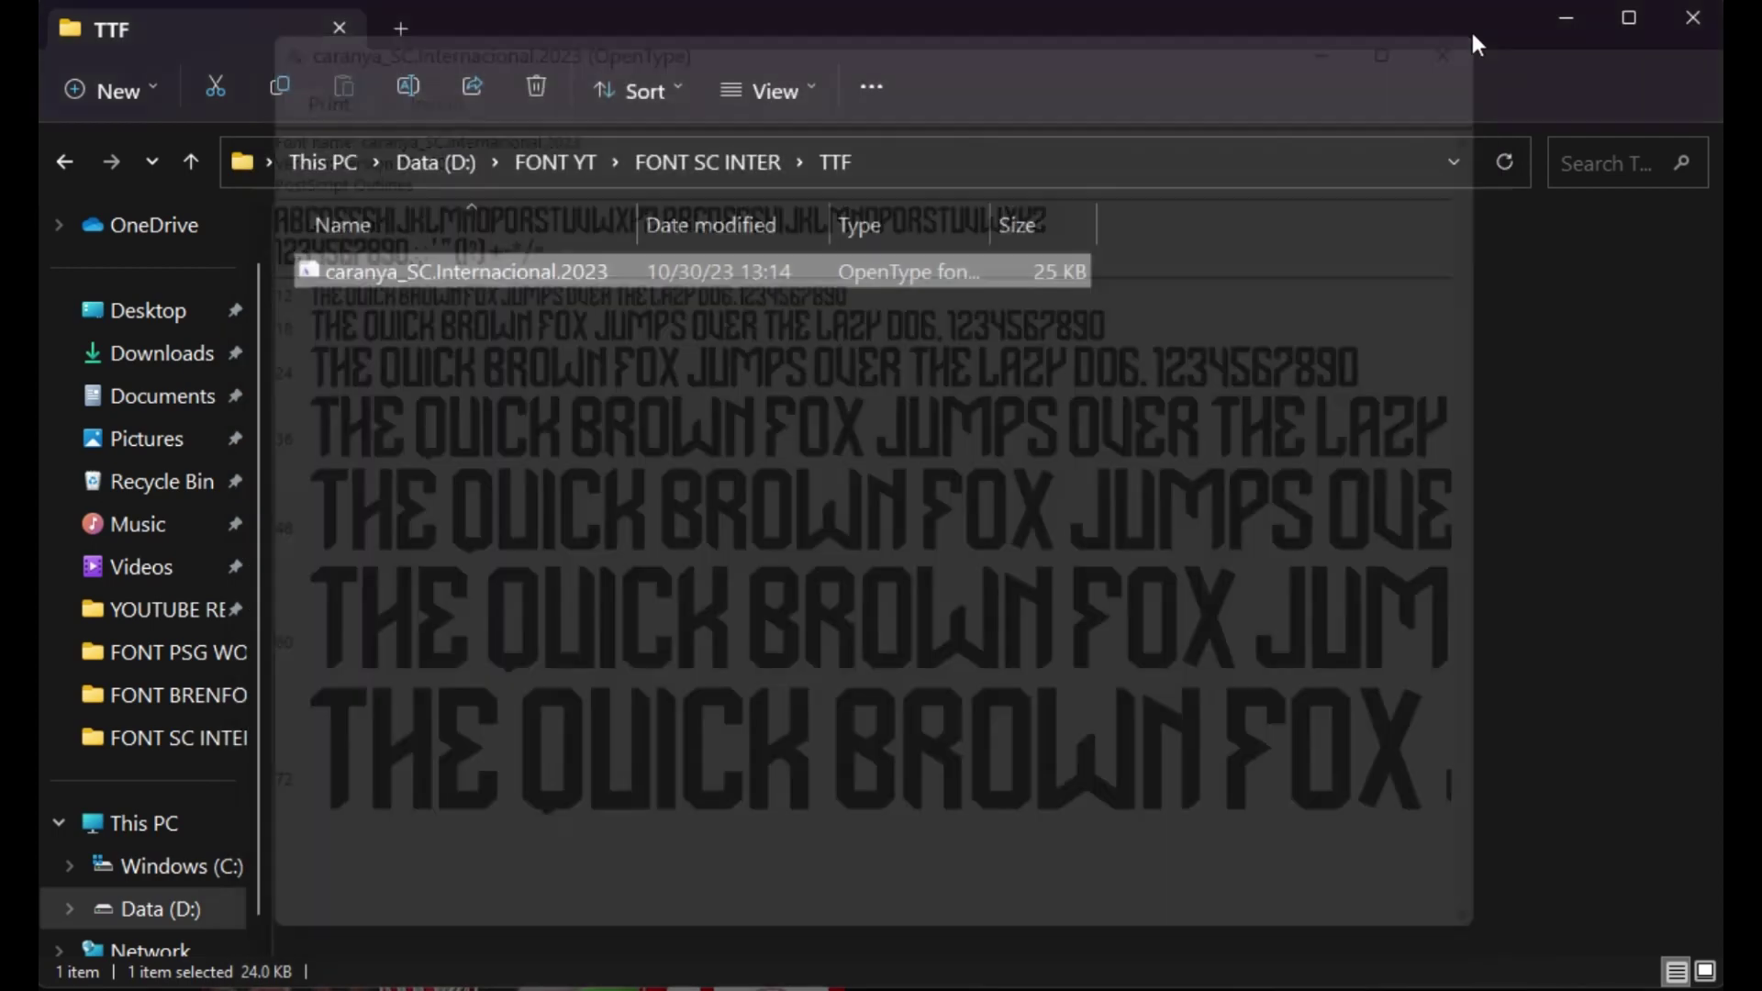
Step: Switch to the SC INTERNACIONAL.cdr drawing in CorelDRAW and extend the letter C into the word CARANYA
{"action": "left_click", "coordinate": [983, 475]}
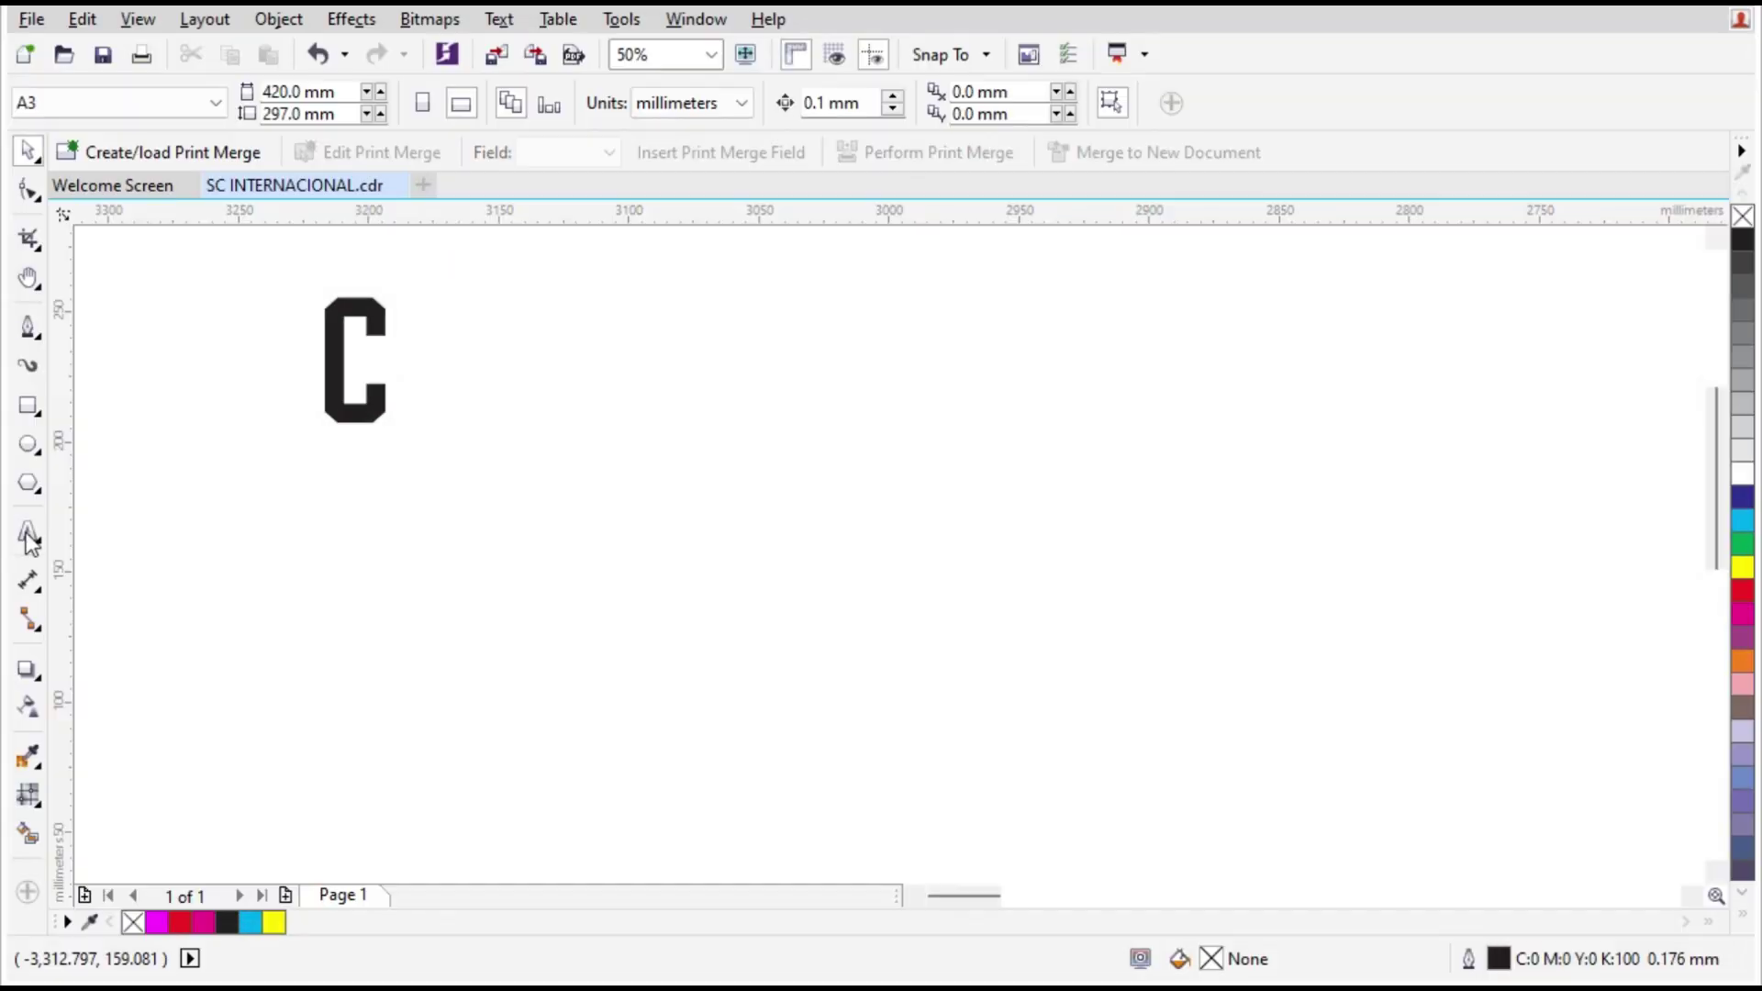
{"action": "key", "text": "F8"}
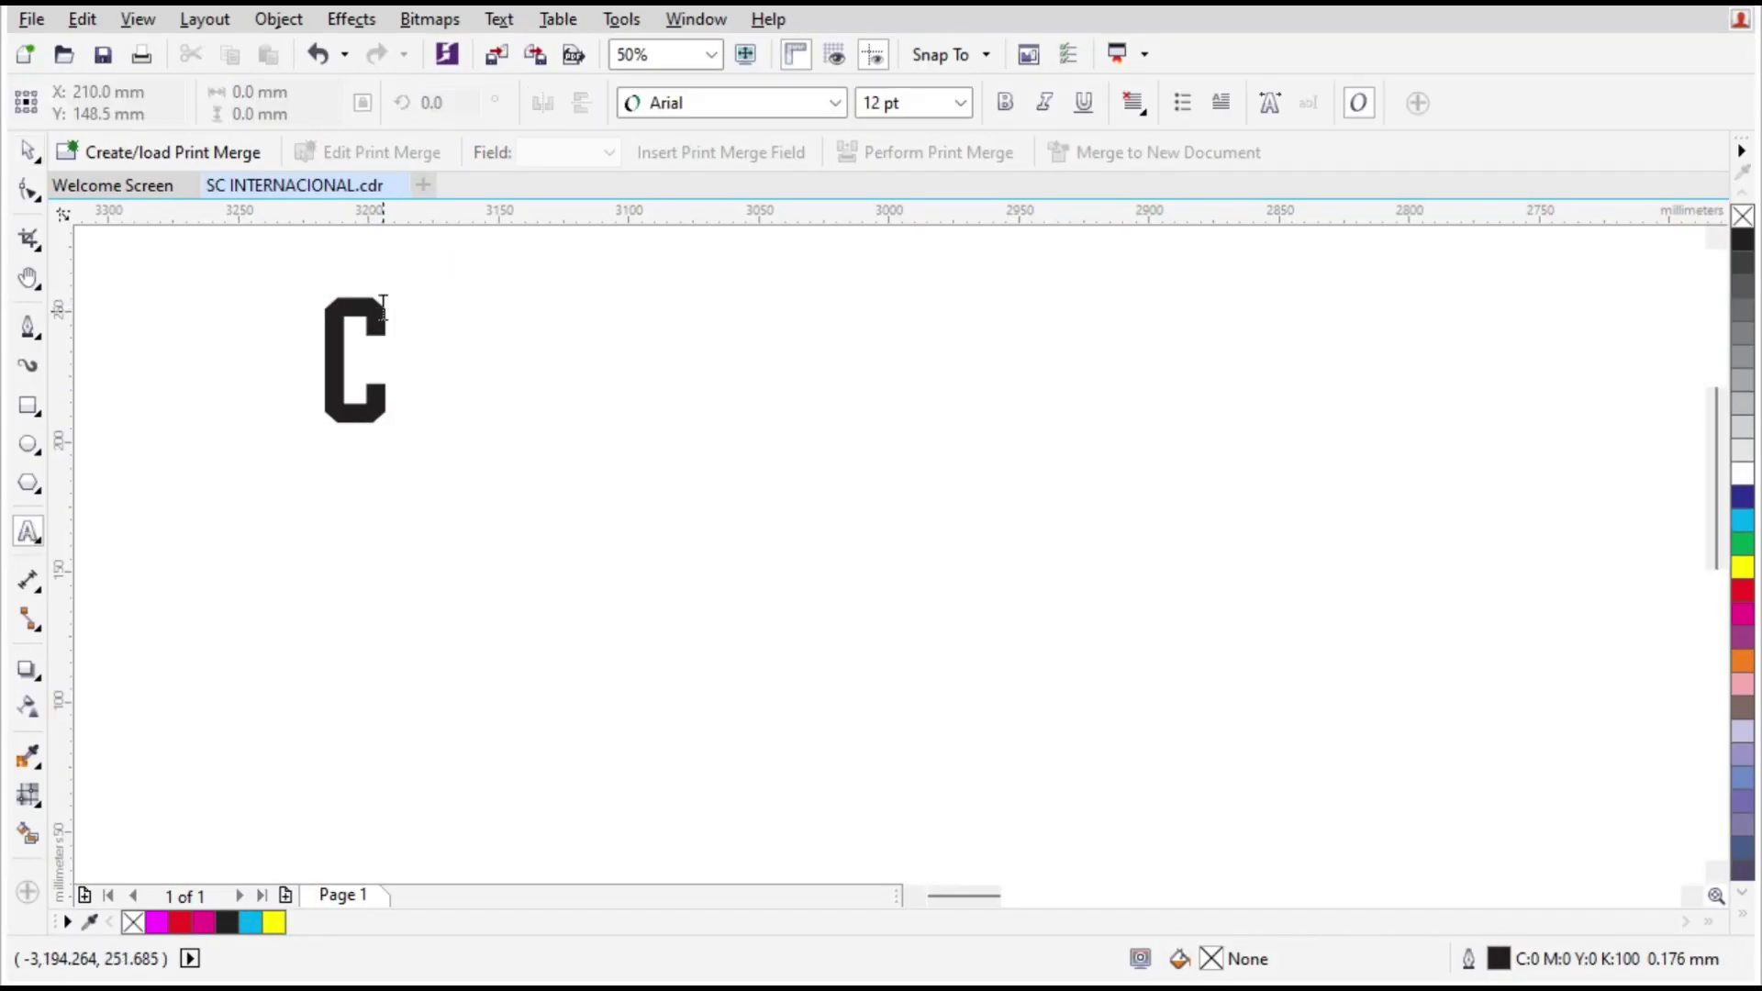
{"action": "left_click", "coordinate": [384, 312]}
{"action": "type", "text": "ARA"}
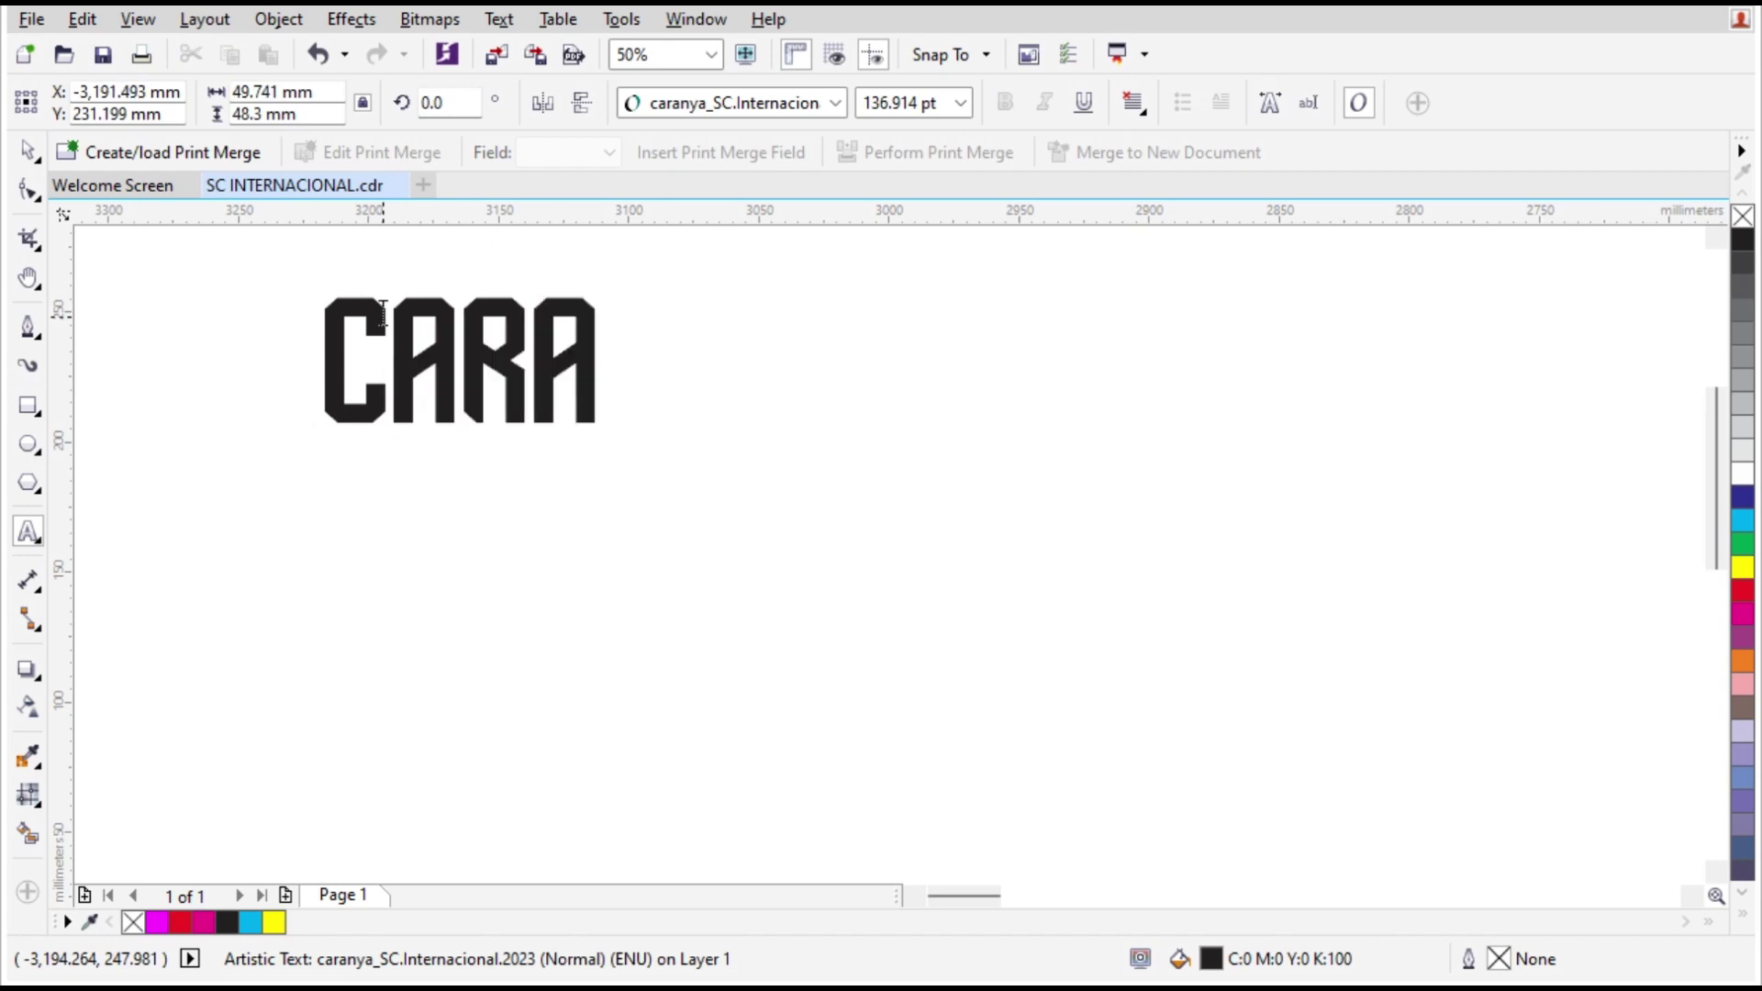
{"action": "type", "text": "NYA"}
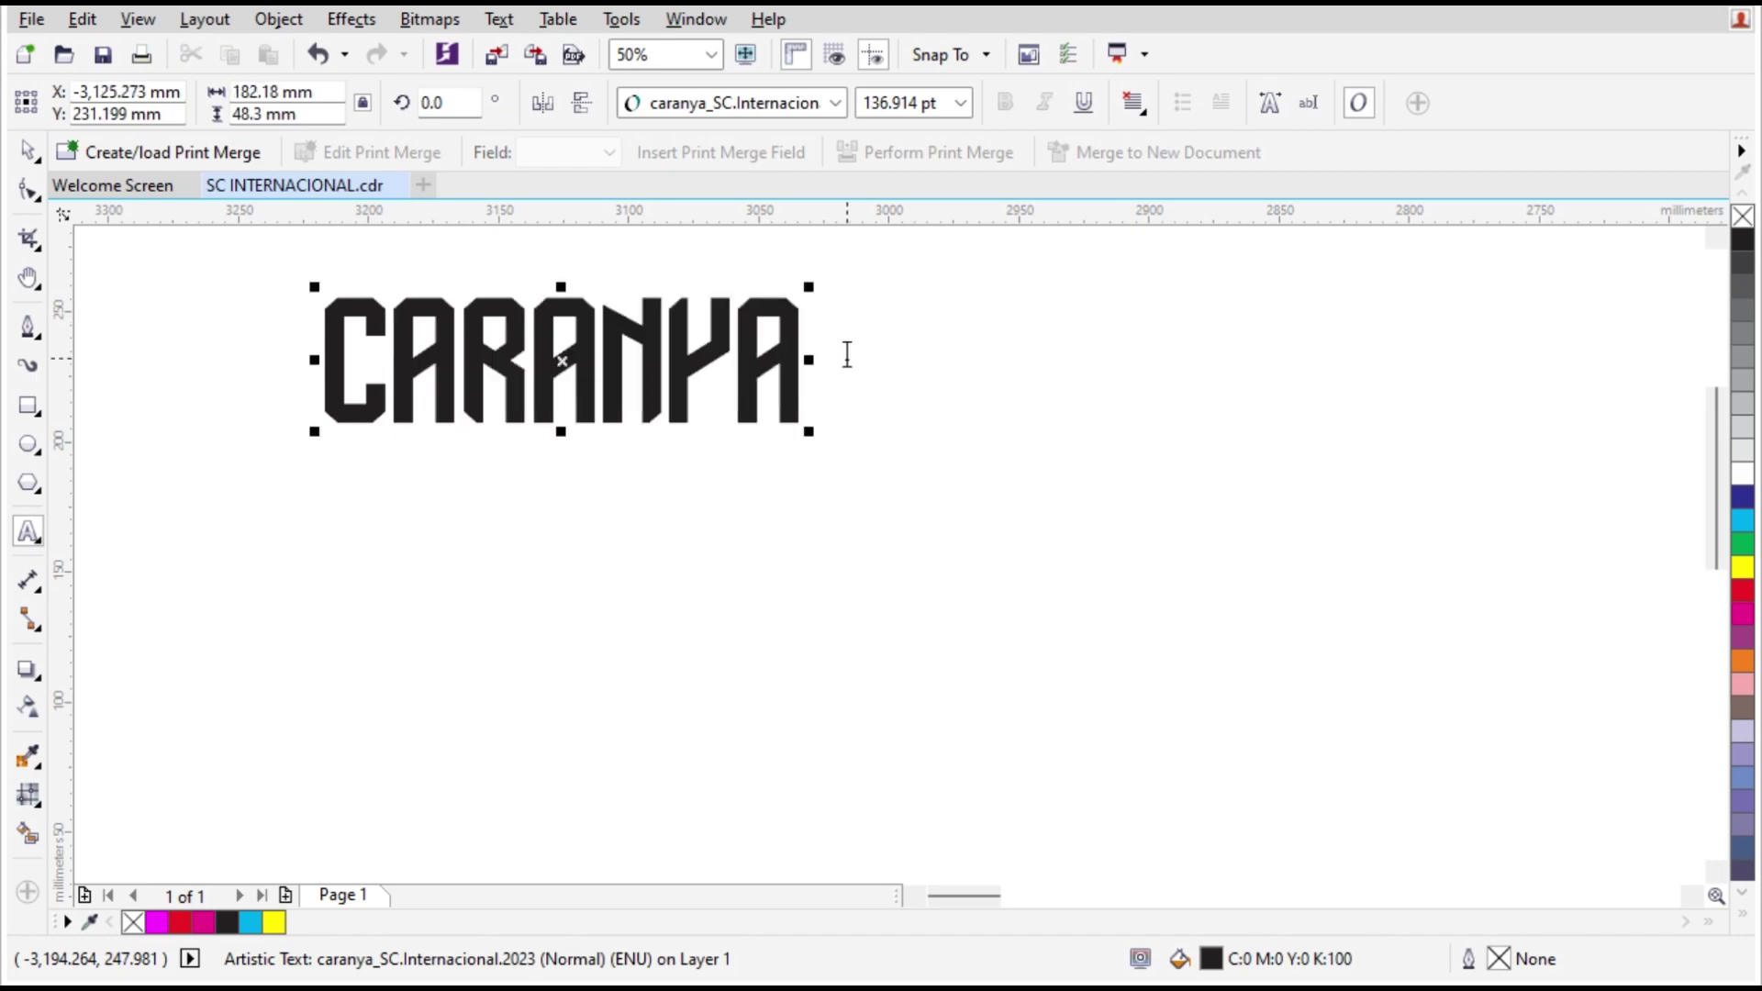
{"action": "key", "text": "Return"}
{"action": "type", "text": "012"}
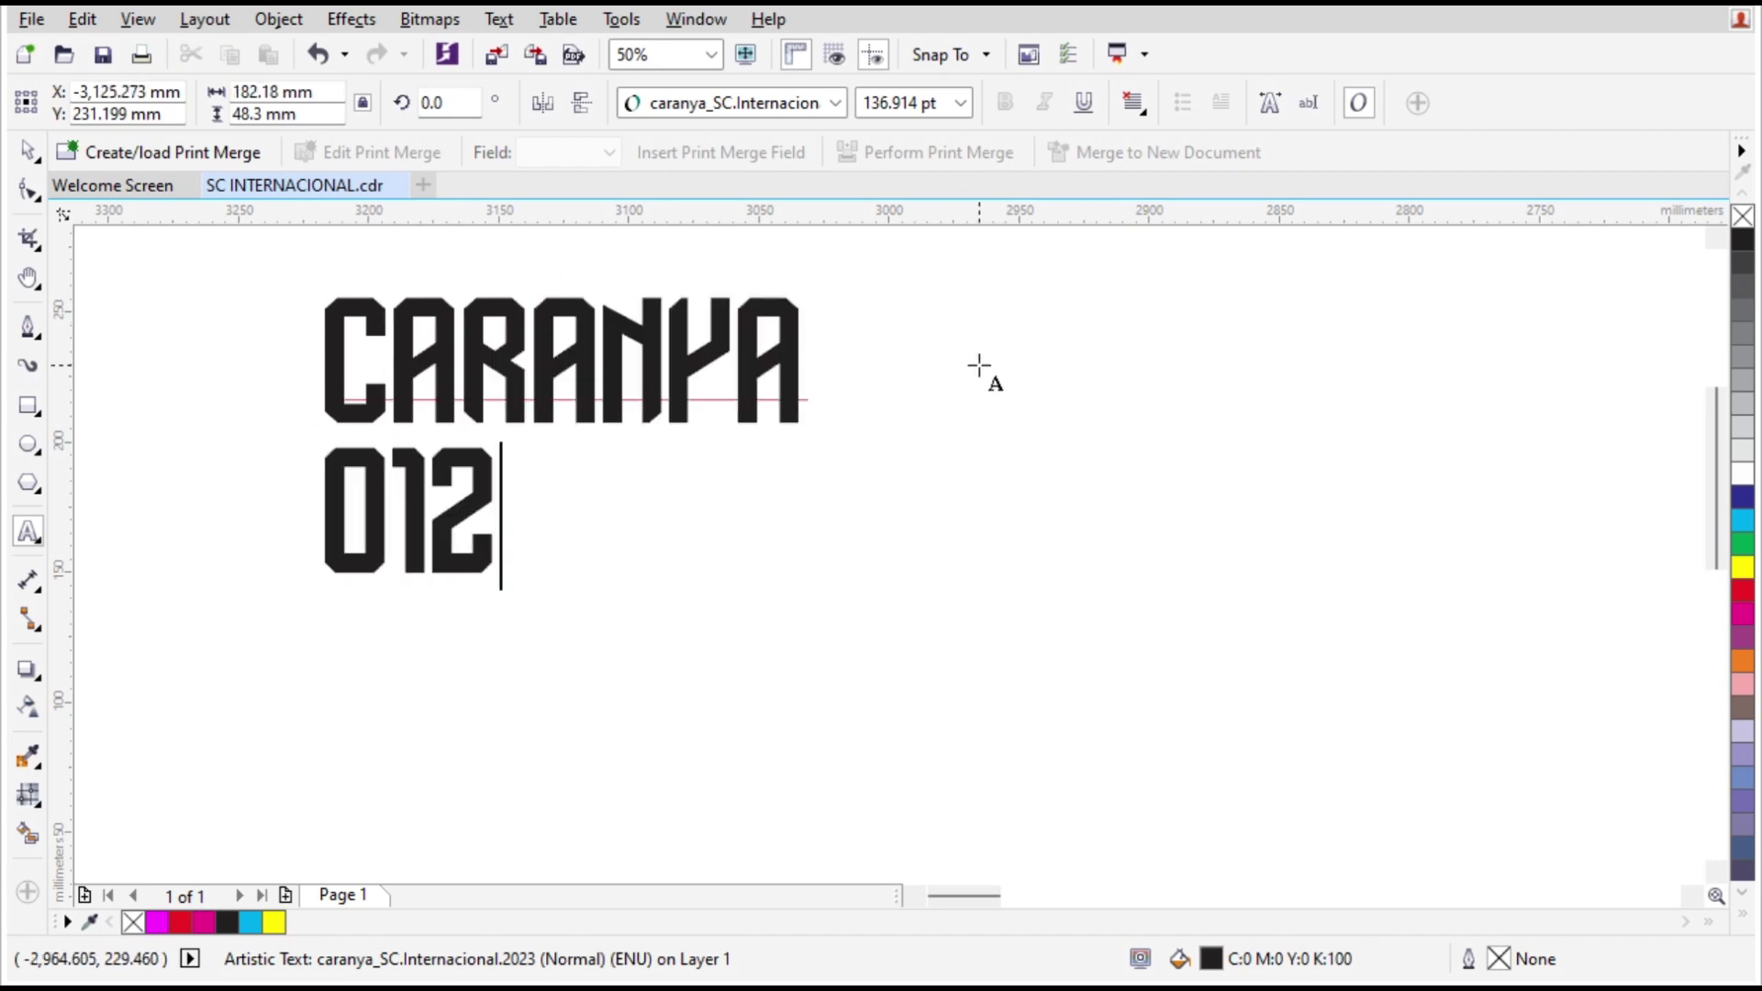
{"action": "type", "text": "345678"}
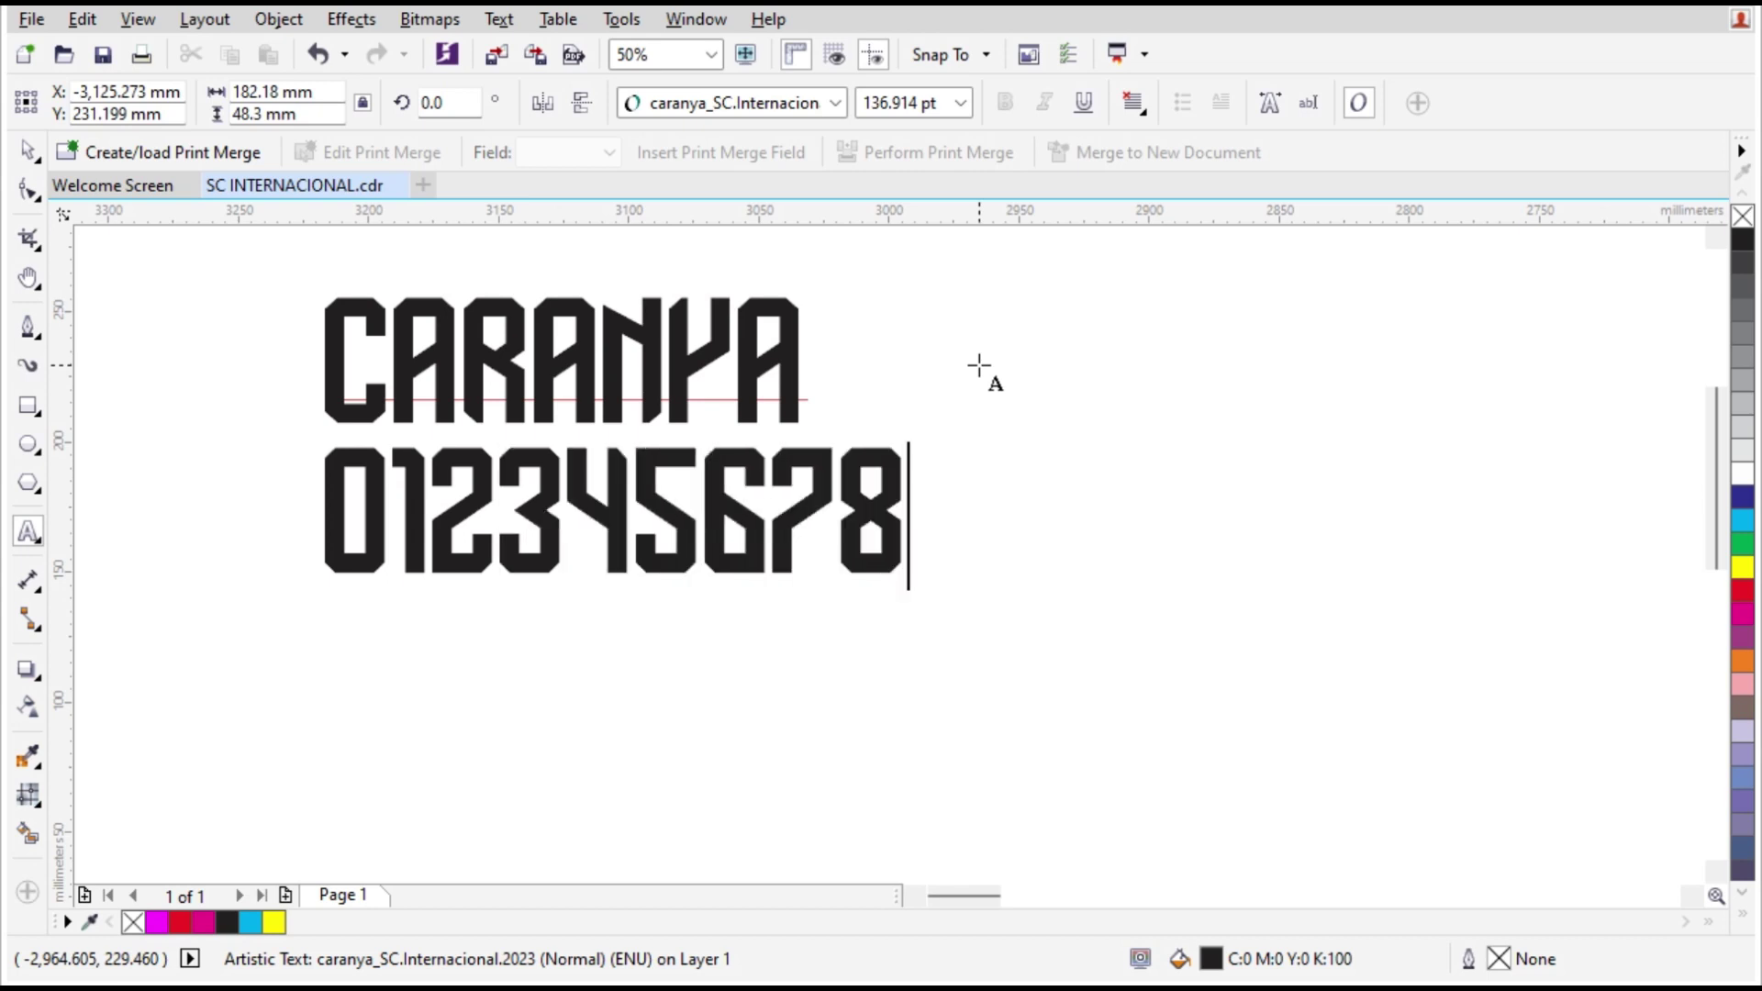
{"action": "type", "text": "9"}
{"action": "left_click", "coordinate": [28, 150]}
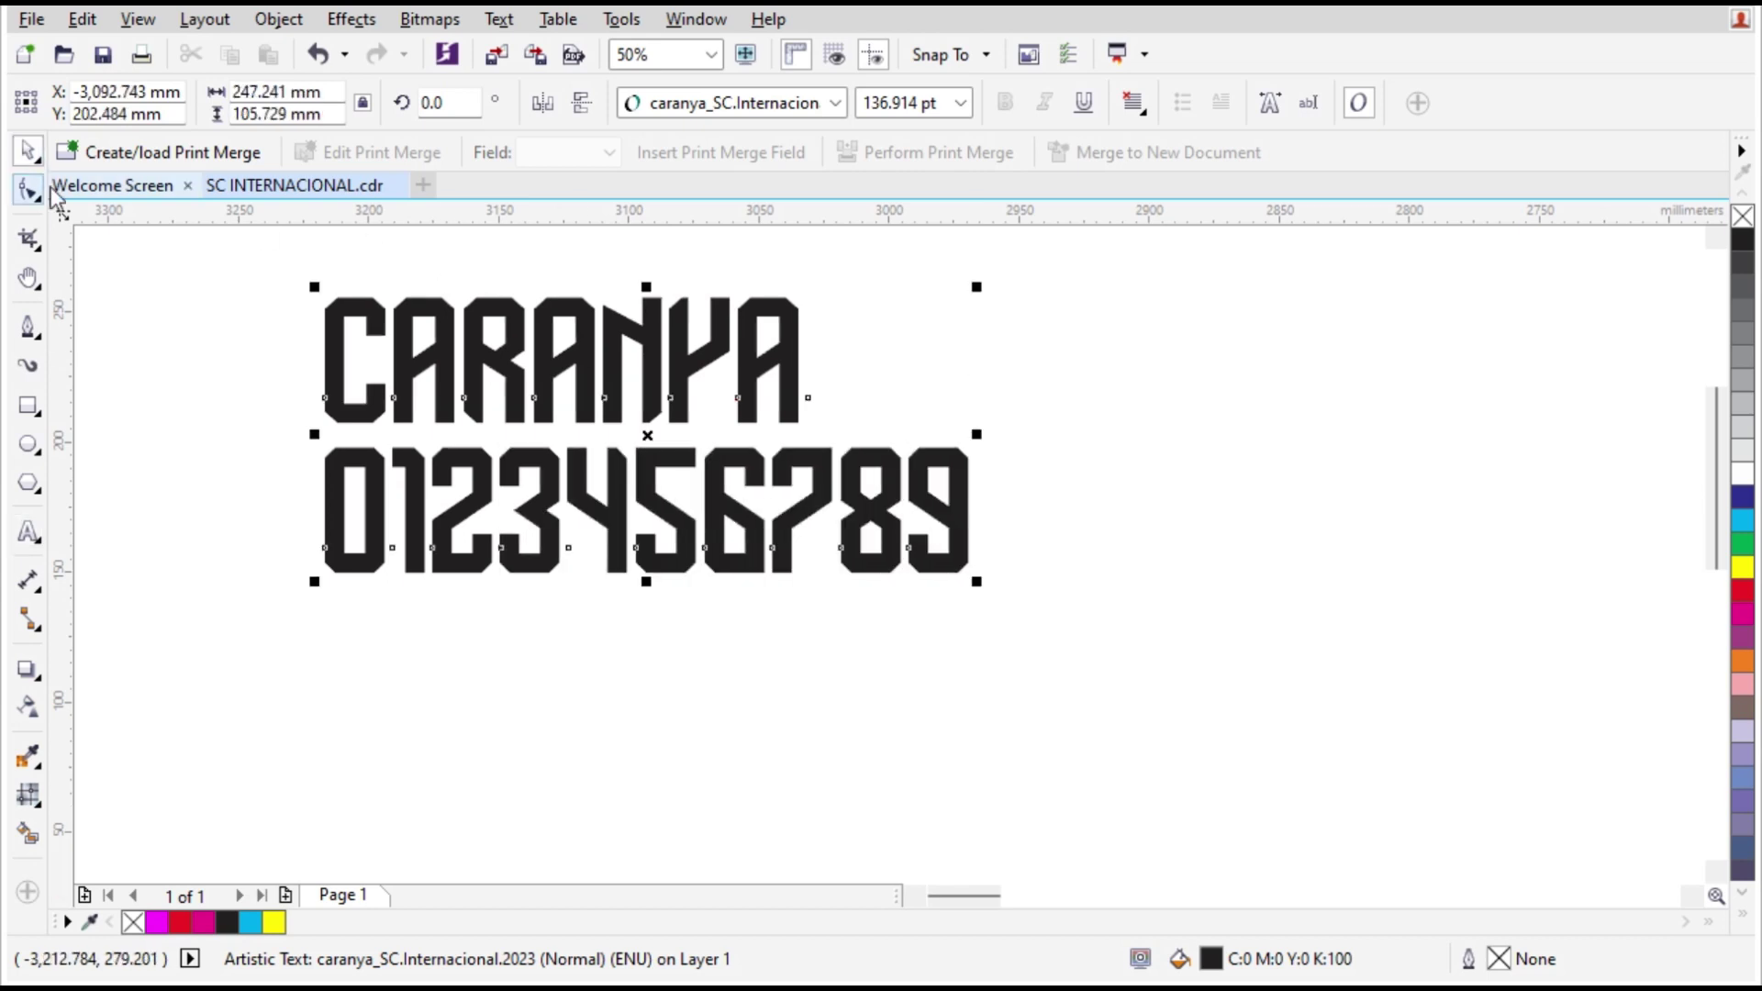
{"action": "left_click", "coordinate": [252, 461]}
Step: Examine the shapes of the typed digits up close along the number line, from 0 through 9
{"action": "scroll", "coordinate": [279, 441], "scroll_direction": "up", "scroll_amount": 1}
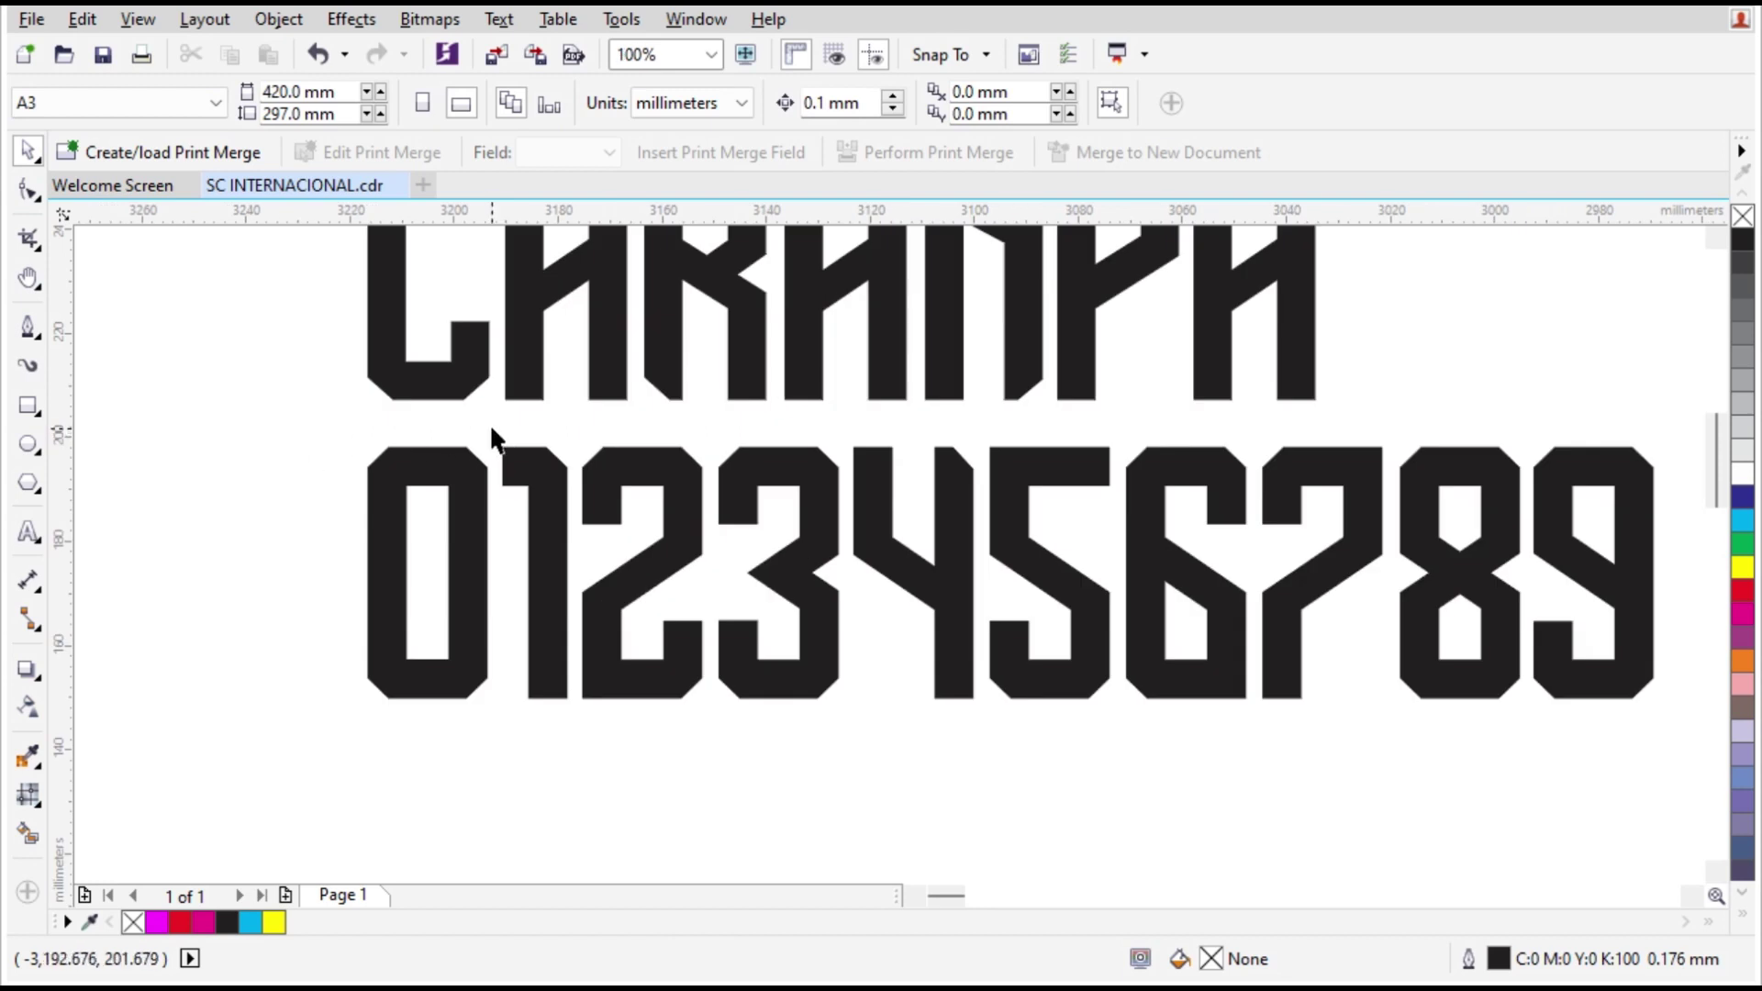
{"action": "scroll", "coordinate": [488, 422], "scroll_direction": "up", "scroll_amount": 1}
{"action": "key", "text": "h"}
{"action": "left_click_drag", "start_coordinate": [618, 559], "coordinate": [597, 456]}
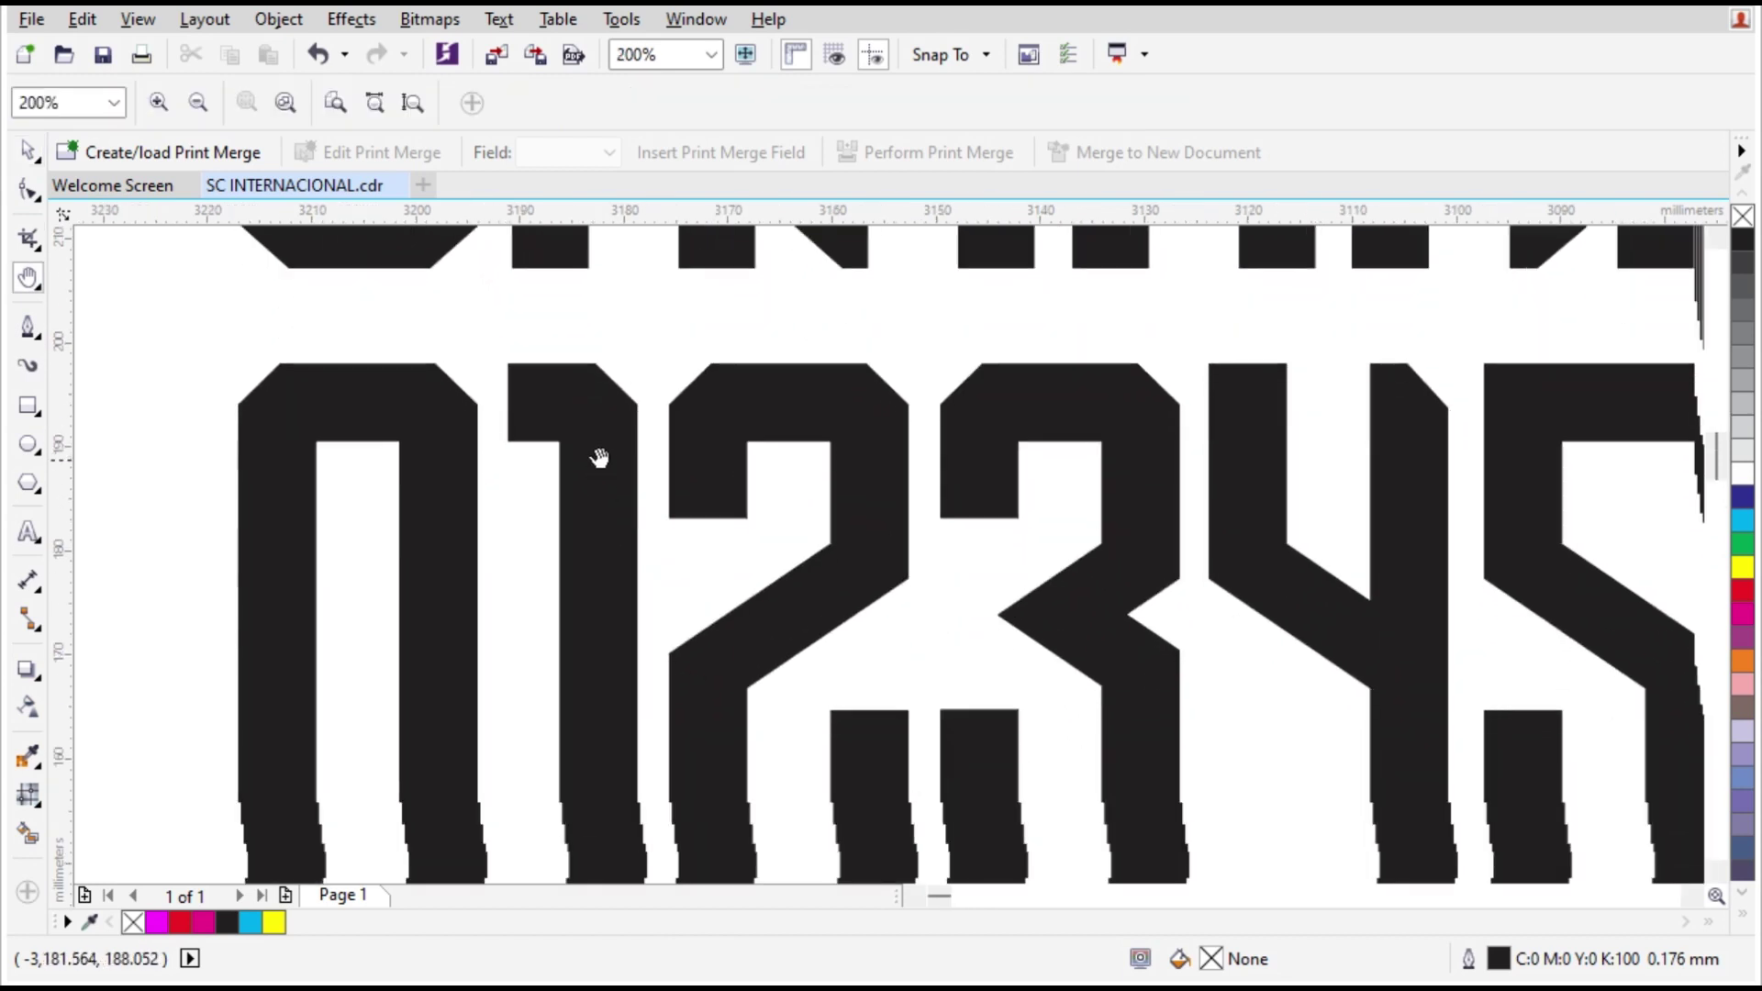
{"action": "scroll", "coordinate": [1016, 487], "scroll_direction": "right", "scroll_amount": 5}
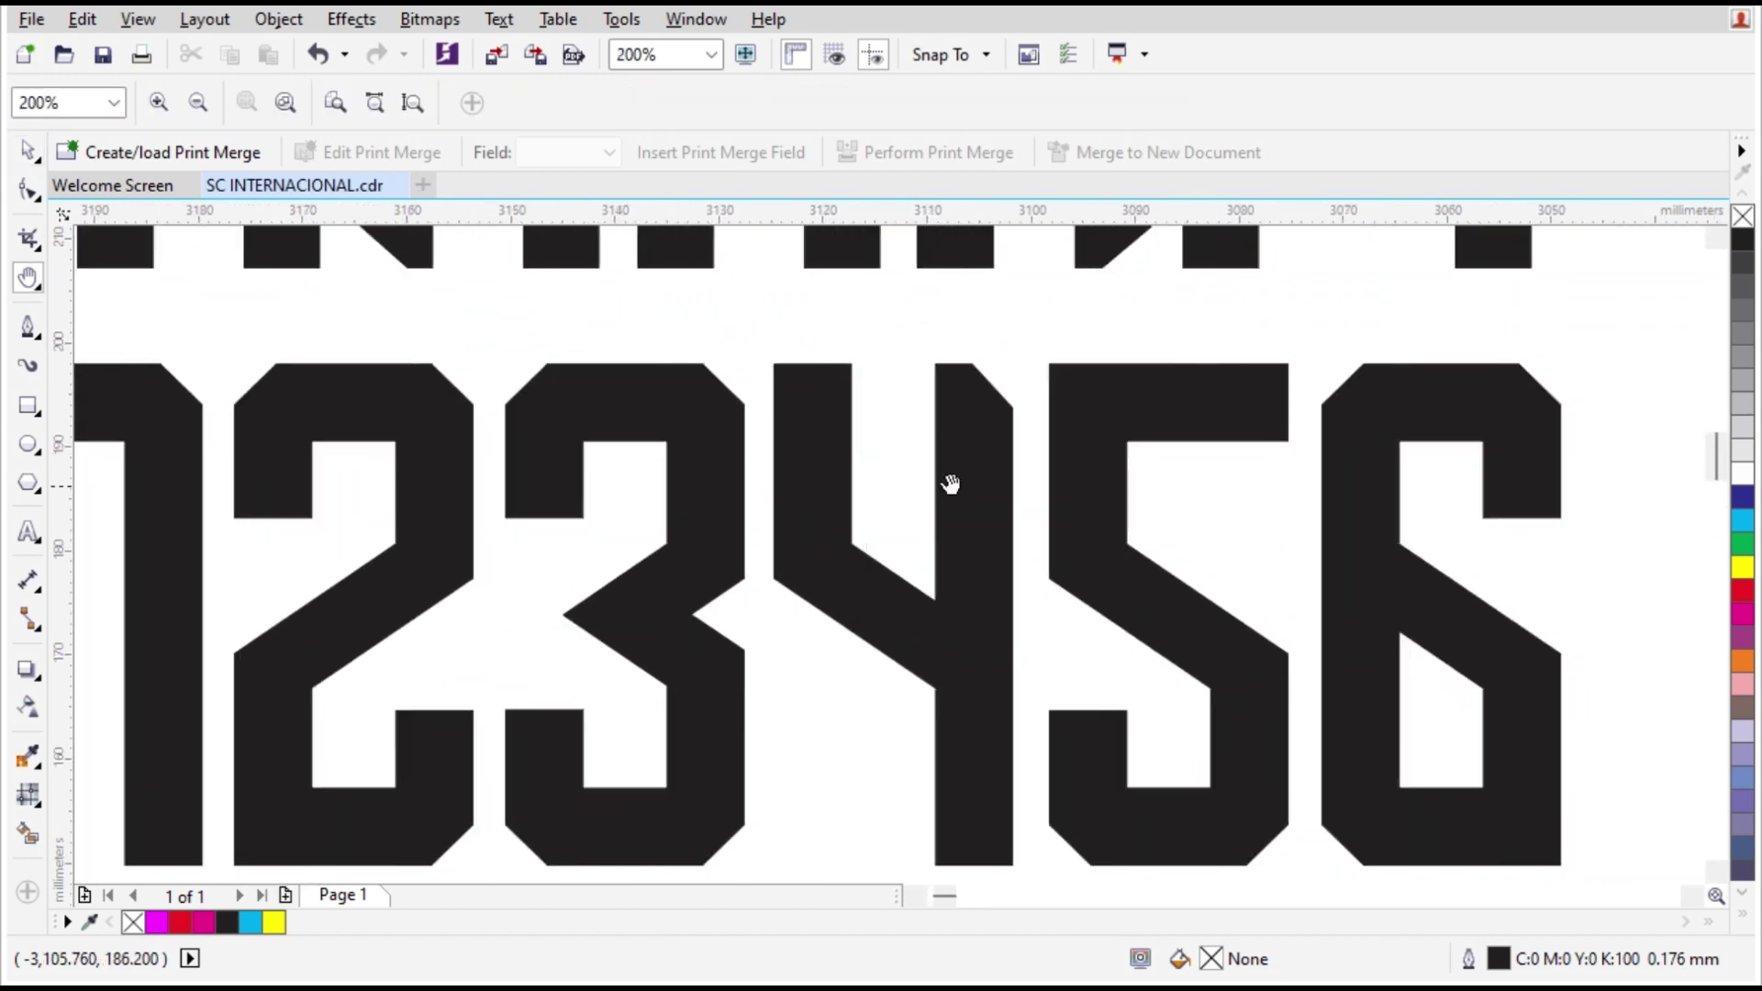
{"action": "scroll", "coordinate": [1052, 482], "scroll_direction": "right", "scroll_amount": 6}
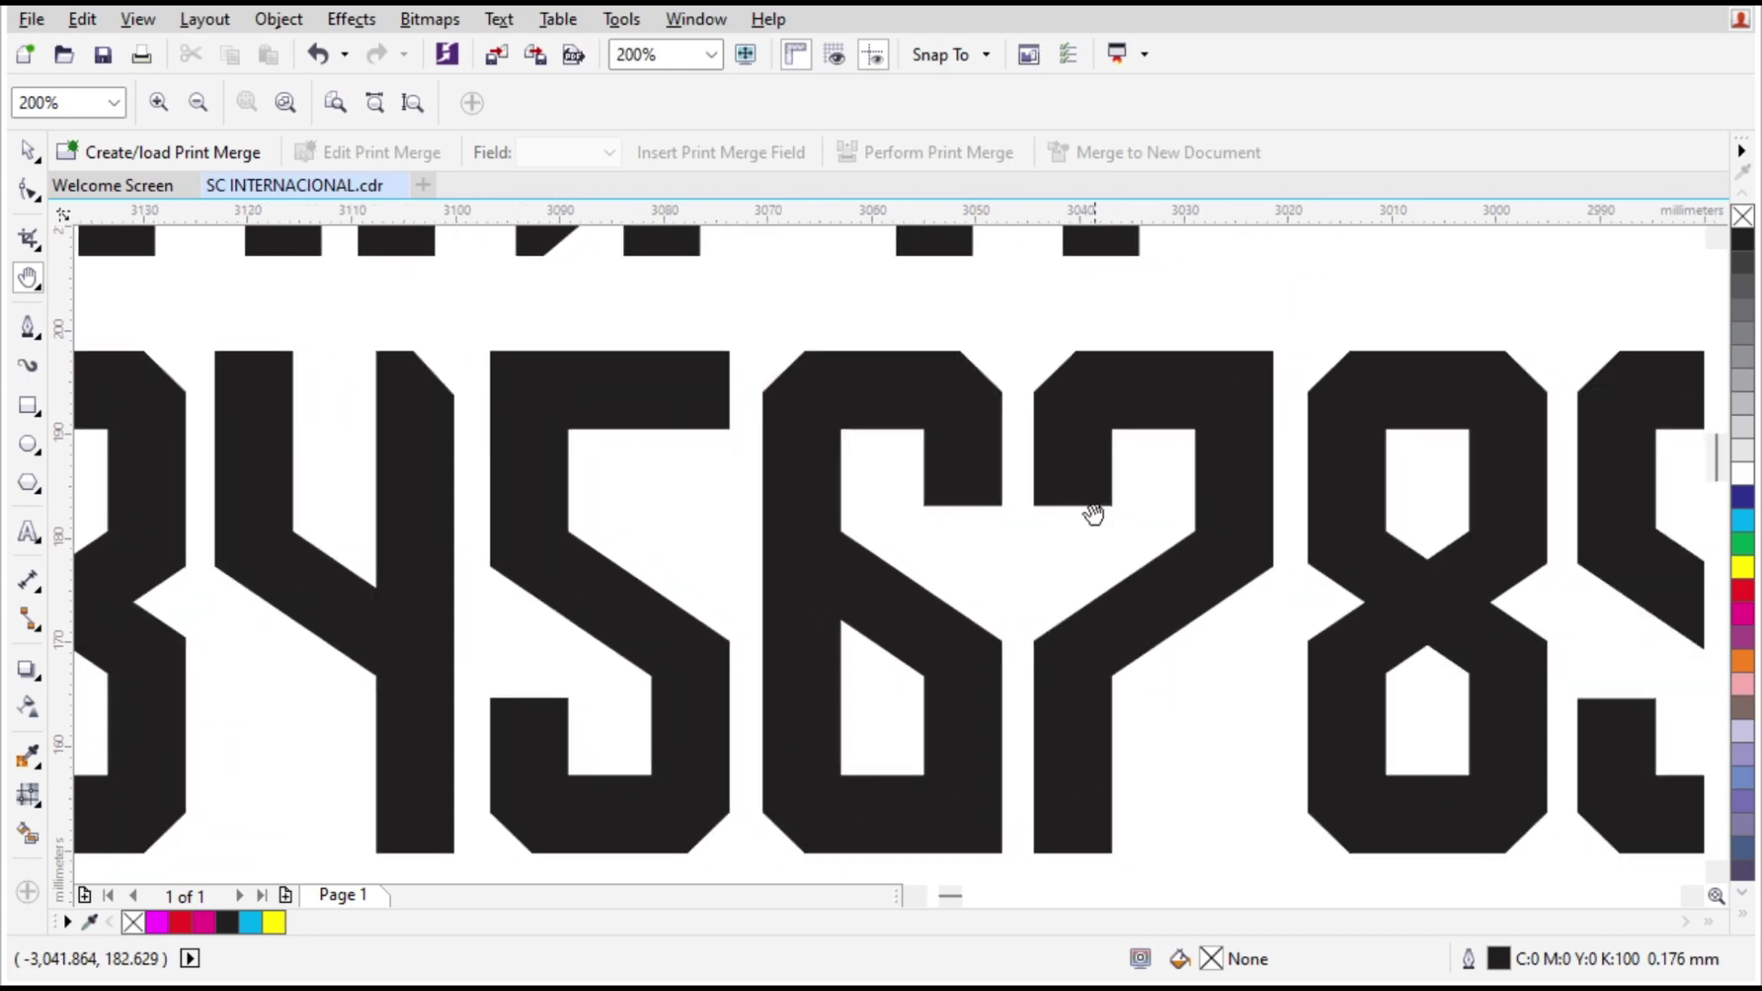
{"action": "scroll", "coordinate": [961, 493], "scroll_direction": "right", "scroll_amount": 1}
{"action": "key", "text": "space"}
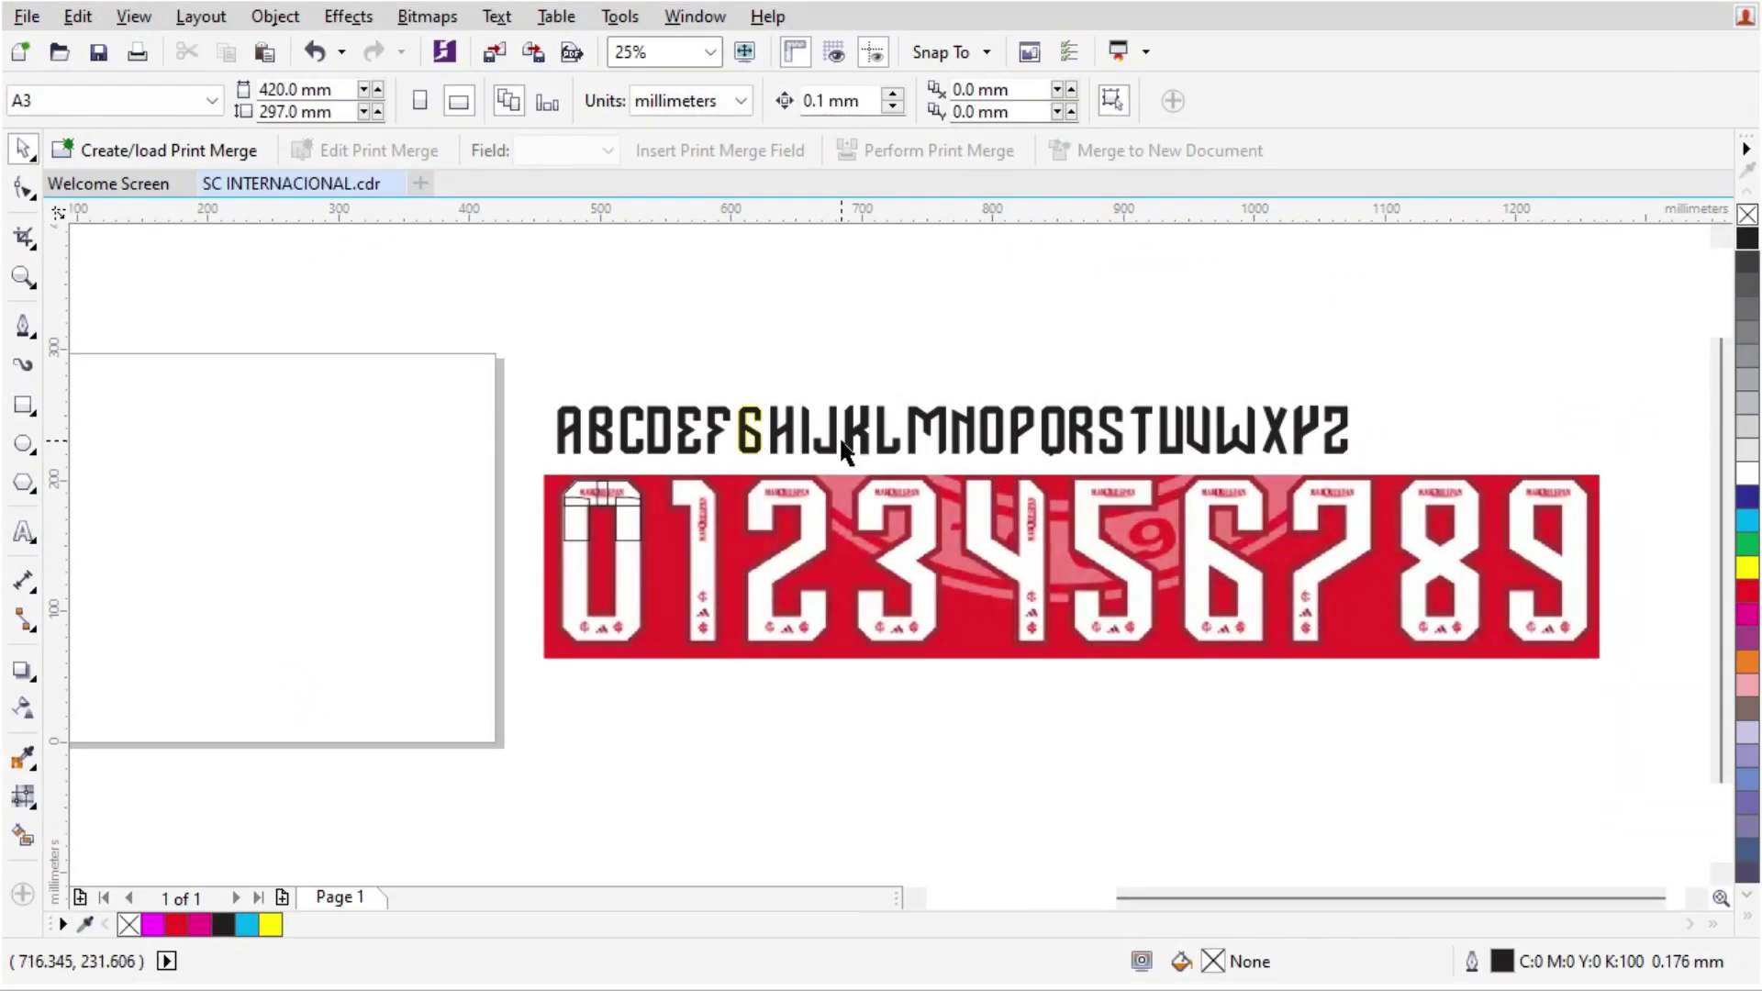
Step: Weld the small centre rectangle and the two-part outline over the top of the digit 0 into one cap shape
{"action": "scroll", "coordinate": [589, 601], "scroll_direction": "up", "scroll_amount": 3}
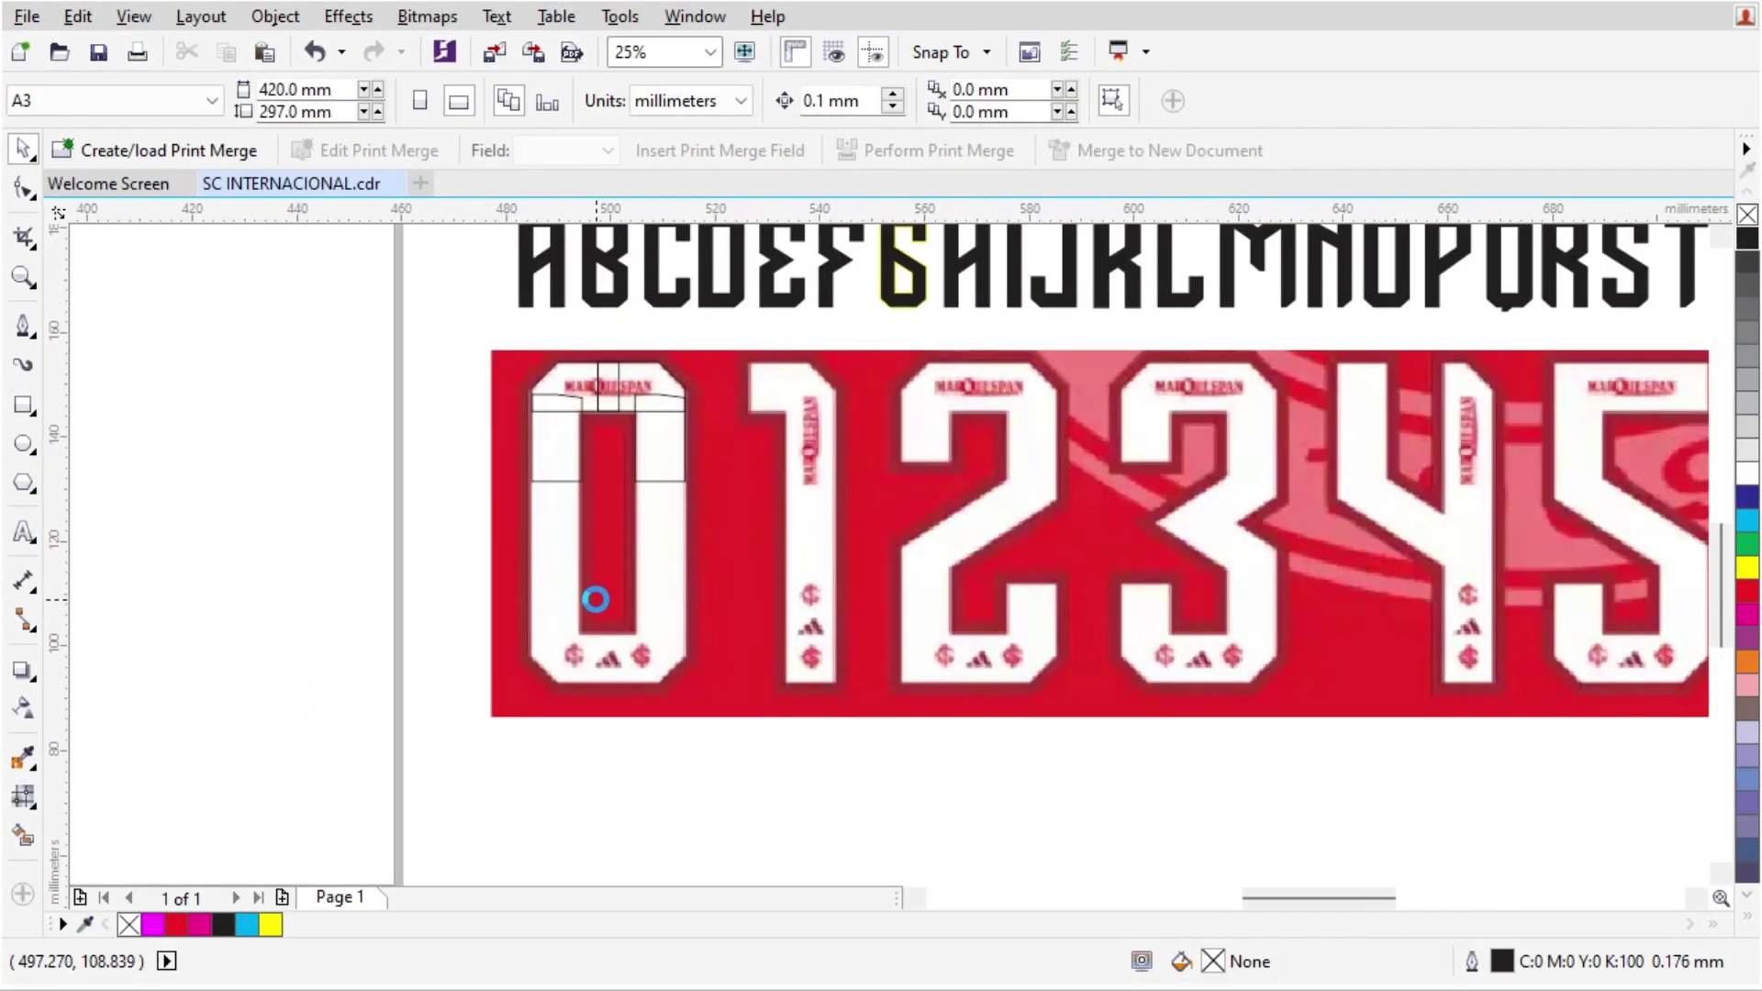
{"action": "scroll", "coordinate": [680, 325], "scroll_direction": "up", "scroll_amount": 1}
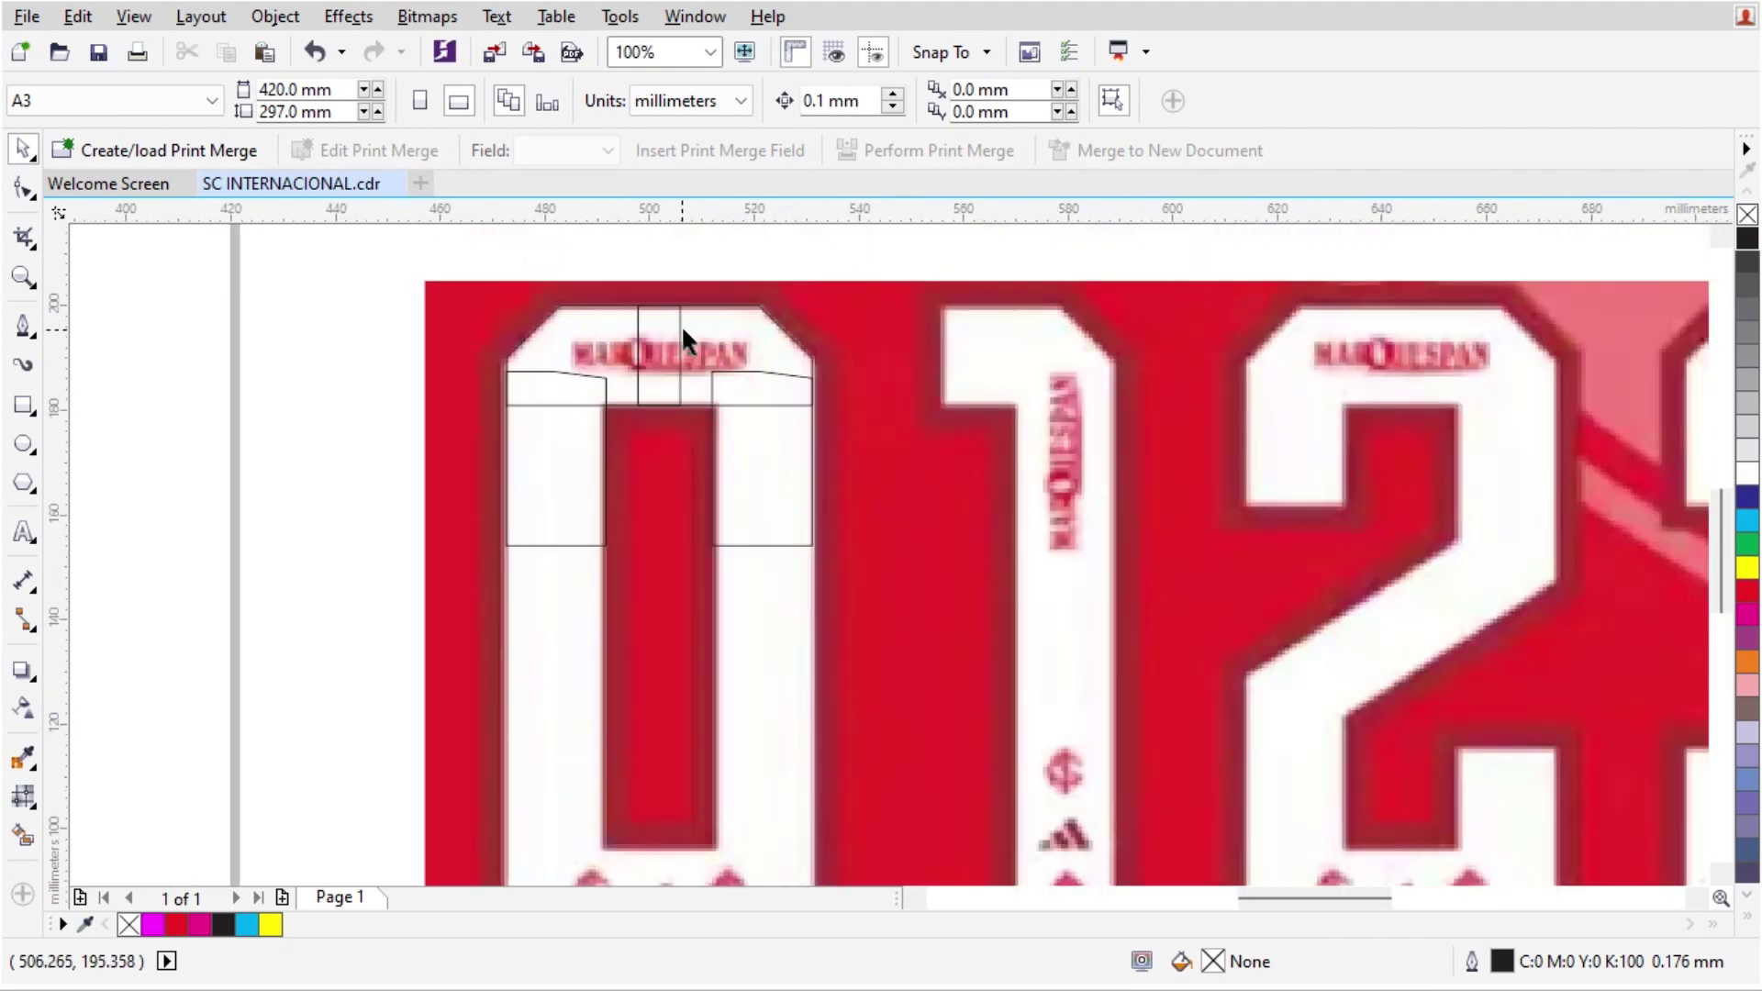
{"action": "left_click", "coordinate": [681, 325]}
{"action": "left_click", "coordinate": [563, 312], "text": "shift"}
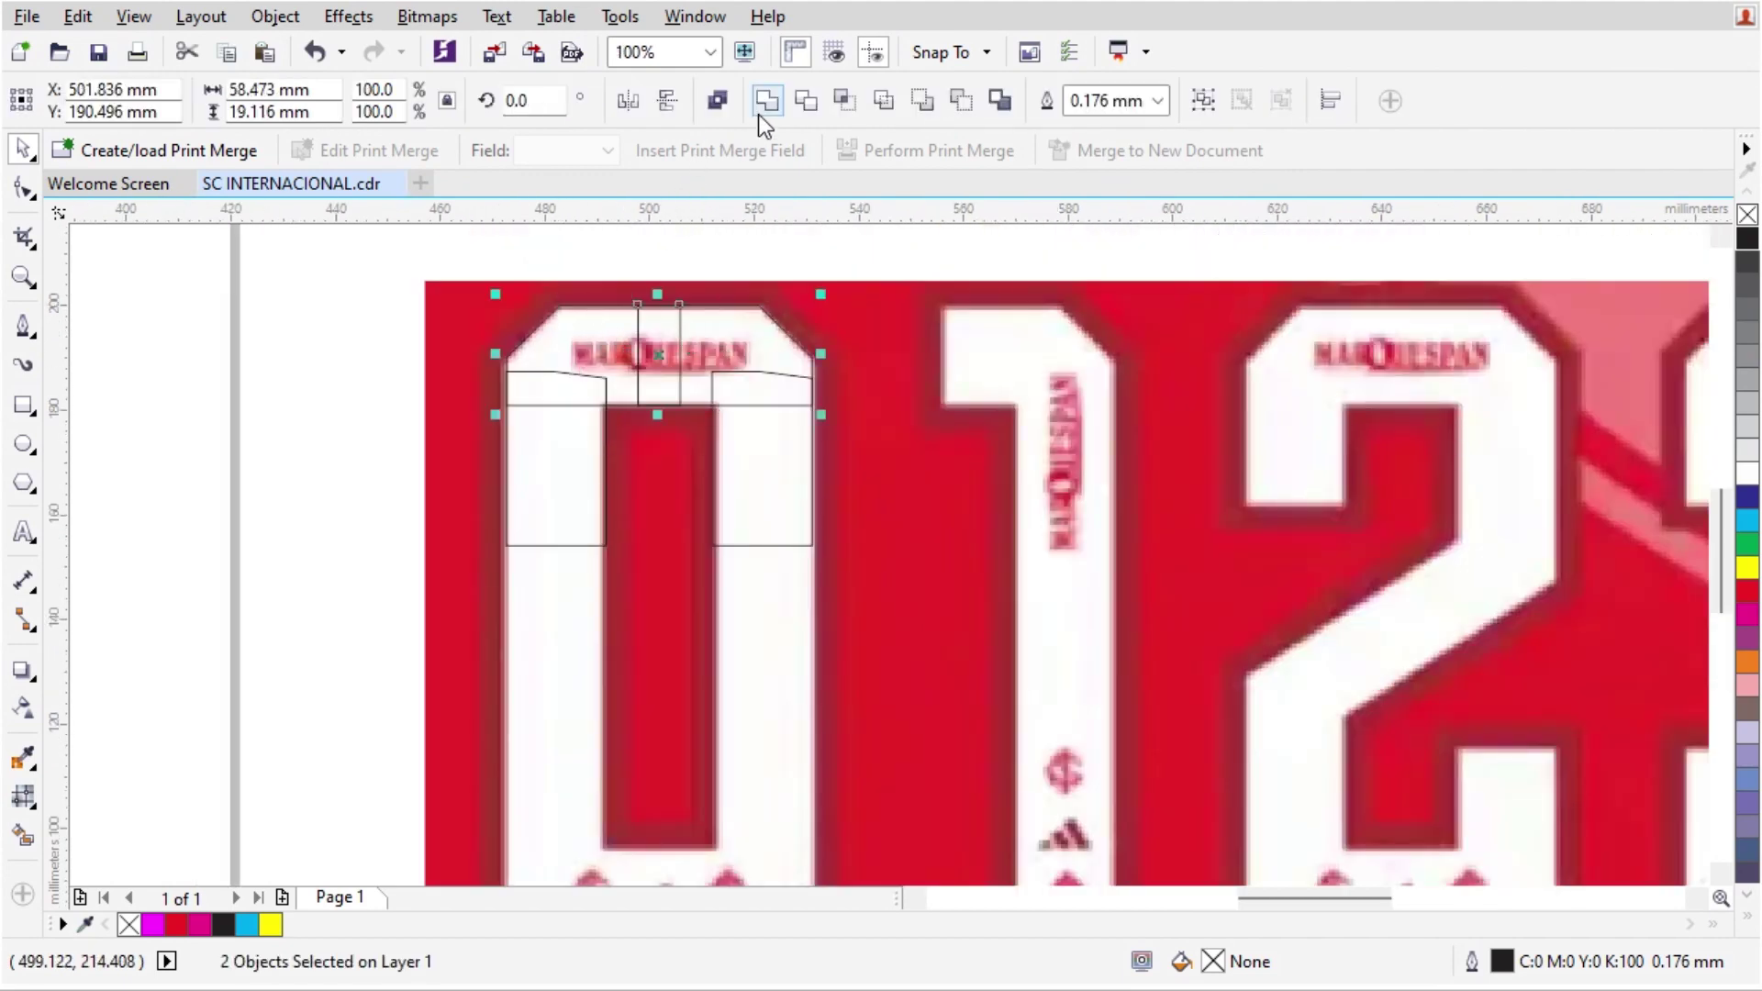
{"action": "left_click", "coordinate": [758, 112]}
Step: Copy the welded cap downward, flip the copy vertically and fit it onto the bottom bar of the digit 0
{"action": "left_click_drag", "start_coordinate": [690, 348], "coordinate": [690, 723]}
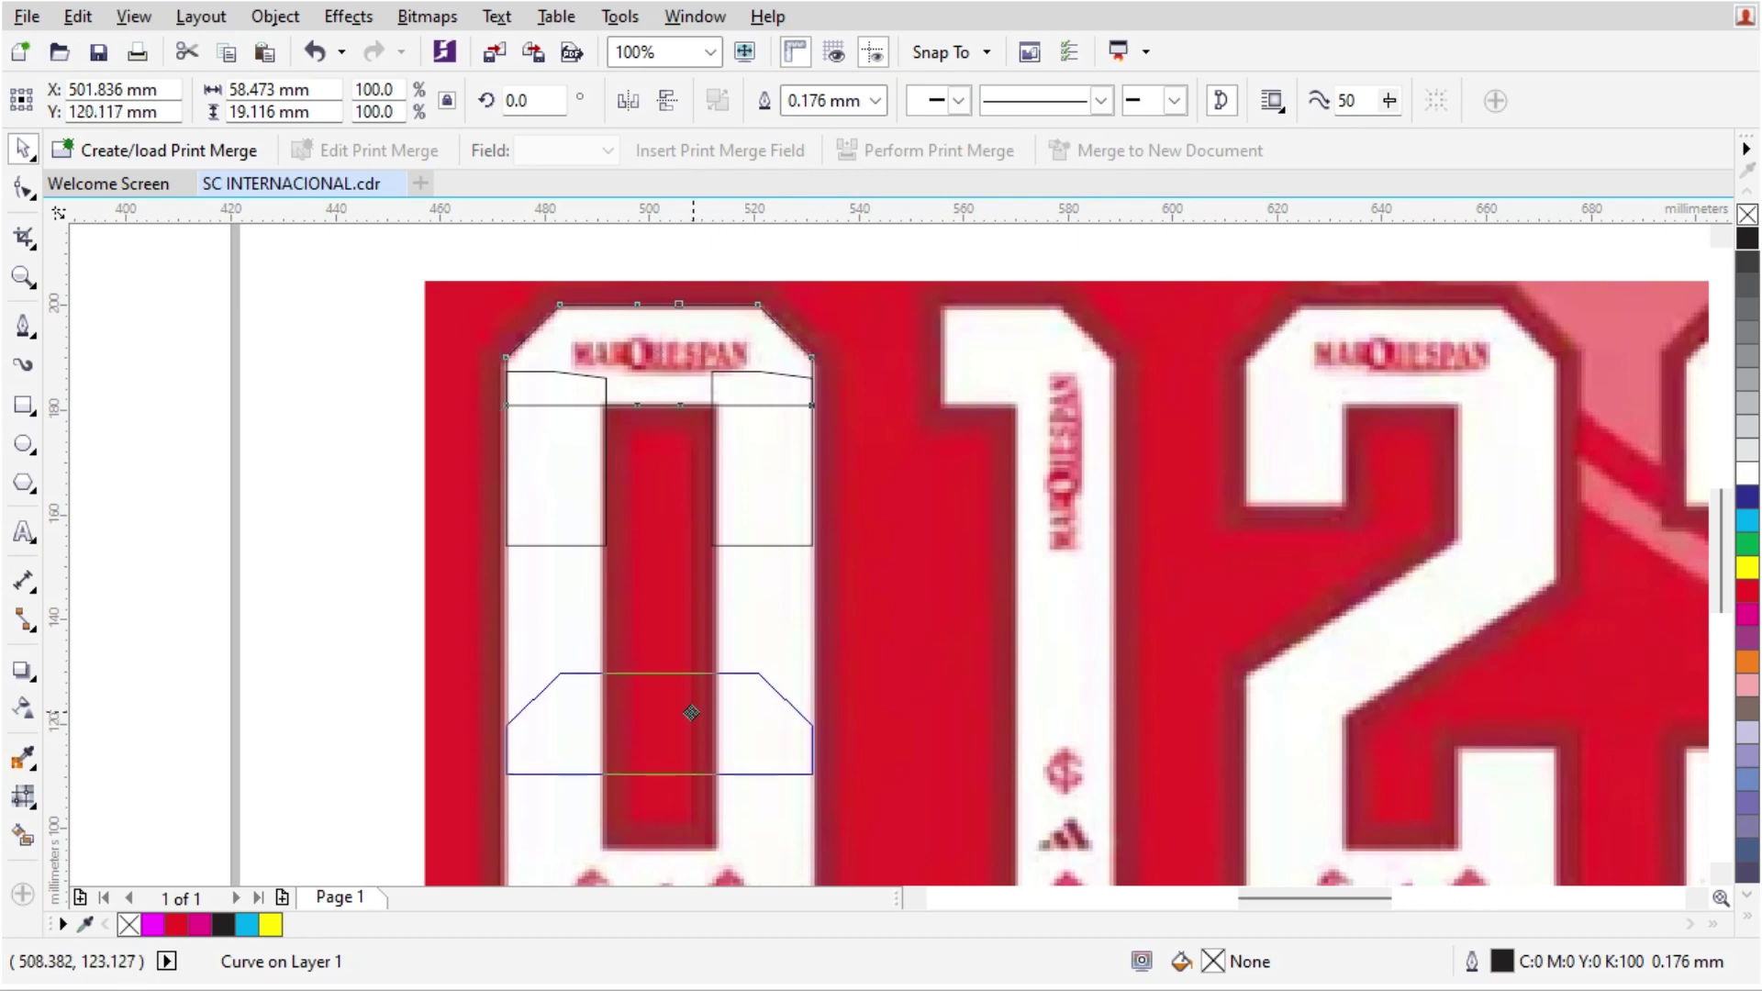
{"action": "left_click", "coordinate": [643, 108]}
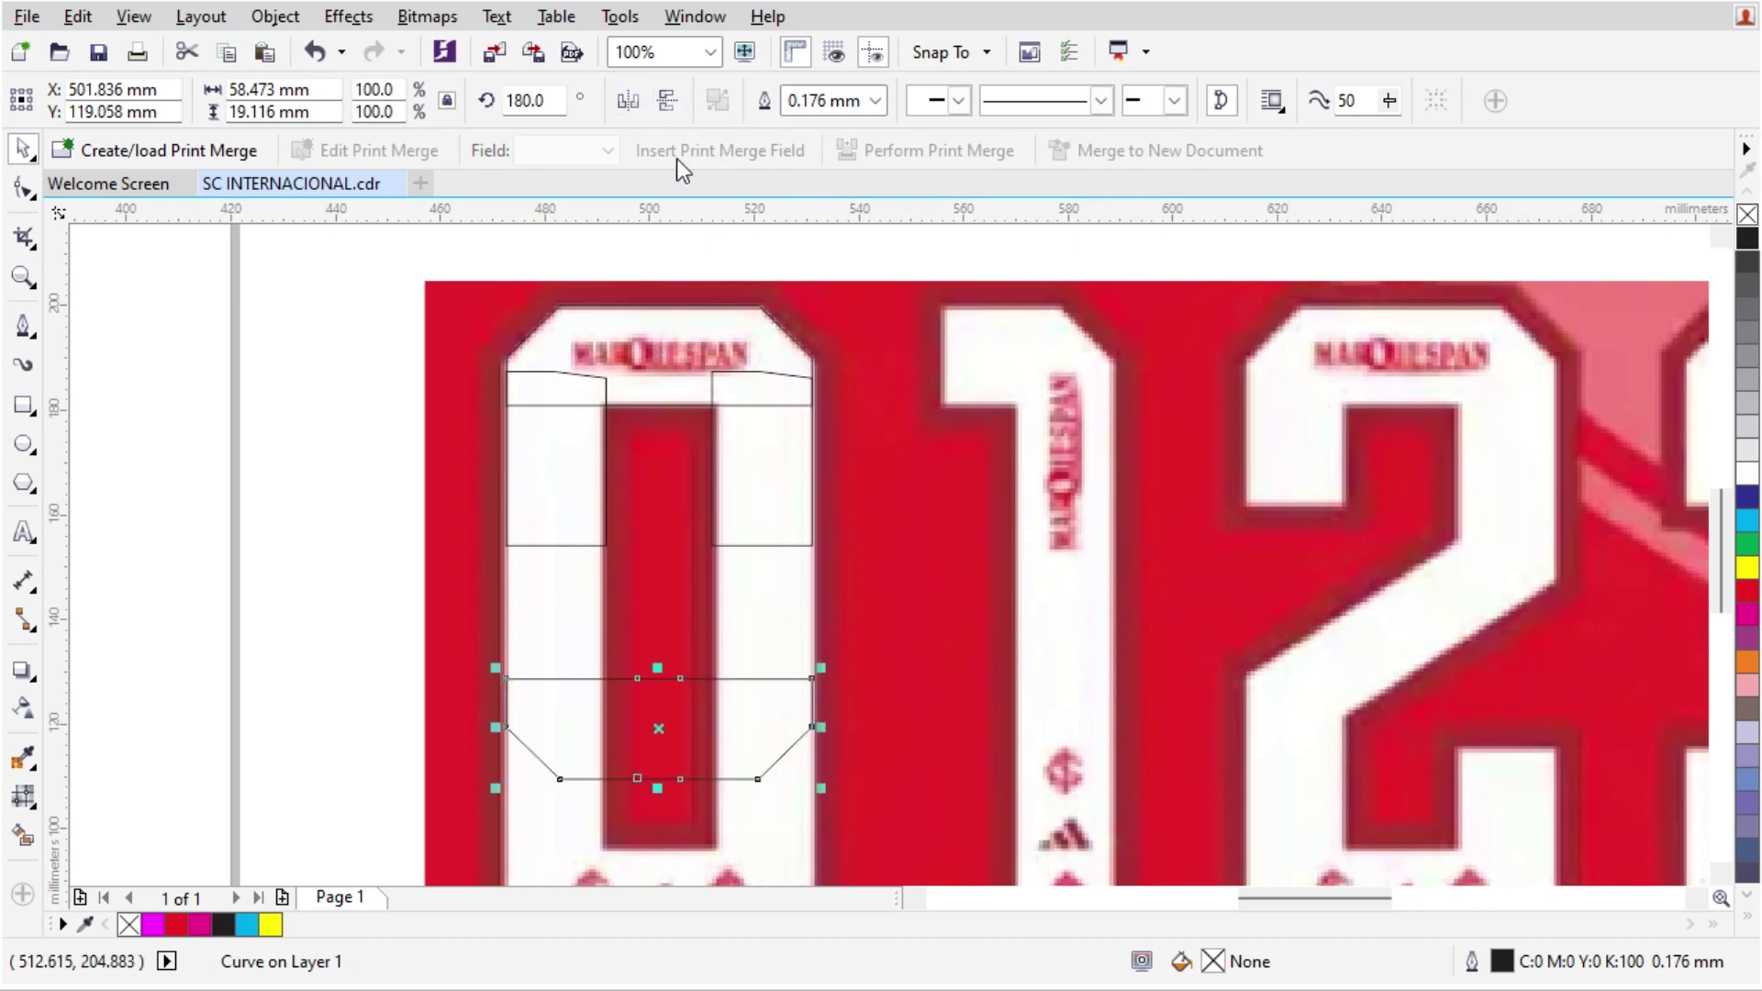
{"action": "scroll", "coordinate": [630, 679], "scroll_direction": "down", "scroll_amount": 1}
{"action": "scroll", "coordinate": [686, 595], "scroll_direction": "up", "scroll_amount": 3}
{"action": "scroll", "coordinate": [690, 479], "scroll_direction": "down", "scroll_amount": 2}
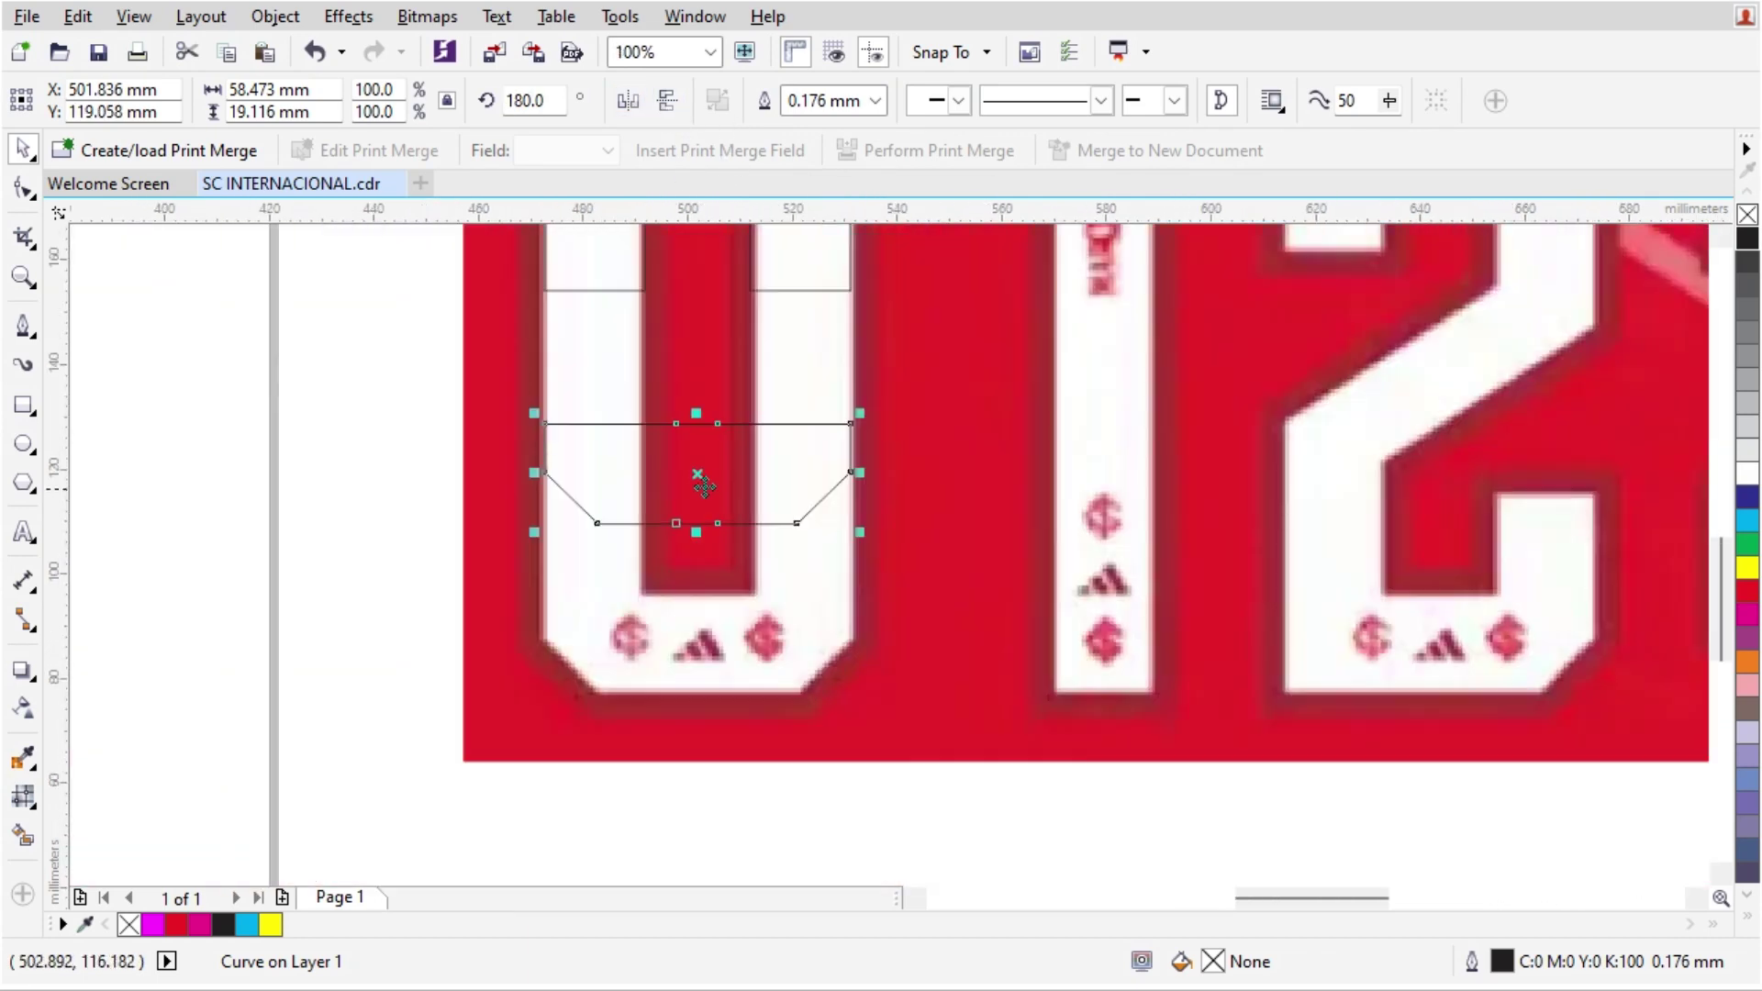
{"action": "left_click_drag", "start_coordinate": [696, 480], "coordinate": [708, 643]}
{"action": "scroll", "coordinate": [708, 674], "scroll_direction": "up", "scroll_amount": 2}
{"action": "scroll", "coordinate": [707, 647], "scroll_direction": "down", "scroll_amount": 2}
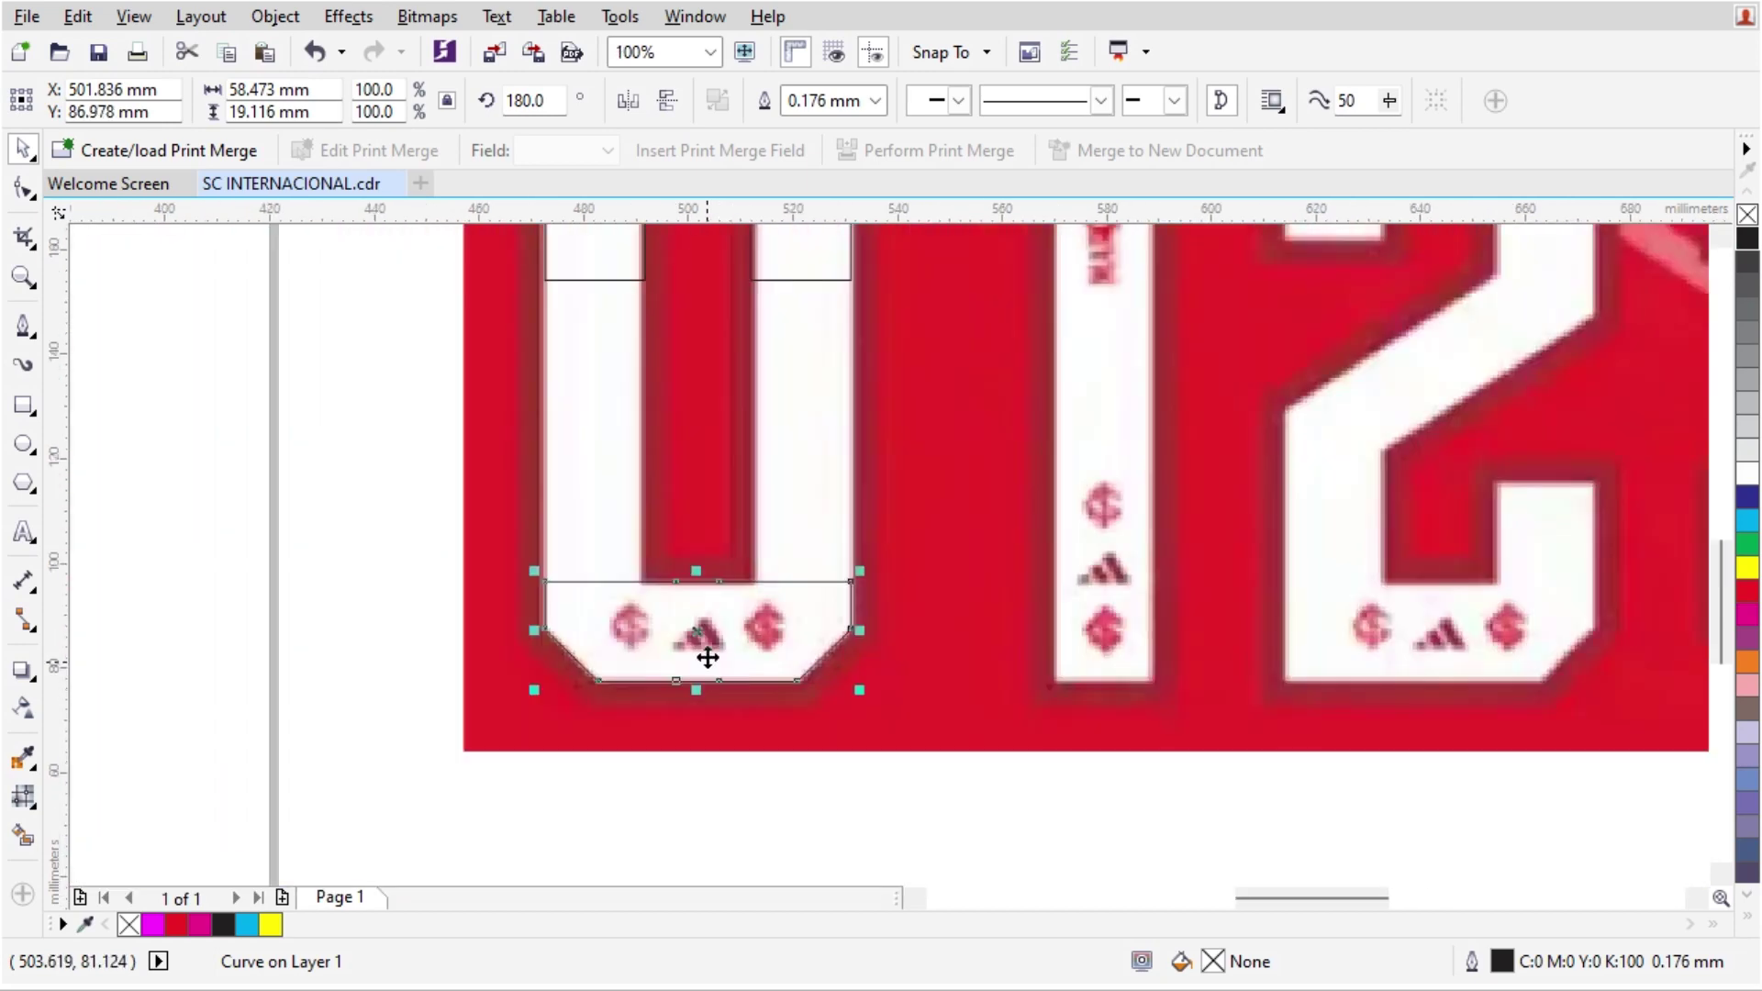
Step: Stretch both side stems of the digit 0 down until they overlap the bottom cap
{"action": "left_click", "coordinate": [598, 258]}
{"action": "left_click", "coordinate": [774, 252], "text": "shift"}
{"action": "left_click_drag", "start_coordinate": [703, 290], "coordinate": [708, 612]}
{"action": "scroll", "coordinate": [708, 612], "scroll_direction": "down", "scroll_amount": 1}
{"action": "left_click", "coordinate": [734, 769]}
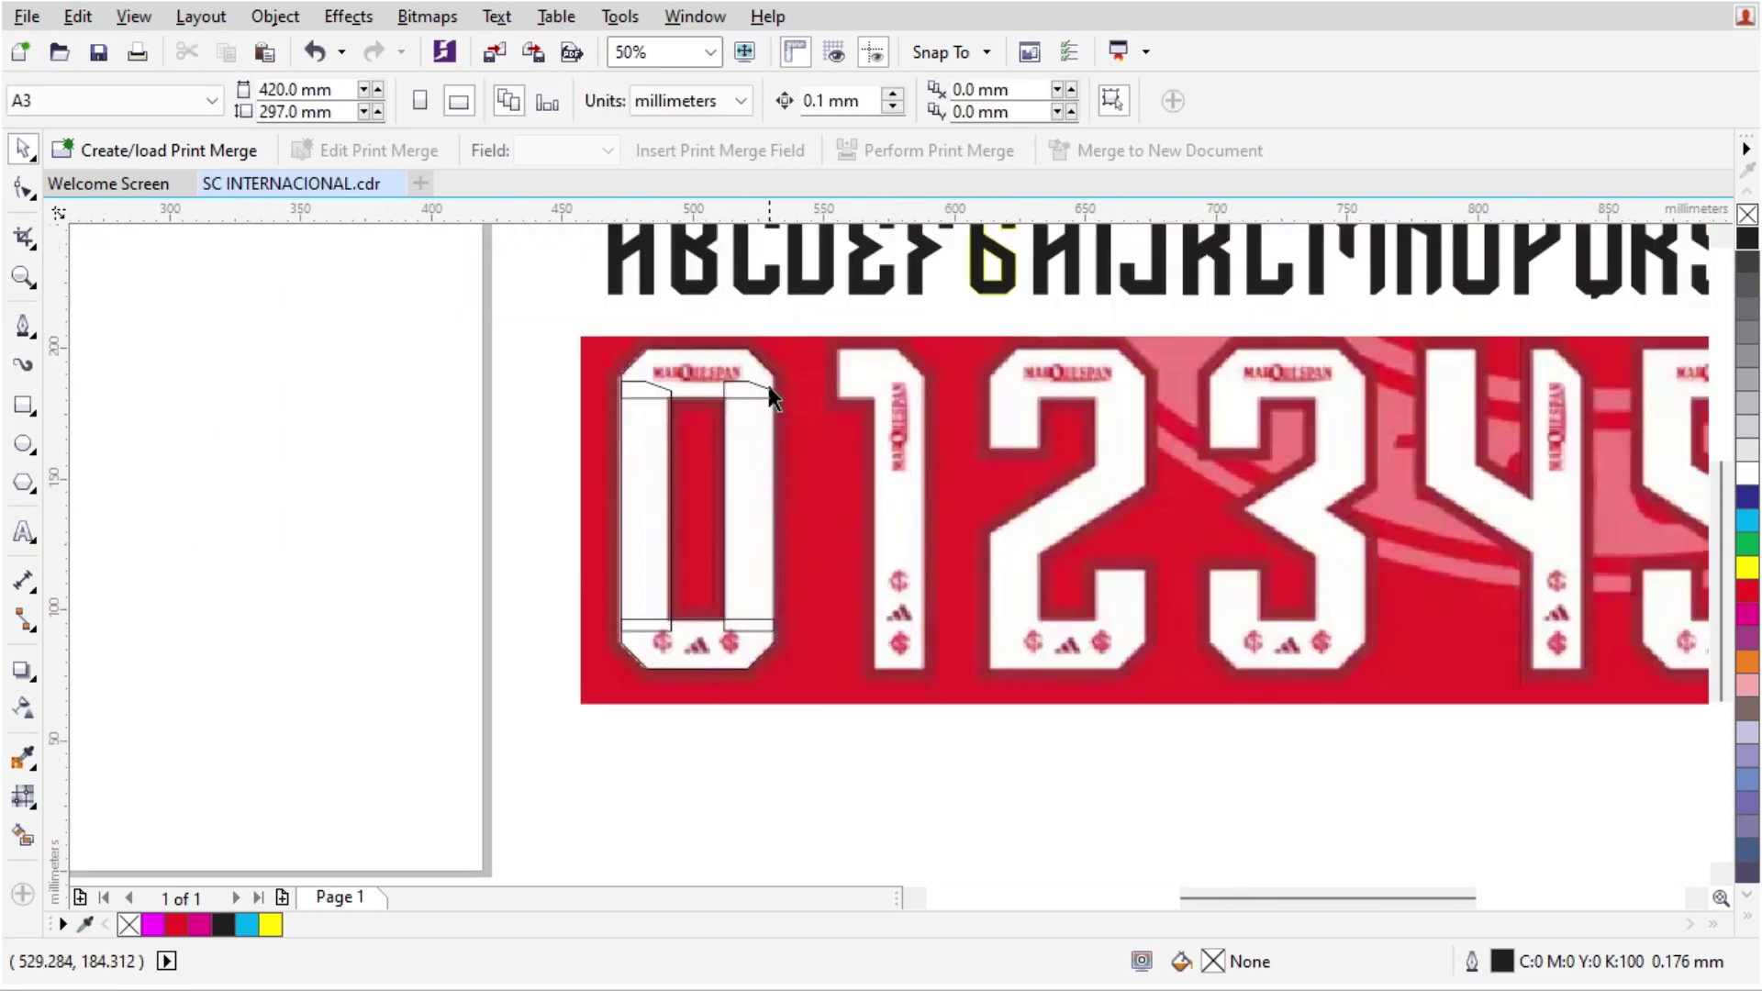
Step: Copy the right stem and top cap of the digit 0 onto the digit 1, aligned with its right edge
{"action": "scroll", "coordinate": [734, 399], "scroll_direction": "up", "scroll_amount": 1}
{"action": "left_click", "coordinate": [740, 371]}
{"action": "left_click", "coordinate": [699, 319], "text": "shift"}
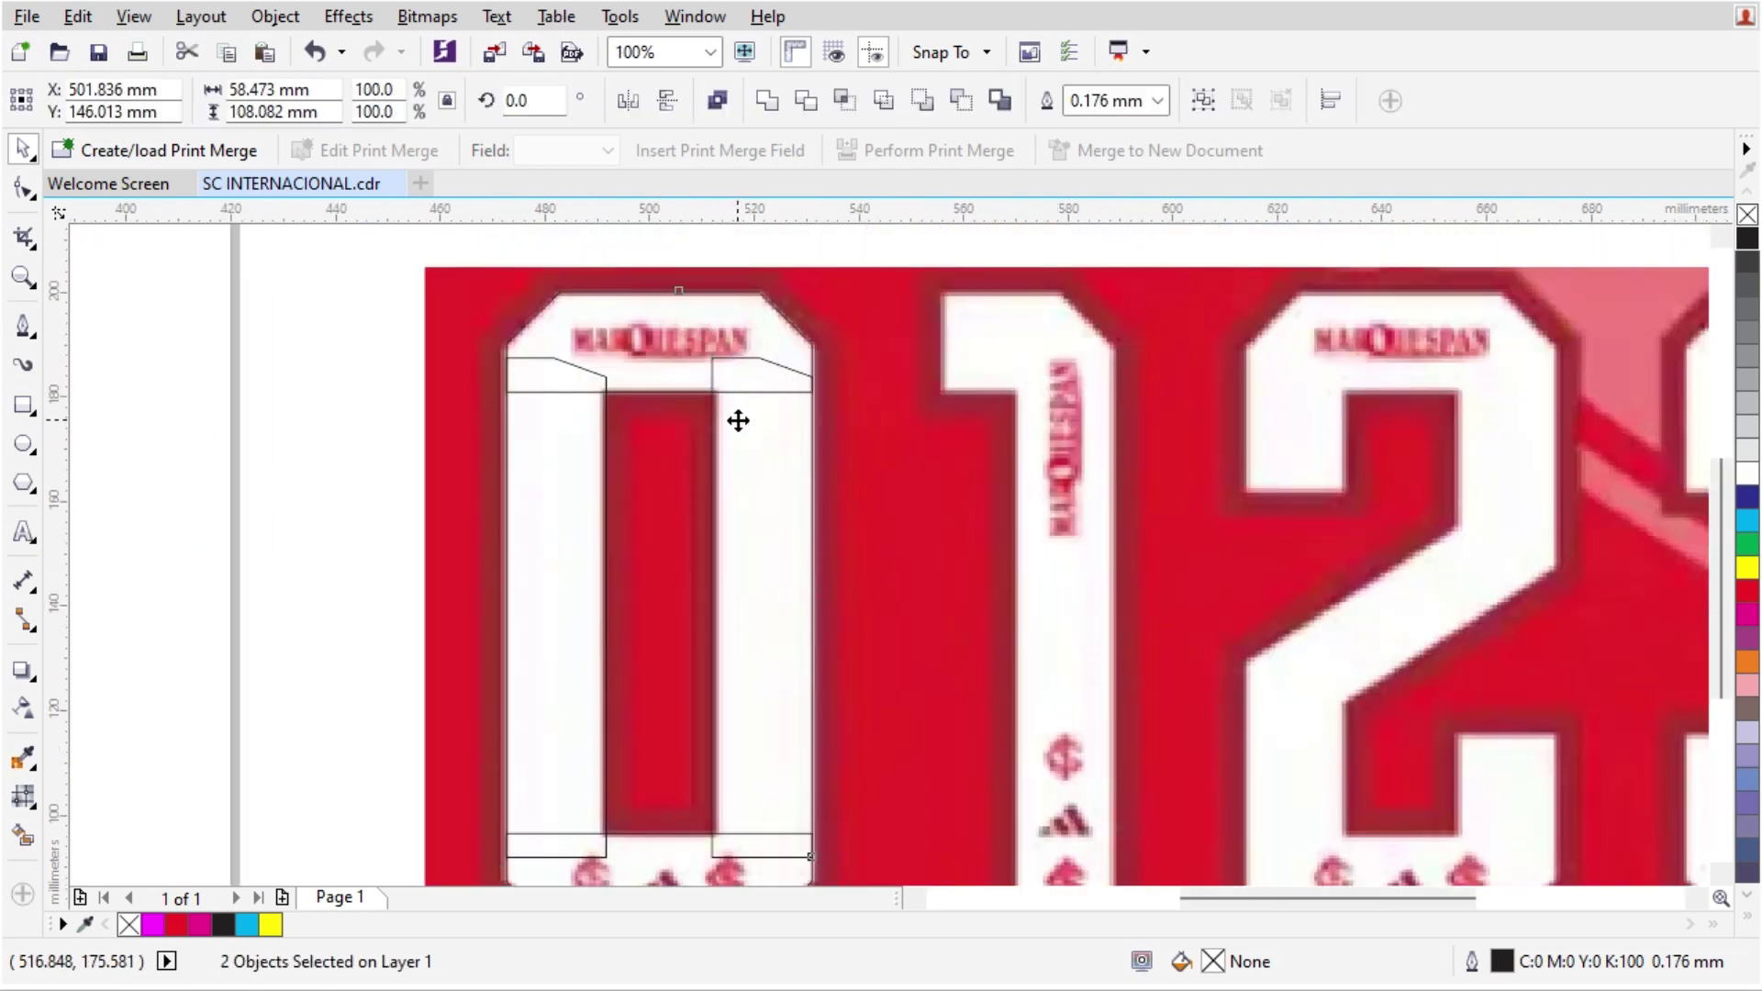
{"action": "left_click_drag", "start_coordinate": [739, 452], "coordinate": [1040, 465]}
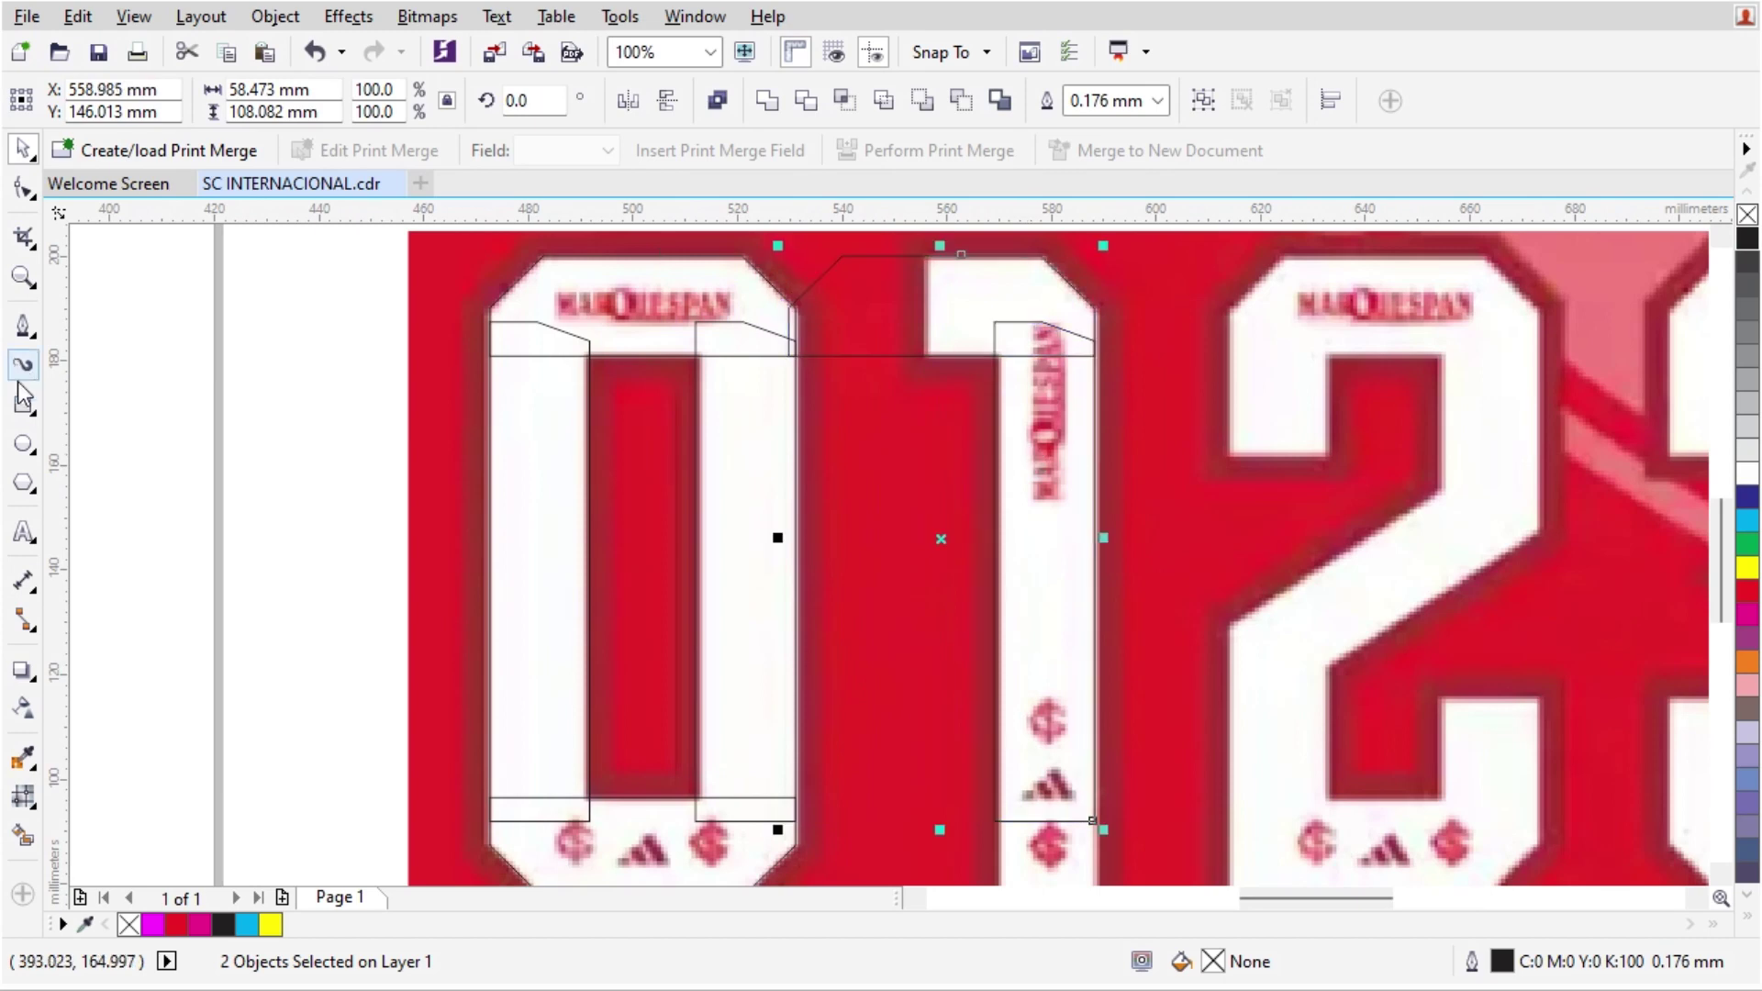
{"action": "scroll", "coordinate": [345, 356], "scroll_direction": "down", "scroll_amount": 1}
{"action": "scroll", "coordinate": [475, 297], "scroll_direction": "up", "scroll_amount": 1}
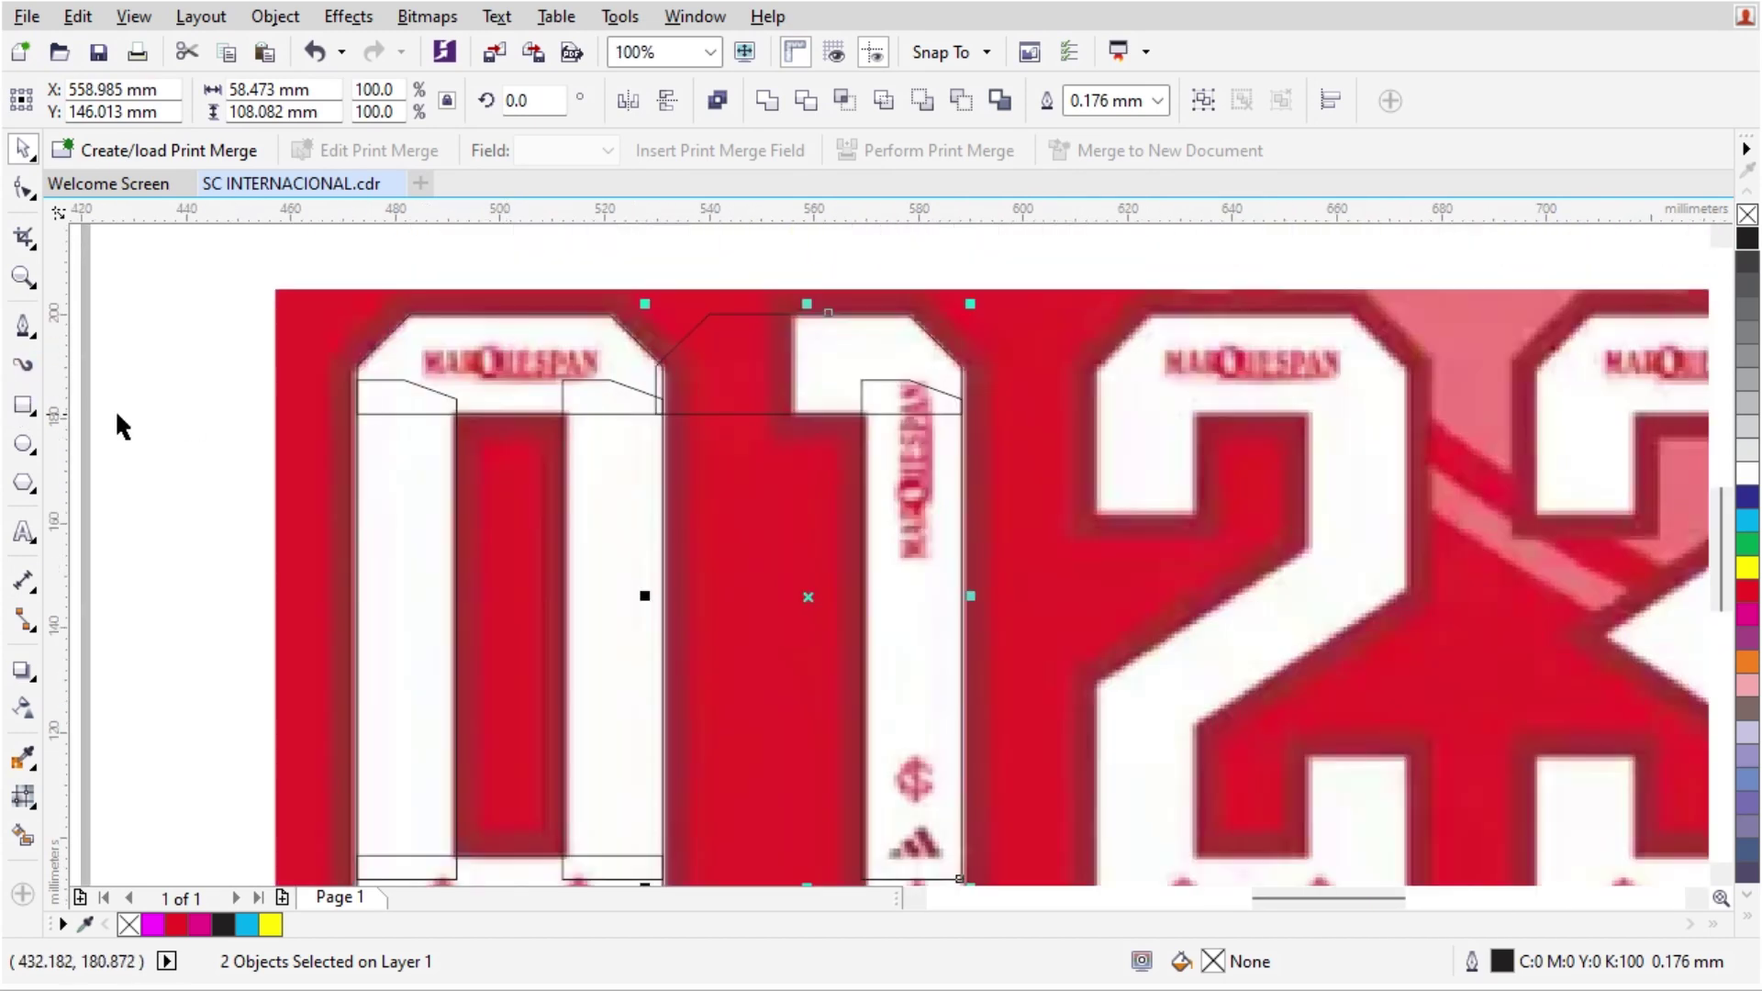
Step: Extend the bottom end of the copied stem down past the foot of the digit 1 by moving its lower nodes
{"action": "left_click", "coordinate": [23, 188]}
{"action": "scroll", "coordinate": [865, 453], "scroll_direction": "down", "scroll_amount": 1}
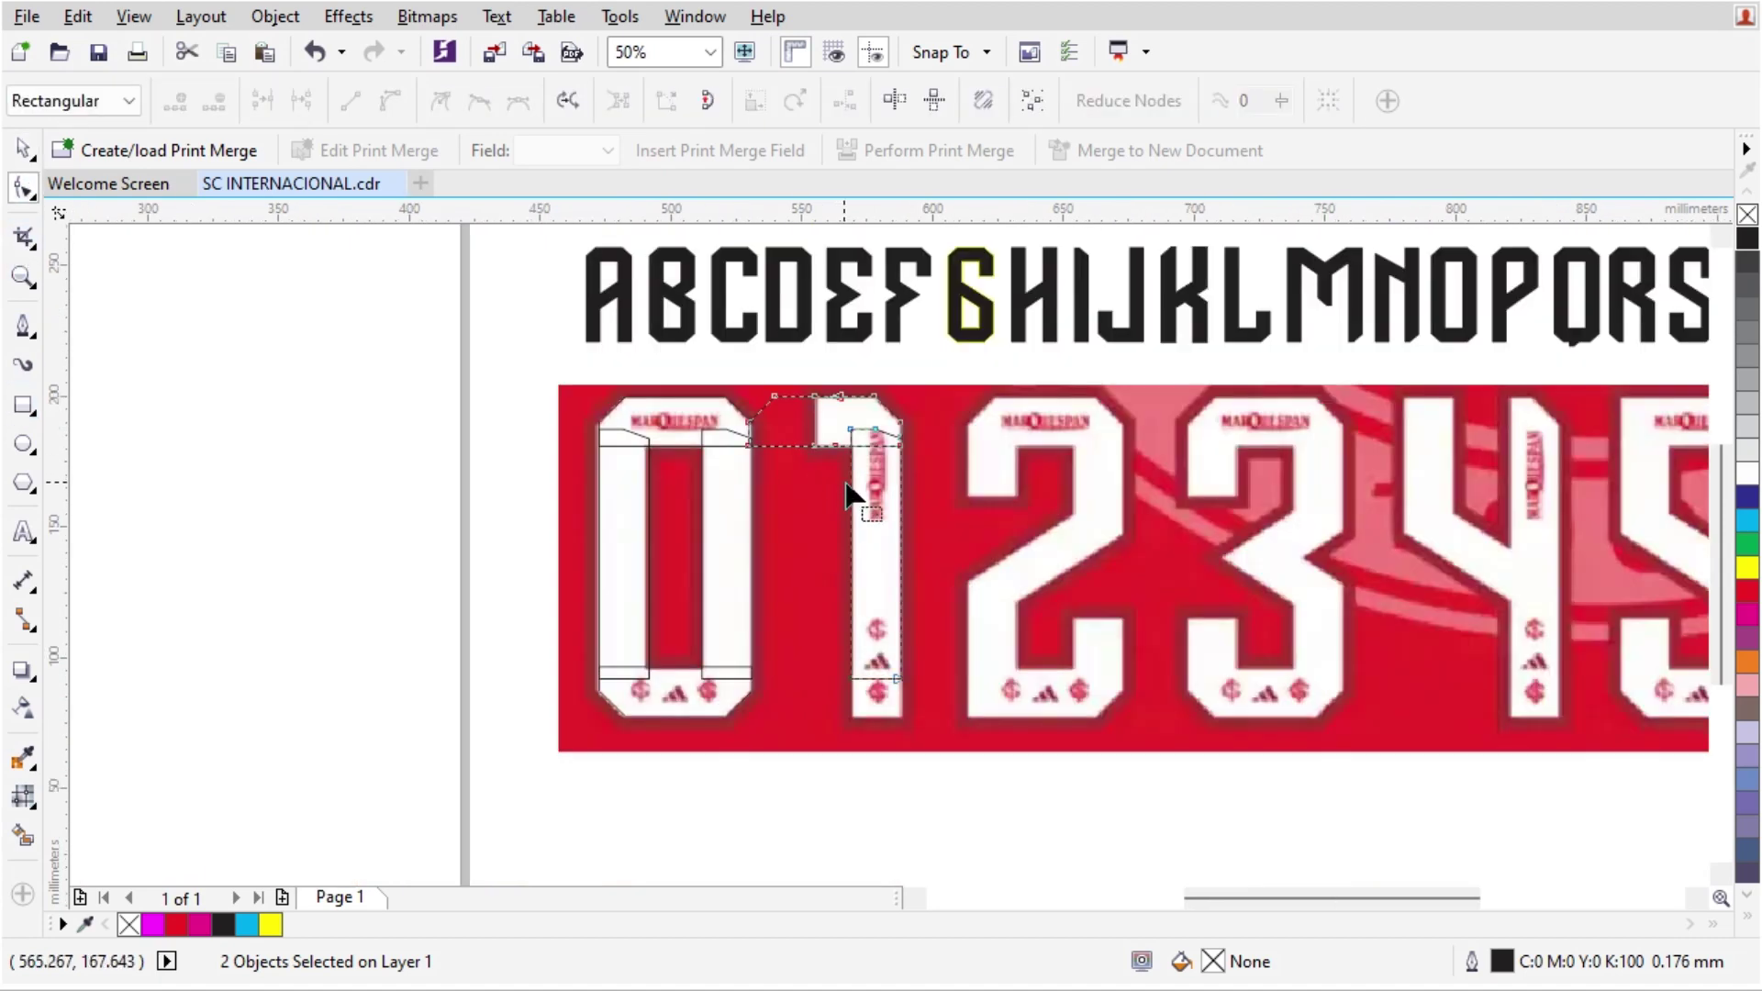
{"action": "left_click_drag", "start_coordinate": [803, 559], "coordinate": [896, 760]}
{"action": "scroll", "coordinate": [815, 761], "scroll_direction": "up", "scroll_amount": 1}
{"action": "key", "text": "space"}
Step: Trim the digit 1's stem flush with its foot using a temporary rectangle about 104 by 45 mm, and delete that rectangle
{"action": "left_click", "coordinate": [24, 408]}
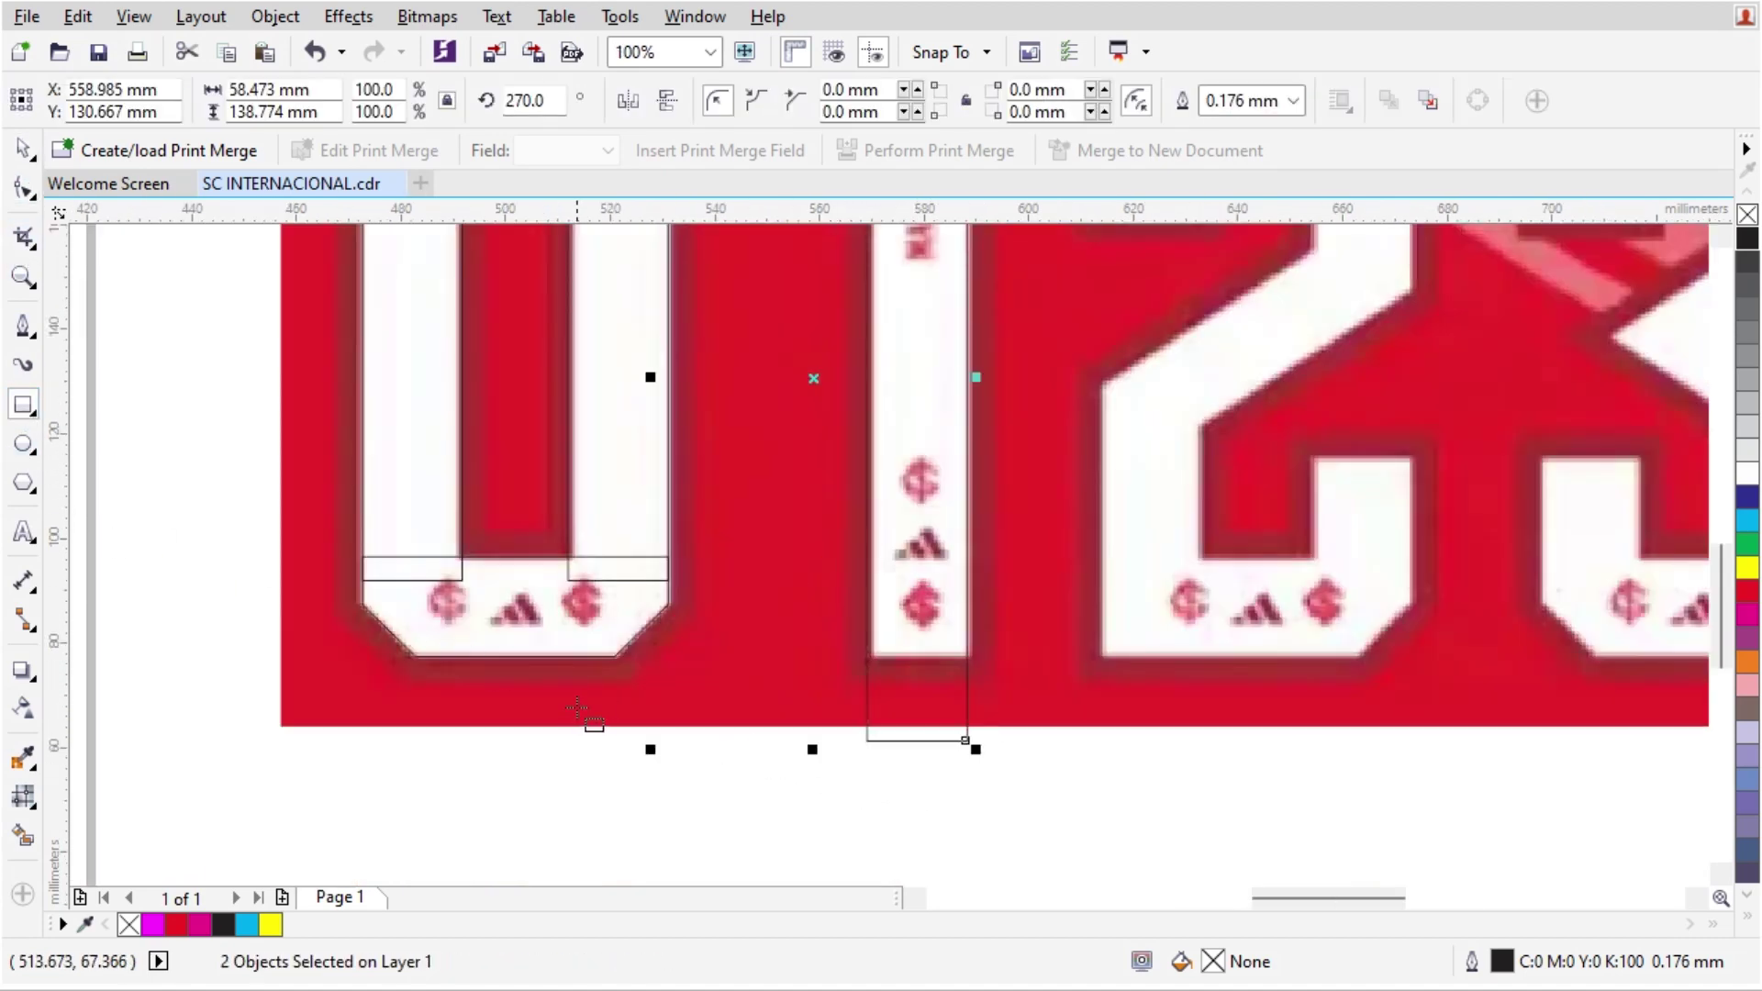
{"action": "left_click_drag", "start_coordinate": [551, 655], "coordinate": [1095, 878]}
{"action": "key", "text": "space"}
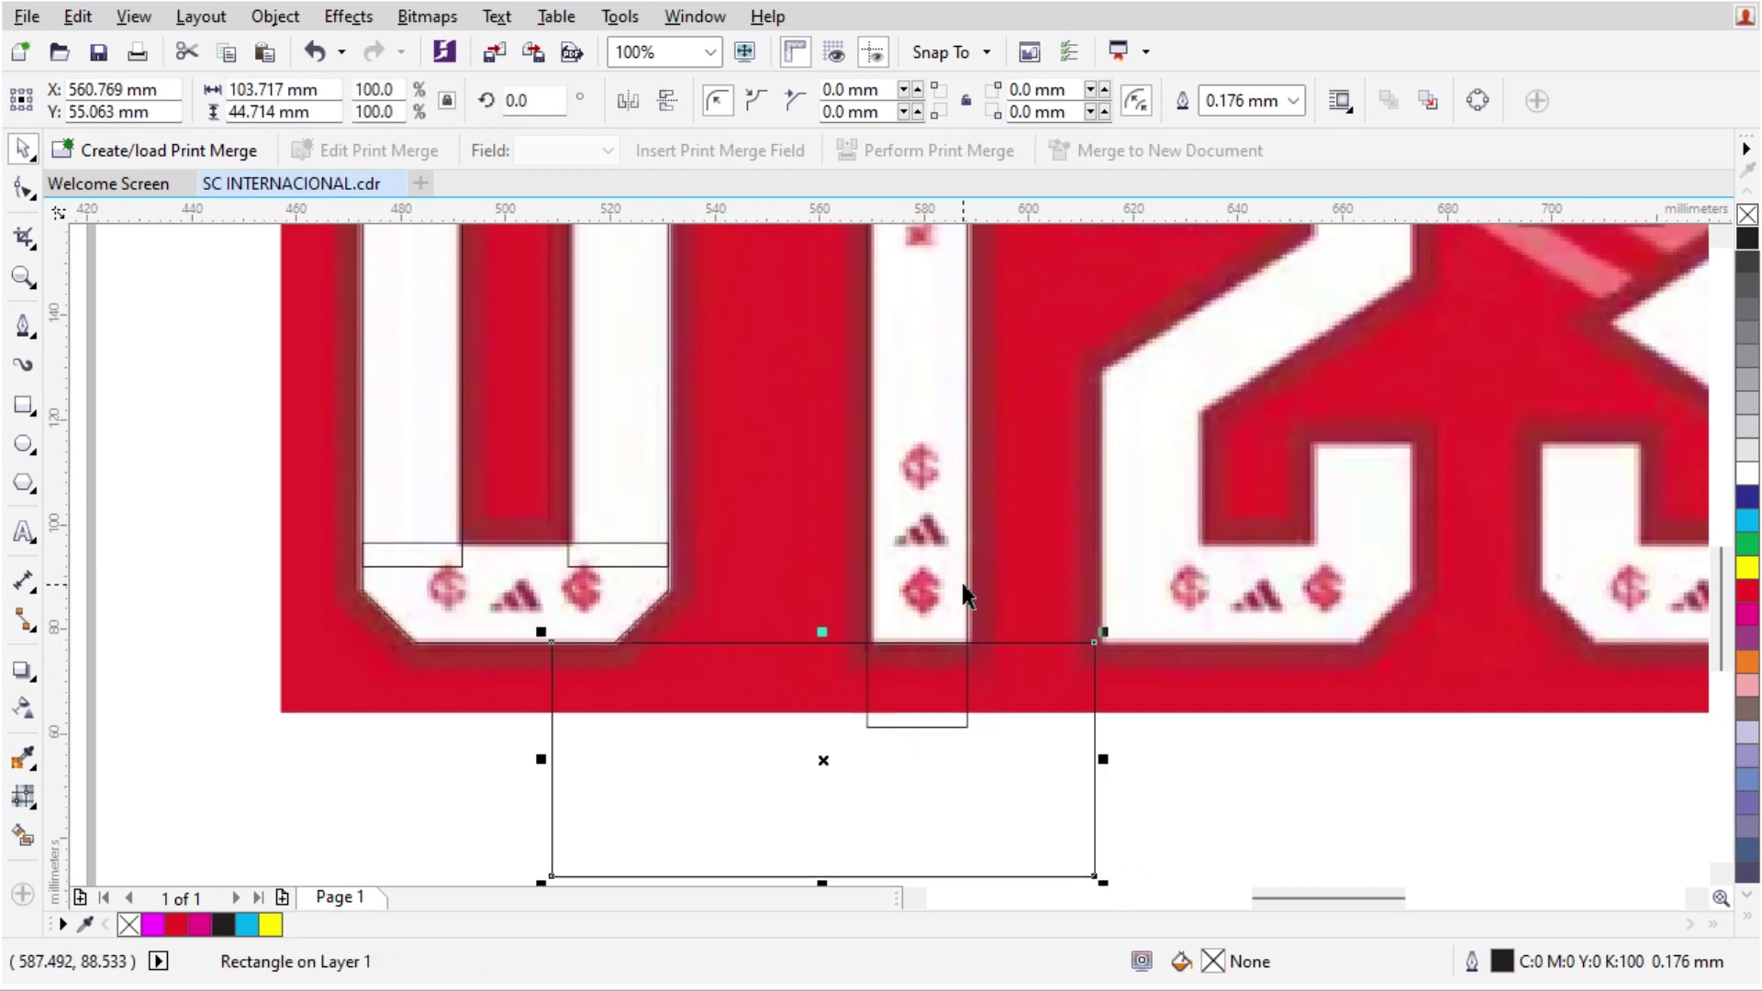
{"action": "left_click", "coordinate": [963, 592], "text": "shift"}
{"action": "left_click", "coordinate": [805, 106]}
{"action": "left_click", "coordinate": [1013, 775]}
{"action": "scroll", "coordinate": [1013, 781], "scroll_direction": "down", "scroll_amount": 1}
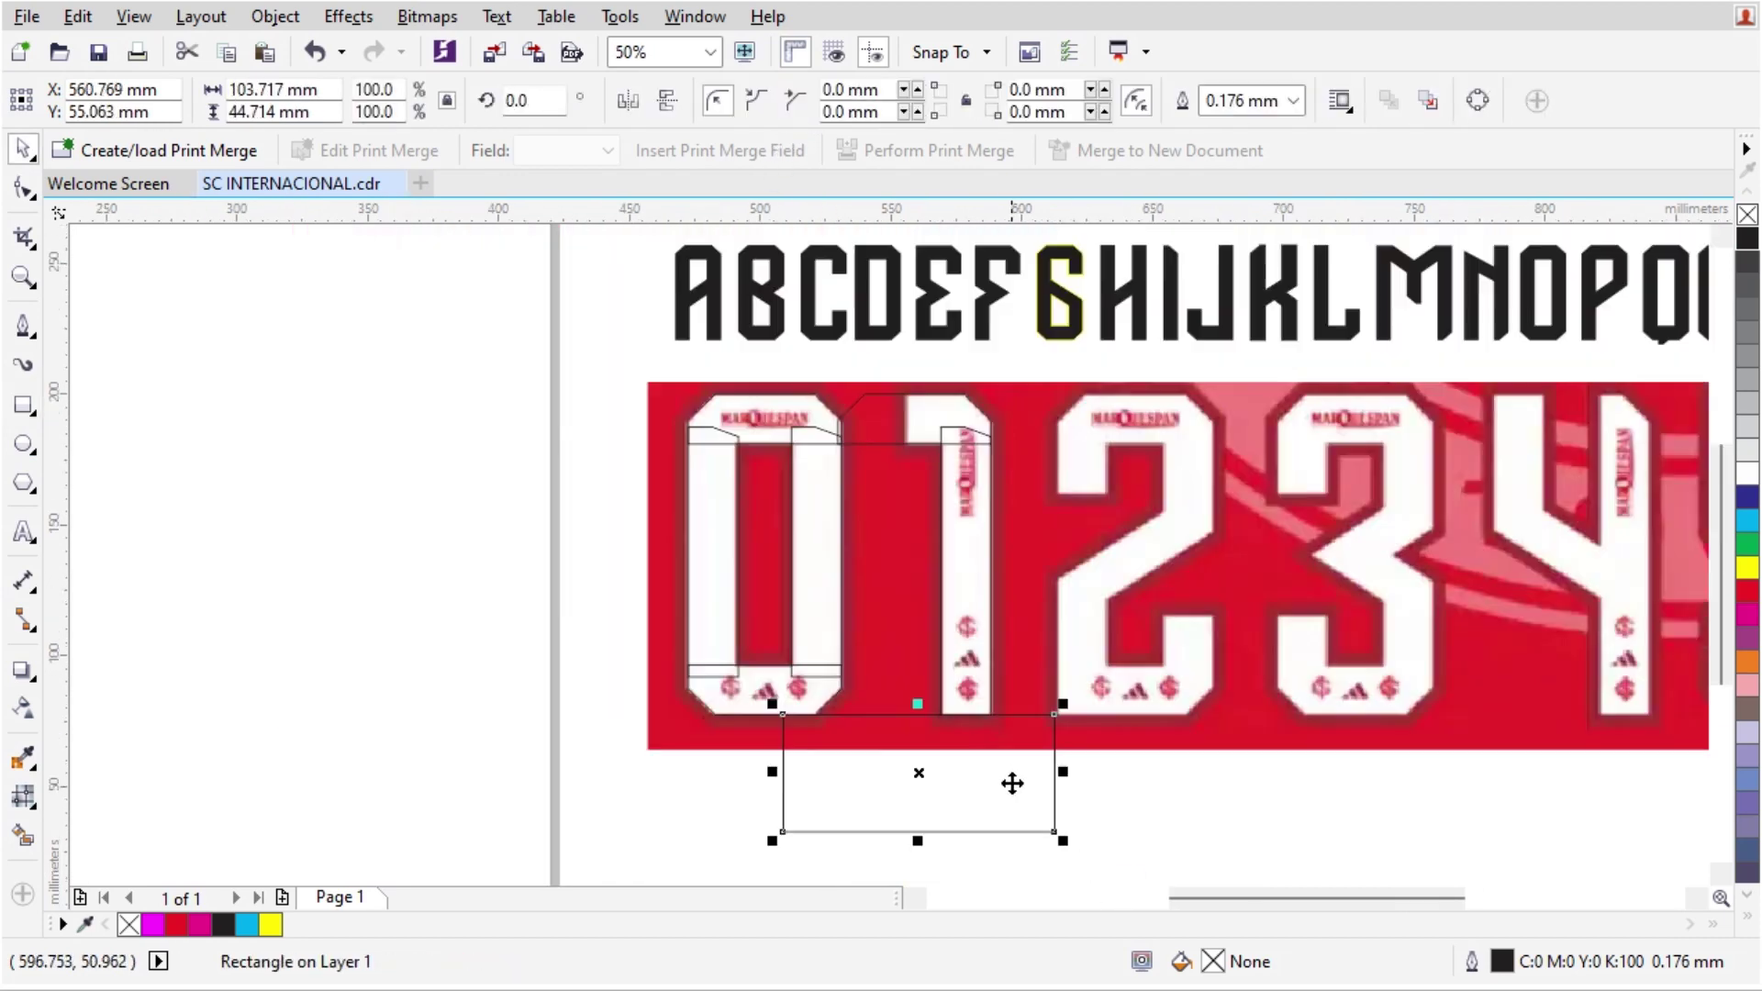
{"action": "key", "text": "Delete"}
Step: Trim the copied cap to the left edge of the digit 1 using a temporary rectangle, and delete that rectangle
{"action": "scroll", "coordinate": [887, 434], "scroll_direction": "up", "scroll_amount": 2}
{"action": "key", "text": "F6"}
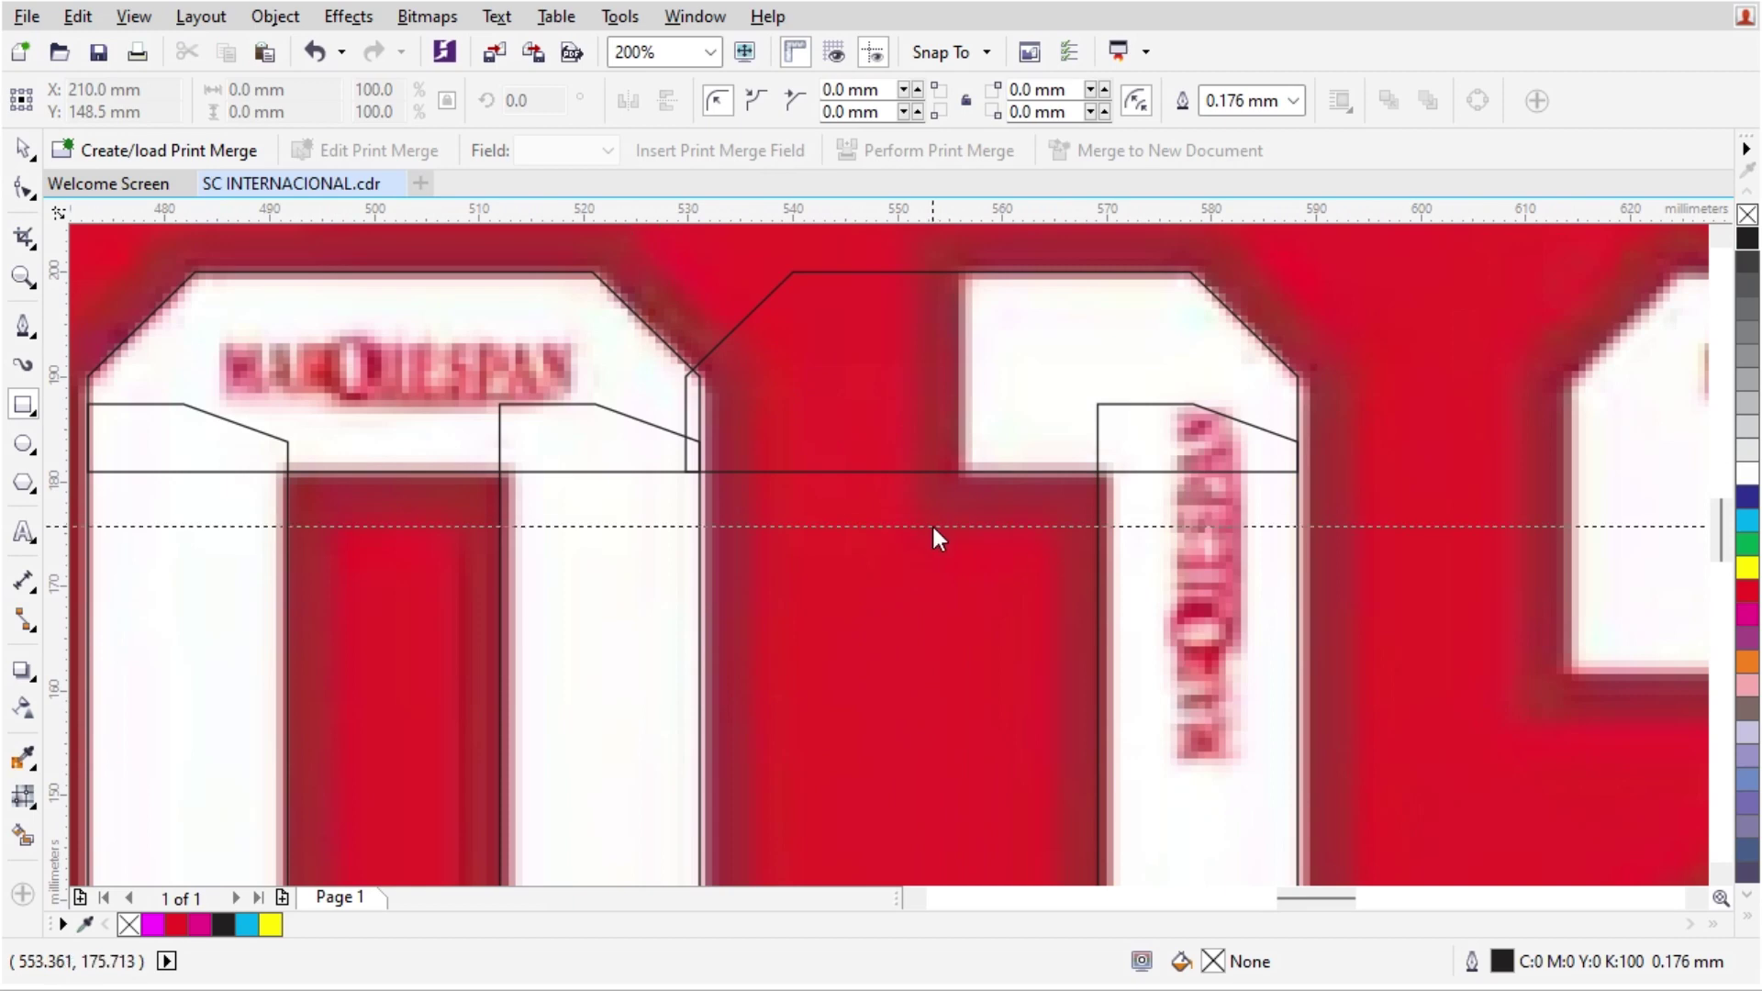
{"action": "left_click_drag", "start_coordinate": [556, 222], "coordinate": [965, 633]}
{"action": "key", "text": "space"}
{"action": "left_click", "coordinate": [1006, 362], "text": "shift"}
{"action": "left_click", "coordinate": [806, 101]}
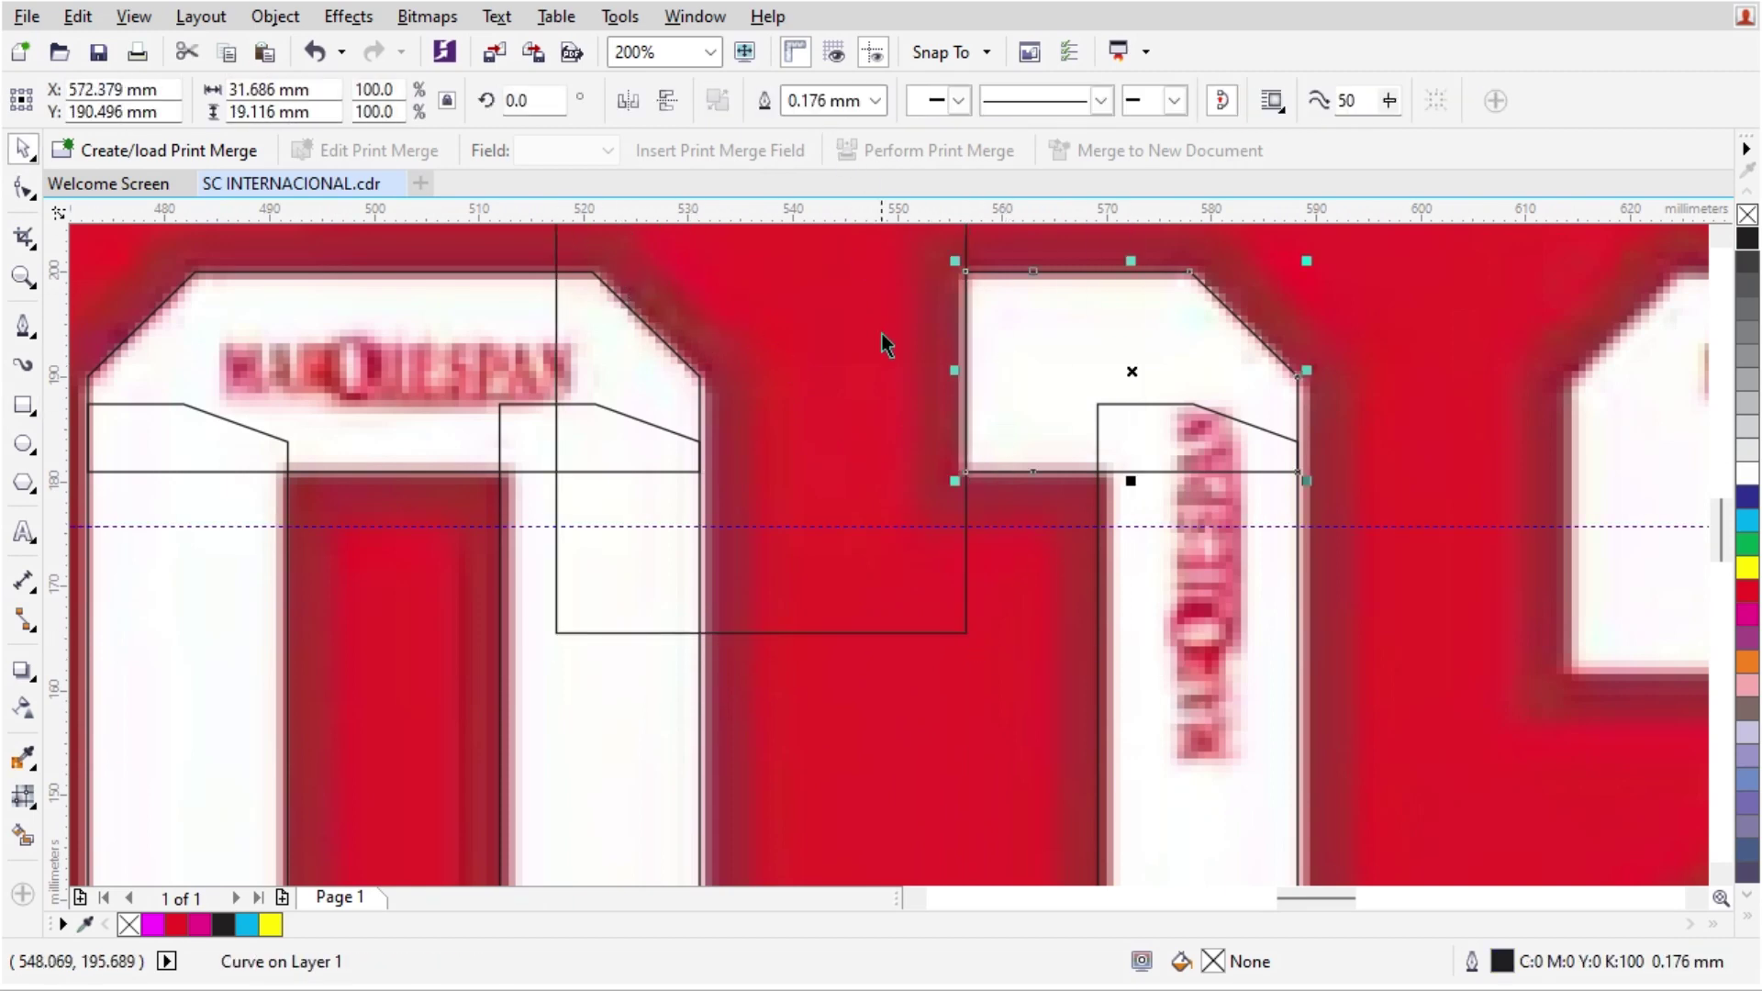
{"action": "left_click", "coordinate": [884, 344]}
{"action": "key", "text": "Delete"}
{"action": "left_click", "coordinate": [945, 525]}
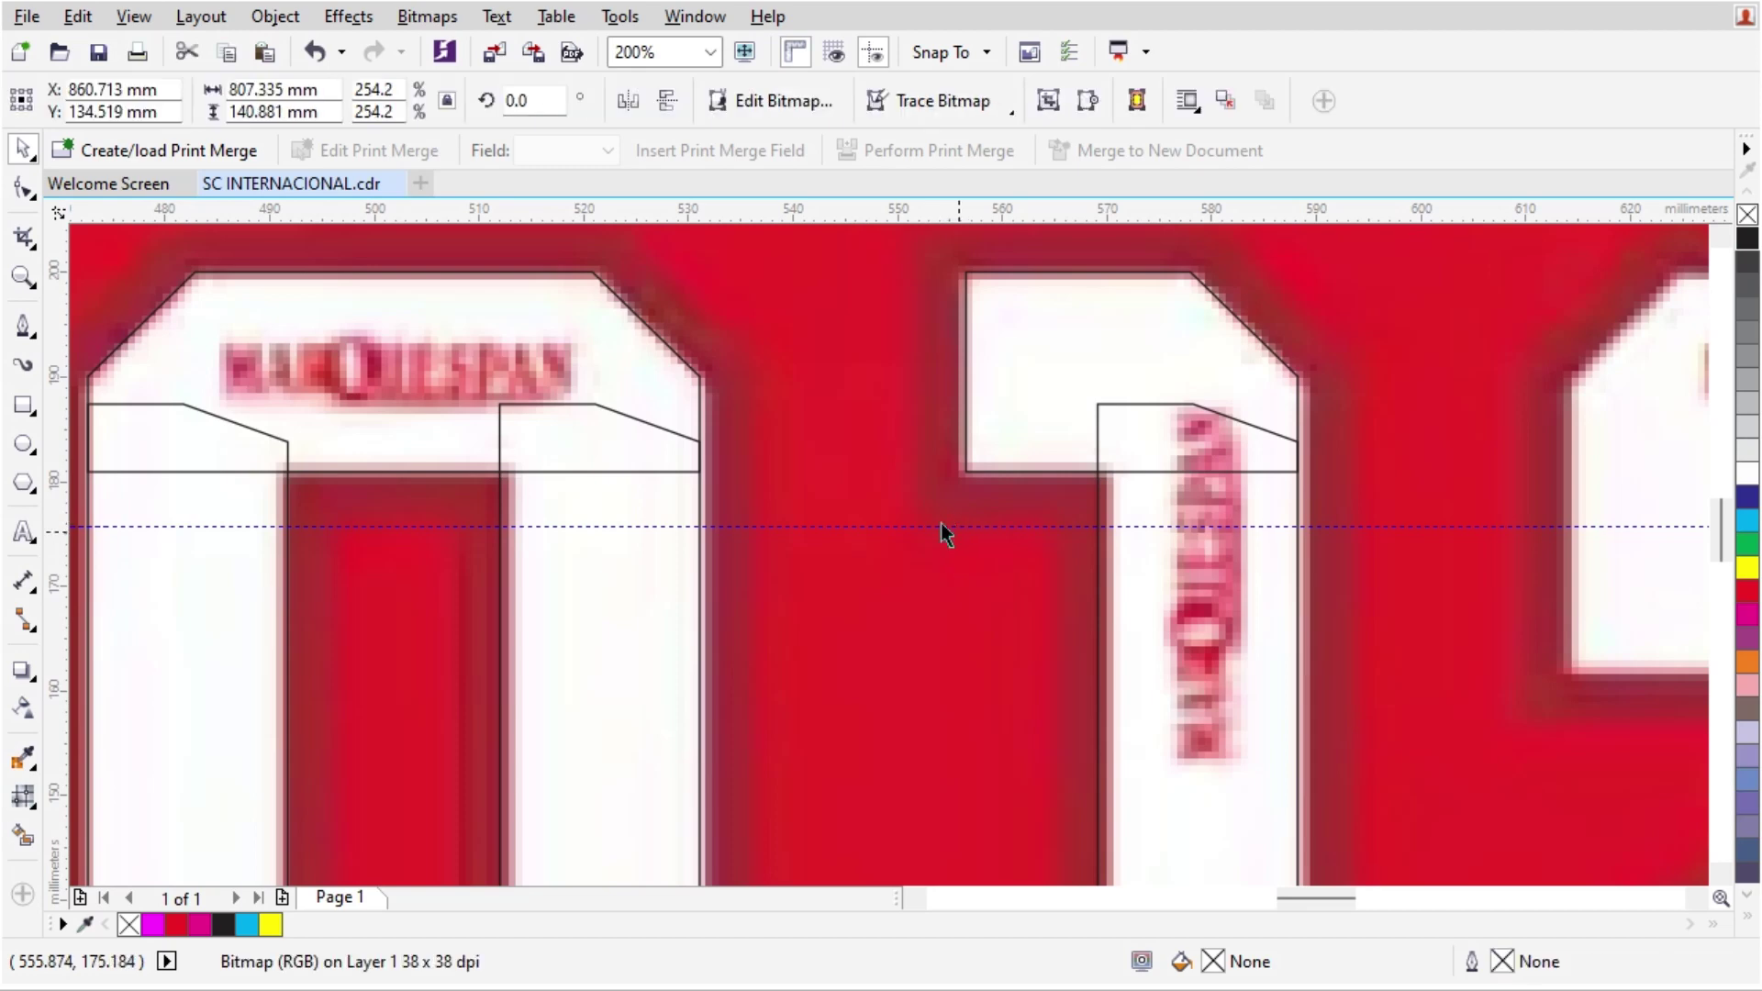
{"action": "key", "text": "Escape"}
Step: Give the traced shapes of the digits 0 and 1 a magenta fill and outline (C:0 M:100 Y:0 K:0)
{"action": "scroll", "coordinate": [758, 358], "scroll_direction": "down", "scroll_amount": 2}
{"action": "left_click_drag", "start_coordinate": [517, 743], "coordinate": [782, 312]}
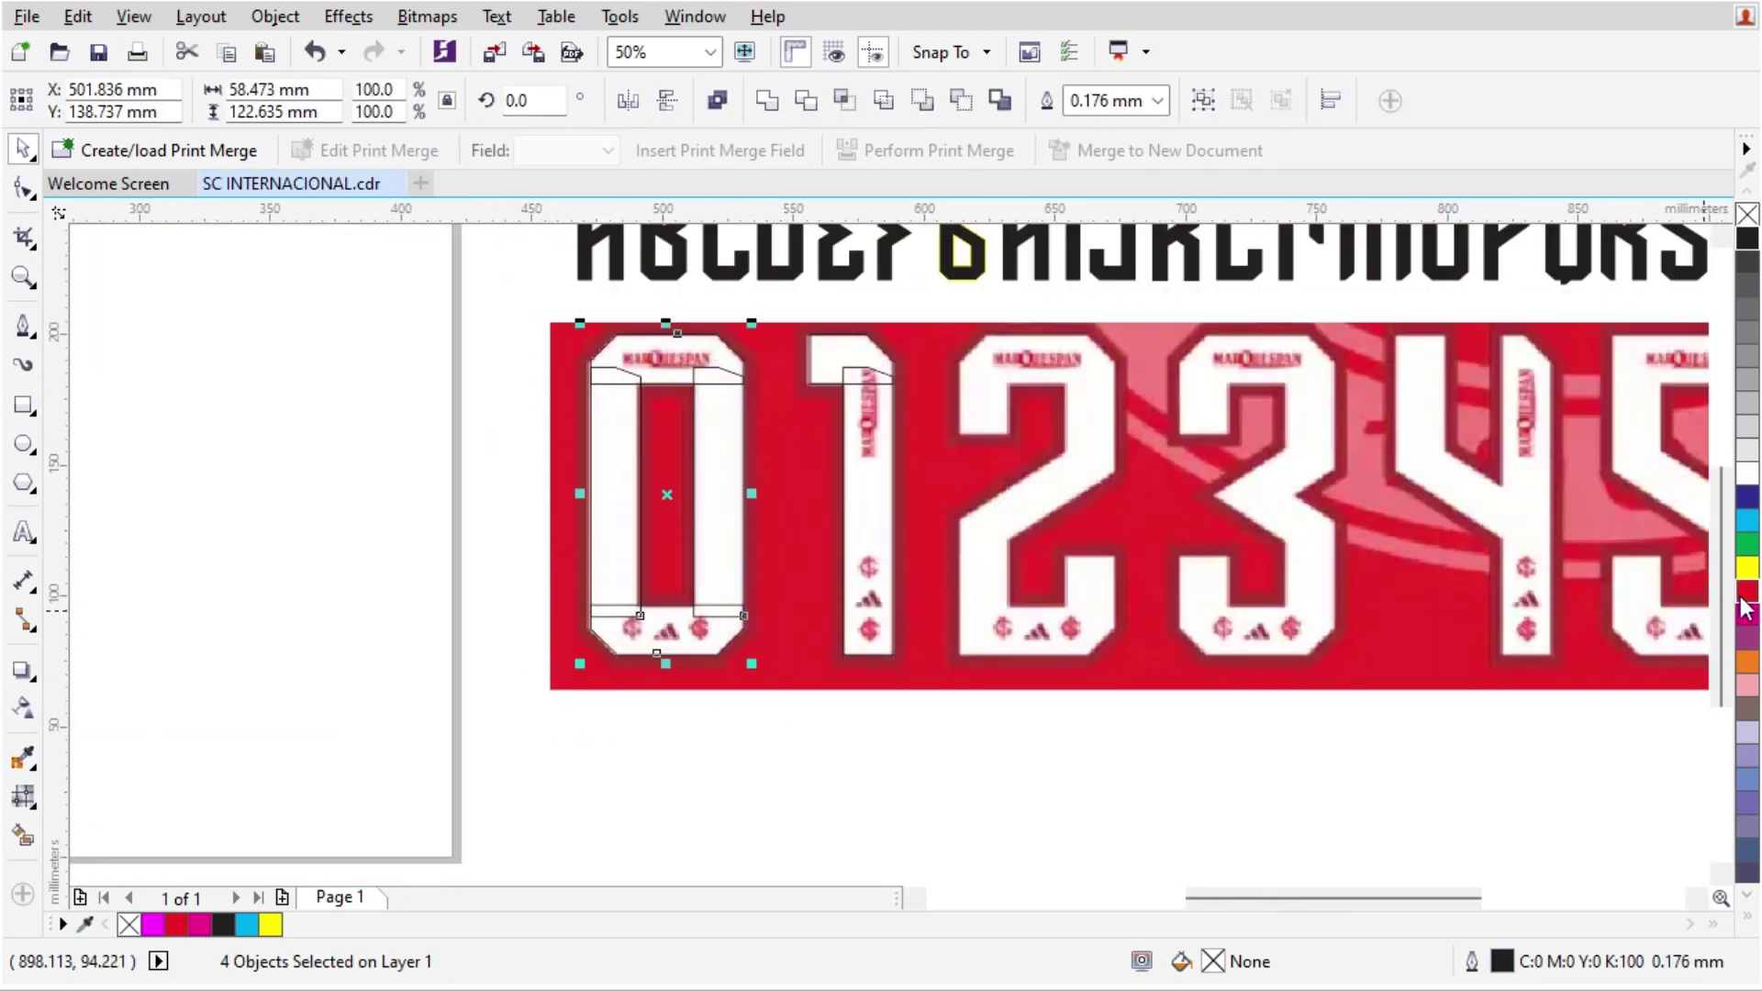
{"action": "left_click", "coordinate": [1748, 617]}
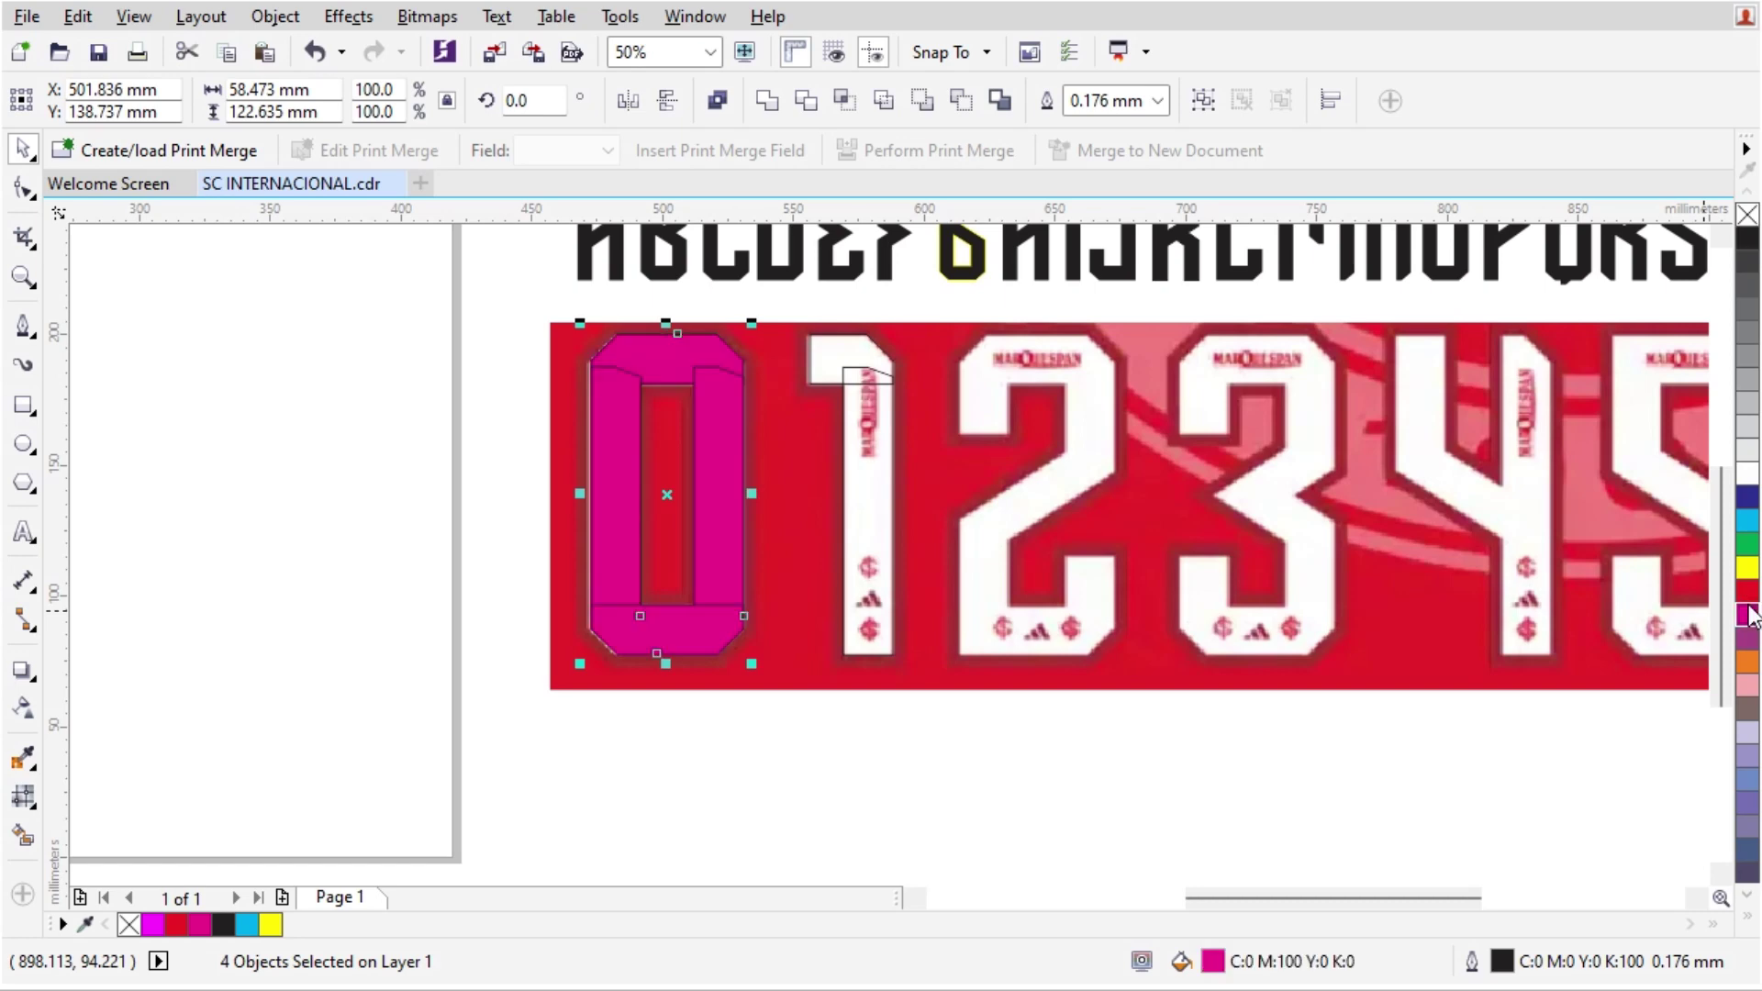
{"action": "left_click_drag", "start_coordinate": [1013, 789], "coordinate": [774, 319]}
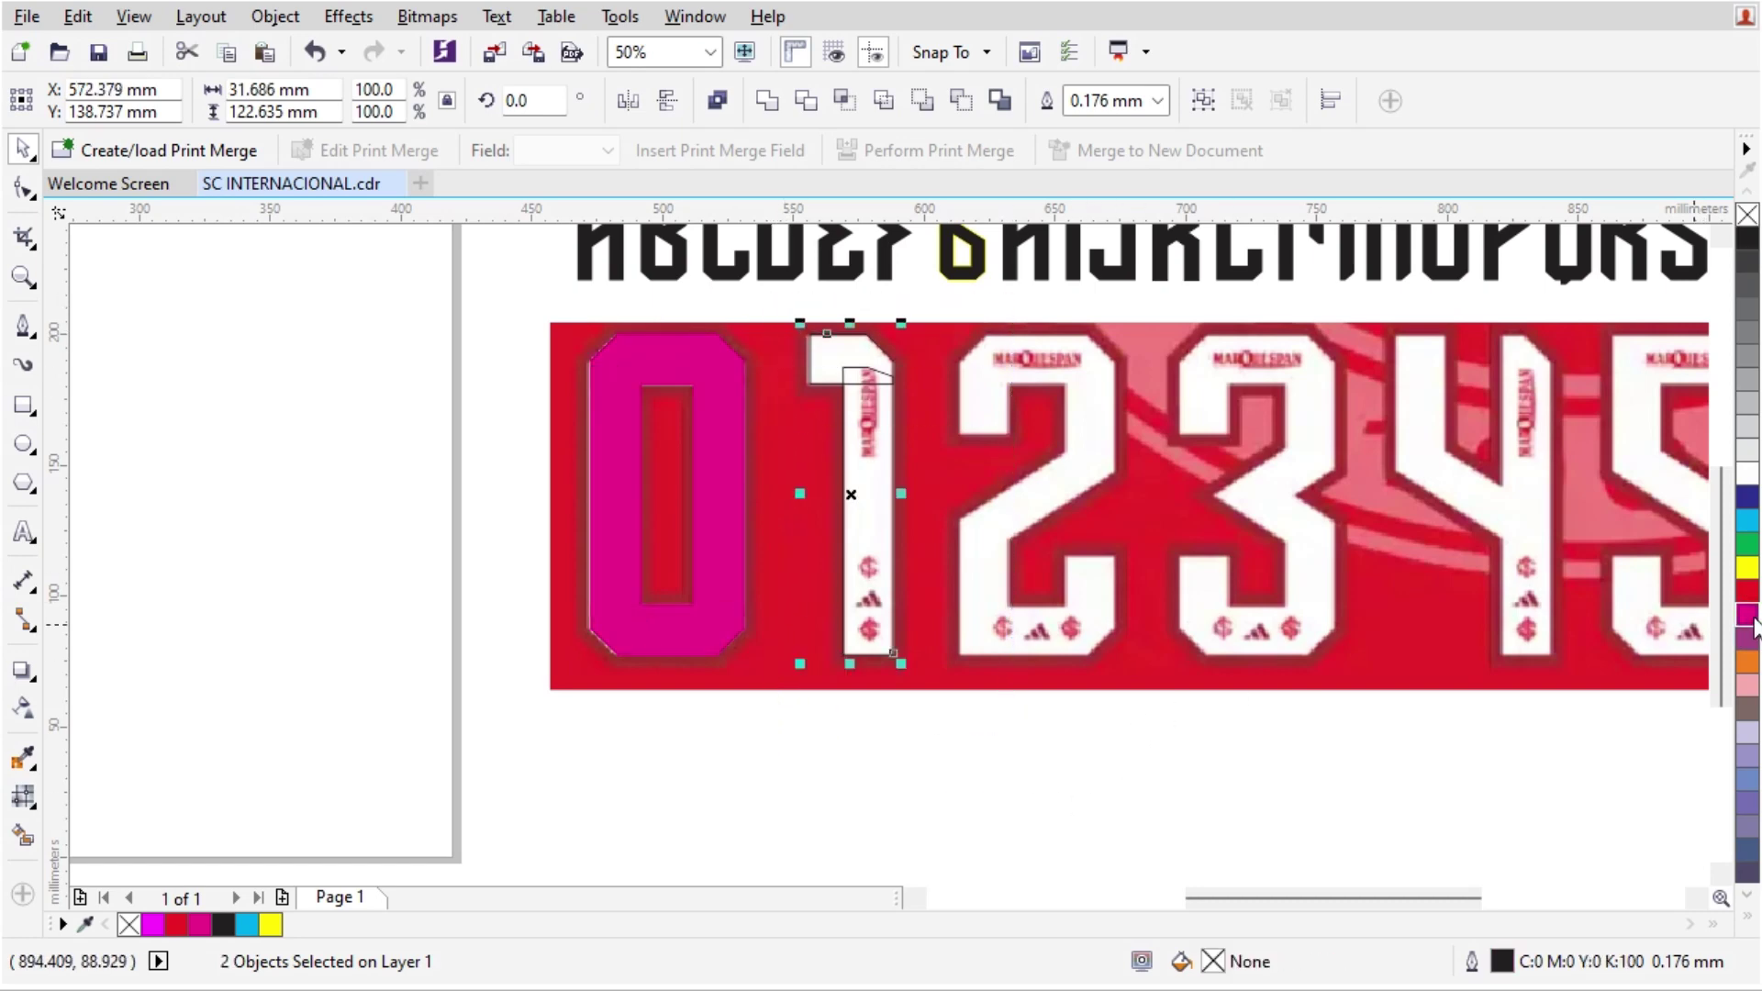
{"action": "left_click", "coordinate": [1749, 620]}
{"action": "left_click", "coordinate": [1158, 730]}
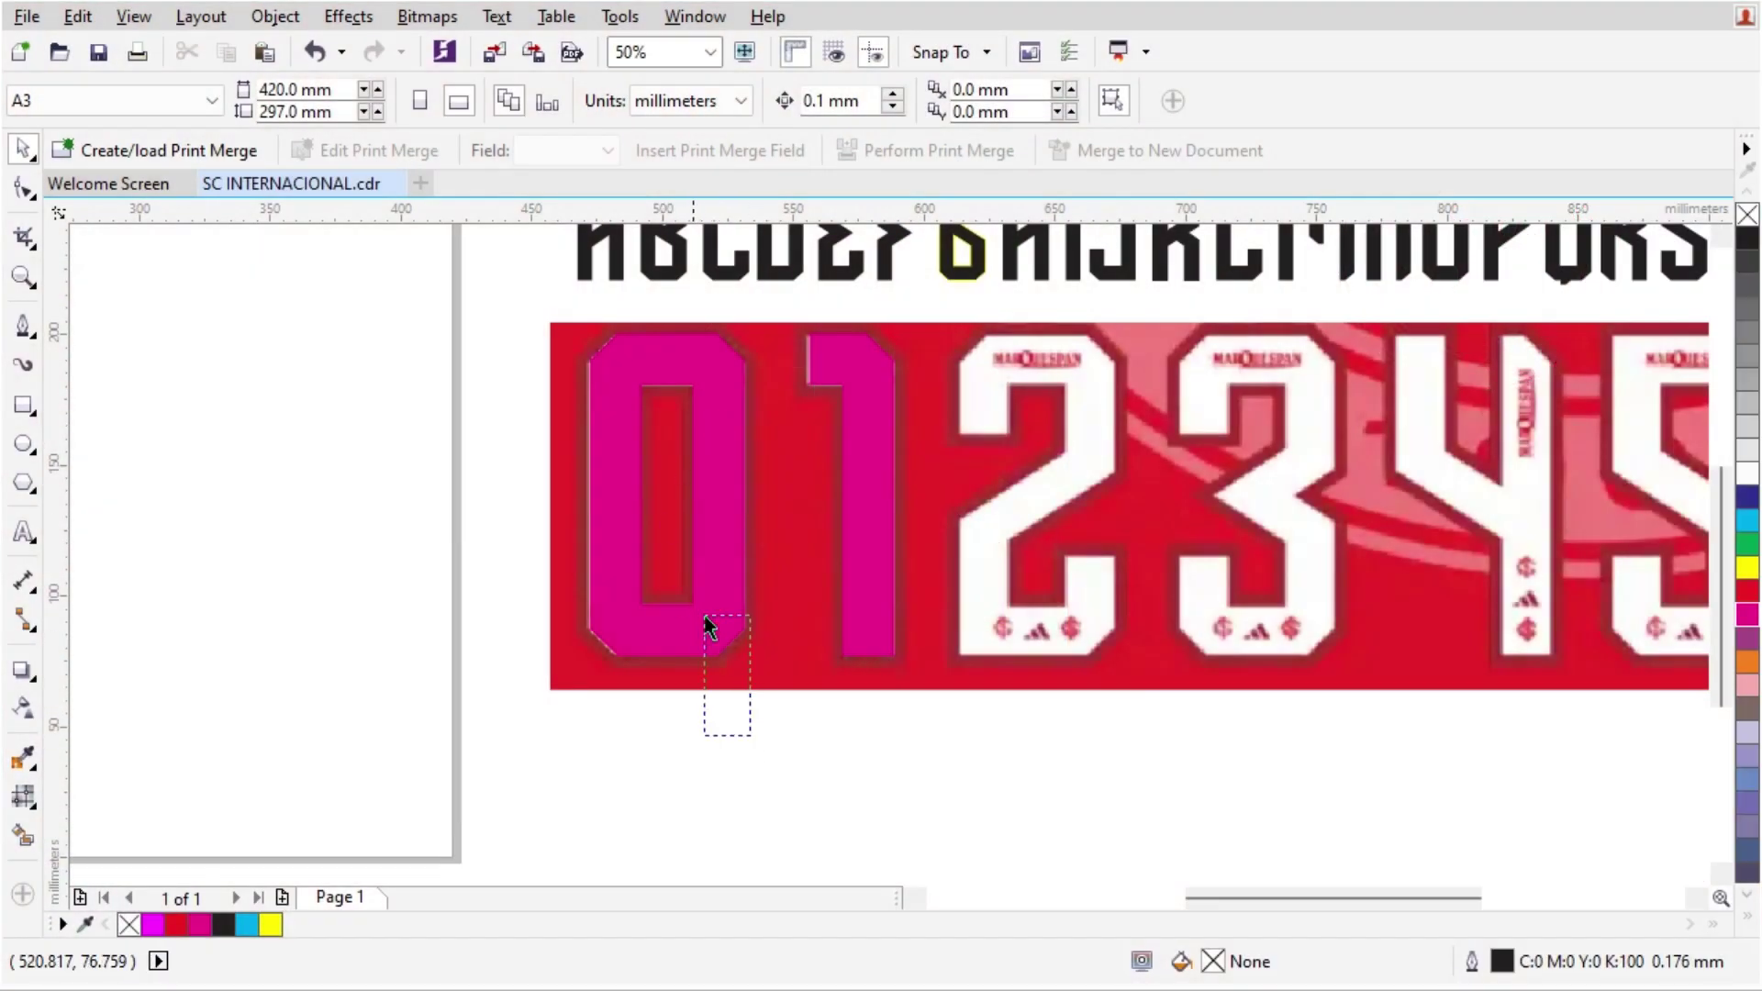
Step: Place a copy of the four traced shapes of the digit 0 over the reference digit 2
{"action": "left_click_drag", "start_coordinate": [707, 627], "coordinate": [766, 564]}
{"action": "left_click_drag", "start_coordinate": [780, 748], "coordinate": [590, 295]}
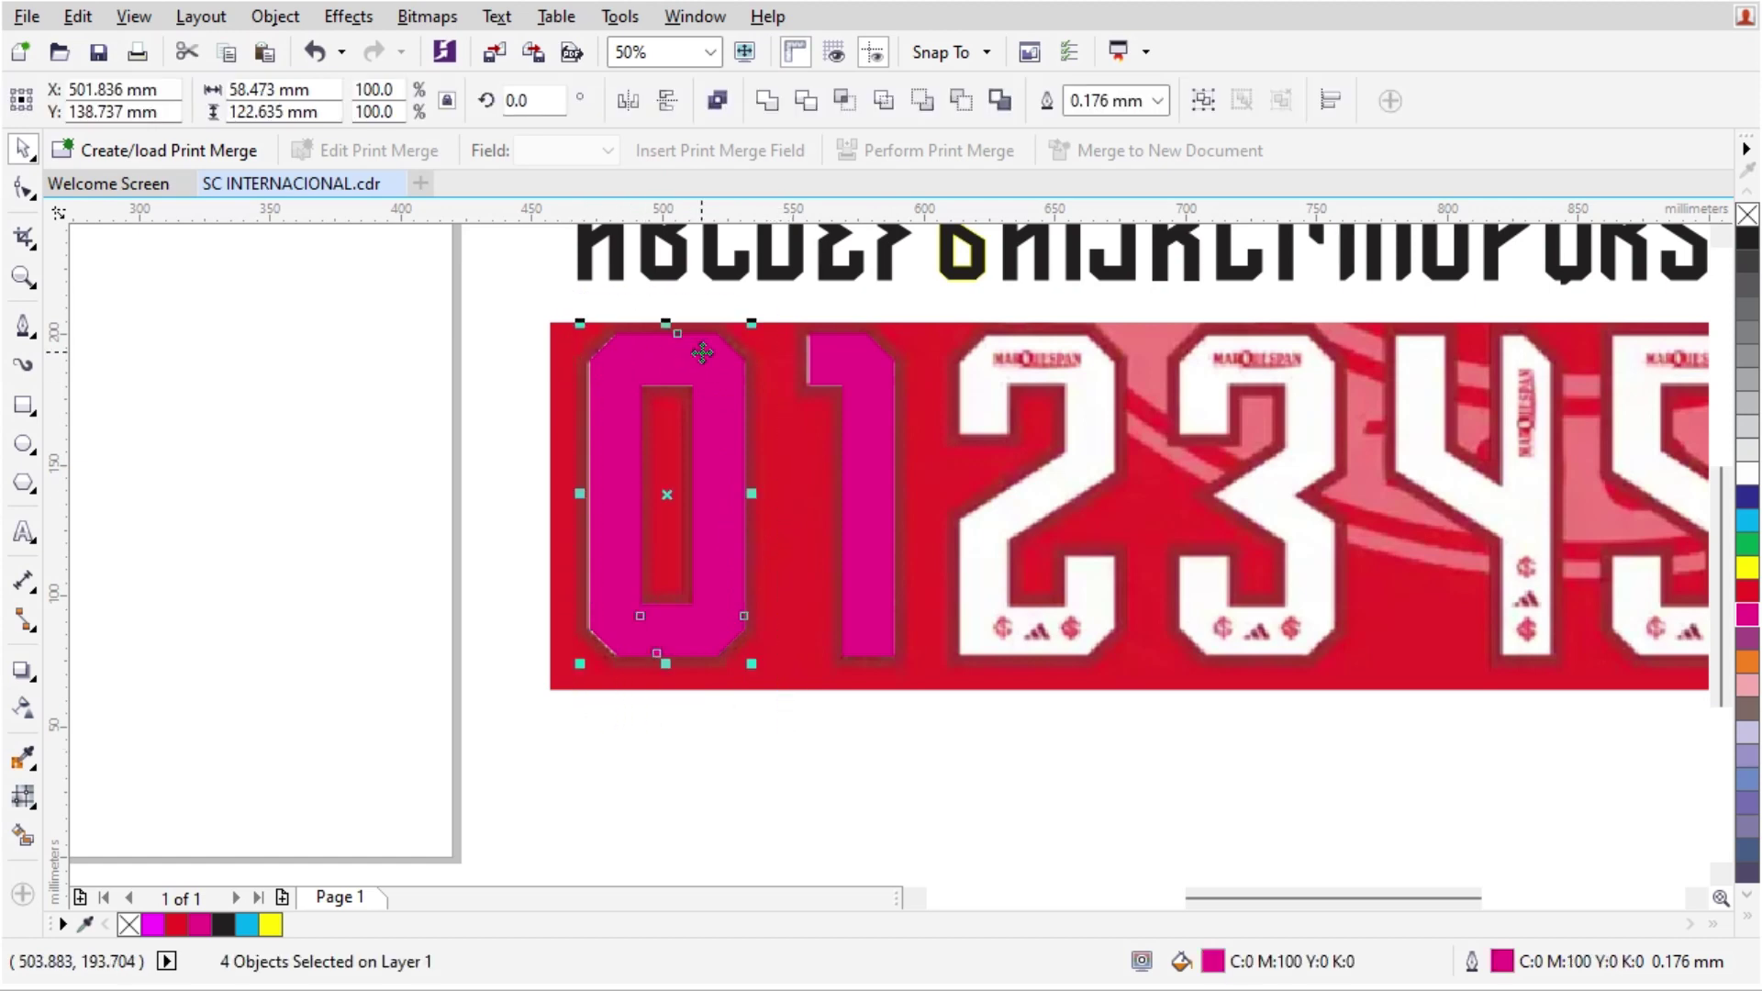
{"action": "scroll", "coordinate": [697, 354], "scroll_direction": "up", "scroll_amount": 2}
{"action": "left_click_drag", "start_coordinate": [1359, 407], "coordinate": [1390, 416]}
{"action": "right_click", "coordinate": [1390, 416]}
{"action": "scroll", "coordinate": [1390, 416], "scroll_direction": "down", "scroll_amount": 1}
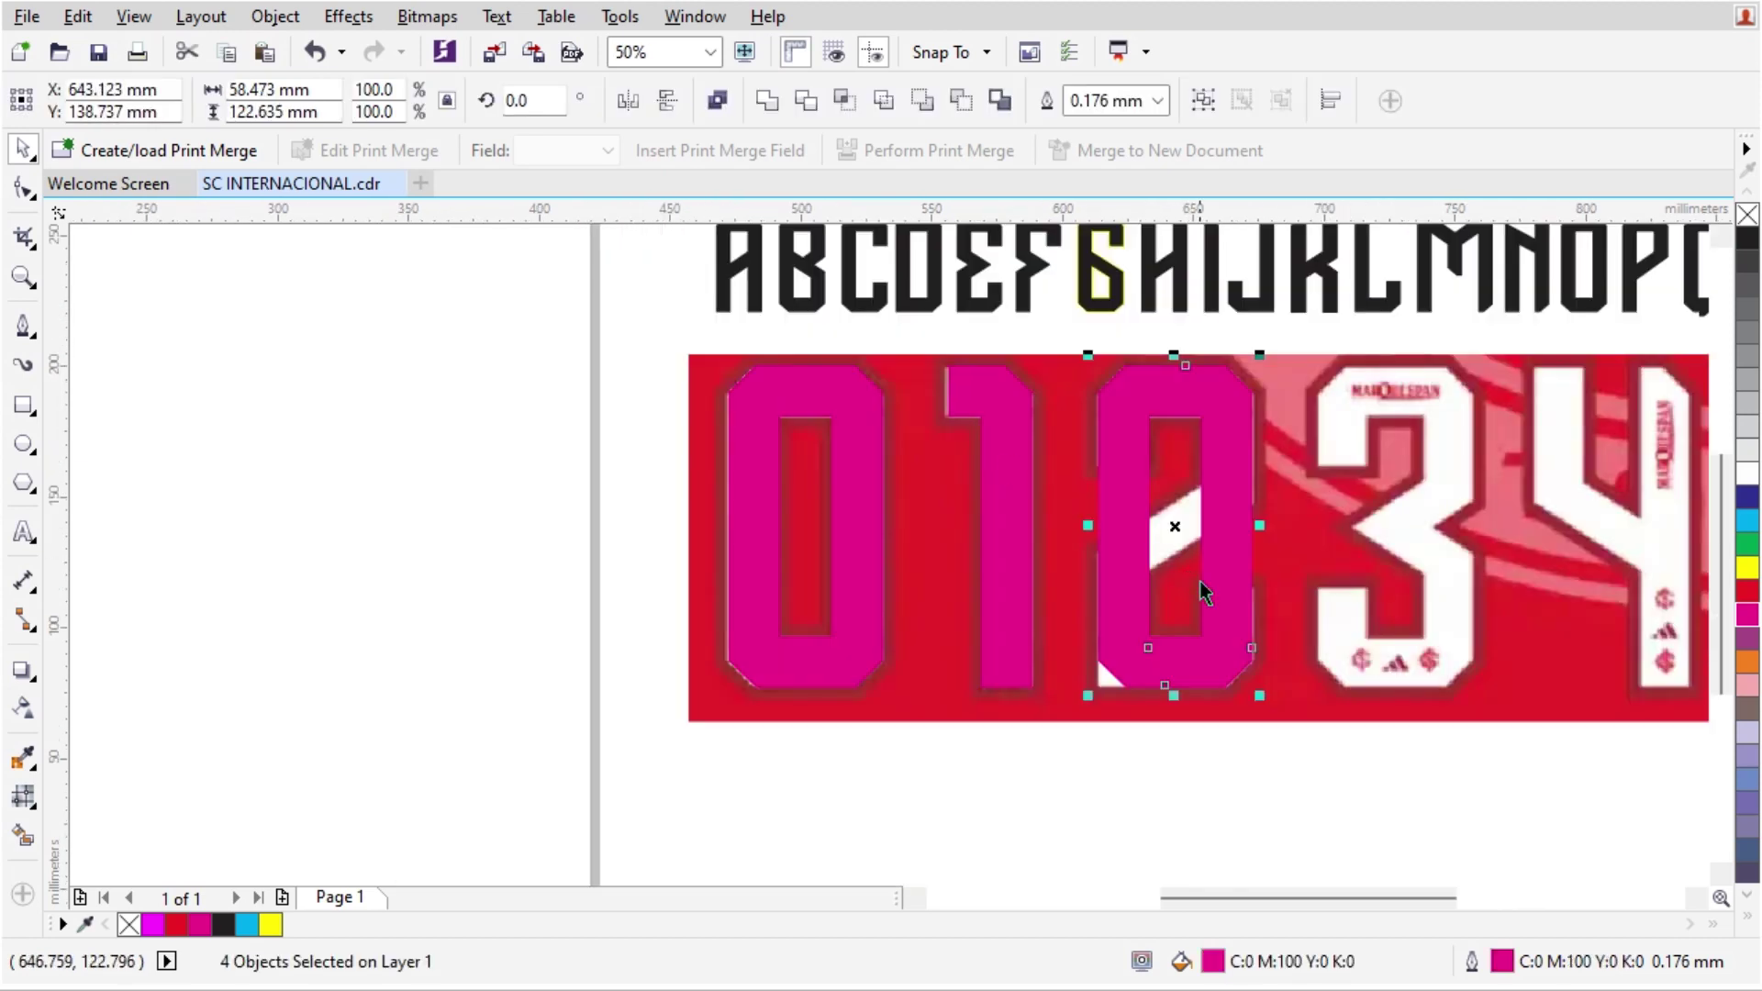
{"action": "scroll", "coordinate": [1211, 745], "scroll_direction": "up", "scroll_amount": 1}
{"action": "left_click", "coordinate": [1211, 745]}
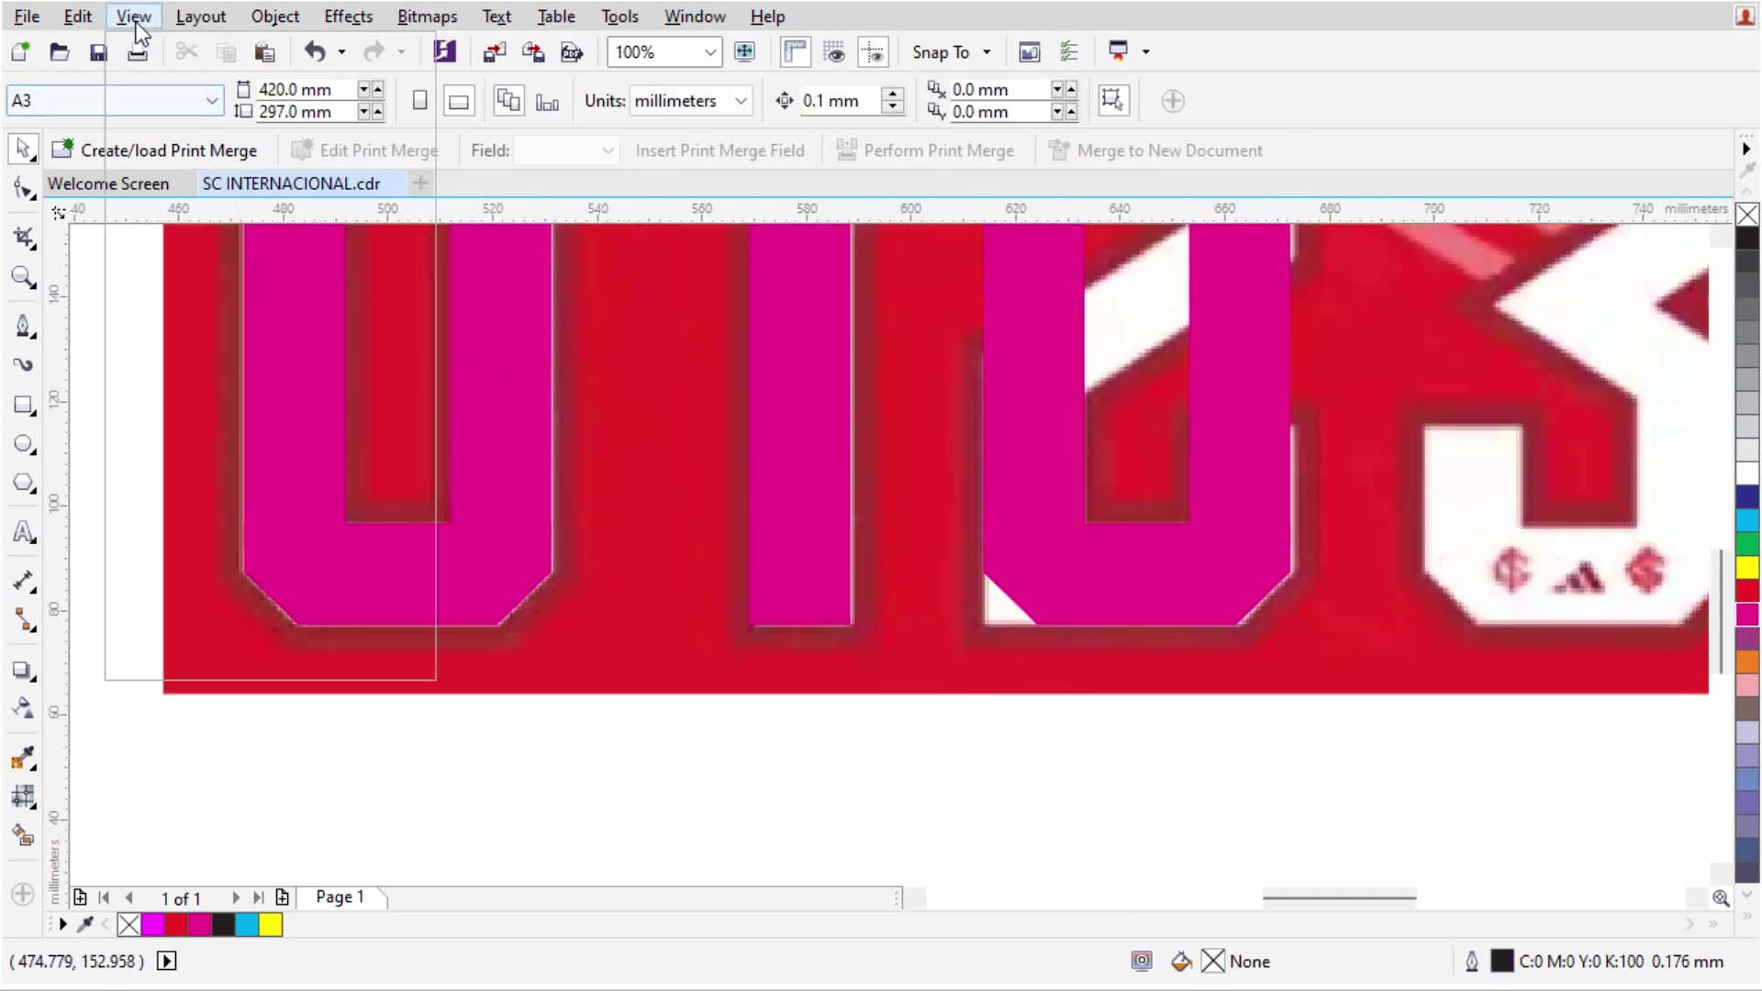
Step: Display the drawing in Wireframe view and delete the left stem of the copy over the digit 2
{"action": "left_click", "coordinate": [133, 16]}
{"action": "left_click", "coordinate": [170, 76]}
{"action": "scroll", "coordinate": [1043, 609], "scroll_direction": "down", "scroll_amount": 2}
{"action": "scroll", "coordinate": [1042, 519], "scroll_direction": "up", "scroll_amount": 1}
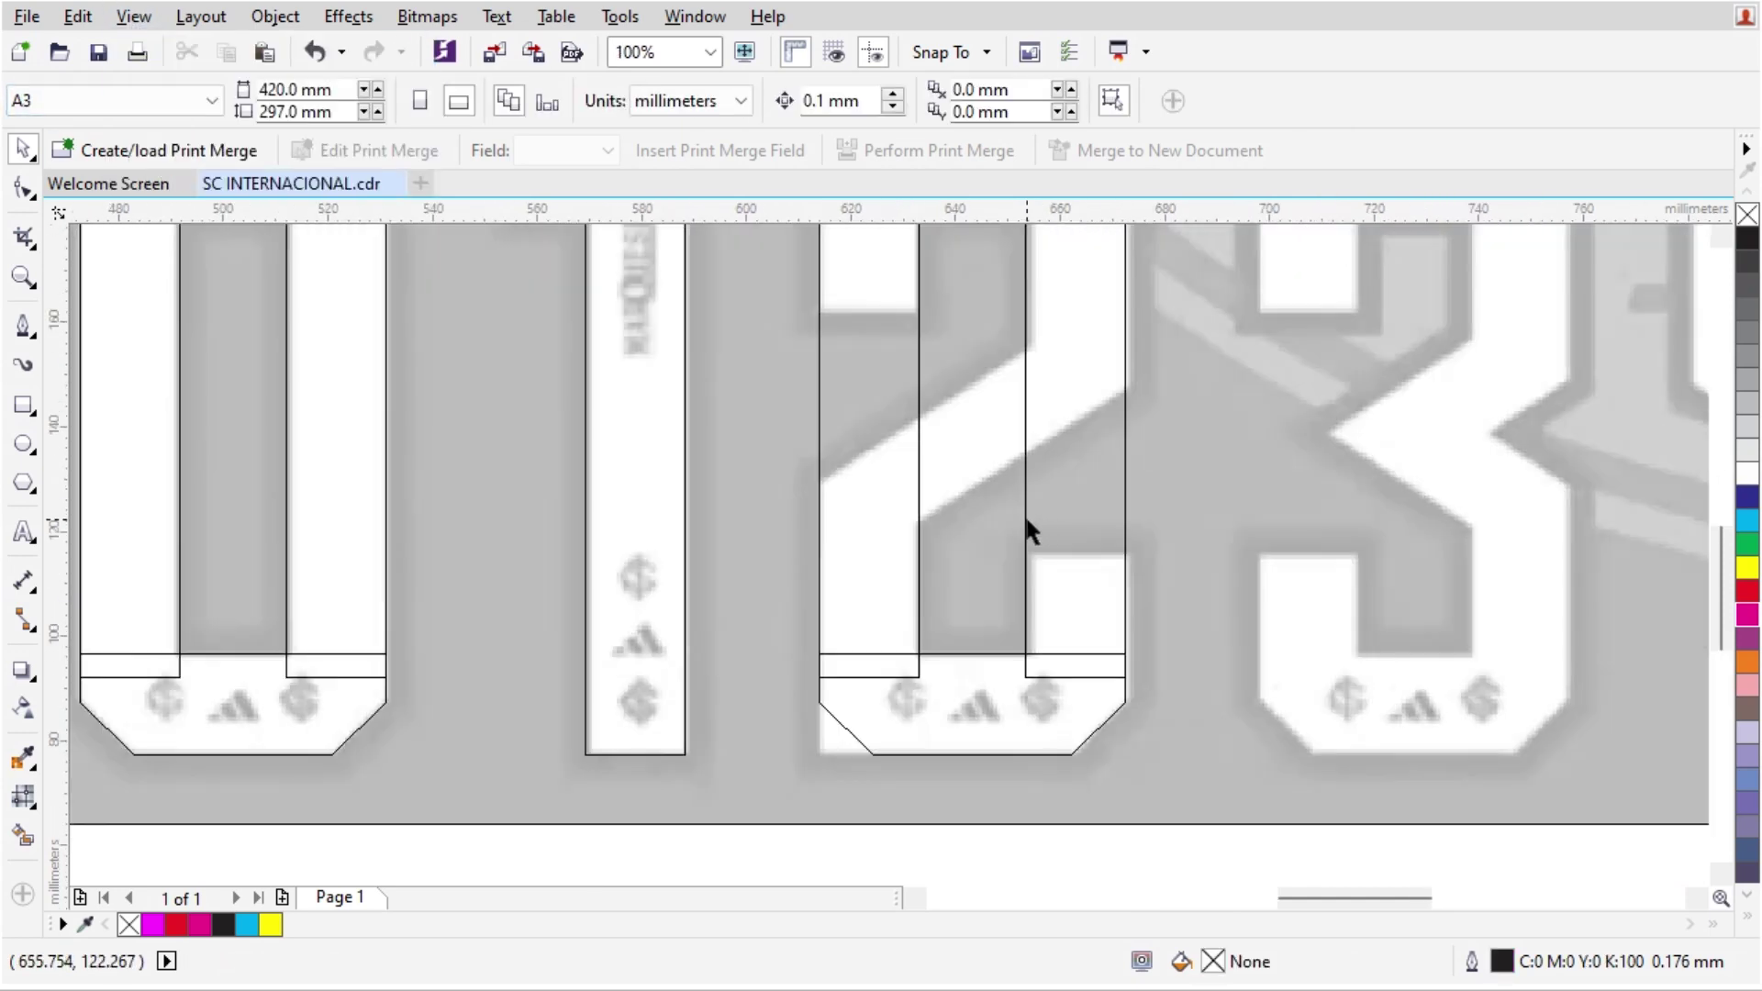
{"action": "left_click", "coordinate": [917, 479]}
{"action": "key", "text": "Delete"}
{"action": "scroll", "coordinate": [954, 549], "scroll_direction": "down", "scroll_amount": 2}
{"action": "scroll", "coordinate": [994, 608], "scroll_direction": "up", "scroll_amount": 2}
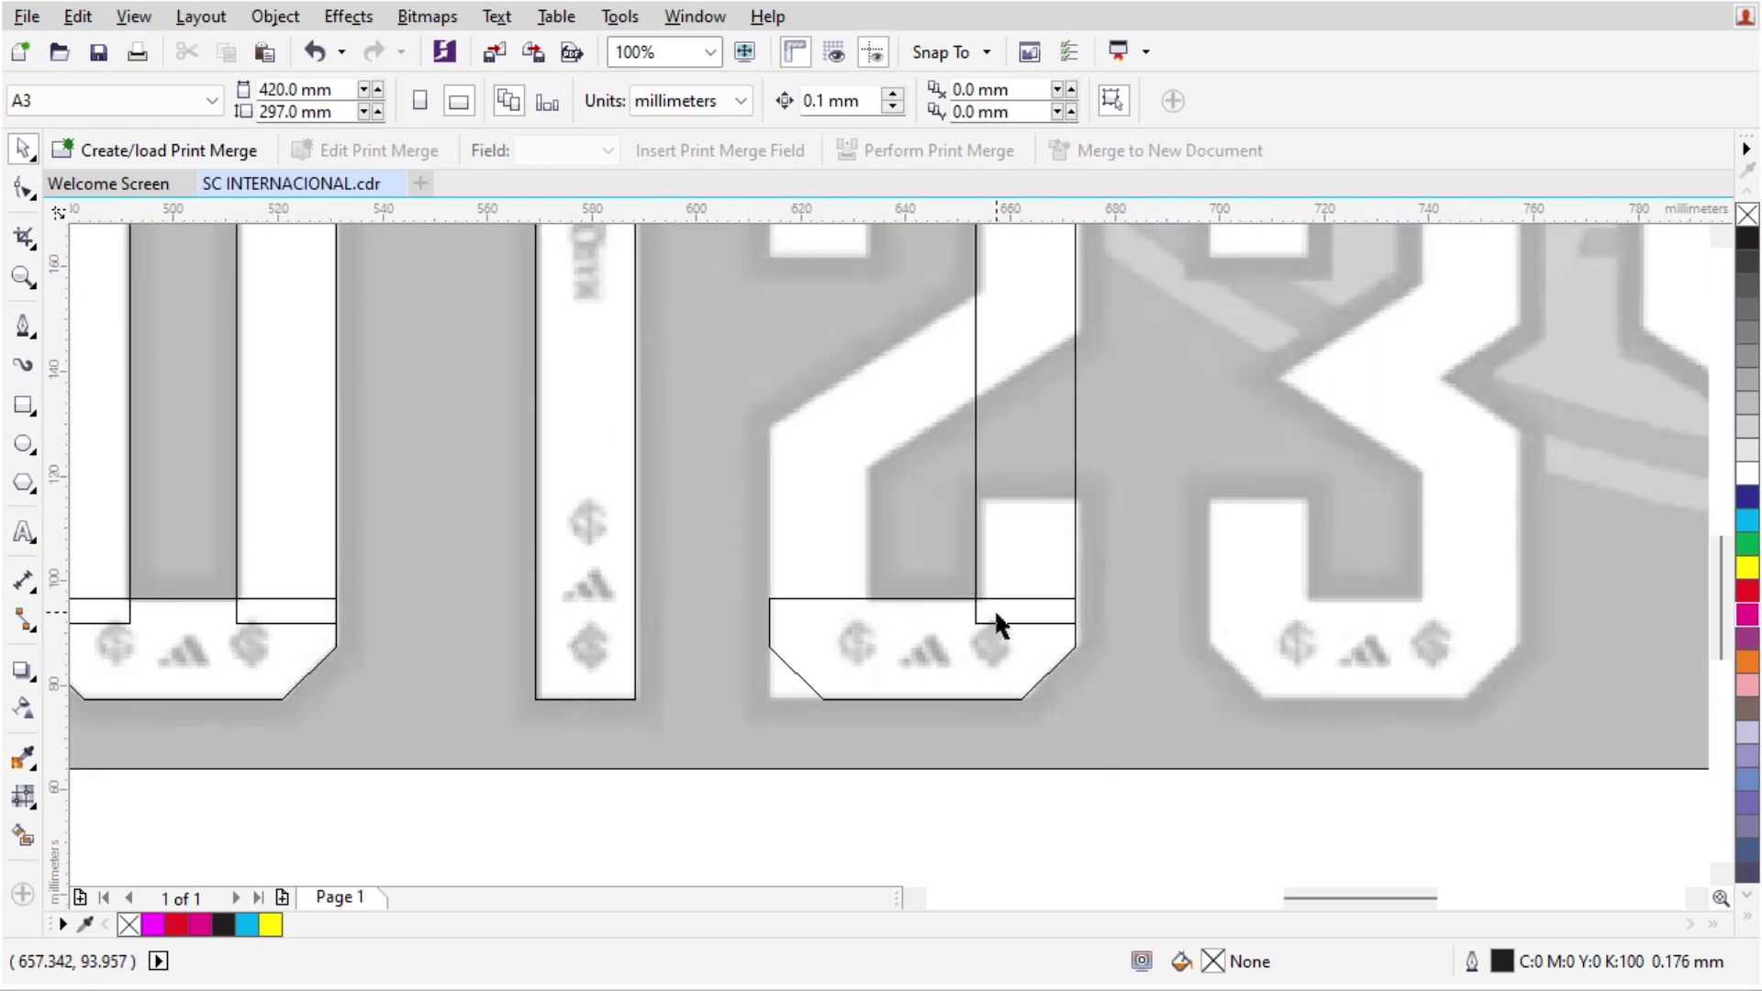
Step: Trim the gap out of the digit 2's right stem using a temporary rectangle about 39 by 35 mm, and delete that rectangle
{"action": "left_click", "coordinate": [994, 609]}
{"action": "scroll", "coordinate": [991, 588], "scroll_direction": "down", "scroll_amount": 2}
{"action": "scroll", "coordinate": [1039, 410], "scroll_direction": "up", "scroll_amount": 2}
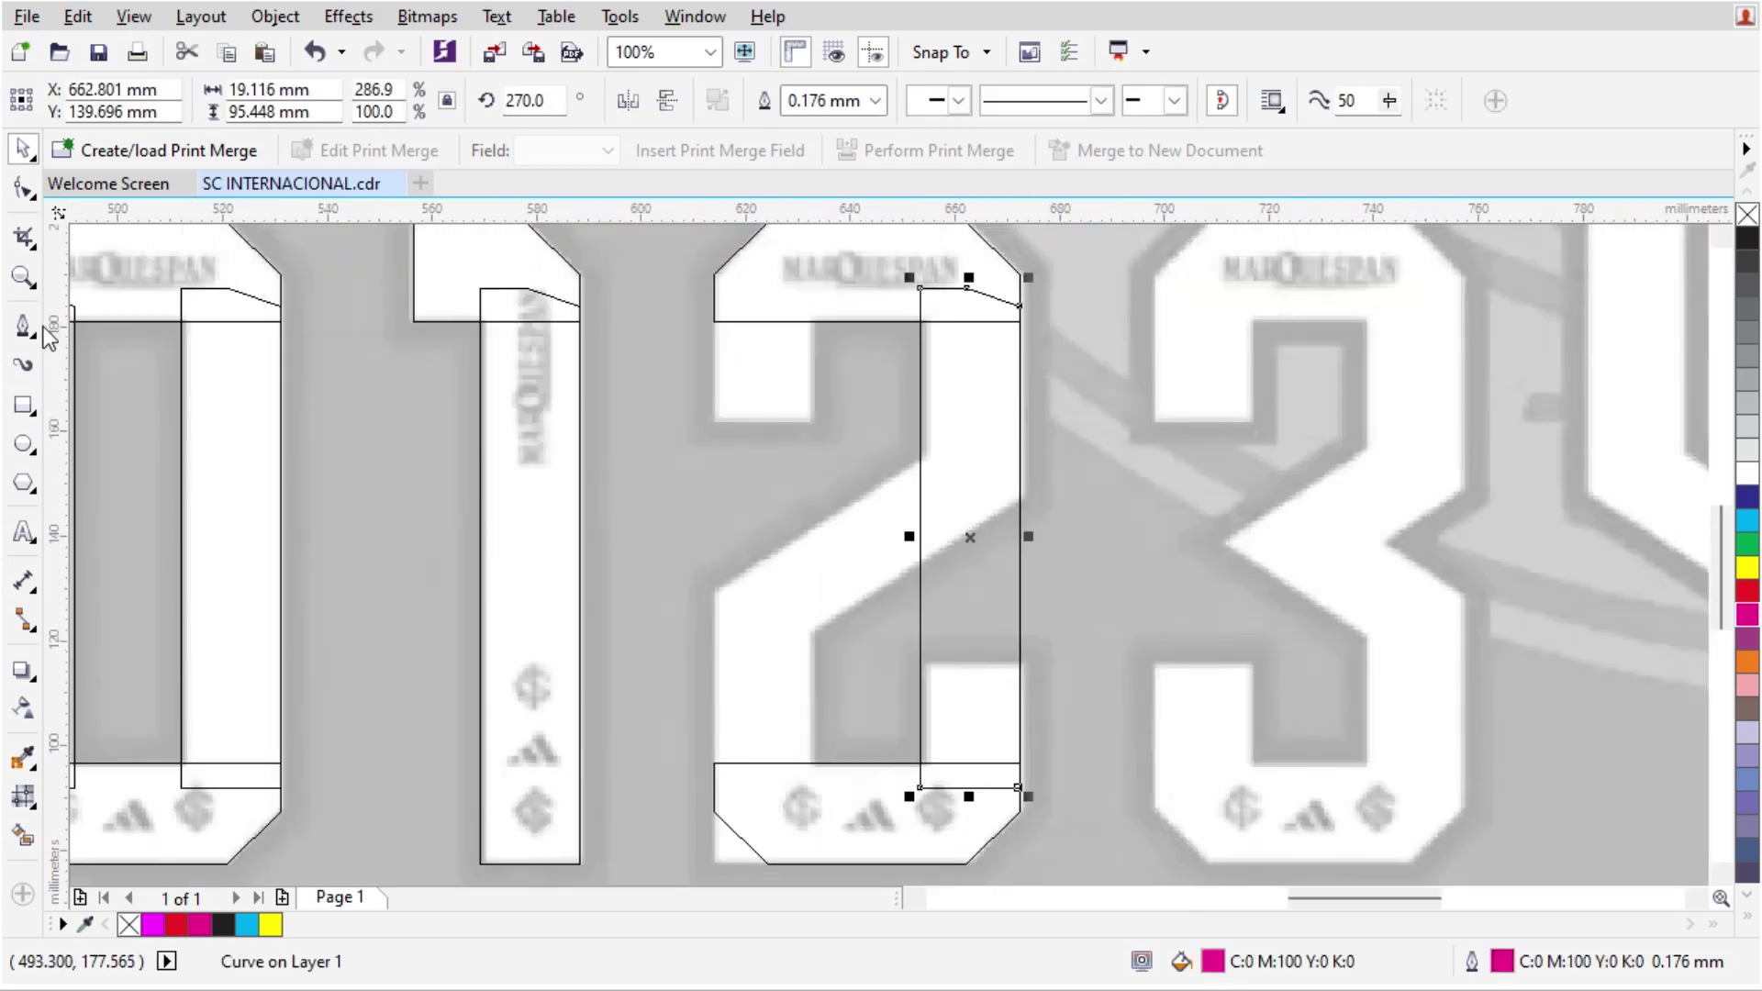
{"action": "left_click", "coordinate": [24, 404]}
{"action": "left_click_drag", "start_coordinate": [1087, 483], "coordinate": [883, 665]}
{"action": "key", "text": "space"}
{"action": "left_click", "coordinate": [978, 448], "text": "shift"}
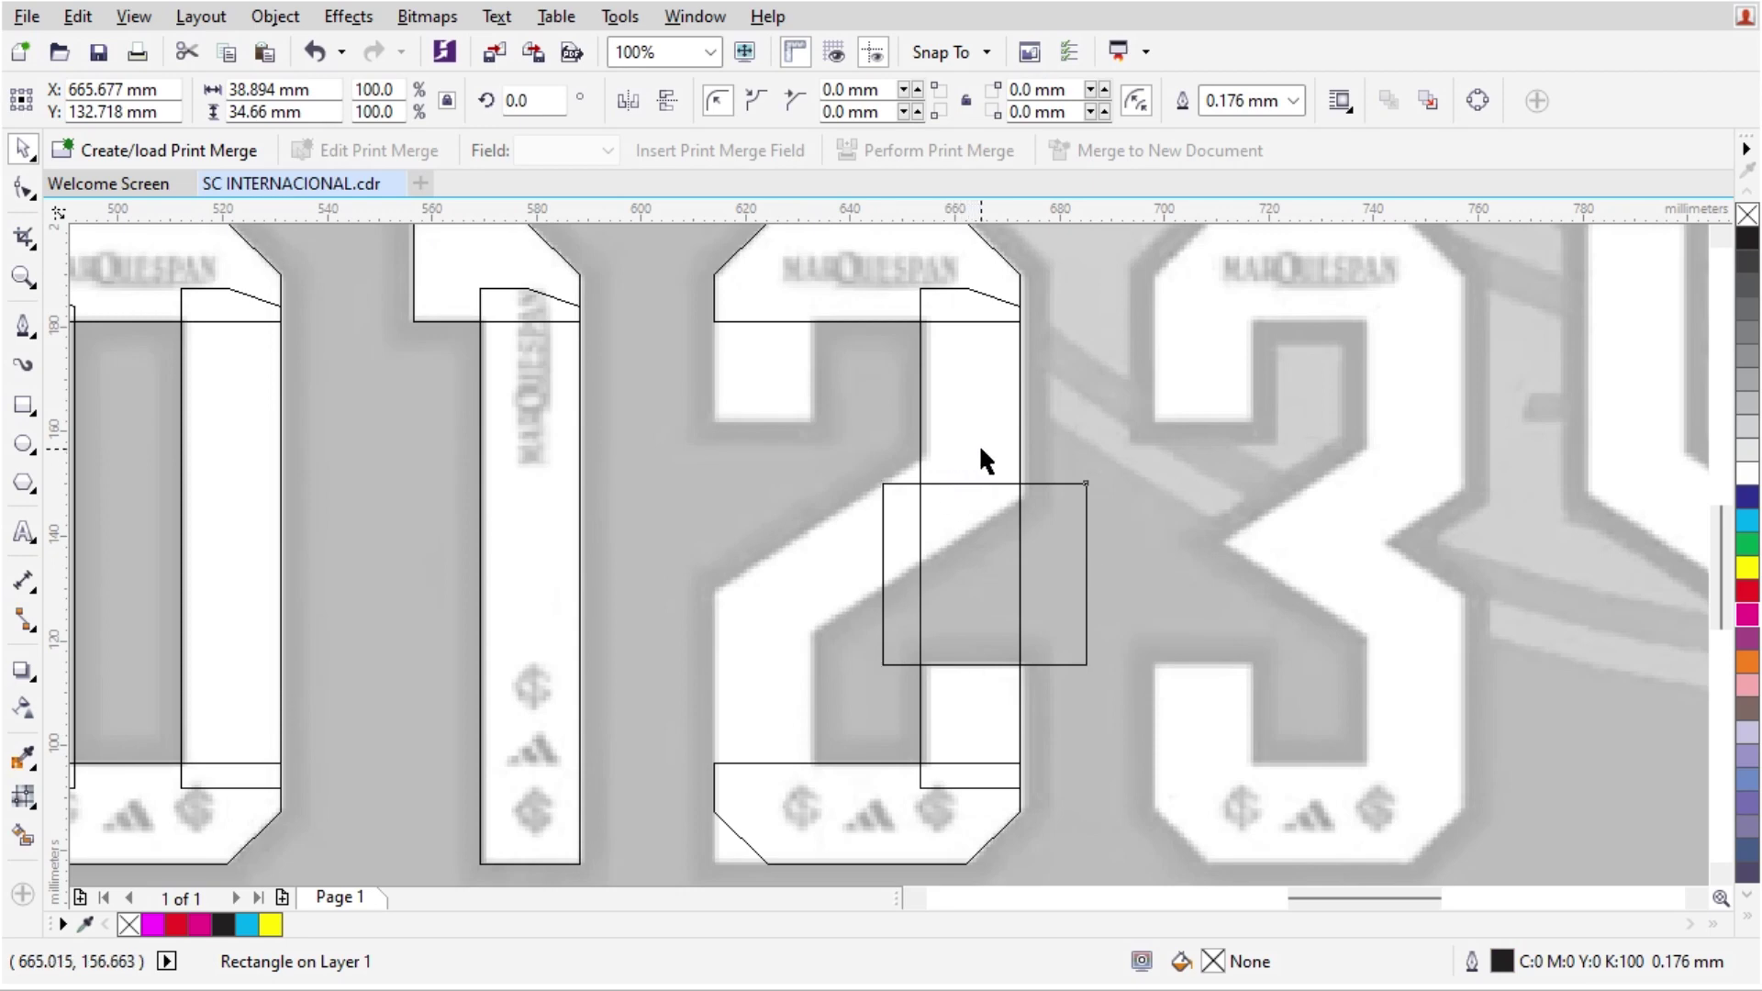
{"action": "left_click", "coordinate": [806, 100]}
{"action": "left_click", "coordinate": [1007, 524]}
{"action": "key", "text": "Delete"}
{"action": "scroll", "coordinate": [1006, 549], "scroll_direction": "down", "scroll_amount": 1}
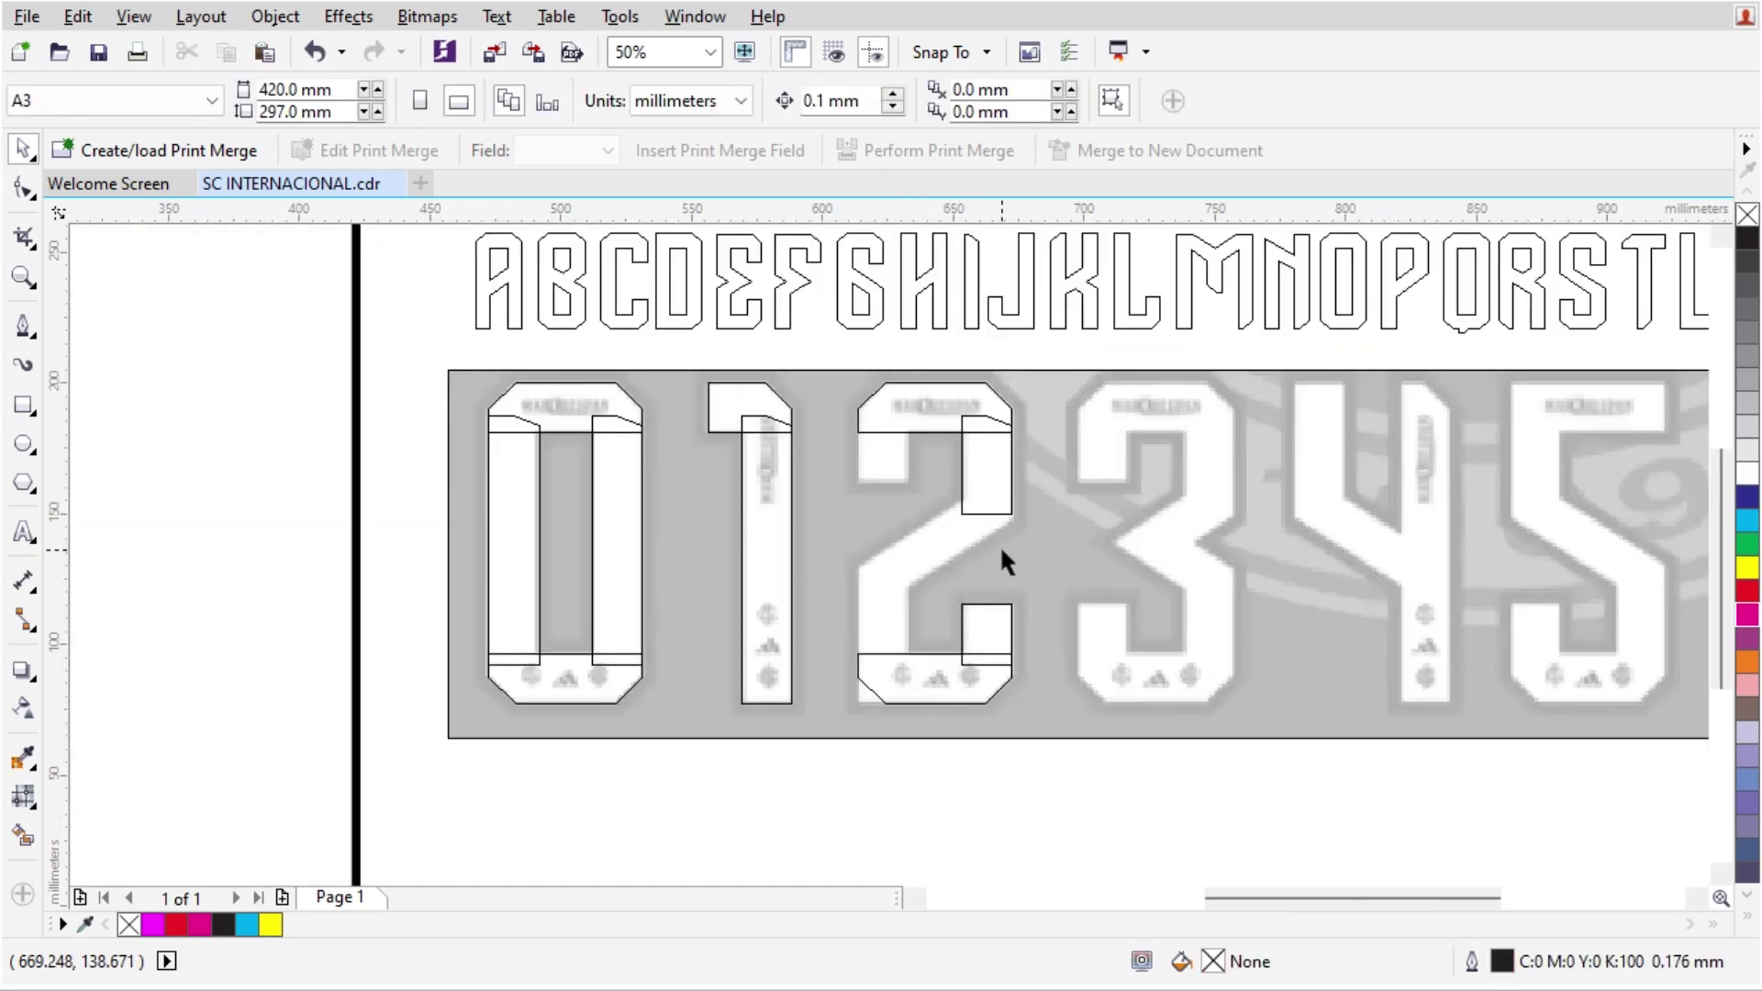
Step: Square off the lower-left corner of the digit 2's base by welding a corner rectangle onto it
{"action": "scroll", "coordinate": [913, 700], "scroll_direction": "up", "scroll_amount": 2}
{"action": "left_click", "coordinate": [931, 673]}
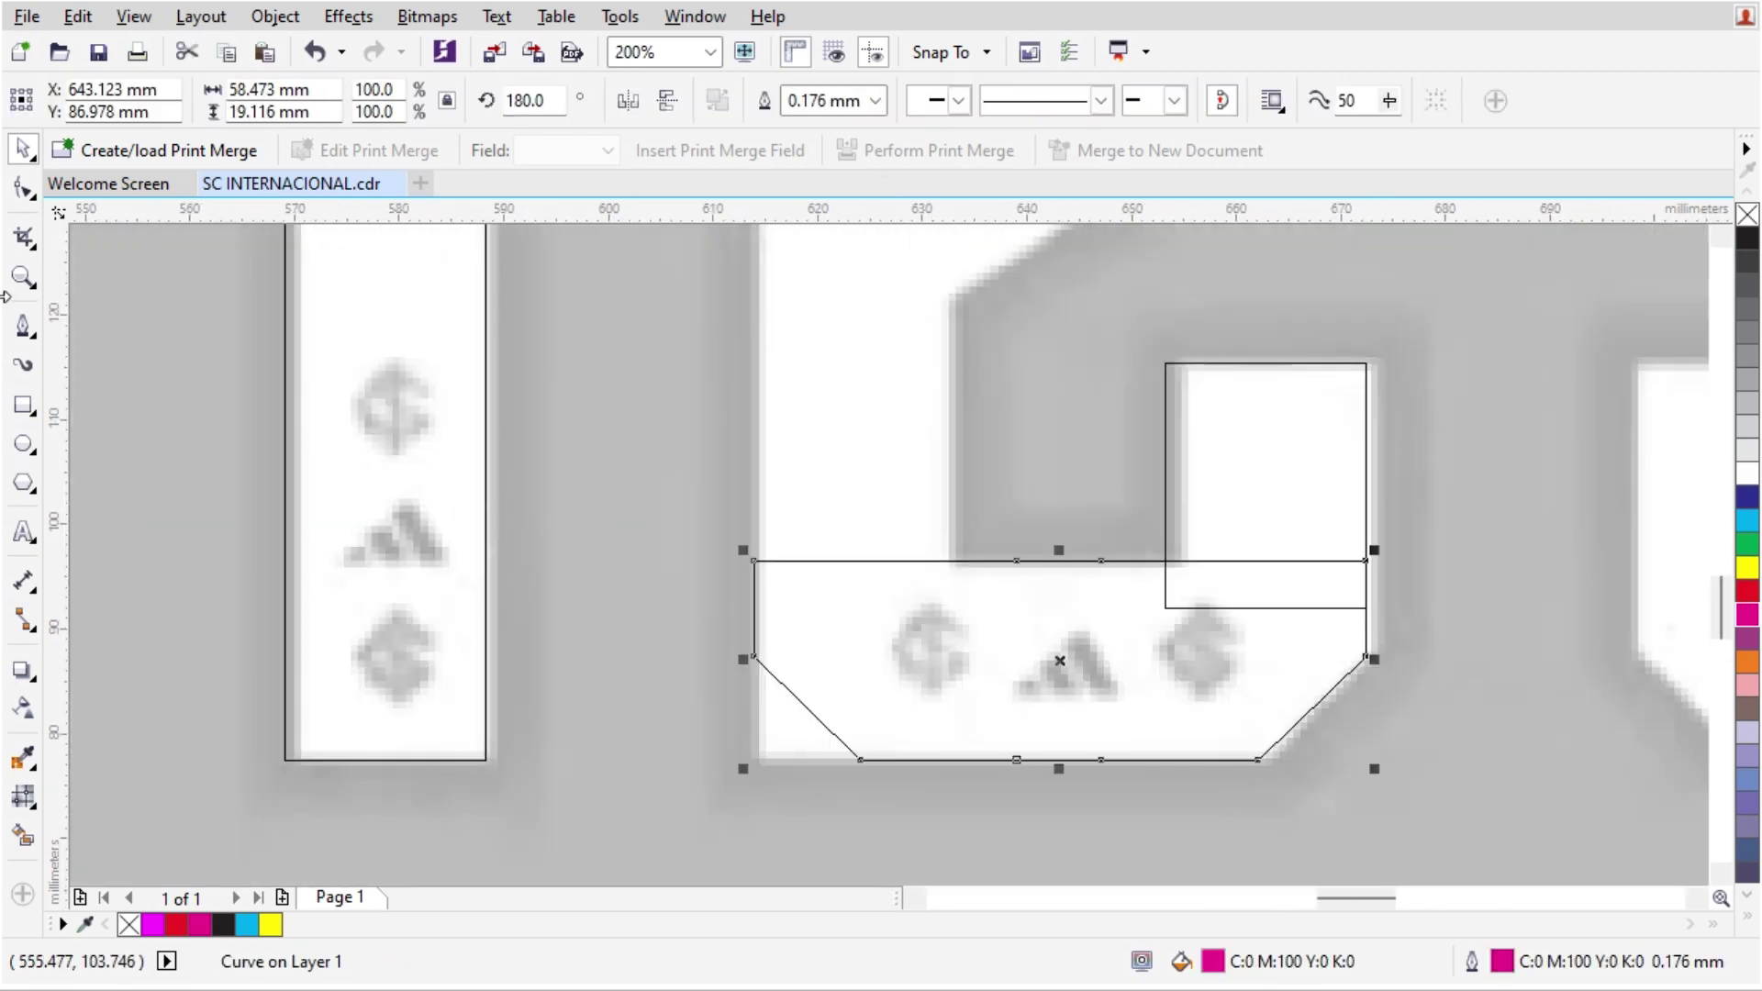
{"action": "left_click", "coordinate": [23, 404]}
{"action": "left_click_drag", "start_coordinate": [756, 586], "coordinate": [971, 760]}
{"action": "key", "text": "space"}
{"action": "left_click", "coordinate": [1009, 734], "text": "shift"}
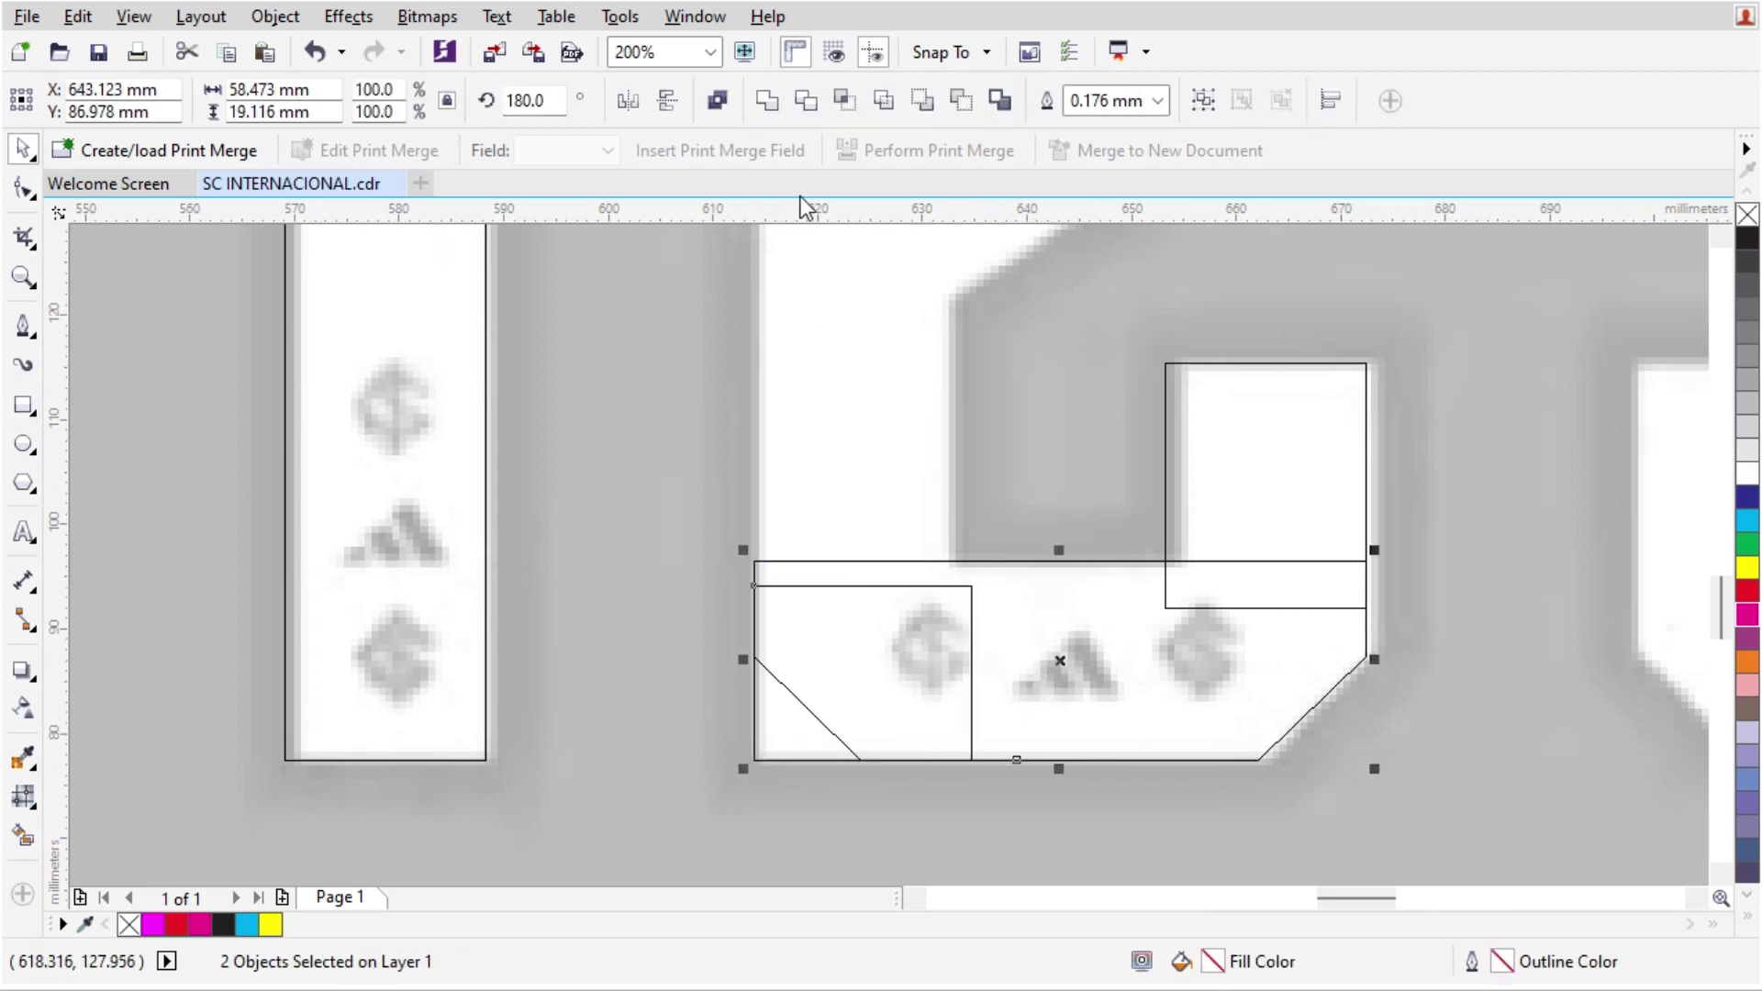
{"action": "left_click", "coordinate": [767, 100]}
Step: Copy the digit 2's split right stem toward its left side and align the copy with the base's left edge
{"action": "left_click", "coordinate": [1202, 488]}
{"action": "left_click_drag", "start_coordinate": [1264, 479], "coordinate": [1053, 479]}
{"action": "right_click", "coordinate": [1053, 479]}
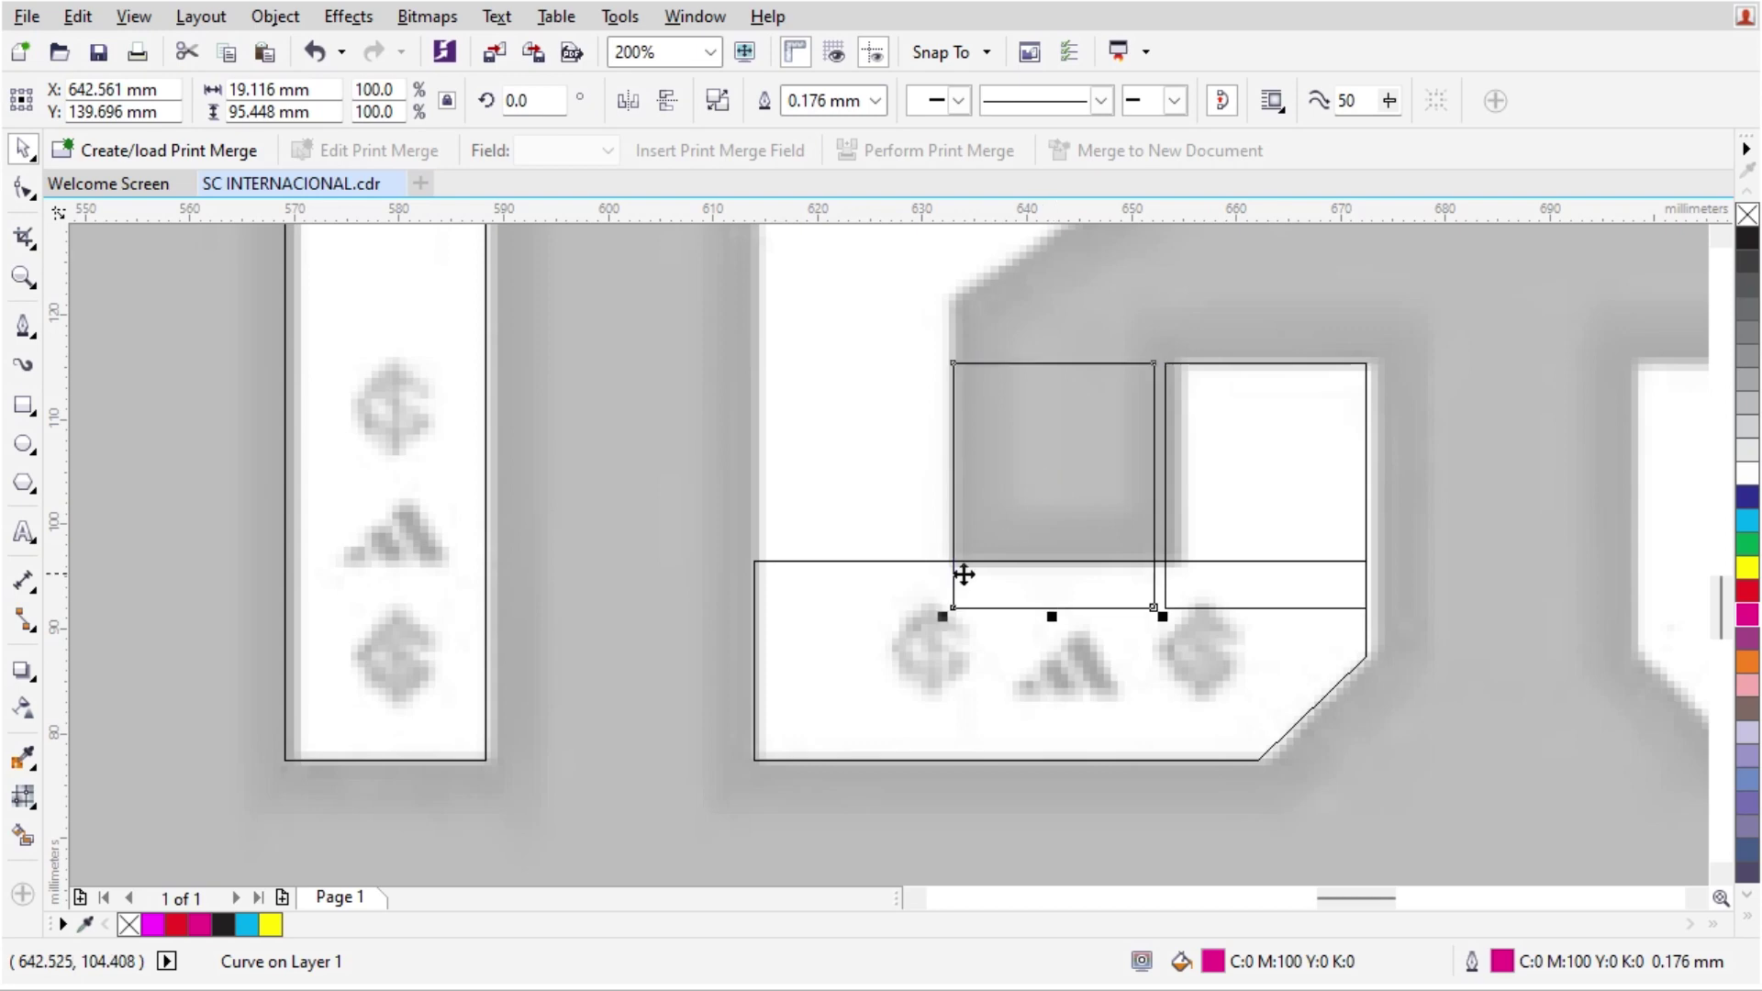
{"action": "left_click", "coordinate": [1022, 624], "text": "shift"}
{"action": "key", "text": "l"}
{"action": "left_click", "coordinate": [976, 493]}
{"action": "scroll", "coordinate": [976, 493], "scroll_direction": "down", "scroll_amount": 2}
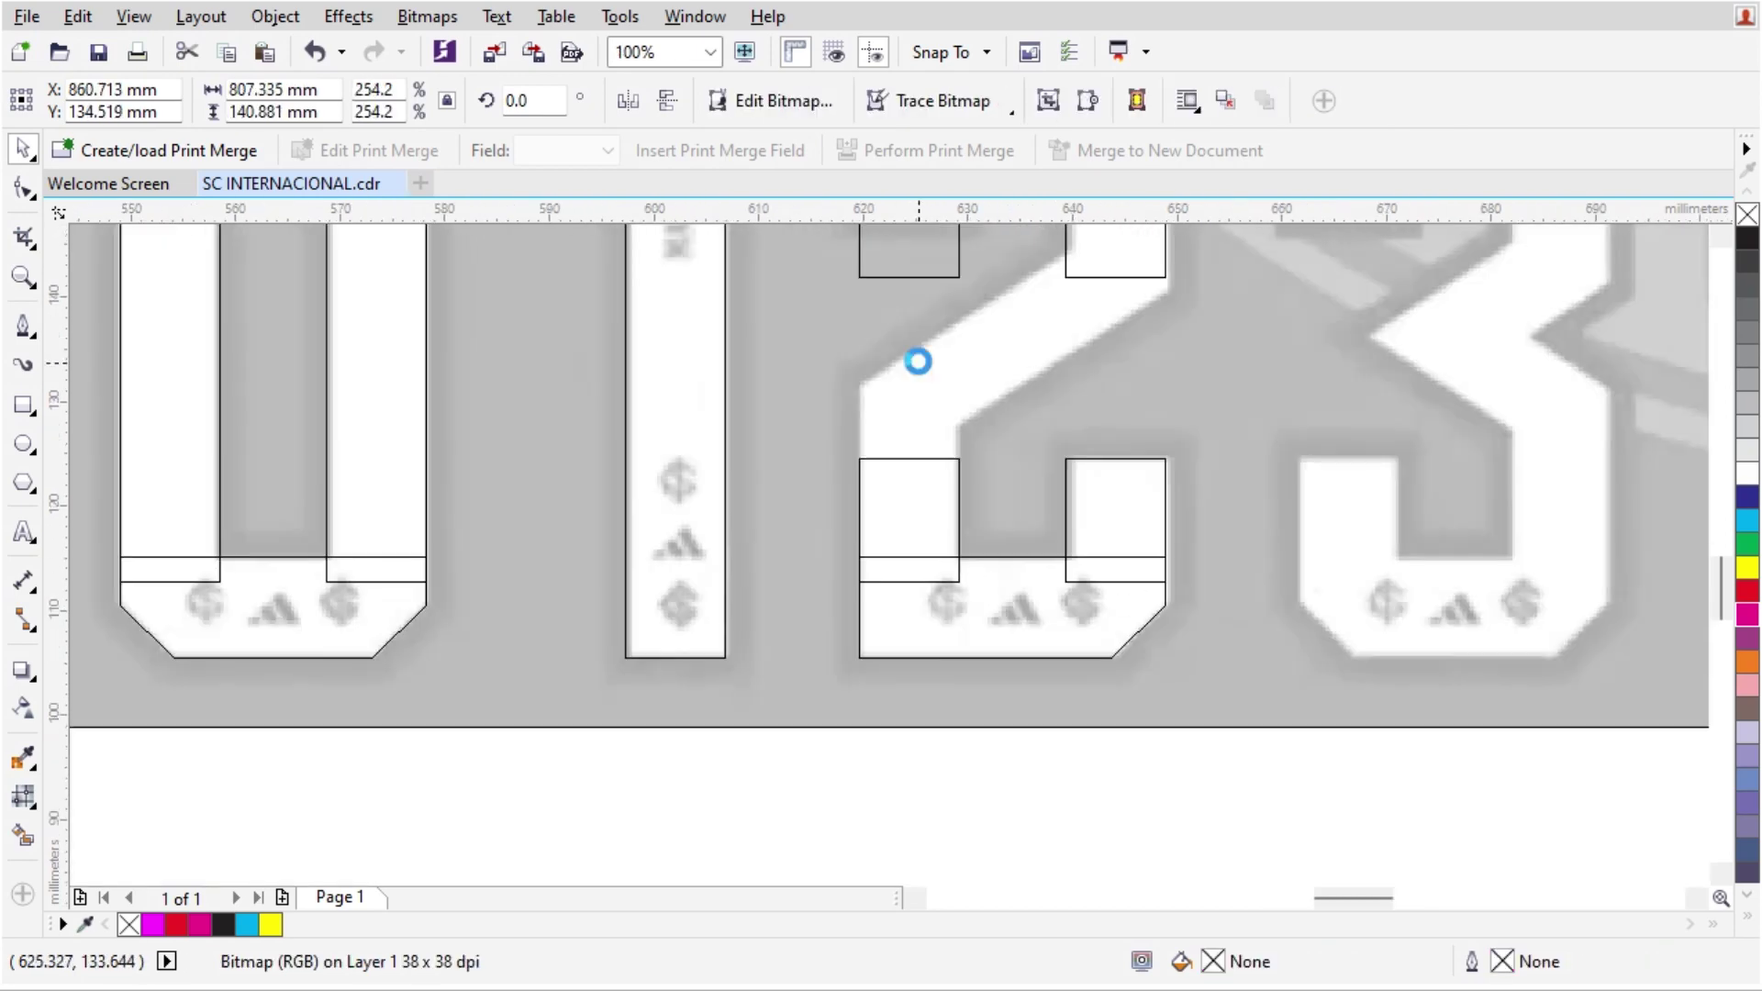
Step: Shorten the upper piece of the digit 2's left stem to the end of the hook by raising its lower nodes
{"action": "scroll", "coordinate": [916, 358], "scroll_direction": "up", "scroll_amount": 2}
{"action": "left_click", "coordinate": [933, 583]}
{"action": "scroll", "coordinate": [998, 516], "scroll_direction": "down", "scroll_amount": 2}
{"action": "scroll", "coordinate": [944, 322], "scroll_direction": "up", "scroll_amount": 2}
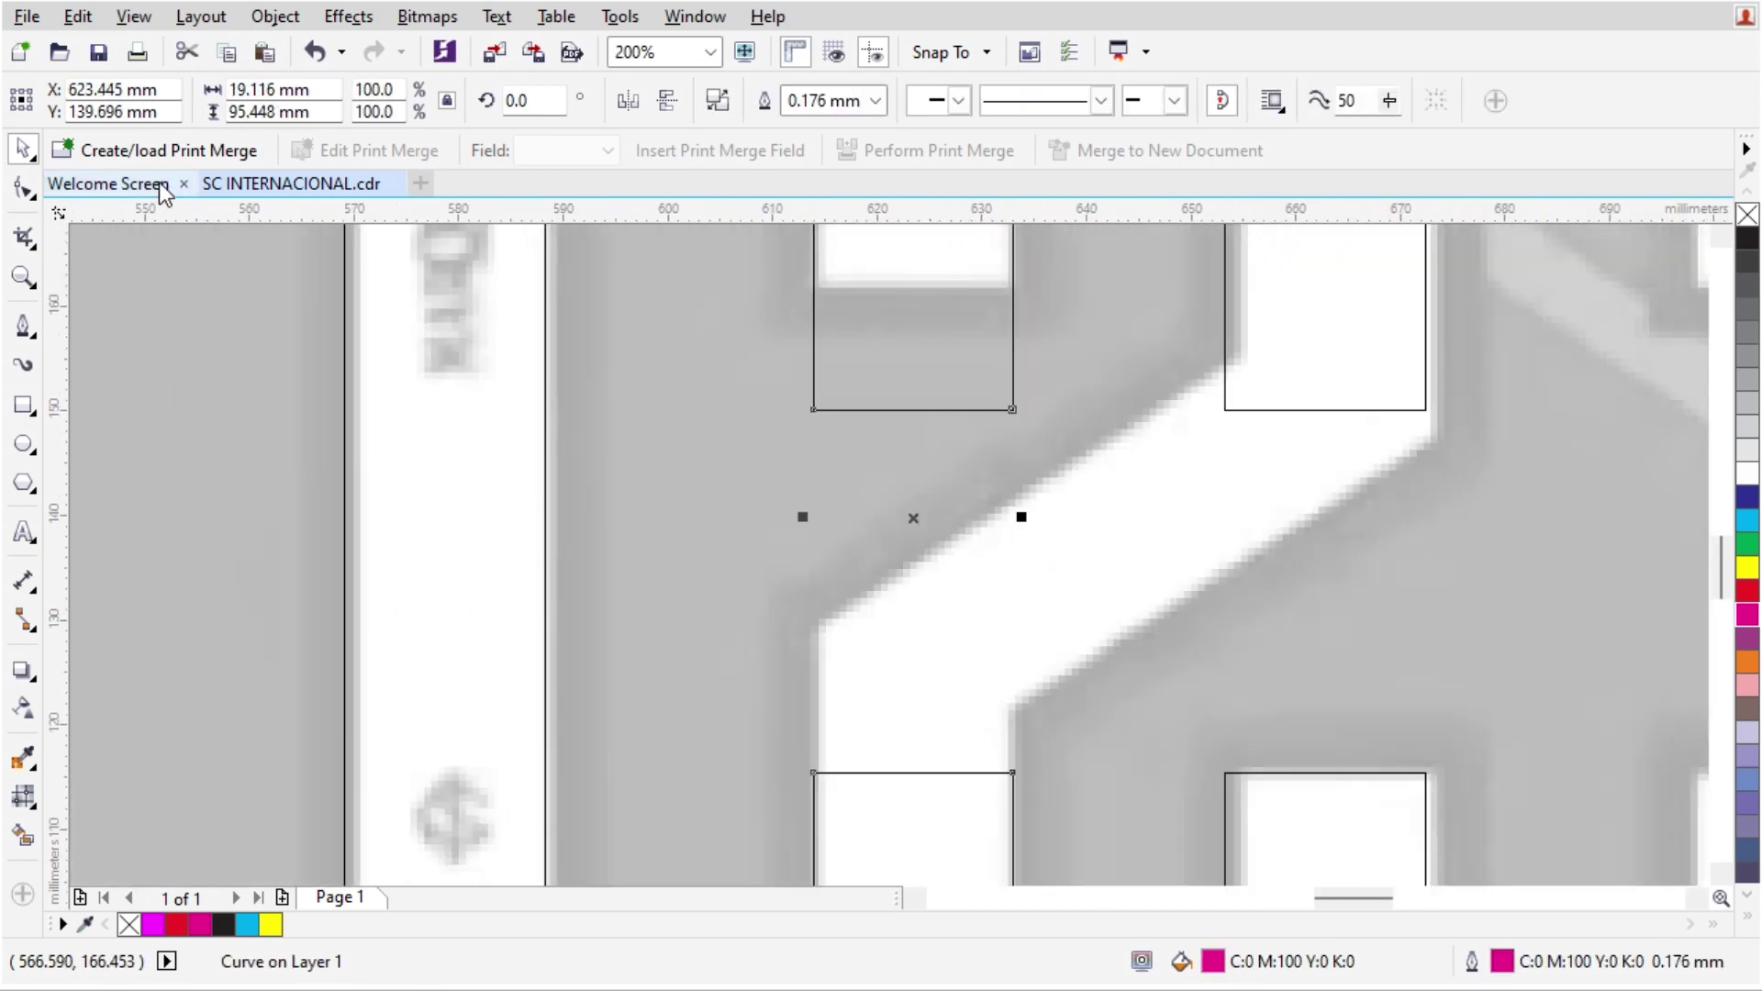
{"action": "left_click", "coordinate": [22, 188]}
{"action": "scroll", "coordinate": [810, 403], "scroll_direction": "down", "scroll_amount": 2}
{"action": "left_click_drag", "start_coordinate": [811, 404], "coordinate": [991, 480]}
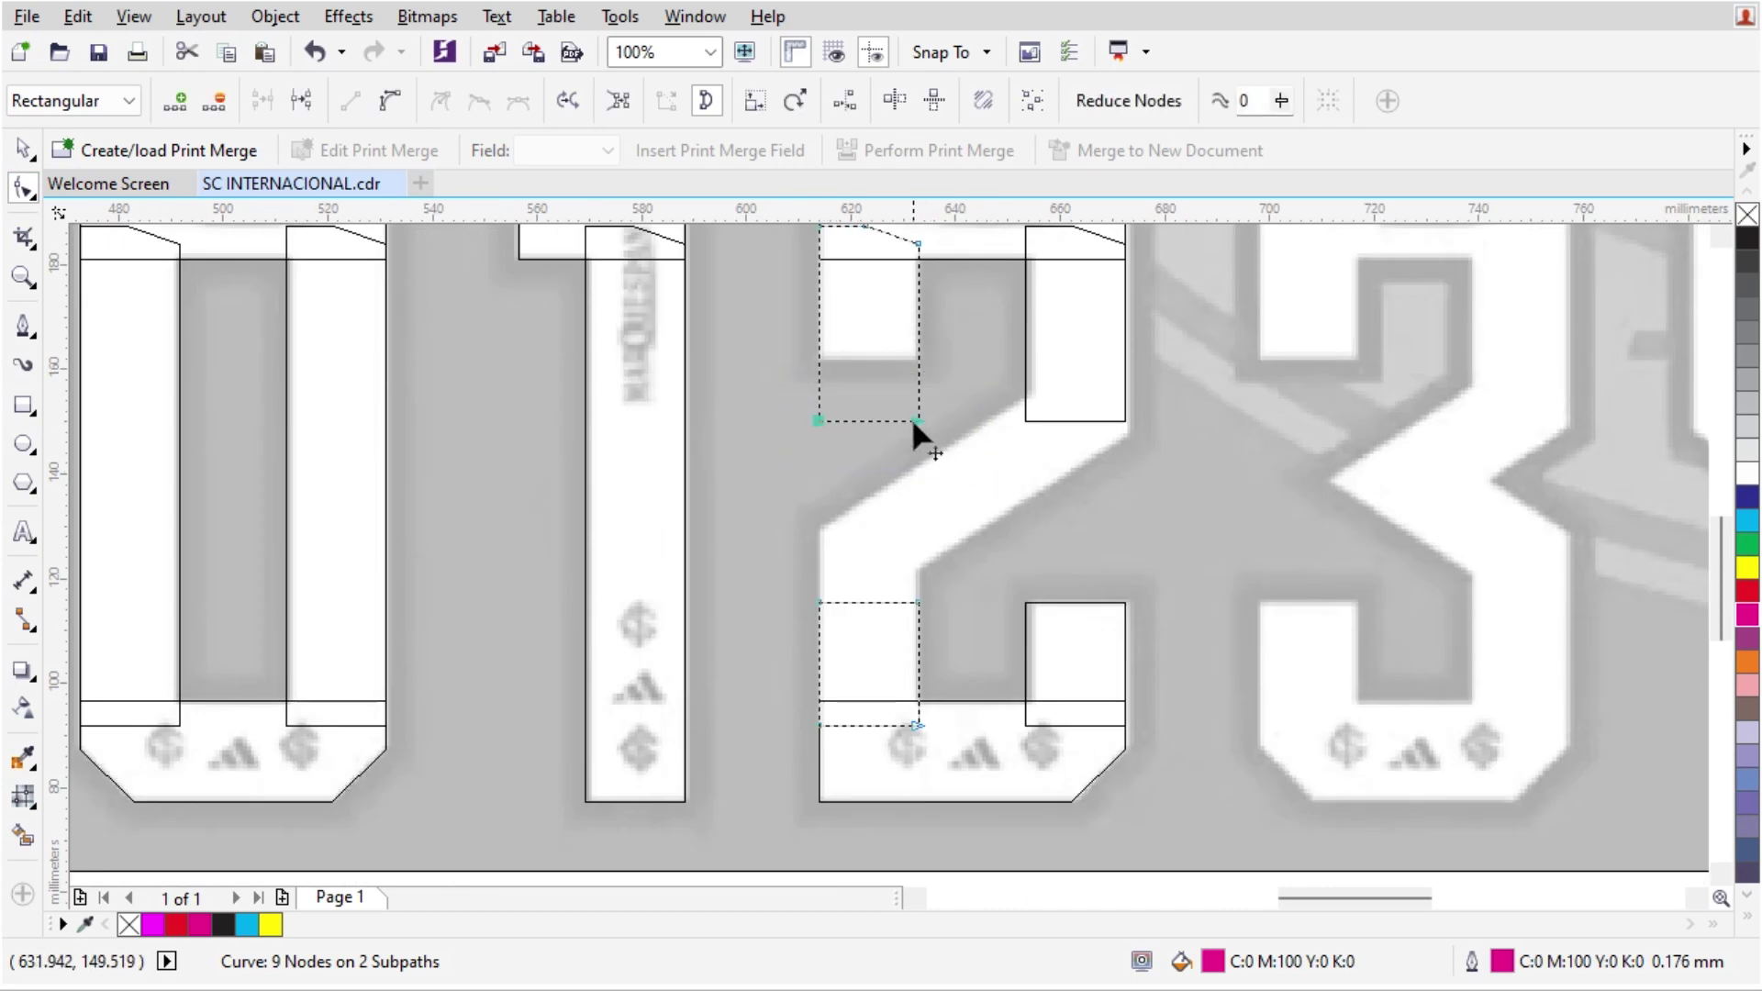
{"action": "left_click_drag", "start_coordinate": [913, 422], "coordinate": [913, 358]}
{"action": "key", "text": "space"}
{"action": "left_click", "coordinate": [669, 321]}
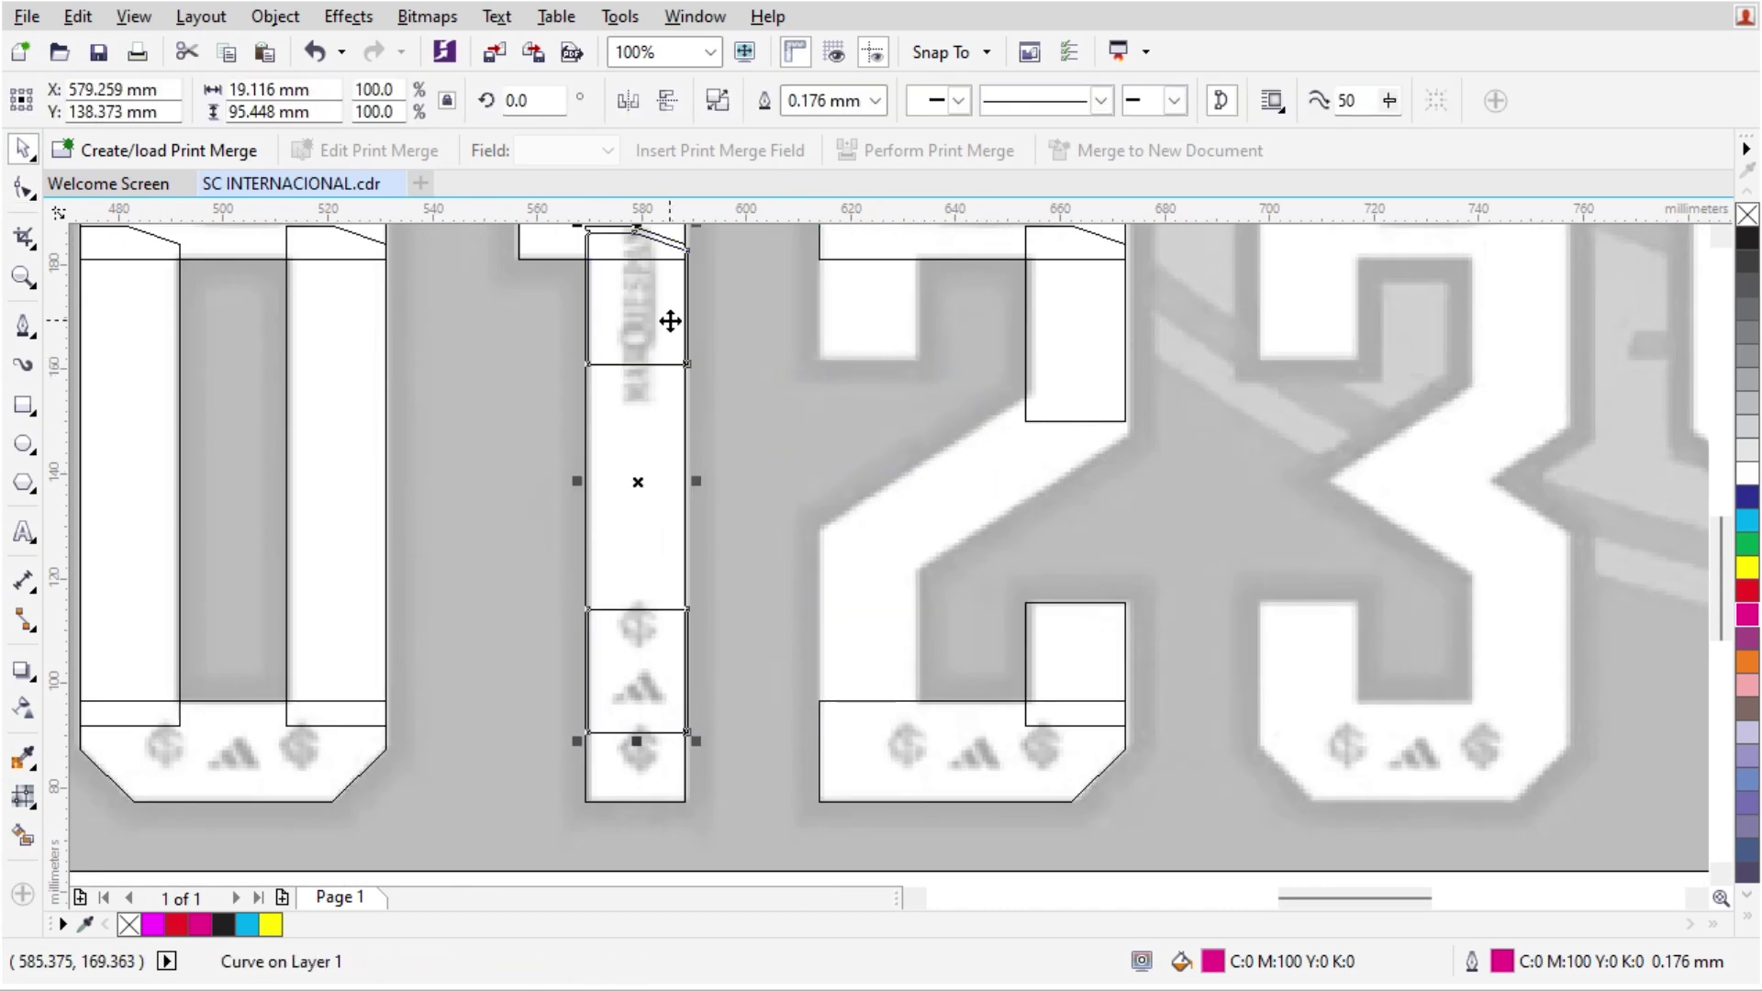
Step: Extend the lower piece of the digit 2's left stem upward by about 9.8 mm by moving its top nodes
{"action": "left_click", "coordinate": [897, 341]}
{"action": "key", "text": "F10"}
{"action": "scroll", "coordinate": [961, 610], "scroll_direction": "up", "scroll_amount": 2}
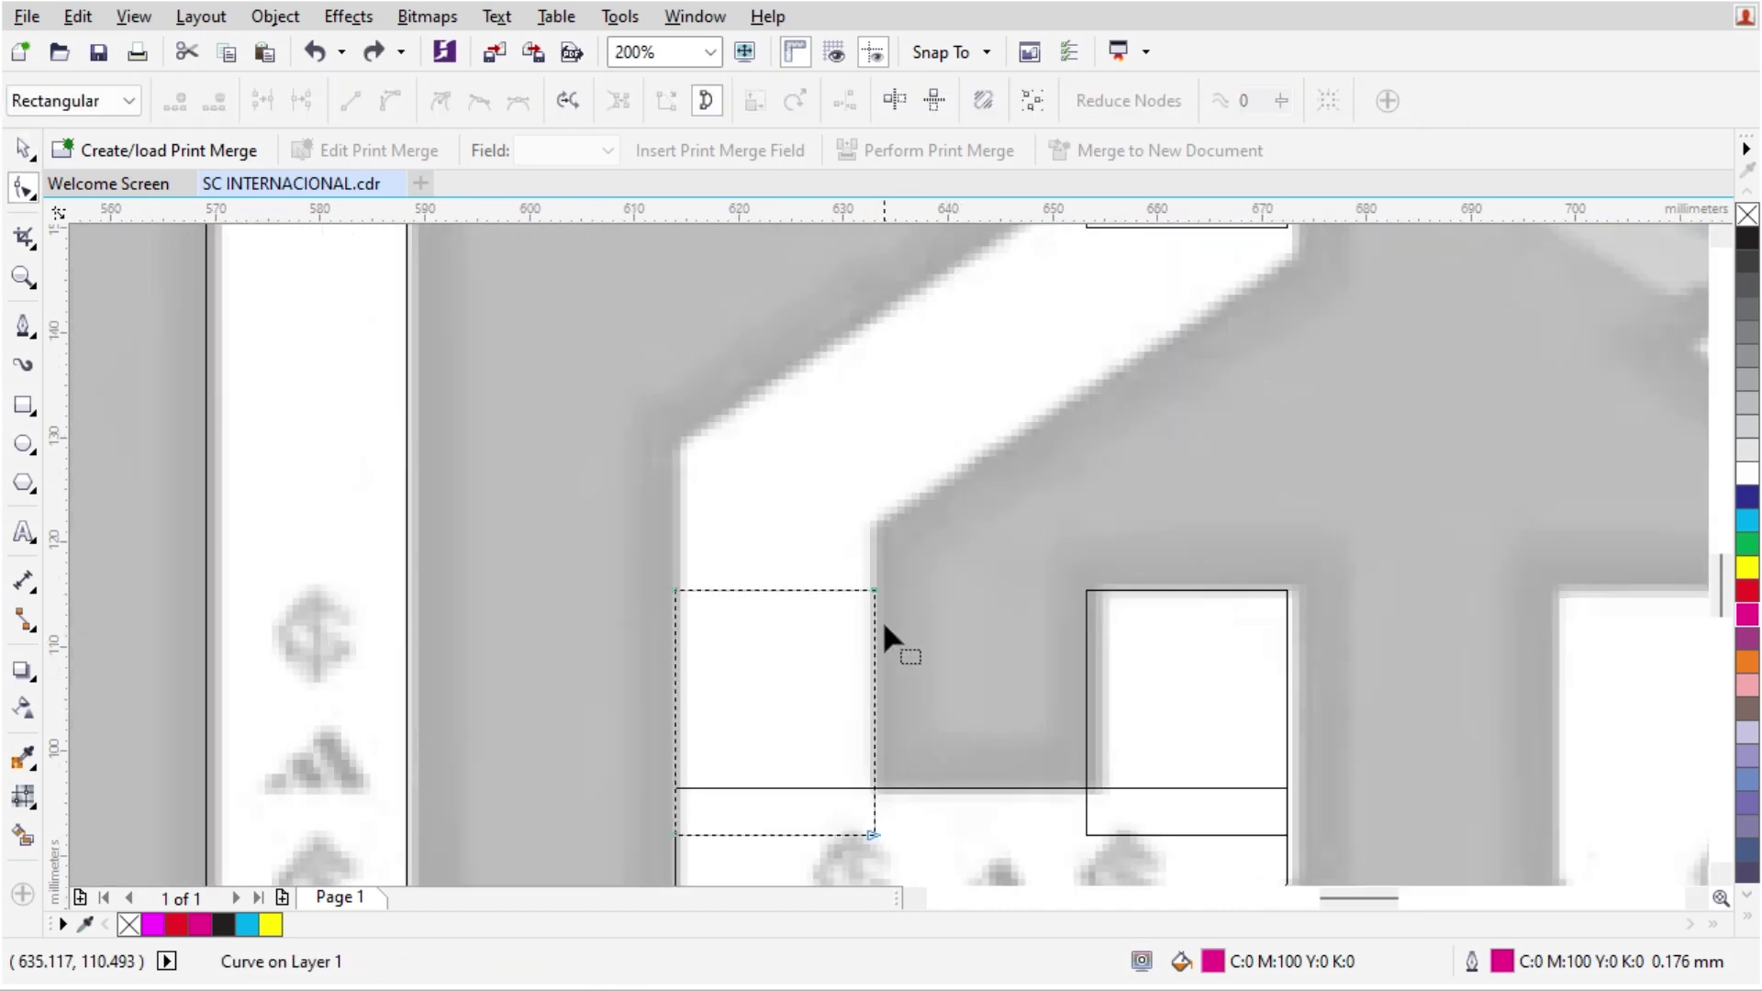
{"action": "left_click_drag", "start_coordinate": [568, 648], "coordinate": [568, 648]}
{"action": "left_click_drag", "start_coordinate": [676, 590], "coordinate": [676, 500]}
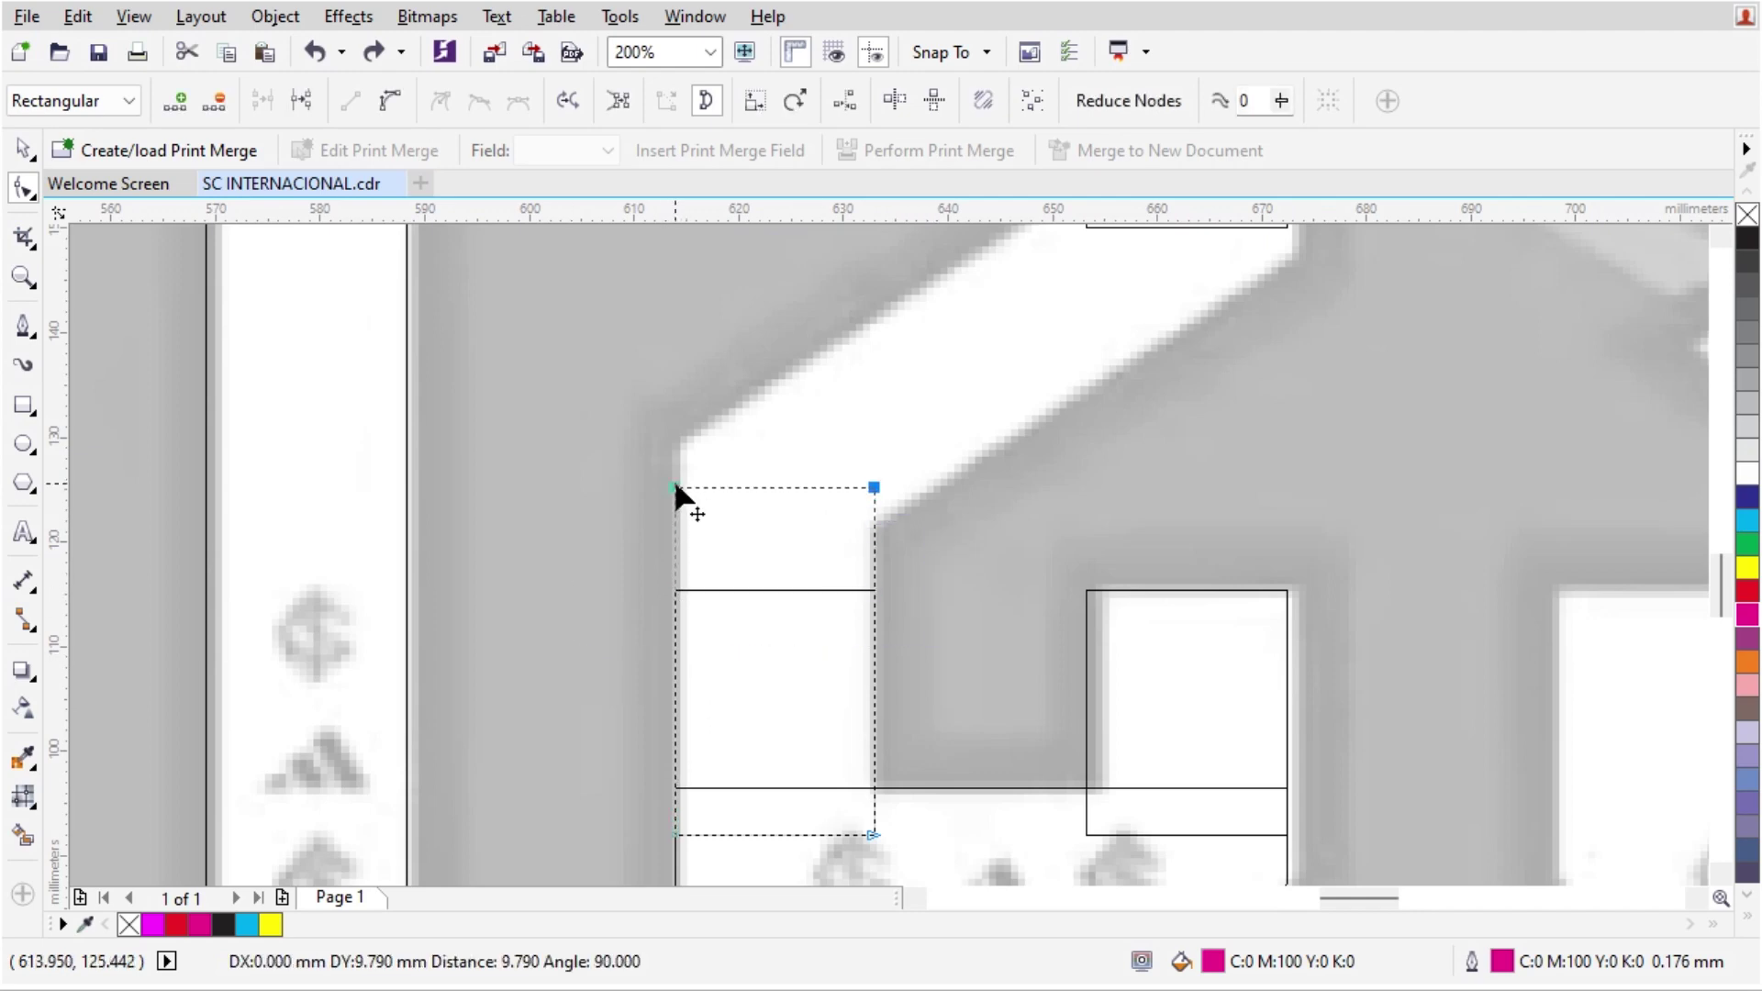
{"action": "key", "text": "space"}
Step: Break the two pieces of the digit 2's right stem apart into separate curves
{"action": "scroll", "coordinate": [913, 550], "scroll_direction": "down", "scroll_amount": 2}
{"action": "left_click", "coordinate": [1010, 495]}
{"action": "left_click", "coordinate": [971, 421]}
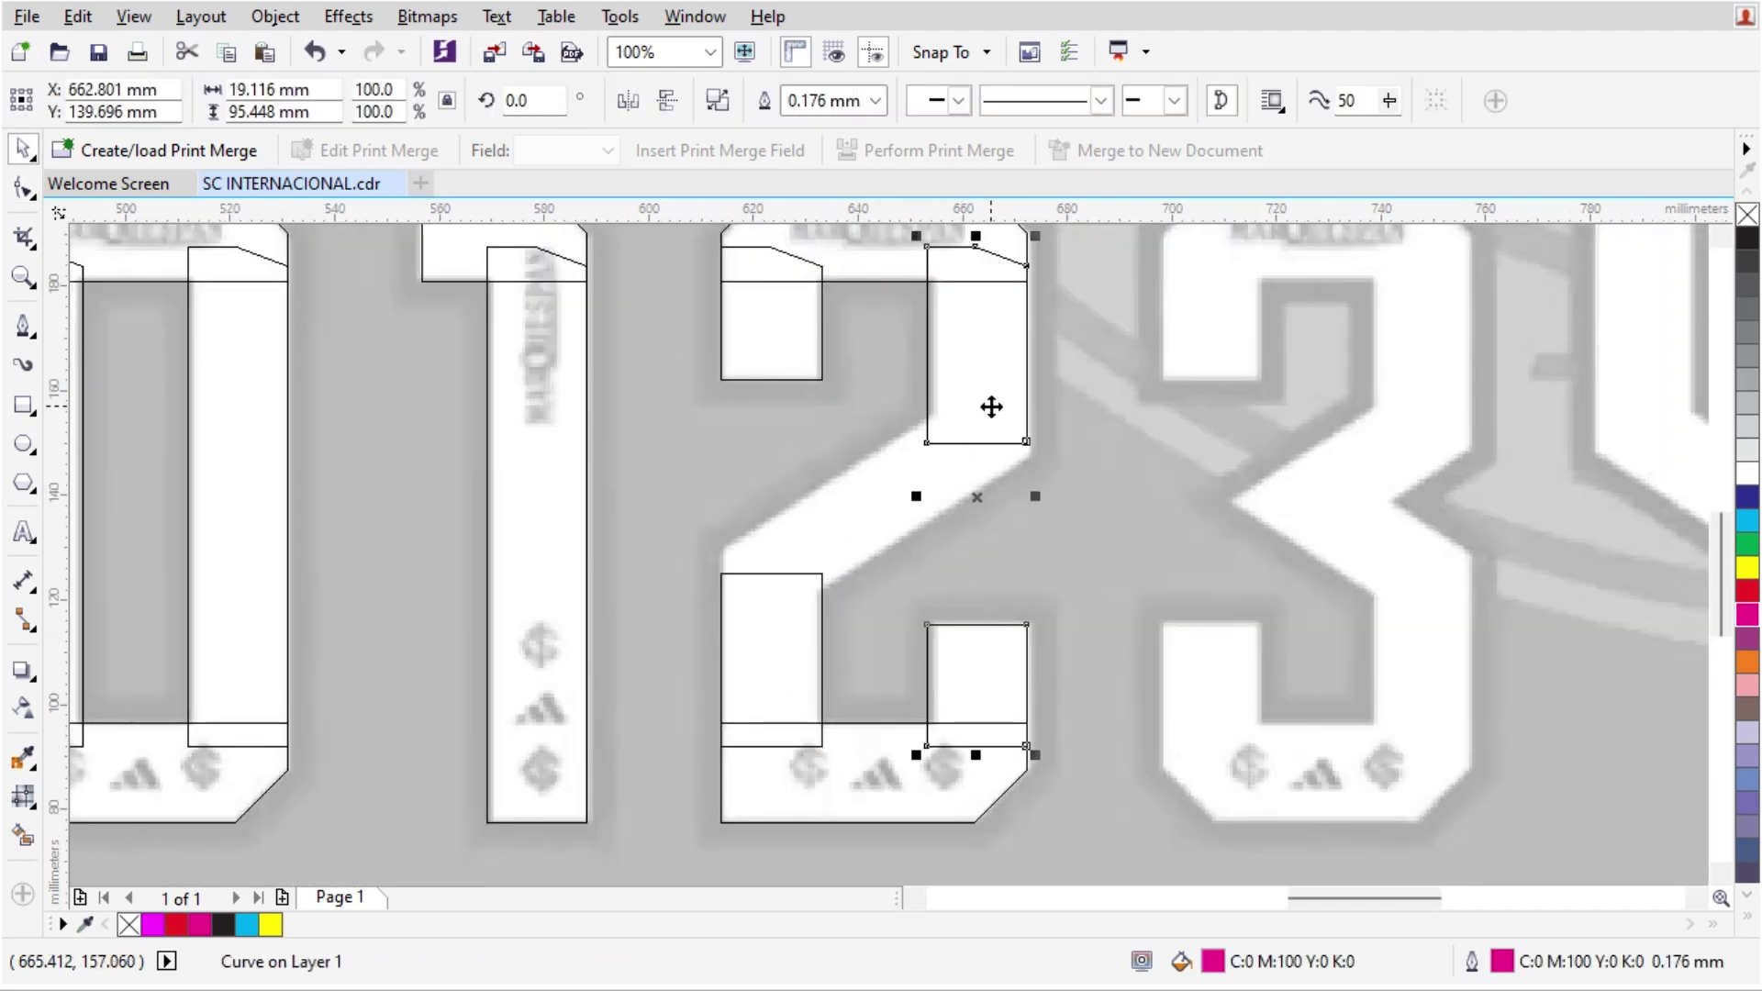
{"action": "key", "text": "ctrl+k"}
{"action": "left_click", "coordinate": [960, 321]}
{"action": "left_click", "coordinate": [1006, 259]}
{"action": "left_click", "coordinate": [1007, 259]}
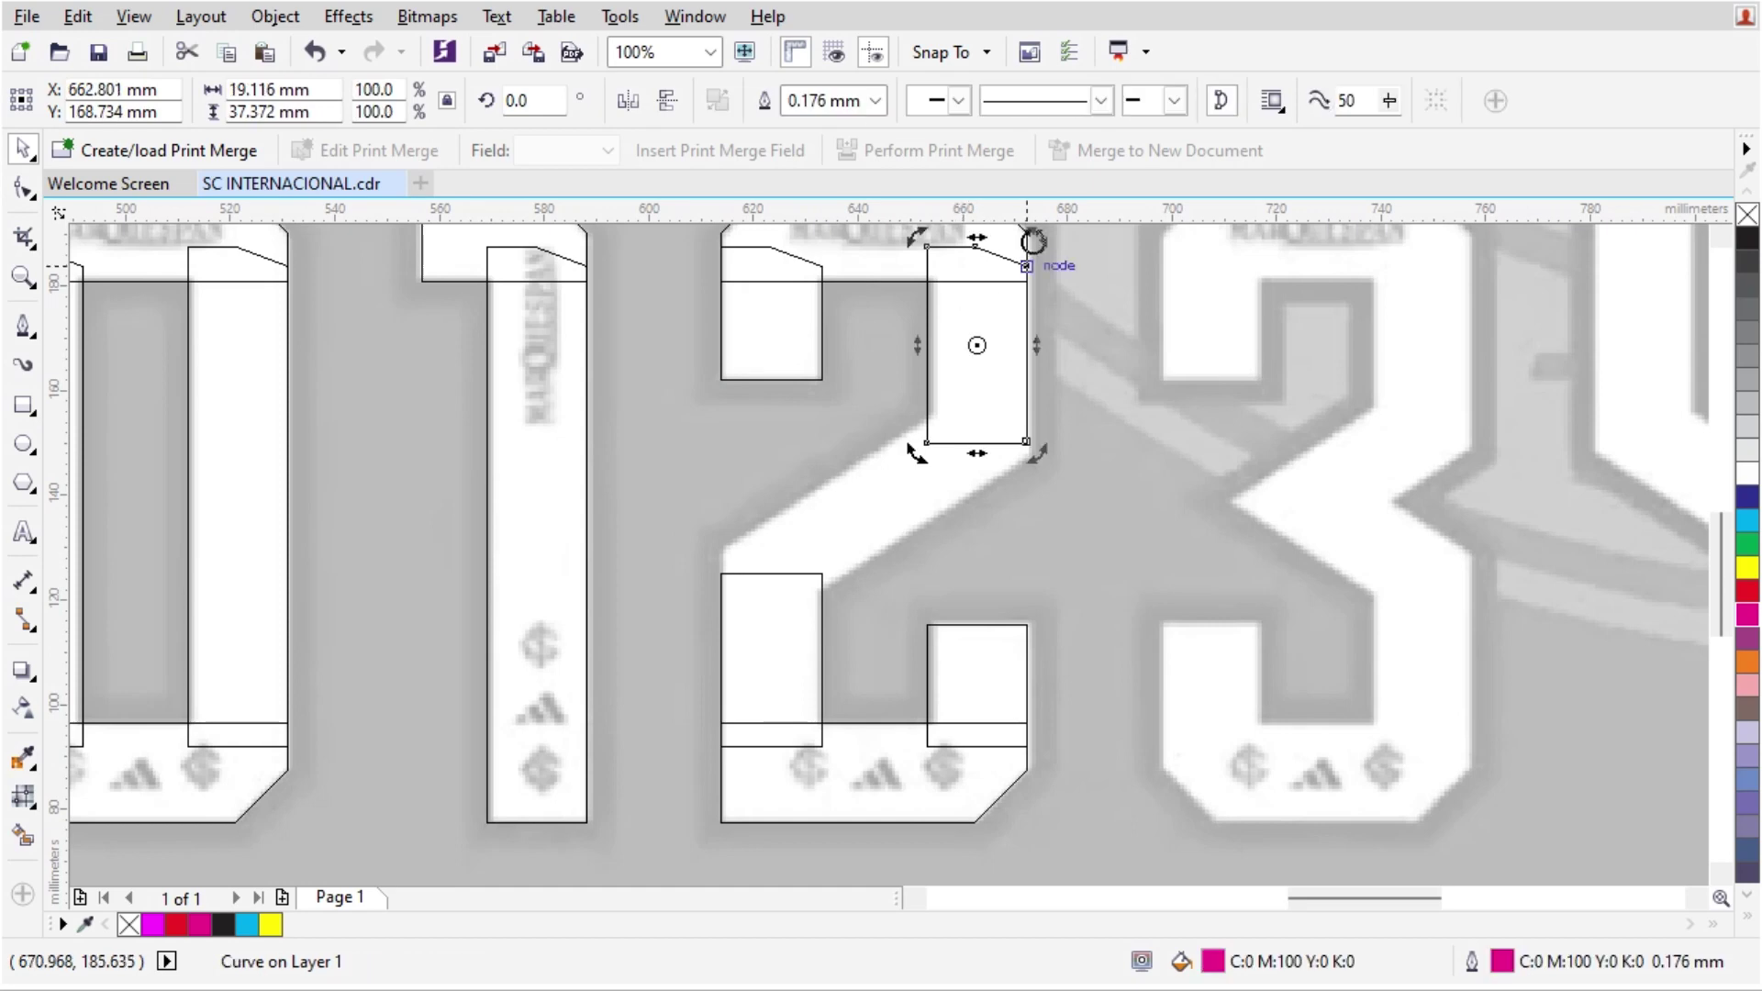
{"action": "left_click_drag", "start_coordinate": [1035, 236], "coordinate": [1098, 346]}
{"action": "scroll", "coordinate": [1097, 346], "scroll_direction": "up", "scroll_amount": 1}
{"action": "left_click_drag", "start_coordinate": [985, 357], "coordinate": [852, 624]}
{"action": "key", "text": "Delete"}
Step: Draw a straight slanted line about 52 mm wide and 36 mm high along the lower edge of the digit 2's diagonal
{"action": "left_click", "coordinate": [23, 325]}
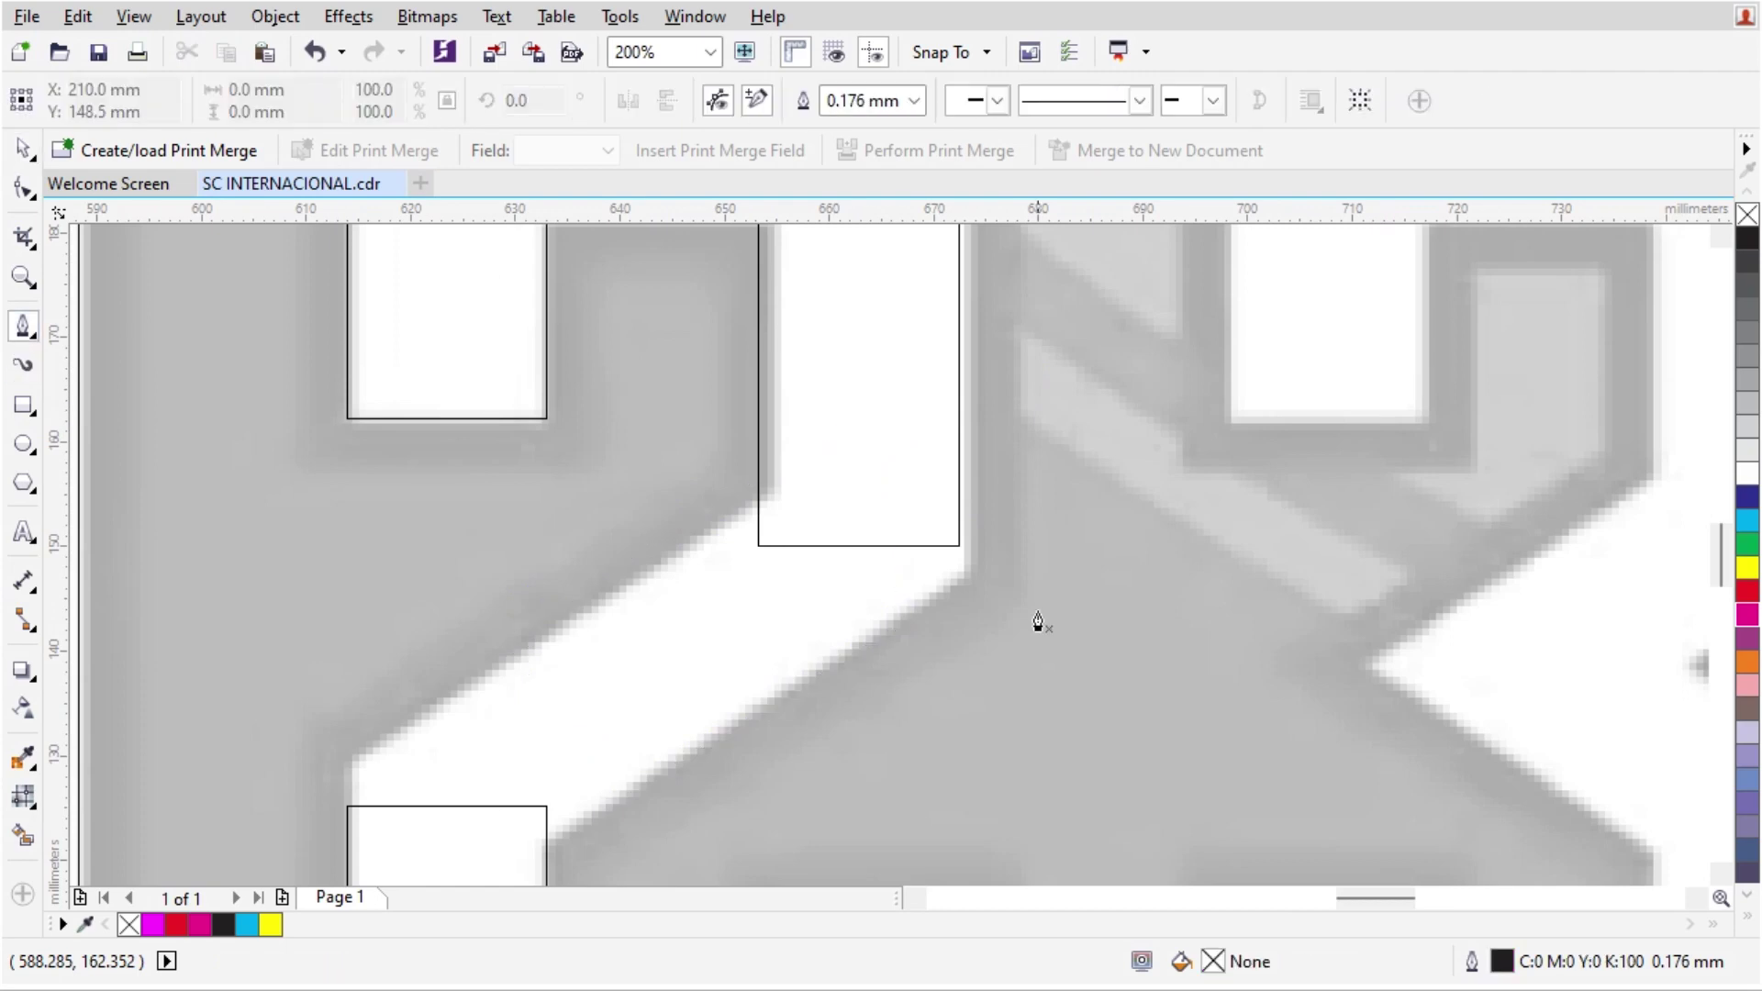
{"action": "left_click", "coordinate": [1016, 550]}
{"action": "scroll", "coordinate": [1019, 585], "scroll_direction": "down", "scroll_amount": 1}
{"action": "scroll", "coordinate": [774, 735], "scroll_direction": "up", "scroll_amount": 1}
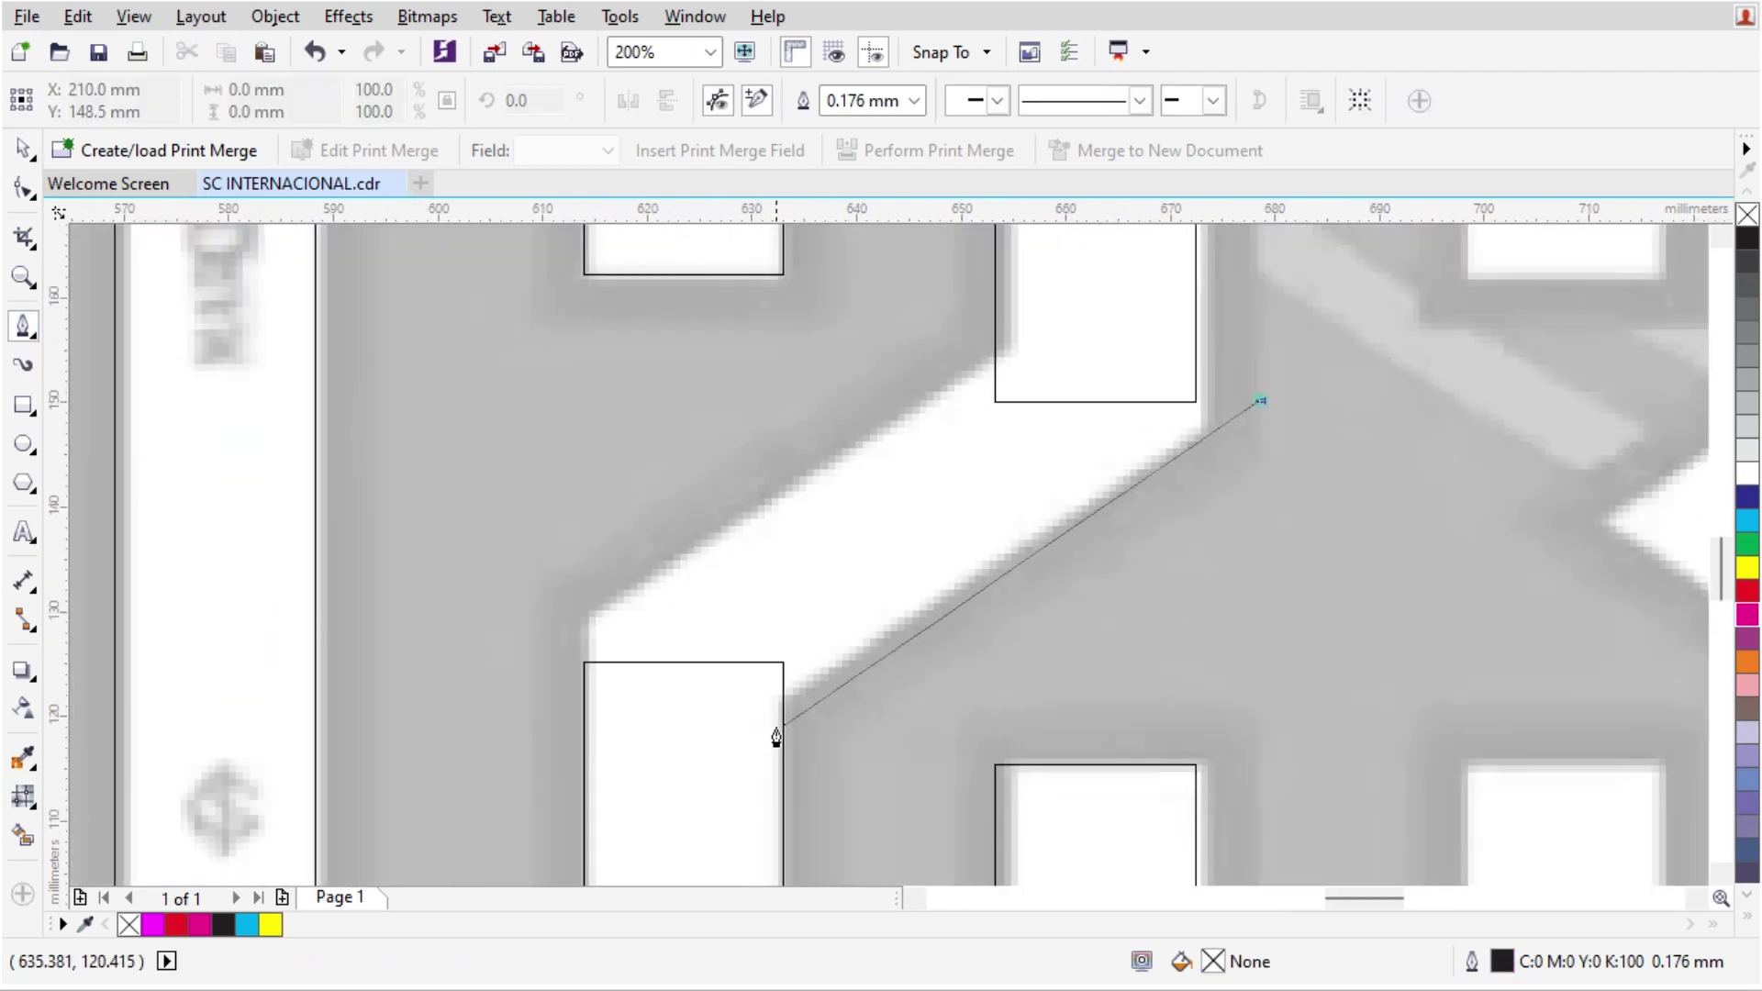
{"action": "left_click", "coordinate": [711, 784]}
{"action": "key", "text": "space"}
Step: Place a copy of the slanted line along the upper edge of the digit 2's diagonal
{"action": "scroll", "coordinate": [944, 633], "scroll_direction": "up", "scroll_amount": 1}
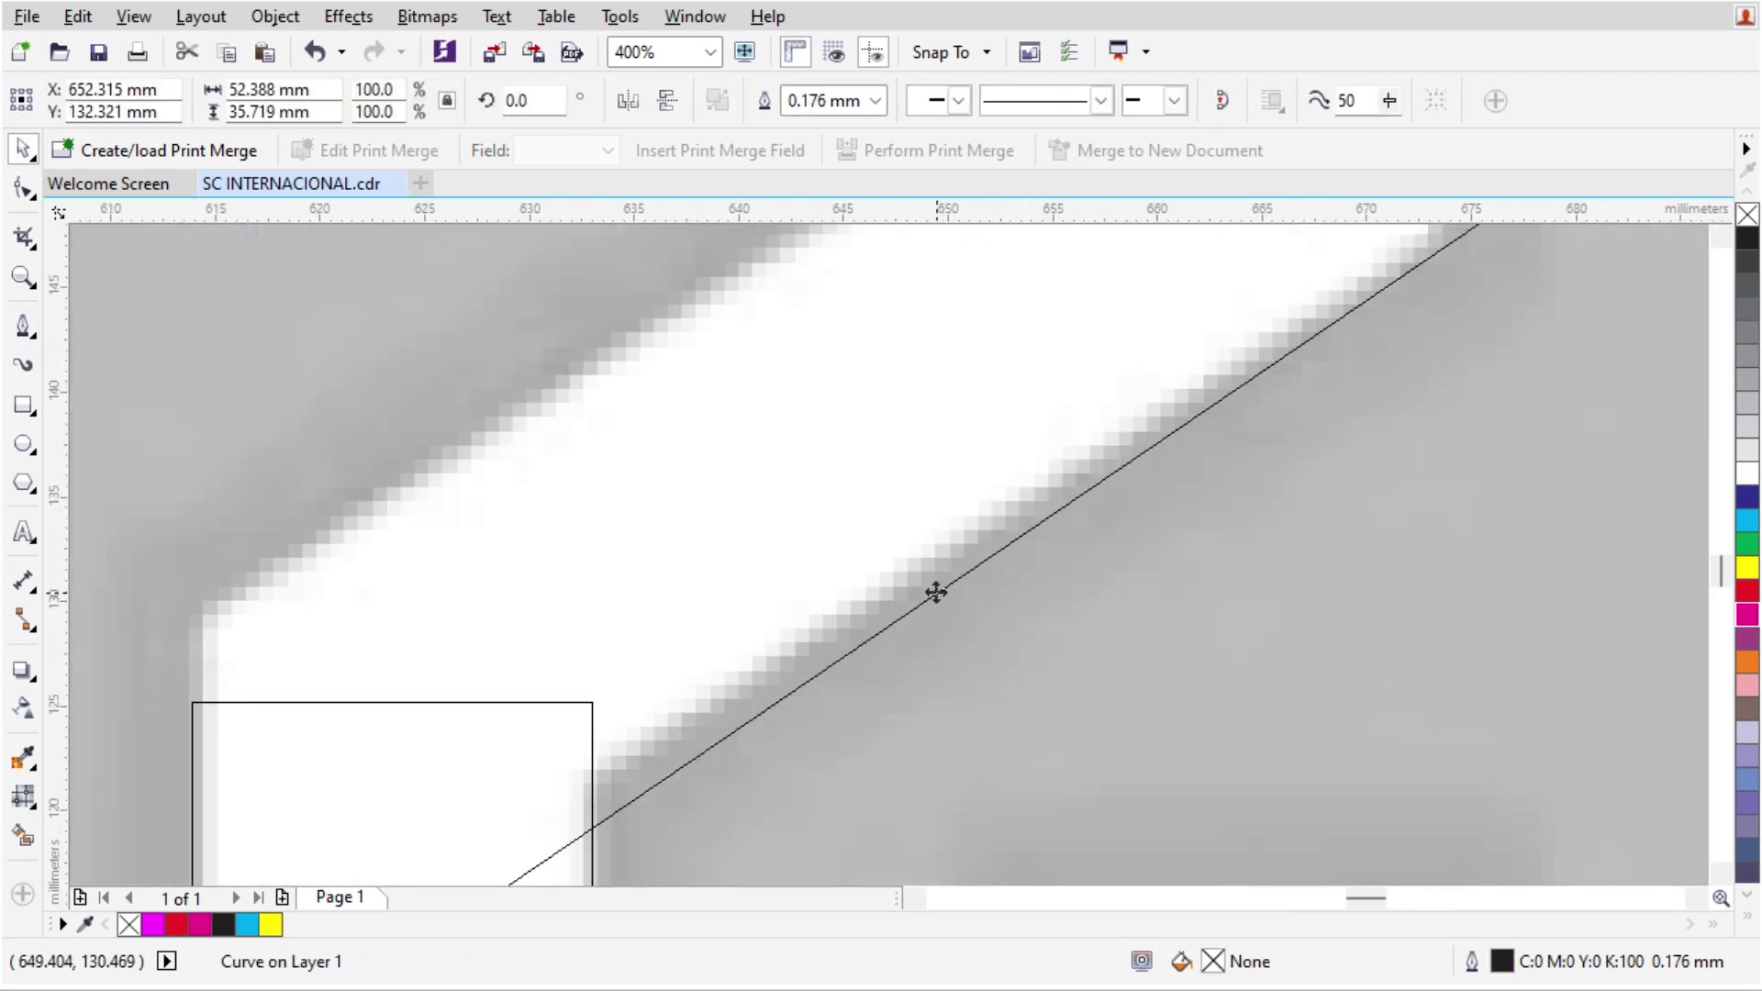
{"action": "left_click_drag", "start_coordinate": [935, 593], "coordinate": [735, 479]}
{"action": "scroll", "coordinate": [918, 587], "scroll_direction": "down", "scroll_amount": 1}
{"action": "scroll", "coordinate": [839, 532], "scroll_direction": "down", "scroll_amount": 2}
{"action": "scroll", "coordinate": [1010, 473], "scroll_direction": "up", "scroll_amount": 2}
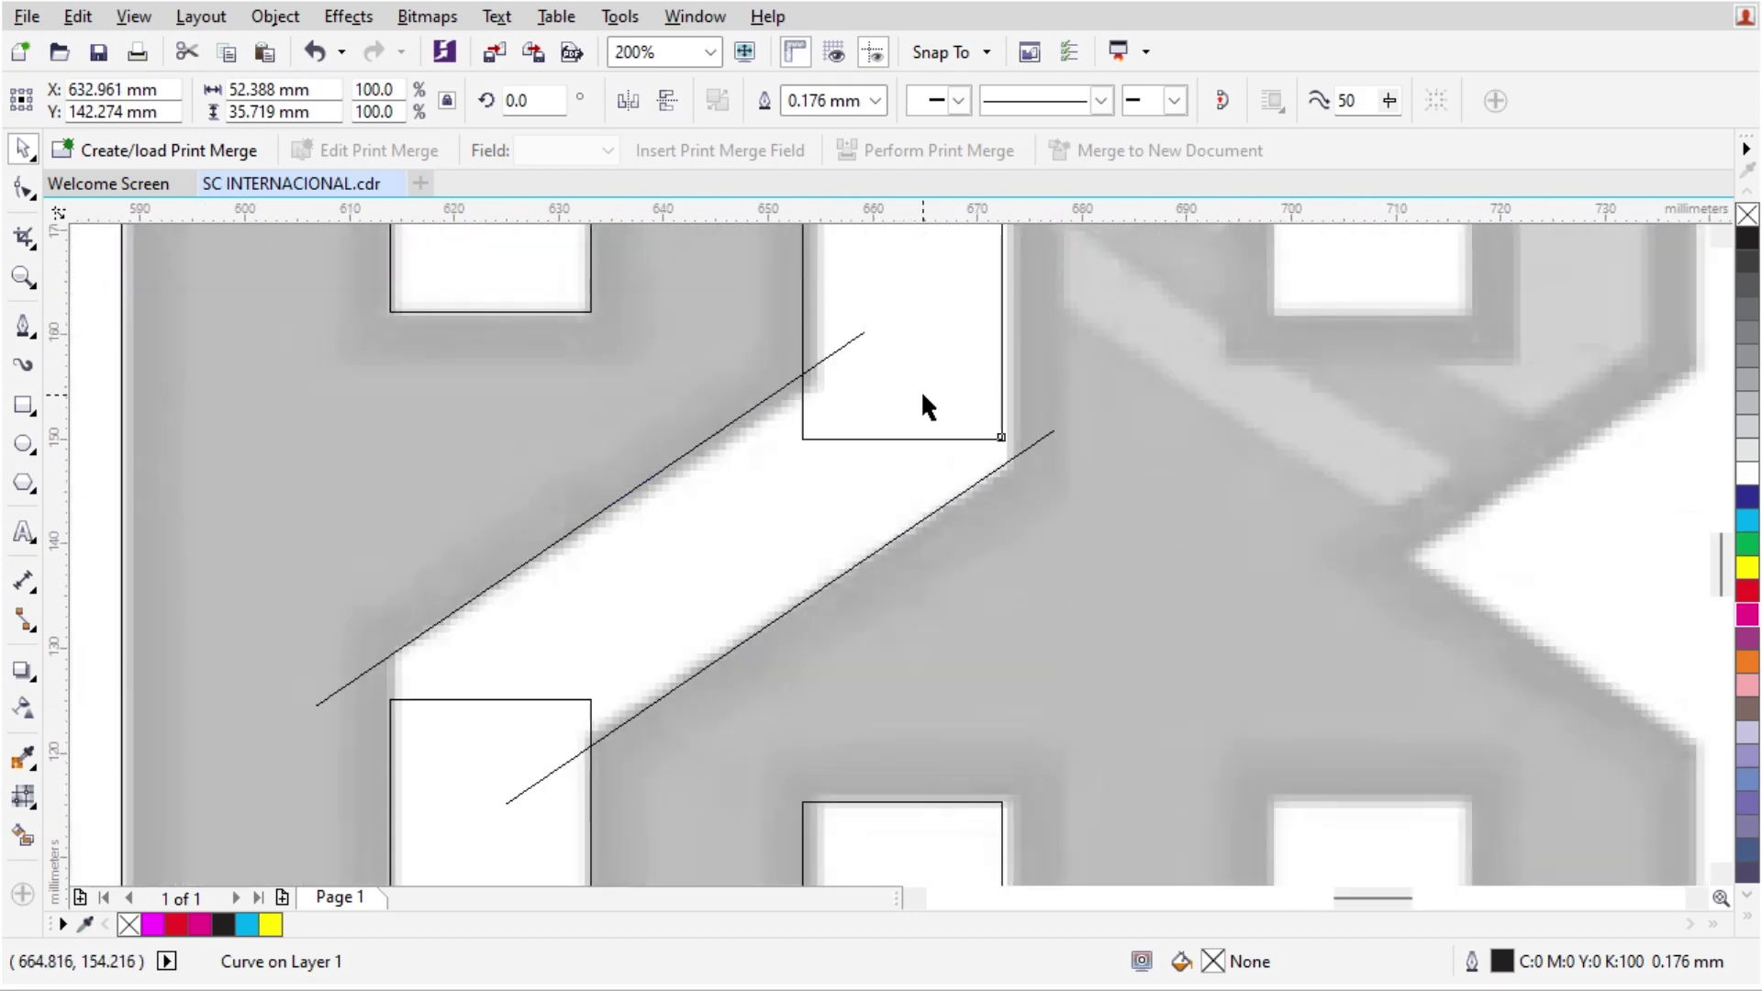
Step: Stretch the upper piece of the digit 2's right stem downward to a height of about 52.5 mm
{"action": "left_click", "coordinate": [902, 440]}
{"action": "left_click_drag", "start_coordinate": [902, 449], "coordinate": [914, 597]}
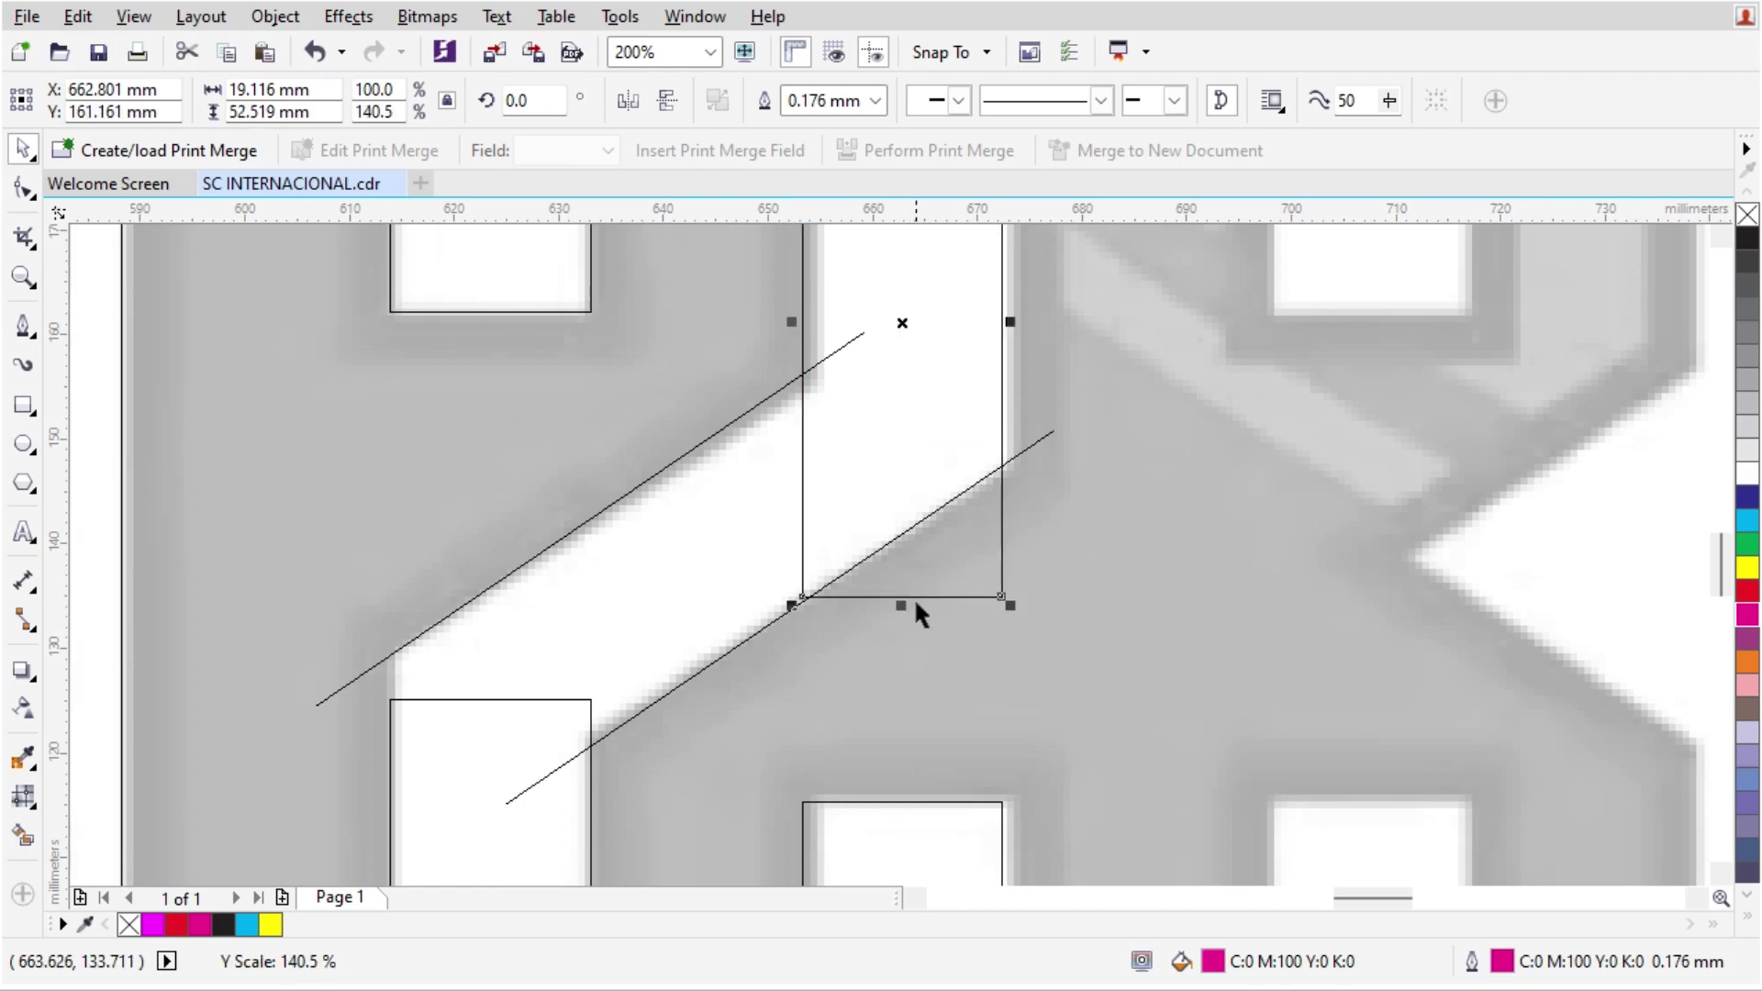
{"action": "scroll", "coordinate": [780, 660], "scroll_direction": "down", "scroll_amount": 1}
{"action": "scroll", "coordinate": [679, 652], "scroll_direction": "up", "scroll_amount": 1}
Step: Break the digit 2's left stem apart and stretch its lower piece upward past the upper slanted line
{"action": "left_click", "coordinate": [685, 595]}
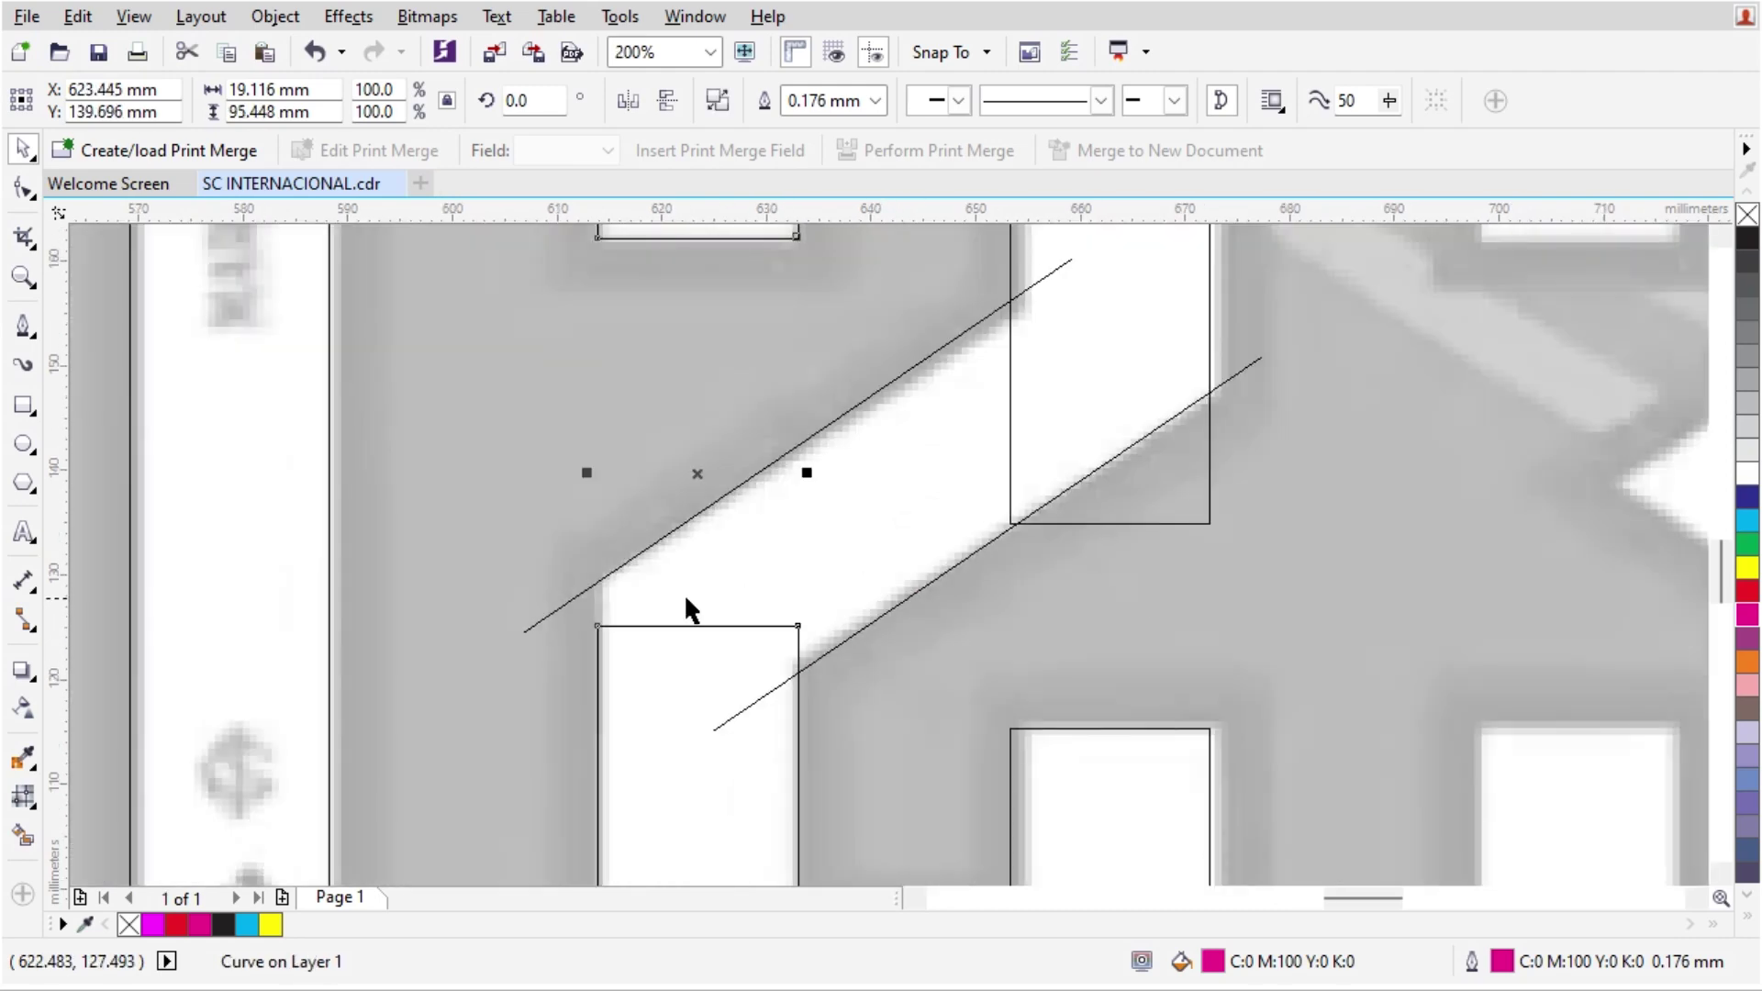
{"action": "left_click", "coordinate": [688, 641]}
{"action": "scroll", "coordinate": [742, 544], "scroll_direction": "down", "scroll_amount": 1}
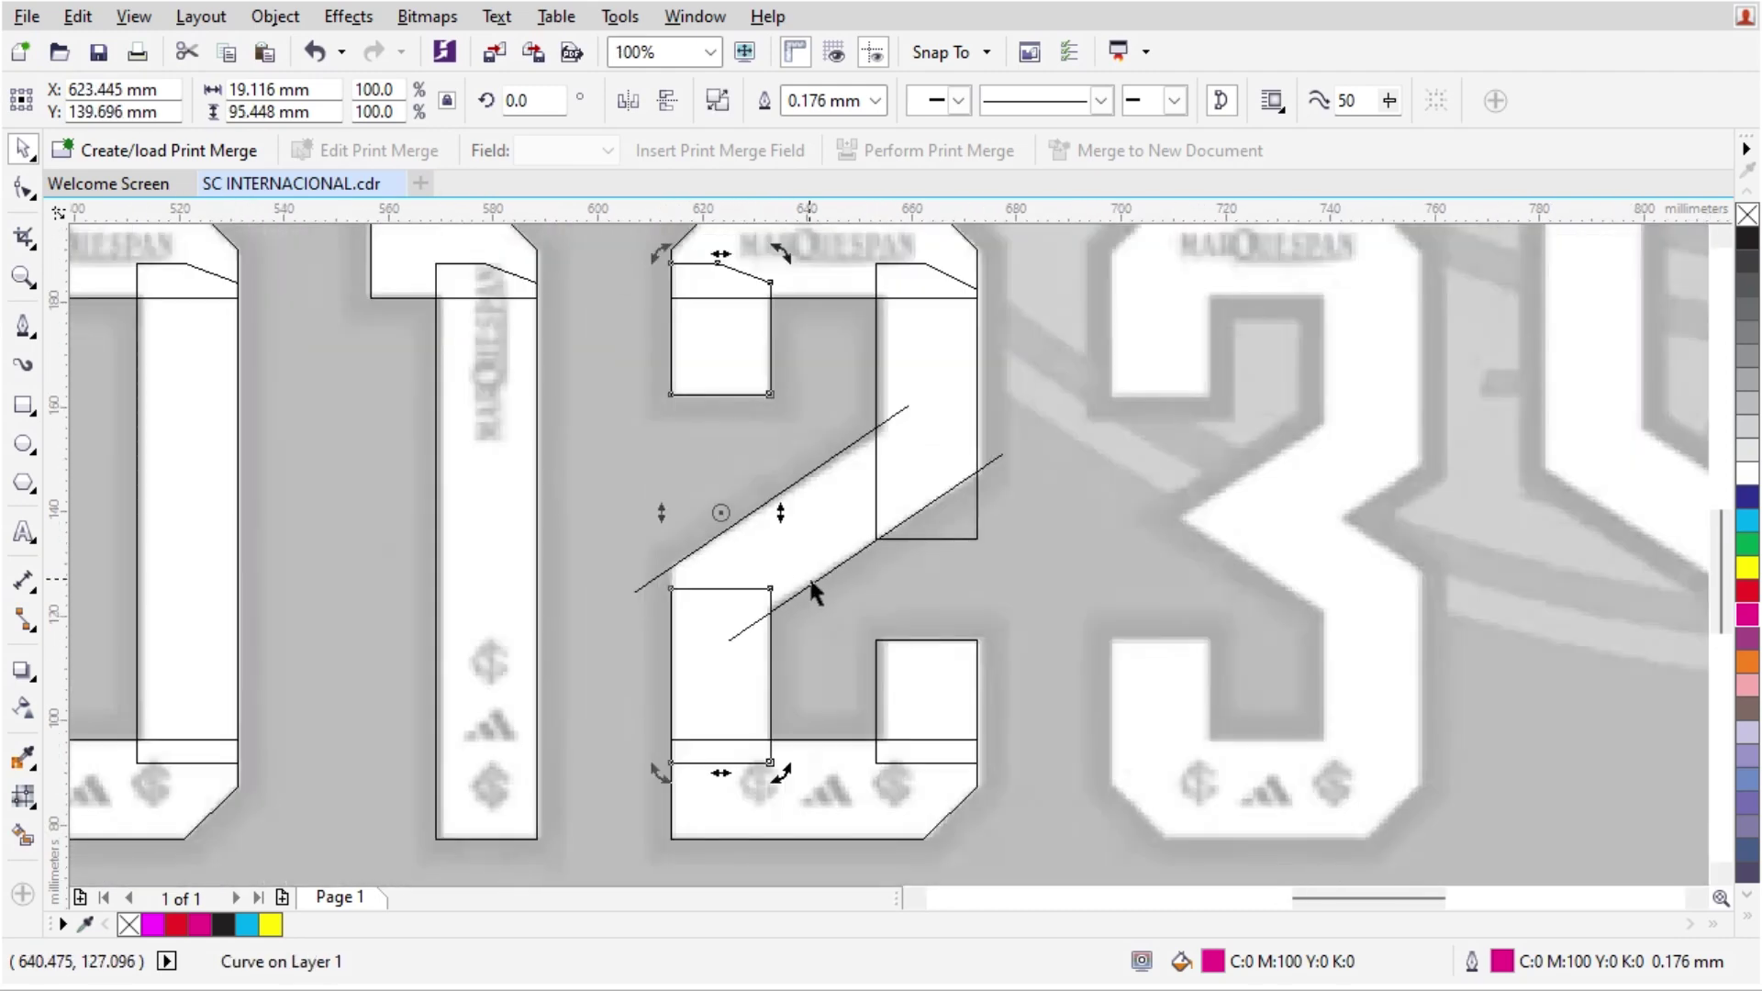
{"action": "key", "text": "ctrl+k"}
{"action": "left_click", "coordinate": [808, 576]}
{"action": "scroll", "coordinate": [713, 650], "scroll_direction": "up", "scroll_amount": 1}
{"action": "left_click", "coordinate": [705, 592]}
{"action": "left_click_drag", "start_coordinate": [728, 521], "coordinate": [748, 328]}
Step: Return to Enhanced view and Smart Fill the middle of the digit 2's diagonal with magenta (R:255 G:0 B:255) and no outline
{"action": "left_click", "coordinate": [133, 16]}
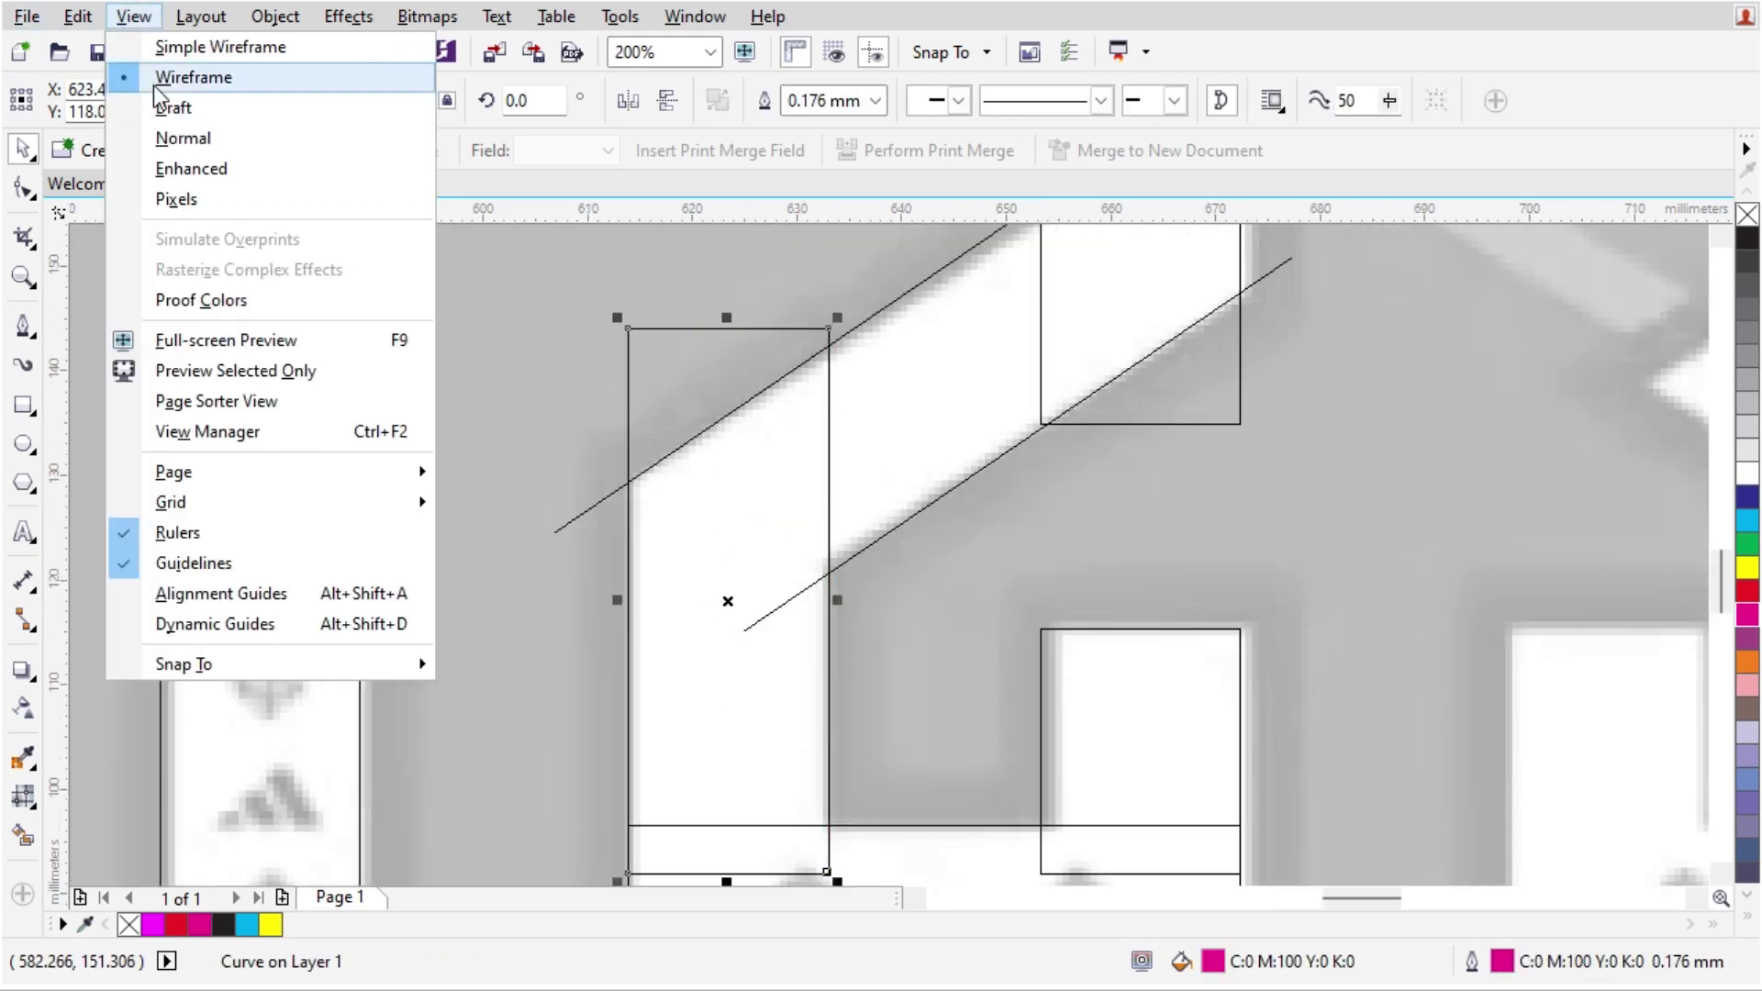
{"action": "left_click", "coordinate": [190, 169]}
{"action": "scroll", "coordinate": [929, 619], "scroll_direction": "down", "scroll_amount": 1}
{"action": "left_click", "coordinate": [1044, 584]}
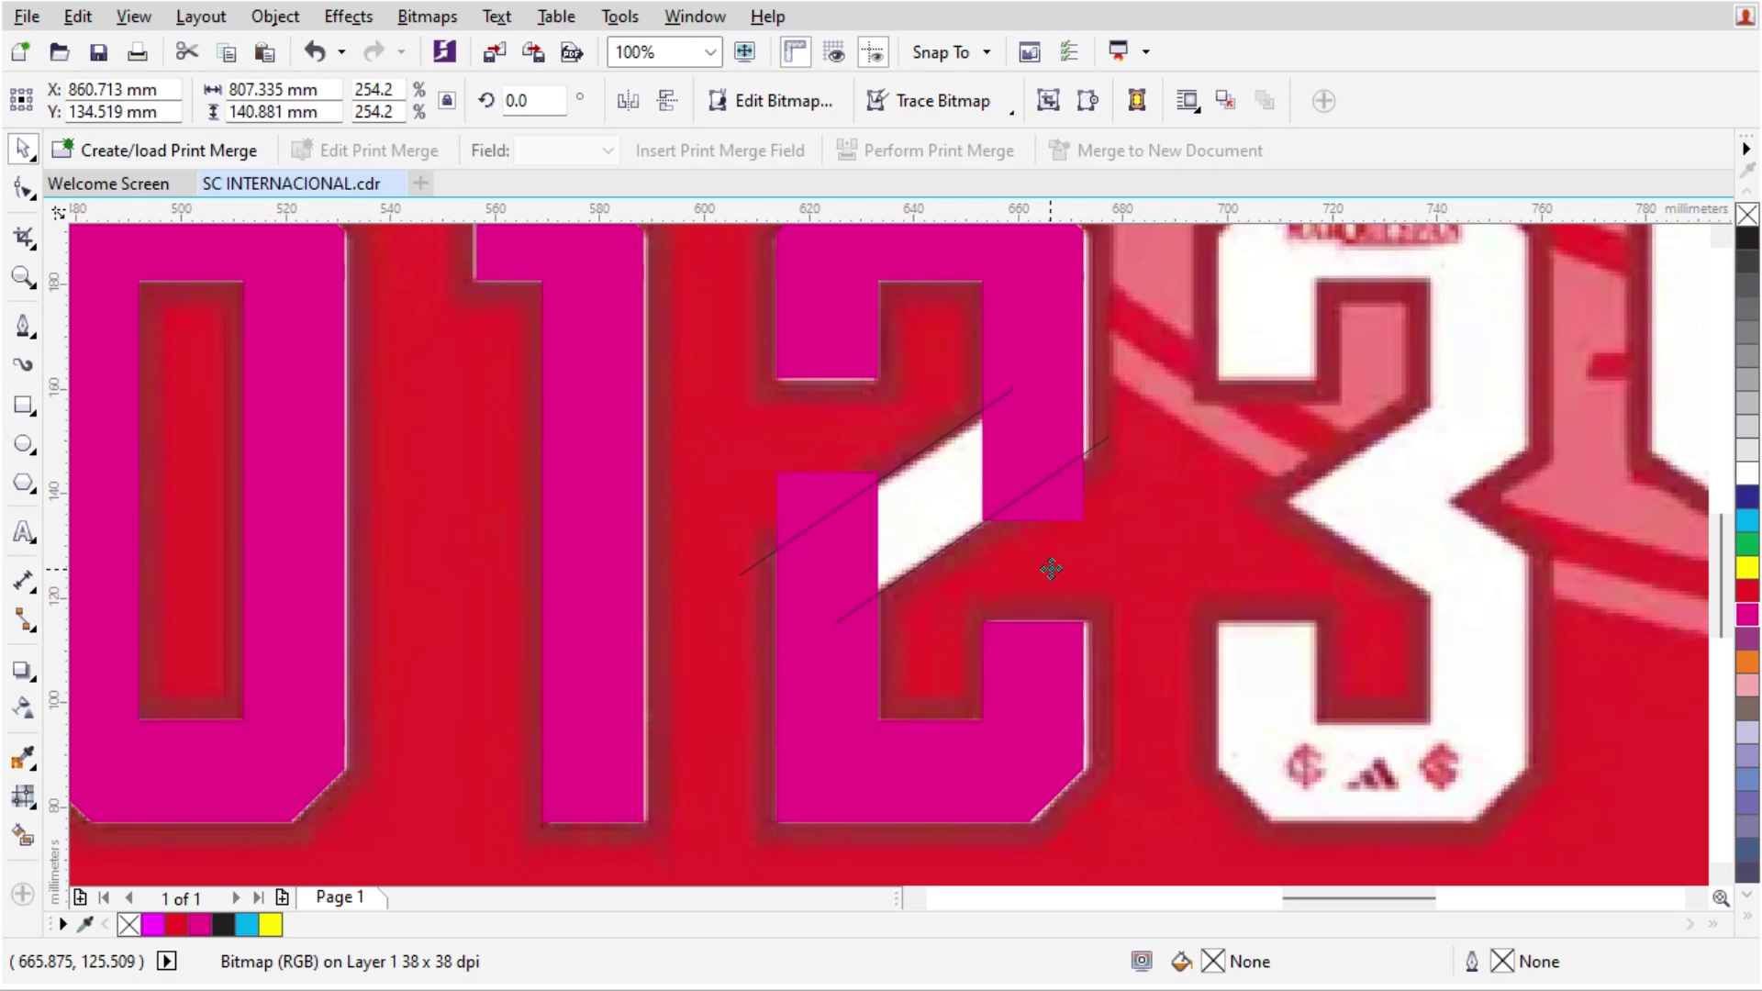
{"action": "left_click", "coordinate": [20, 835]}
{"action": "left_click", "coordinate": [929, 458]}
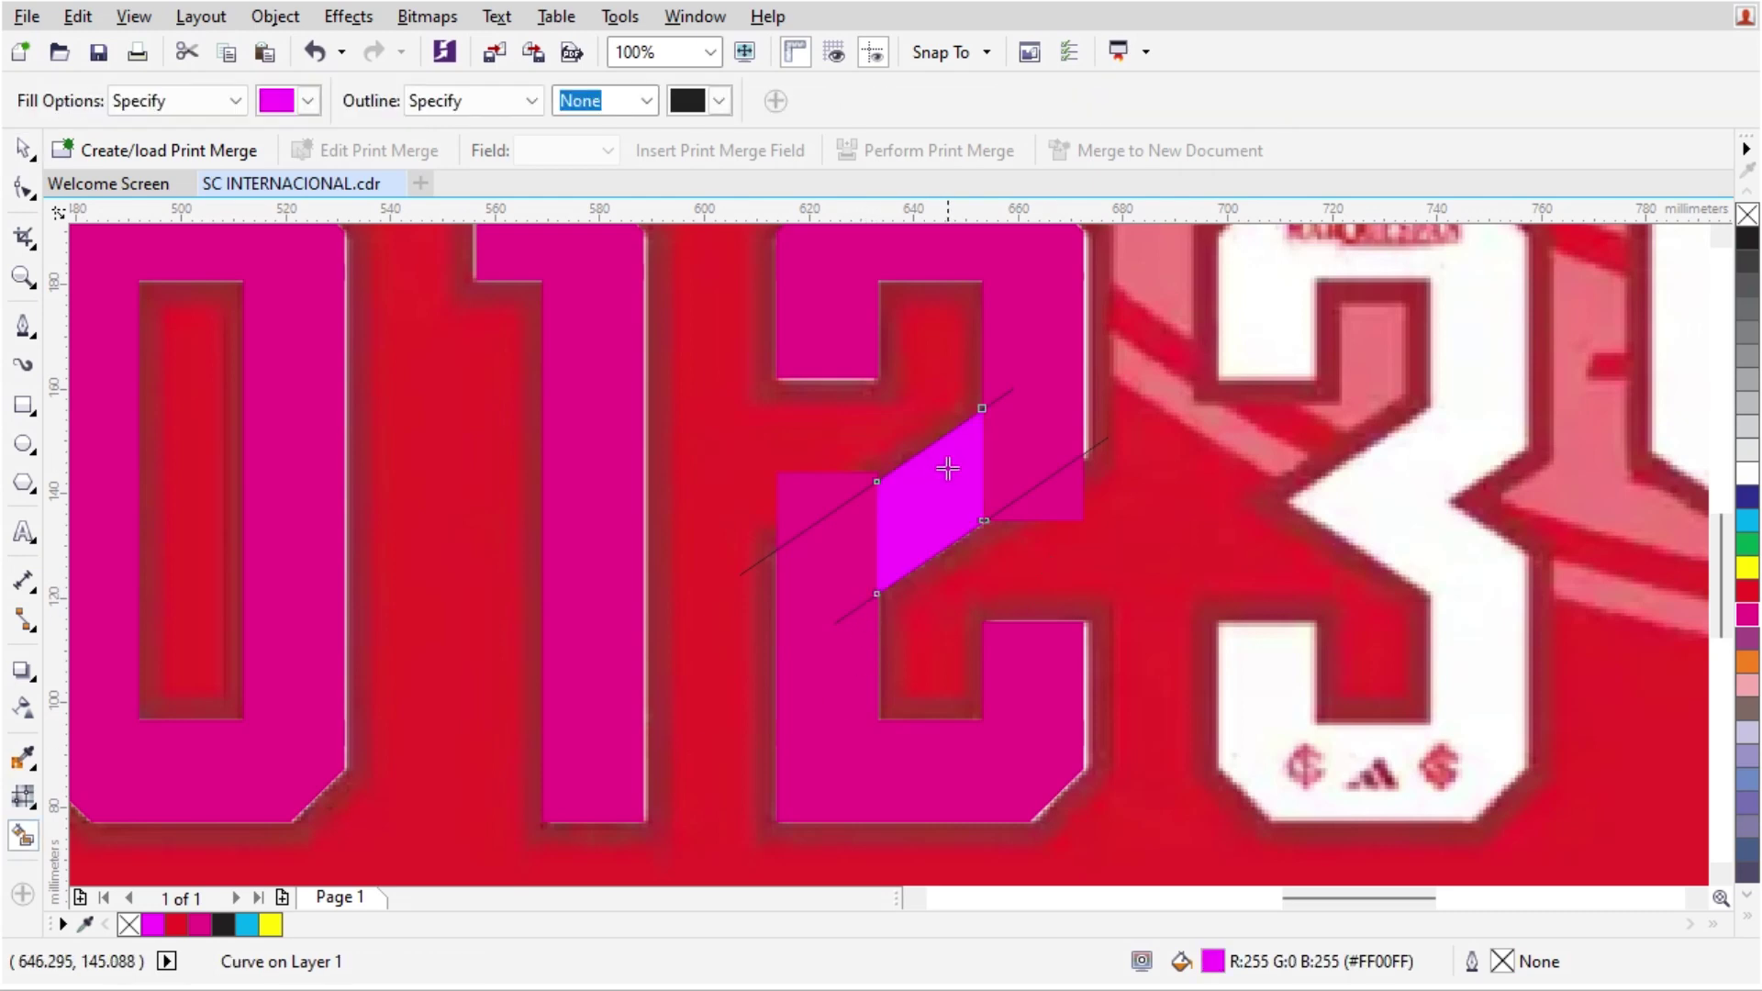
Step: Smart Fill the lower-left and upper-right stem areas bounded by the slanted lines with the same magenta
{"action": "scroll", "coordinate": [944, 462], "scroll_direction": "up", "scroll_amount": 1}
{"action": "key", "text": "space"}
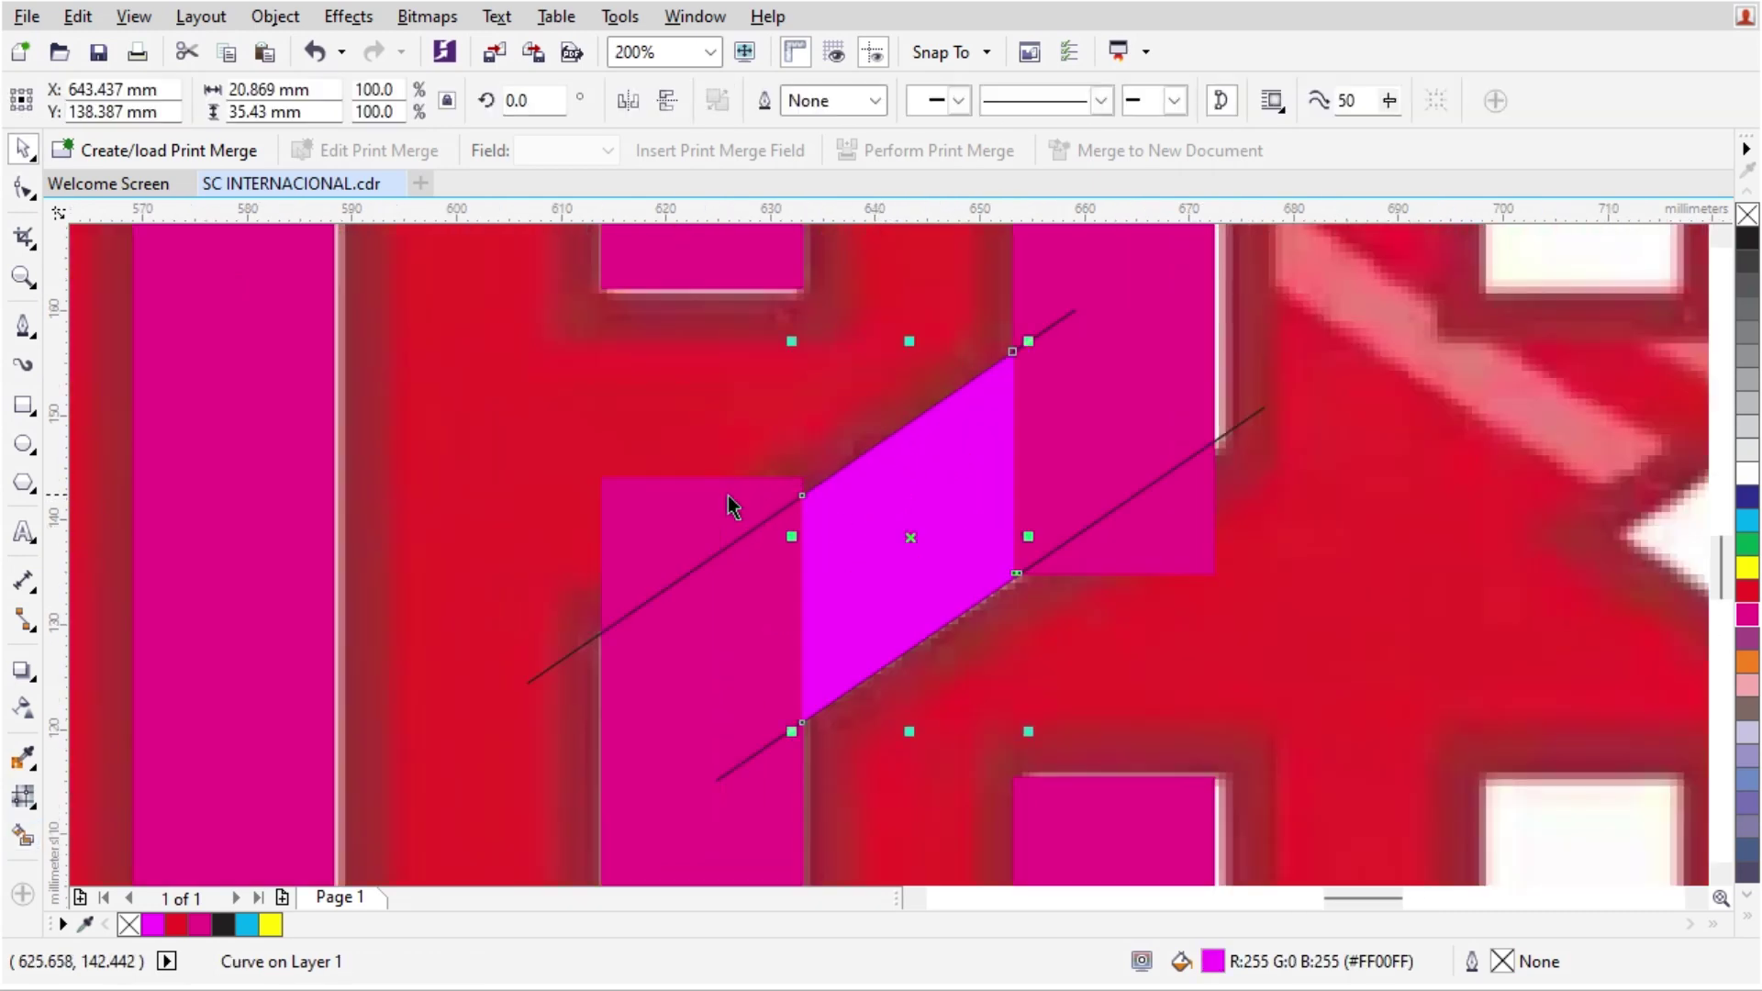
{"action": "key", "text": "space"}
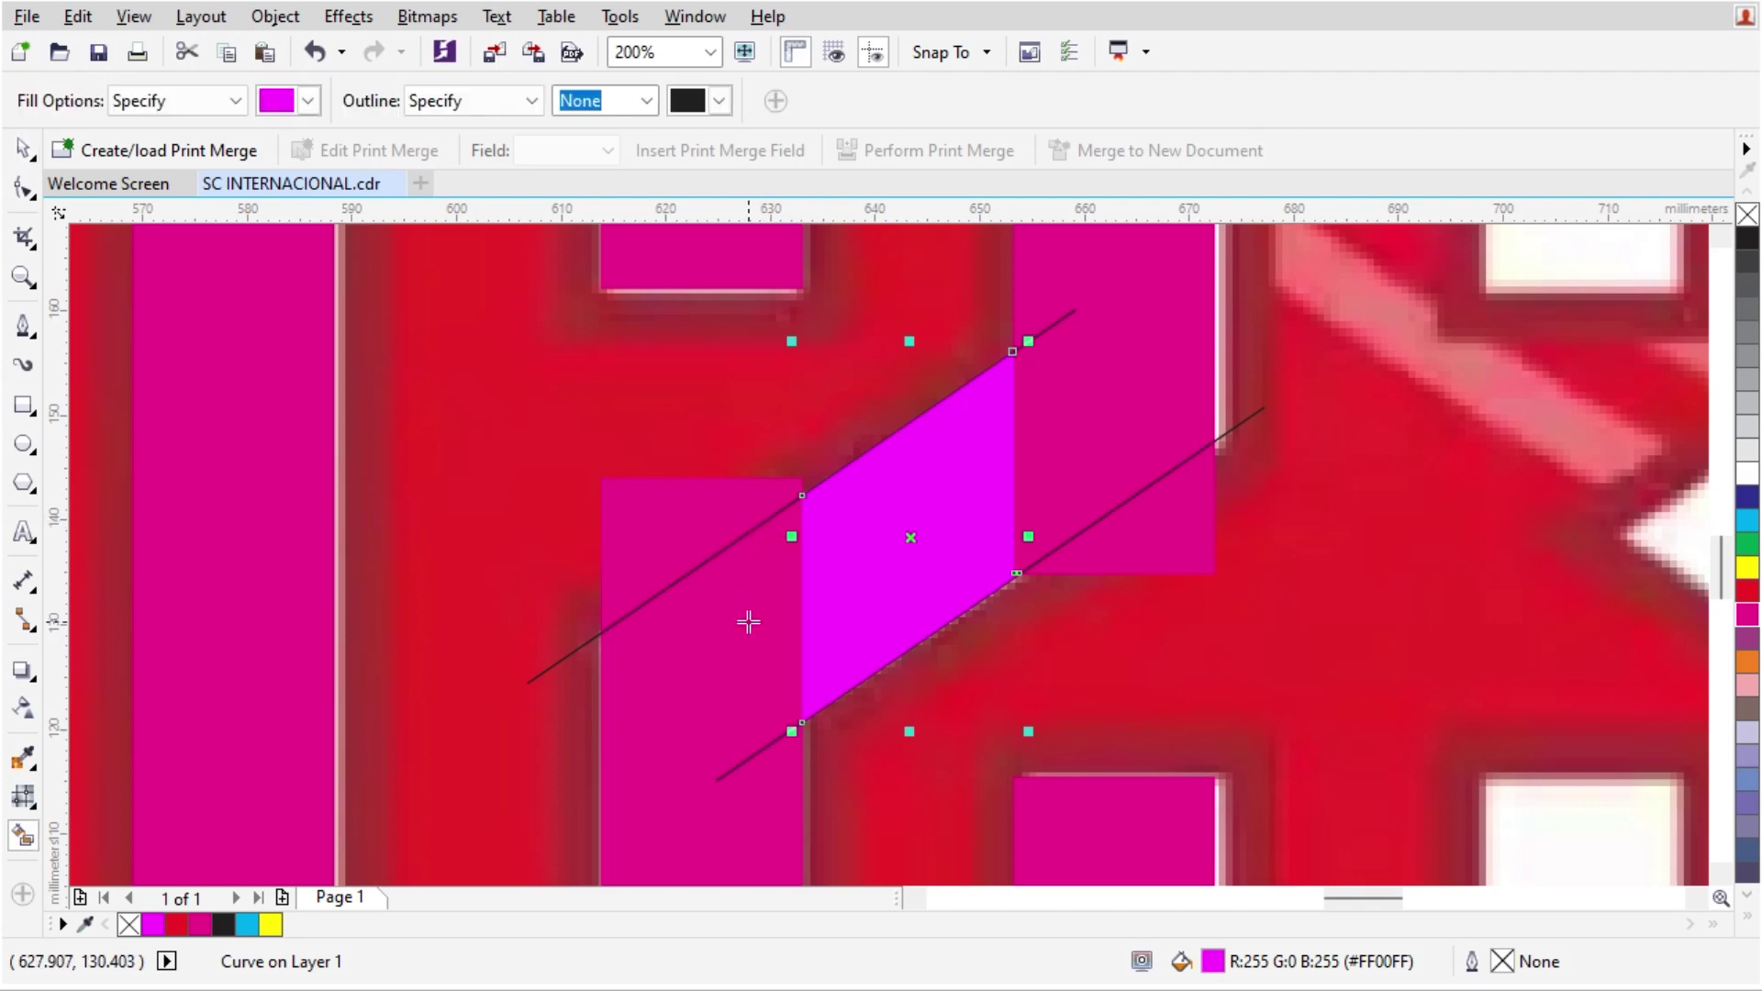
{"action": "left_click", "coordinate": [748, 620]}
{"action": "left_click", "coordinate": [1027, 464]}
Step: Delete the original upper-right and lower-left stem pieces of the digit 2 and both slanted construction lines
{"action": "key", "text": "space"}
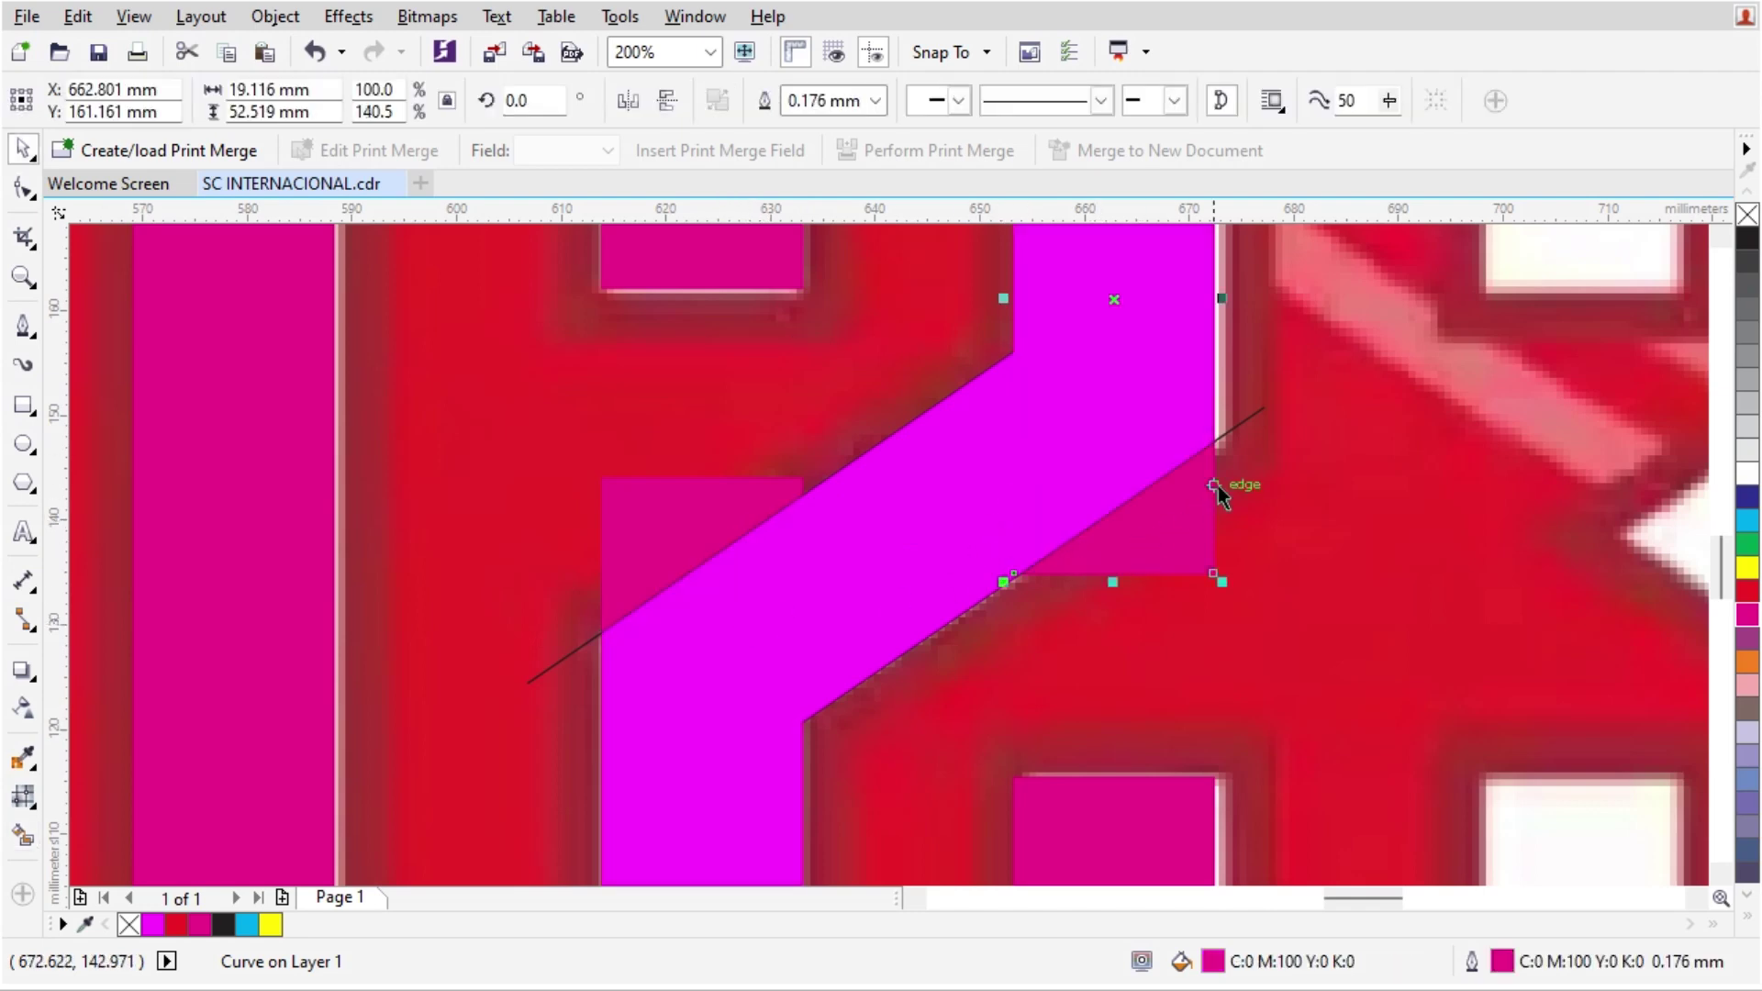
{"action": "key", "text": "Delete"}
{"action": "left_click", "coordinate": [808, 483]}
{"action": "key", "text": "Delete"}
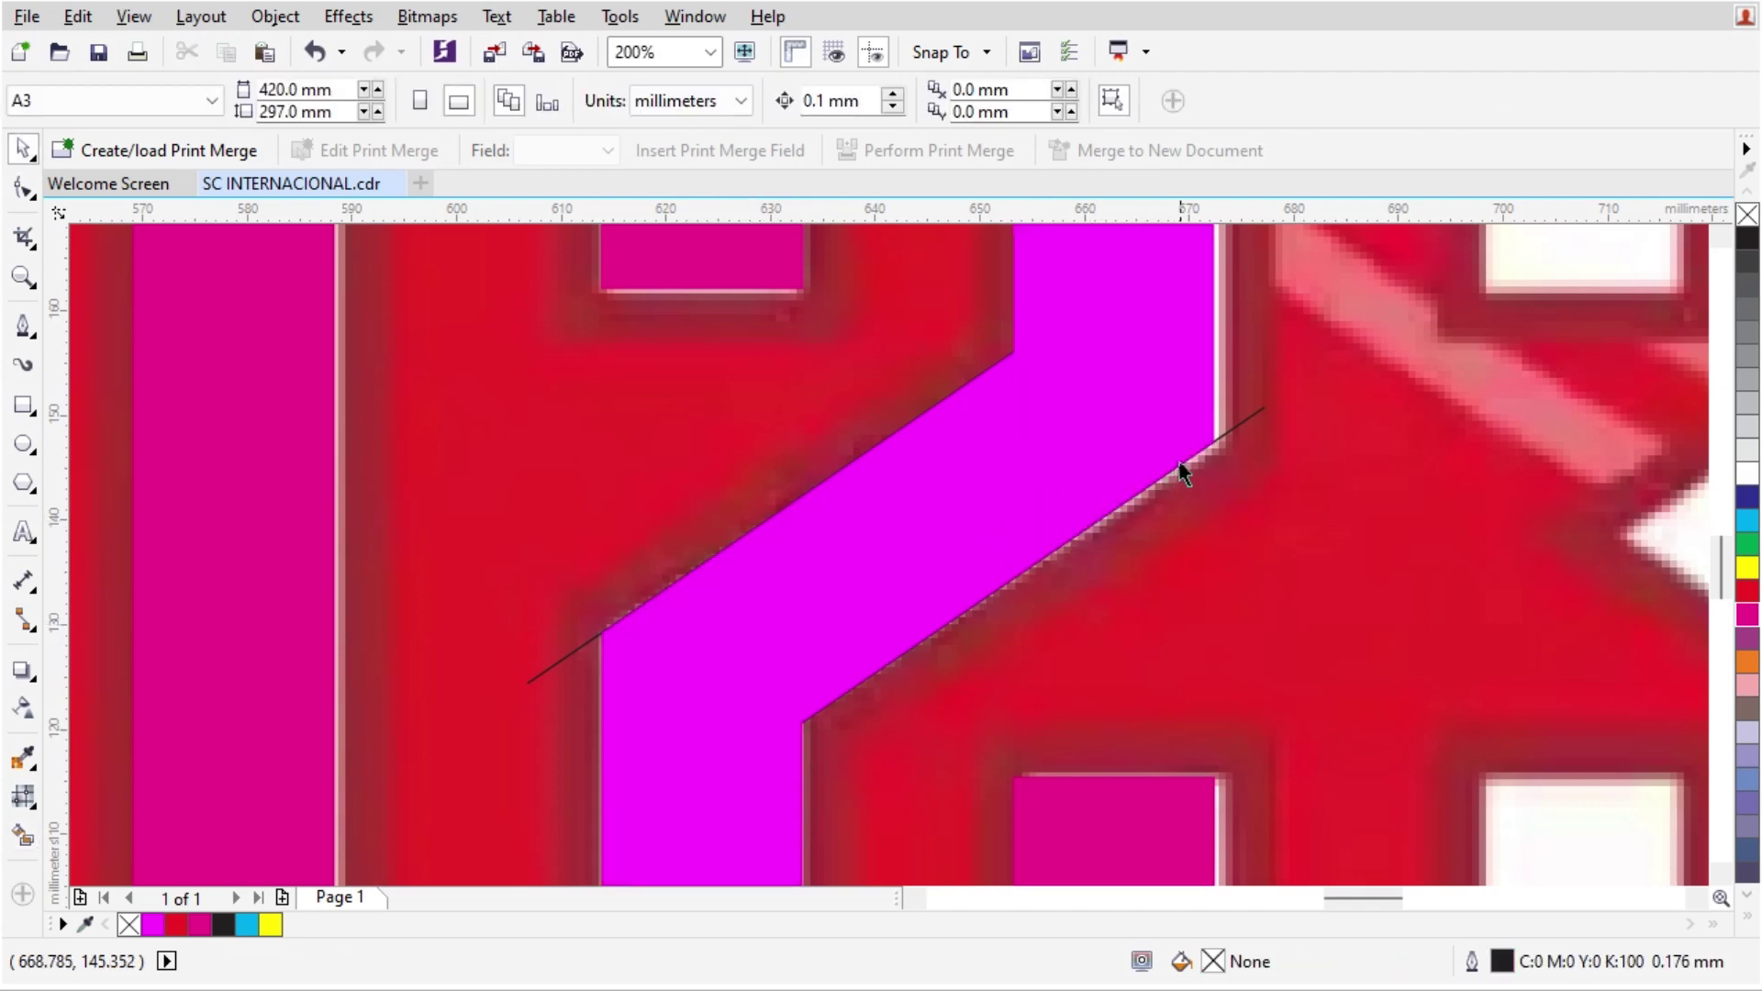
{"action": "left_click", "coordinate": [1237, 430]}
{"action": "key", "text": "Delete"}
{"action": "left_click", "coordinate": [573, 652]}
{"action": "key", "text": "Delete"}
Step: Recolour all seven pieces of the digit 2 with the palette magenta C:0 M:100 Y:0 K:0
{"action": "scroll", "coordinate": [933, 592], "scroll_direction": "down", "scroll_amount": 3}
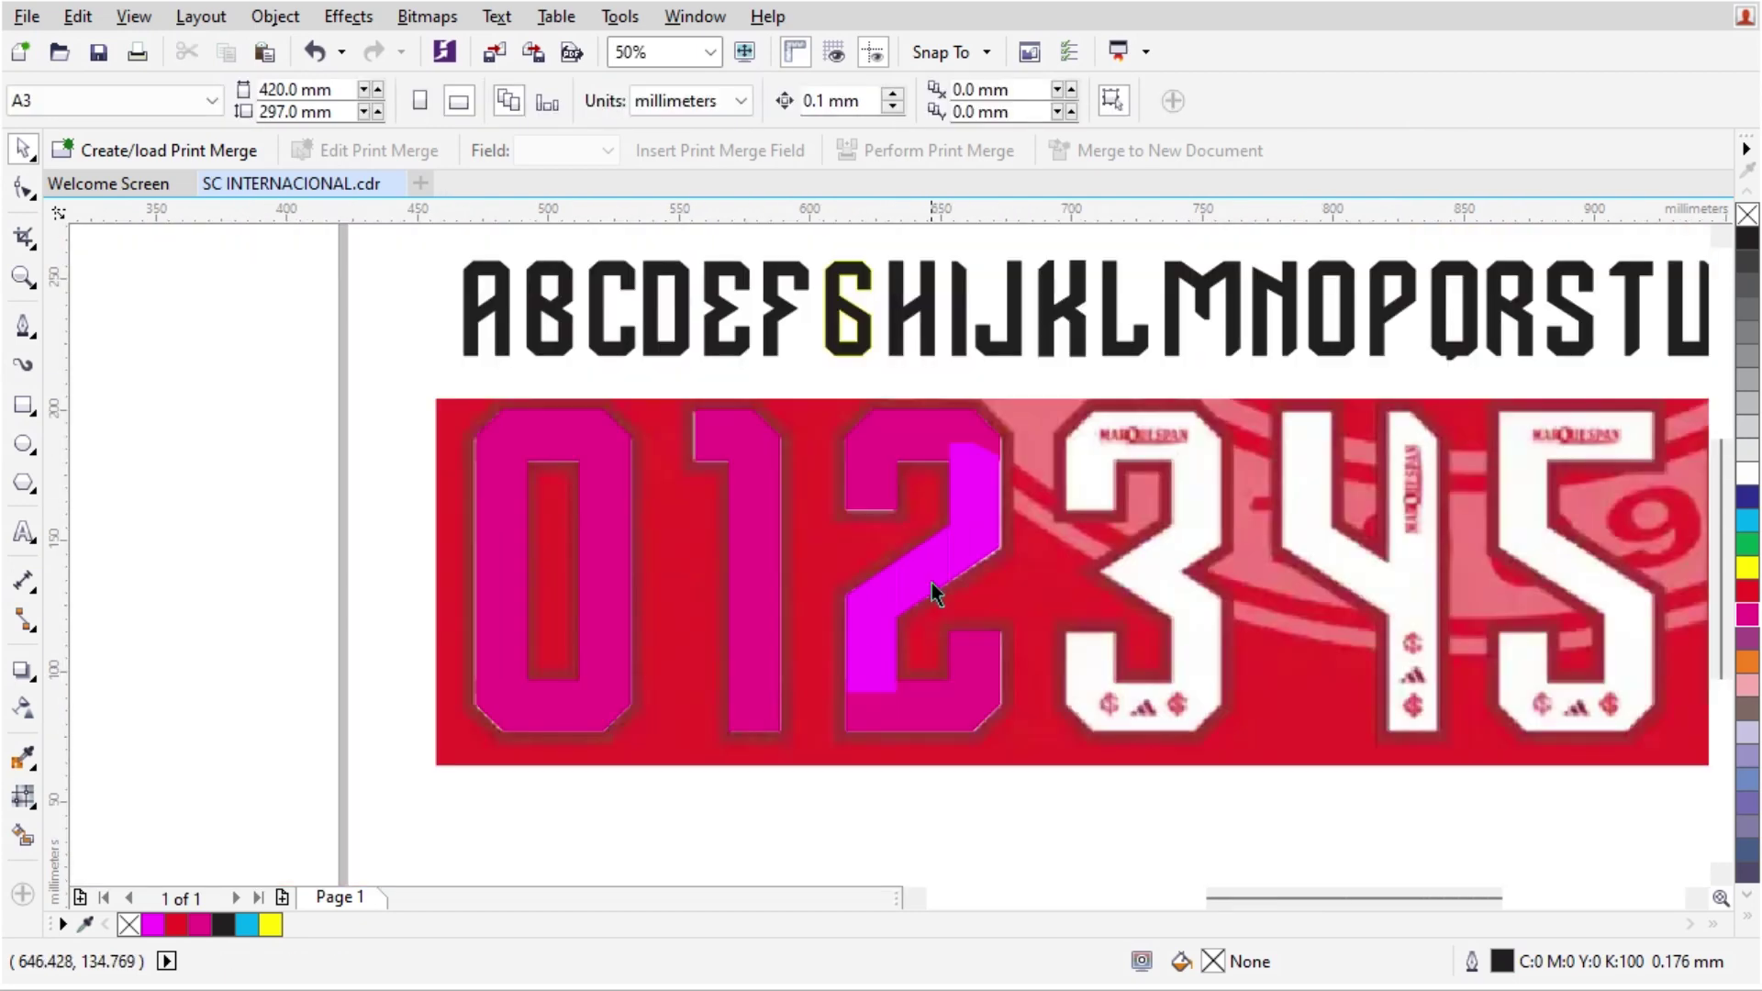
{"action": "left_click_drag", "start_coordinate": [821, 381], "coordinate": [1024, 743]}
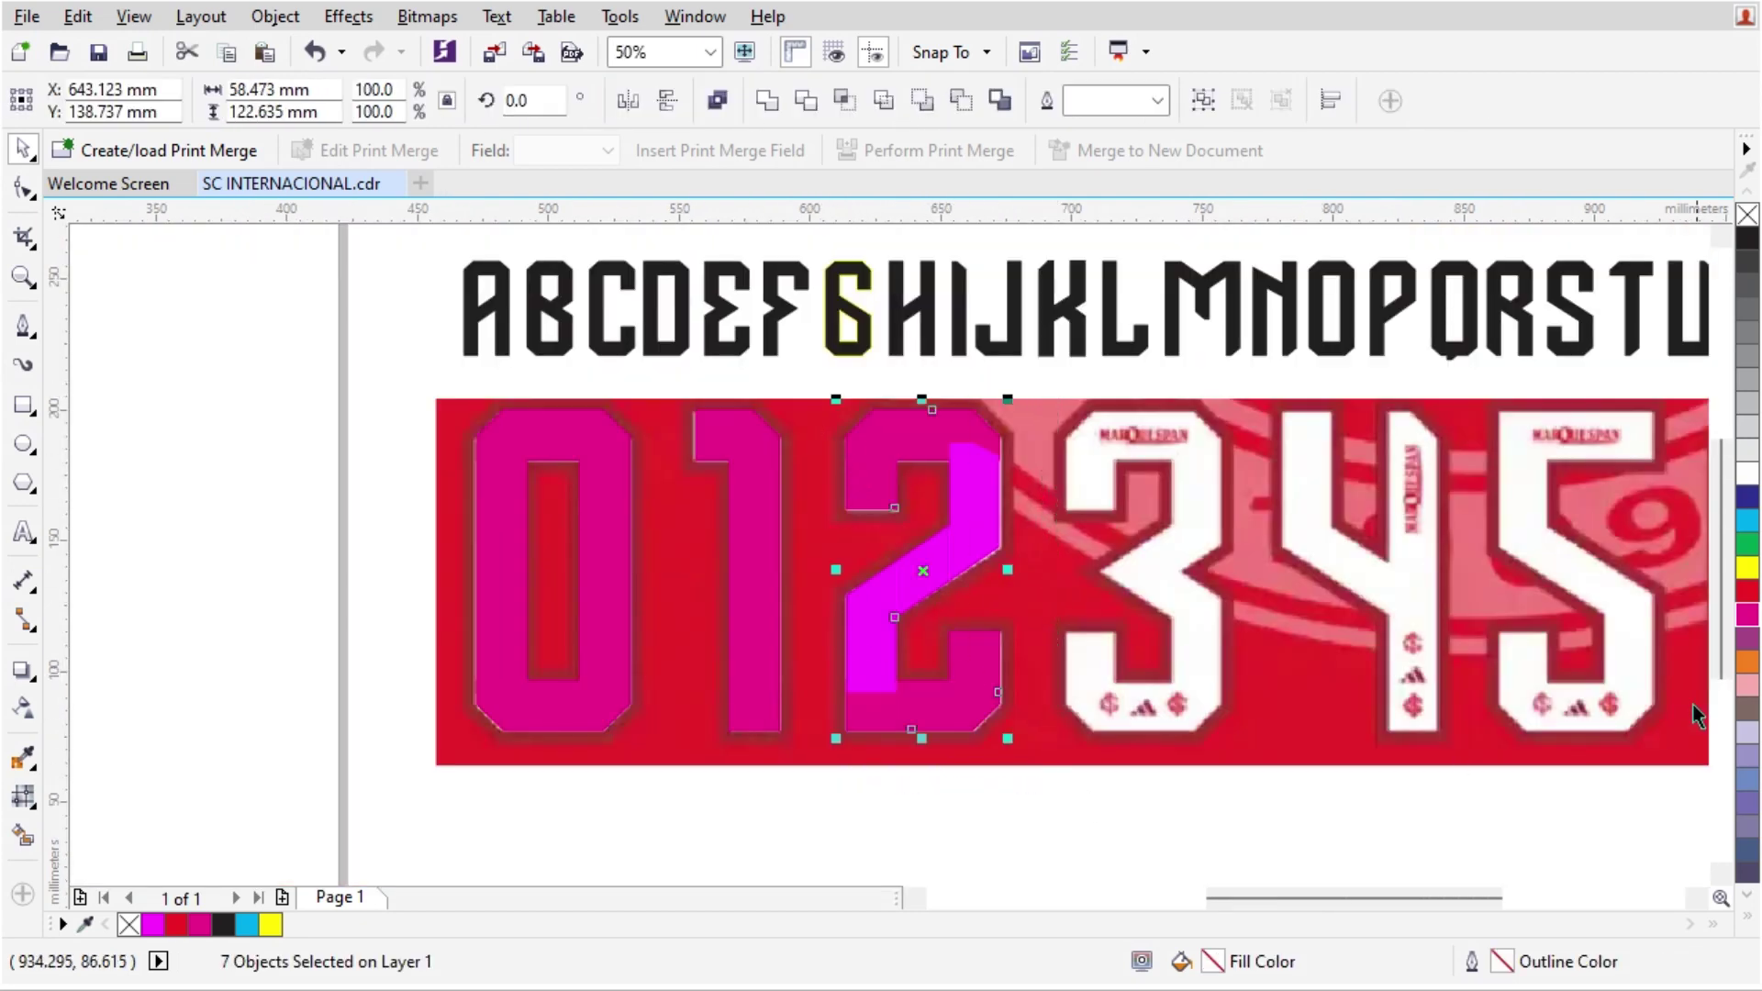
{"action": "left_click", "coordinate": [1747, 615]}
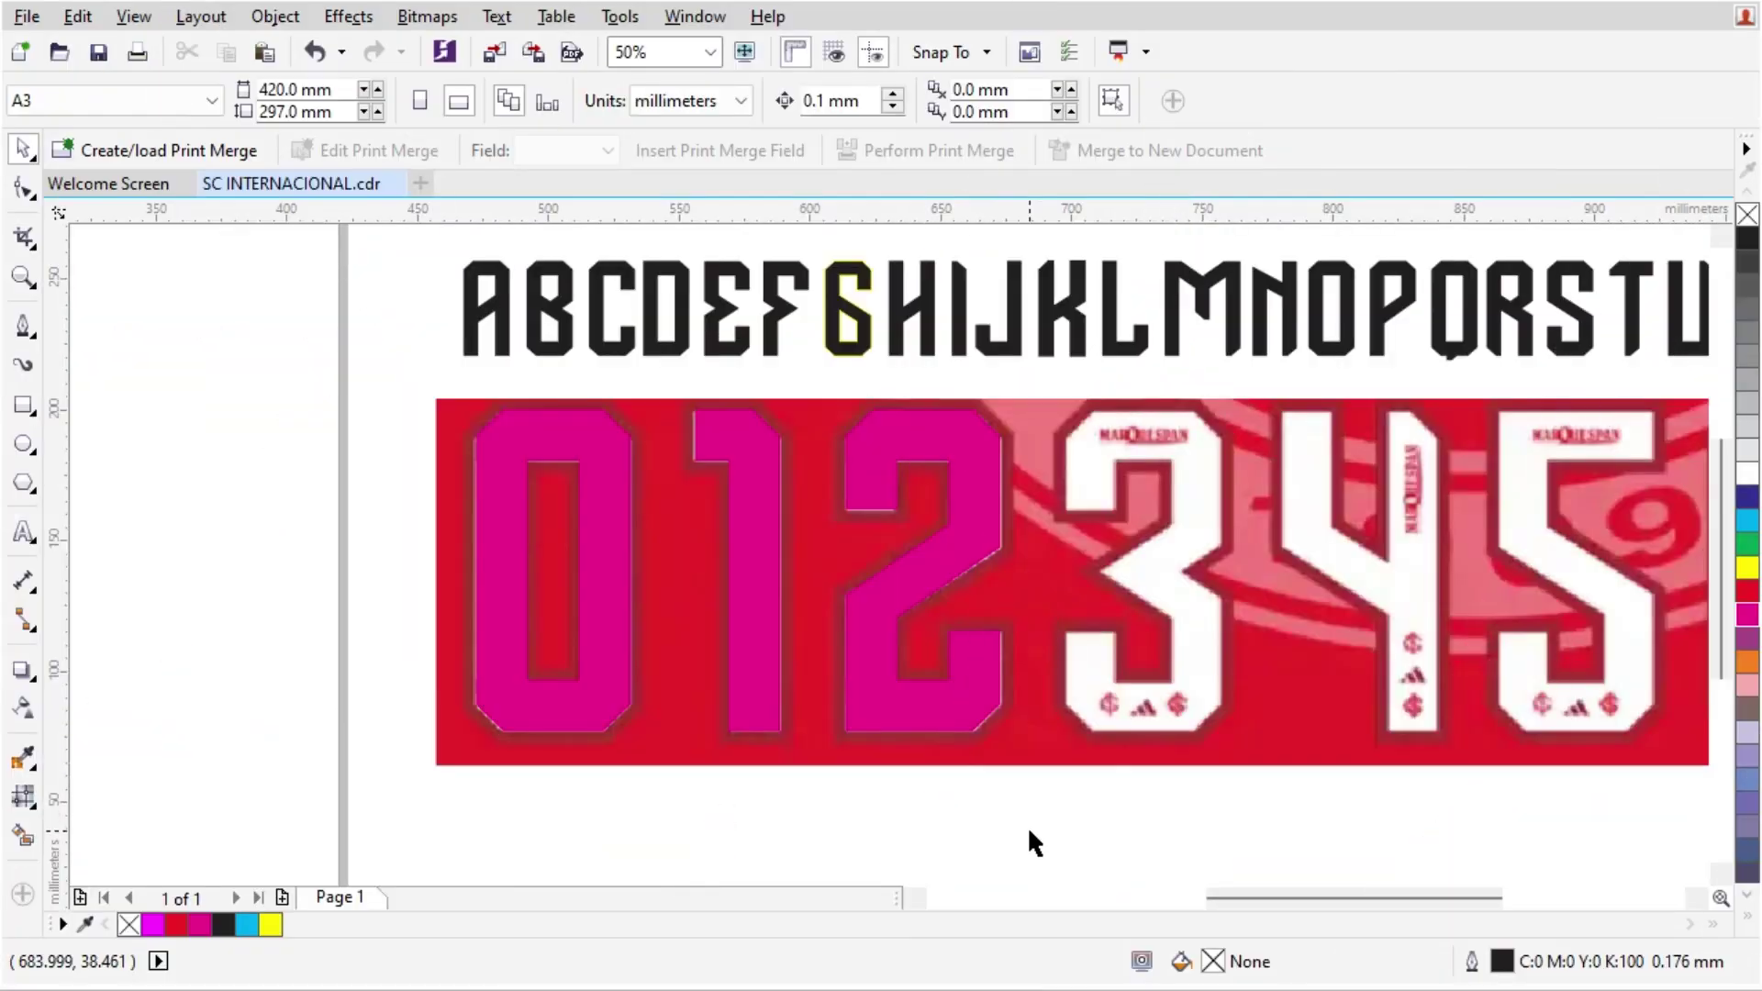
Step: Duplicate all pieces of the digit 2 and place the copy over the reference digit 3
{"action": "scroll", "coordinate": [1022, 554], "scroll_direction": "up", "scroll_amount": 1}
{"action": "scroll", "coordinate": [850, 485], "scroll_direction": "down", "scroll_amount": 1}
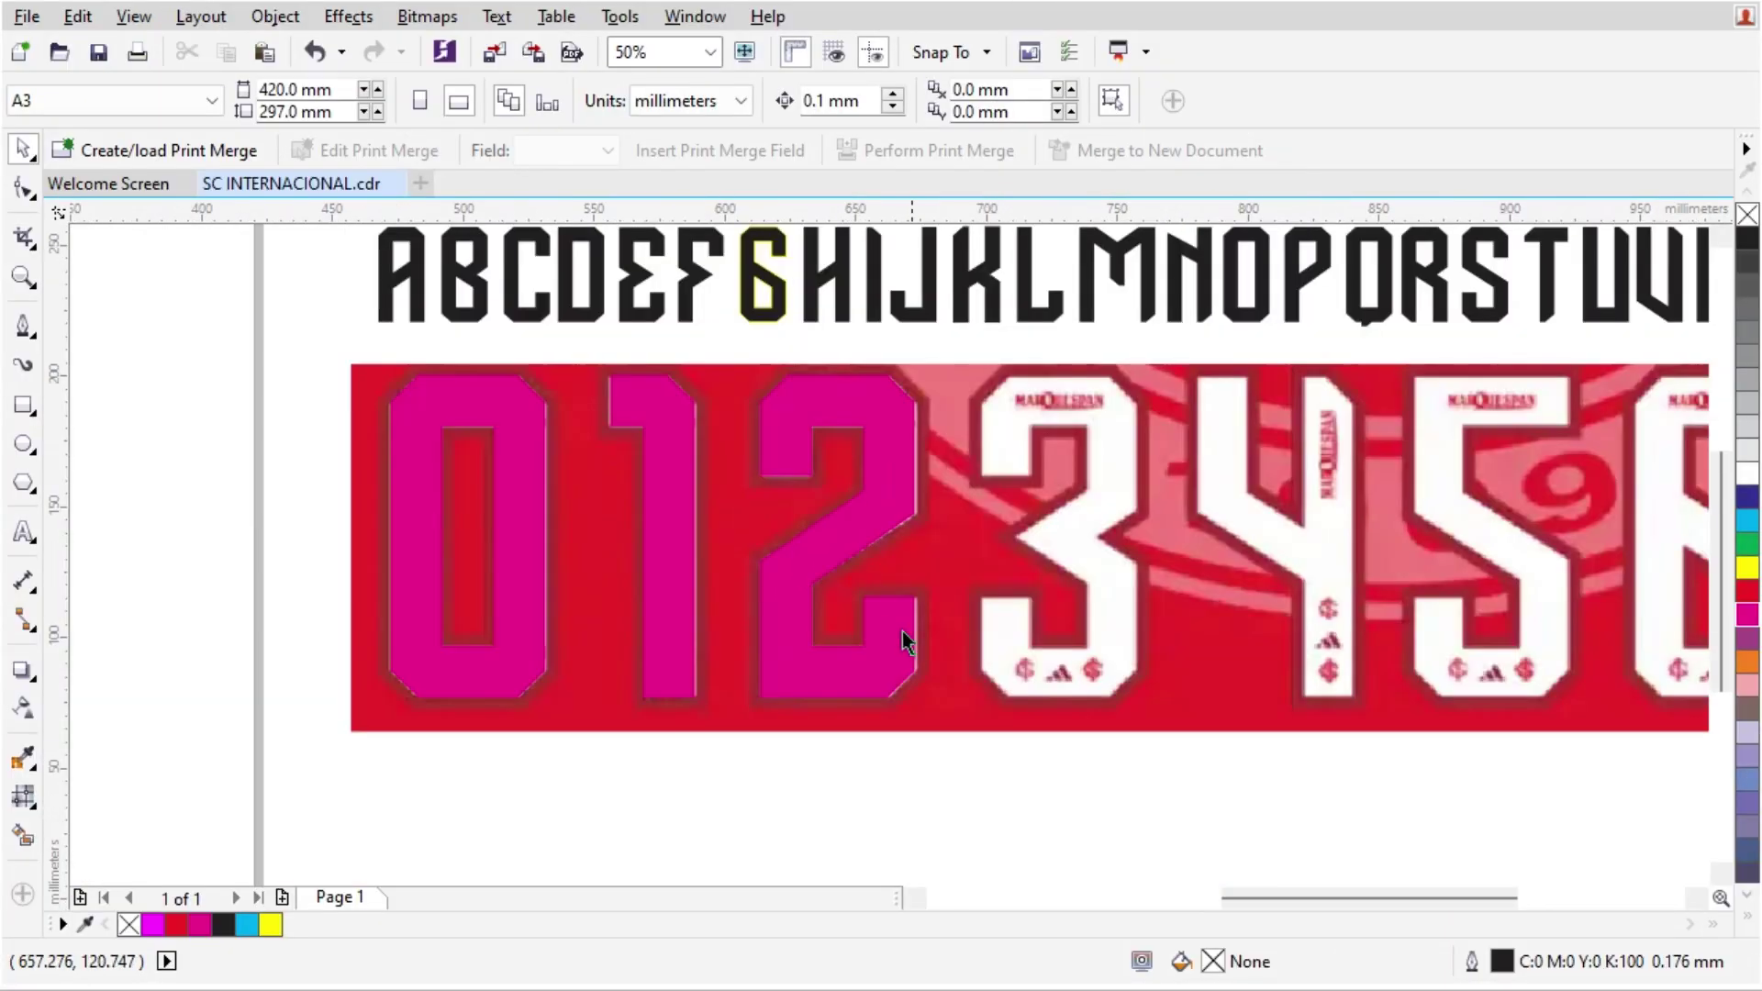
{"action": "mouse_move", "coordinate": [995, 807]}
{"action": "left_mouse_down"}
{"action": "mouse_move", "coordinate": [784, 433]}
{"action": "mouse_move", "coordinate": [701, 334]}
{"action": "mouse_move", "coordinate": [1124, 352]}
{"action": "left_mouse_up"}
{"action": "scroll", "coordinate": [1019, 434], "scroll_direction": "up", "scroll_amount": 1}
{"action": "scroll", "coordinate": [1097, 561], "scroll_direction": "down", "scroll_amount": 1}
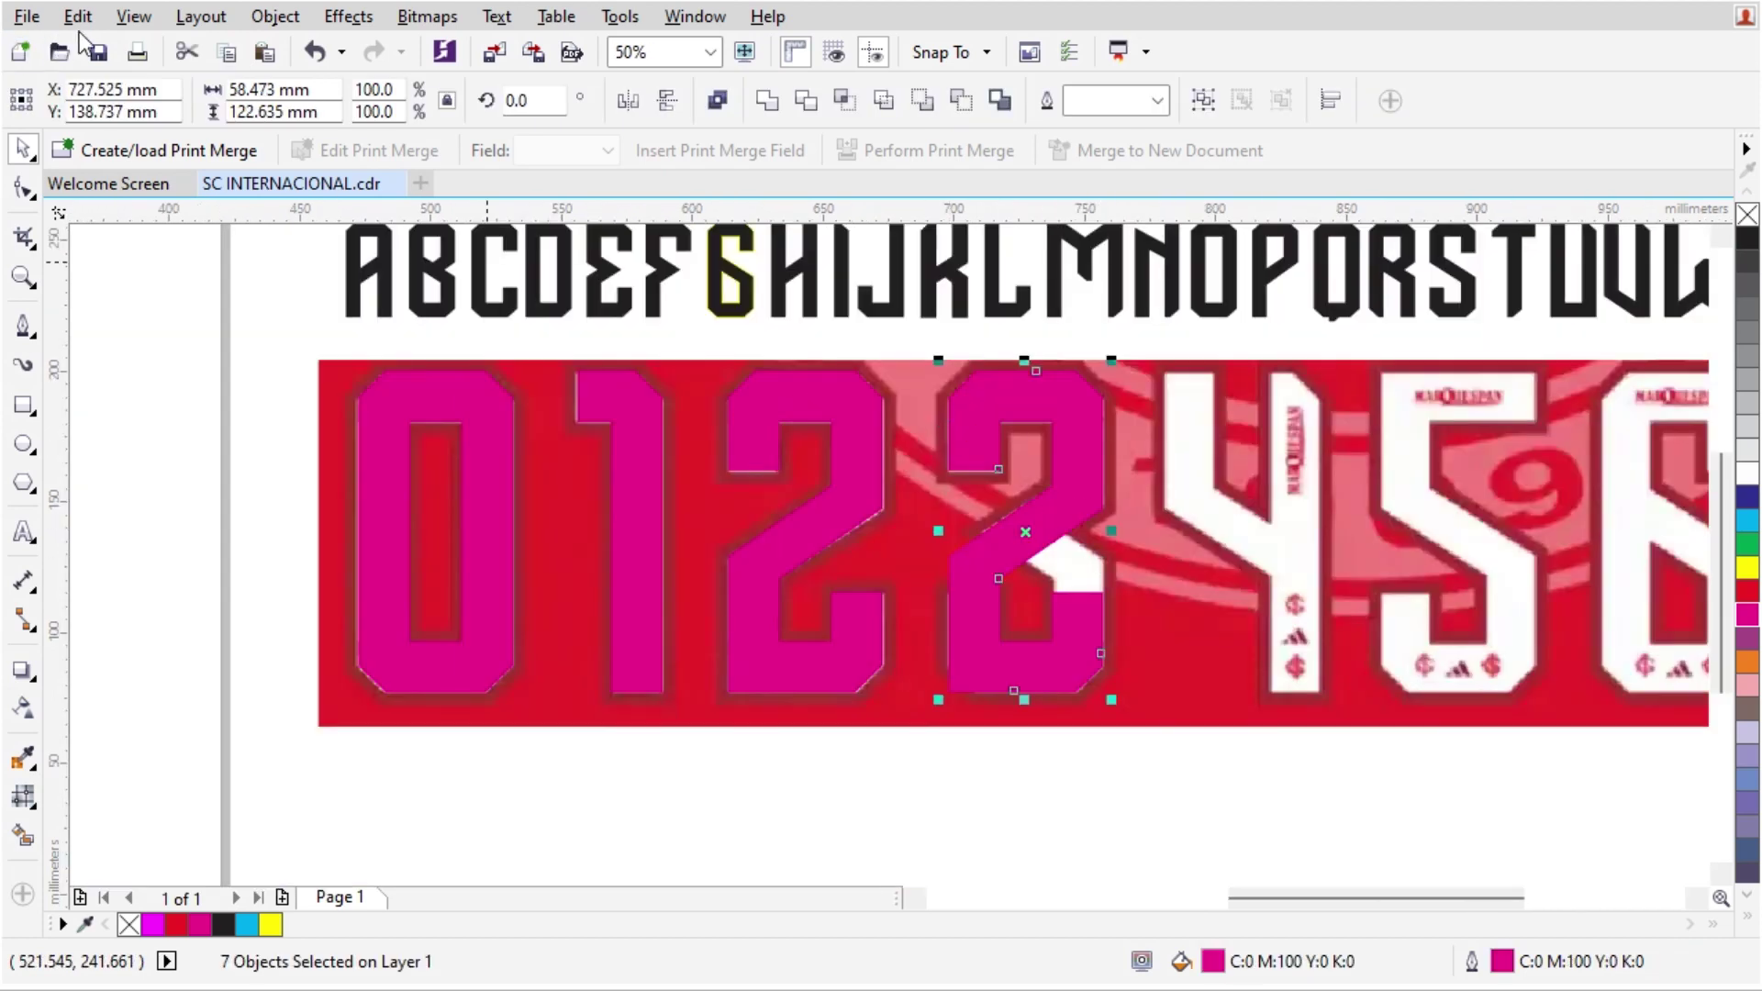
Step: Switch to Wireframe view and delete the lower-left stem piece of the copied 2 over the digit 3
{"action": "left_click", "coordinate": [133, 16]}
{"action": "left_click", "coordinate": [177, 74]}
{"action": "scroll", "coordinate": [1027, 555], "scroll_direction": "up", "scroll_amount": 1}
{"action": "left_click", "coordinate": [1027, 555]}
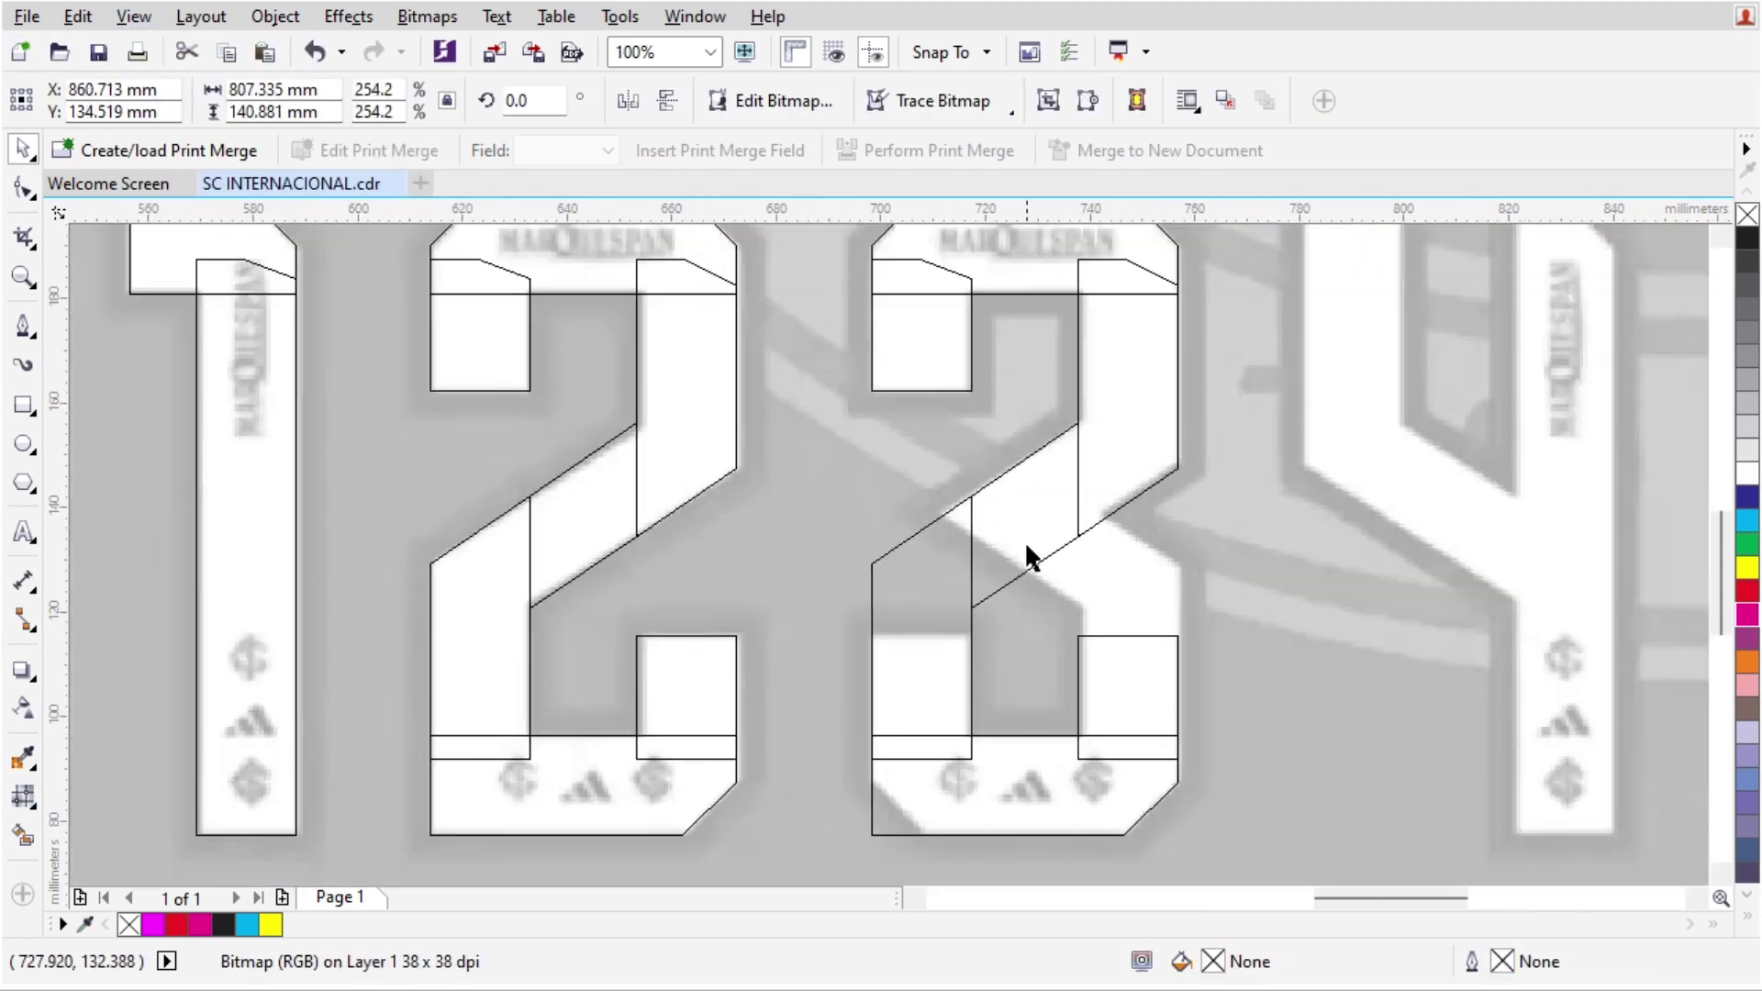
{"action": "left_click", "coordinate": [943, 555]}
{"action": "key", "text": "Delete"}
Step: Duplicate the middle diagonal piece over the 3 and mirror the copy horizontally, aligned to the reference's lower slanted edge
{"action": "left_click", "coordinate": [1027, 539]}
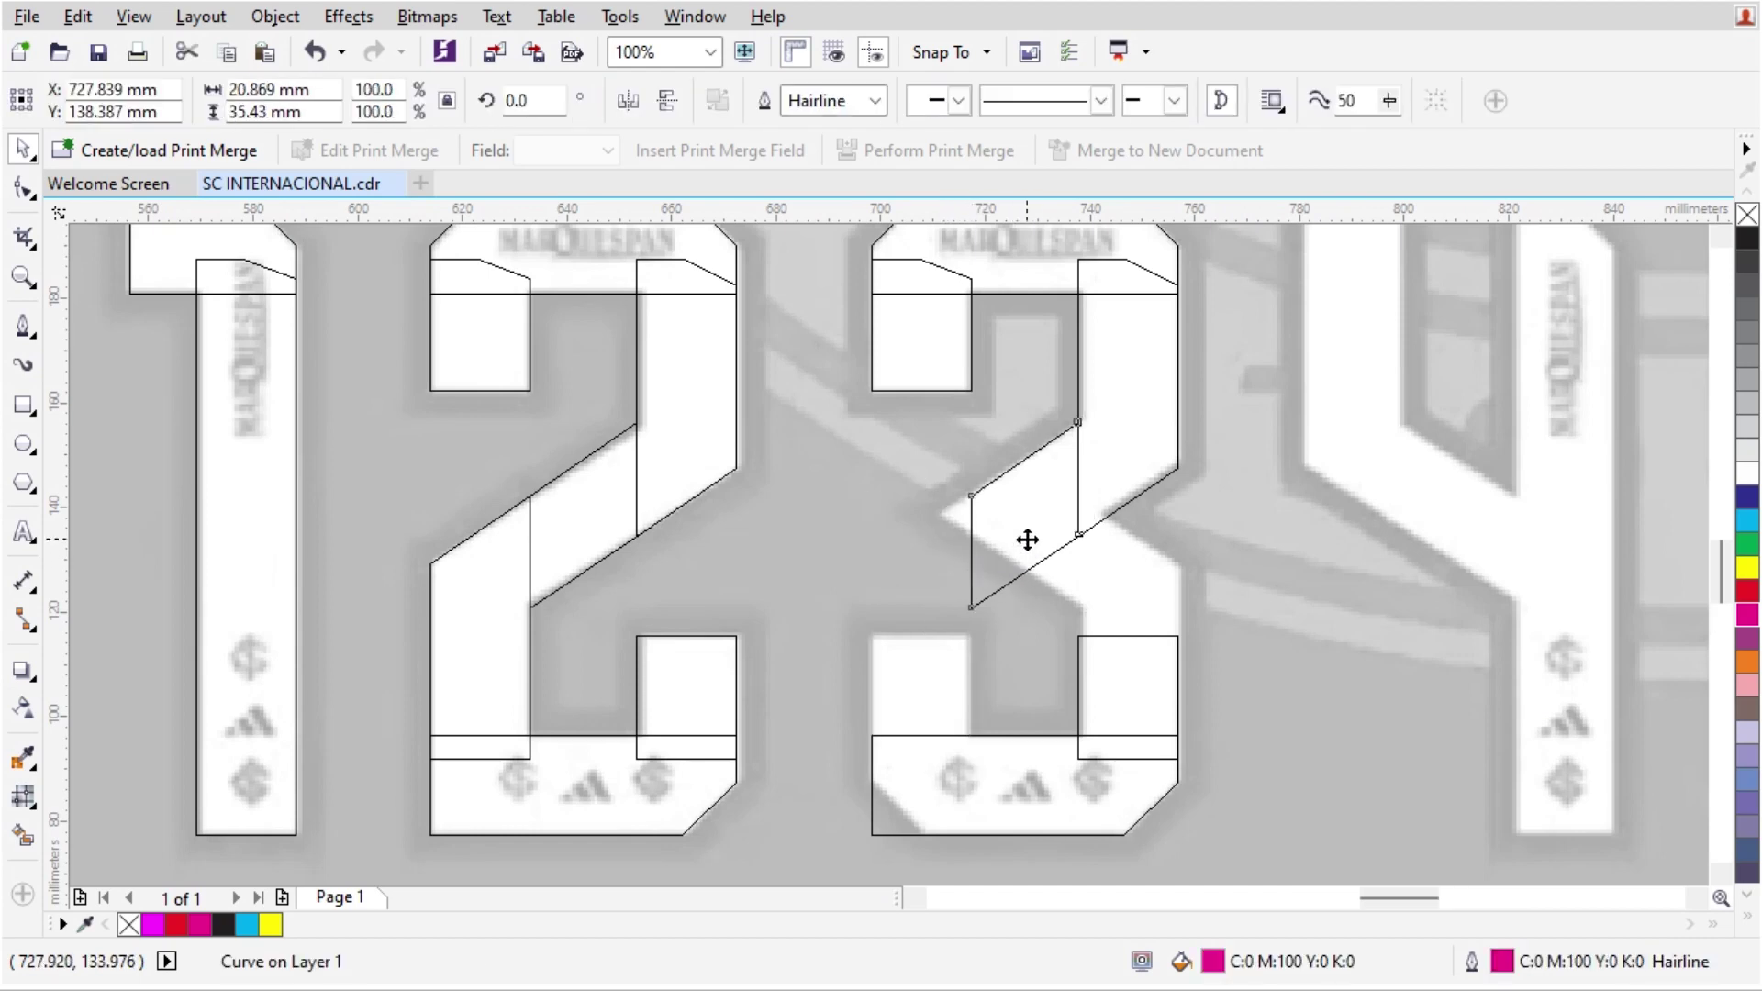
{"action": "scroll", "coordinate": [1027, 540], "scroll_direction": "up", "scroll_amount": 1}
{"action": "left_click_drag", "start_coordinate": [1026, 539], "coordinate": [1079, 545]}
{"action": "right_click", "coordinate": [1019, 584]}
{"action": "left_click", "coordinate": [629, 103]}
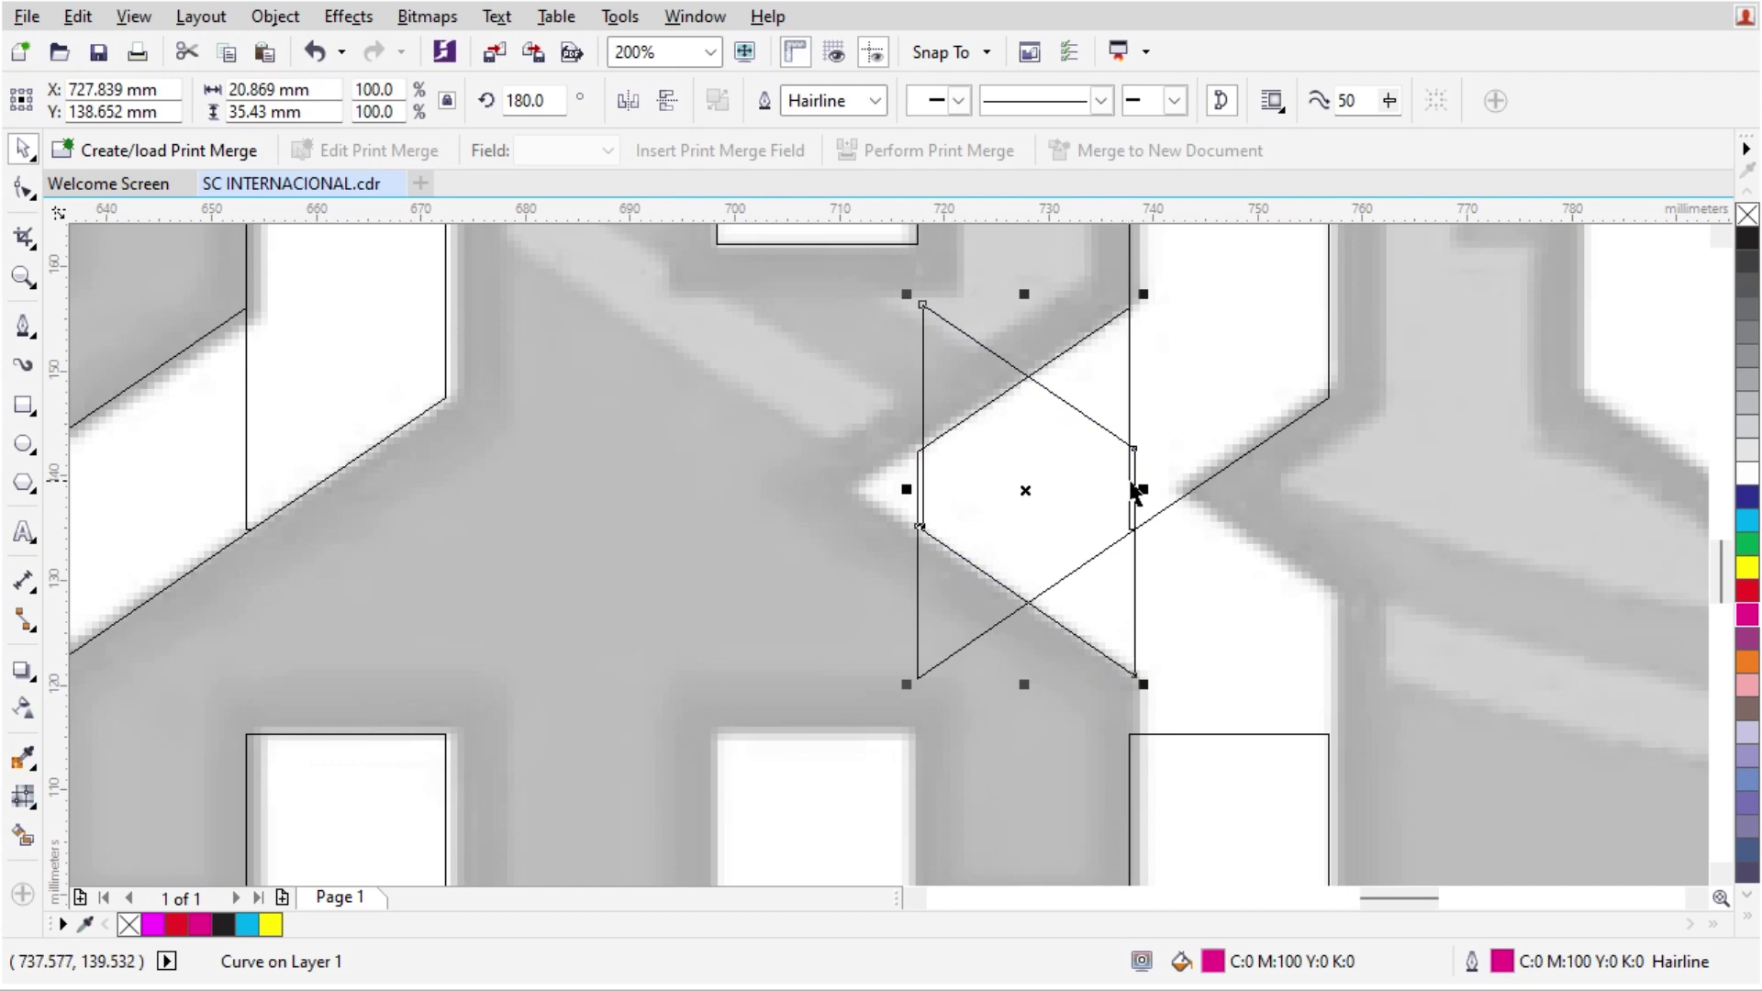
Step: Reshape the mirrored diagonal by removing its surplus left node and extending its ends past the 3's right stem and left tip
{"action": "scroll", "coordinate": [1111, 498], "scroll_direction": "up", "scroll_amount": 1}
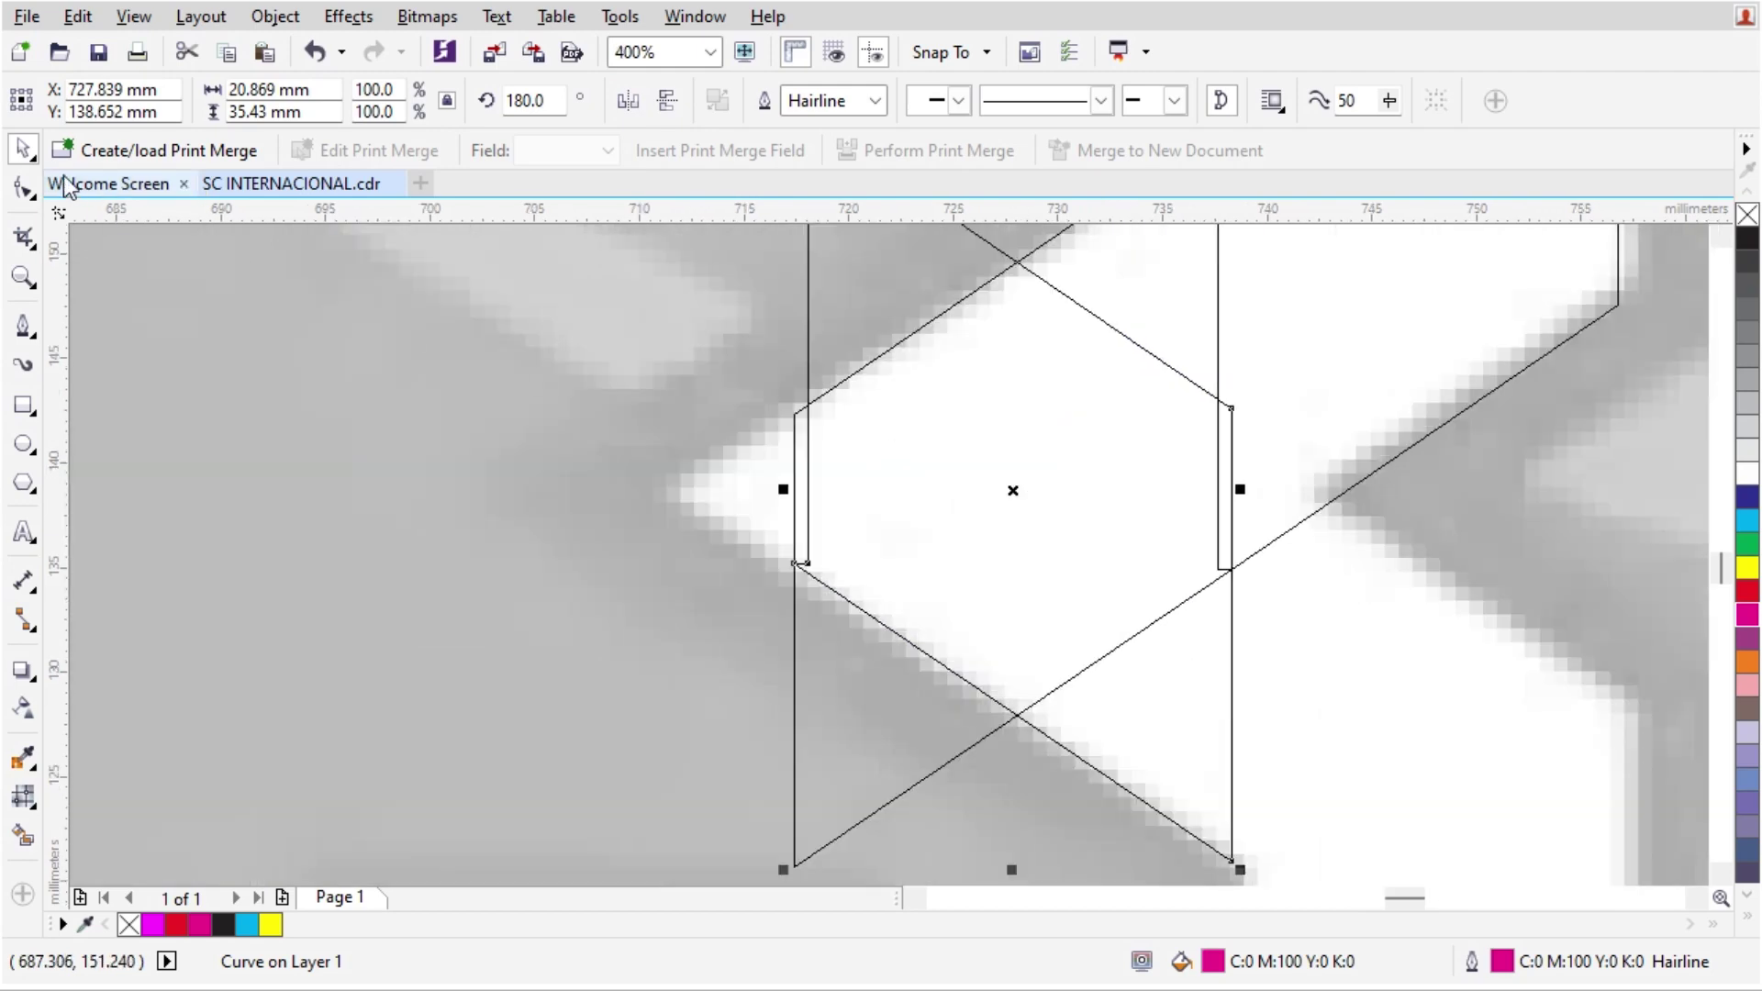
{"action": "left_click", "coordinate": [23, 187]}
{"action": "scroll", "coordinate": [1222, 410], "scroll_direction": "down", "scroll_amount": 1}
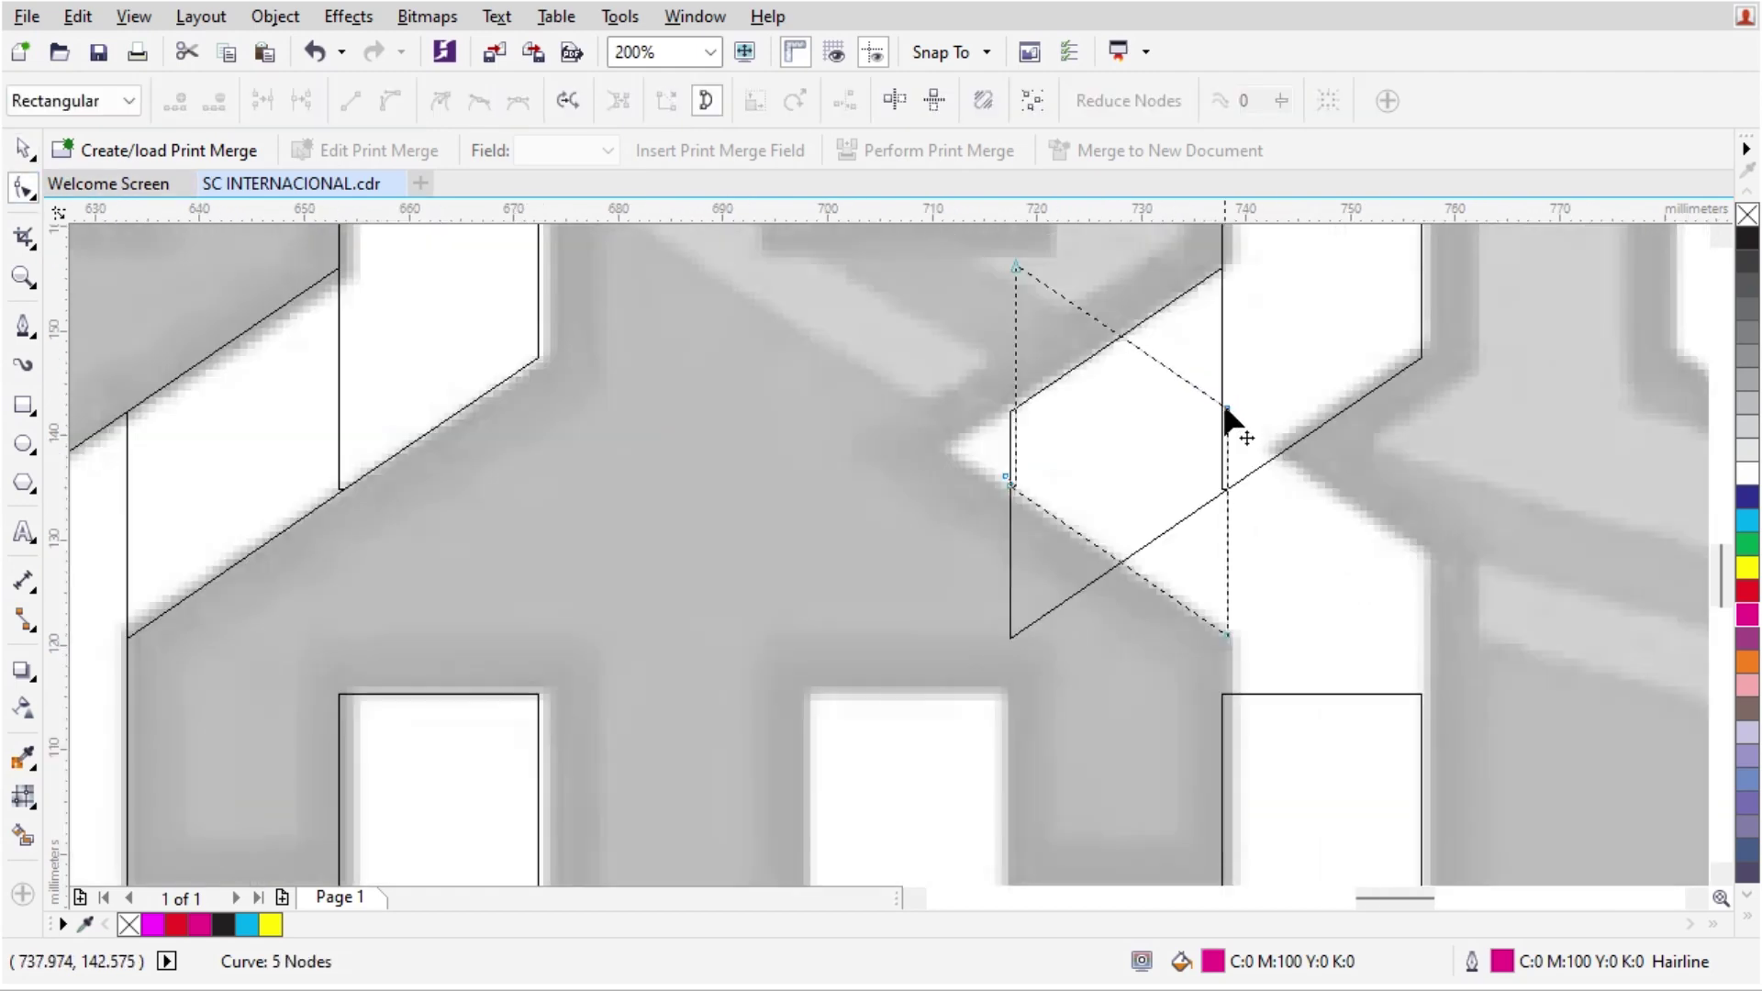
{"action": "left_click_drag", "start_coordinate": [1225, 405], "coordinate": [1545, 621]}
{"action": "left_click_drag", "start_coordinate": [1543, 622], "coordinate": [1543, 621]}
{"action": "scroll", "coordinate": [1013, 479], "scroll_direction": "up", "scroll_amount": 1}
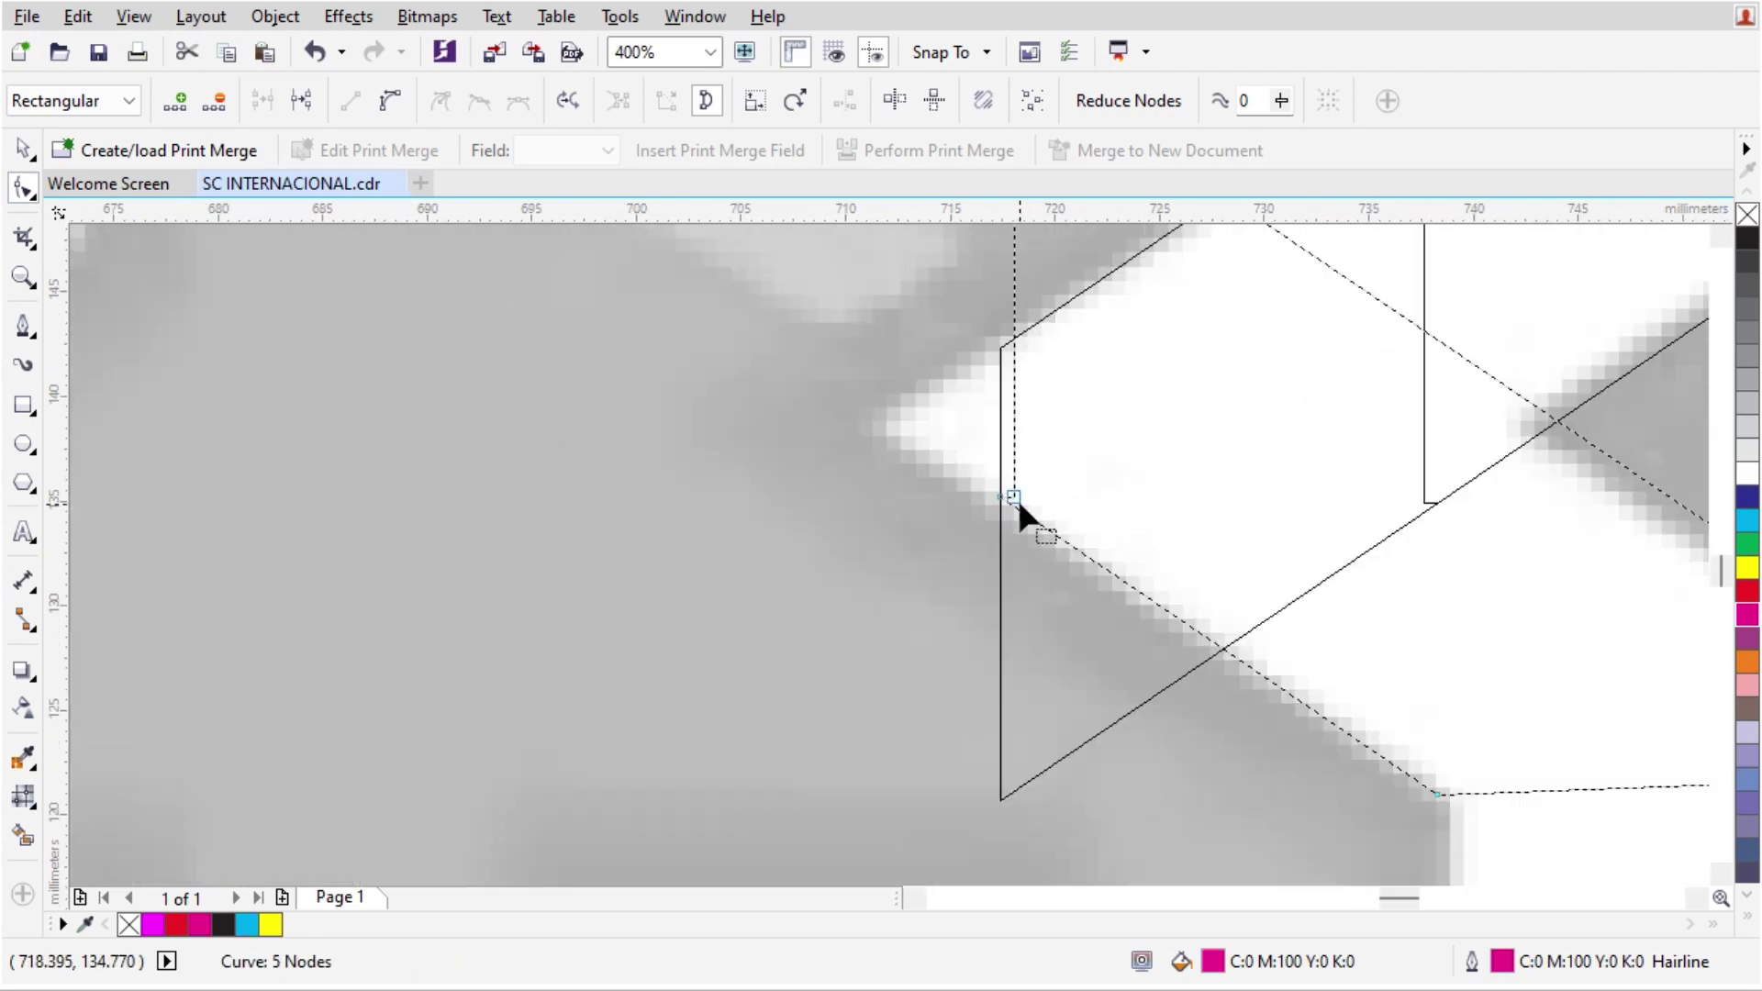
{"action": "key", "text": "Delete"}
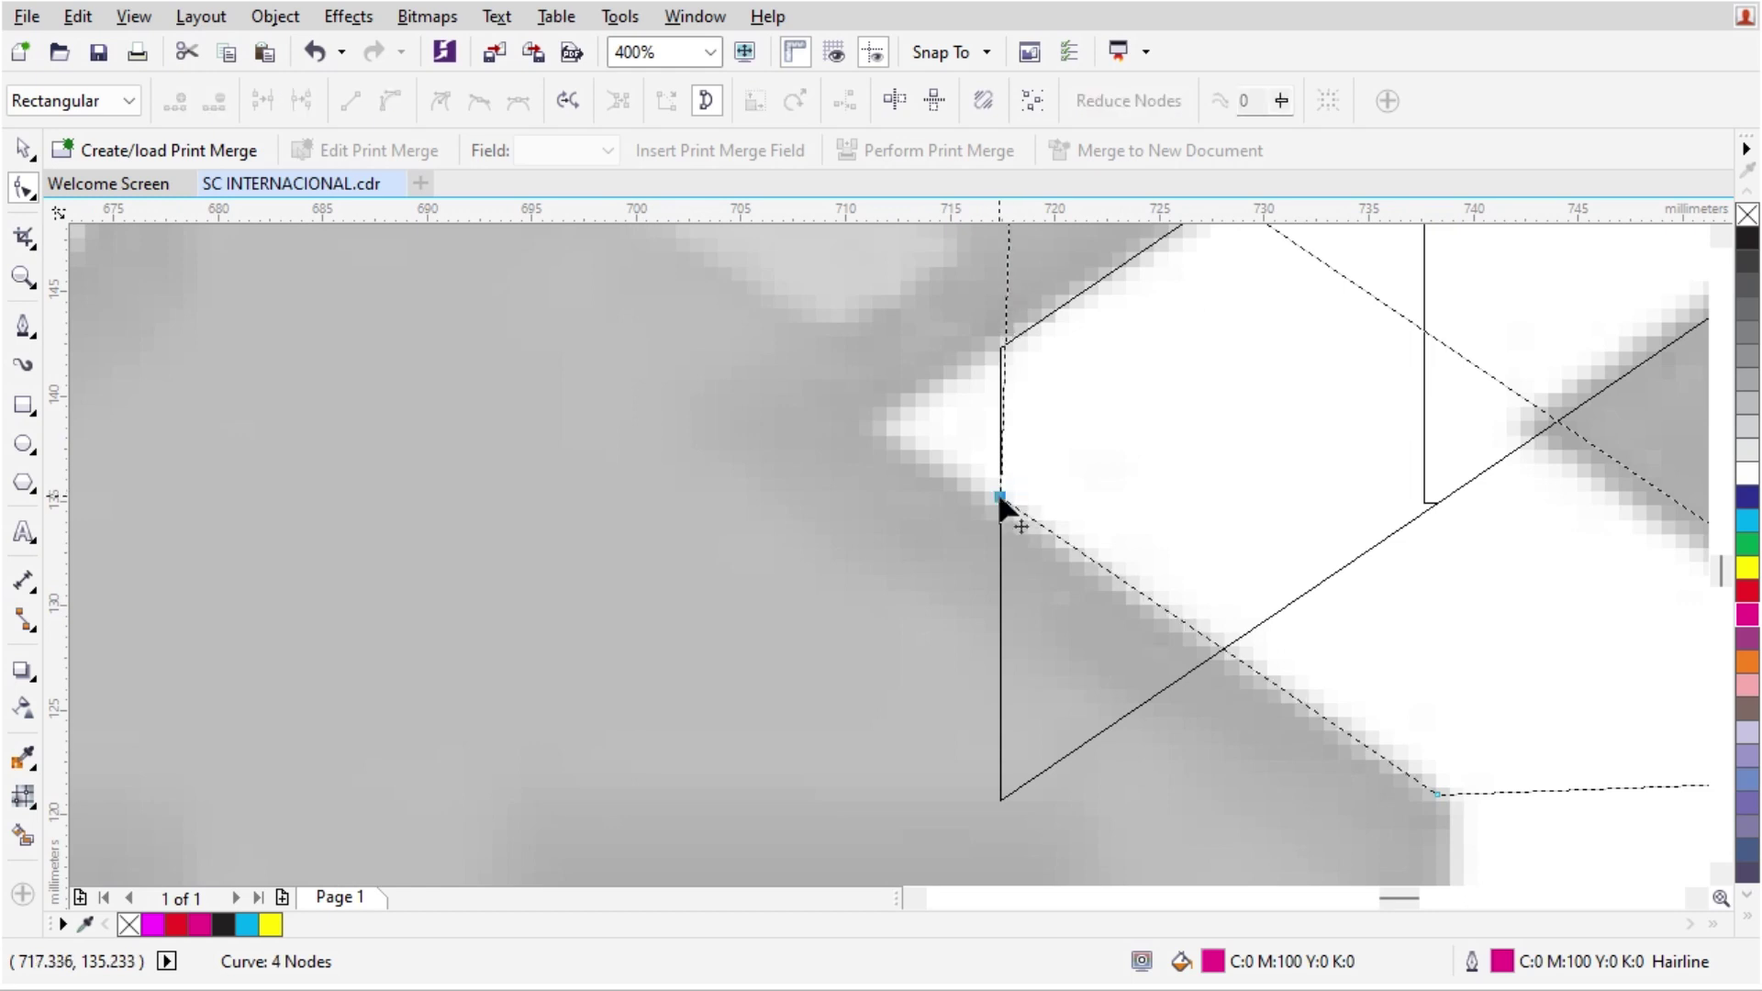
{"action": "left_click_drag", "start_coordinate": [998, 496], "coordinate": [787, 351]}
Step: Extend the original diagonal down-left by moving its upper-left node past the left tip of the 3's middle
{"action": "left_click", "coordinate": [998, 367]}
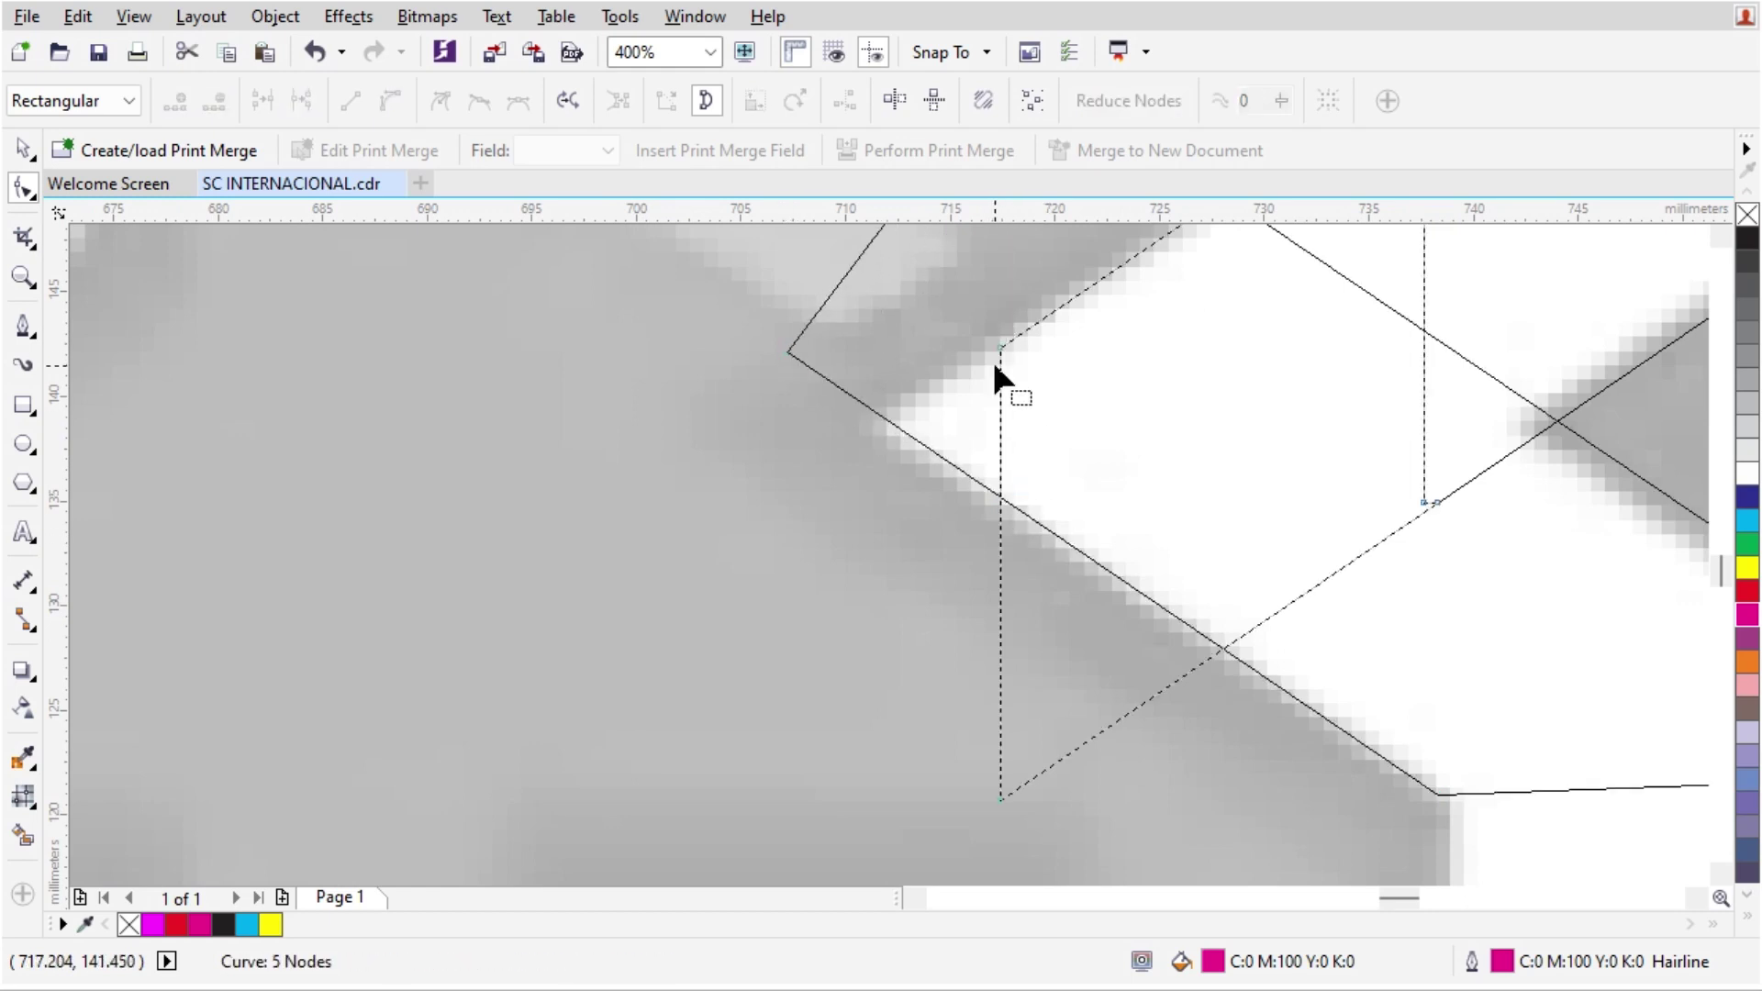
{"action": "left_click_drag", "start_coordinate": [1001, 349], "coordinate": [796, 487]}
{"action": "scroll", "coordinate": [1079, 459], "scroll_direction": "down", "scroll_amount": 1}
{"action": "key", "text": "space"}
{"action": "scroll", "coordinate": [1136, 493], "scroll_direction": "down", "scroll_amount": 1}
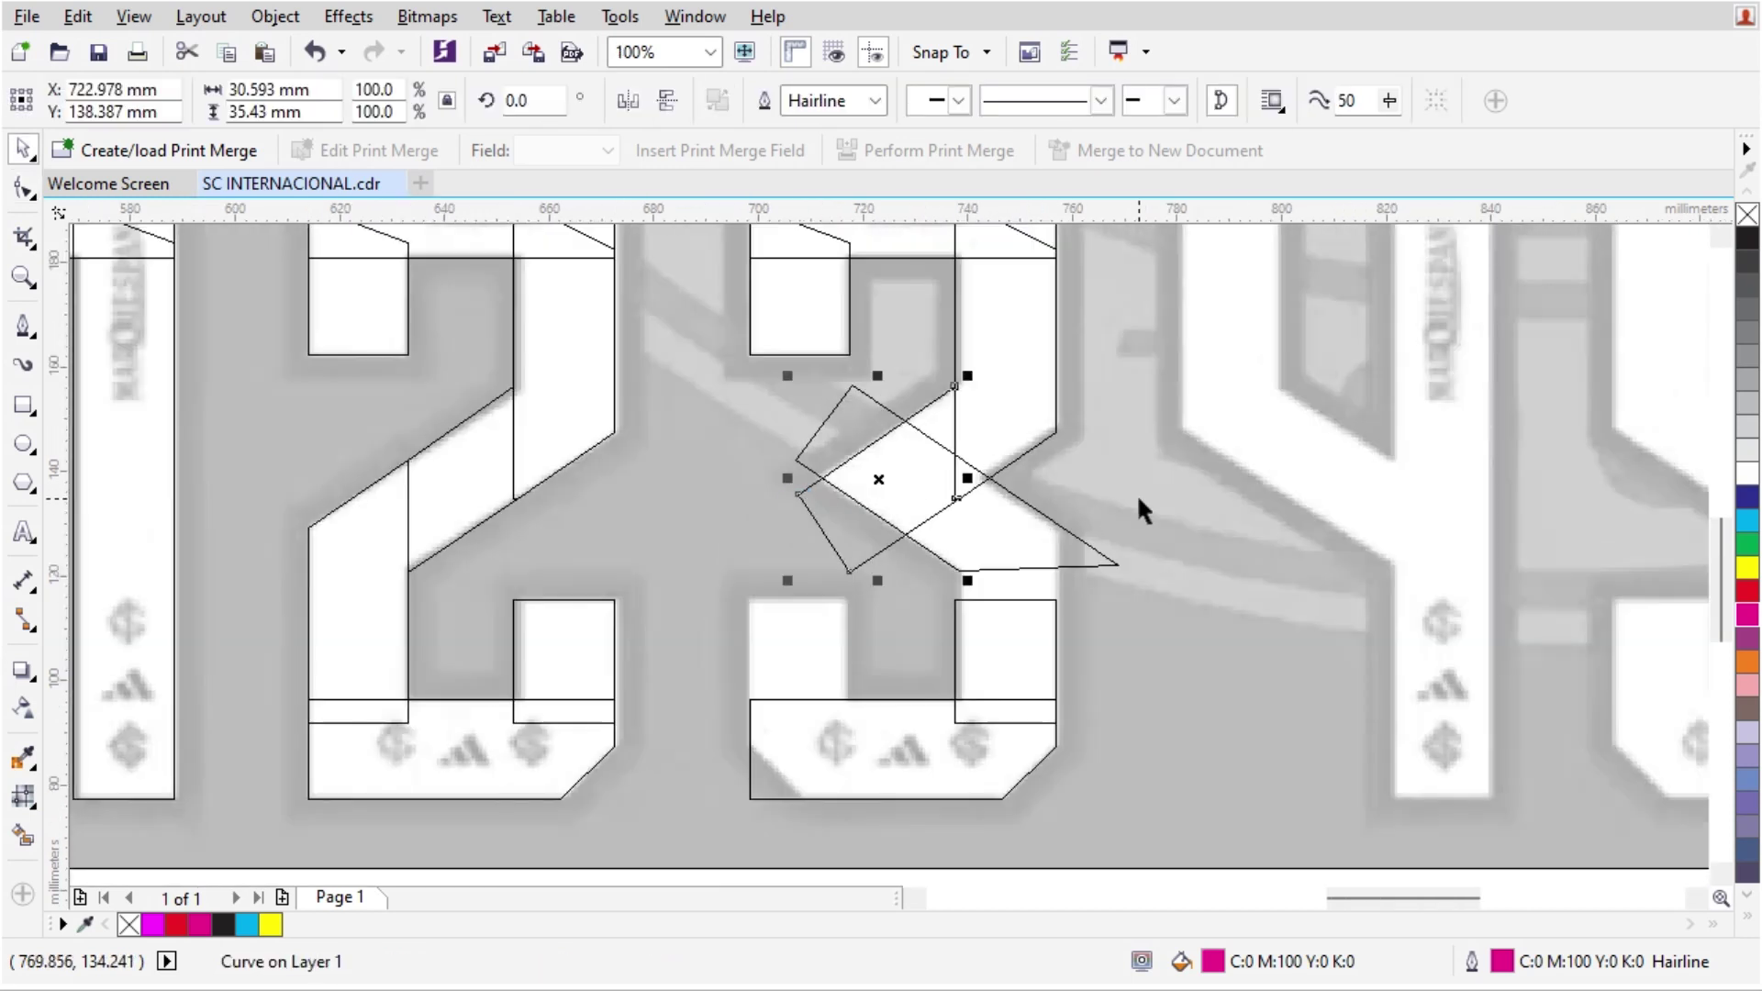
Step: Draw a rectangle about 19.1 by 17.6 mm extending the 3's lower-right stem up toward the mirrored diagonal
{"action": "left_click", "coordinate": [1034, 550]}
{"action": "scroll", "coordinate": [1033, 544], "scroll_direction": "up", "scroll_amount": 1}
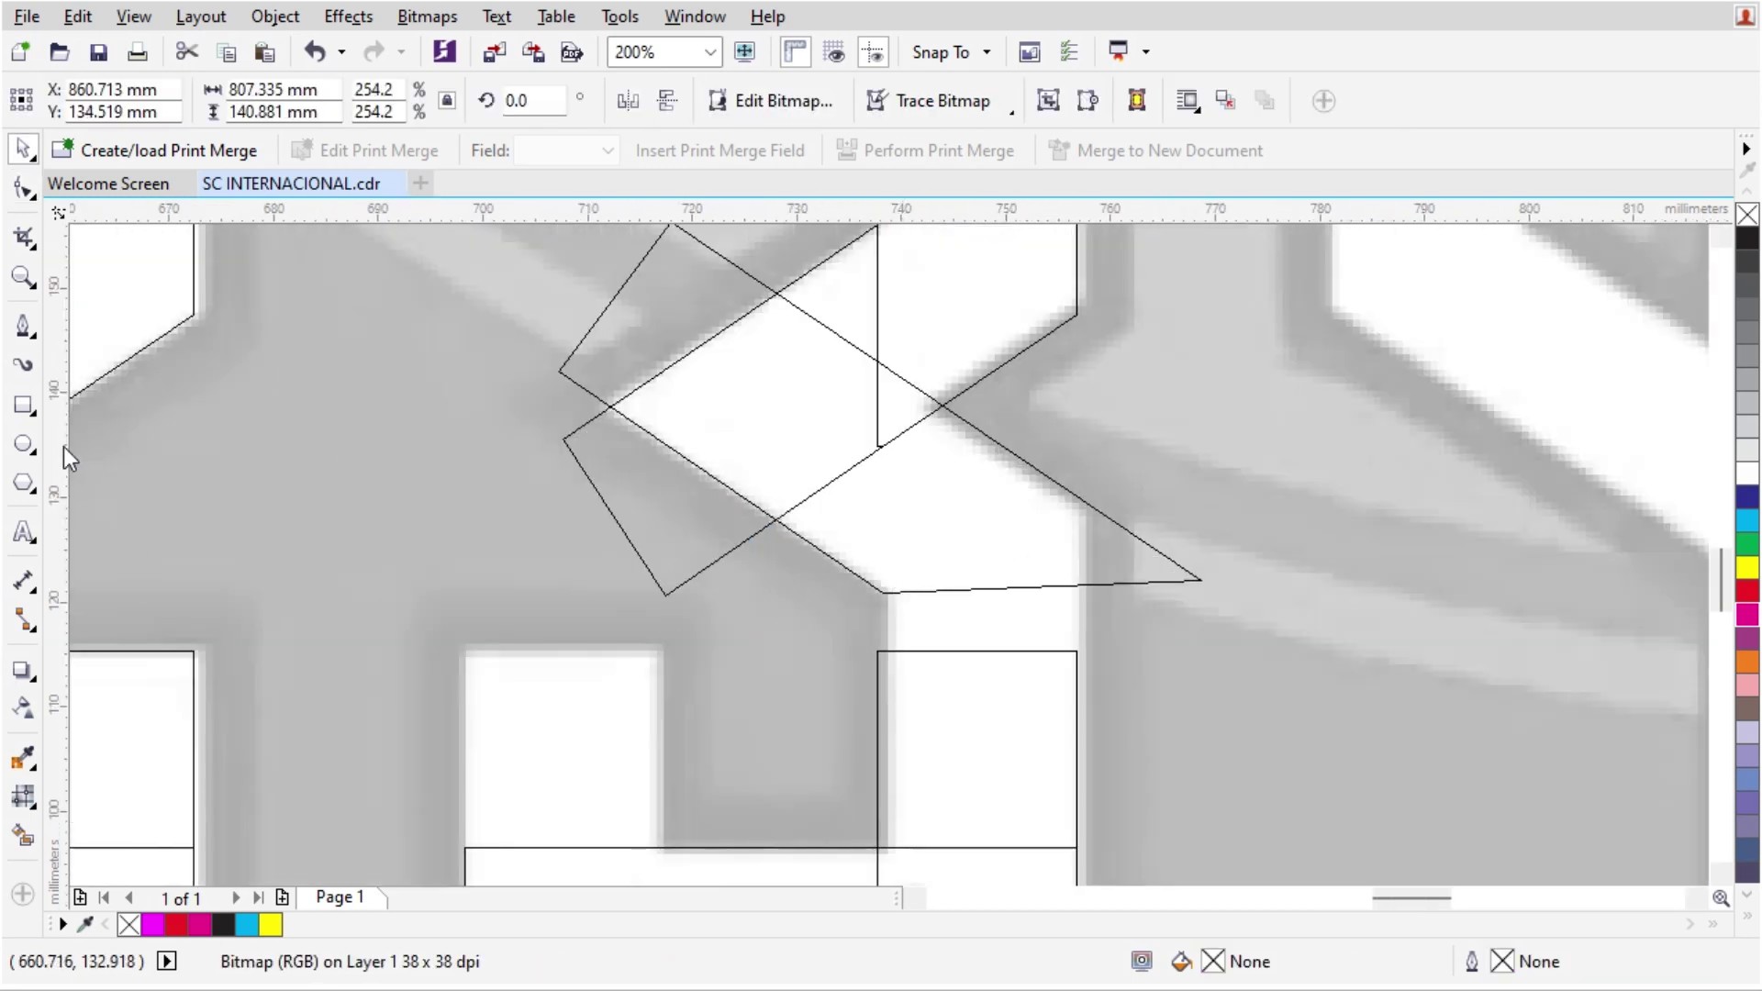
{"action": "key", "text": "F6"}
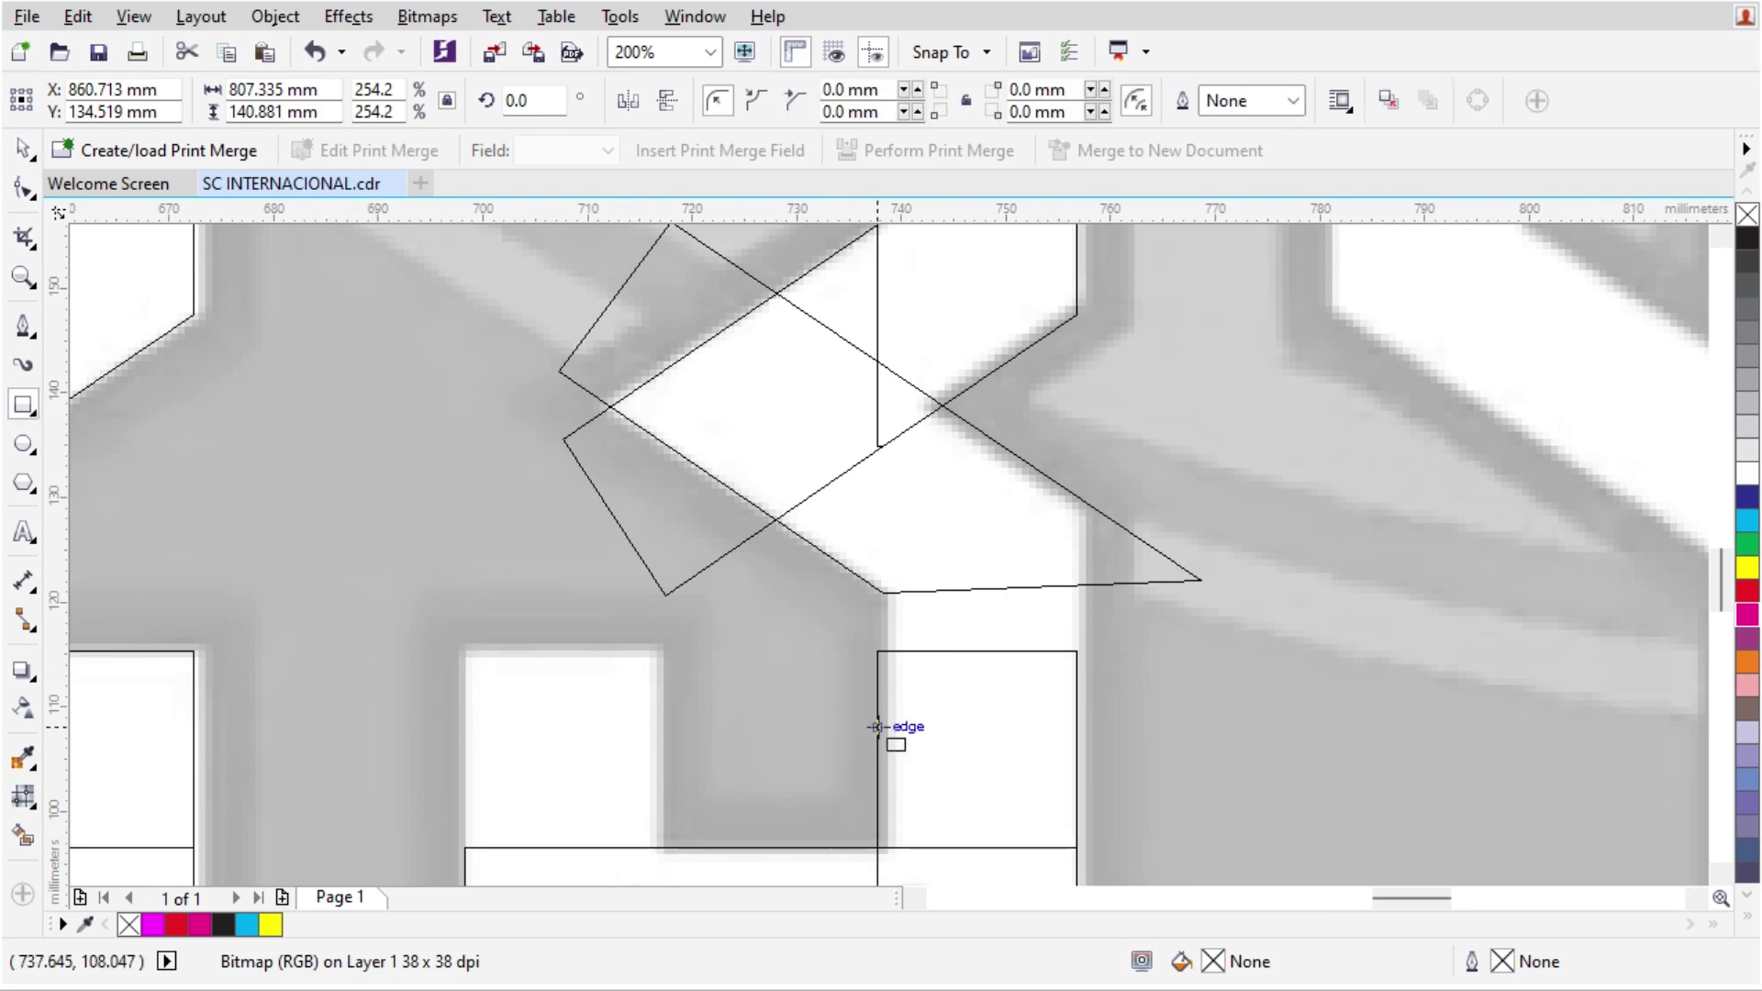
{"action": "left_click_drag", "start_coordinate": [878, 727], "coordinate": [1003, 529]}
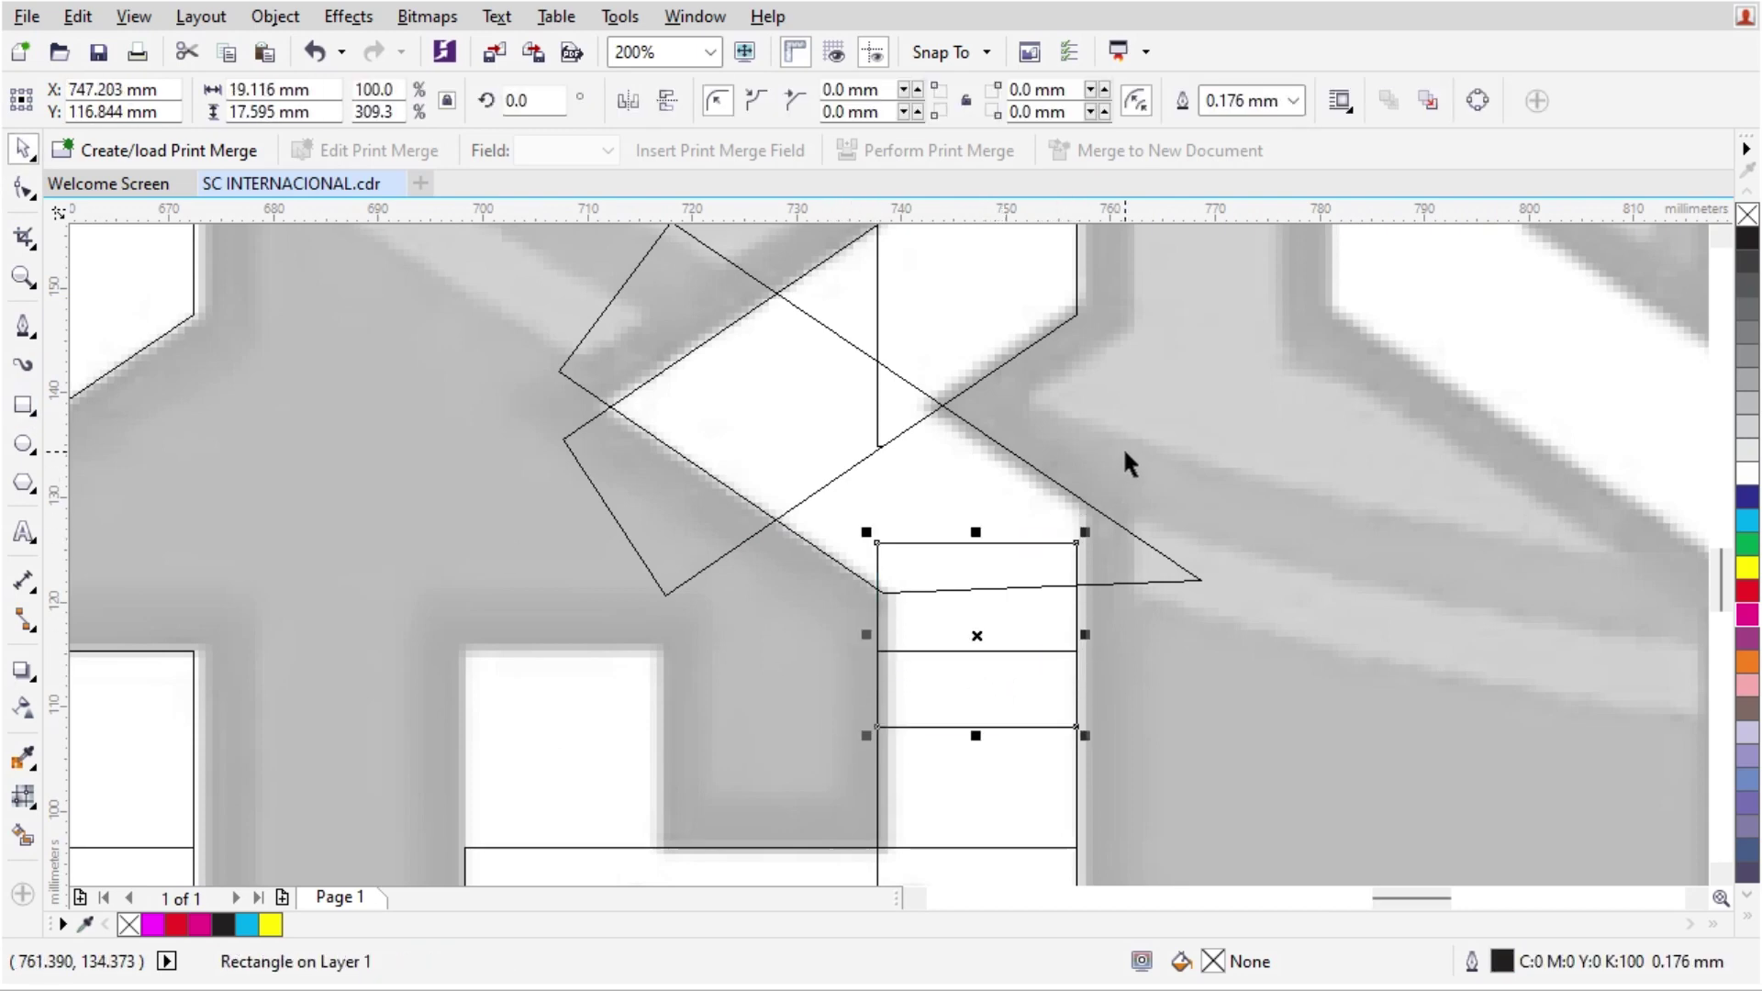
{"action": "left_click", "coordinate": [1121, 451]}
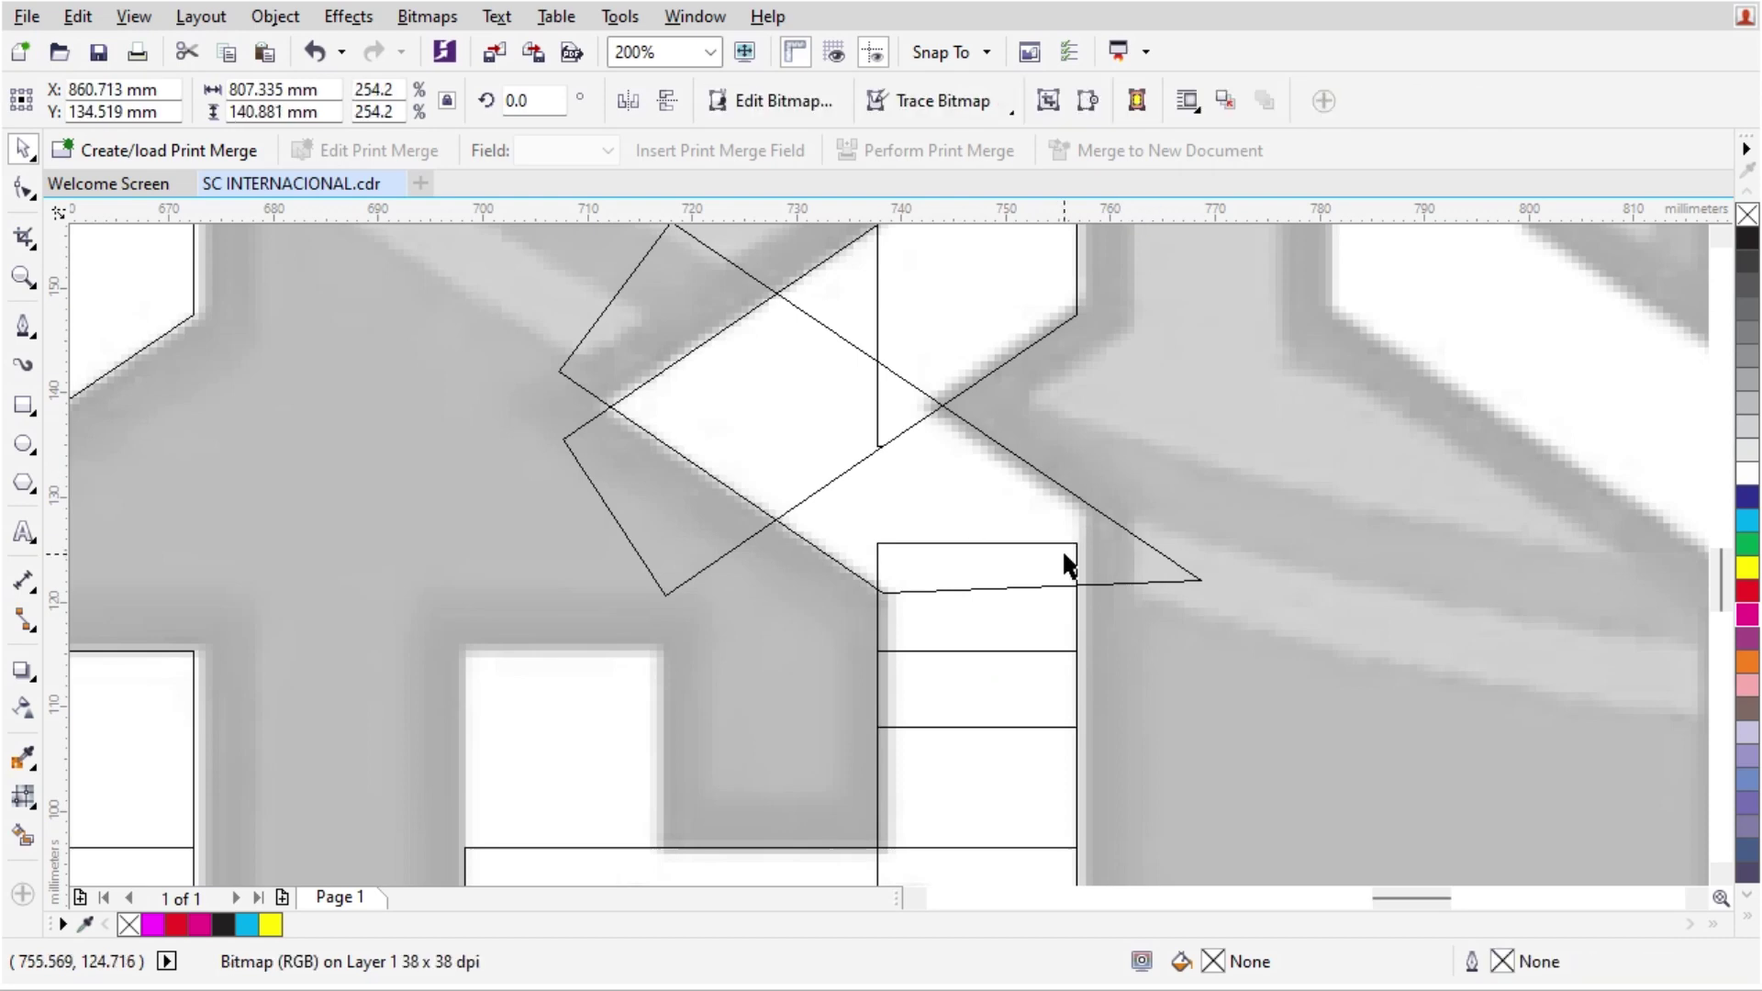
Step: Trim the mirrored diagonal's overhang with a rectangle about 18.7 by 16.6 mm drawn against the stem's right edge, and delete the rectangle
{"action": "key", "text": "F6"}
{"action": "mouse_move", "coordinate": [1077, 633]}
{"action": "left_mouse_down"}
{"action": "mouse_move", "coordinate": [1262, 495]}
{"action": "mouse_move", "coordinate": [1272, 461]}
{"action": "left_mouse_up"}
{"action": "key", "text": "space"}
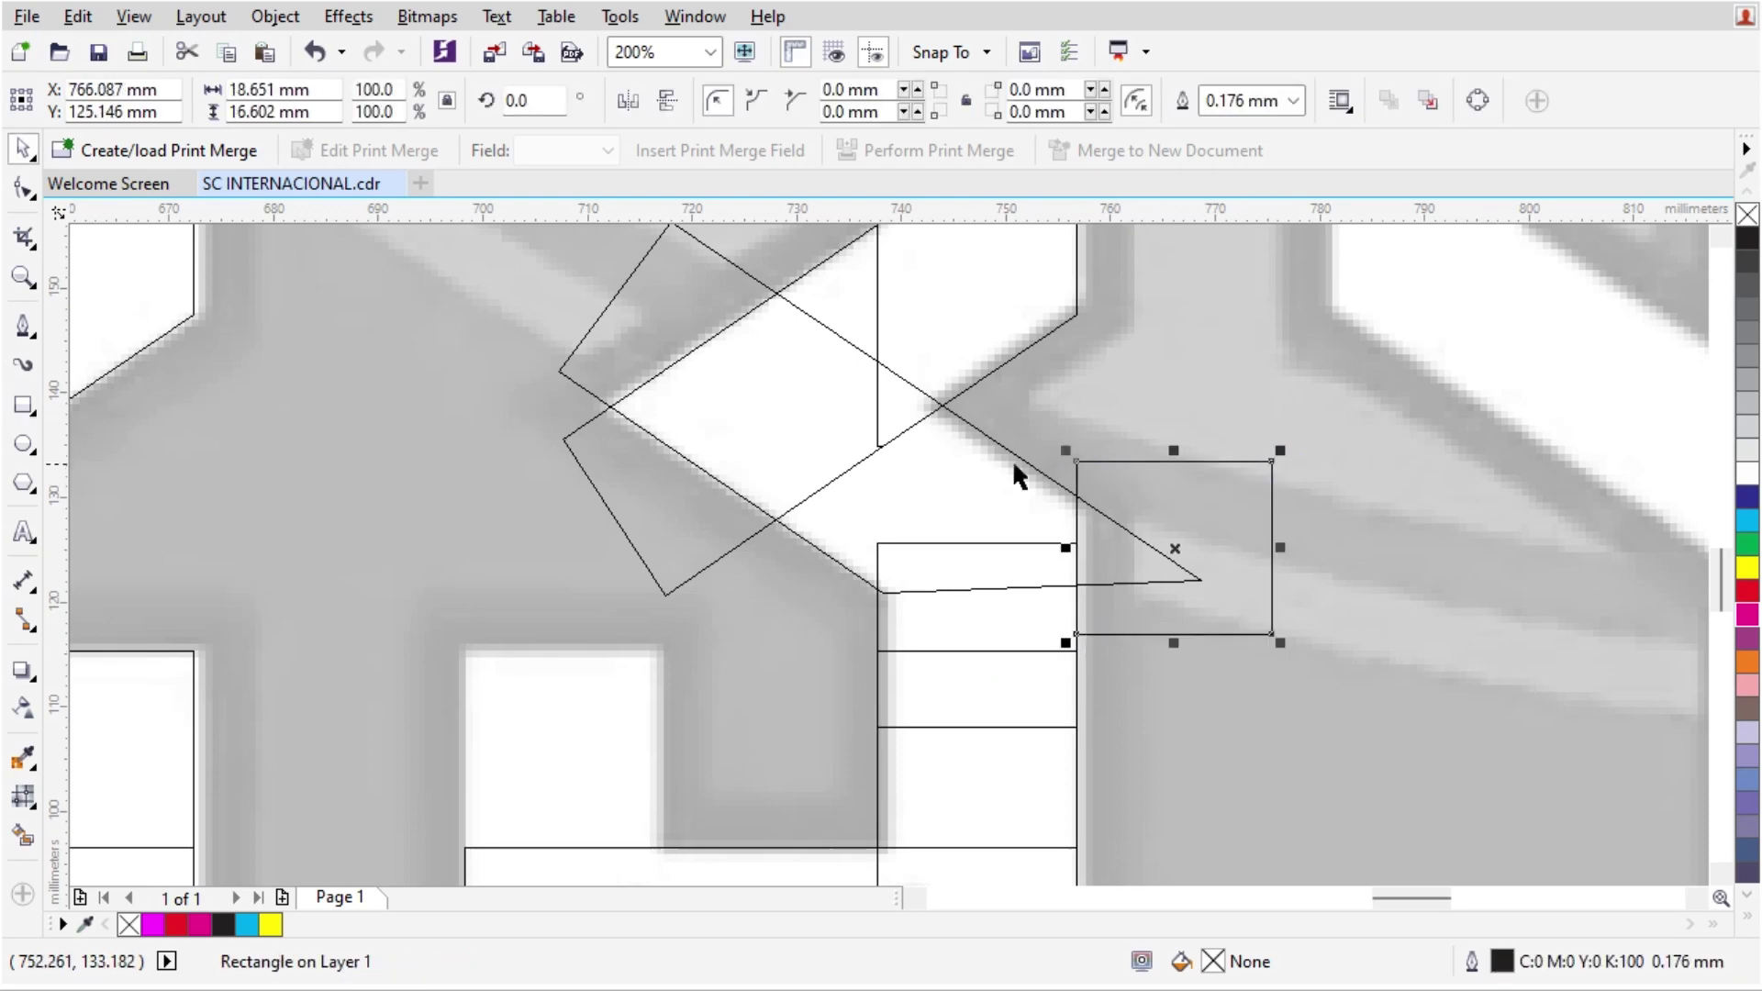
{"action": "left_click", "coordinate": [1012, 459], "text": "shift"}
{"action": "left_click", "coordinate": [812, 103]}
{"action": "left_click", "coordinate": [1182, 488]}
{"action": "key", "text": "Delete"}
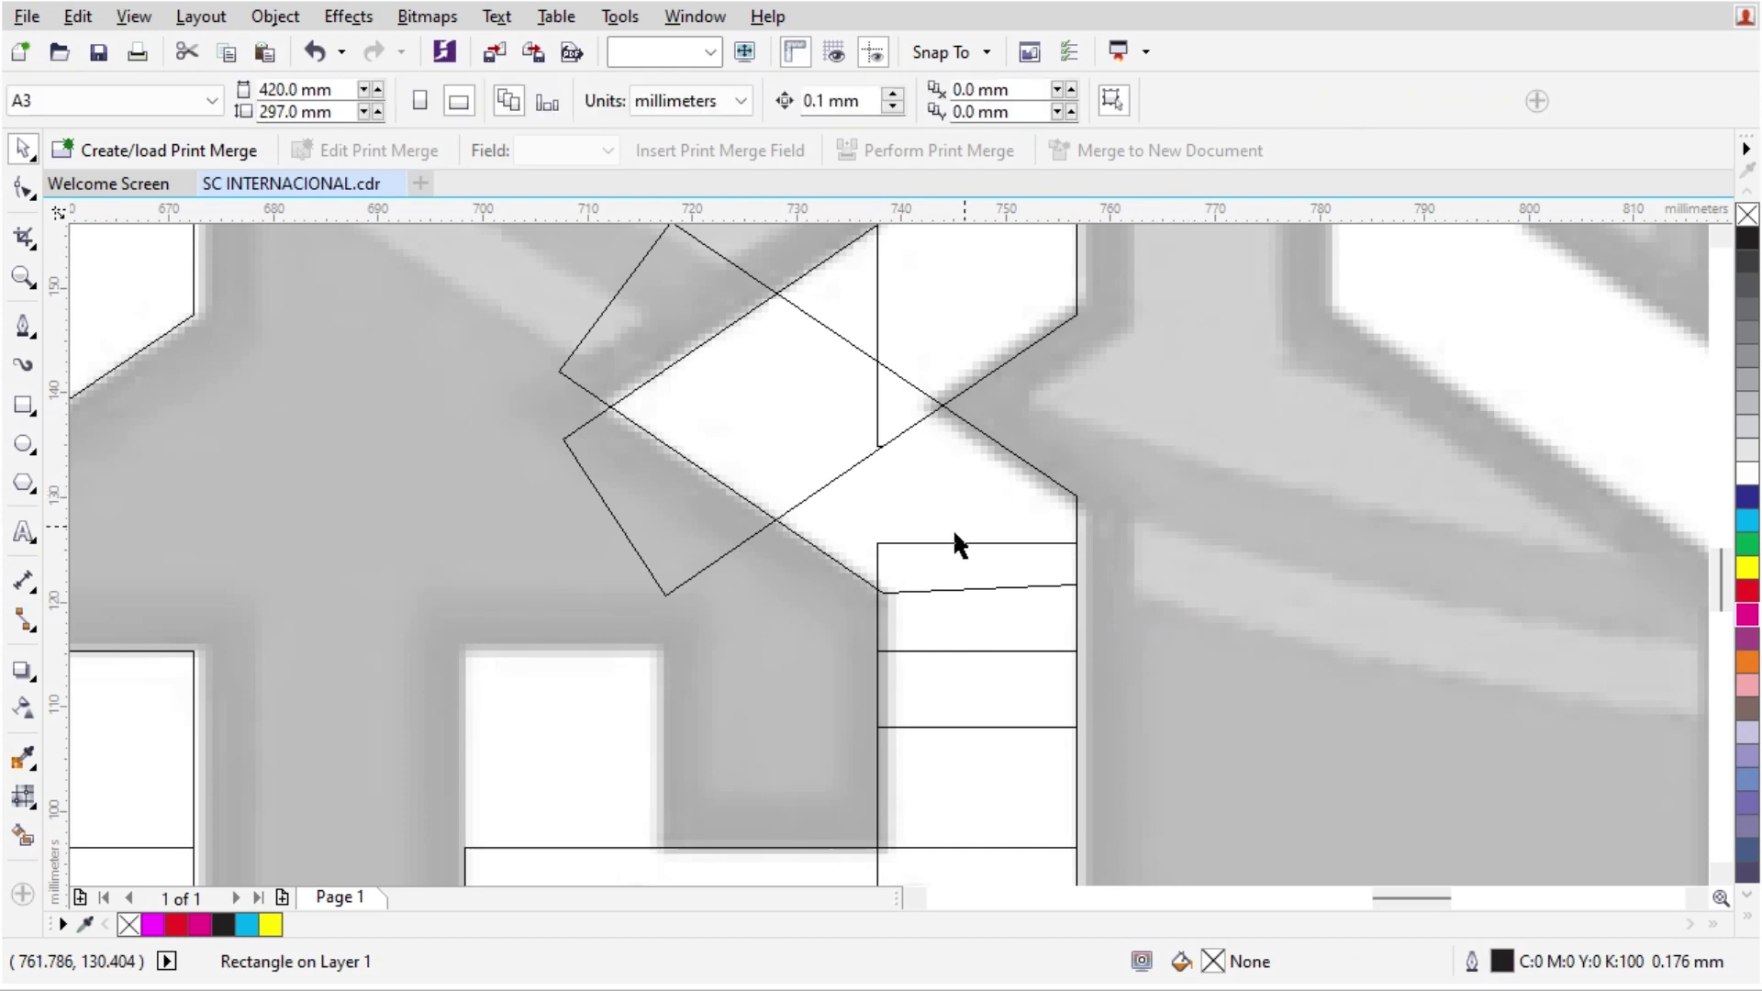
Step: Try a magenta Smart Fill on the crossed middle area of the 3 in Enhanced view, and undo the fill
{"action": "scroll", "coordinate": [975, 612], "scroll_direction": "down", "scroll_amount": 1}
{"action": "scroll", "coordinate": [991, 428], "scroll_direction": "up", "scroll_amount": 1}
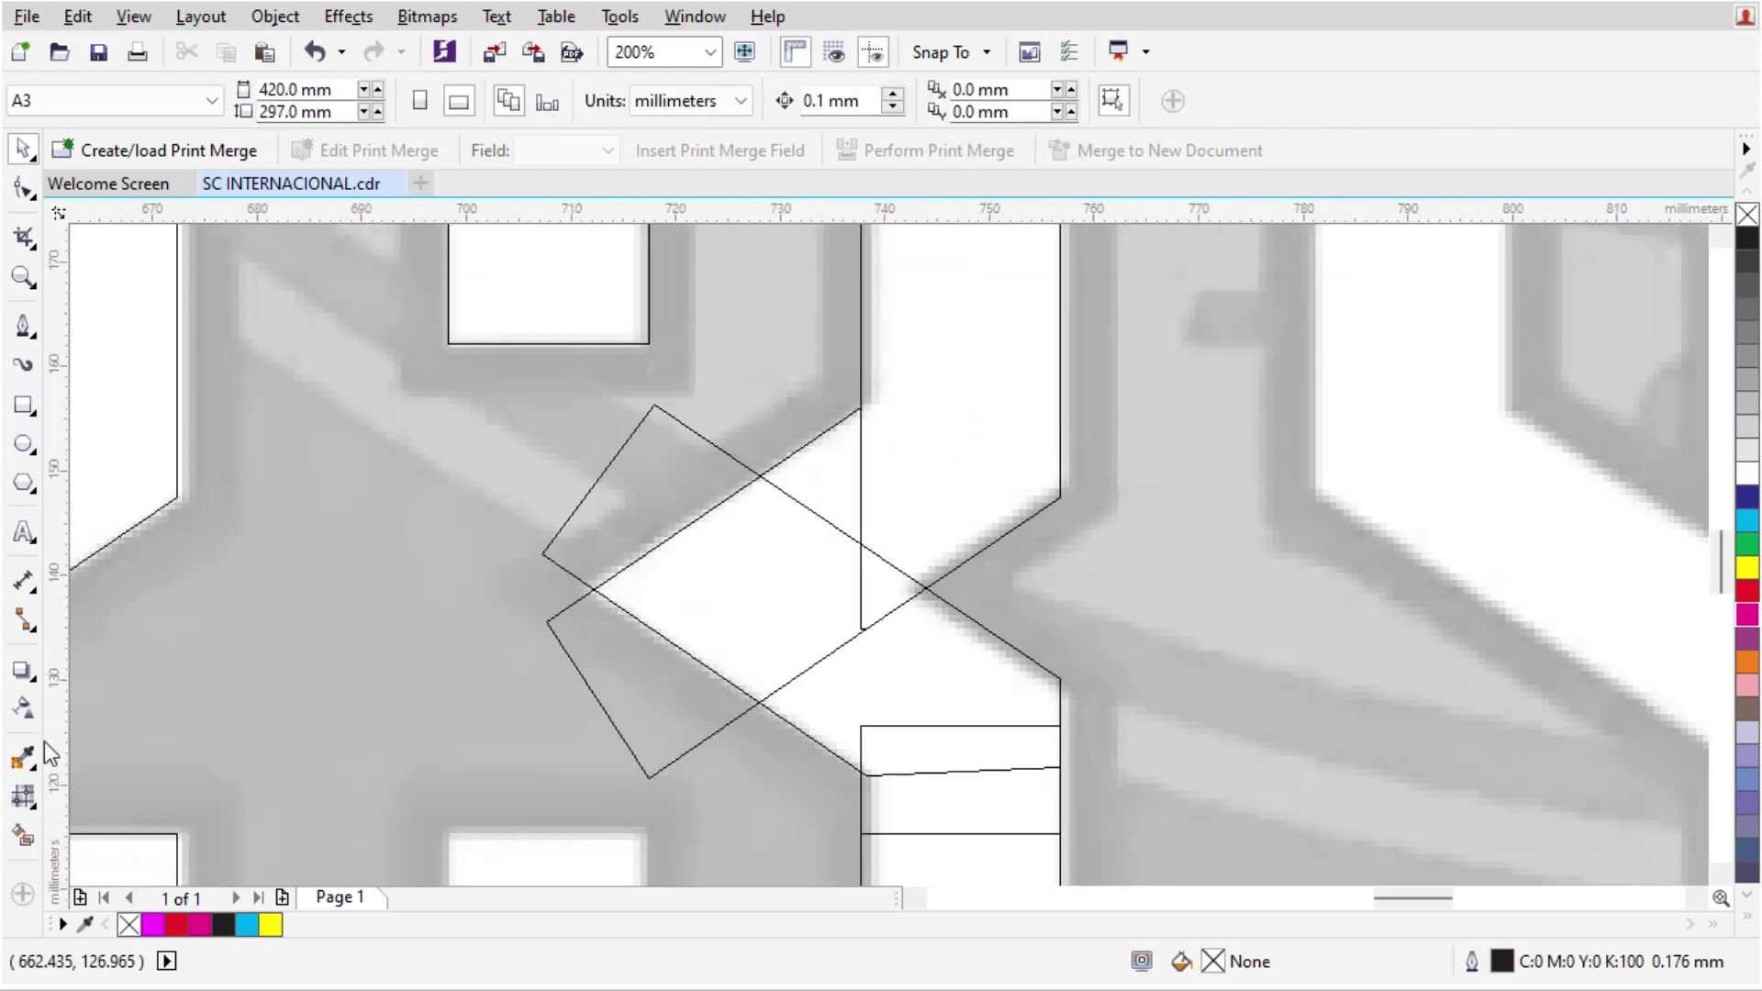
{"action": "left_click", "coordinate": [24, 835]}
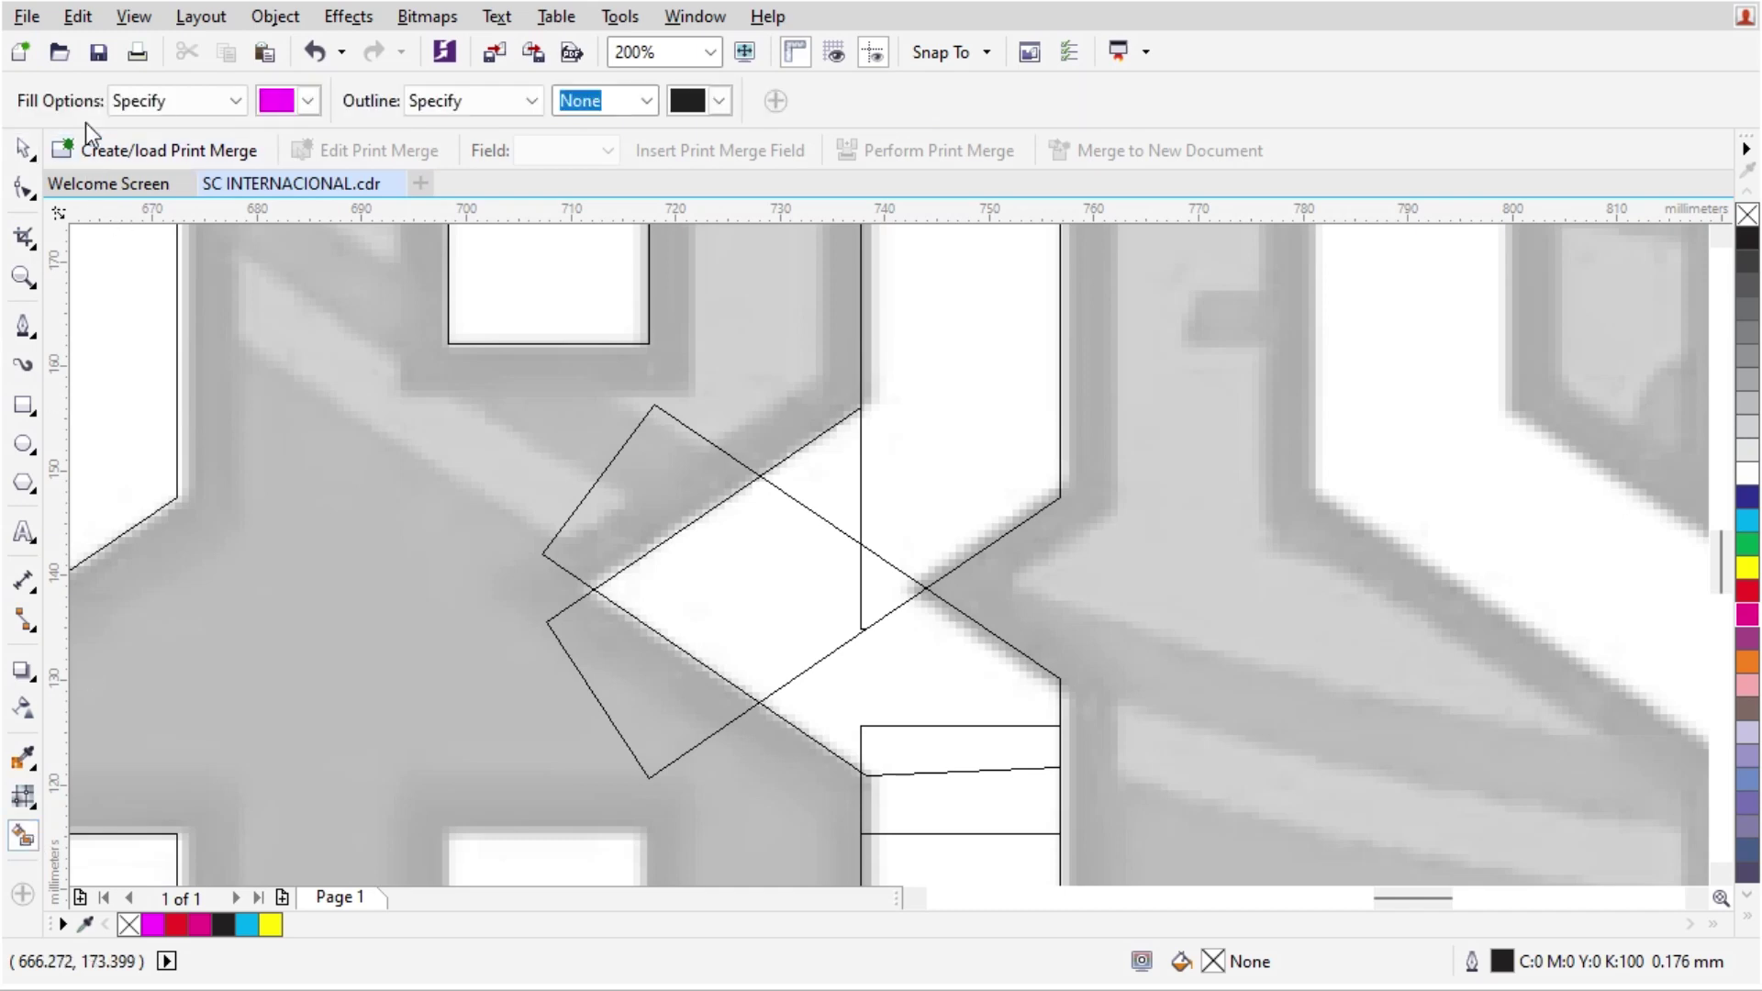
{"action": "left_click", "coordinate": [133, 16]}
{"action": "left_click", "coordinate": [191, 168]}
{"action": "left_click", "coordinate": [749, 592]}
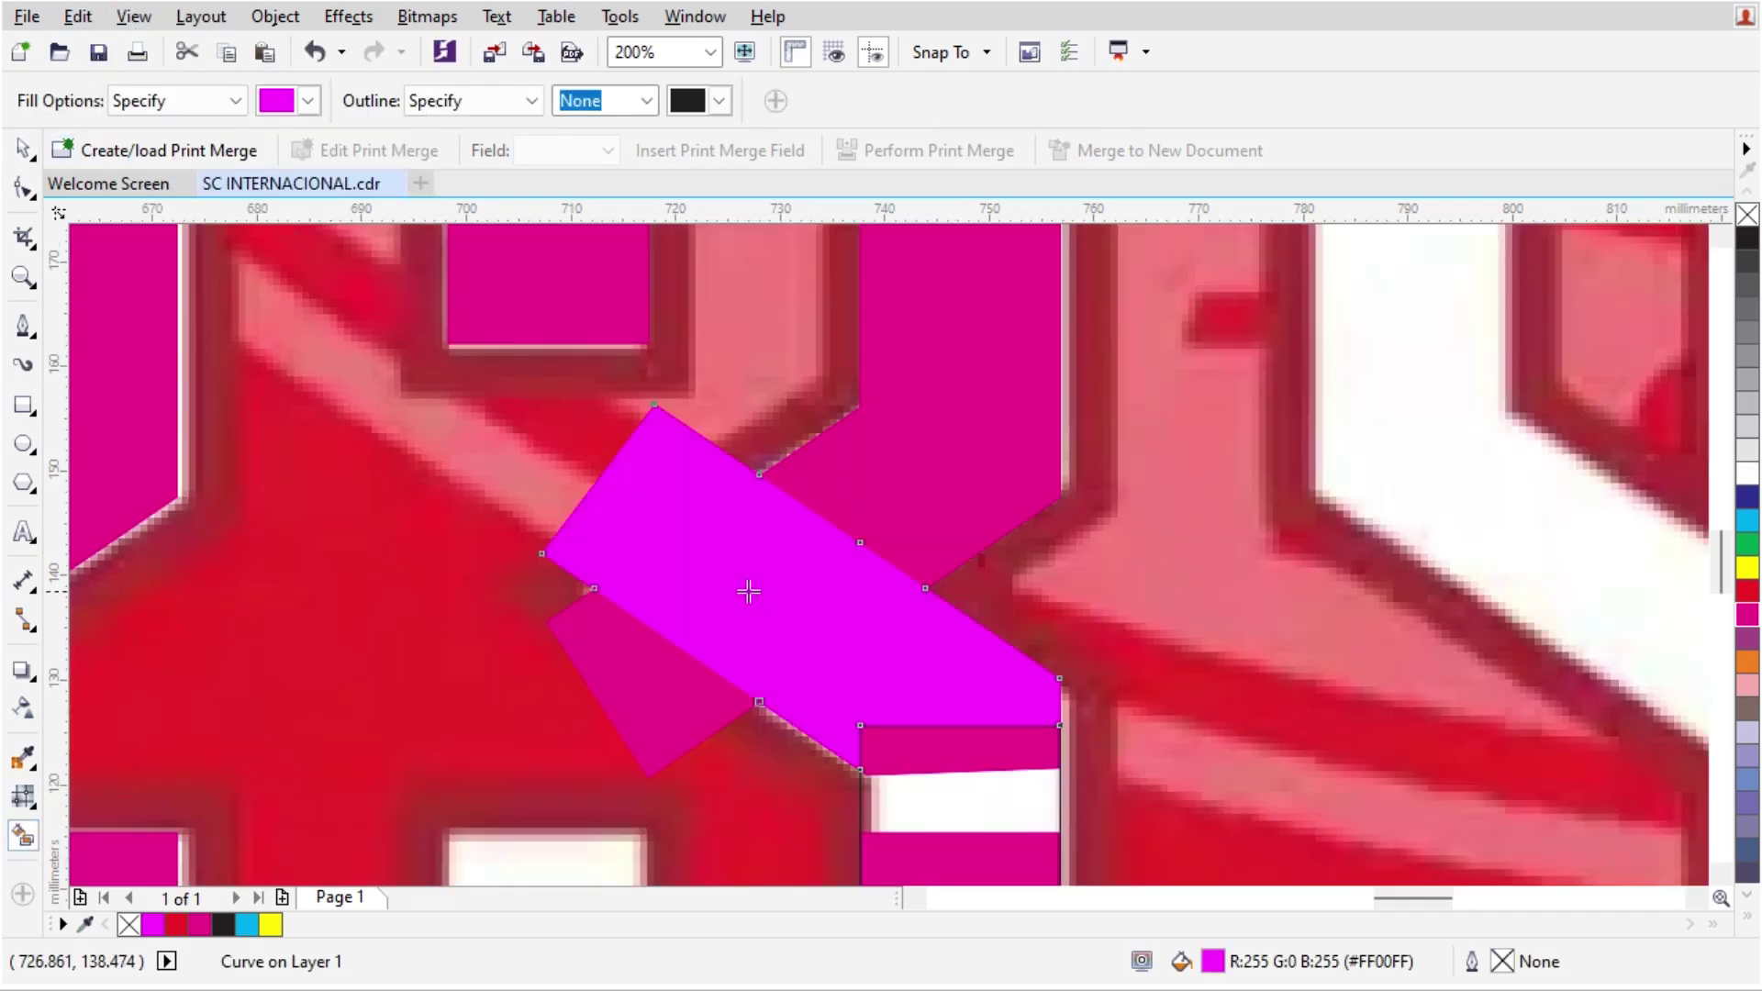
{"action": "key", "text": "ctrl+z"}
{"action": "key", "text": "space"}
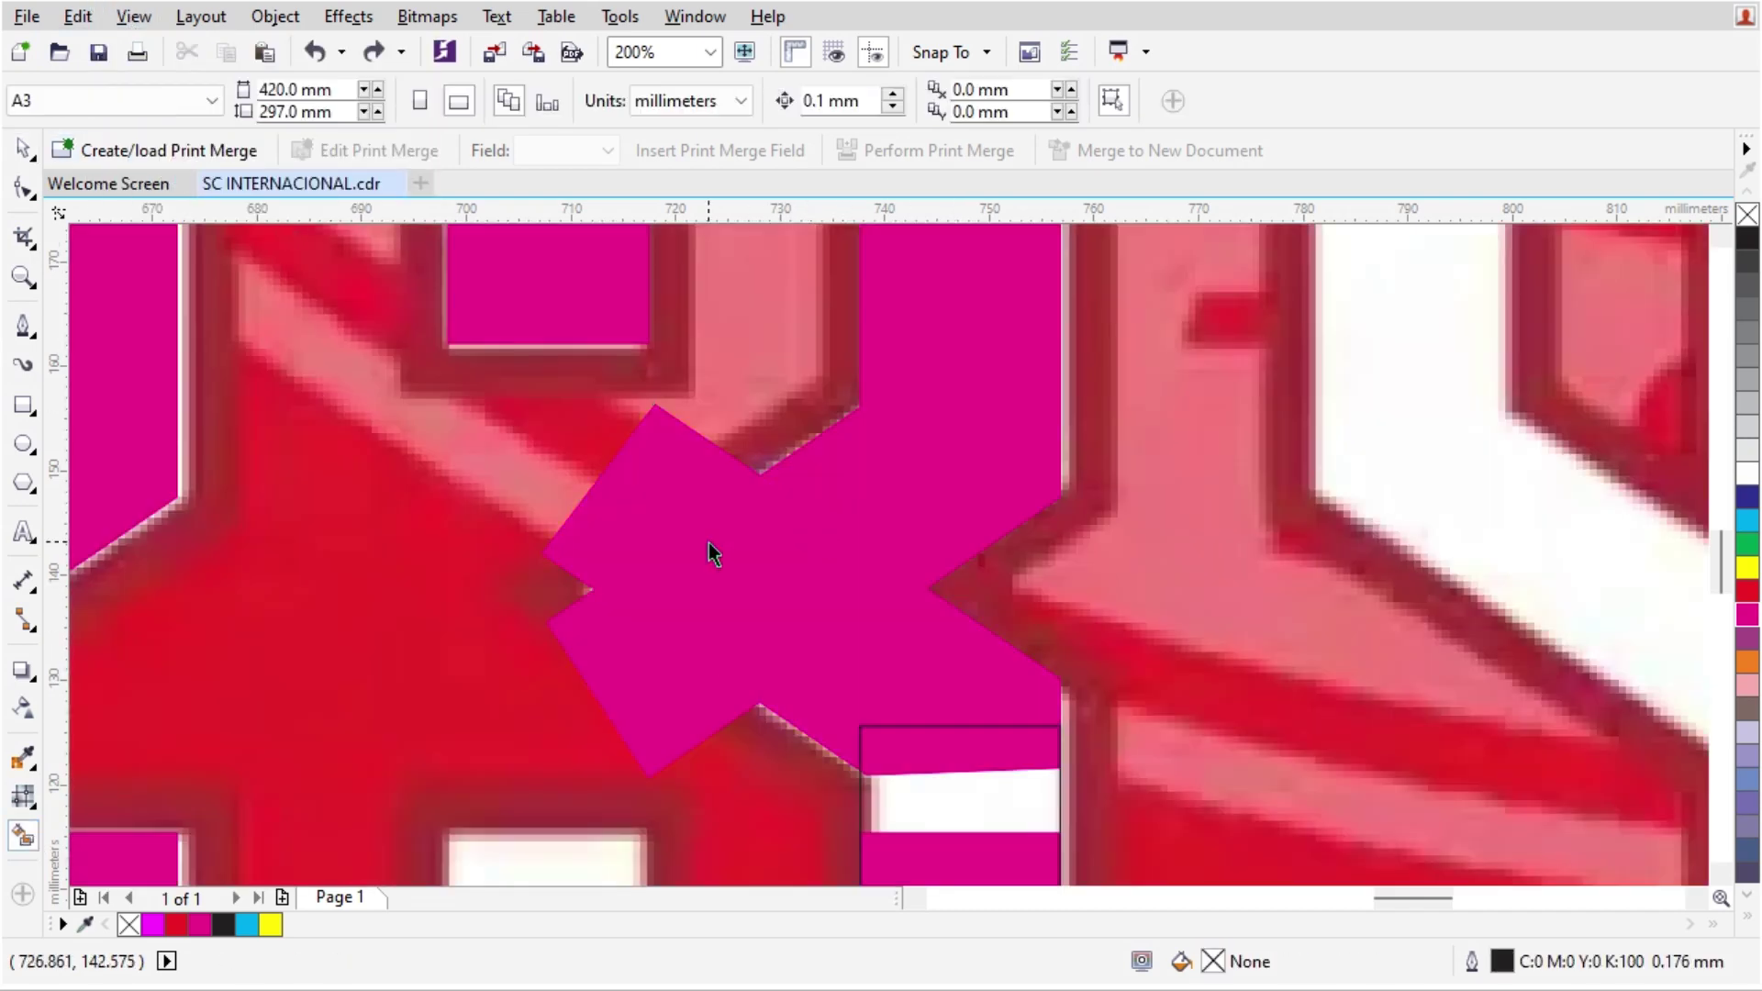
Step: Draw a closed Pen shape about 33 by 24.8 mm around the mirrored diagonal's protruding upper-left end, following the 3's upper slanted edge
{"action": "left_click", "coordinate": [23, 328]}
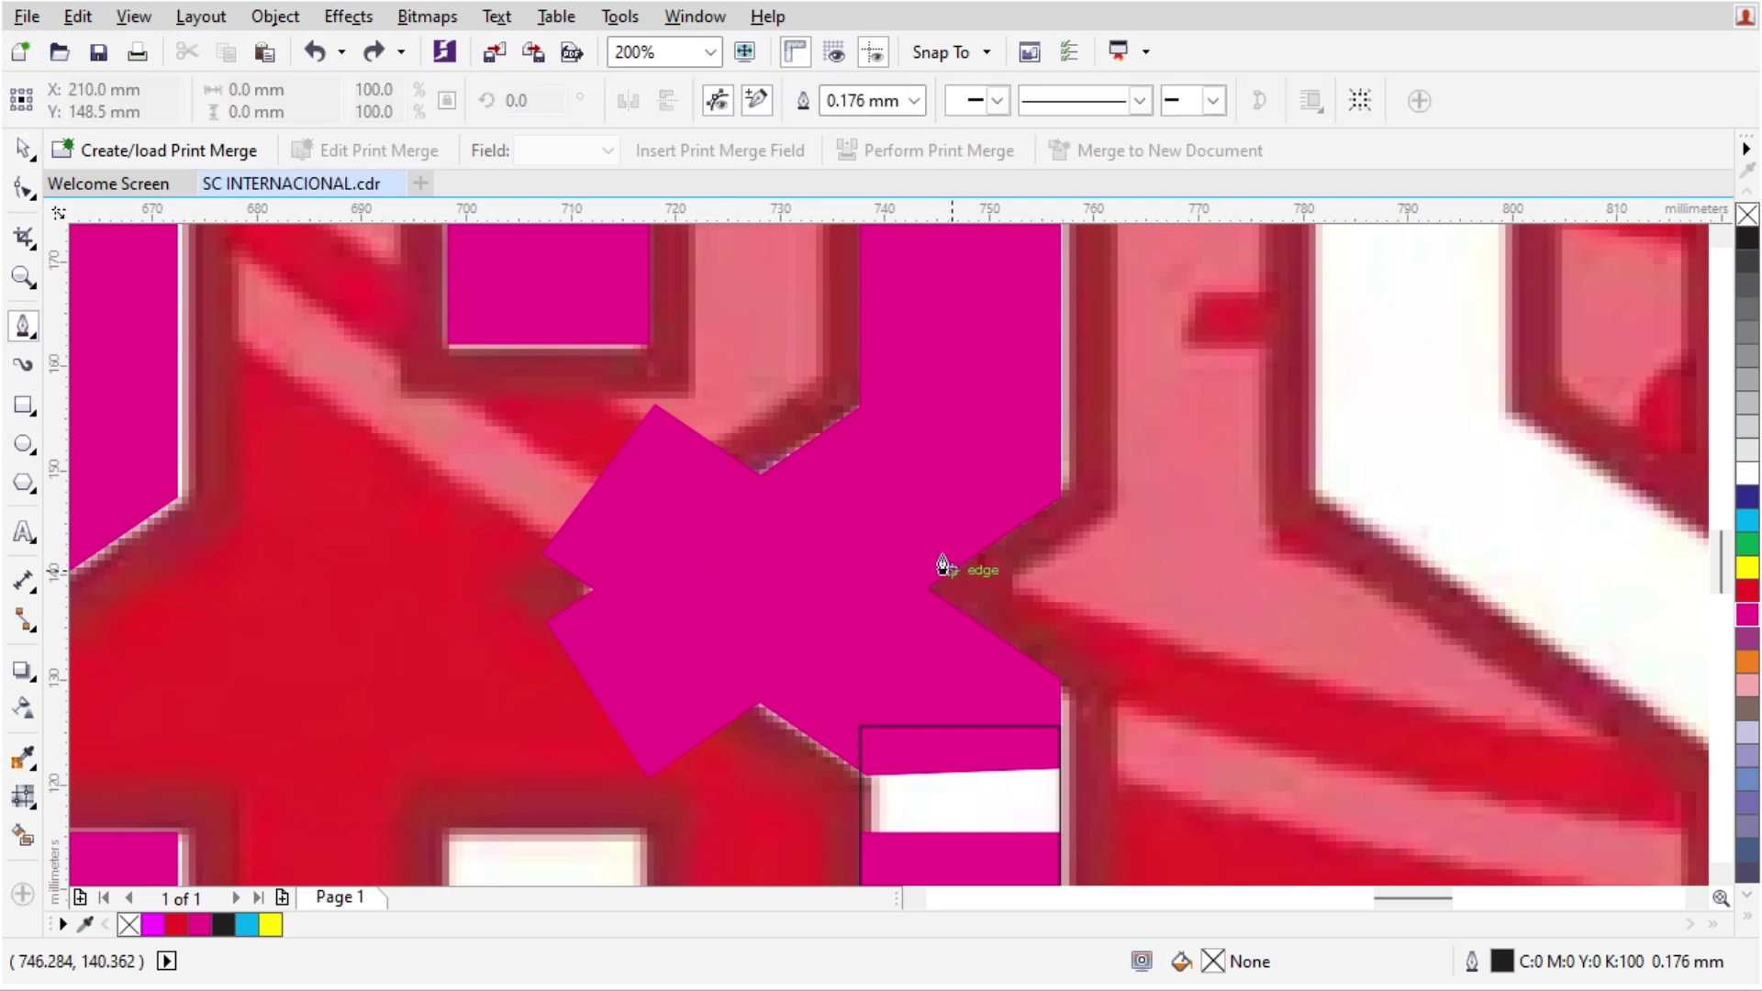
{"action": "left_click", "coordinate": [795, 453]}
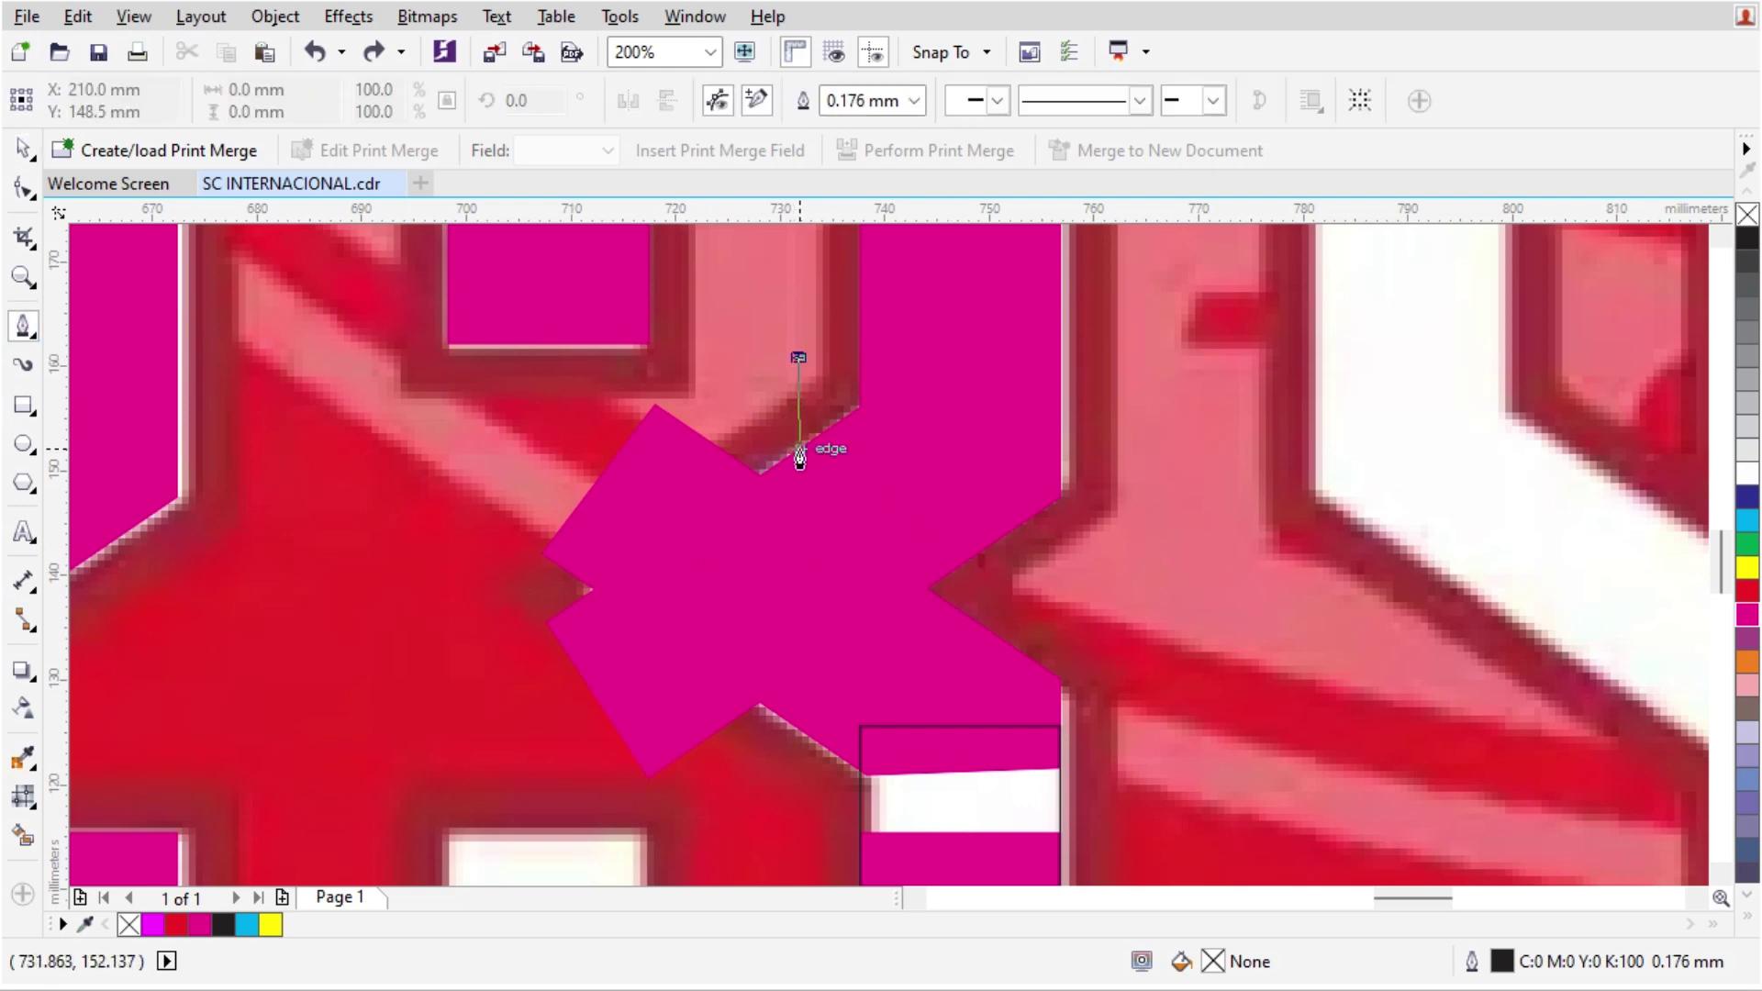
{"action": "left_click", "coordinate": [554, 618]}
{"action": "left_click", "coordinate": [454, 515]}
{"action": "left_click", "coordinate": [598, 405]}
{"action": "left_click", "coordinate": [797, 356]}
{"action": "key", "text": "space"}
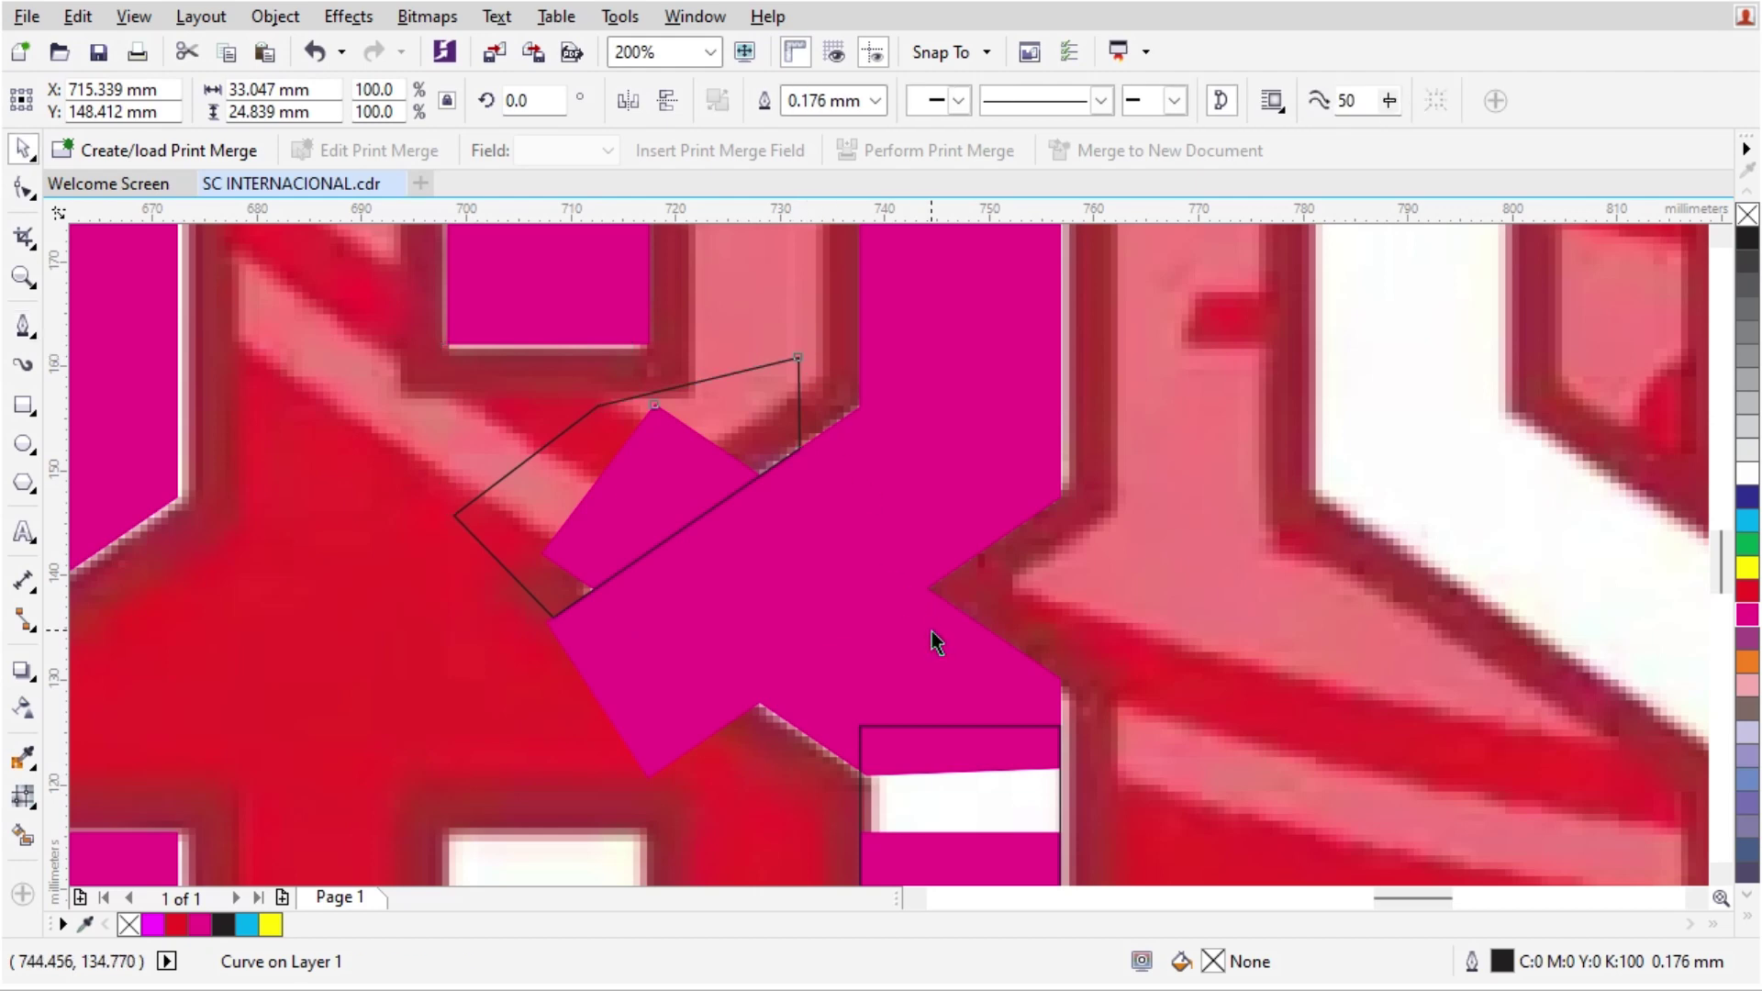
Step: Trim the mirrored diagonal's protruding upper-left end with the Pen shape and delete that cutting shape
{"action": "left_click", "coordinate": [933, 630], "text": "shift"}
{"action": "left_click", "coordinate": [807, 101]}
{"action": "left_click", "coordinate": [751, 405]}
{"action": "key", "text": "Delete"}
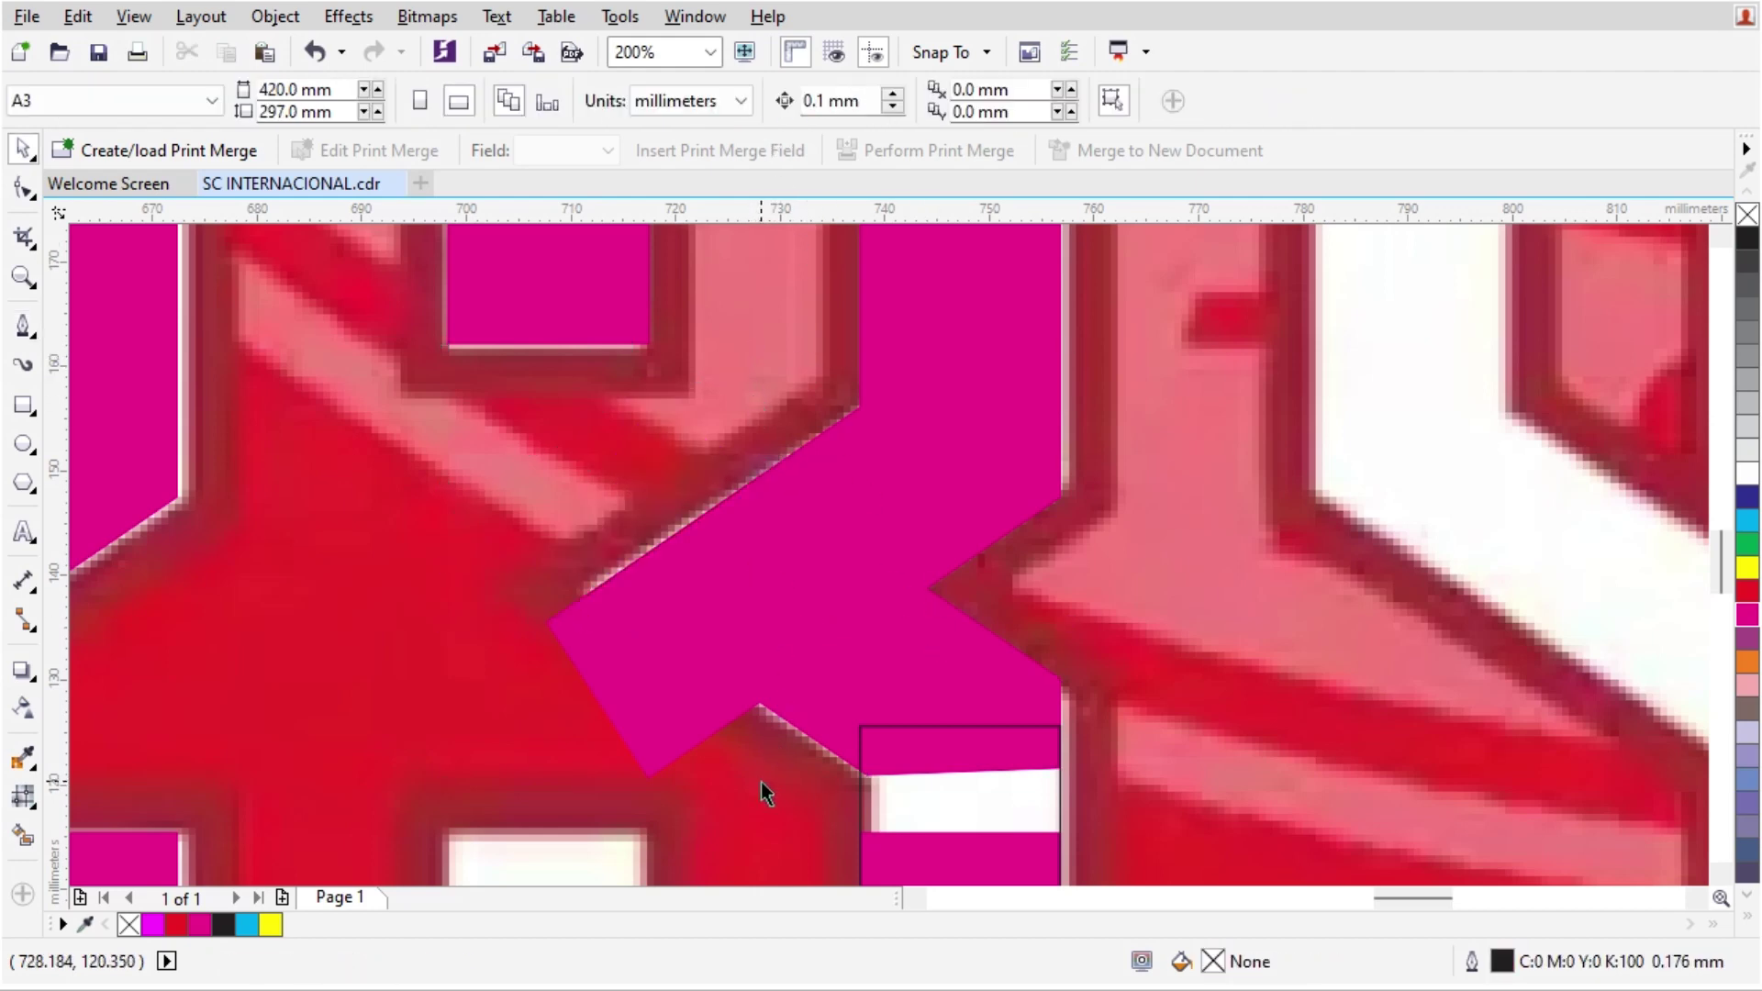
Step: Draw a closed Pen shape around the original diagonal's protruding lower-left end, using Wireframe view to follow the 3's lower slanted edge
{"action": "key", "text": "space"}
{"action": "left_click", "coordinate": [761, 801]}
{"action": "left_click", "coordinate": [814, 739]}
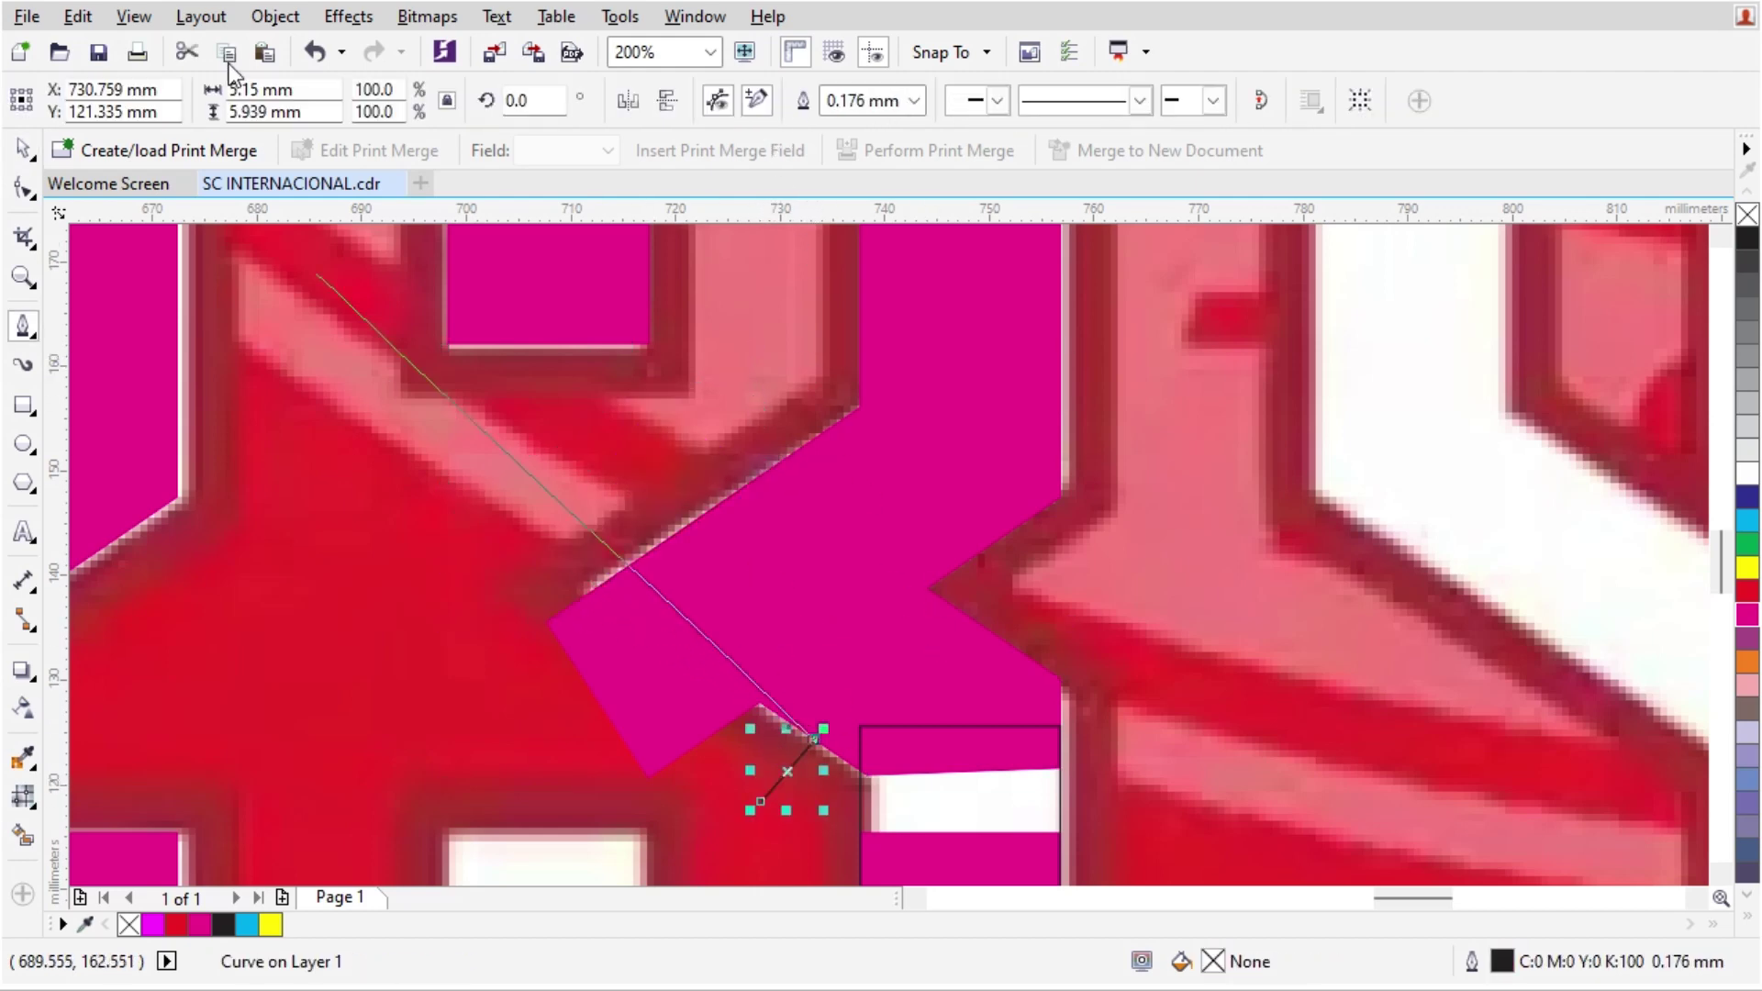
{"action": "left_click", "coordinate": [134, 15]}
{"action": "left_click", "coordinate": [189, 79]}
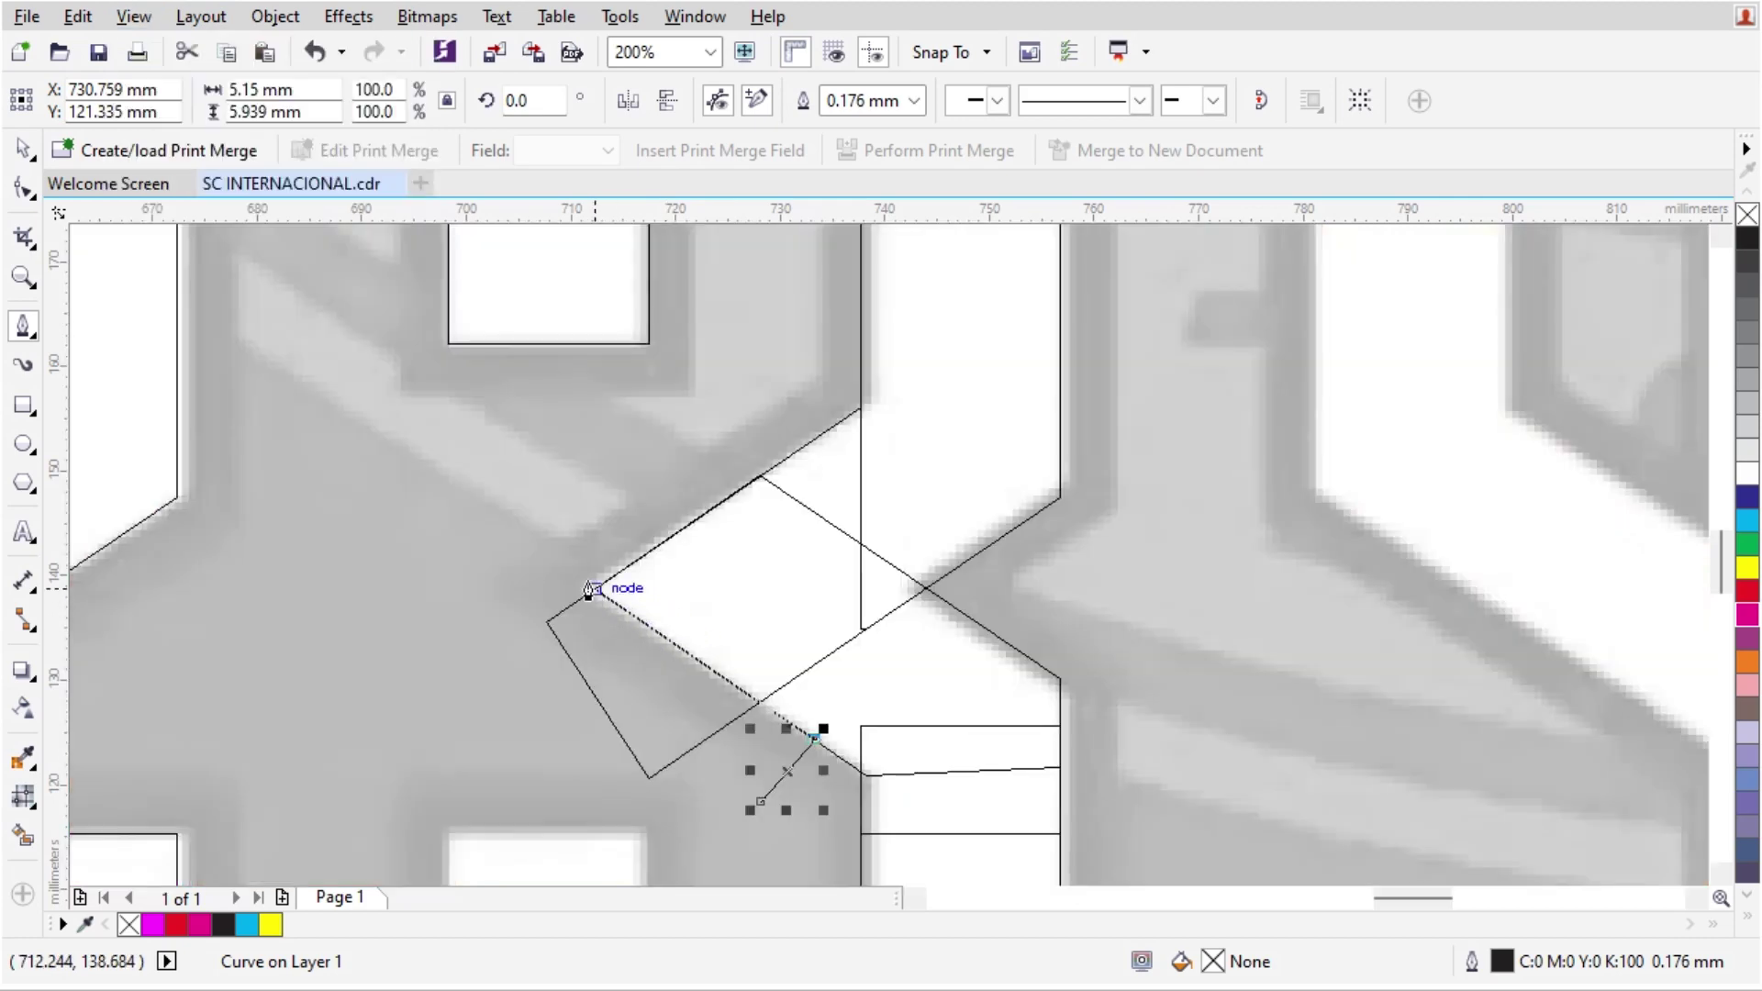
{"action": "left_click", "coordinate": [593, 588]}
{"action": "left_click", "coordinate": [469, 583]}
{"action": "left_click", "coordinate": [491, 724]}
{"action": "left_click", "coordinate": [559, 782]}
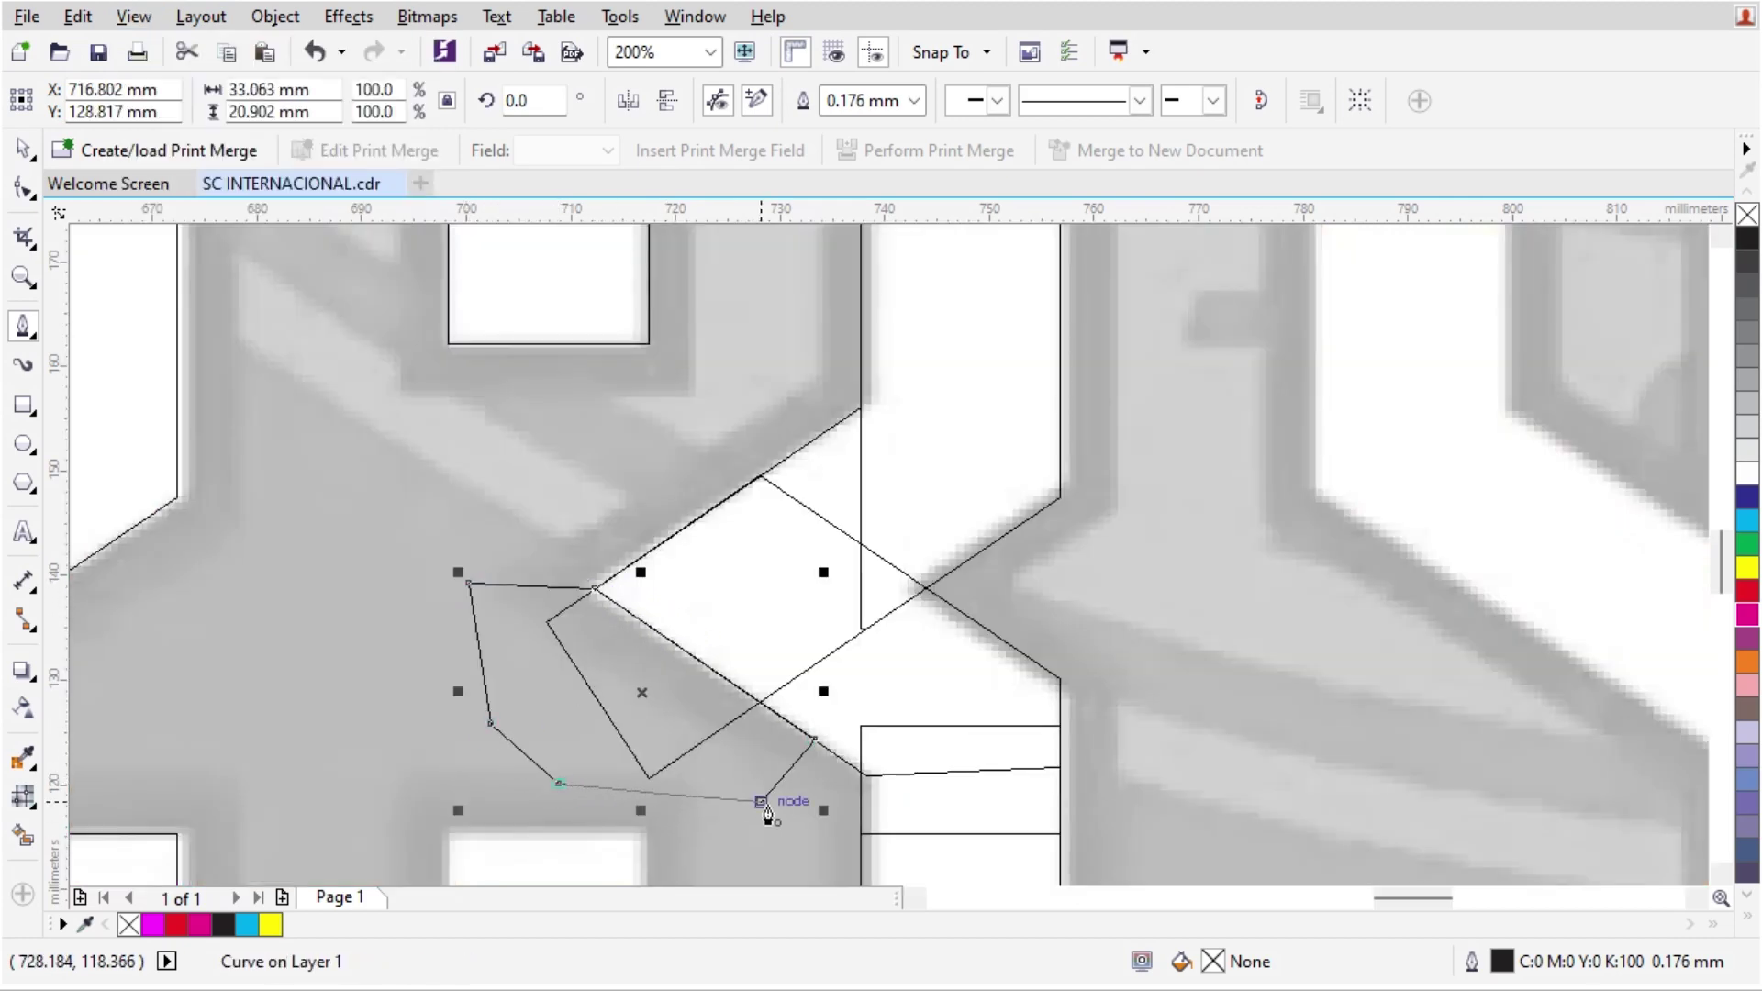
{"action": "left_click", "coordinate": [763, 802]}
{"action": "key", "text": "space"}
Step: Trim the original diagonal's protruding lower-left end with the second Pen shape and delete that cutting shape
{"action": "left_click", "coordinate": [824, 446], "text": "shift"}
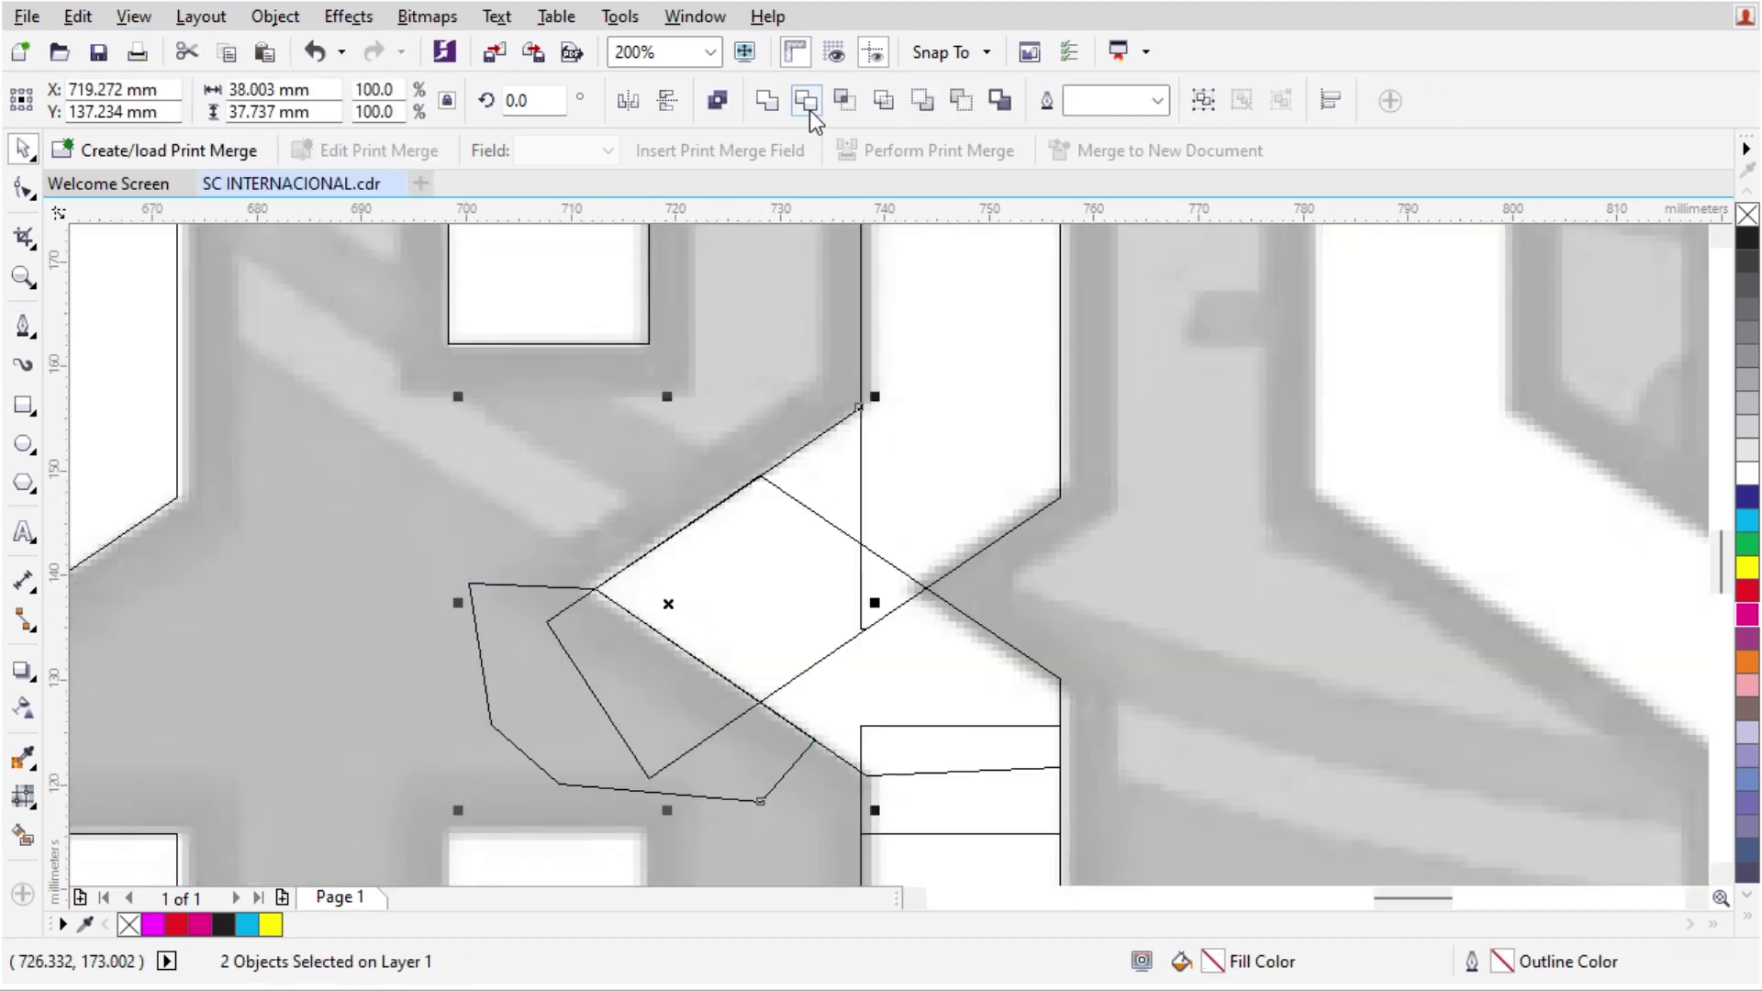
{"action": "left_click", "coordinate": [807, 104]}
{"action": "left_click", "coordinate": [562, 648]}
{"action": "left_click", "coordinate": [566, 587]}
{"action": "key", "text": "Delete"}
Step: Weld the two trimmed diagonals of the 3 into a single curve
{"action": "left_click", "coordinate": [707, 600]}
{"action": "left_click", "coordinate": [830, 444], "text": "shift"}
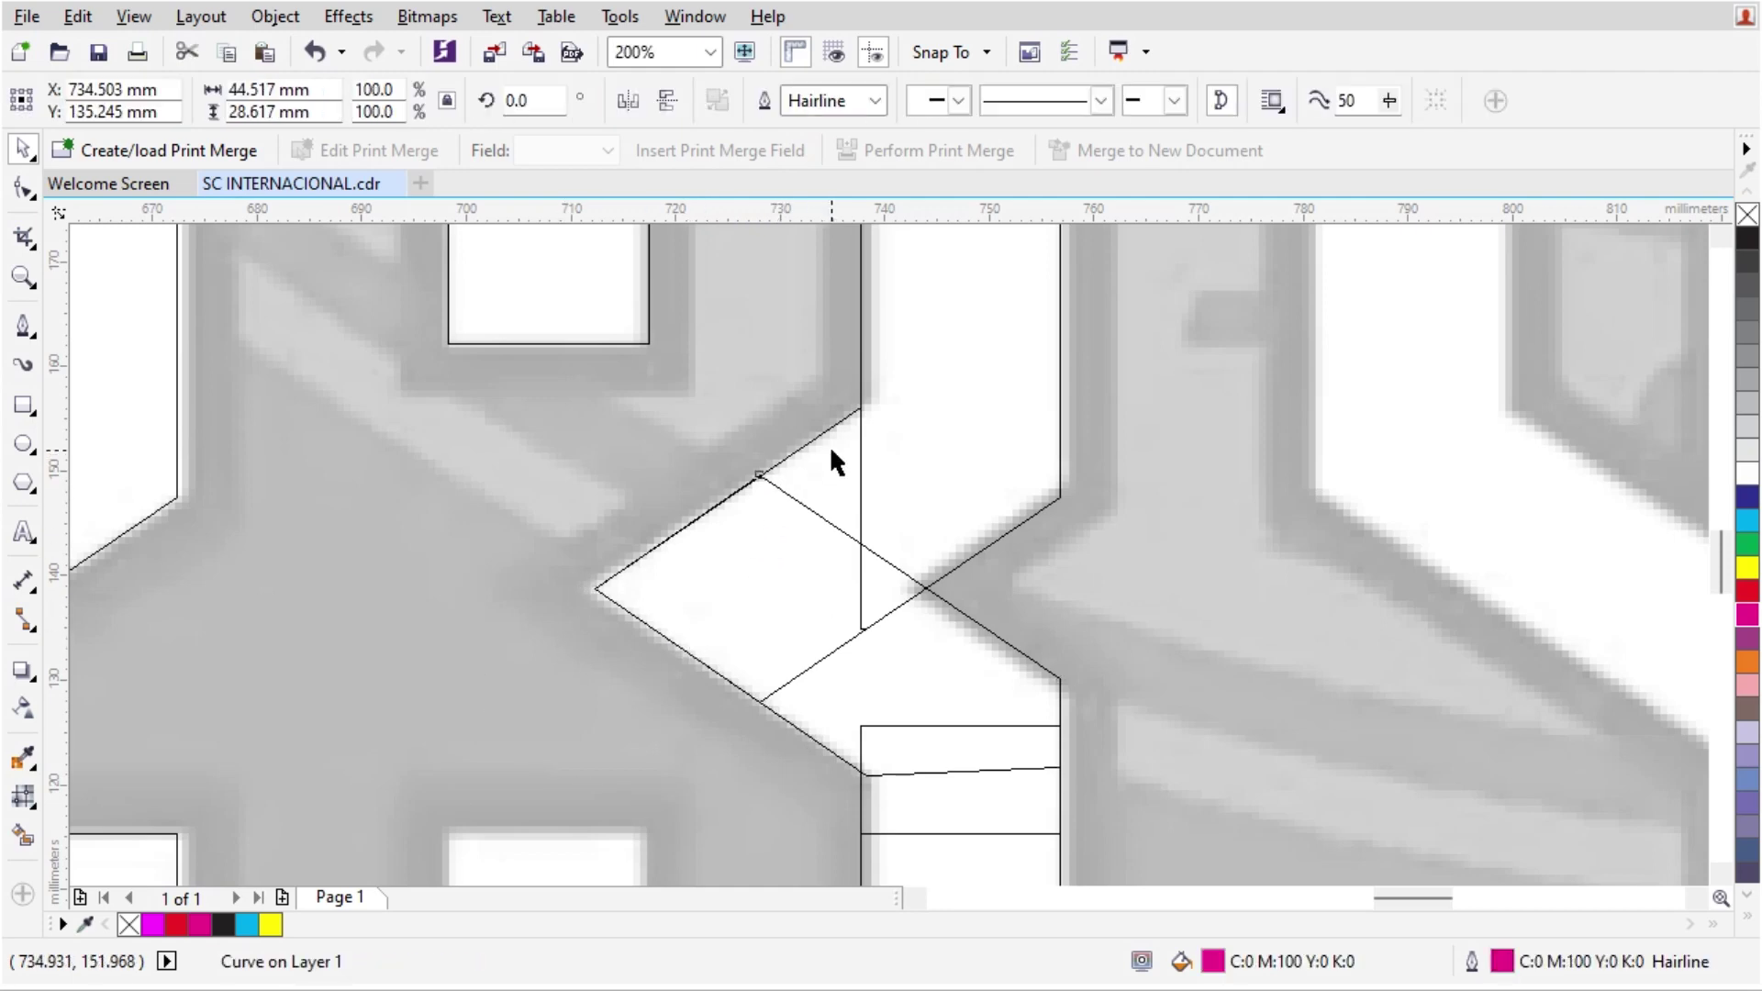
{"action": "left_click", "coordinate": [767, 100]}
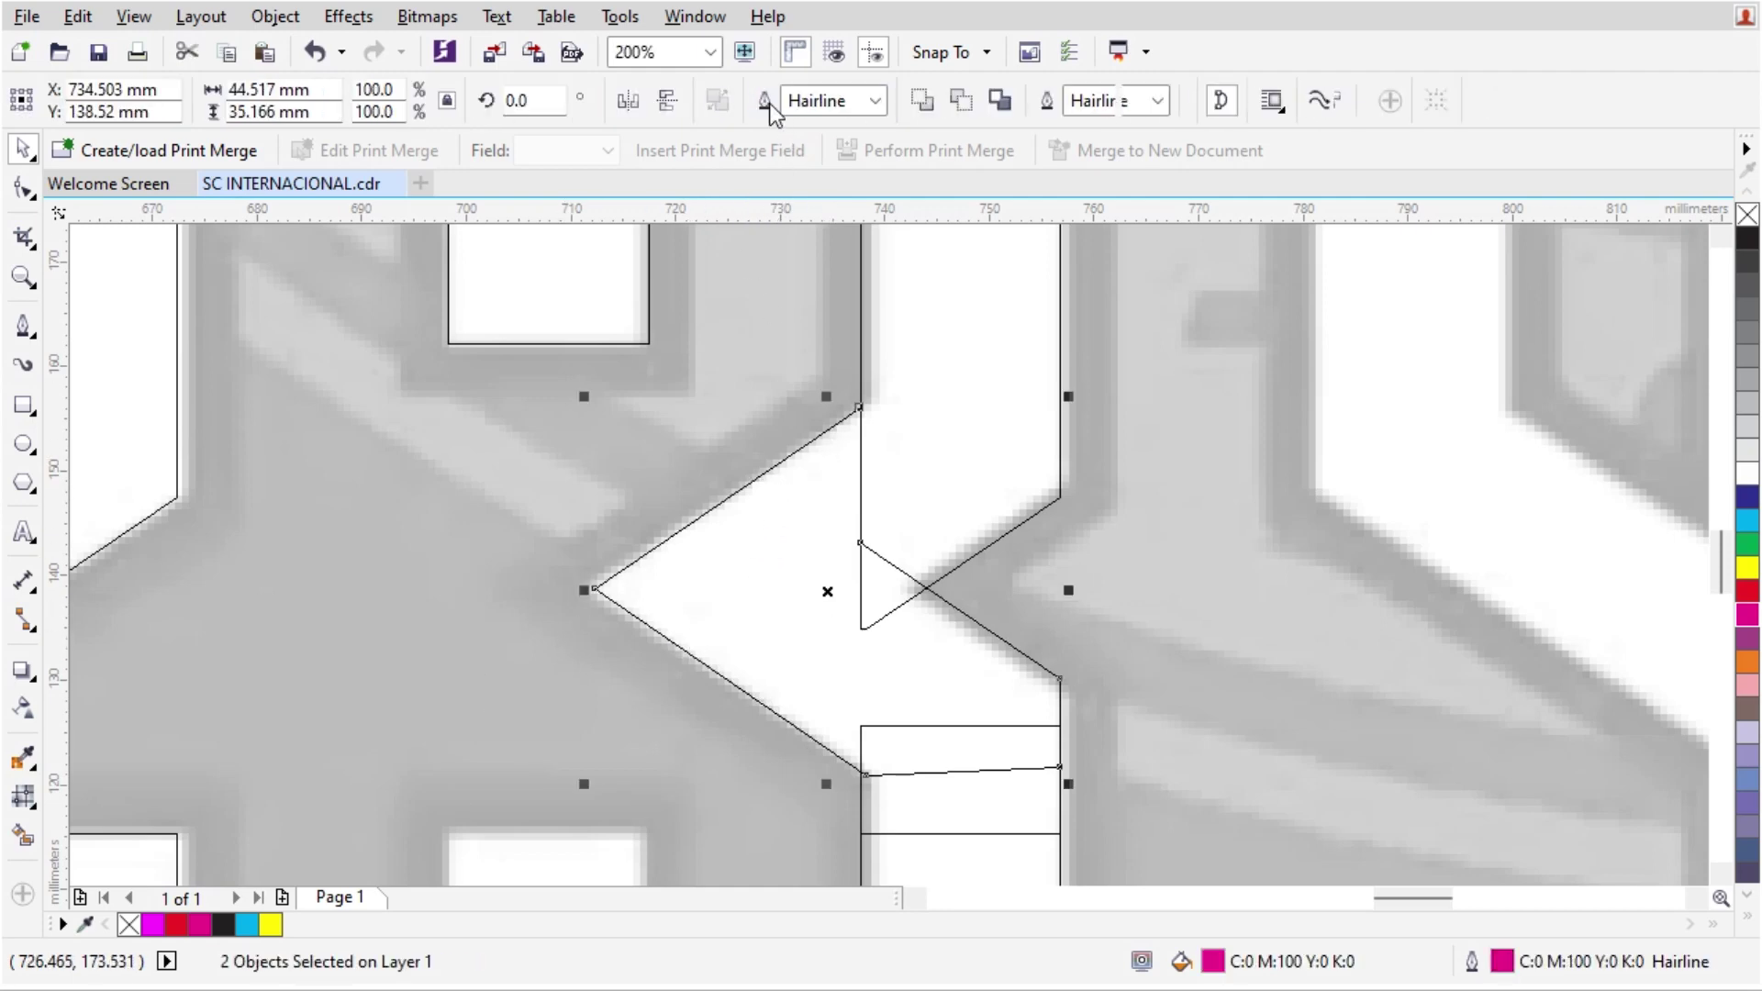
{"action": "left_click", "coordinate": [23, 188]}
{"action": "key", "text": "space"}
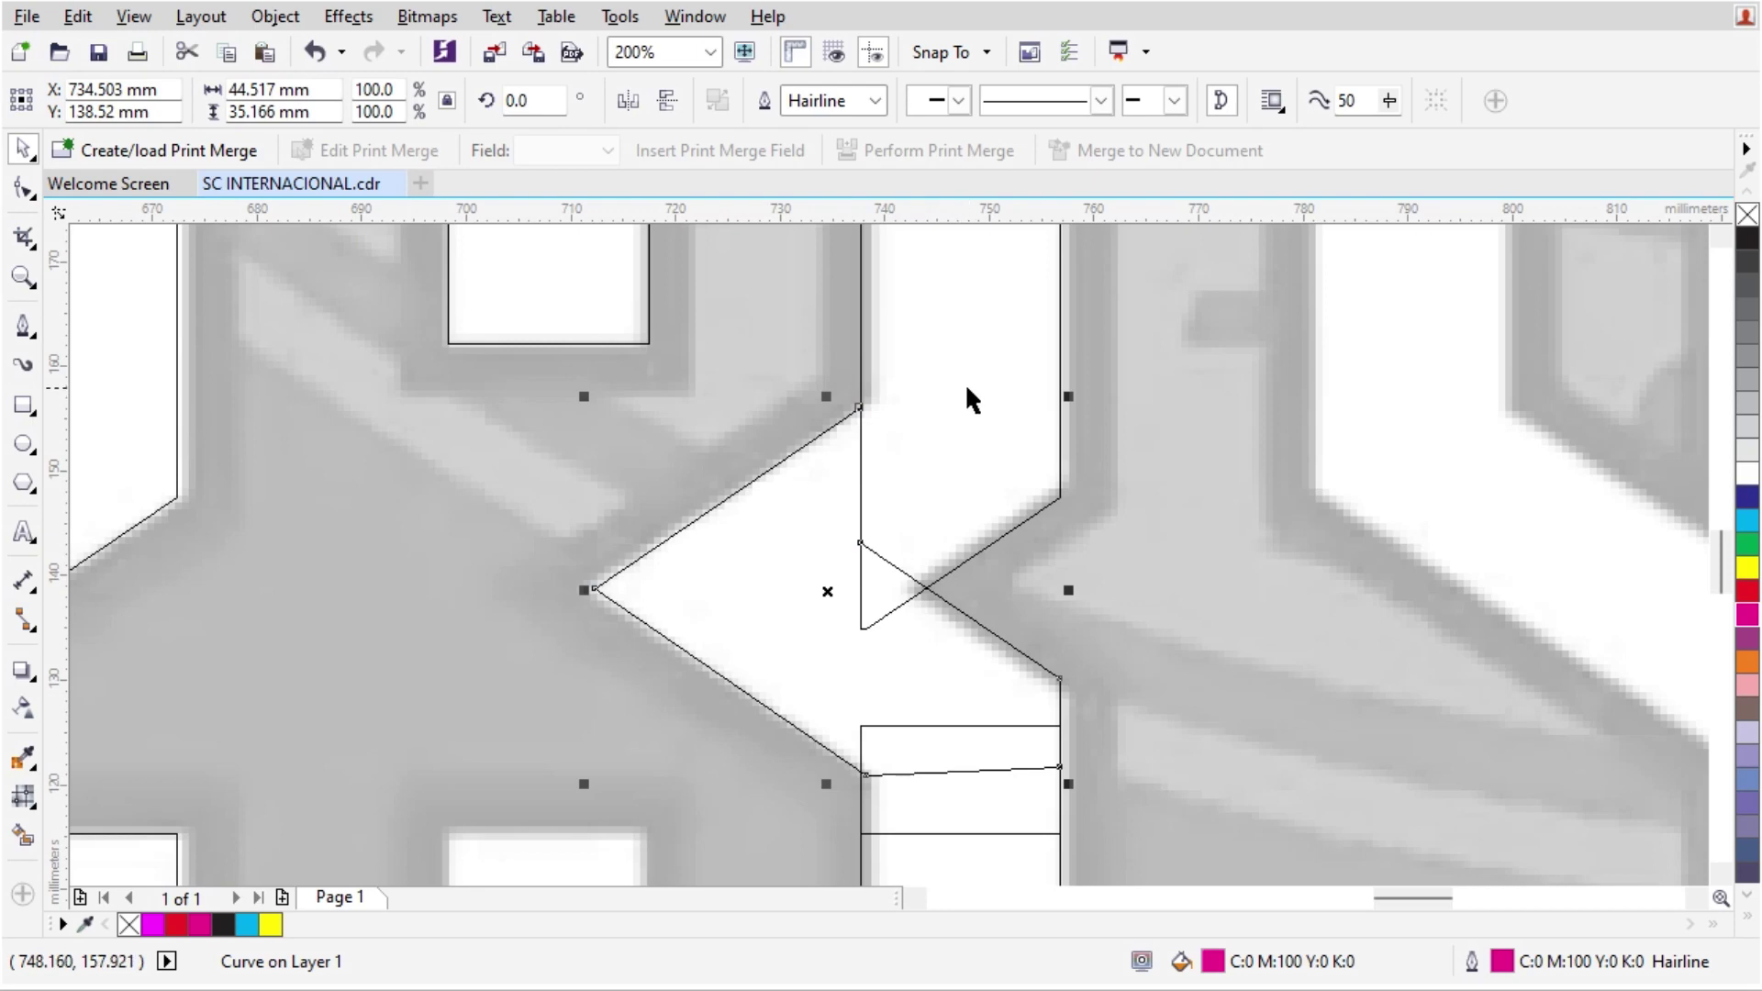
Step: Copy the 3's right connector rectangle toward the lower-left stub and align the copy with the bottom piece's left edge
{"action": "left_click", "coordinate": [133, 16]}
{"action": "left_click", "coordinate": [174, 169]}
{"action": "scroll", "coordinate": [603, 532], "scroll_direction": "down", "scroll_amount": 1}
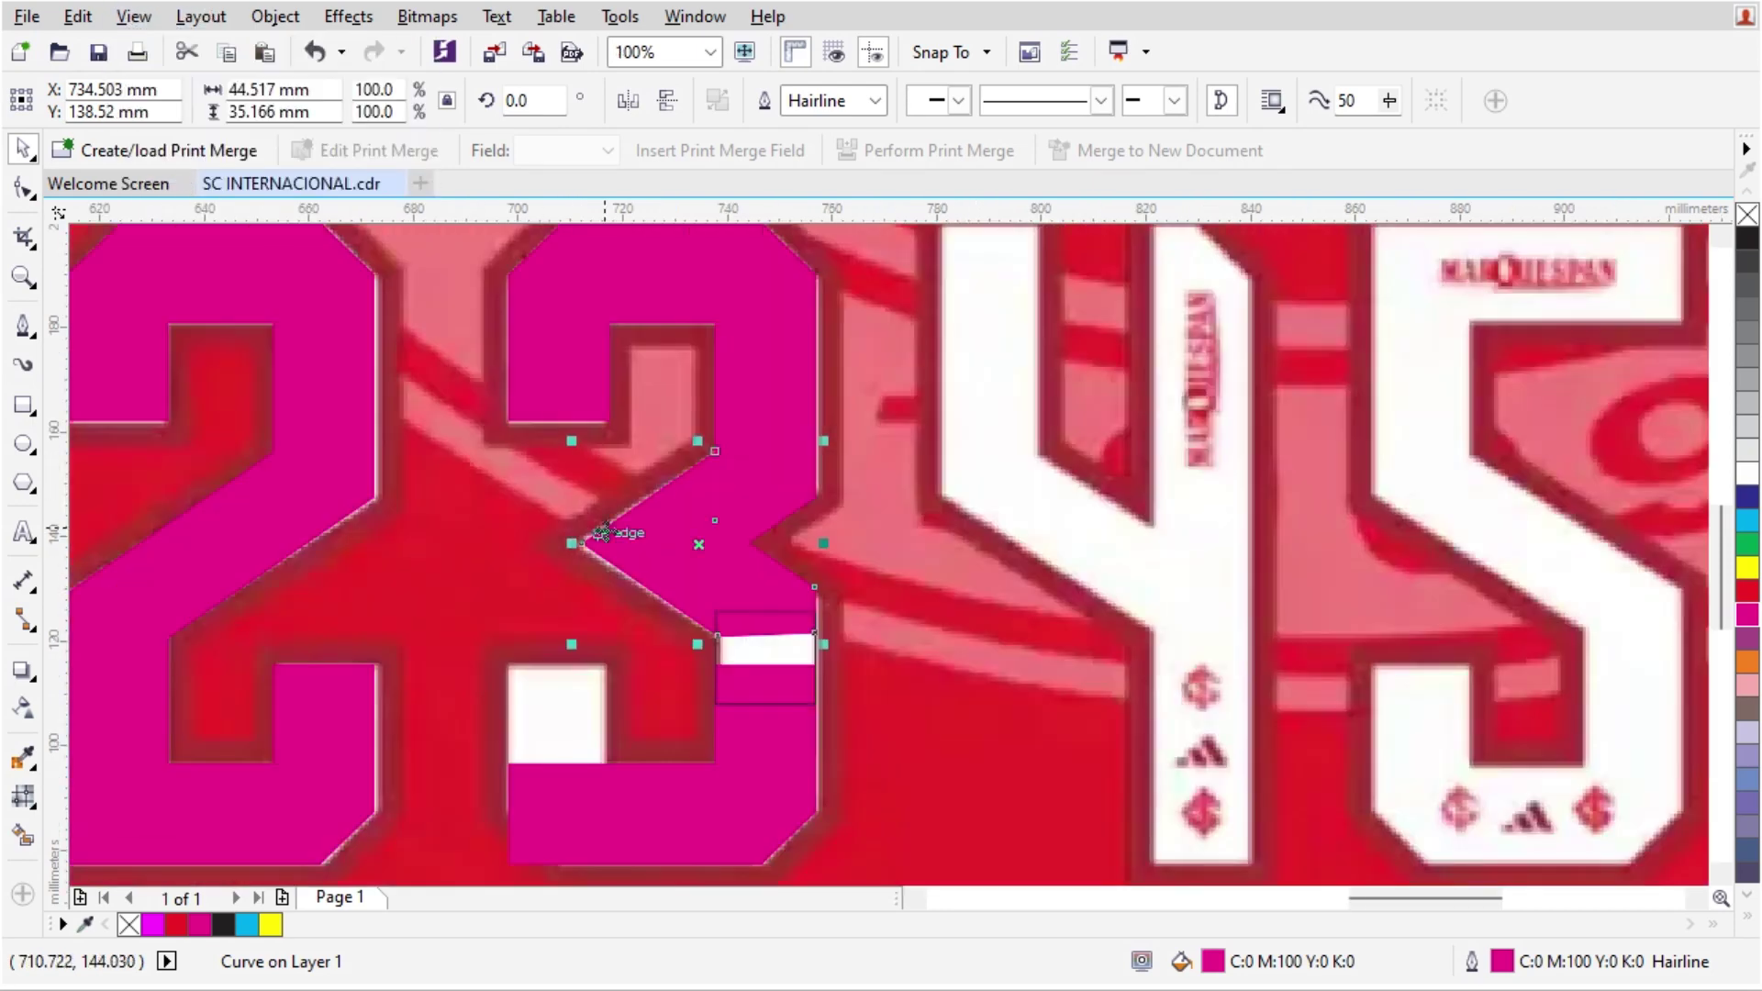
{"action": "scroll", "coordinate": [864, 577], "scroll_direction": "down", "scroll_amount": 1}
{"action": "scroll", "coordinate": [718, 701], "scroll_direction": "up", "scroll_amount": 1}
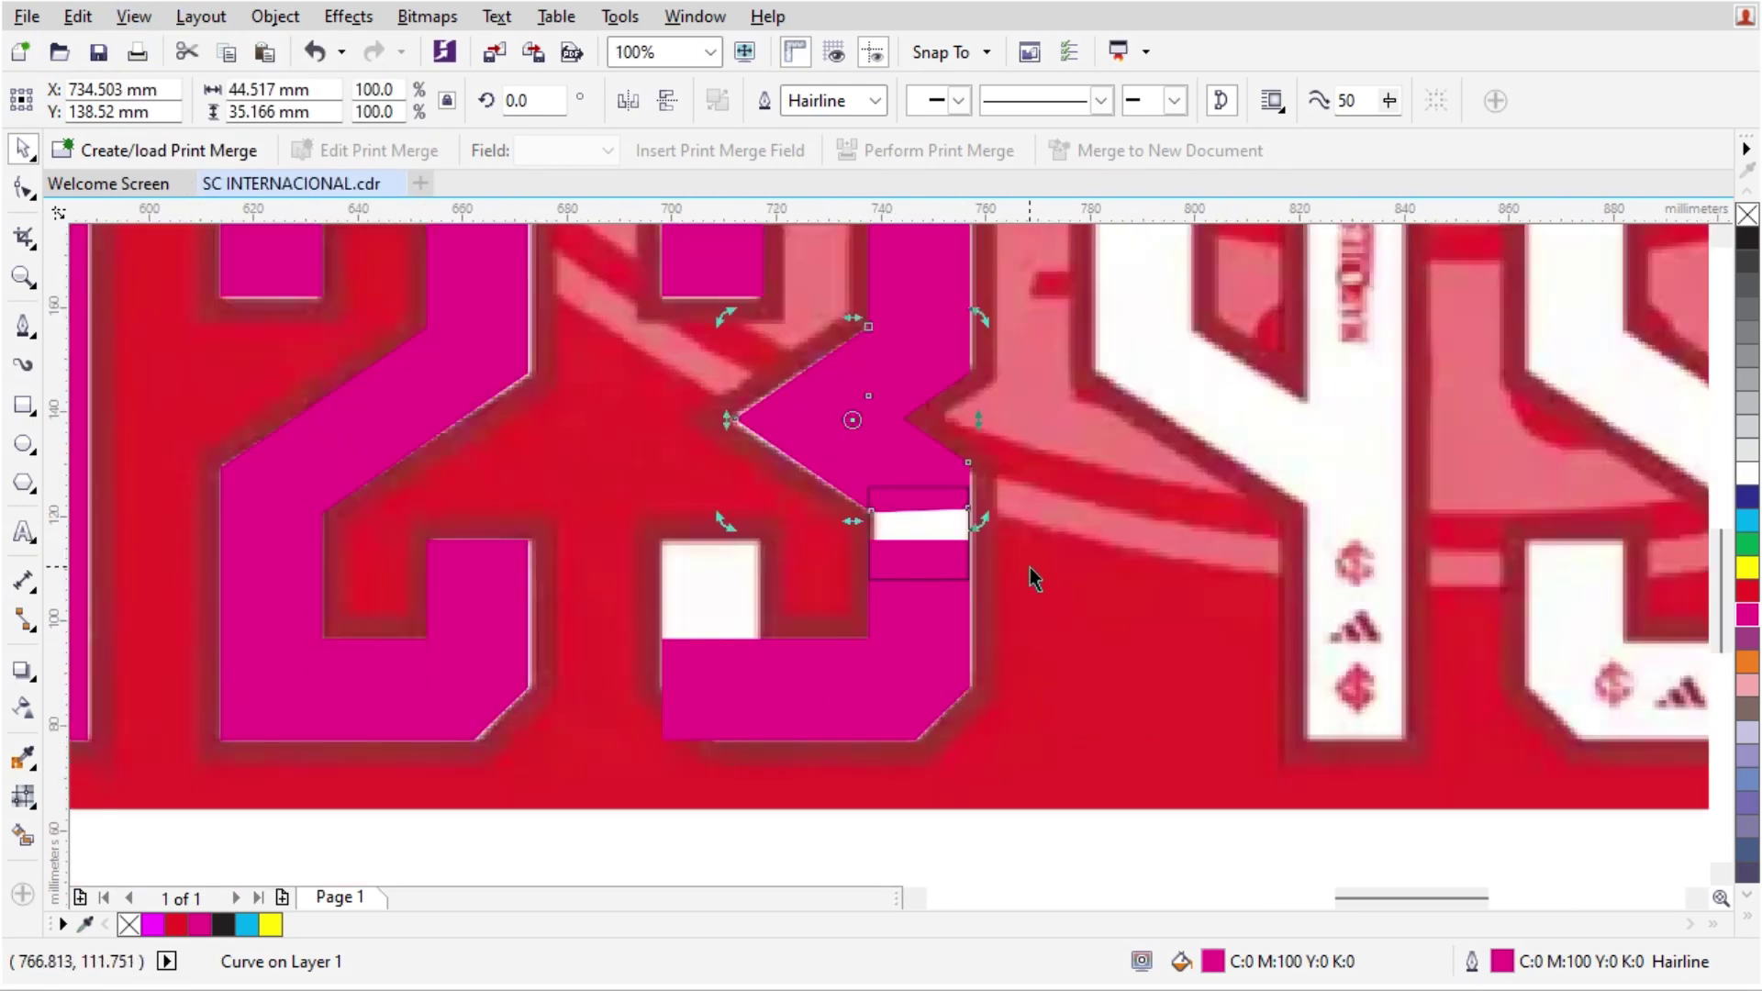
{"action": "left_click", "coordinate": [1028, 569]}
{"action": "left_click_drag", "start_coordinate": [938, 520], "coordinate": [789, 612]}
{"action": "right_click", "coordinate": [789, 612]}
{"action": "left_click", "coordinate": [735, 686], "text": "shift"}
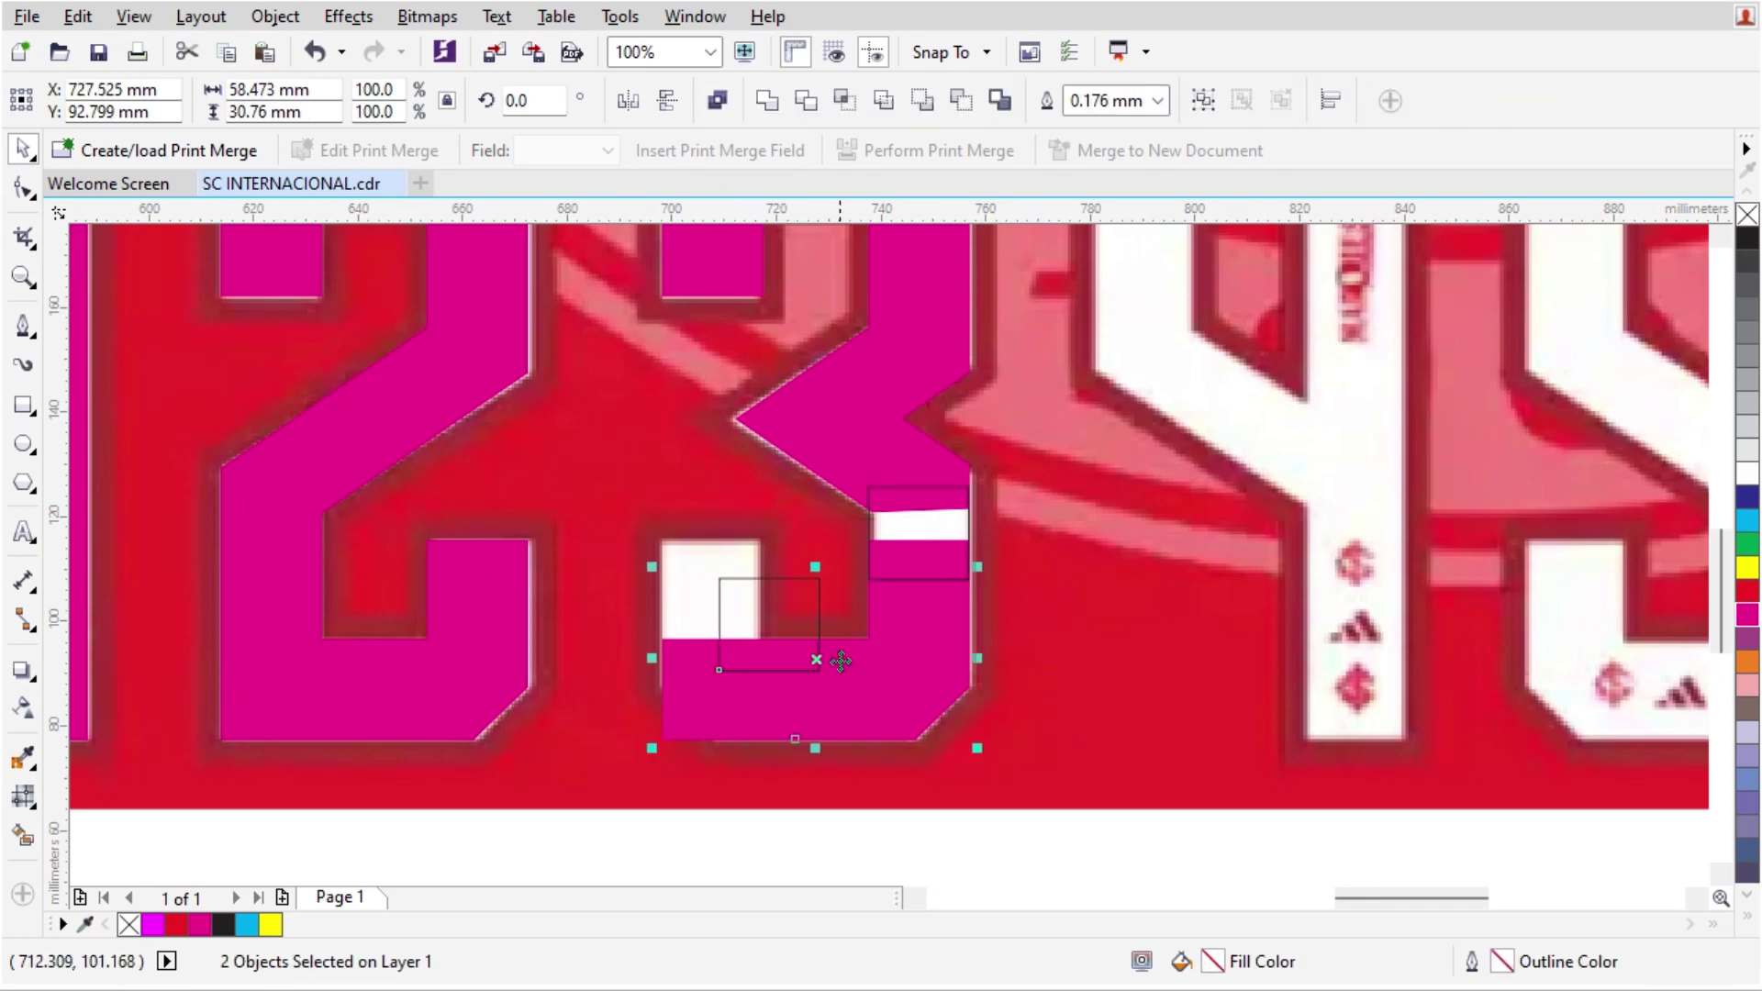
{"action": "key", "text": "l"}
{"action": "left_click", "coordinate": [1060, 655]}
Step: Stretch the copied rectangle vertically to about 29.5 mm so it covers the 3's lower-left stub and overlaps the bottom piece
{"action": "scroll", "coordinate": [774, 605], "scroll_direction": "up", "scroll_amount": 2}
{"action": "left_click_drag", "start_coordinate": [642, 688], "coordinate": [644, 530]}
{"action": "scroll", "coordinate": [736, 452], "scroll_direction": "down", "scroll_amount": 1}
{"action": "left_click", "coordinate": [624, 590]}
{"action": "left_click", "coordinate": [639, 540]}
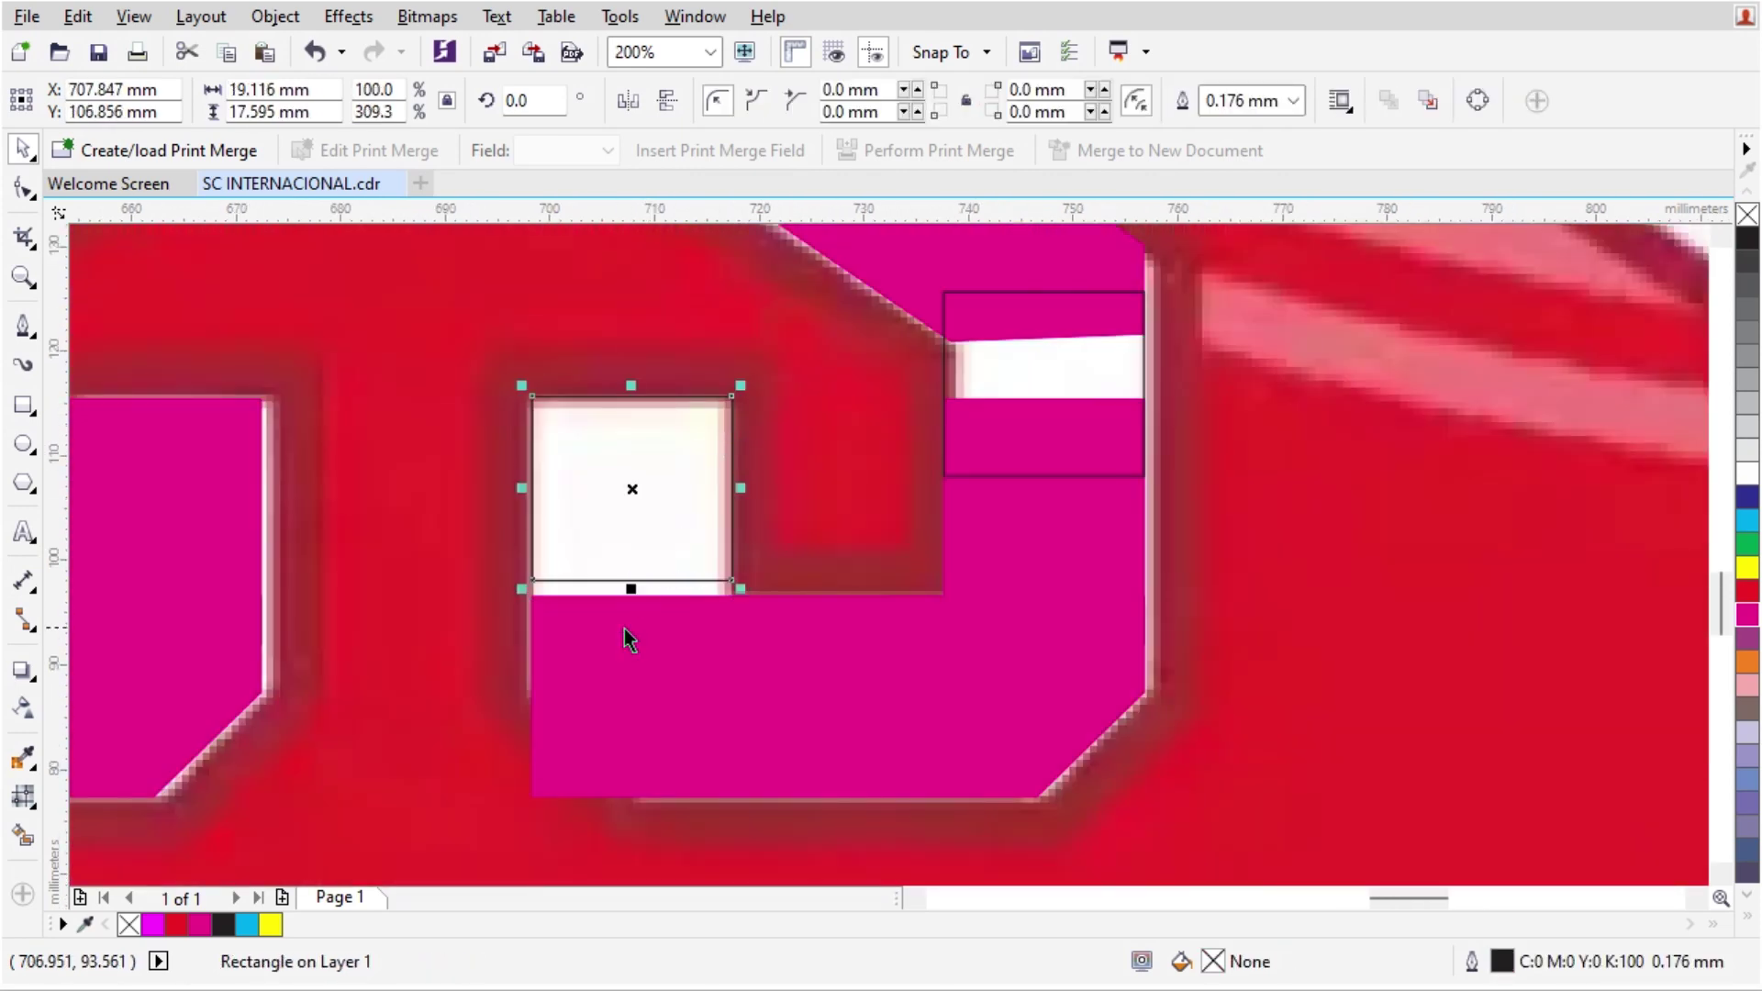
{"action": "left_click", "coordinate": [661, 681]}
{"action": "left_click", "coordinate": [646, 508]}
{"action": "left_click_drag", "start_coordinate": [640, 593], "coordinate": [641, 713]}
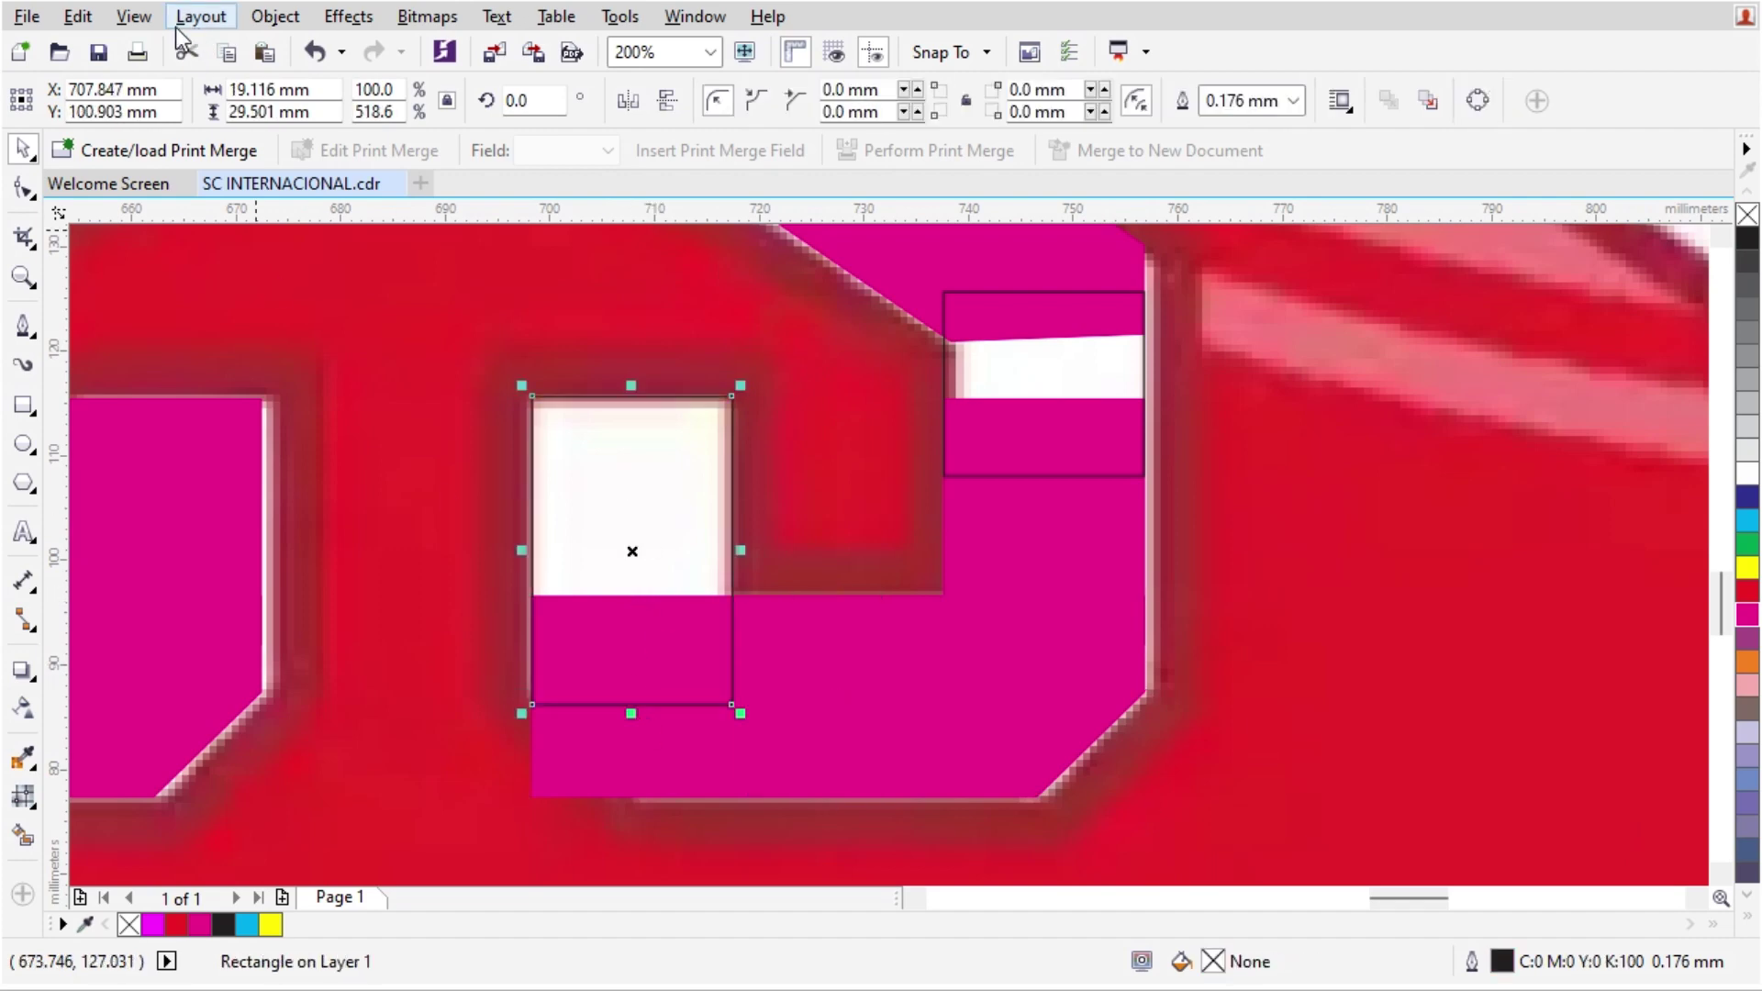
Step: Draw a cutting rectangle about 35 × 30 mm over the left end of the 3's bottom piece, using Wireframe view
{"action": "left_click", "coordinate": [133, 16]}
{"action": "left_click", "coordinate": [193, 77]}
{"action": "scroll", "coordinate": [905, 482], "scroll_direction": "down", "scroll_amount": 1}
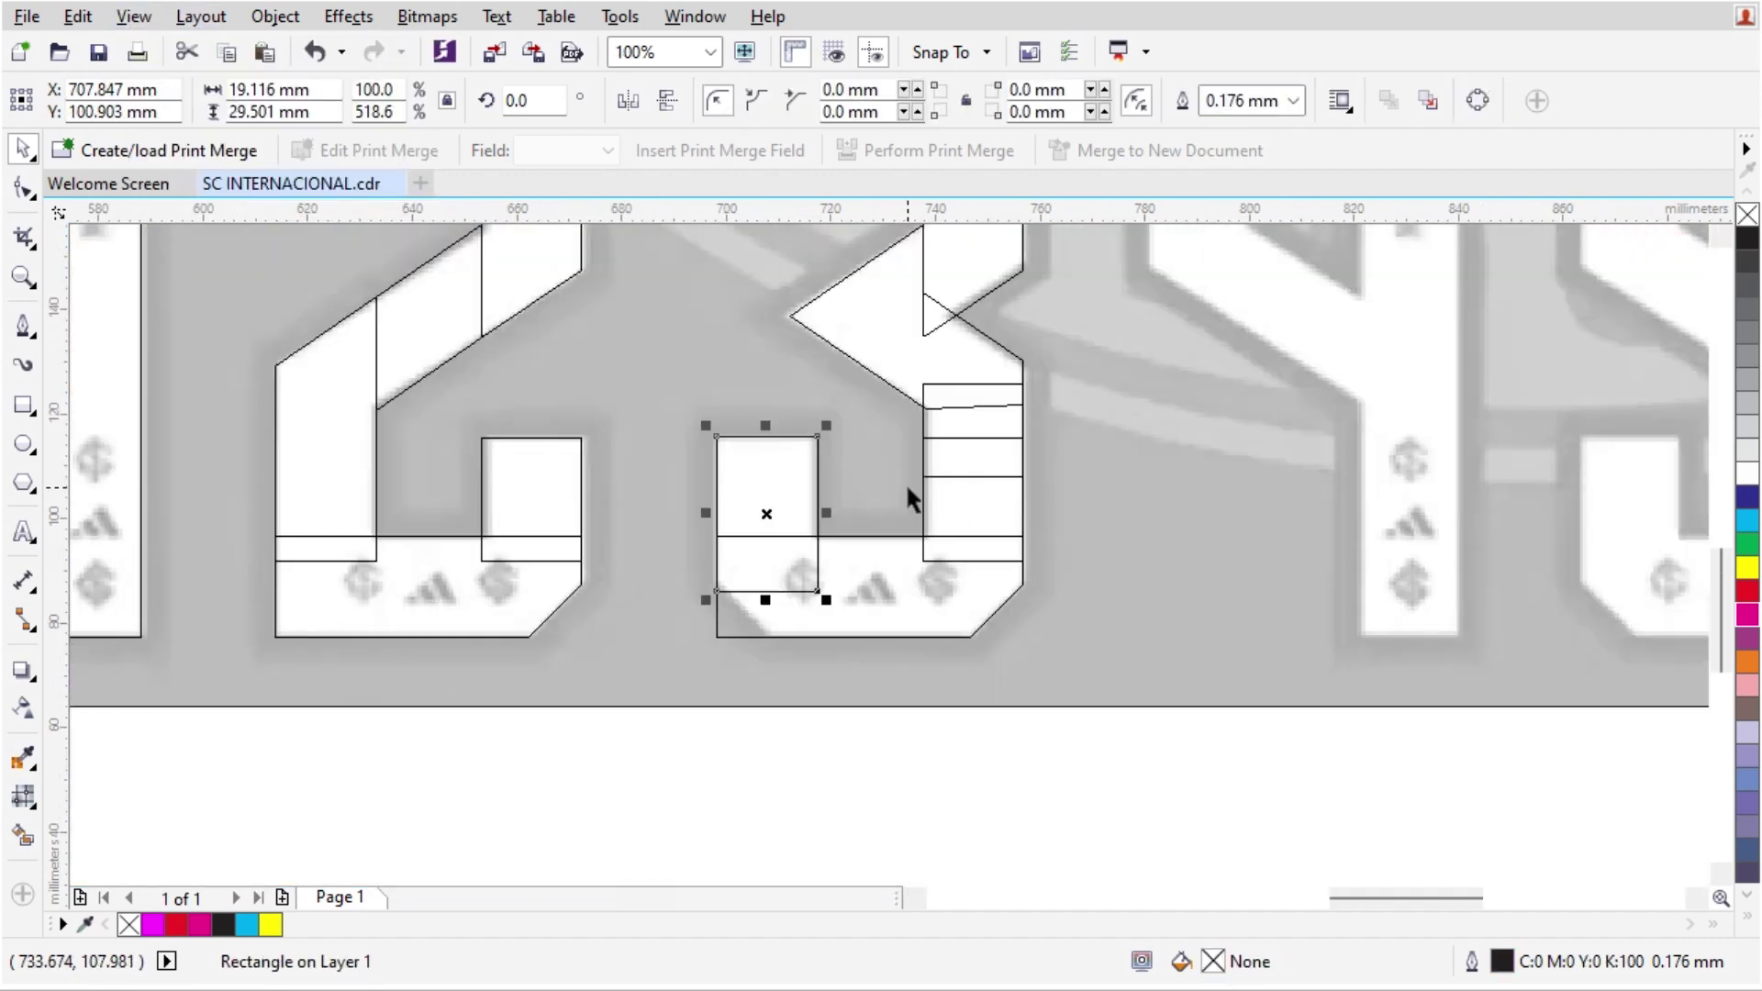
{"action": "left_click", "coordinate": [1033, 713]}
{"action": "scroll", "coordinate": [1033, 713], "scroll_direction": "up", "scroll_amount": 1}
{"action": "left_click", "coordinate": [444, 419]}
{"action": "left_click", "coordinate": [23, 405]}
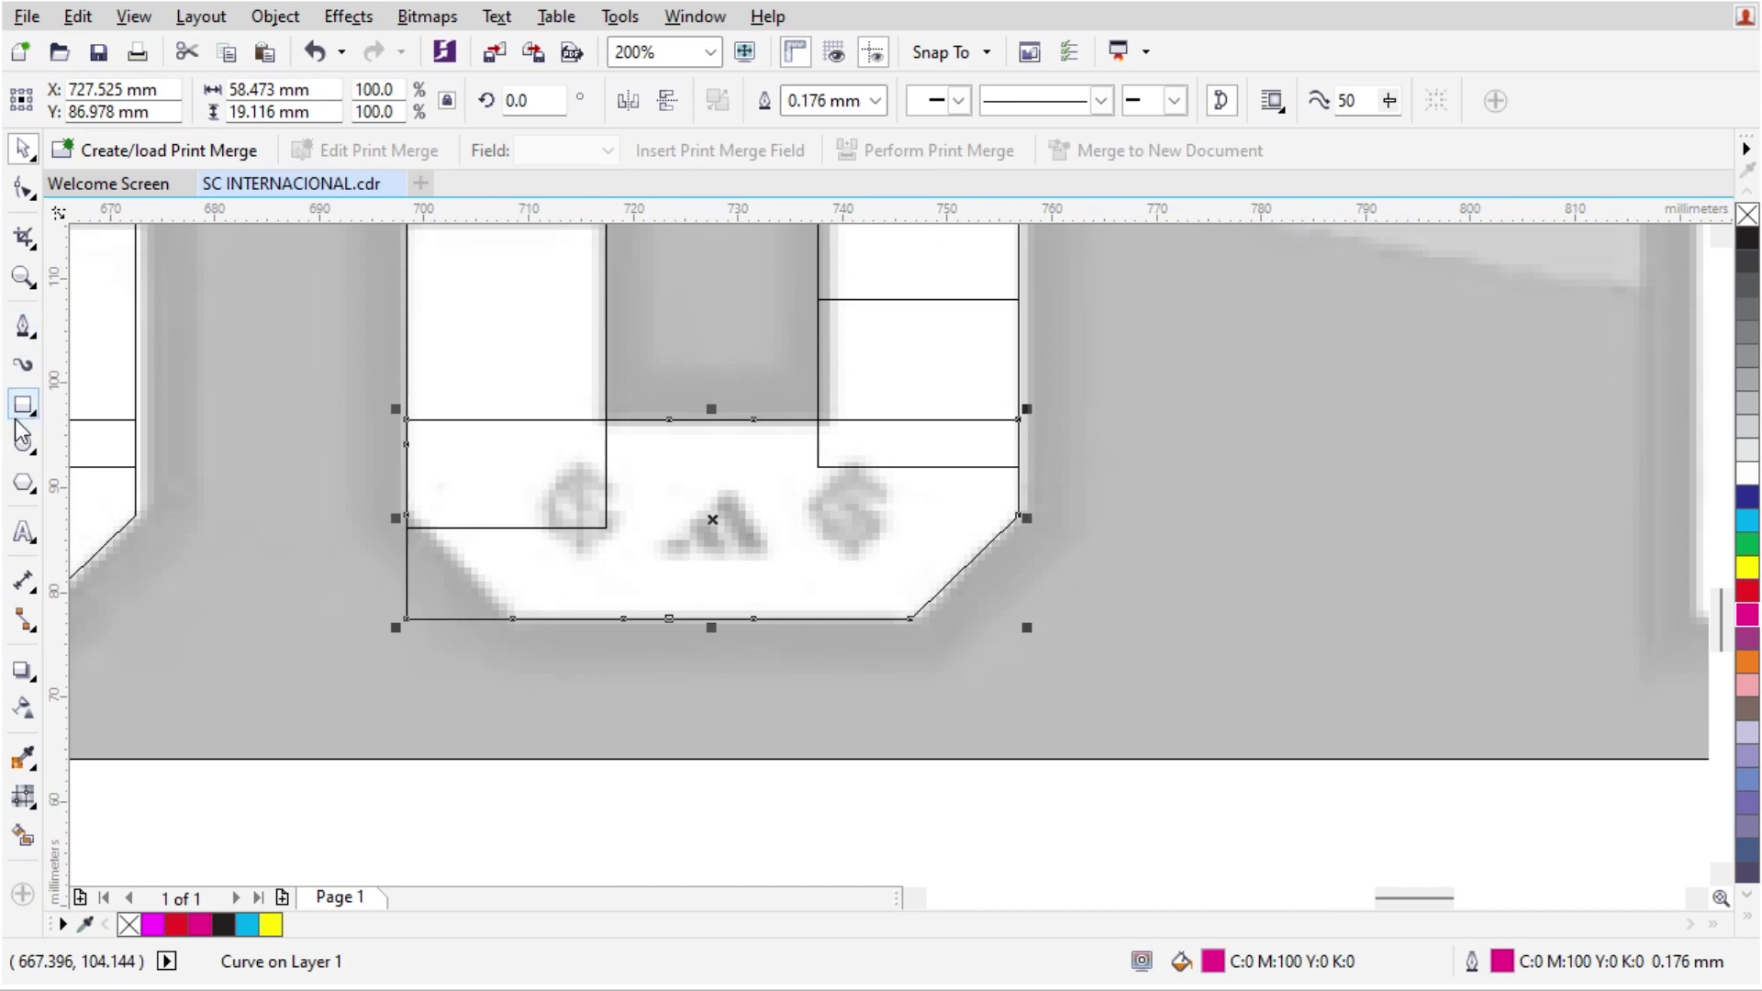
{"action": "left_click_drag", "start_coordinate": [287, 375], "coordinate": [653, 687]}
Step: Trim the left end of the 3's bottom piece with the cutting rectangle and delete that rectangle
{"action": "key", "text": "space"}
{"action": "left_click", "coordinate": [711, 419], "text": "shift"}
{"action": "left_click", "coordinate": [806, 104]}
{"action": "left_click", "coordinate": [653, 468]}
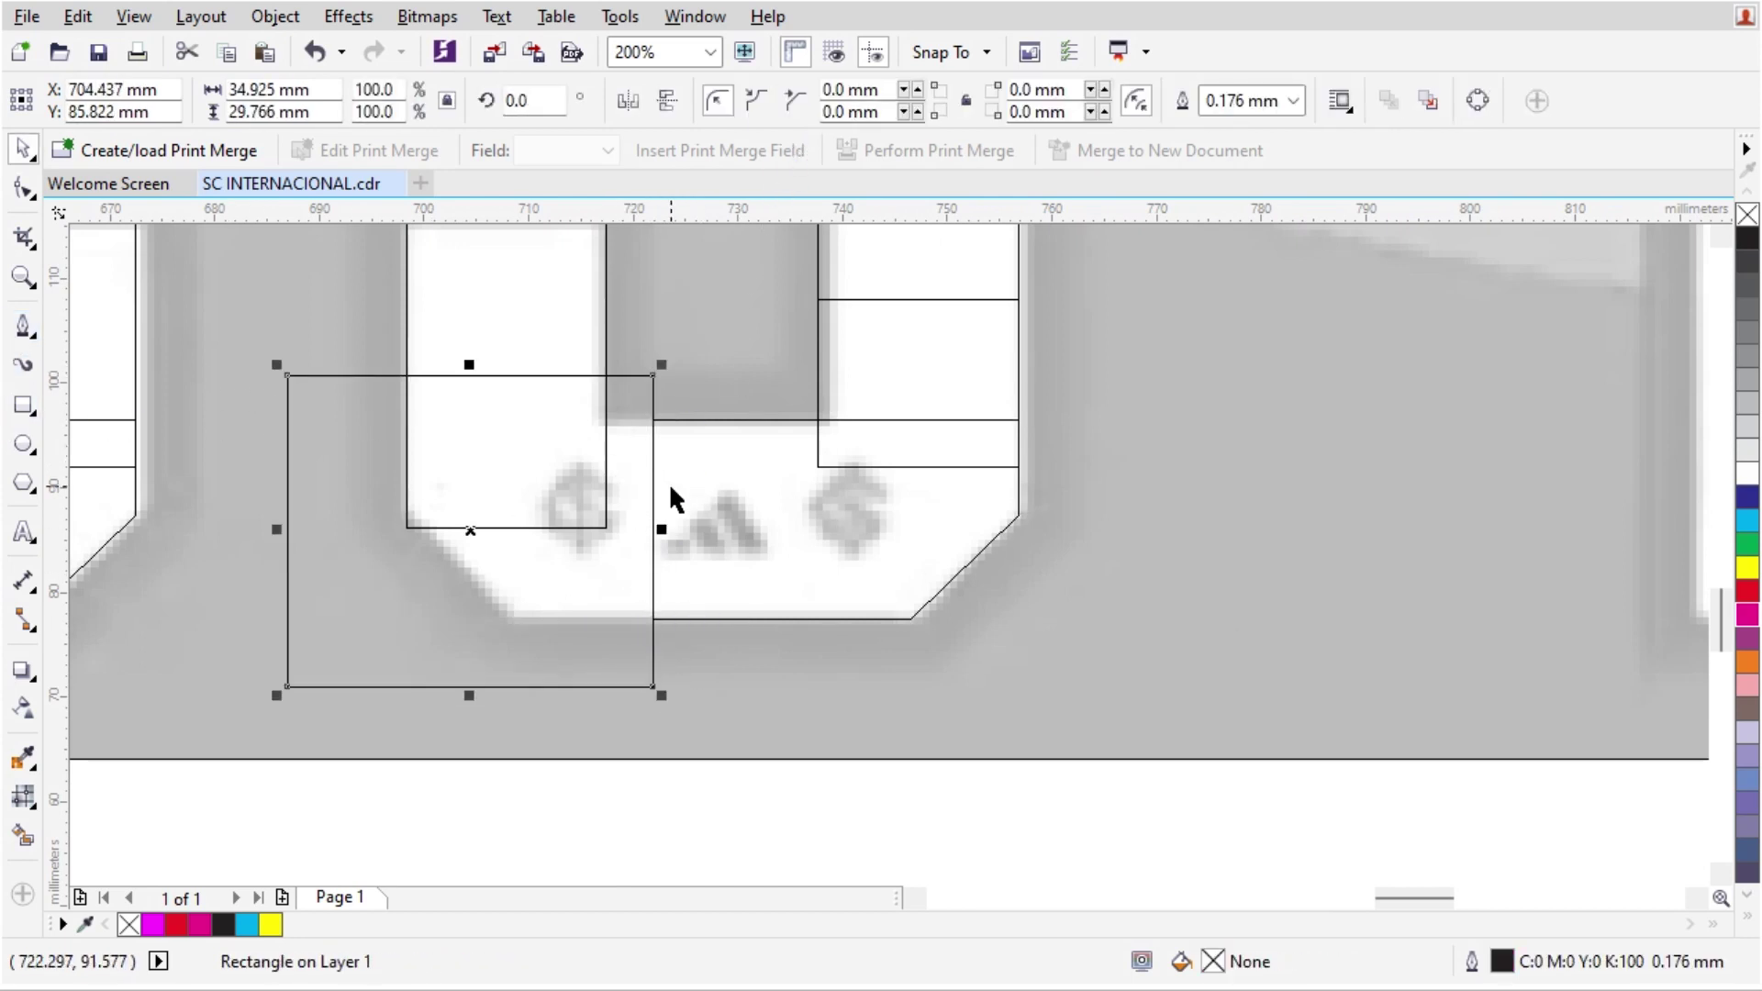
{"action": "key", "text": "Delete"}
Step: Copy the trimmed bottom piece, mirror the copy horizontally and align it with the left edge of the 3's lower-left stub
{"action": "left_click", "coordinate": [786, 547]}
{"action": "scroll", "coordinate": [794, 568], "scroll_direction": "down", "scroll_amount": 1}
{"action": "left_click_drag", "start_coordinate": [794, 569], "coordinate": [749, 570]}
{"action": "right_click", "coordinate": [749, 570]}
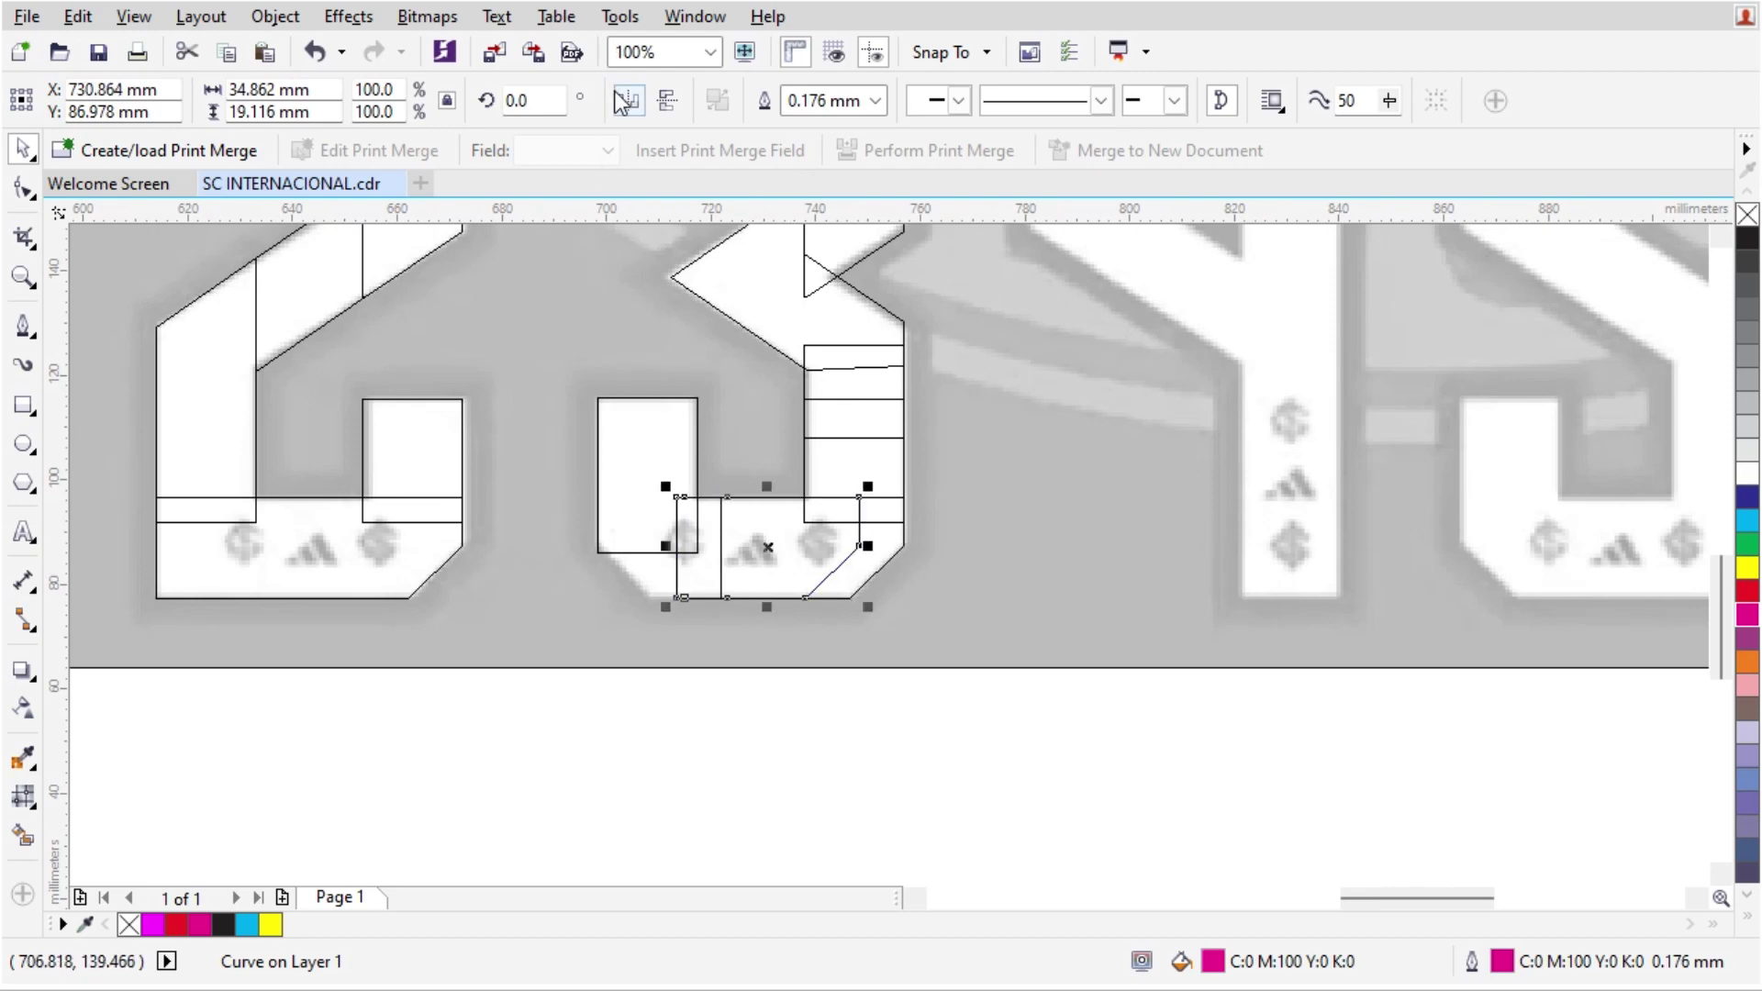
{"action": "left_click", "coordinate": [627, 100]}
{"action": "left_click", "coordinate": [644, 464], "text": "shift"}
Step: Shorten the 3's lower-left stub rectangle from below to about 25.5 mm high, clear of the chamfered corner
{"action": "scroll", "coordinate": [647, 463], "scroll_direction": "up", "scroll_amount": 1}
{"action": "scroll", "coordinate": [647, 461], "scroll_direction": "up", "scroll_amount": 1}
{"action": "left_click", "coordinate": [639, 462]}
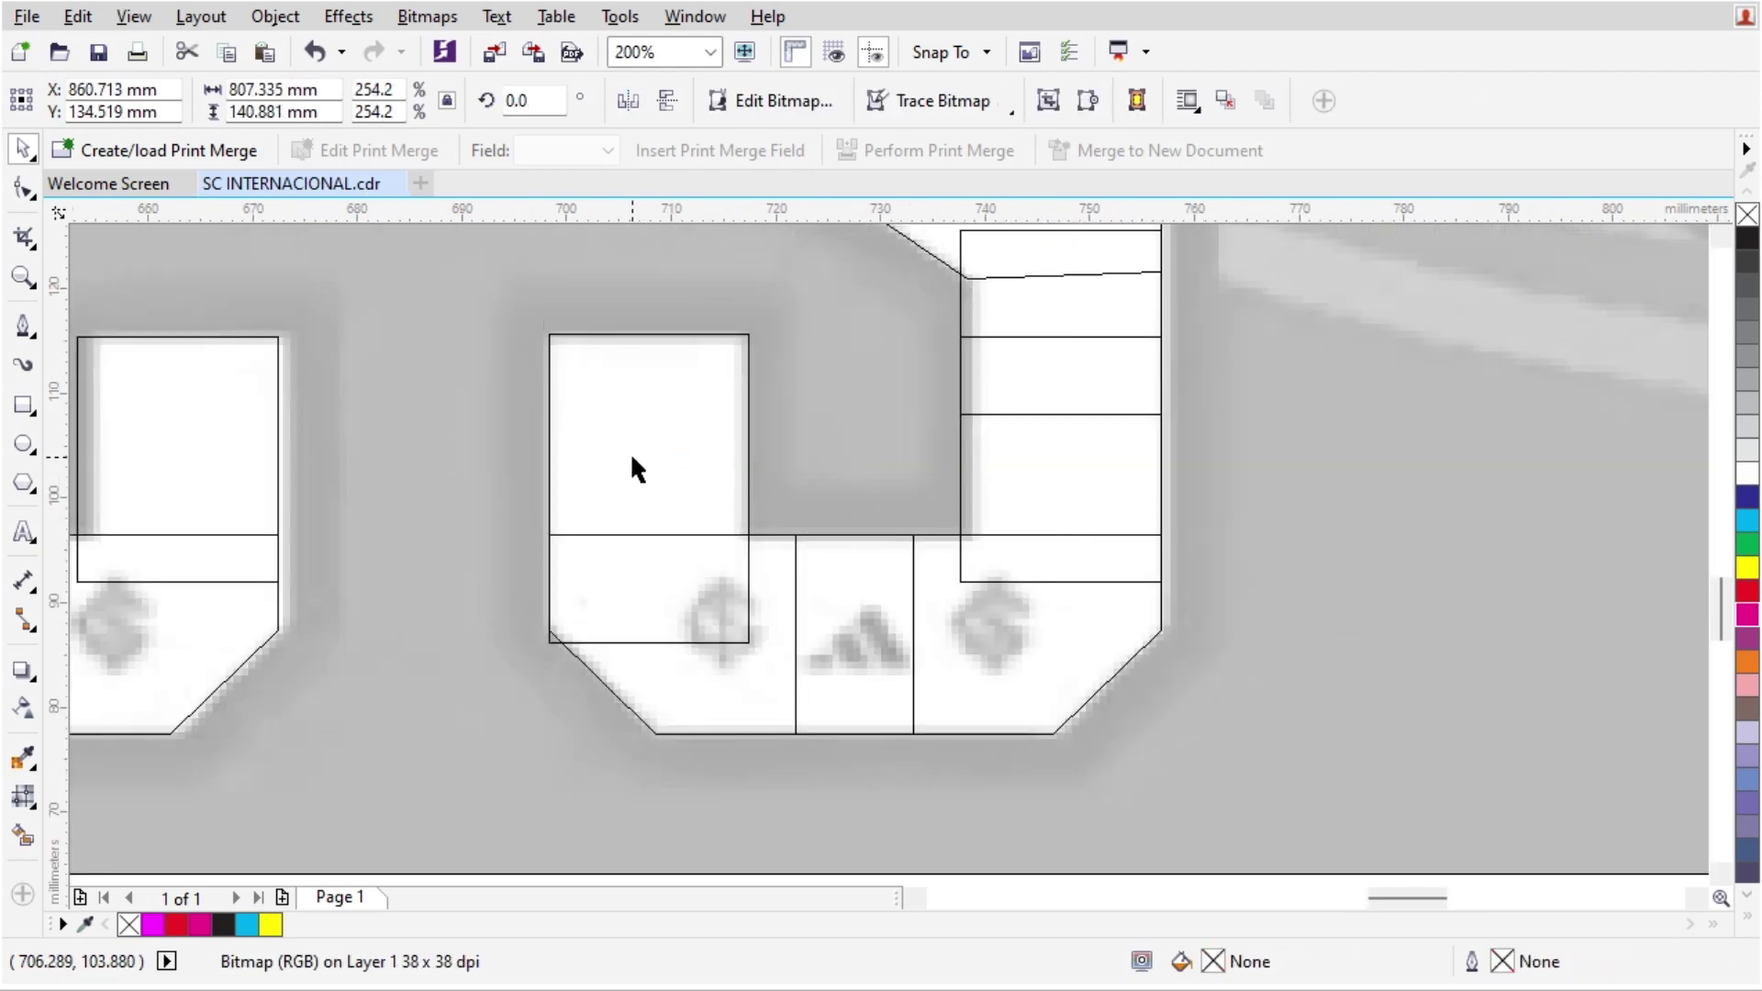
{"action": "scroll", "coordinate": [633, 544], "scroll_direction": "up", "scroll_amount": 1}
{"action": "left_click", "coordinate": [635, 551]}
{"action": "left_click_drag", "start_coordinate": [674, 667], "coordinate": [690, 577]}
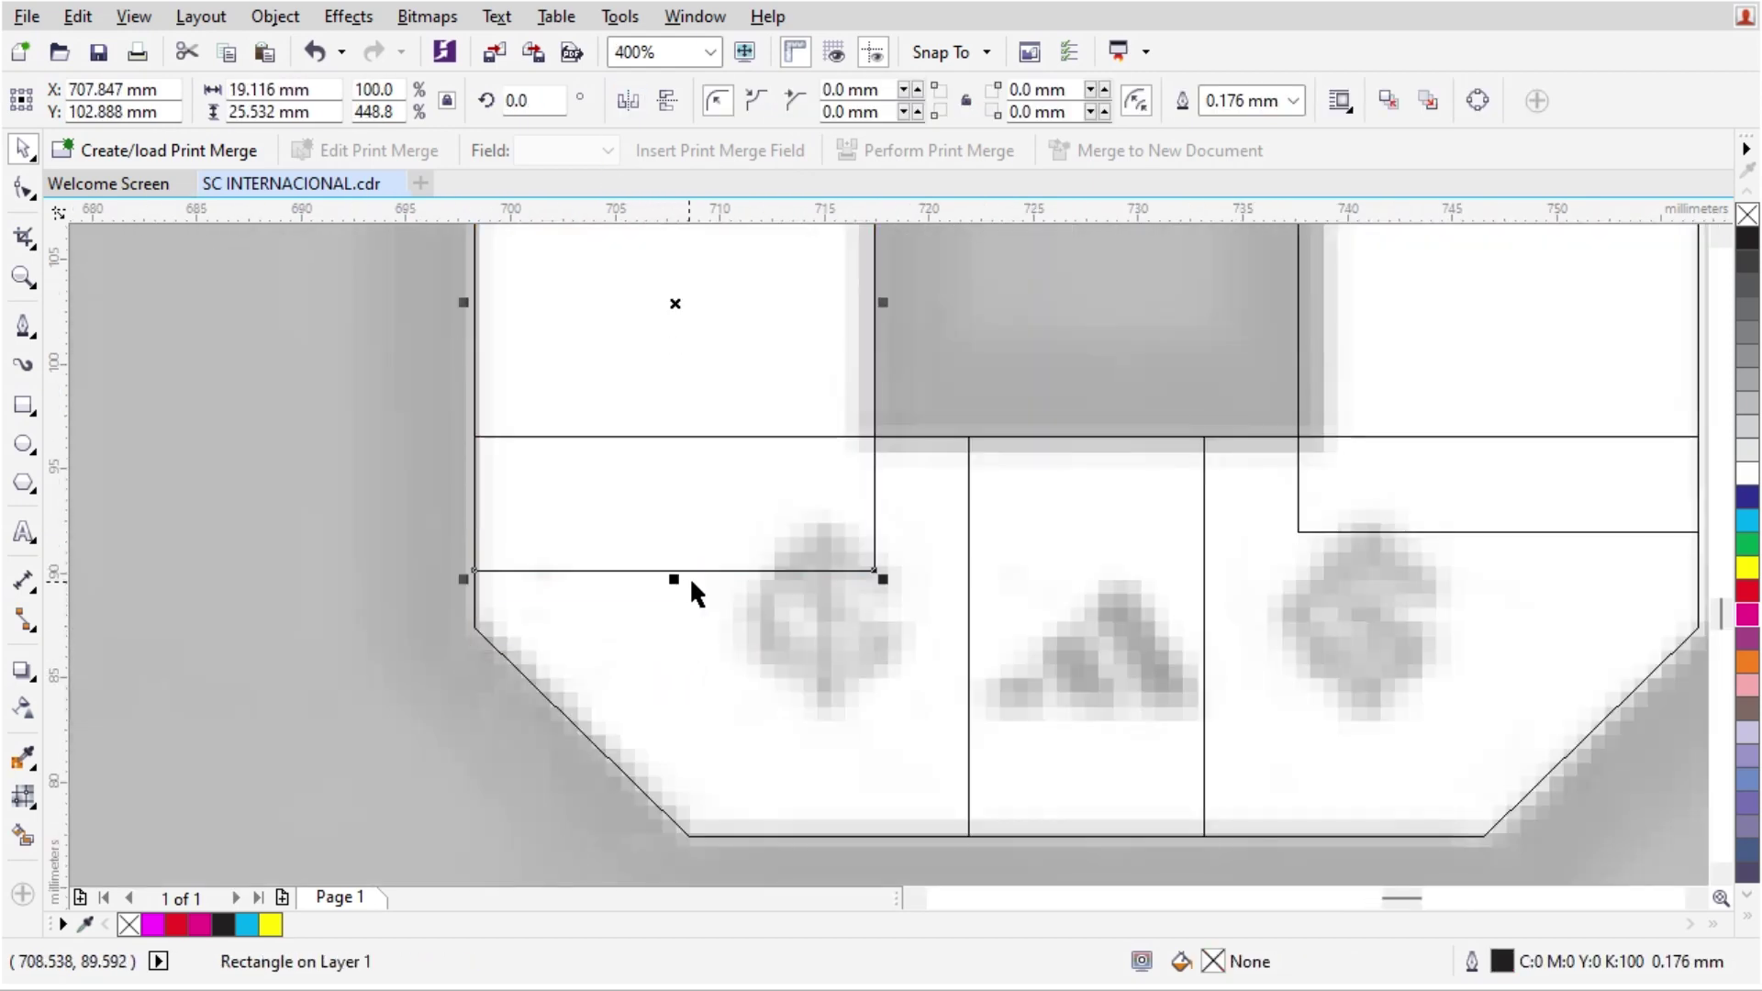
{"action": "scroll", "coordinate": [690, 576], "scroll_direction": "down", "scroll_amount": 2}
Step: Fill all parts of the 3 with magenta (C:0 M:100 Y:0 K:0) in Enhanced view and remove their outlines
{"action": "left_click", "coordinate": [154, 22]}
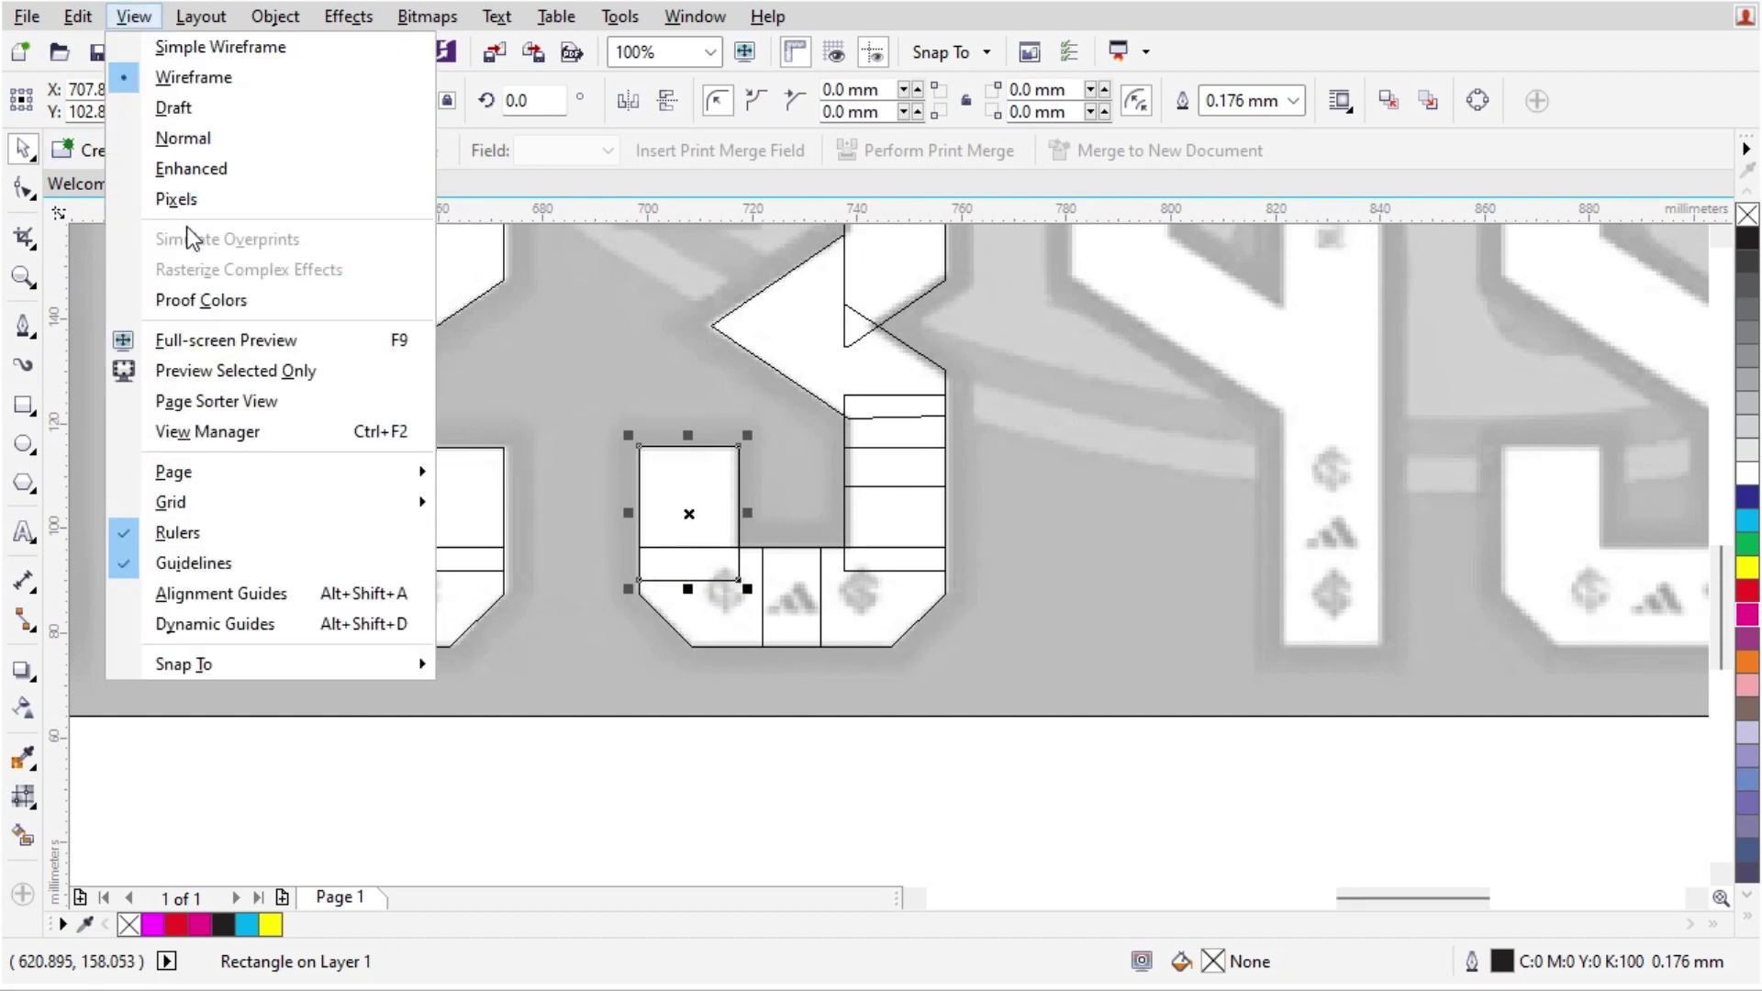
{"action": "left_click", "coordinate": [188, 169]}
{"action": "scroll", "coordinate": [692, 628], "scroll_direction": "down", "scroll_amount": 1}
{"action": "left_click_drag", "start_coordinate": [922, 748], "coordinate": [601, 293]}
{"action": "left_click", "coordinate": [1748, 615]}
{"action": "left_click", "coordinate": [1231, 788]}
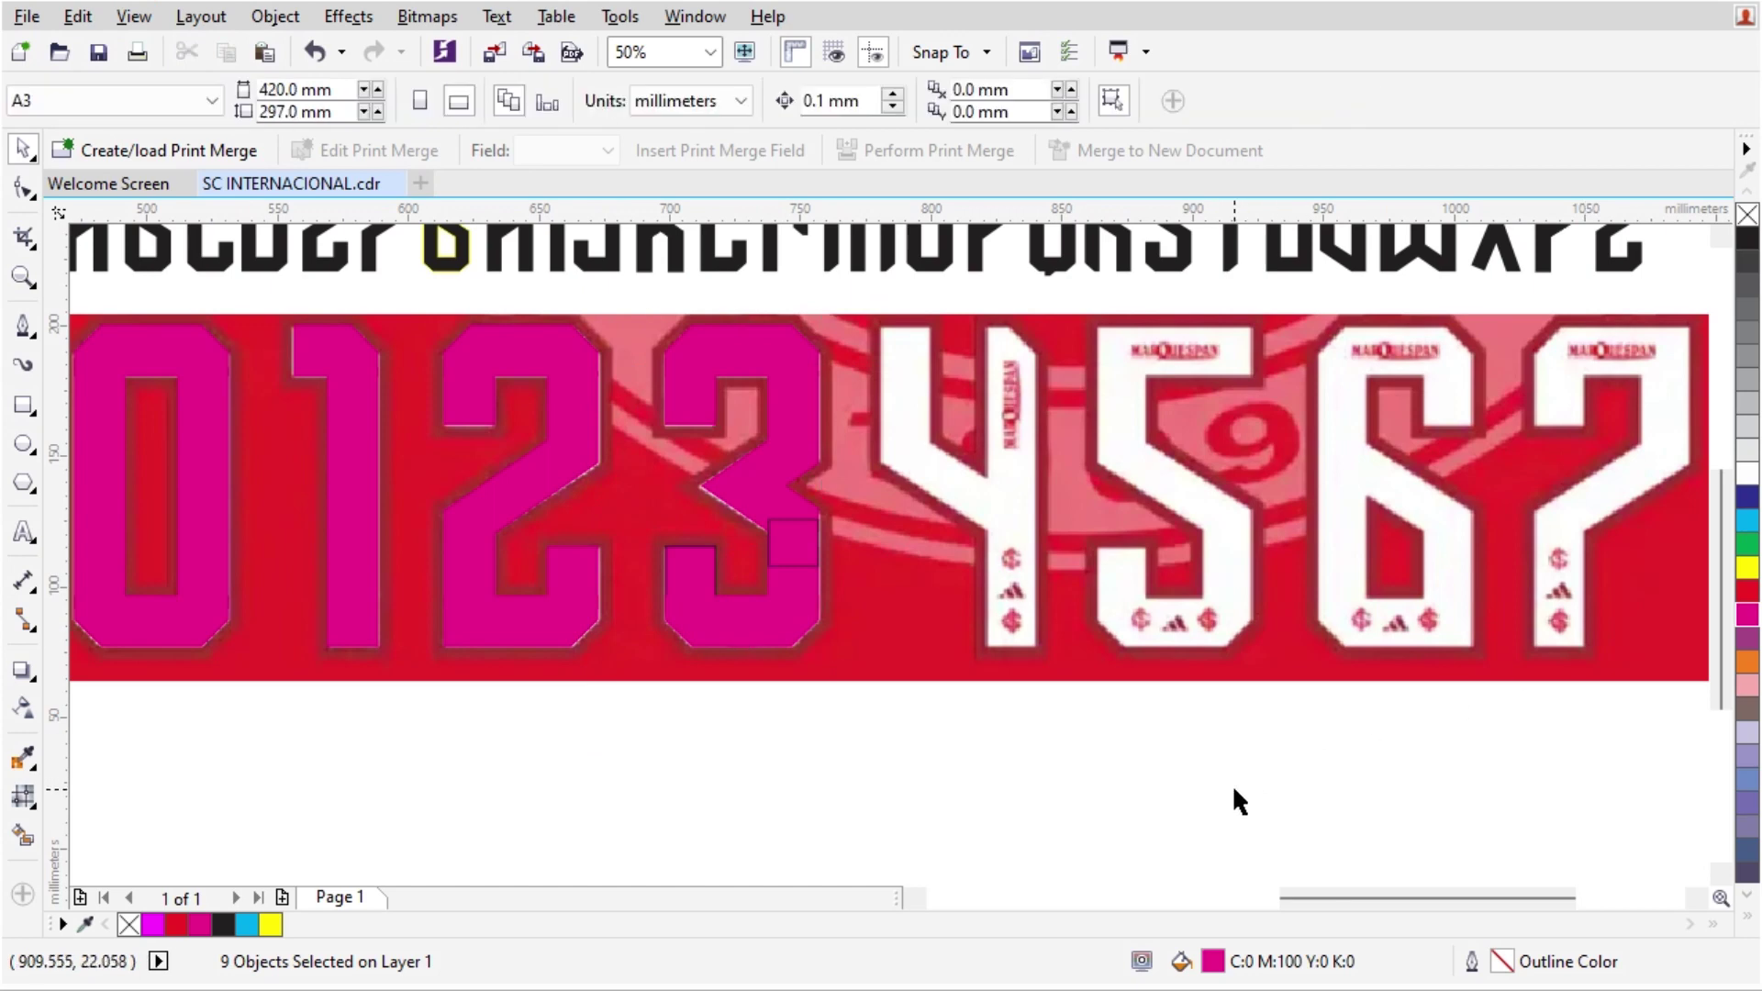
{"action": "left_click_drag", "start_coordinate": [895, 754], "coordinate": [673, 338]}
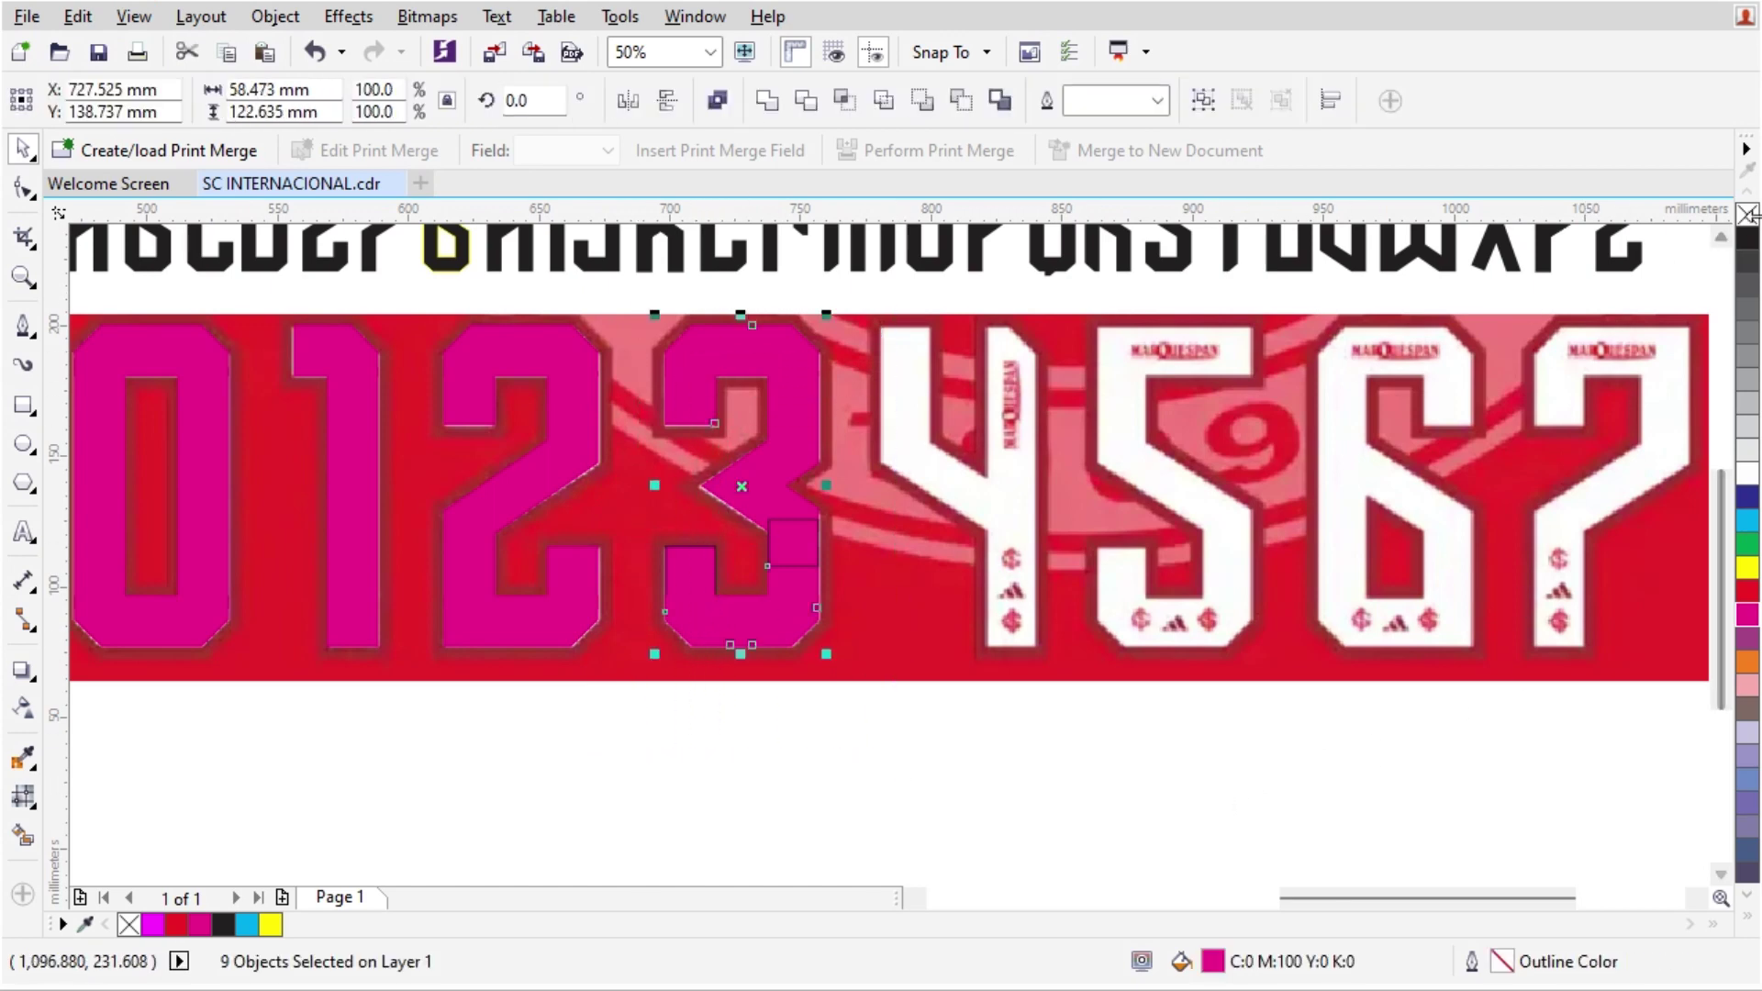
{"action": "left_click", "coordinate": [1040, 739]}
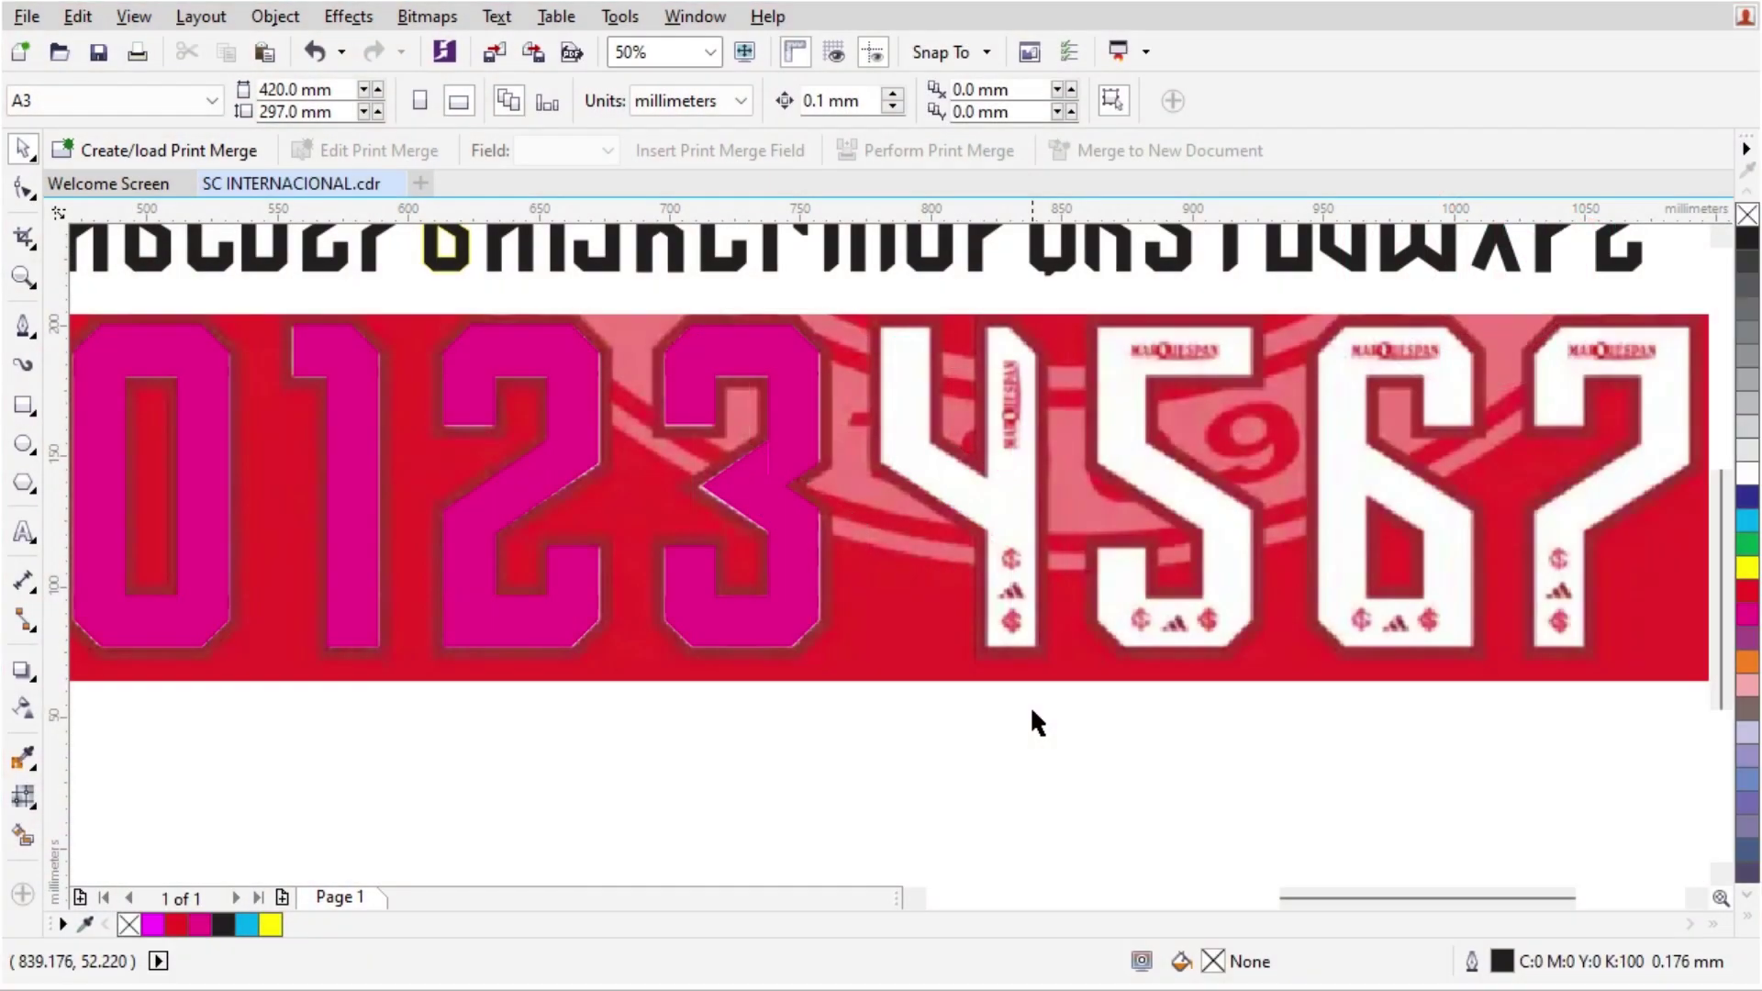
Step: Duplicate the whole 3 over the reference 4 and mirror the copy horizontally
{"action": "scroll", "coordinate": [862, 669], "scroll_direction": "down", "scroll_amount": 2}
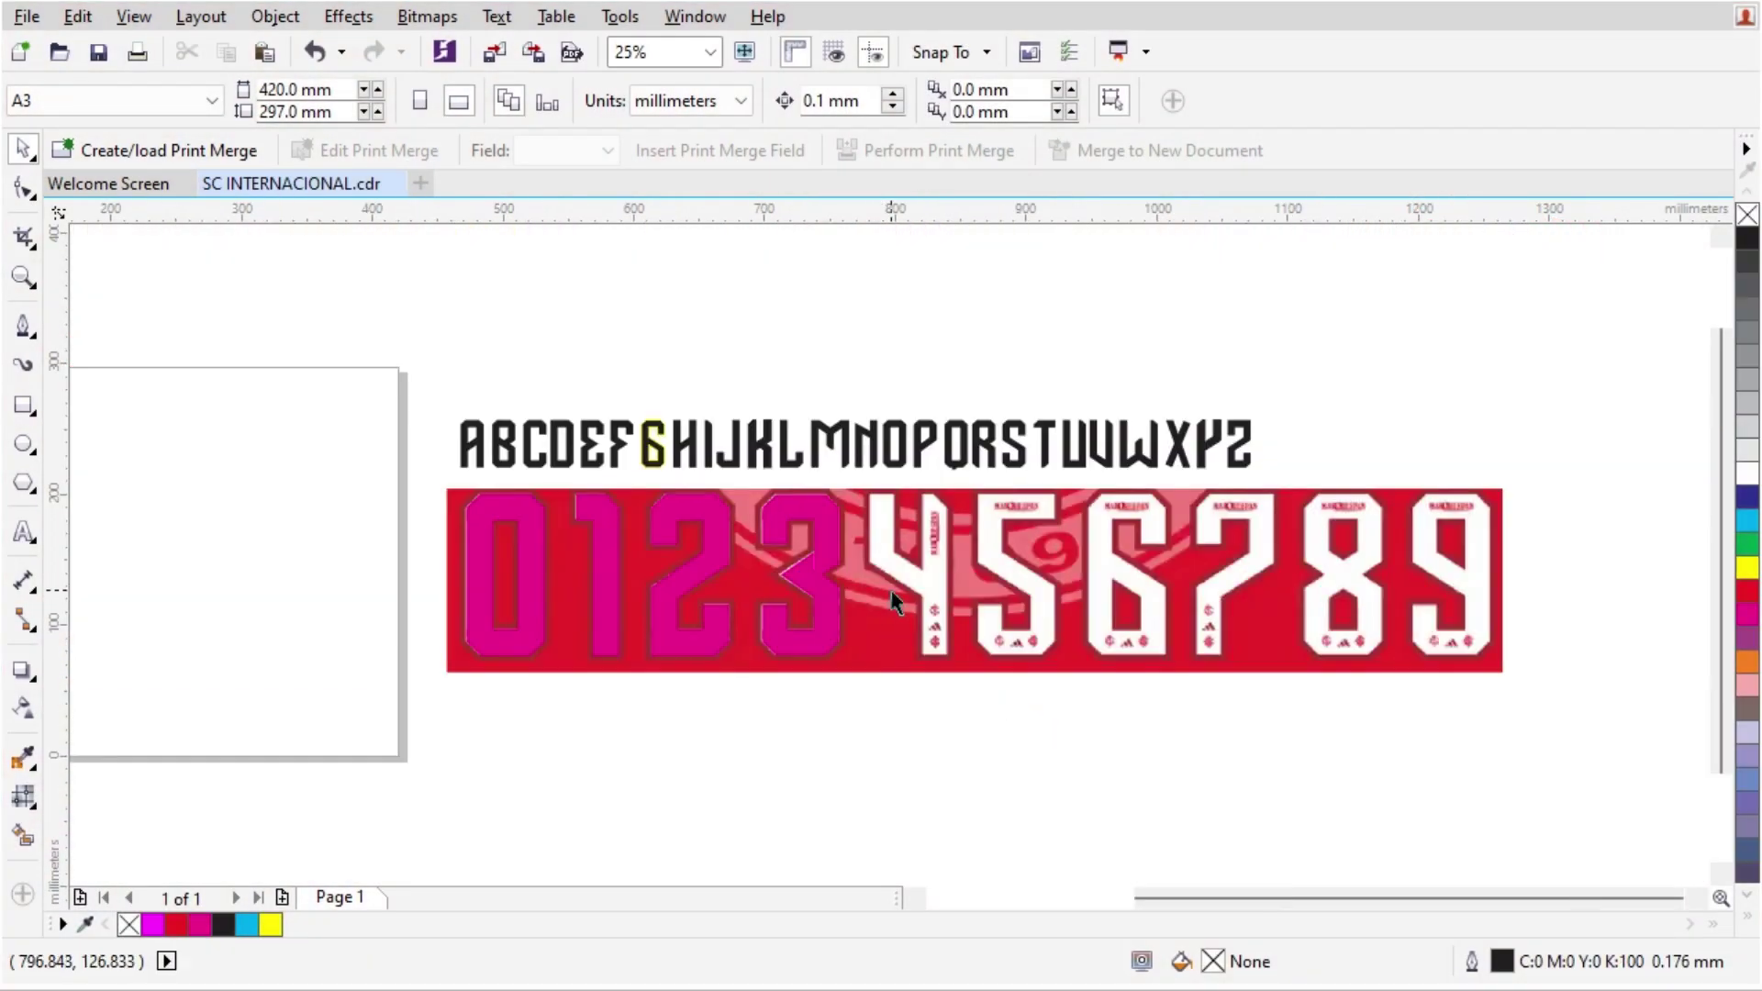
{"action": "scroll", "coordinate": [849, 601], "scroll_direction": "up", "scroll_amount": 2}
{"action": "left_click_drag", "start_coordinate": [824, 709], "coordinate": [598, 353]}
{"action": "left_click_drag", "start_coordinate": [773, 488], "coordinate": [987, 478]}
{"action": "left_click", "coordinate": [627, 100]}
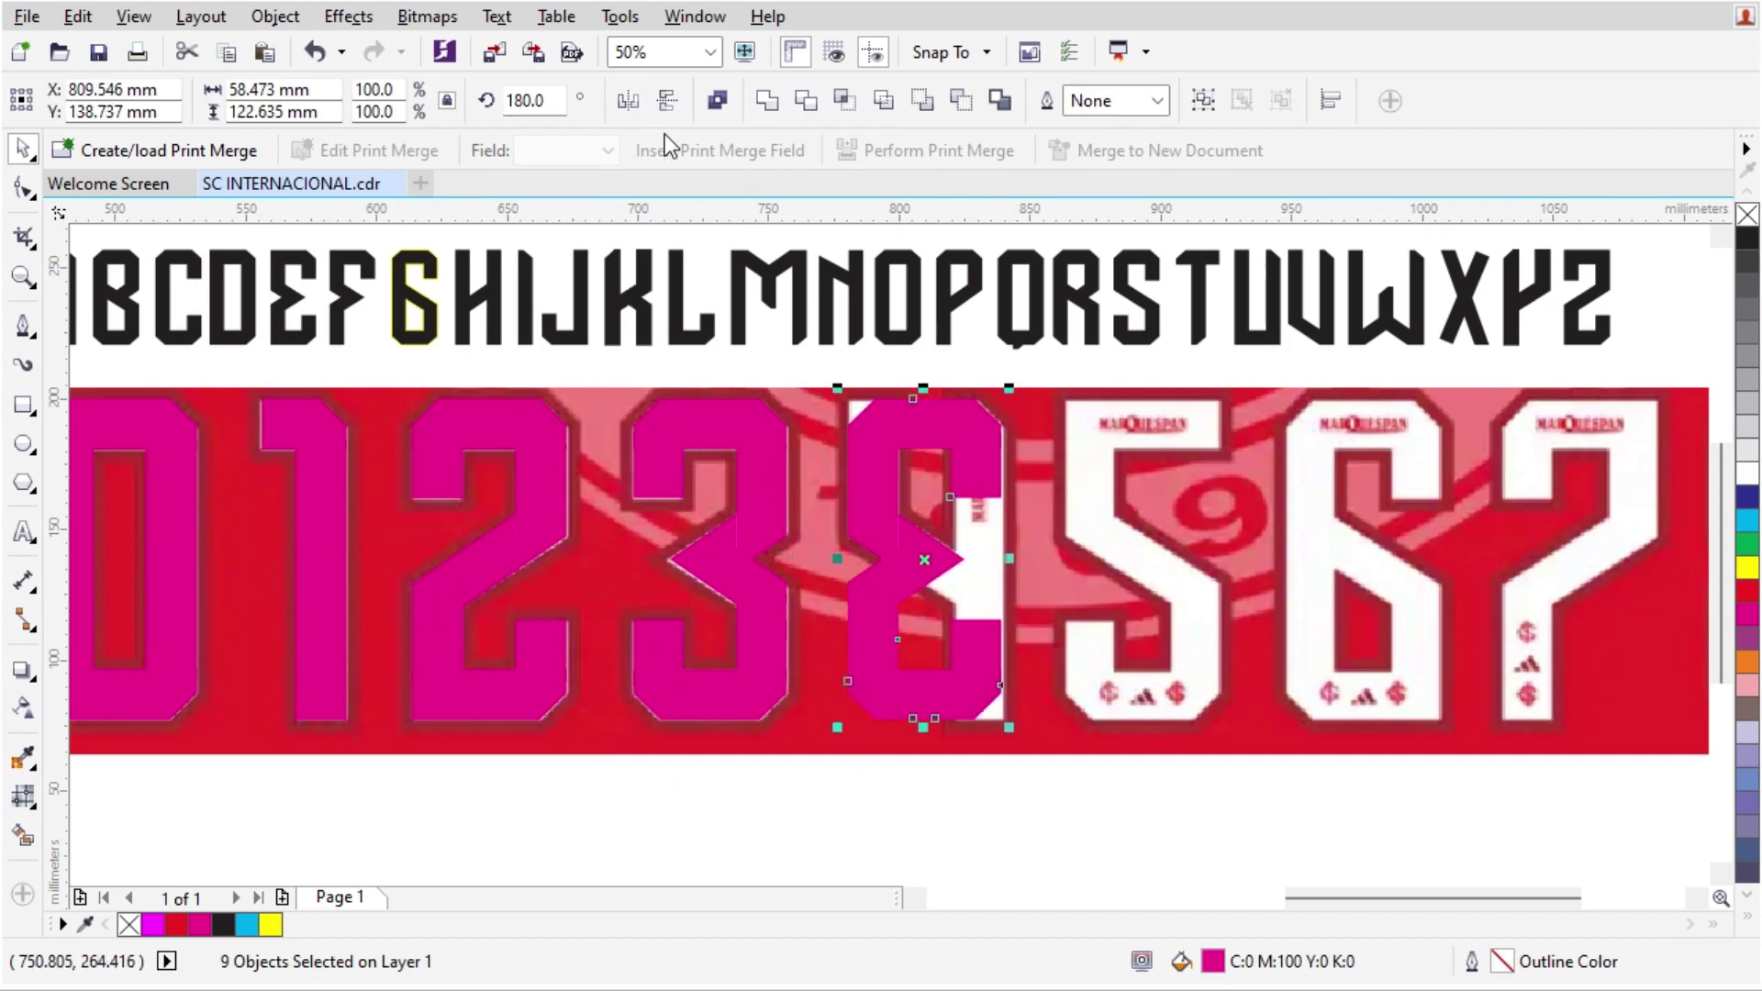
Step: Delete both bottom pieces and the lower-left connector pieces from the mirrored copy over the 4, using Wireframe view
{"action": "left_click", "coordinate": [134, 16]}
{"action": "left_click", "coordinate": [162, 82]}
{"action": "left_click", "coordinate": [901, 641]}
{"action": "scroll", "coordinate": [910, 600], "scroll_direction": "up", "scroll_amount": 2}
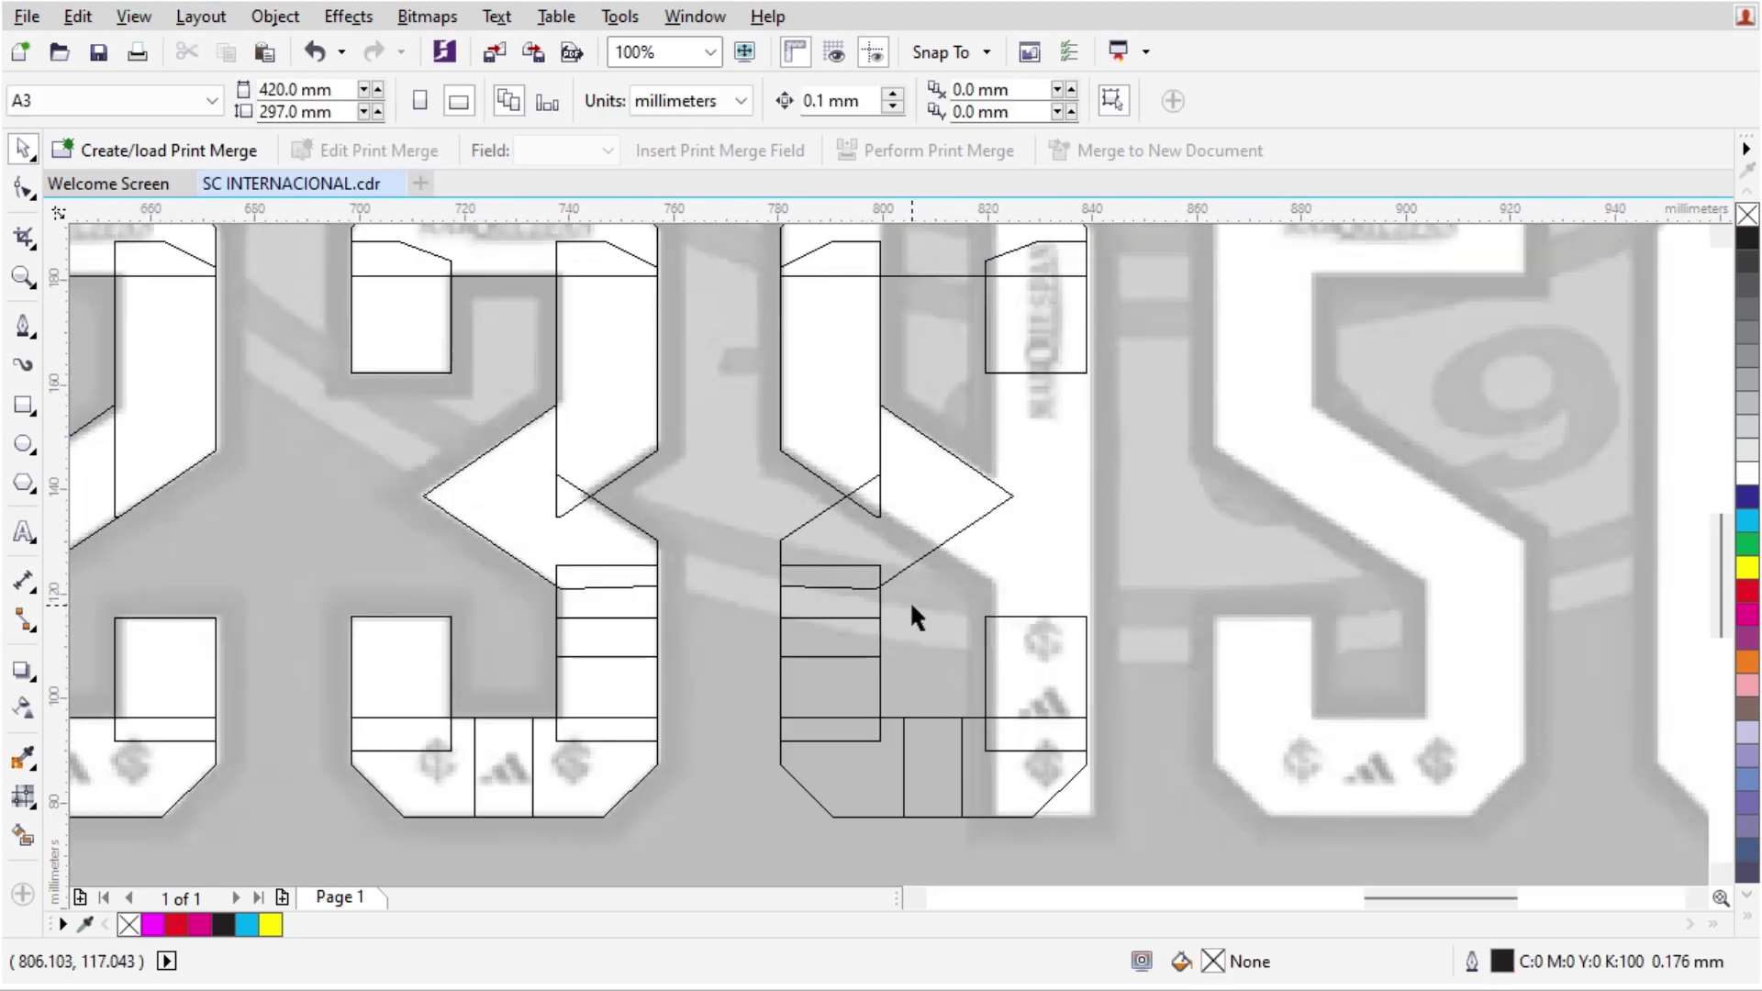
{"action": "left_click", "coordinate": [1032, 739]}
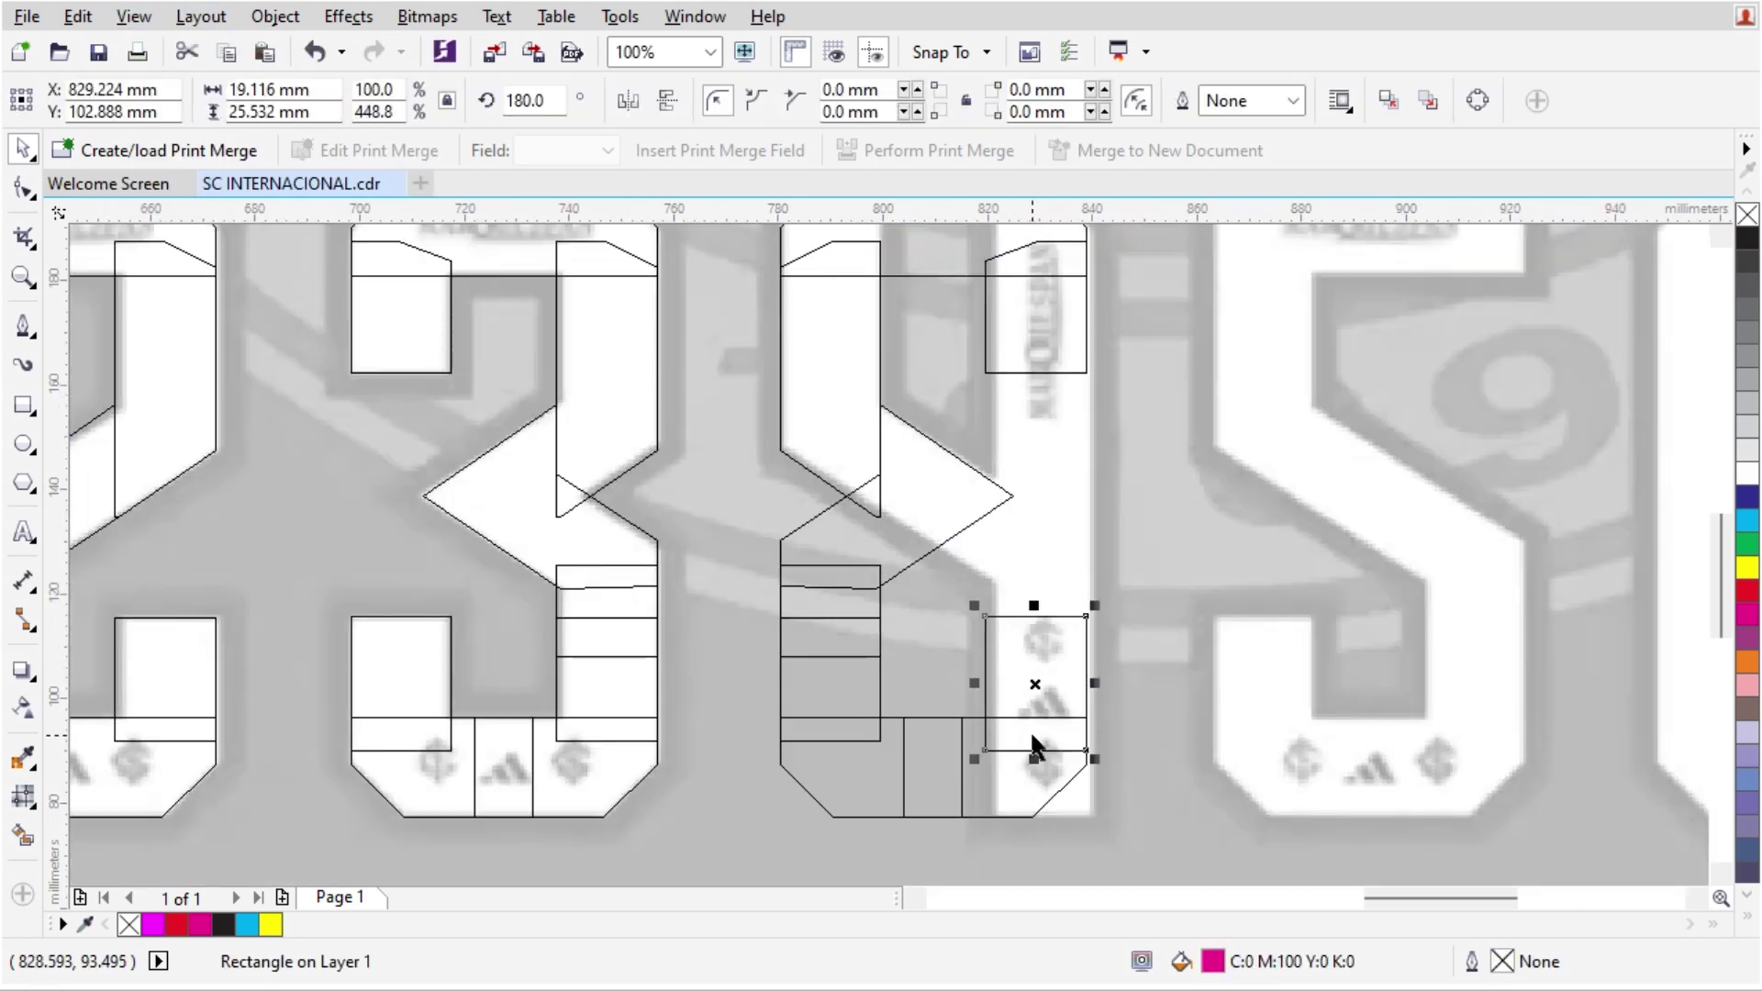
{"action": "left_click", "coordinate": [1004, 779]}
{"action": "key", "text": "Delete"}
{"action": "left_click", "coordinate": [910, 758]}
{"action": "key", "text": "Delete"}
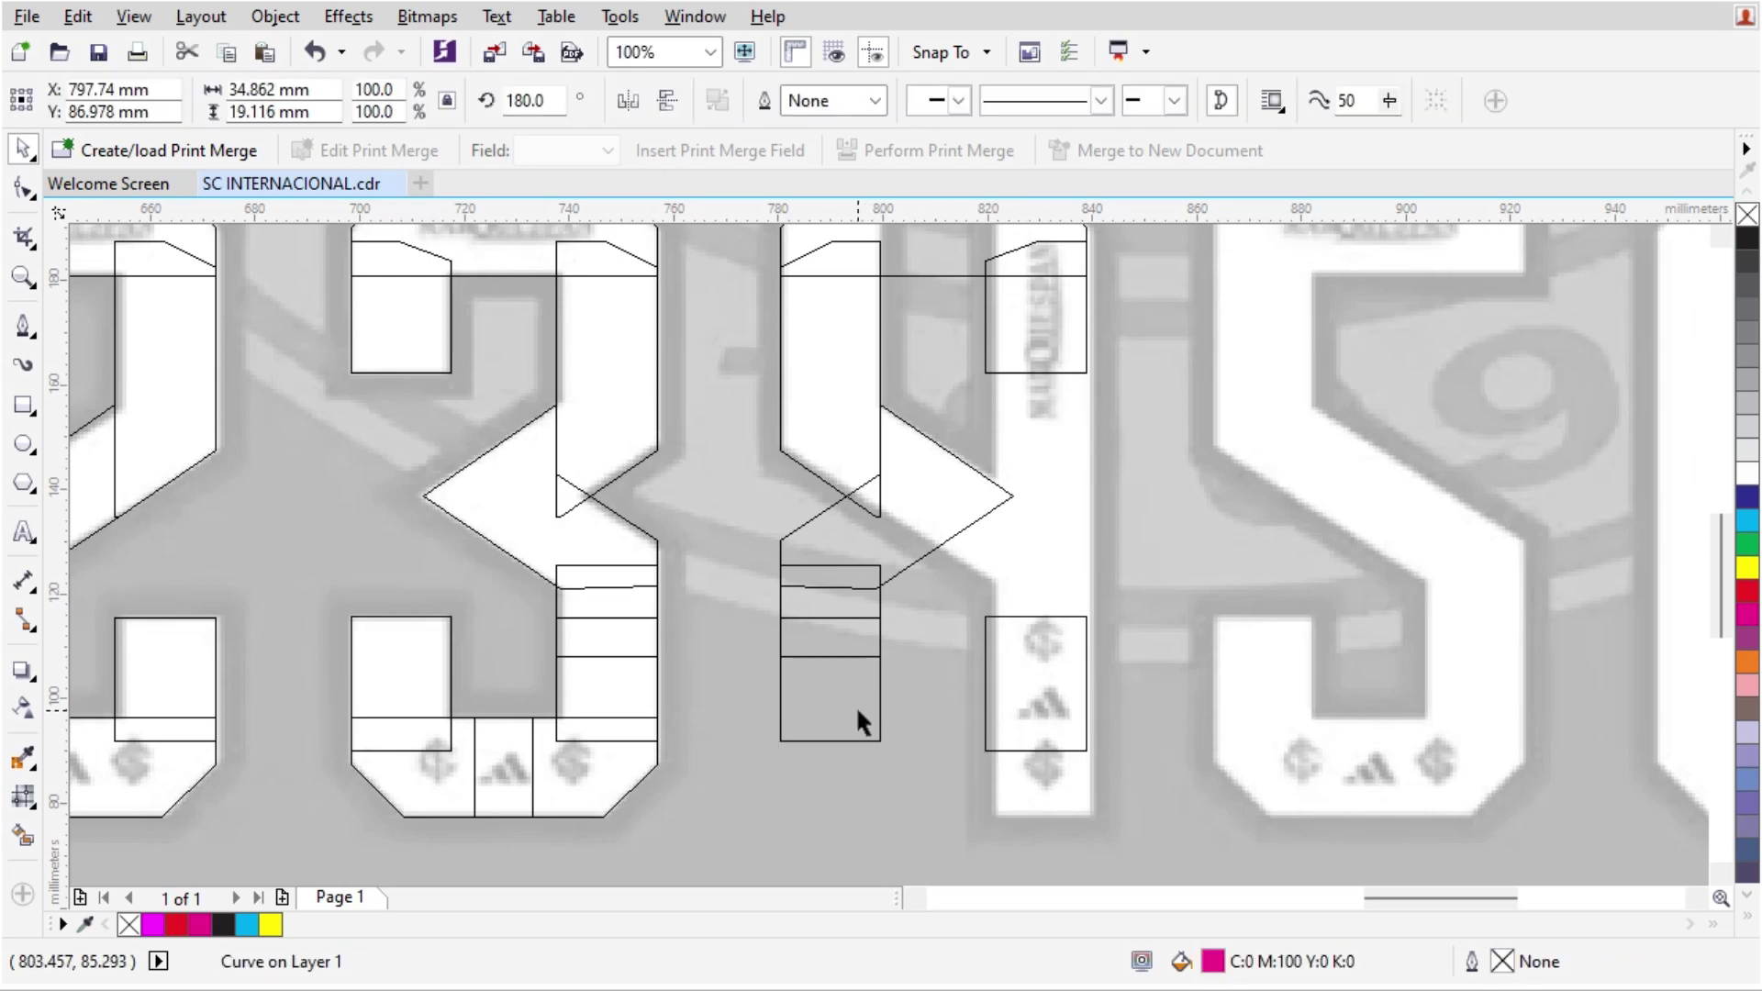
{"action": "left_click", "coordinate": [855, 705]}
{"action": "key", "text": "Delete"}
{"action": "left_click", "coordinate": [850, 637]}
{"action": "key", "text": "Delete"}
Step: Reduce the welded diagonal over the 4 to a three-node triangle by deleting its left and lower nodes
{"action": "scroll", "coordinate": [901, 527], "scroll_direction": "up", "scroll_amount": 1}
{"action": "left_click", "coordinate": [884, 527]}
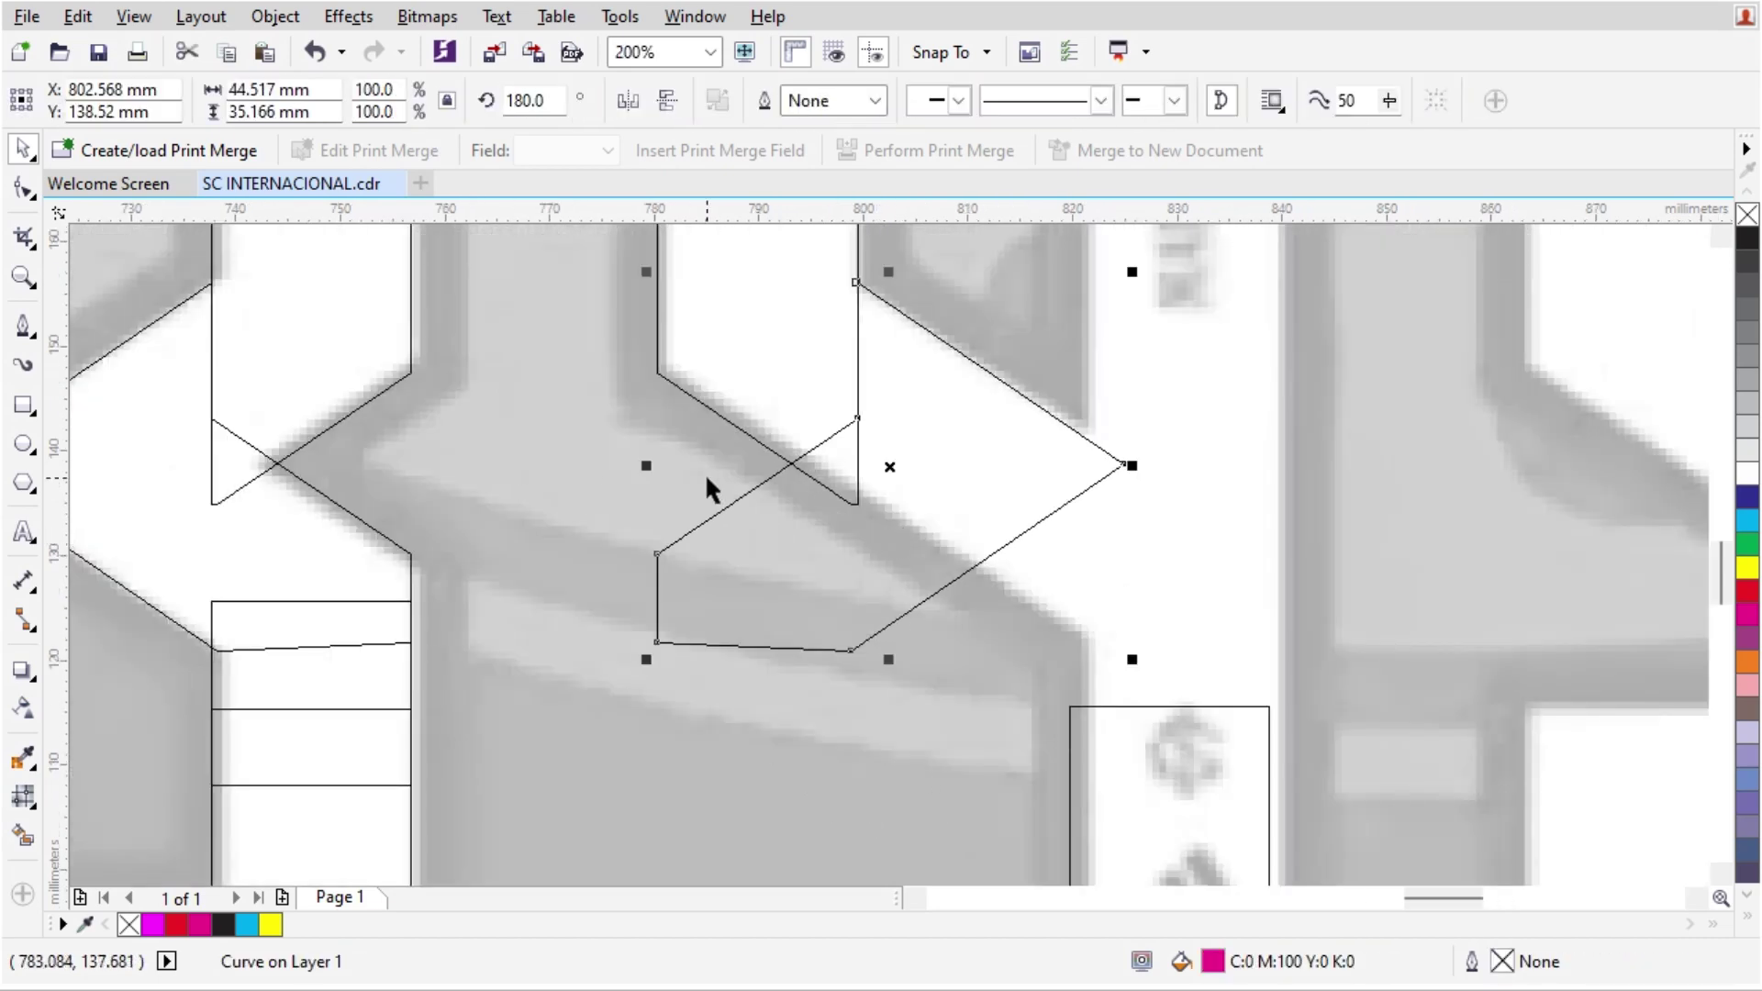
{"action": "left_click", "coordinate": [23, 188]}
{"action": "left_click_drag", "start_coordinate": [549, 496], "coordinate": [690, 661]}
{"action": "key", "text": "Delete"}
{"action": "key", "text": "Delete"}
{"action": "left_click_drag", "start_coordinate": [583, 531], "coordinate": [908, 693]}
{"action": "key", "text": "Delete"}
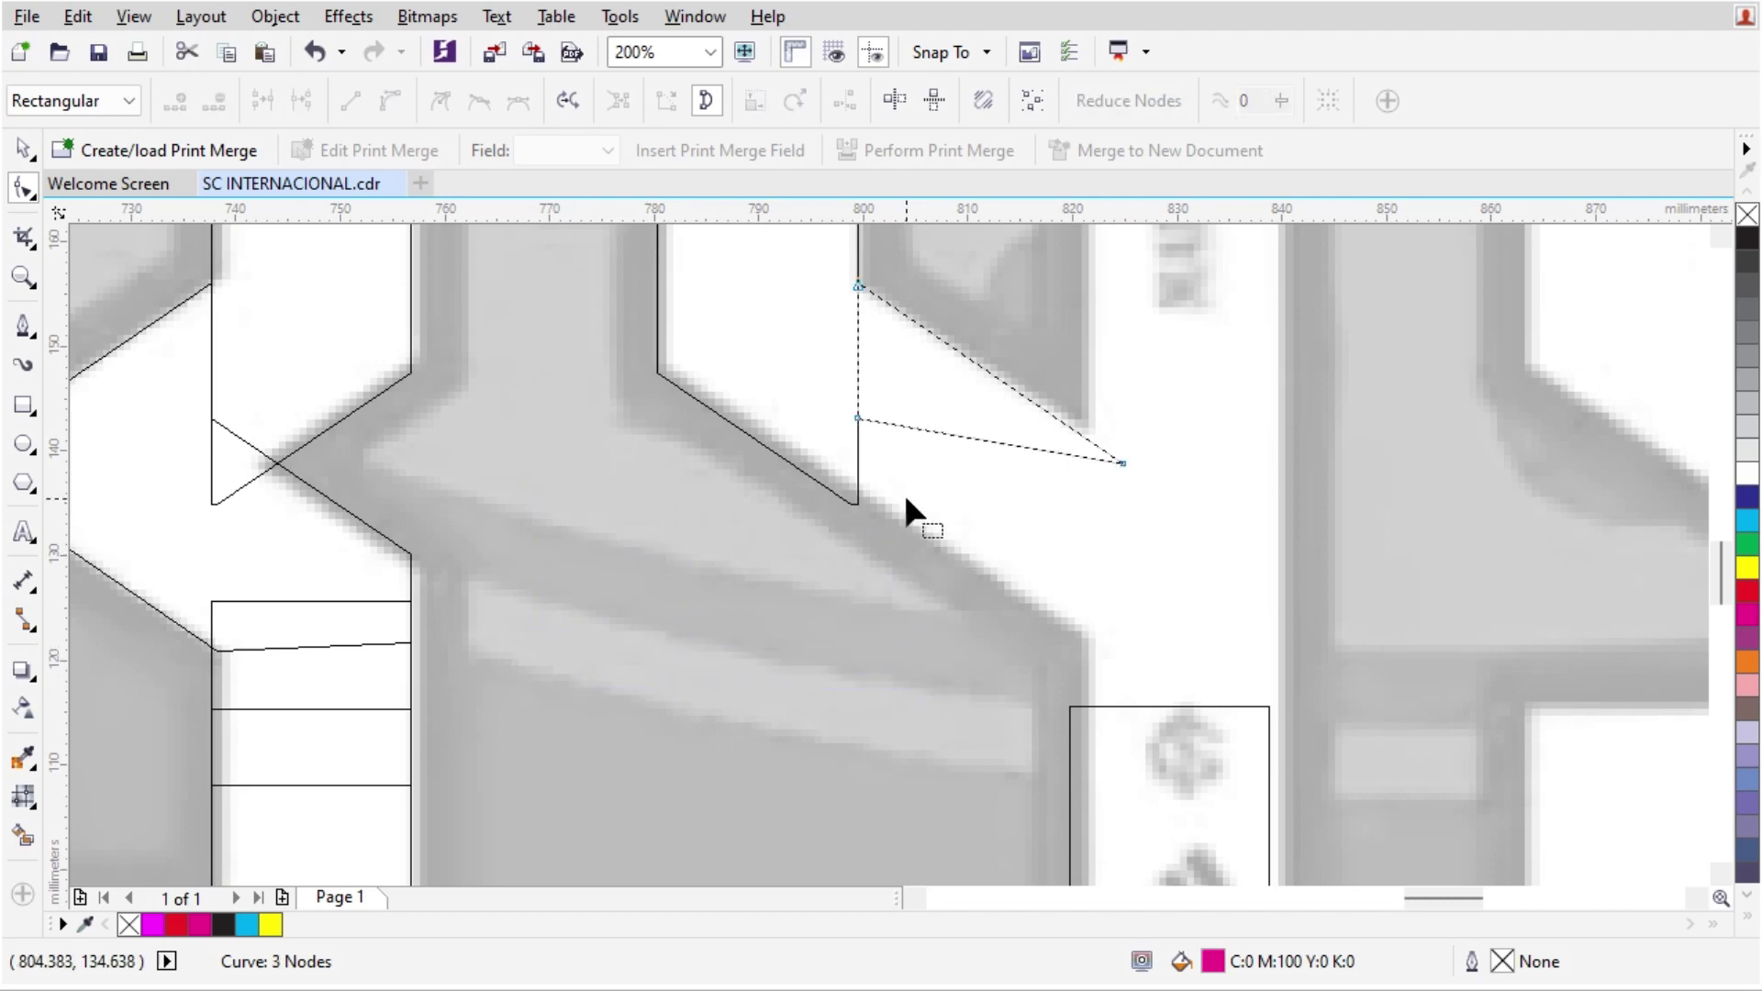
Step: Extend the lower end of the 4's left arm along the slanted edge into the right stem, deleting the spare corner node
{"action": "scroll", "coordinate": [907, 510], "scroll_direction": "up", "scroll_amount": 1}
{"action": "left_click", "coordinate": [795, 558]}
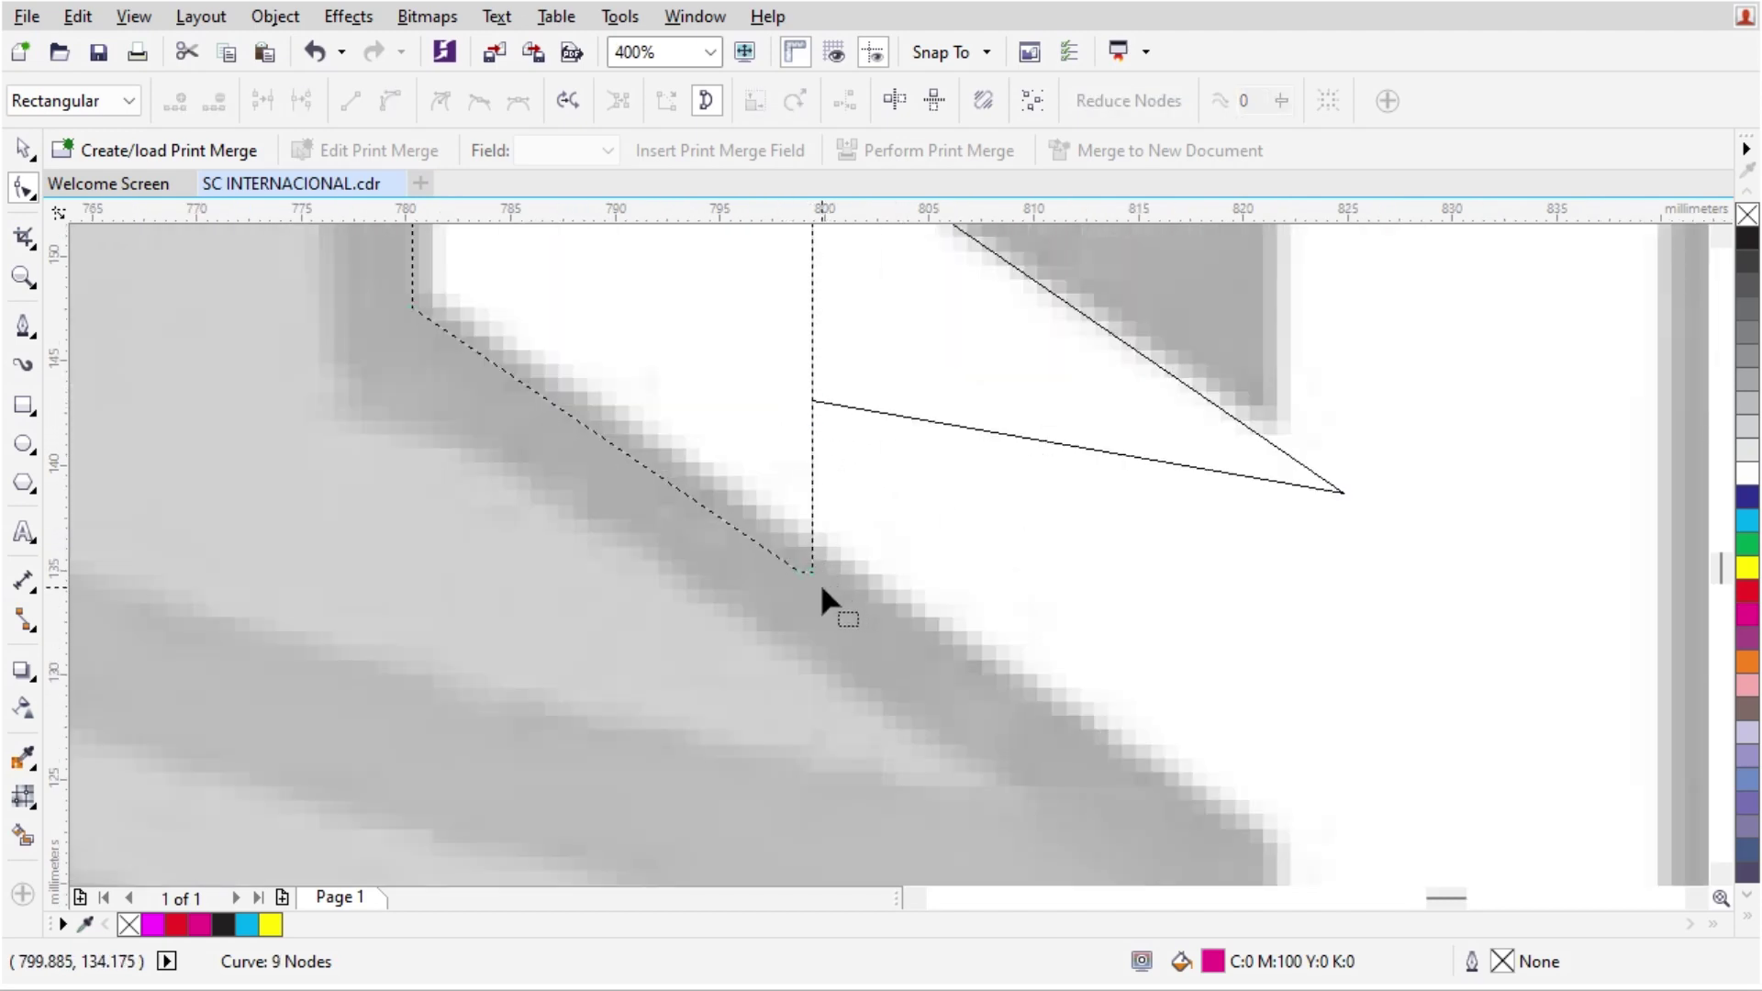
{"action": "left_click_drag", "start_coordinate": [807, 570], "coordinate": [1100, 776]}
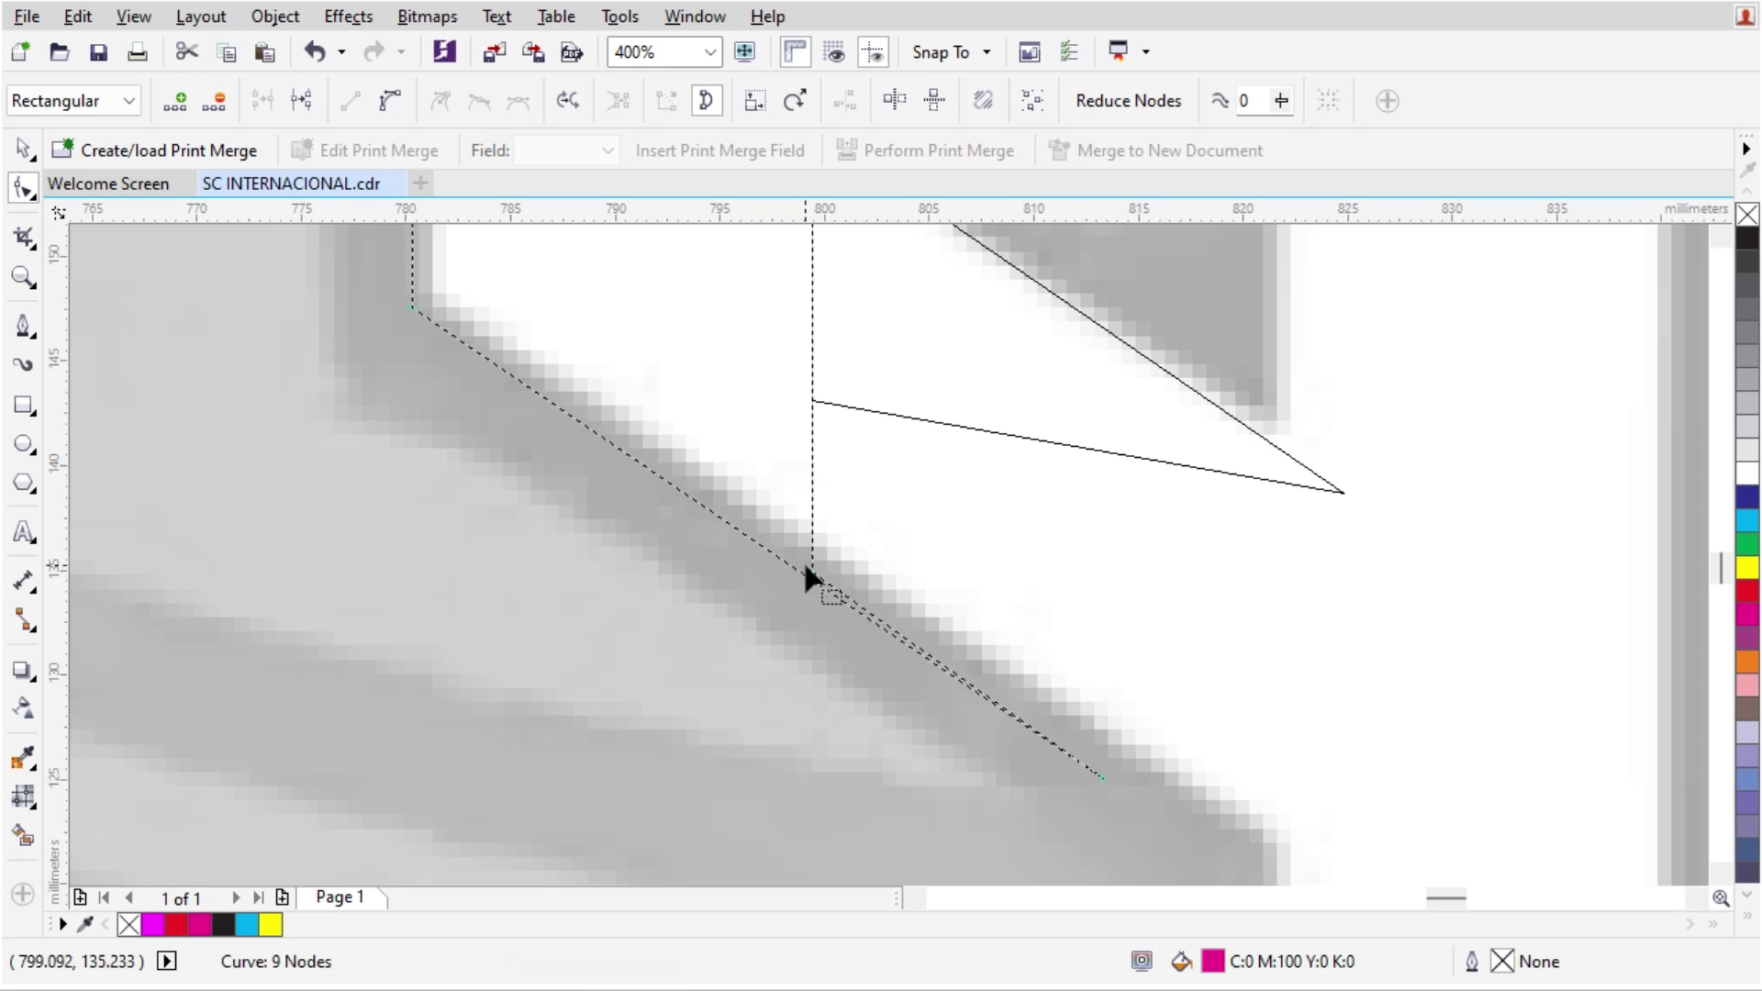
{"action": "left_click", "coordinate": [806, 566]}
{"action": "key", "text": "Delete"}
{"action": "scroll", "coordinate": [876, 510], "scroll_direction": "down", "scroll_amount": 1}
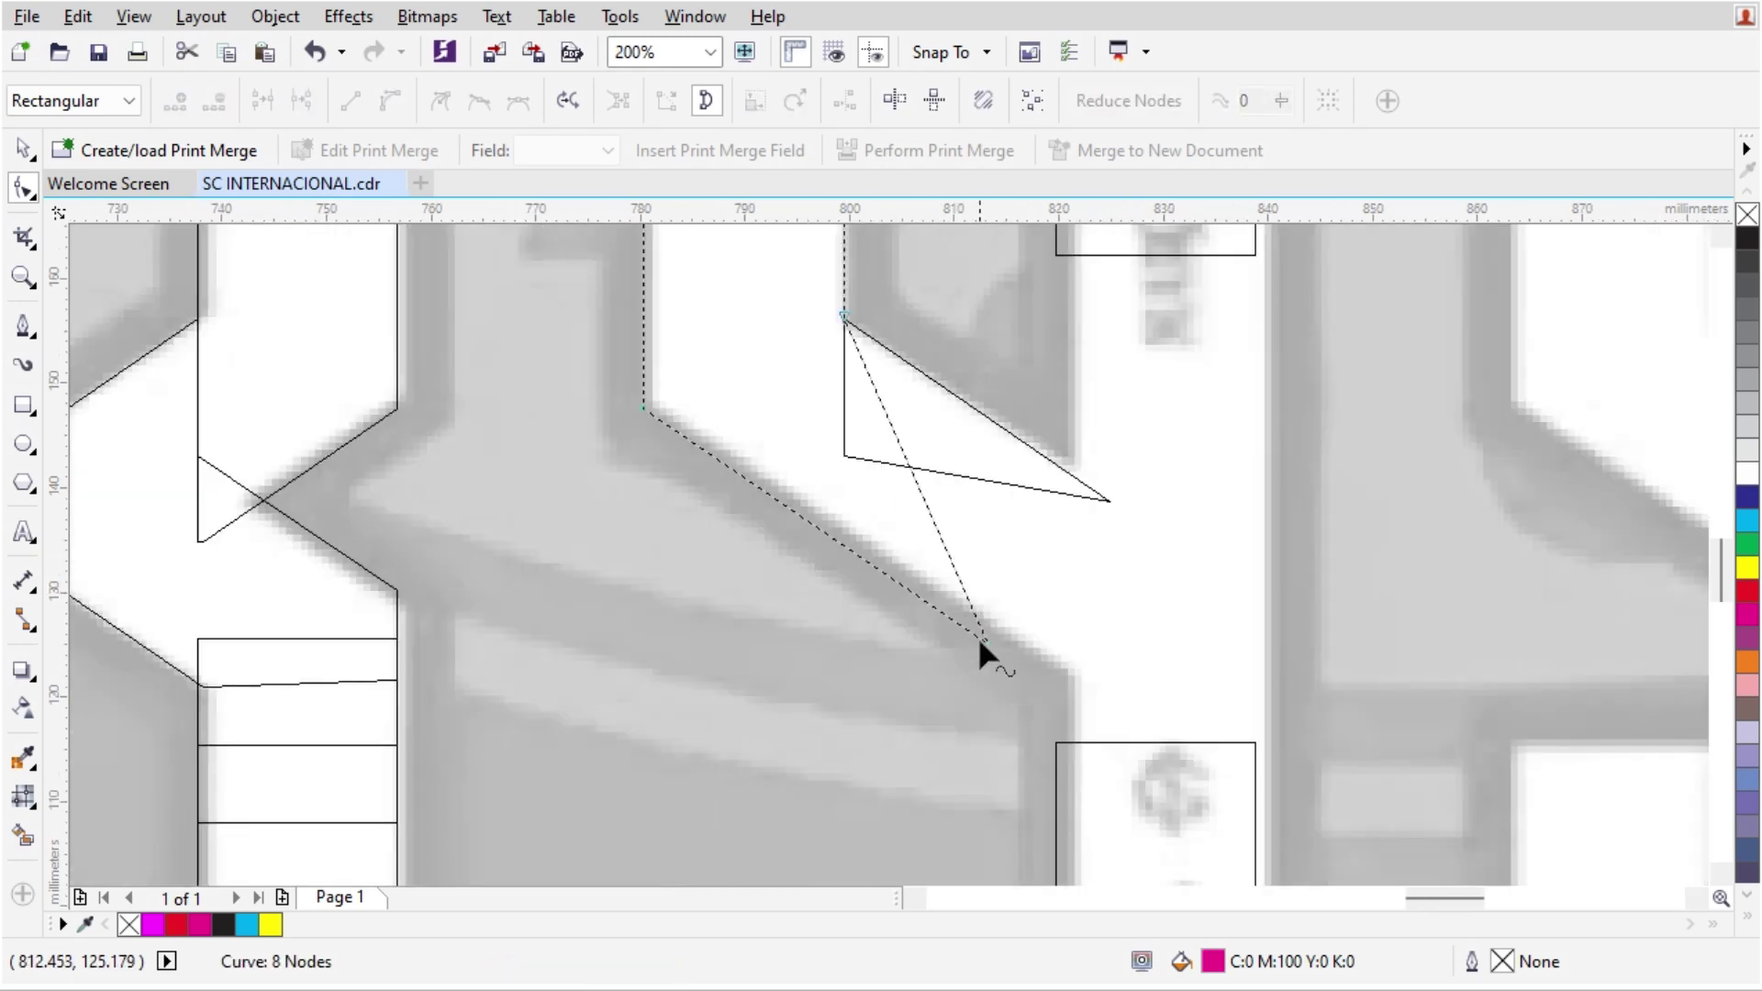
{"action": "left_click_drag", "start_coordinate": [981, 636], "coordinate": [1244, 816]}
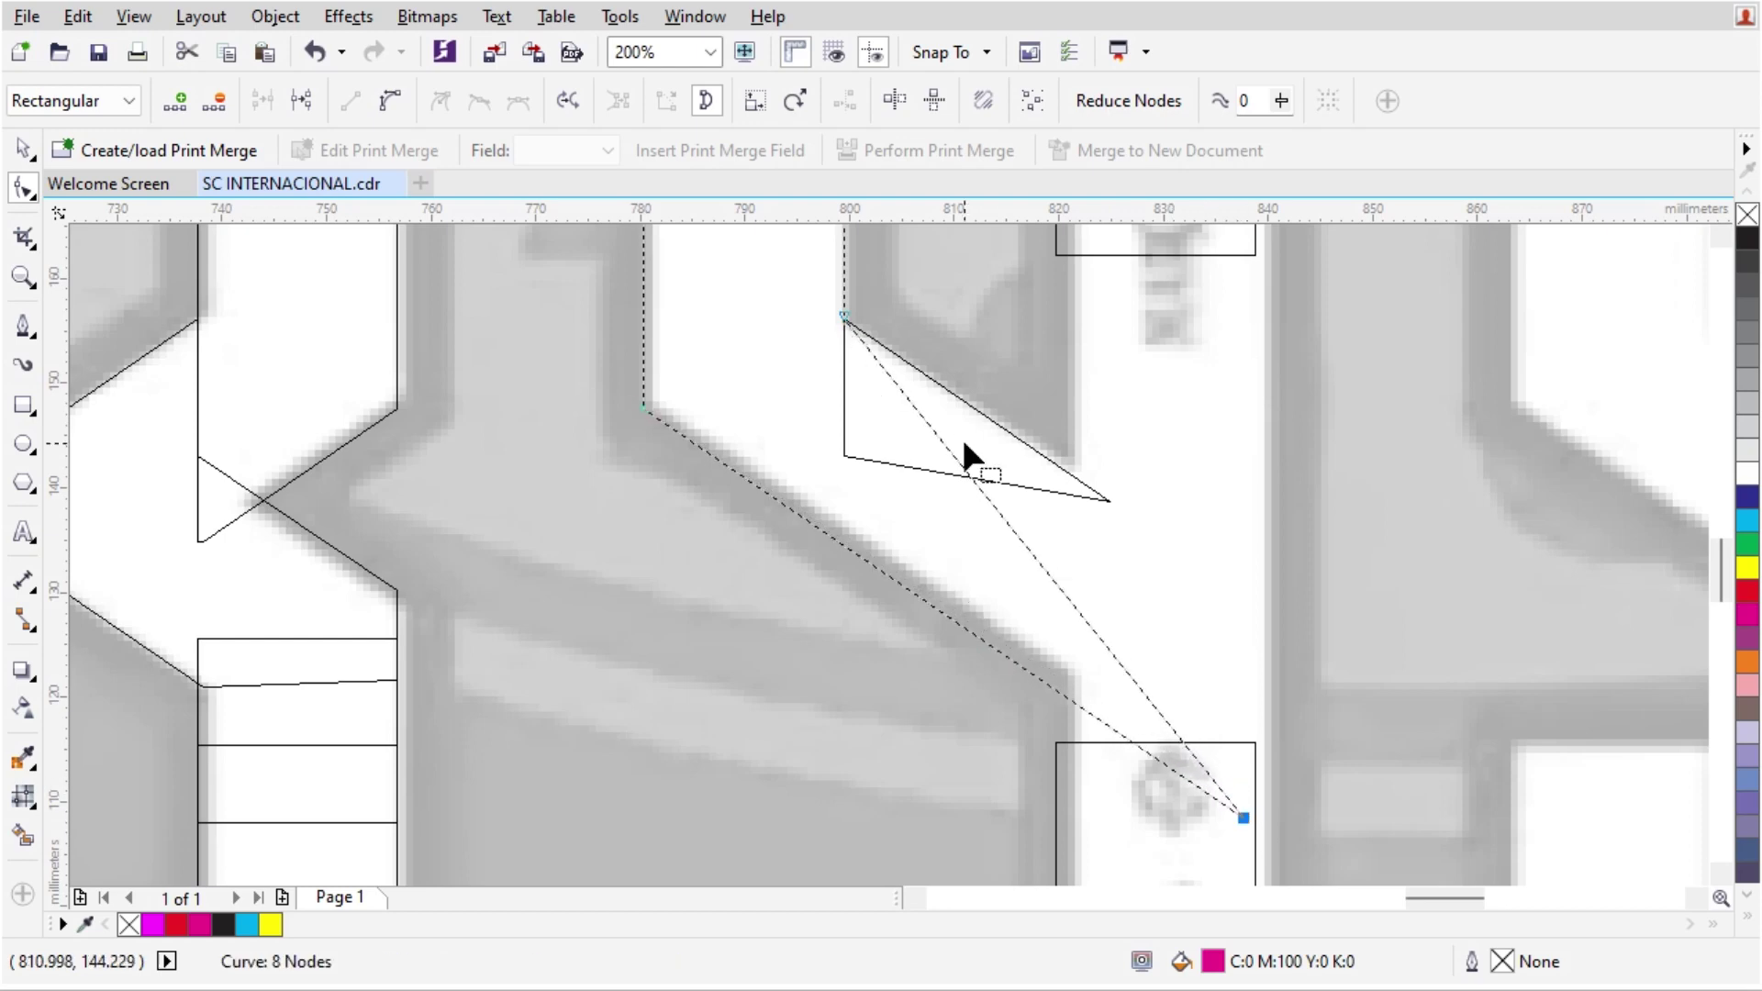
Step: Weld the triangle and the extended left arm of the 4 into a single curve
{"action": "key", "text": "space"}
{"action": "left_click", "coordinate": [999, 529]}
{"action": "left_click", "coordinate": [996, 519]}
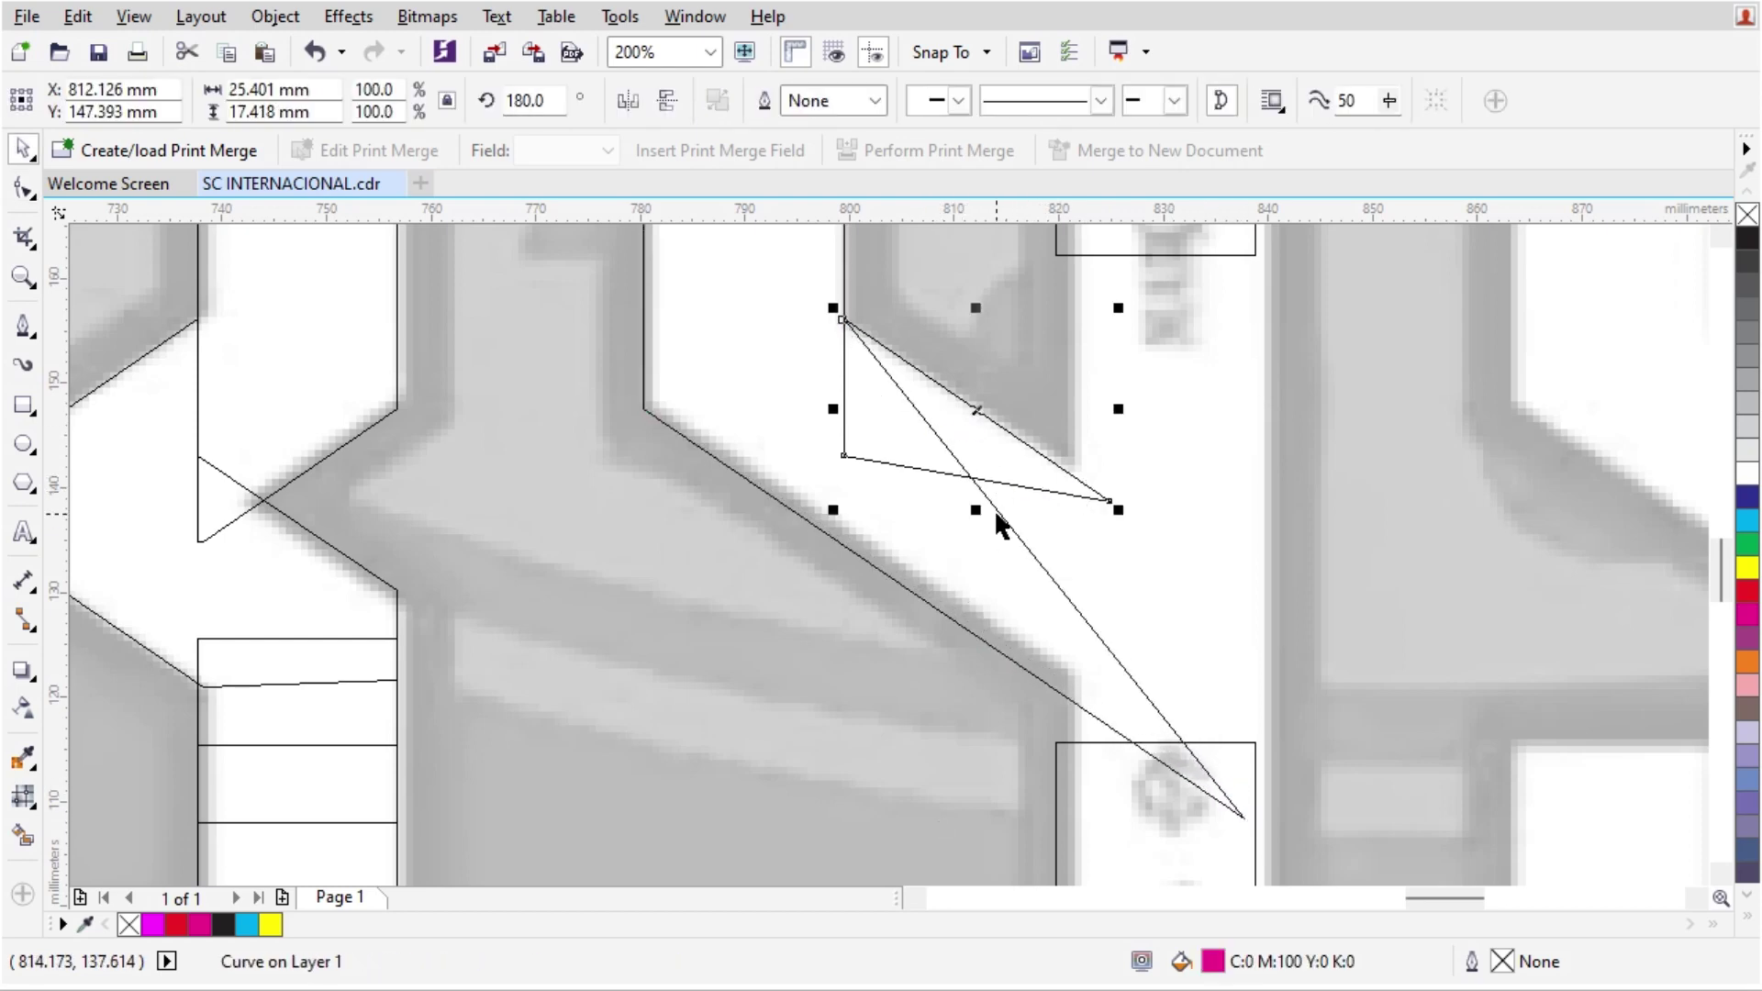
{"action": "left_click", "coordinate": [889, 349], "text": "shift"}
{"action": "scroll", "coordinate": [833, 493], "scroll_direction": "down", "scroll_amount": 2}
{"action": "left_click", "coordinate": [976, 473]}
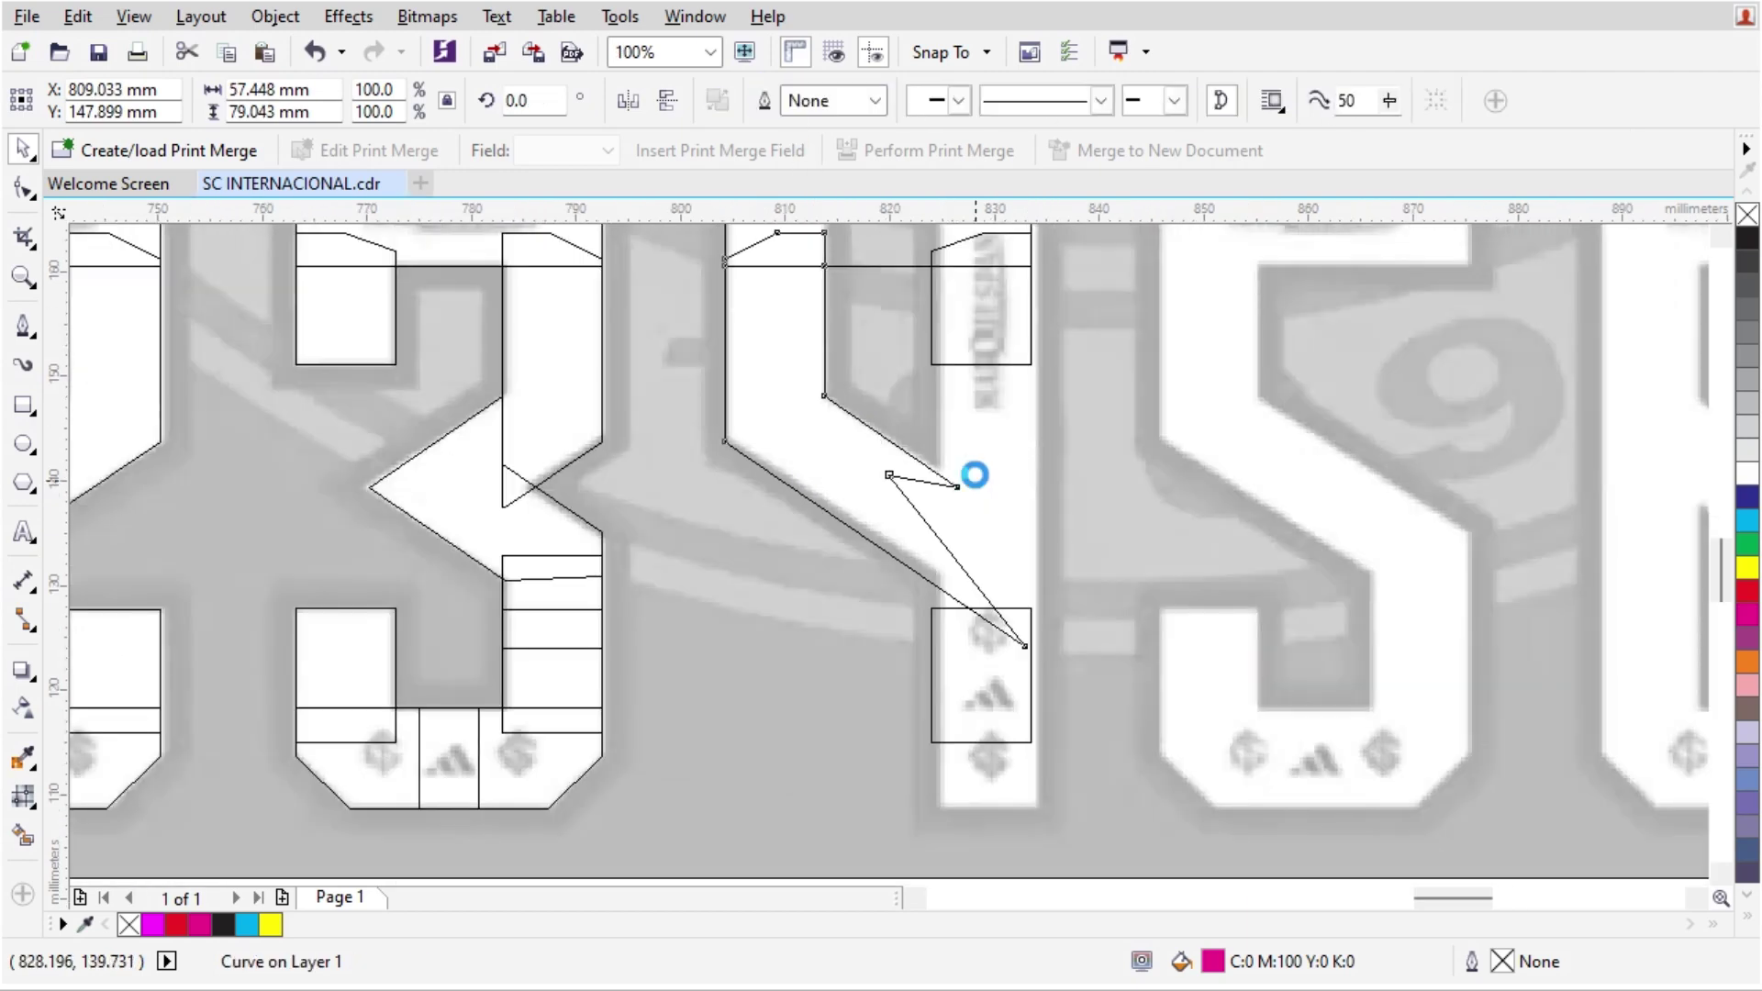
Step: Delete the chamfered top piece of the mirrored copy over the 4
{"action": "scroll", "coordinate": [885, 516], "scroll_direction": "down", "scroll_amount": 2}
{"action": "left_click", "coordinate": [838, 347]}
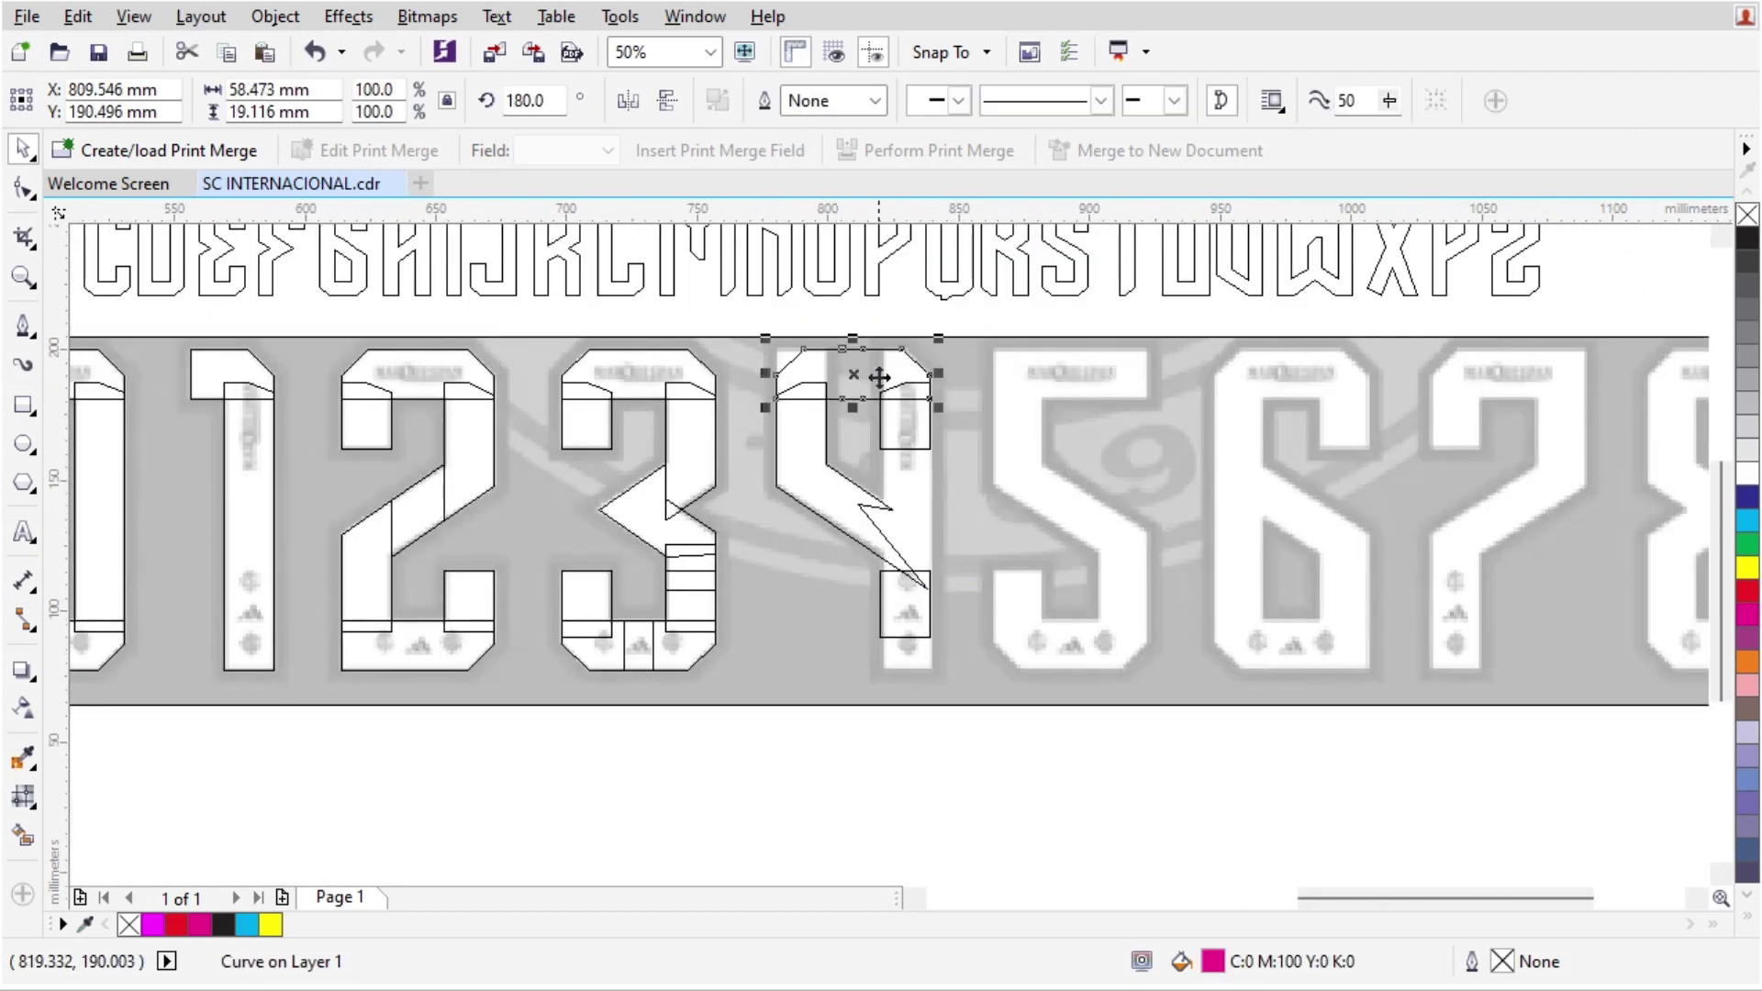
{"action": "key", "text": "Escape"}
Step: Mirror the 4's upper stem piece horizontally and align its top edge with the top of the 3
{"action": "scroll", "coordinate": [892, 583], "scroll_direction": "up", "scroll_amount": 2}
{"action": "left_click", "coordinate": [921, 744]}
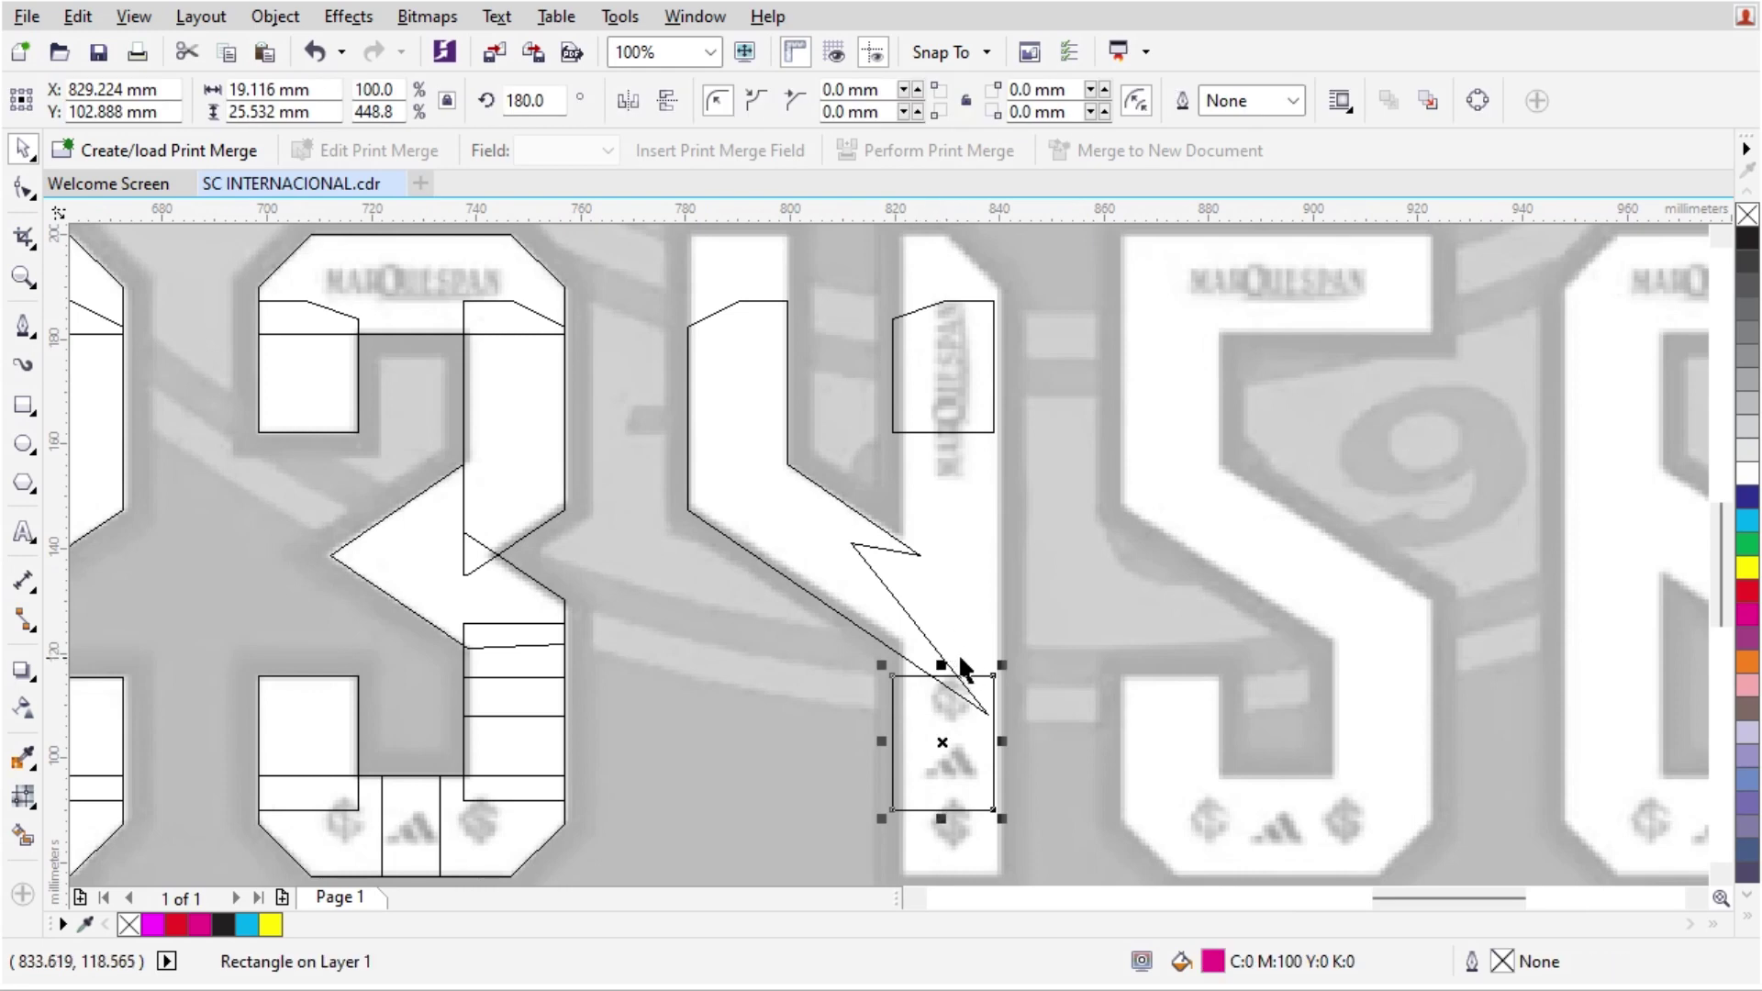
{"action": "left_click", "coordinate": [964, 370]}
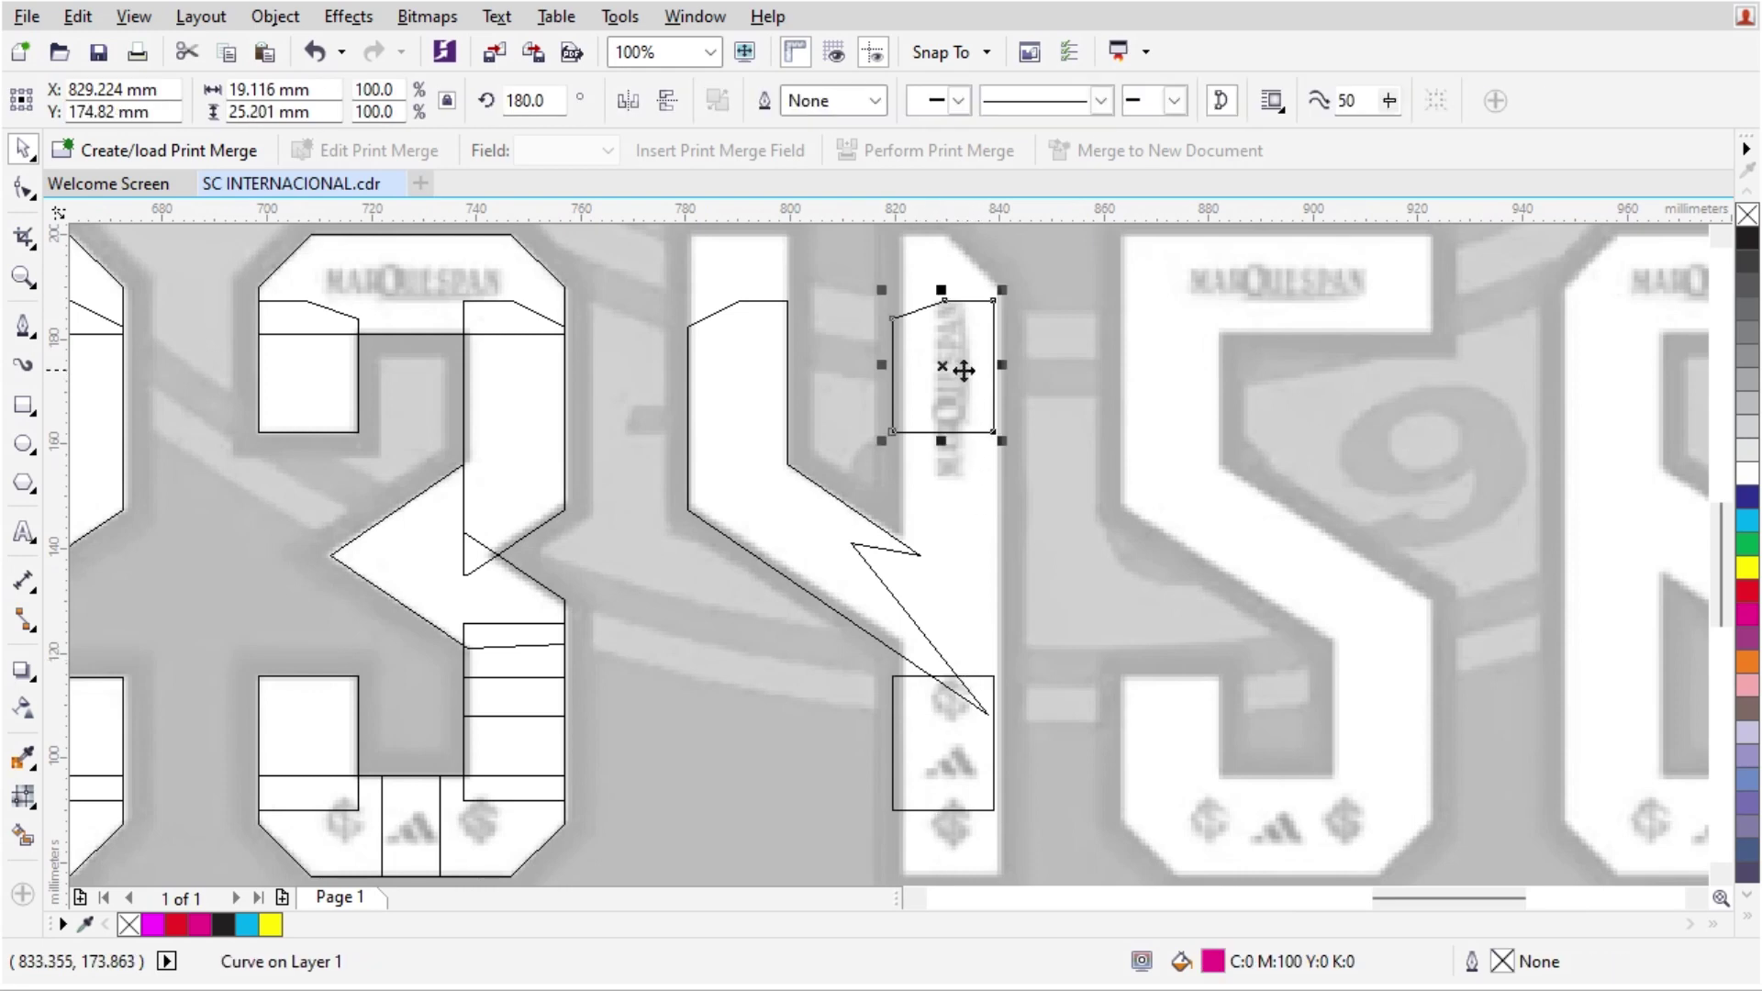
{"action": "left_click", "coordinate": [640, 102]}
{"action": "left_click", "coordinate": [543, 259], "text": "shift"}
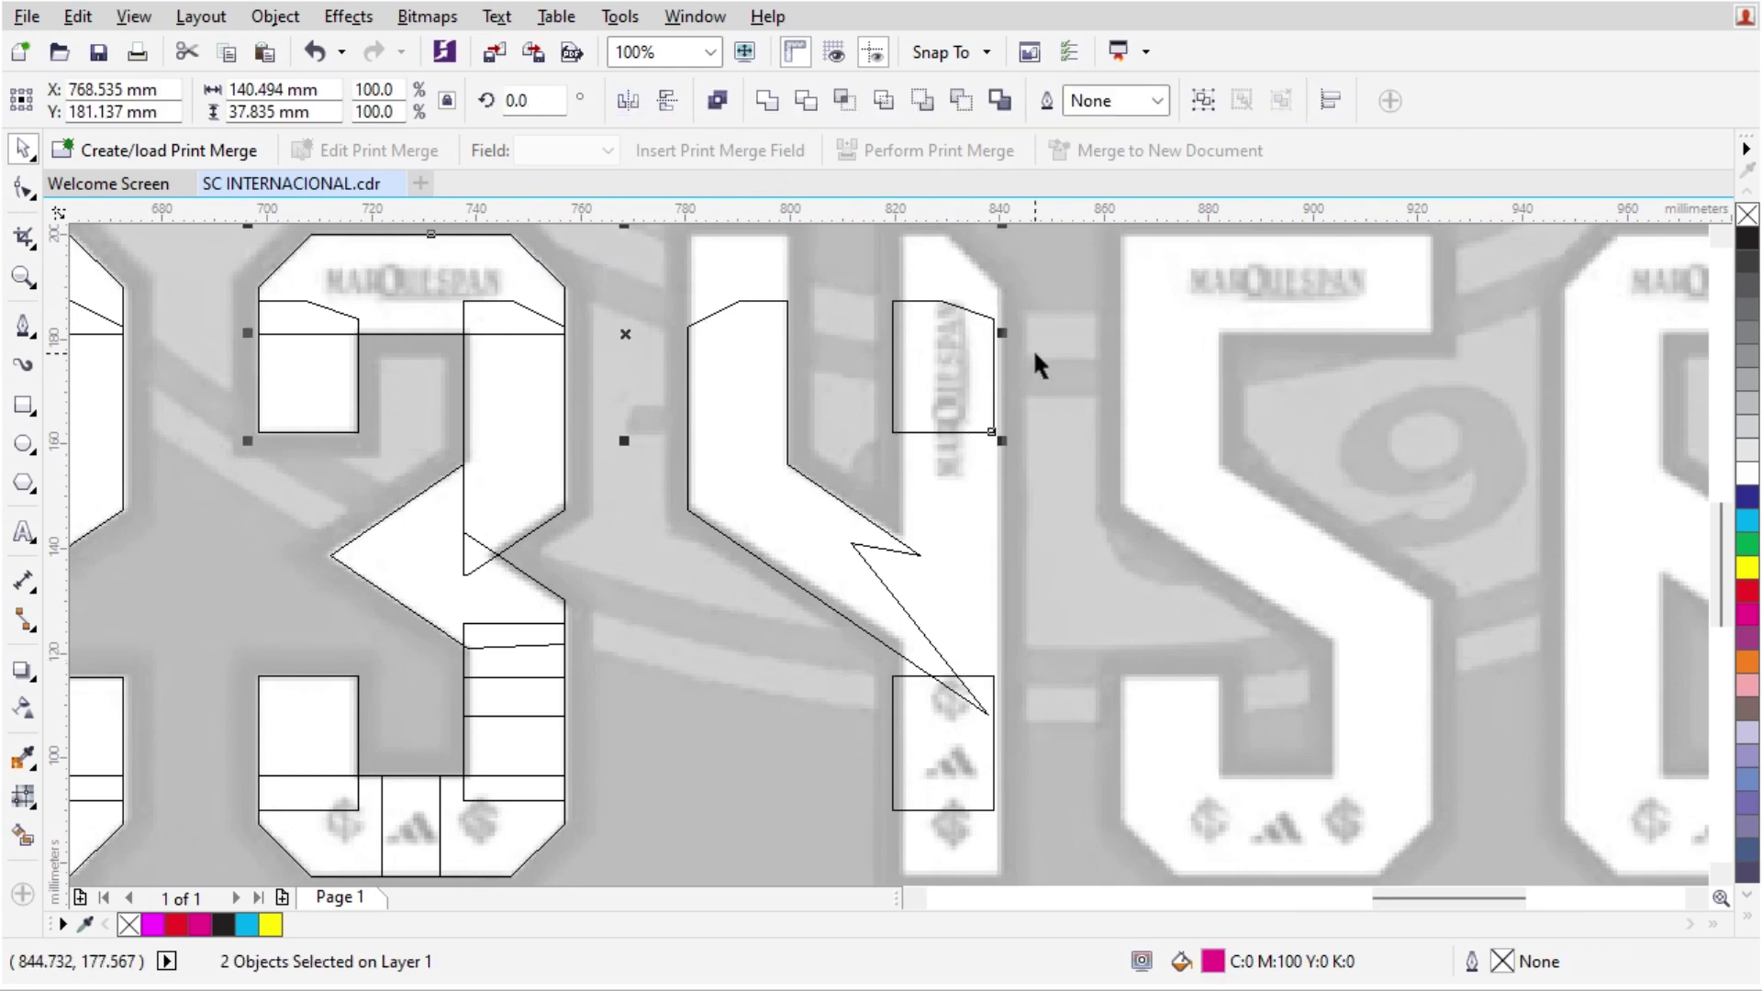
{"action": "key", "text": "t"}
{"action": "left_click", "coordinate": [953, 356]}
Step: Align the bottom edge of the 4's lower stem rectangle with the bottom of the 3
{"action": "left_click", "coordinate": [991, 749]}
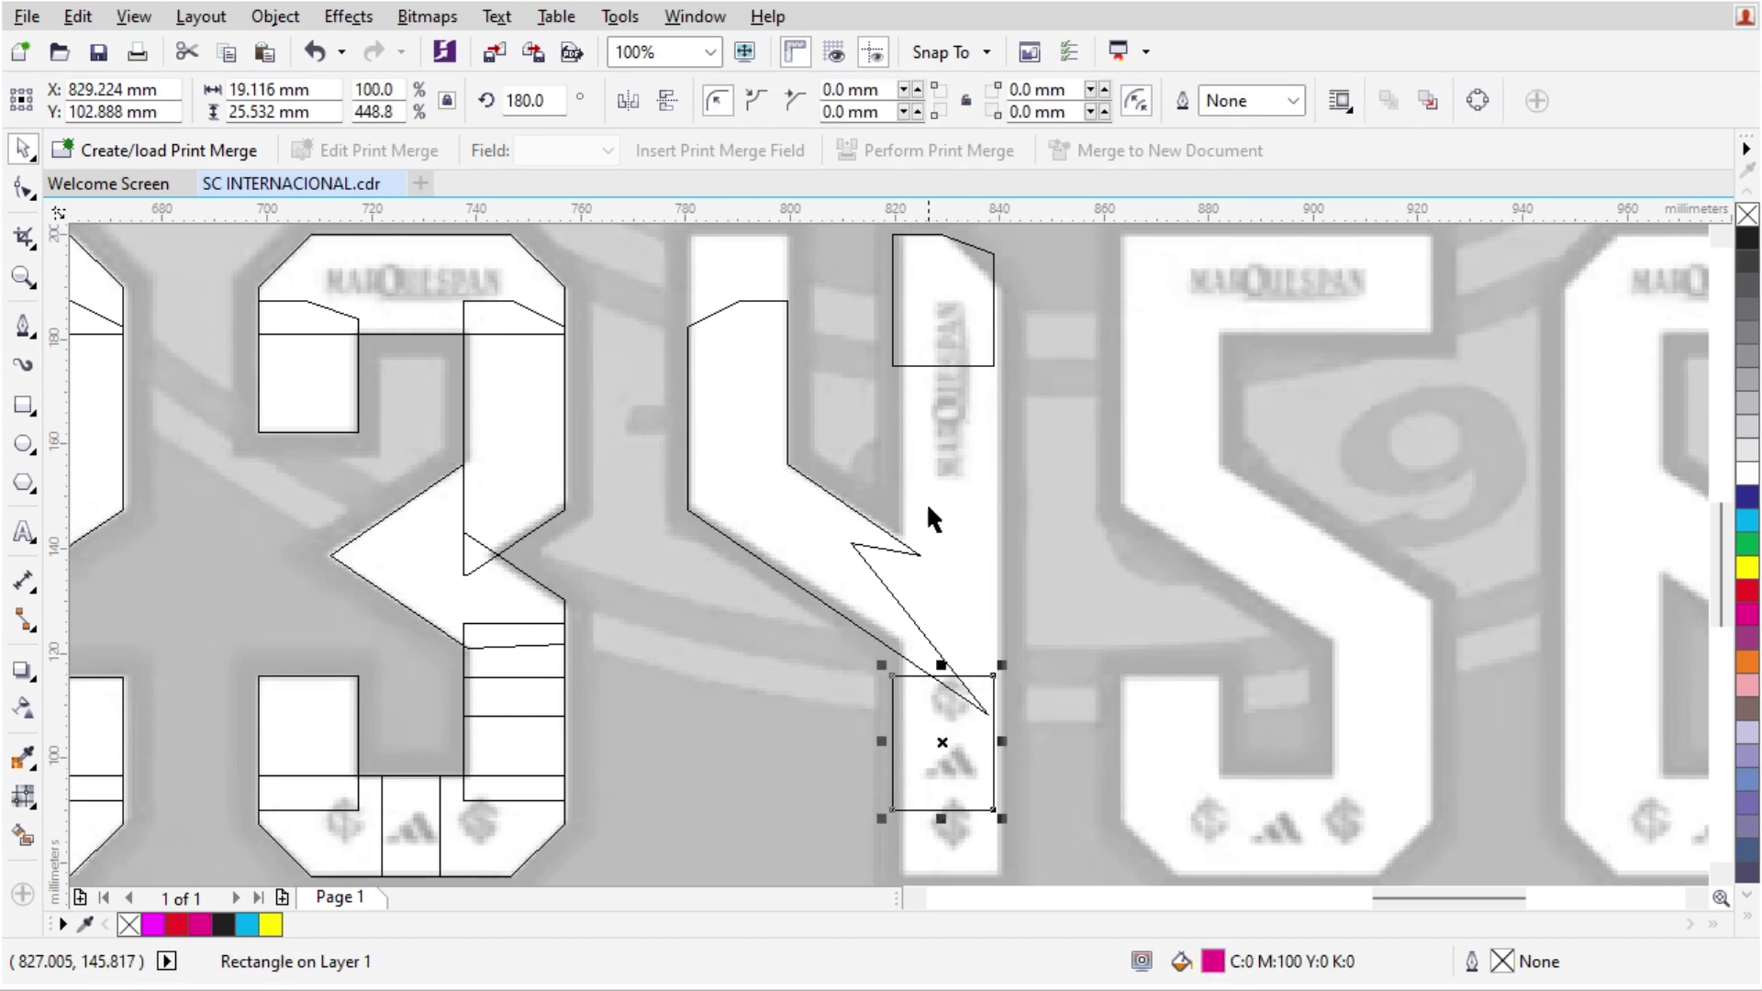
{"action": "scroll", "coordinate": [925, 596], "scroll_direction": "down", "scroll_amount": 3}
{"action": "left_click", "coordinate": [511, 660], "text": "shift"}
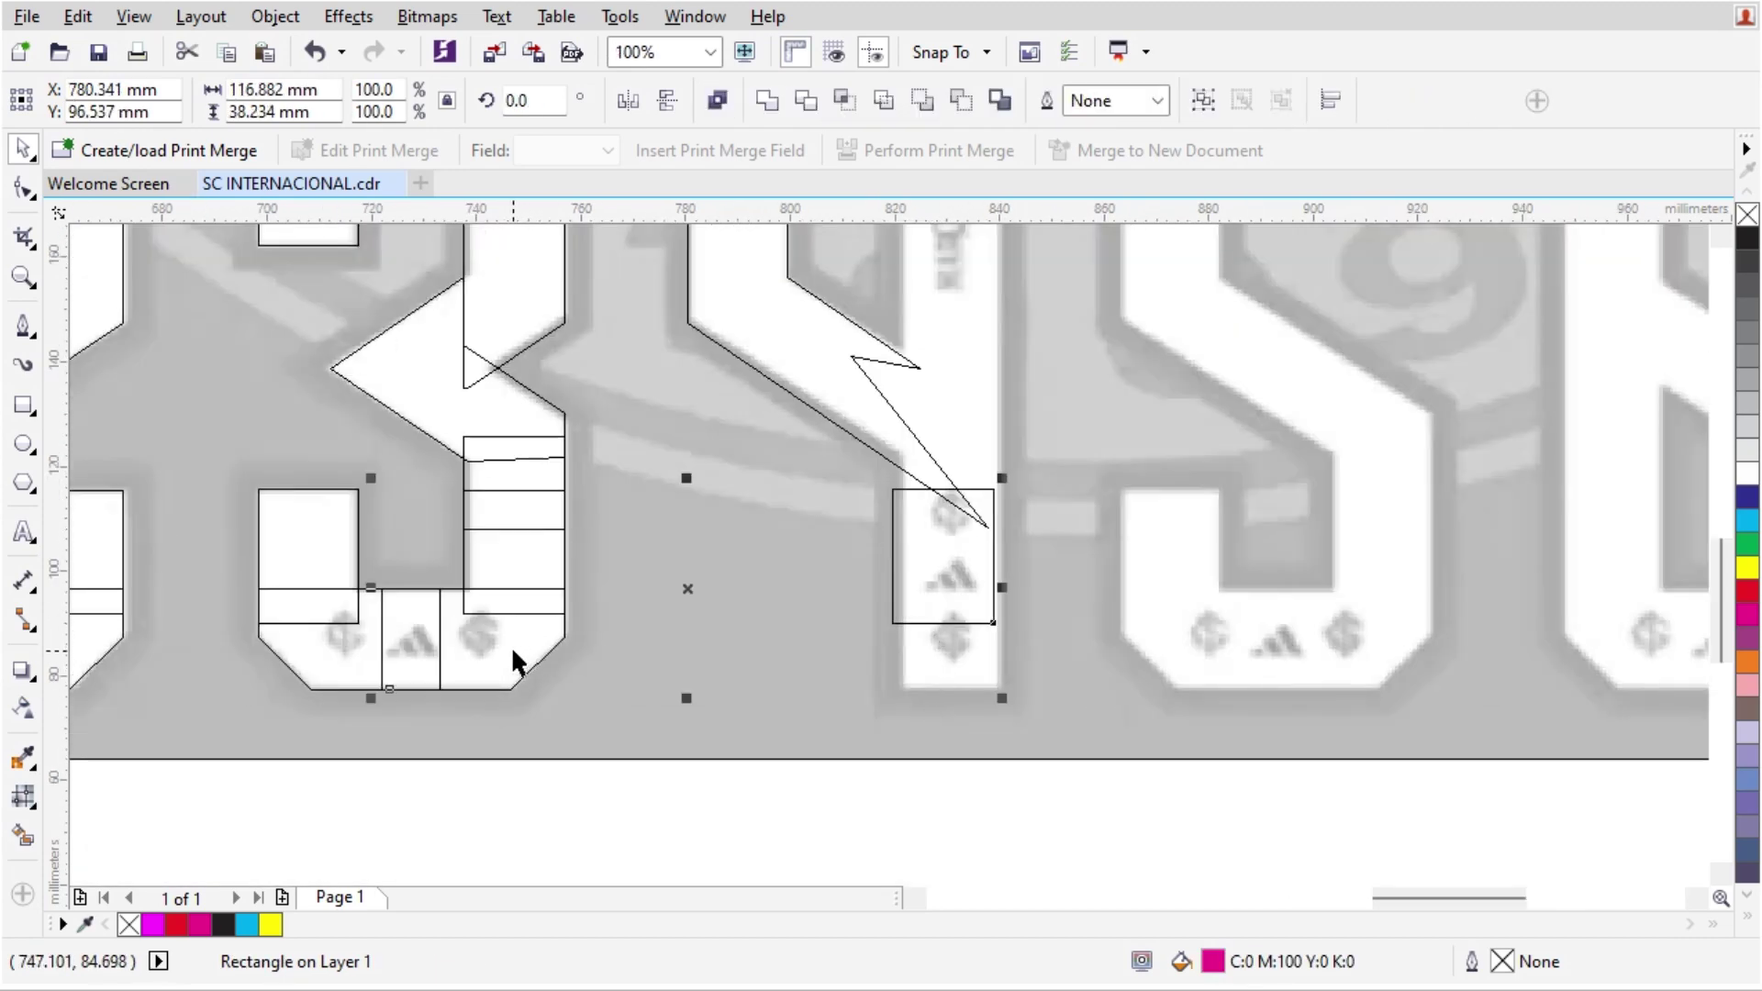
{"action": "key", "text": "b"}
{"action": "left_click", "coordinate": [940, 628]}
{"action": "left_click", "coordinate": [964, 556]}
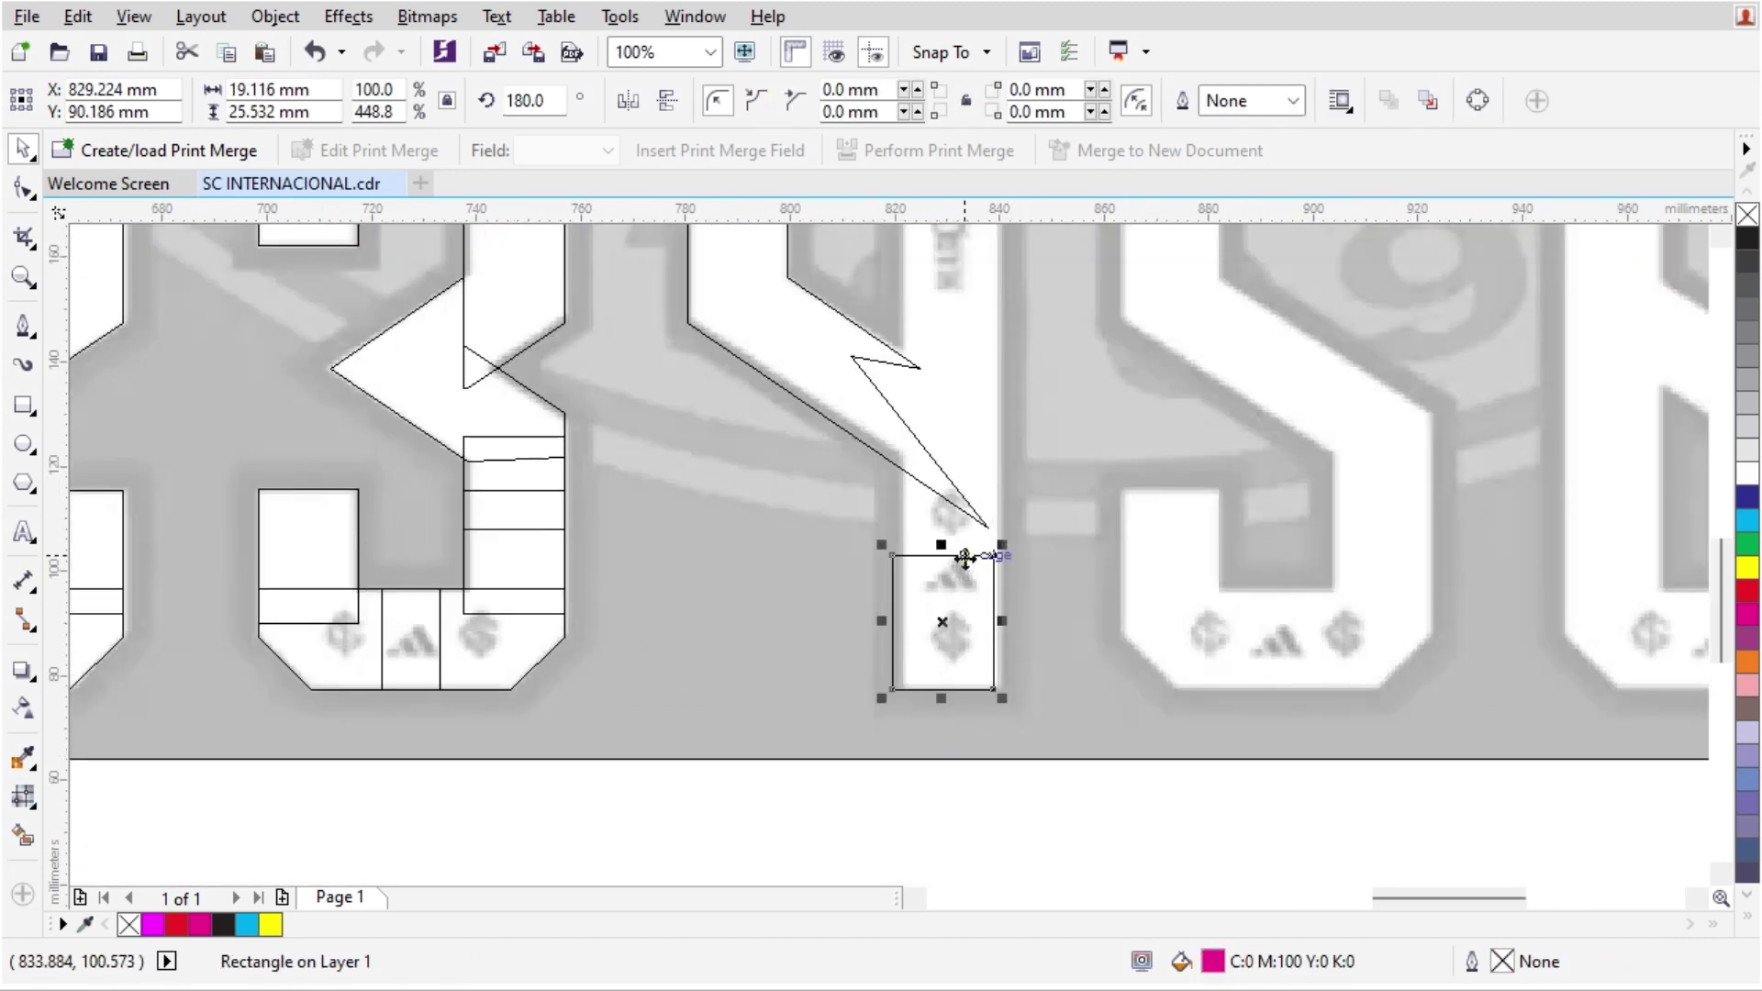
Step: Stretch the 4's lower stem rectangle upward to about 111.8 mm high so it overlaps the stem's upper piece
{"action": "left_click_drag", "start_coordinate": [943, 543], "coordinate": [999, 275]}
{"action": "scroll", "coordinate": [845, 479], "scroll_direction": "down", "scroll_amount": 1}
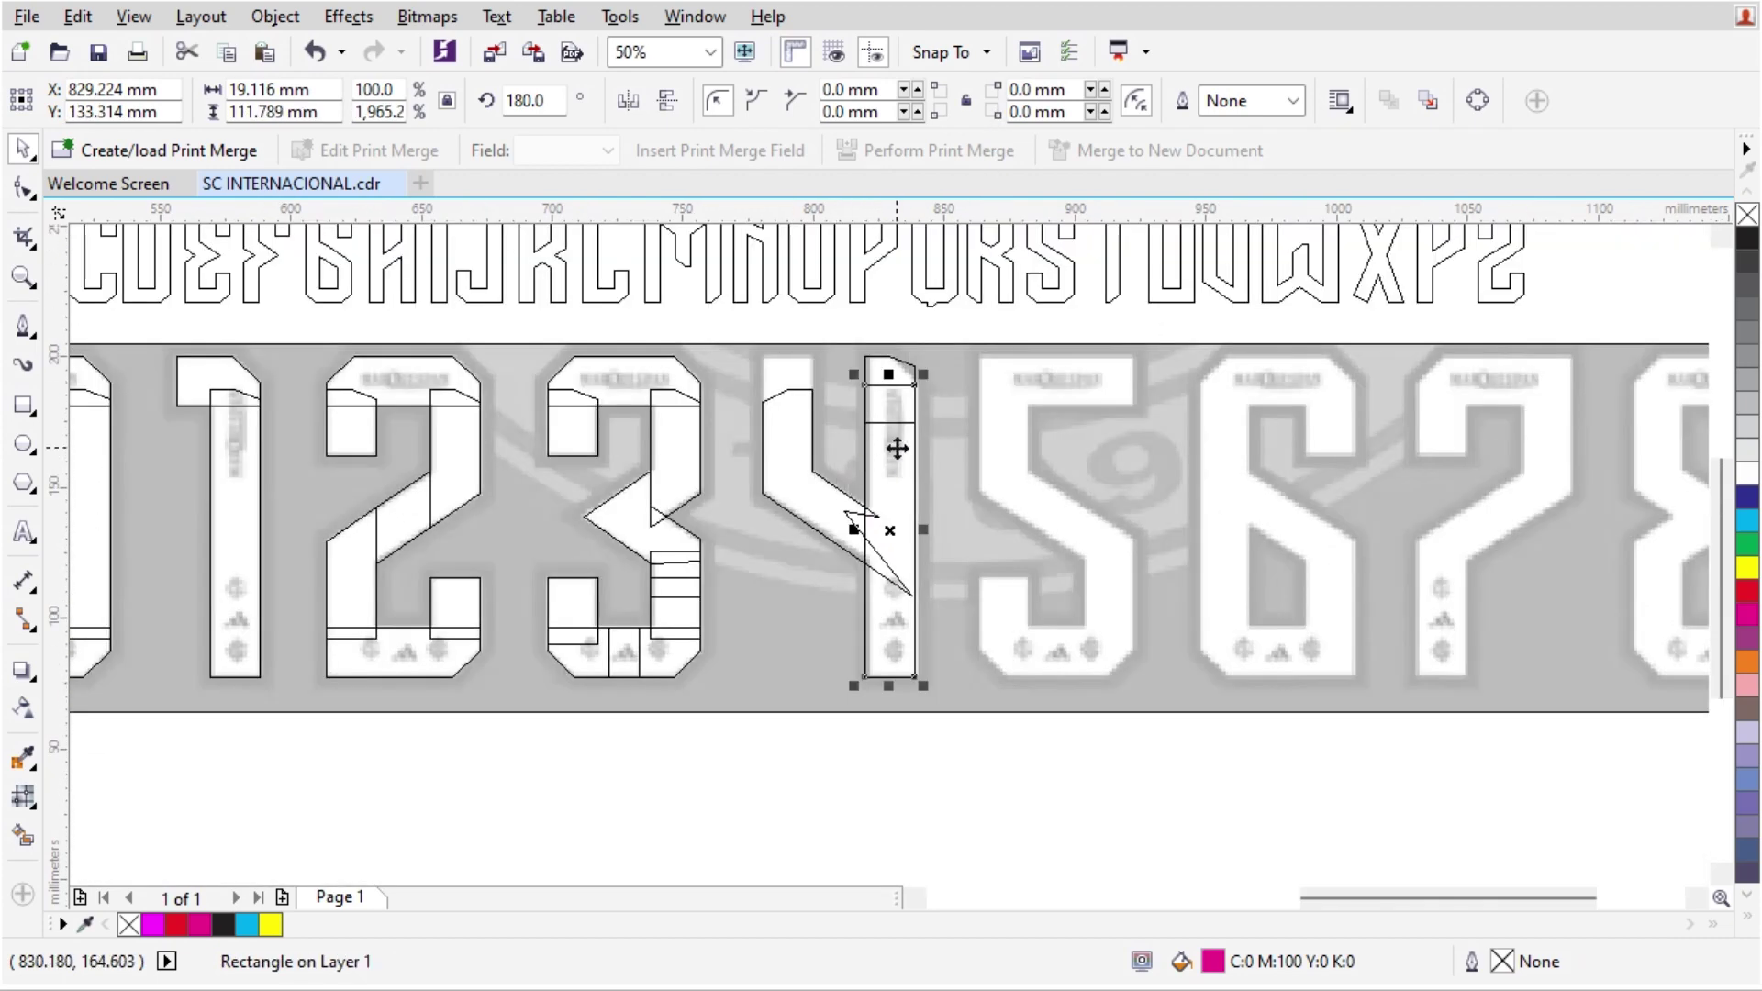
{"action": "scroll", "coordinate": [912, 433], "scroll_direction": "up", "scroll_amount": 1}
{"action": "left_click", "coordinate": [675, 358]}
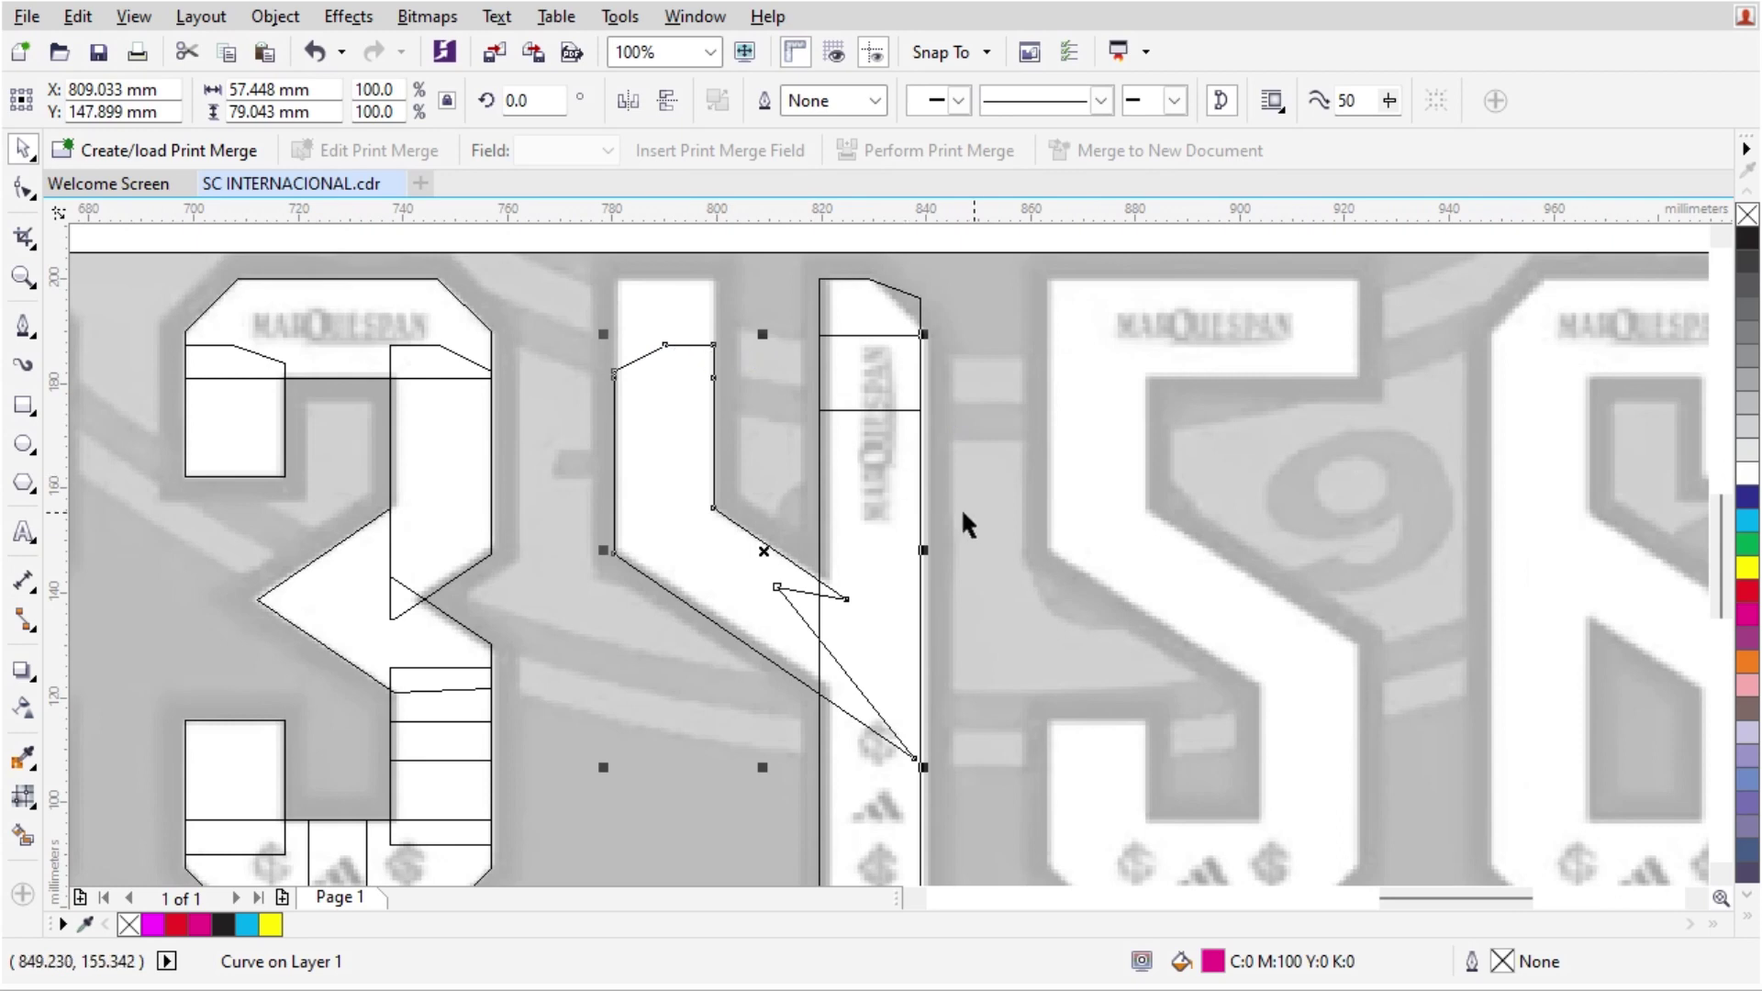
{"action": "left_click", "coordinate": [23, 326]}
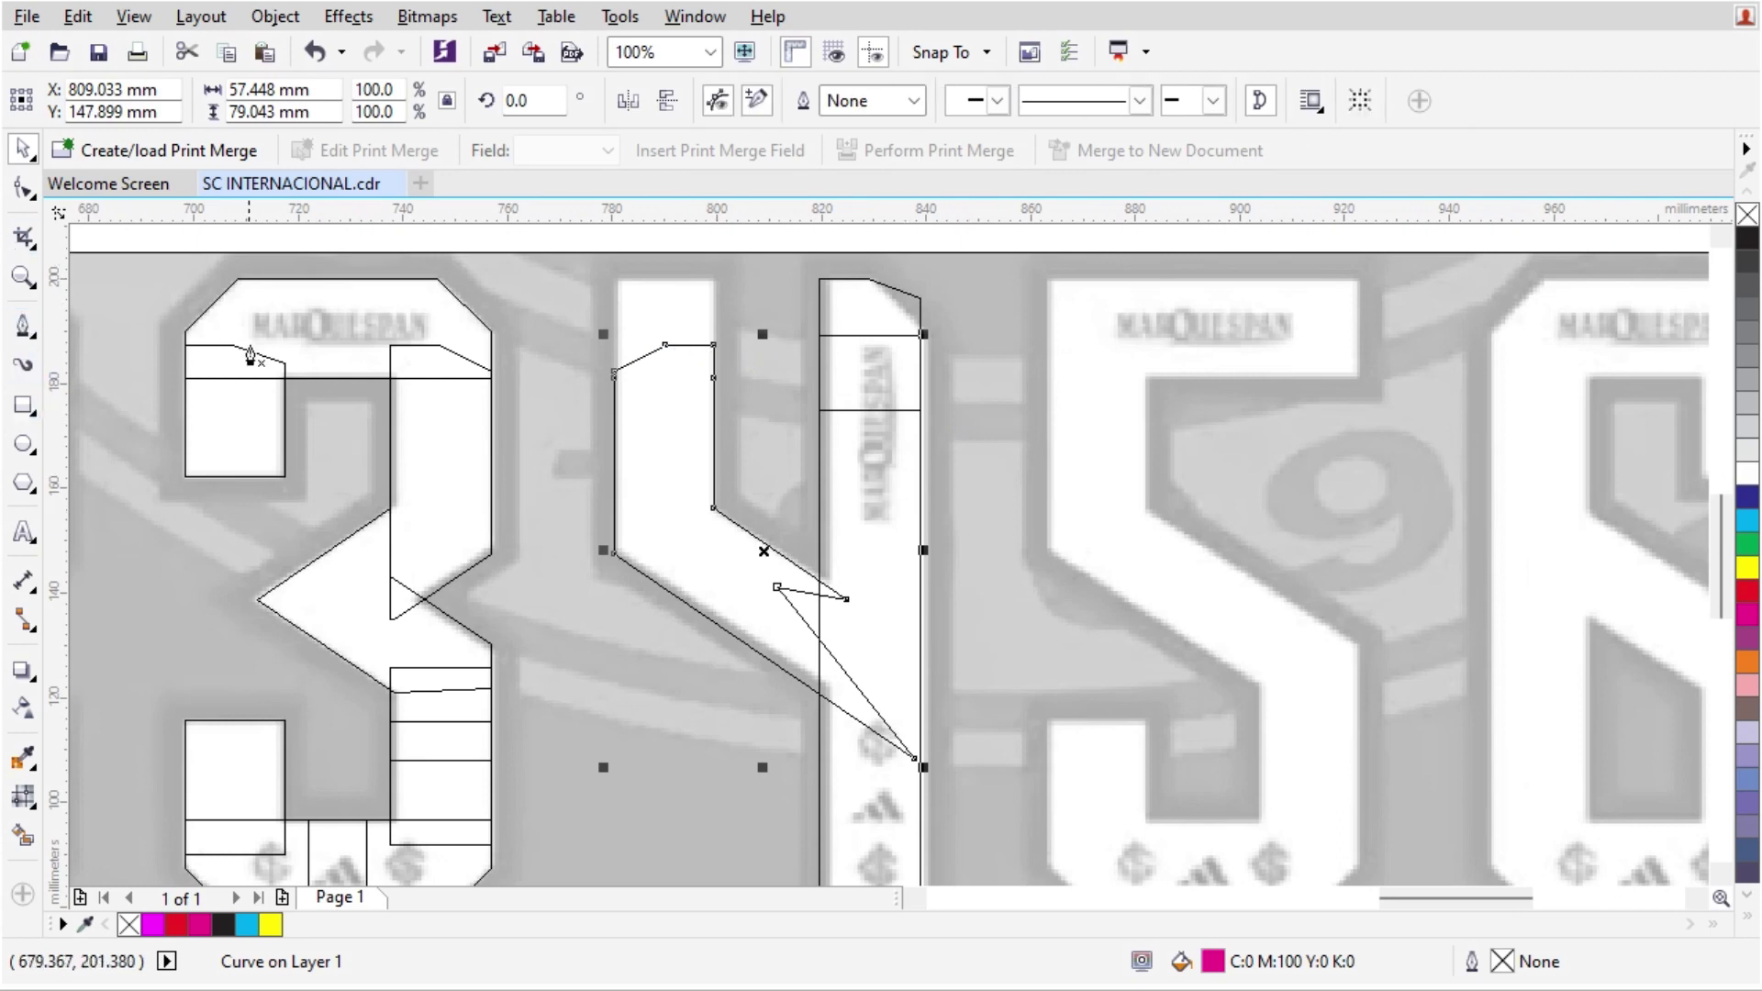
{"action": "left_click_drag", "start_coordinate": [712, 346], "coordinate": [752, 302]}
{"action": "key", "text": "space"}
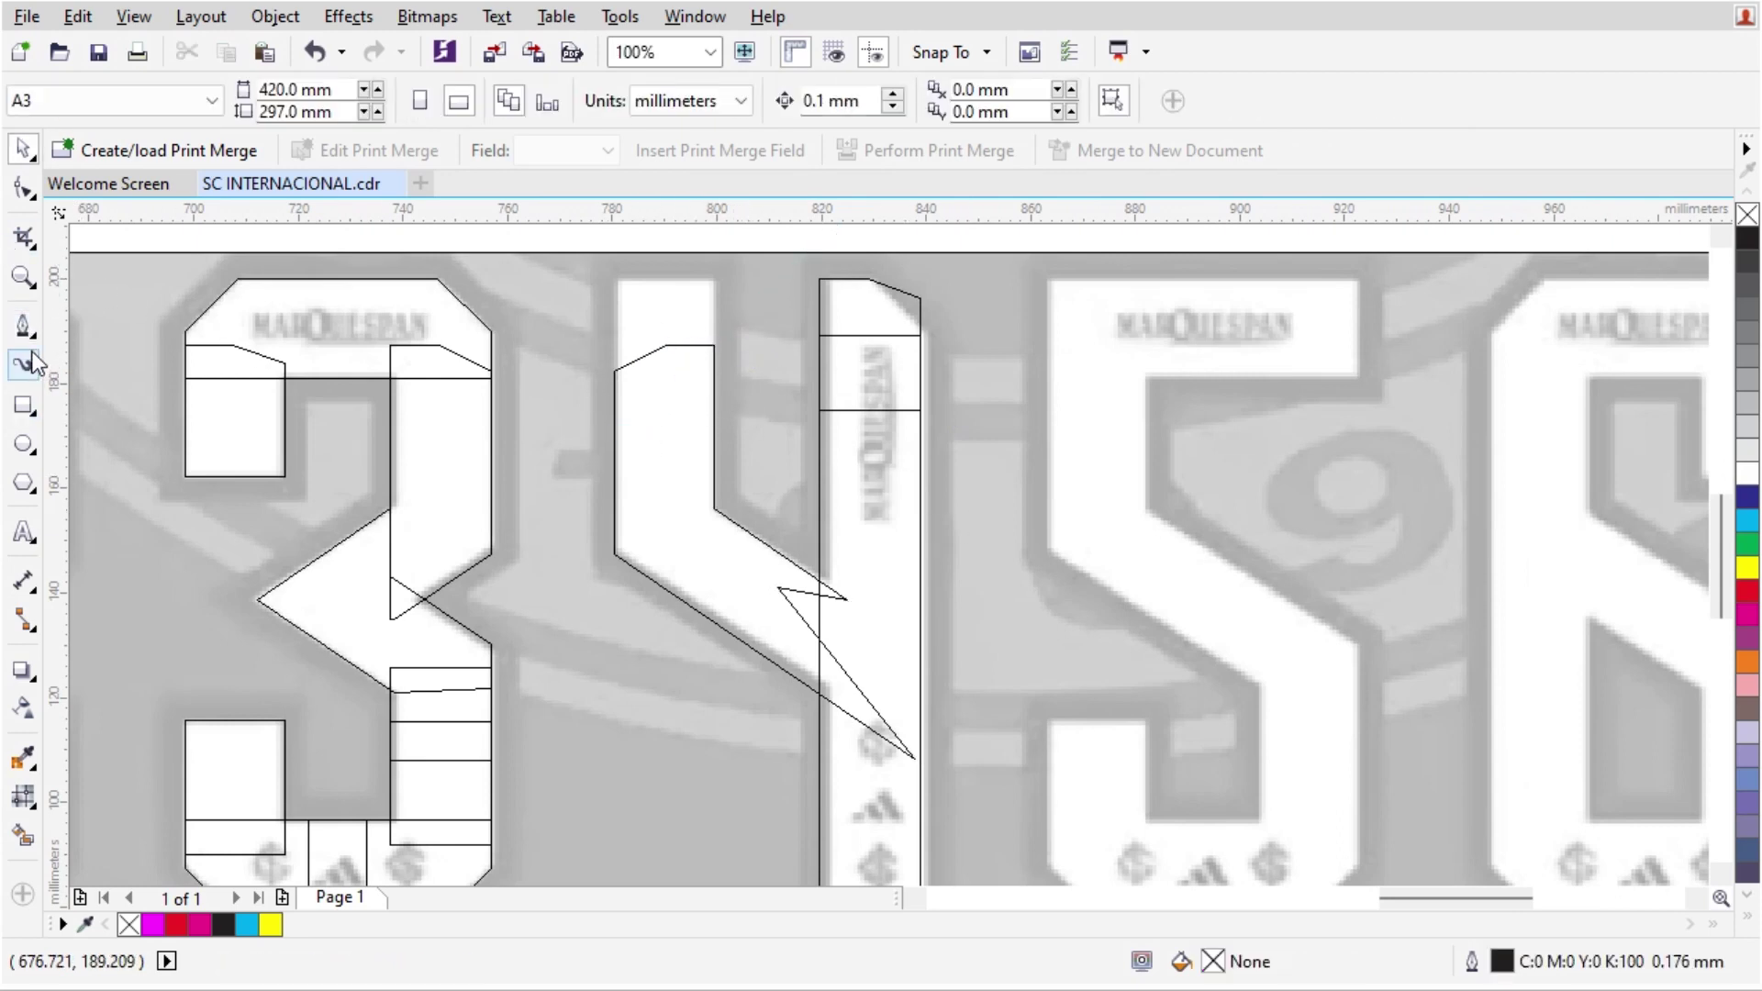
Step: Raise the upper nodes of the 4's left arm above the top edge of the reference image
{"action": "left_click", "coordinate": [24, 189]}
{"action": "left_click", "coordinate": [661, 365]}
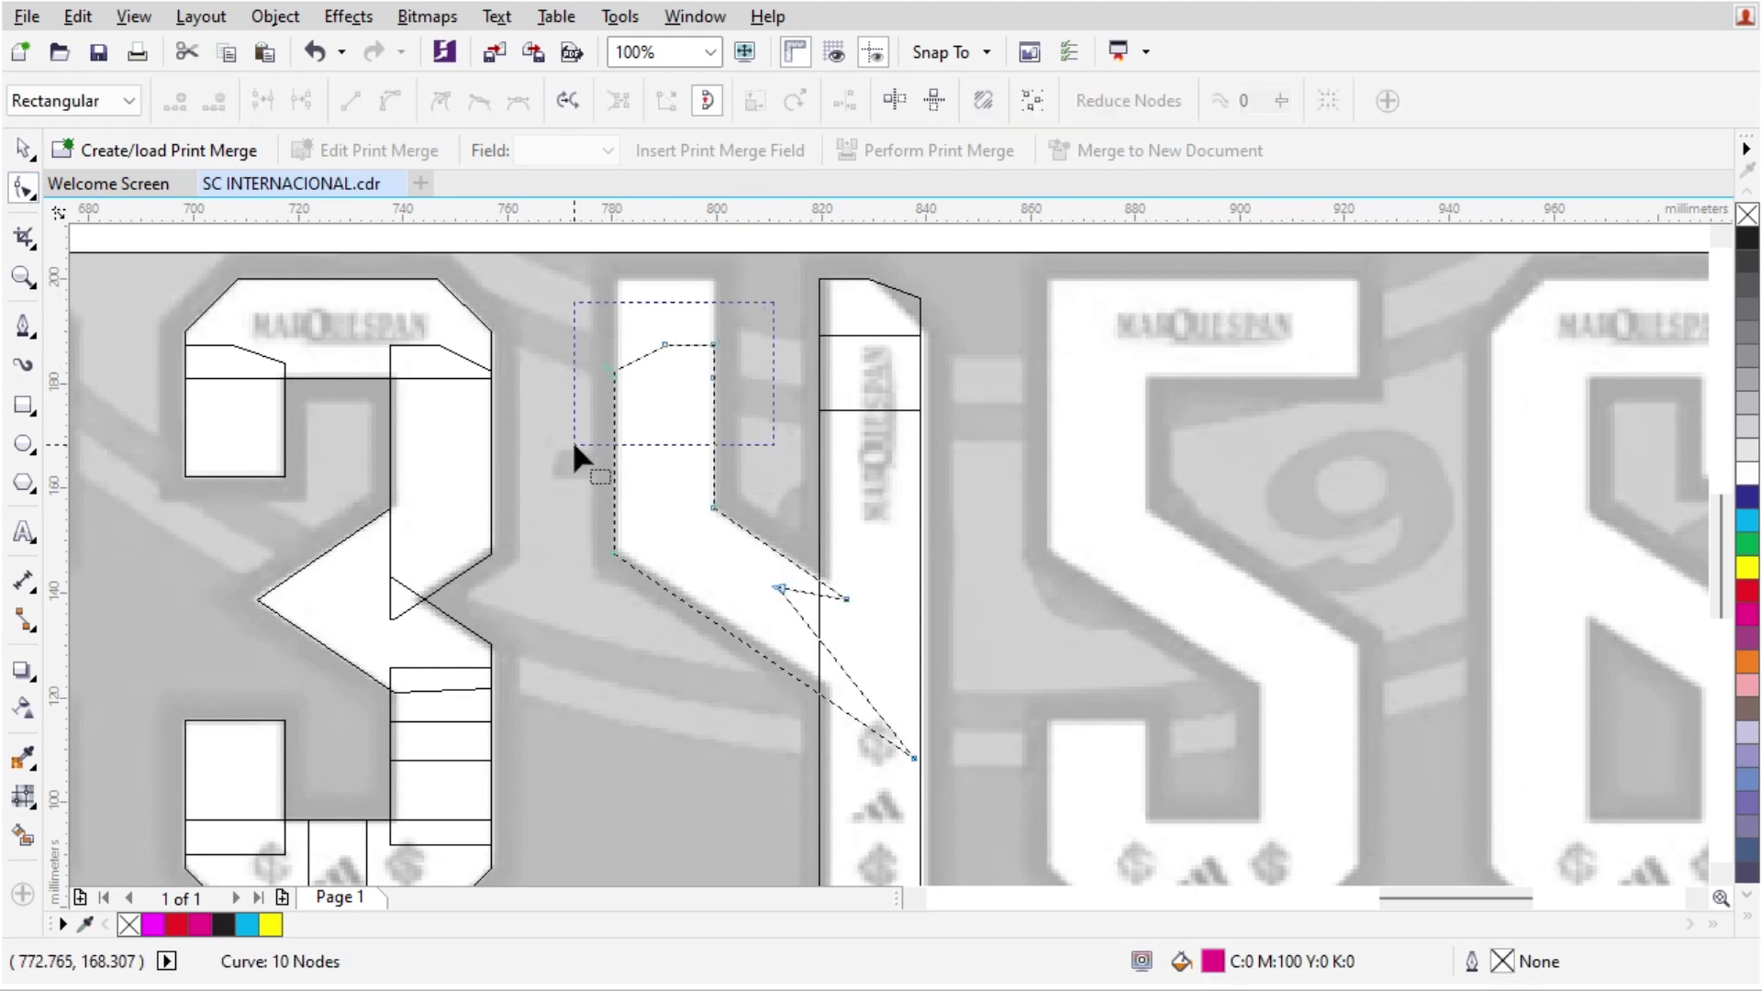
{"action": "left_click_drag", "start_coordinate": [573, 445], "coordinate": [574, 445]}
{"action": "left_click_drag", "start_coordinate": [613, 369], "coordinate": [613, 252]}
{"action": "scroll", "coordinate": [664, 321], "scroll_direction": "down", "scroll_amount": 1}
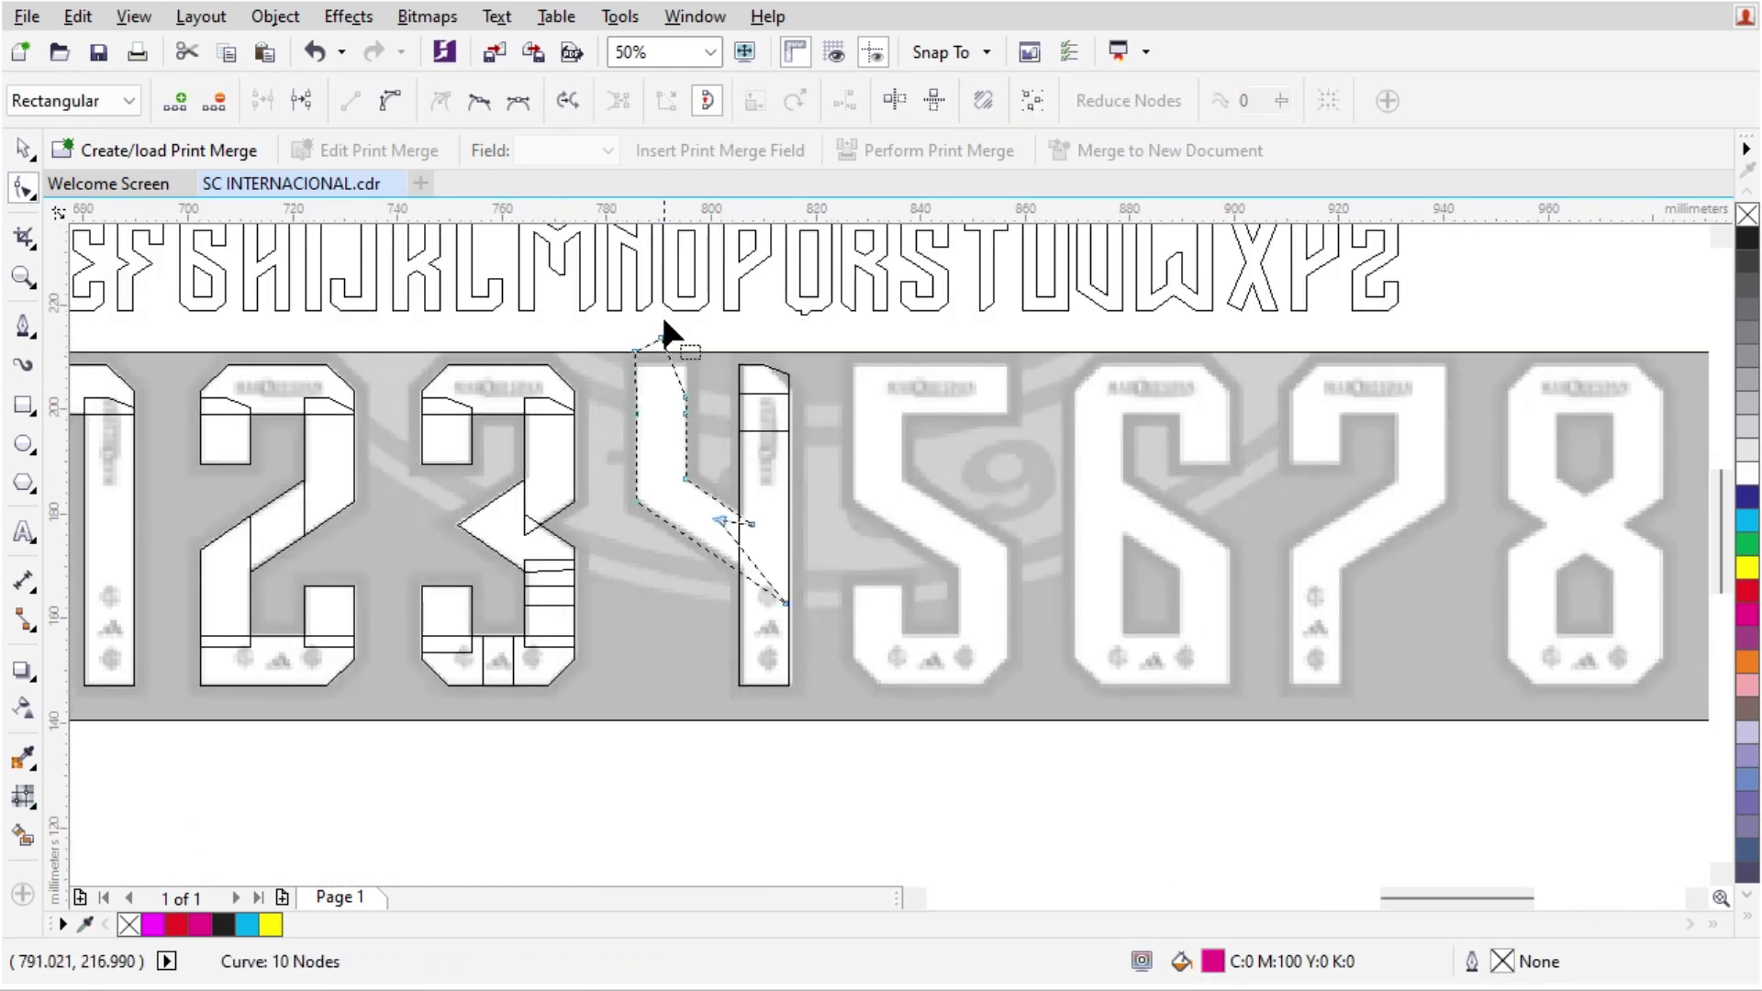
{"action": "scroll", "coordinate": [664, 330], "scroll_direction": "up", "scroll_amount": 2}
{"action": "left_click_drag", "start_coordinate": [708, 470], "coordinate": [712, 350]}
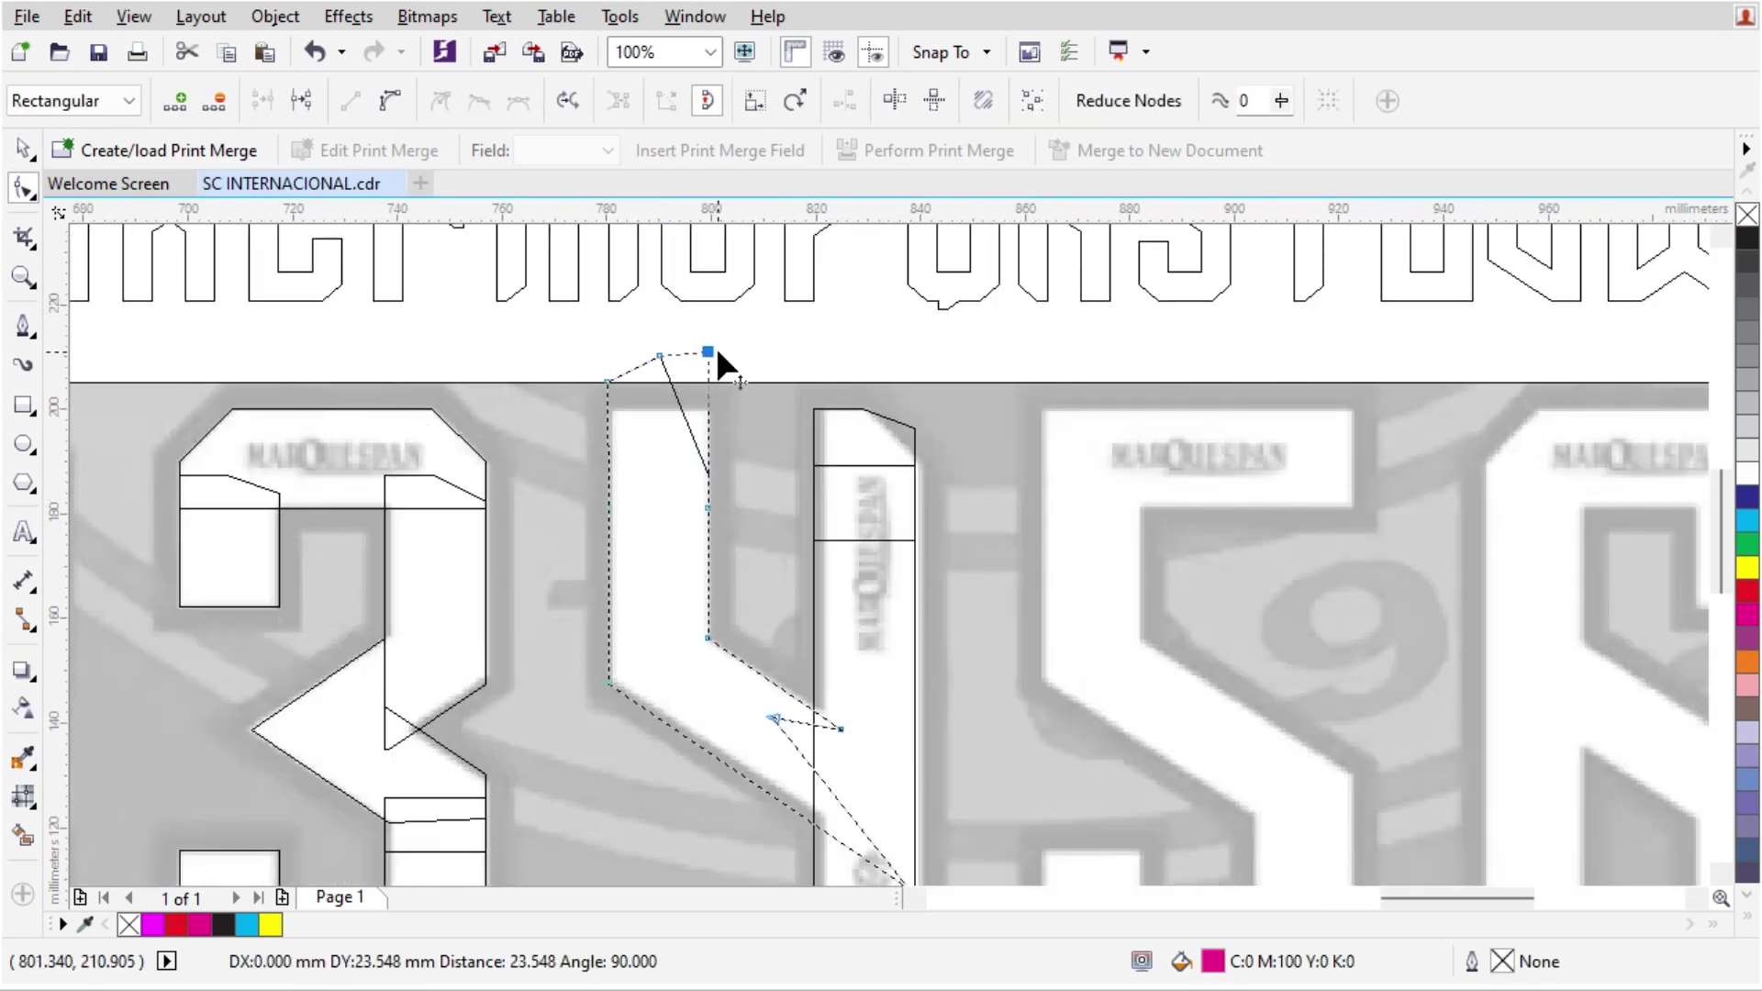
Step: Trim the 4's left arm level with the 3's top using a rectangle about 69 by 24 mm, and delete the rectangle
{"action": "left_click", "coordinate": [23, 404]}
{"action": "left_click_drag", "start_coordinate": [392, 408], "coordinate": [754, 284]}
{"action": "key", "text": "space"}
{"action": "left_click", "coordinate": [663, 457], "text": "shift"}
{"action": "left_click", "coordinate": [806, 107]}
{"action": "left_click", "coordinate": [669, 345]}
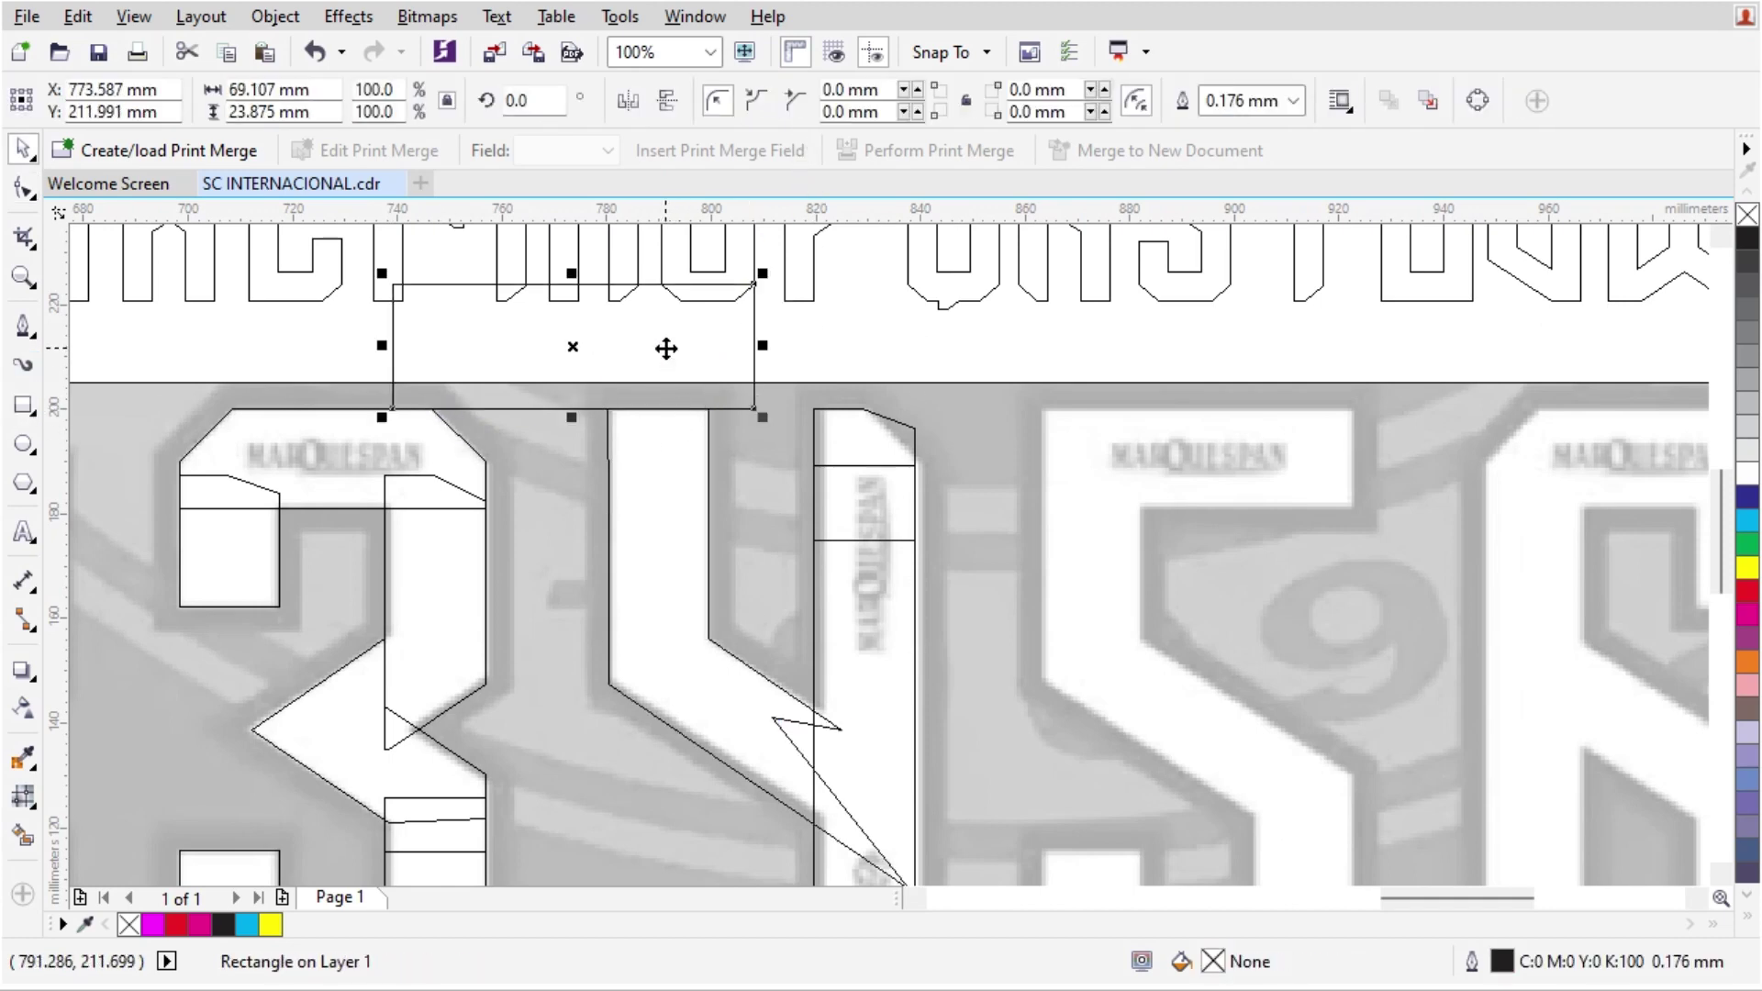
{"action": "key", "text": "Delete"}
Step: Trim the outer left edge of the 4's arm straight with a rectangle about 6.6 mm wide and 56 mm high
{"action": "scroll", "coordinate": [691, 466], "scroll_direction": "up", "scroll_amount": 2}
{"action": "left_click", "coordinate": [716, 461]}
{"action": "key", "text": "F6"}
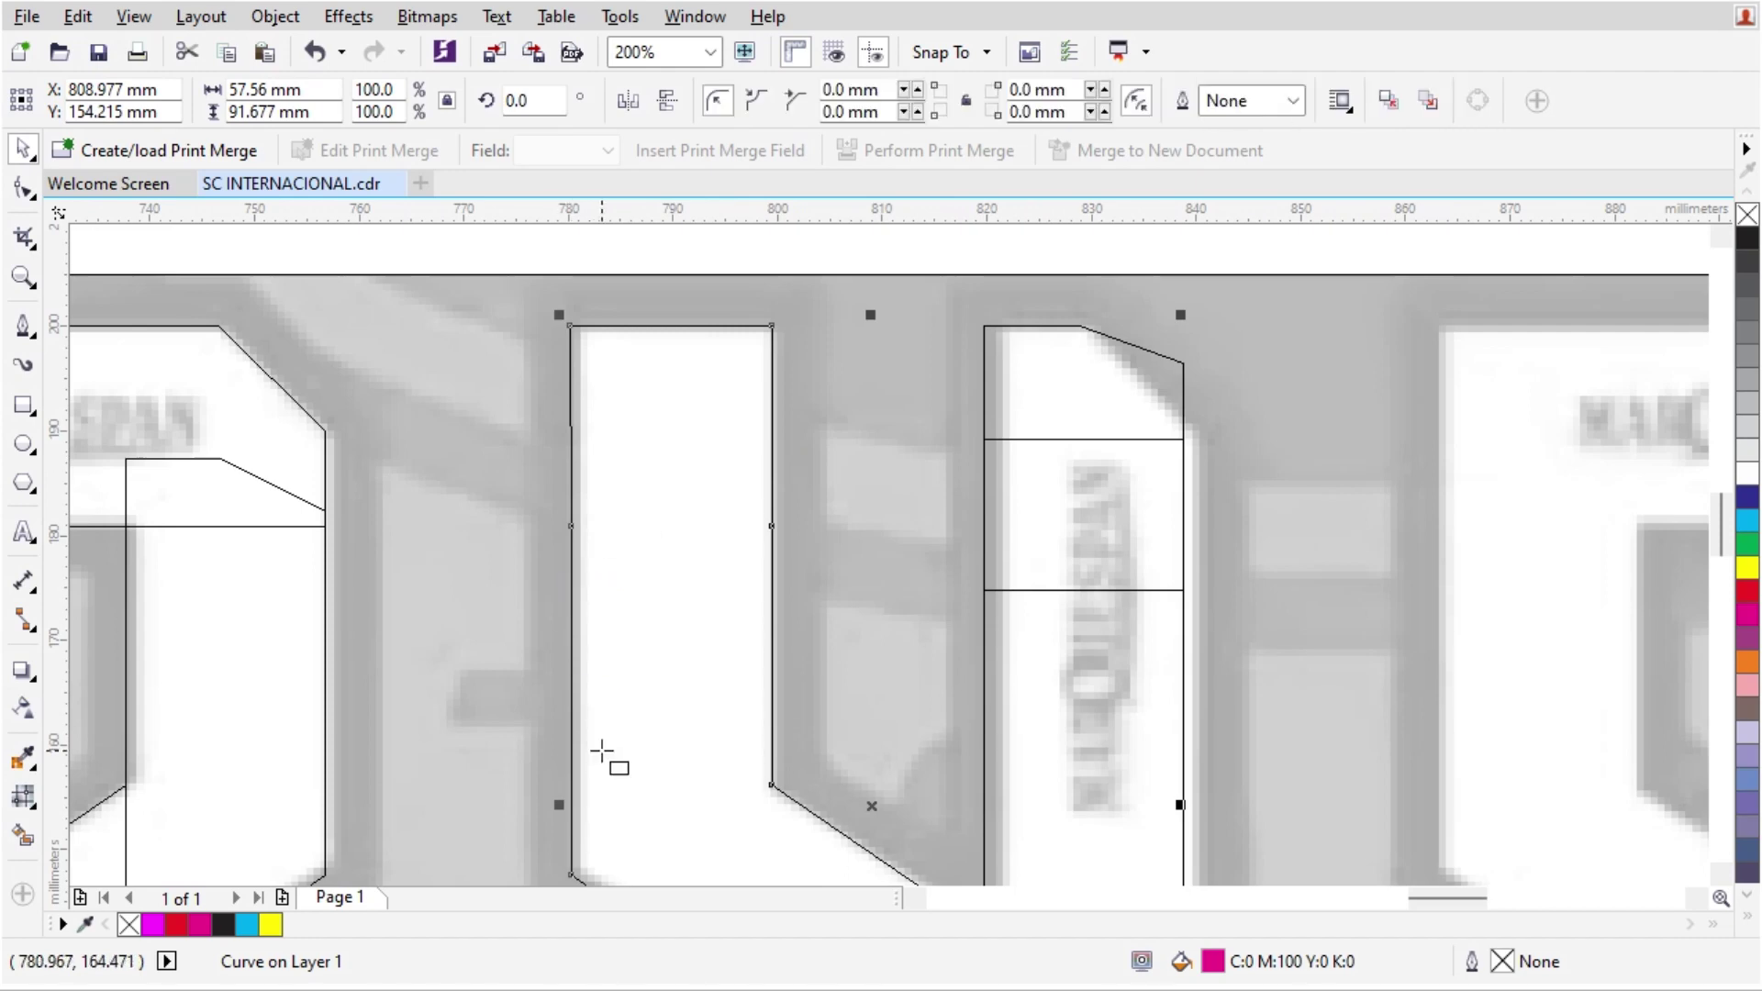
{"action": "left_click_drag", "start_coordinate": [570, 863], "coordinate": [502, 275]}
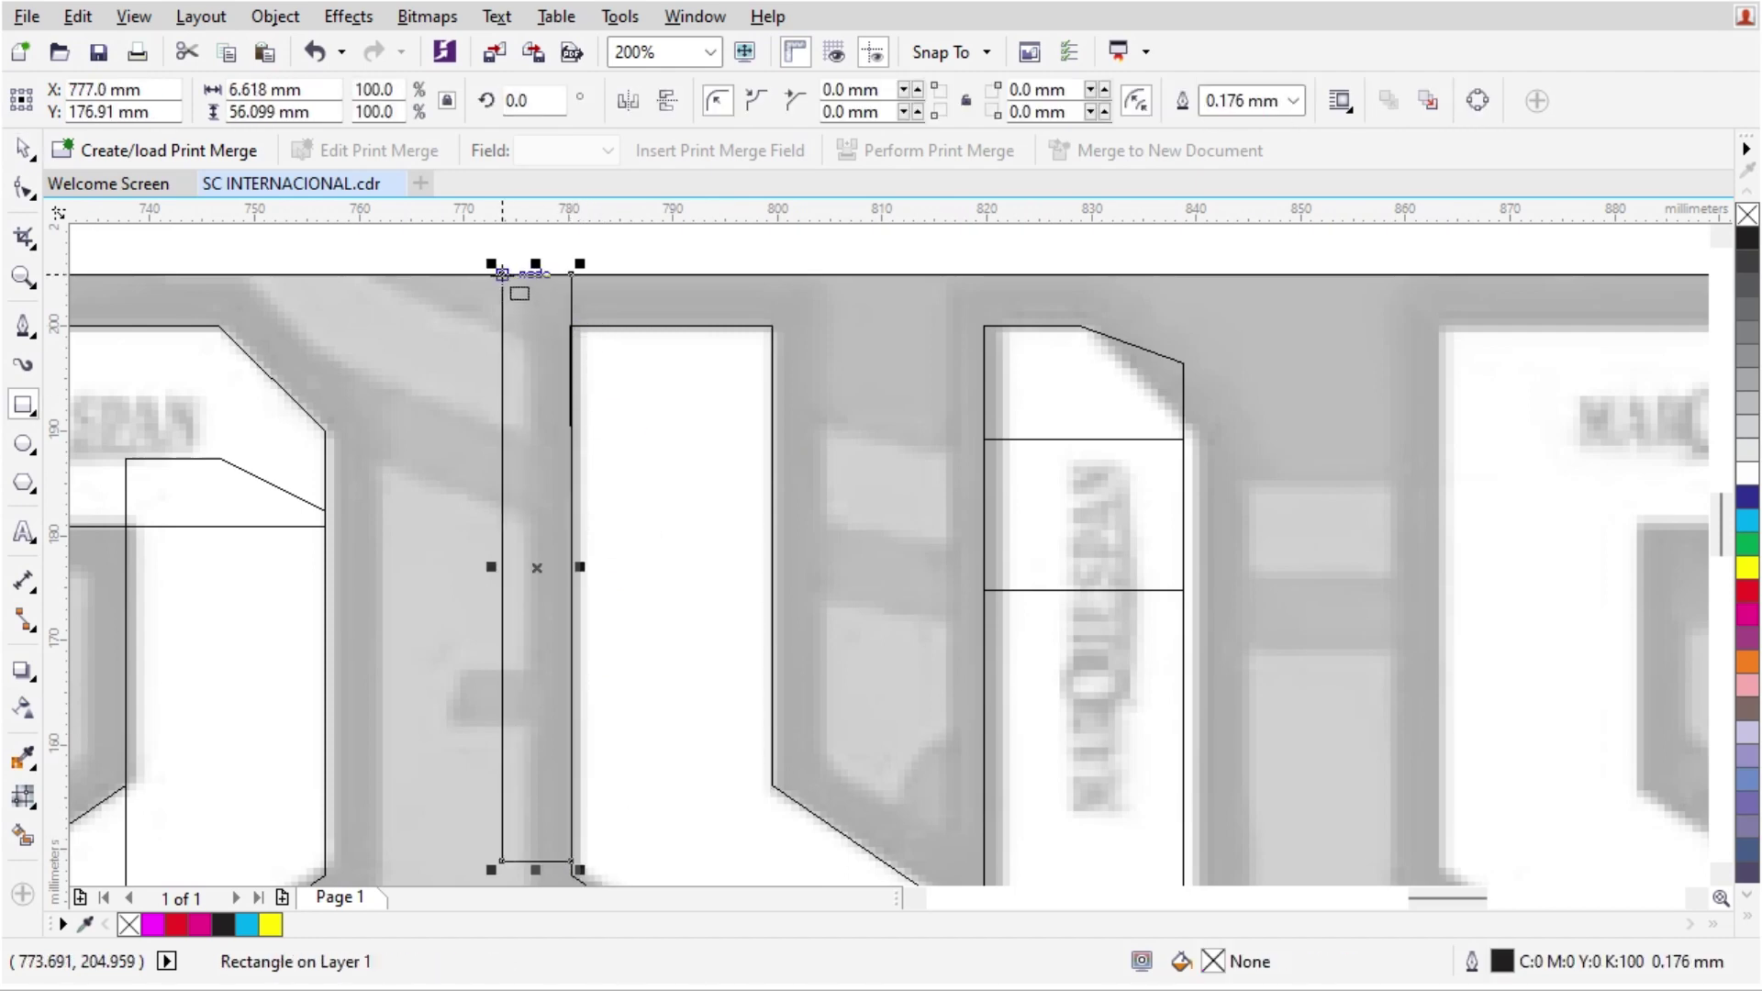
{"action": "key", "text": "space"}
{"action": "left_click", "coordinate": [629, 398], "text": "shift"}
{"action": "left_click", "coordinate": [811, 100]}
Step: Delete the narrow trimming rectangle beside the 4's left arm
{"action": "left_click", "coordinate": [576, 415]}
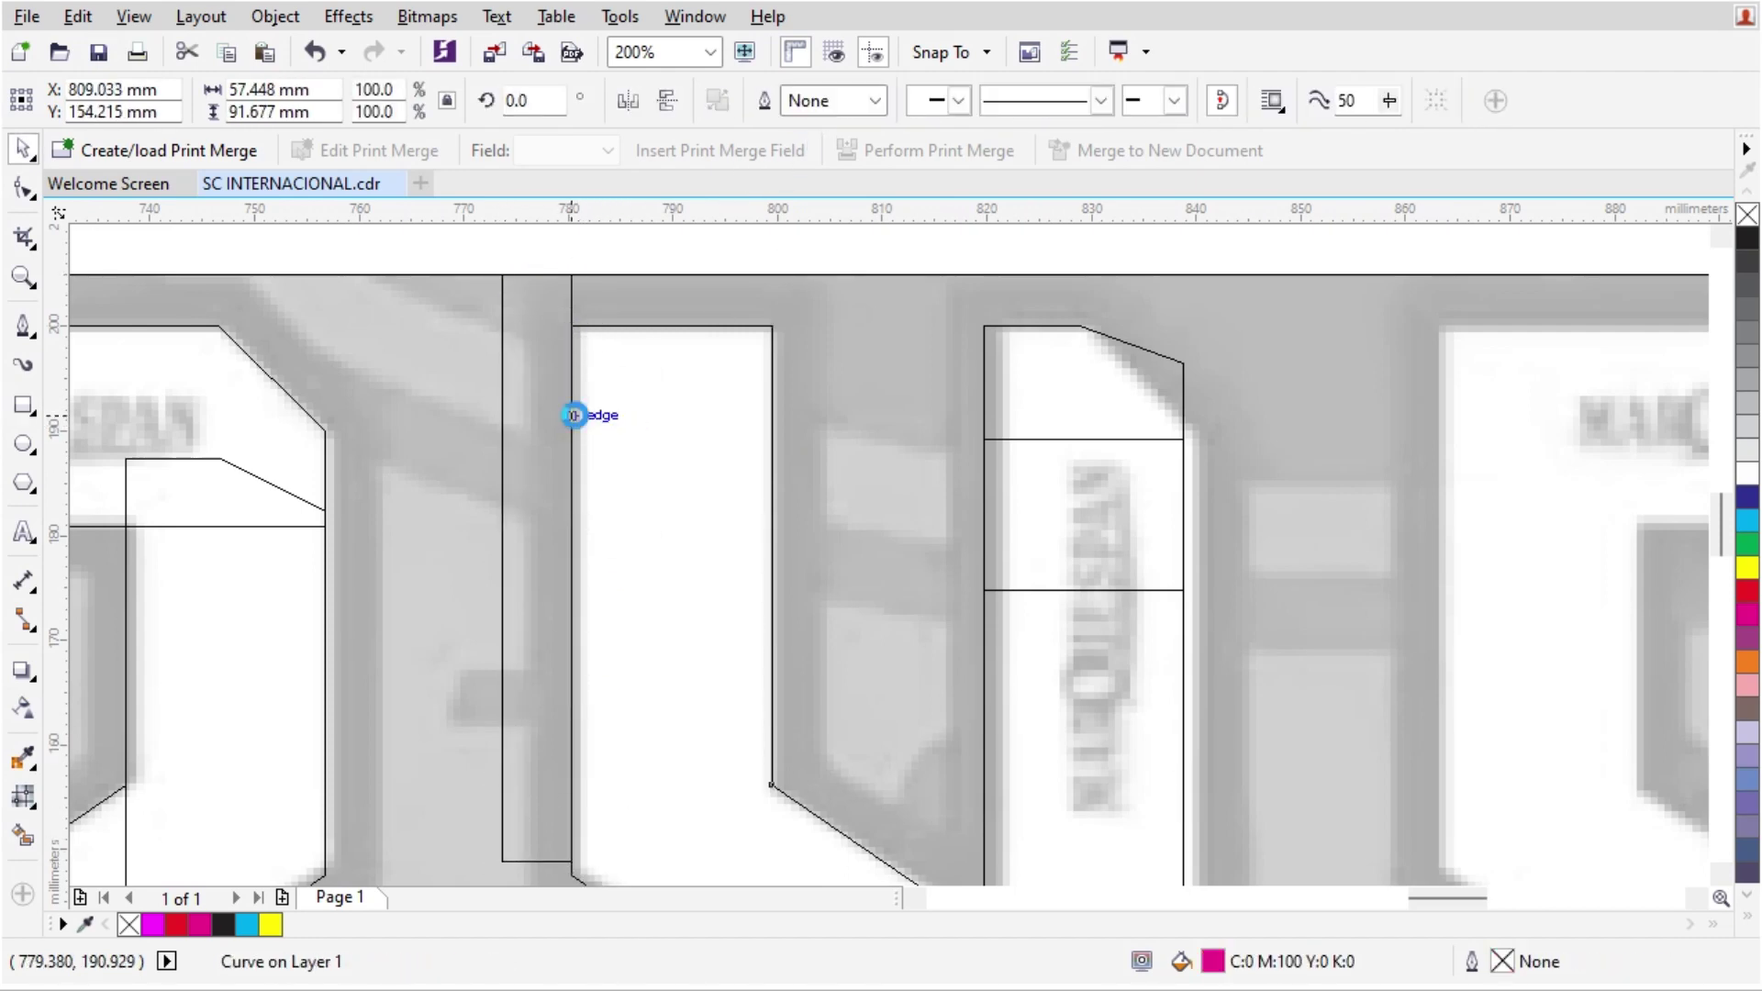
{"action": "key", "text": "Delete"}
{"action": "key", "text": "ctrl+z"}
{"action": "left_click", "coordinate": [503, 438]}
{"action": "scroll", "coordinate": [641, 417], "scroll_direction": "down", "scroll_amount": 1}
{"action": "key", "text": "Delete"}
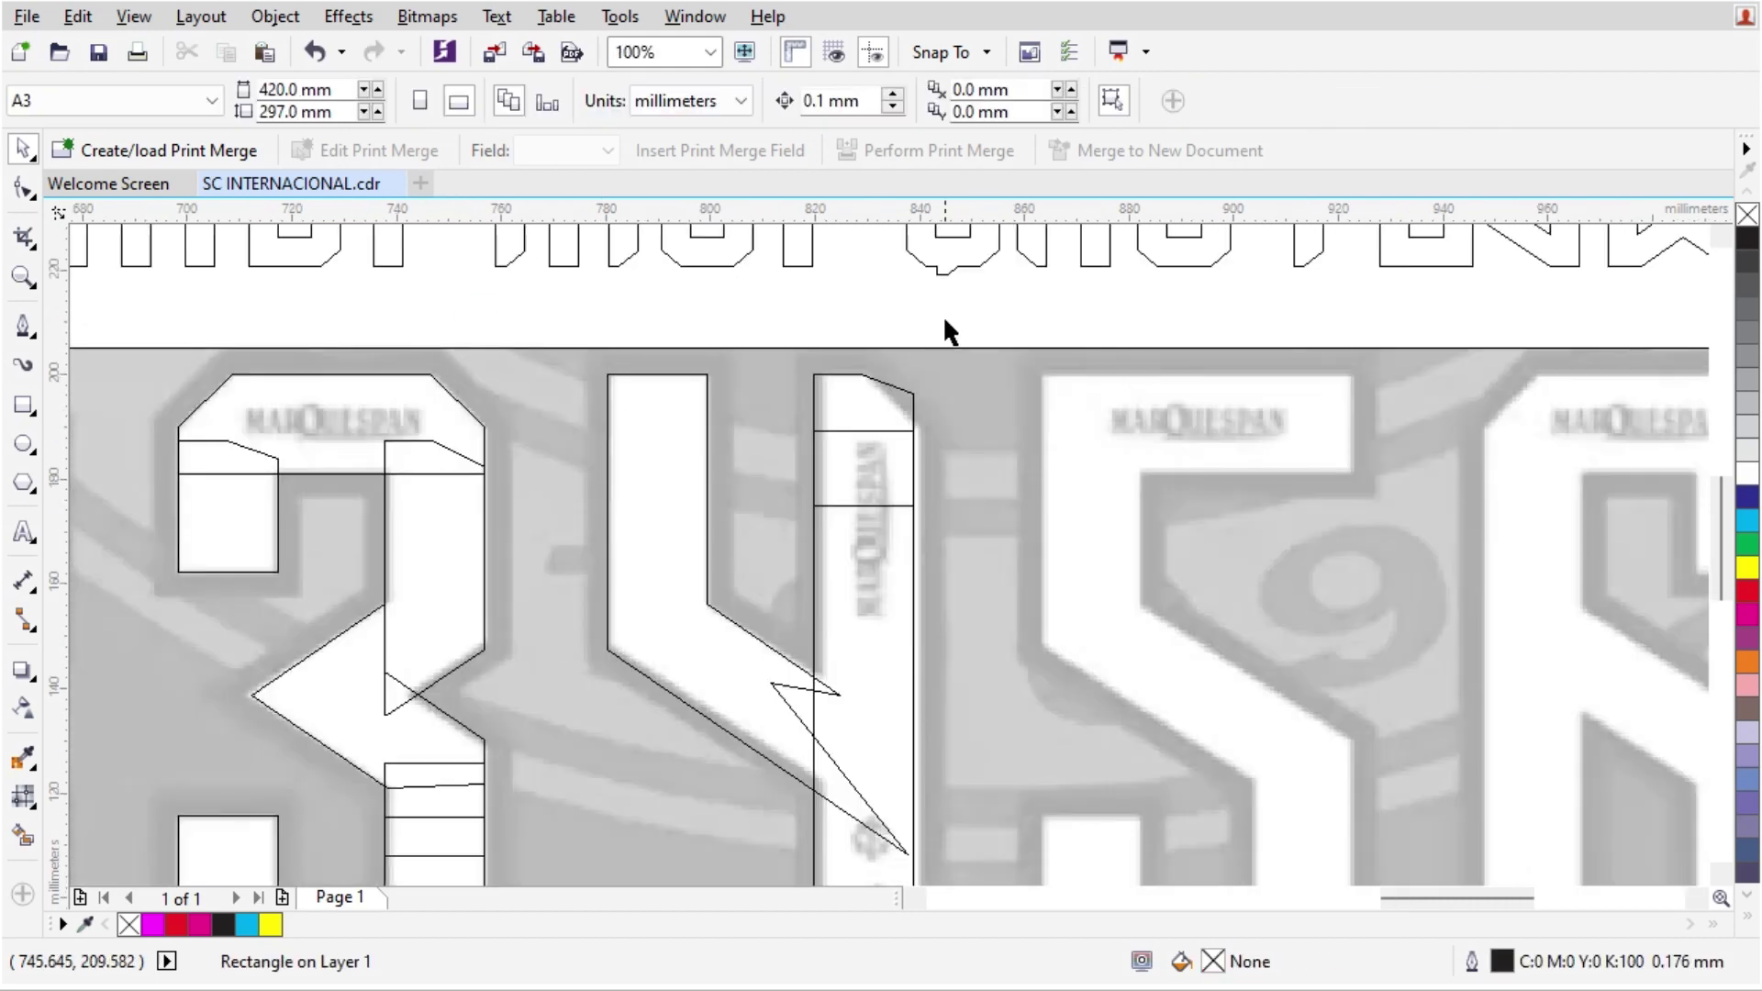
Step: Switch the display to Enhanced view to check the filled 4 at the junction of its arm and stem
{"action": "left_click", "coordinate": [138, 18]}
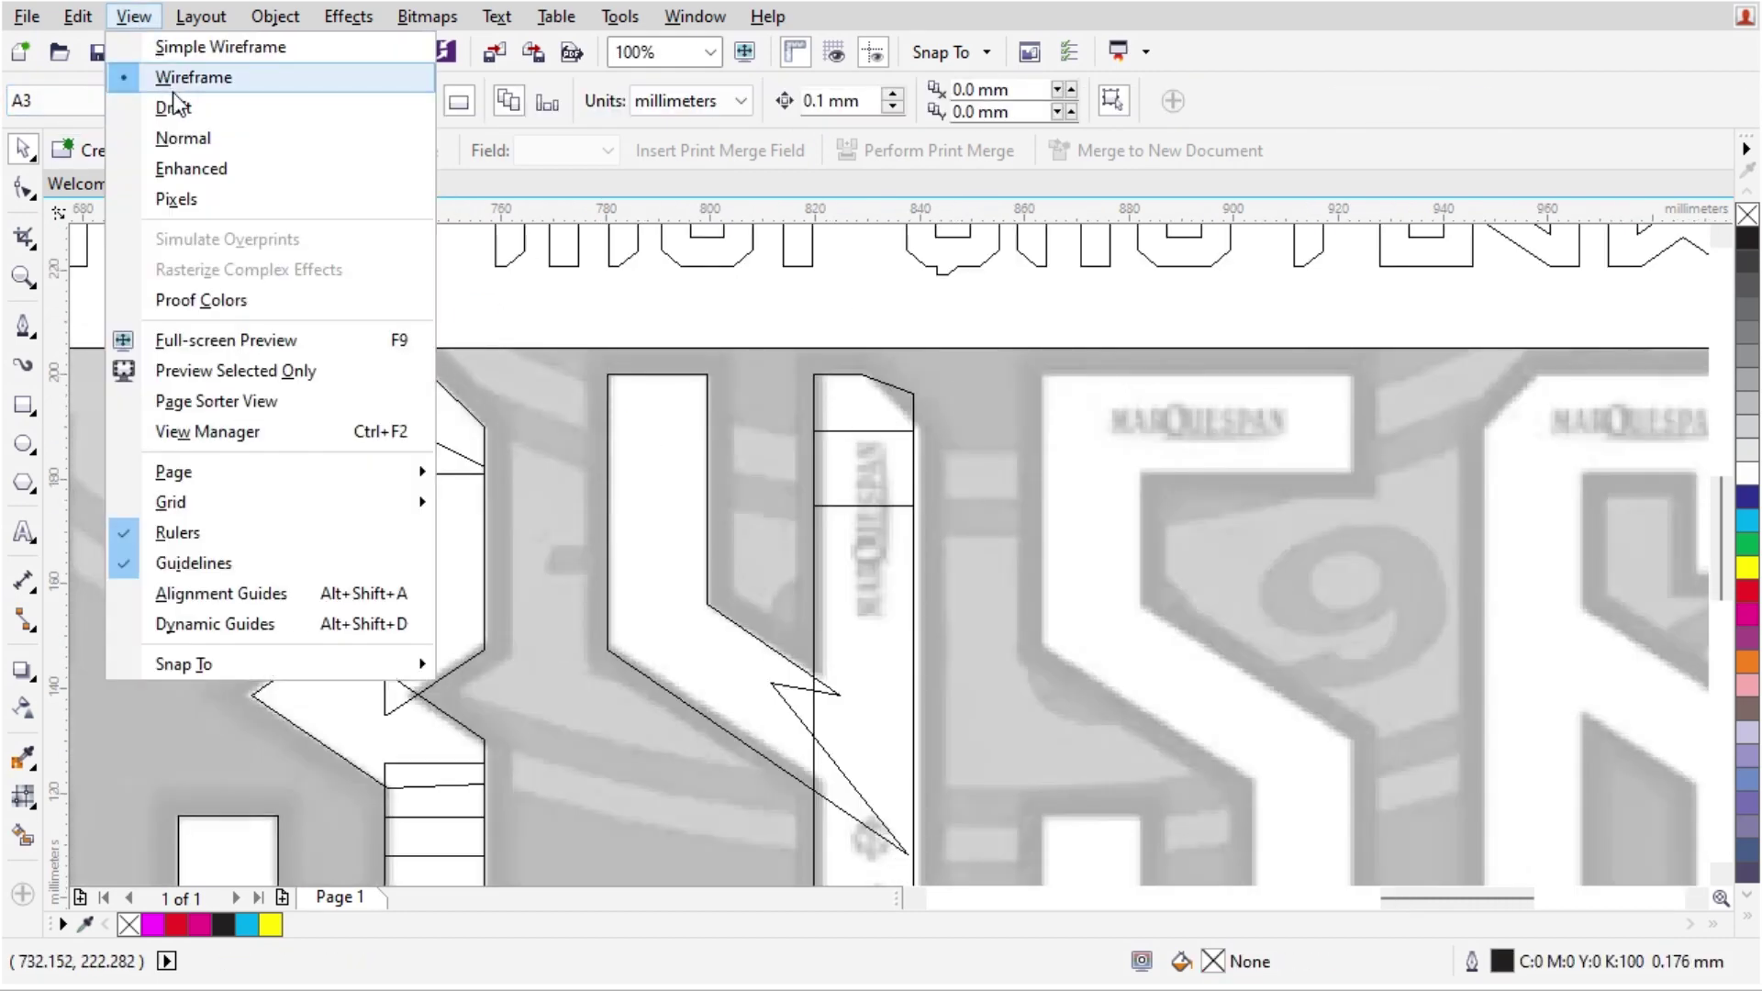
{"action": "left_click", "coordinate": [317, 168]}
{"action": "scroll", "coordinate": [795, 760], "scroll_direction": "down", "scroll_amount": 1}
{"action": "left_click", "coordinate": [790, 749]}
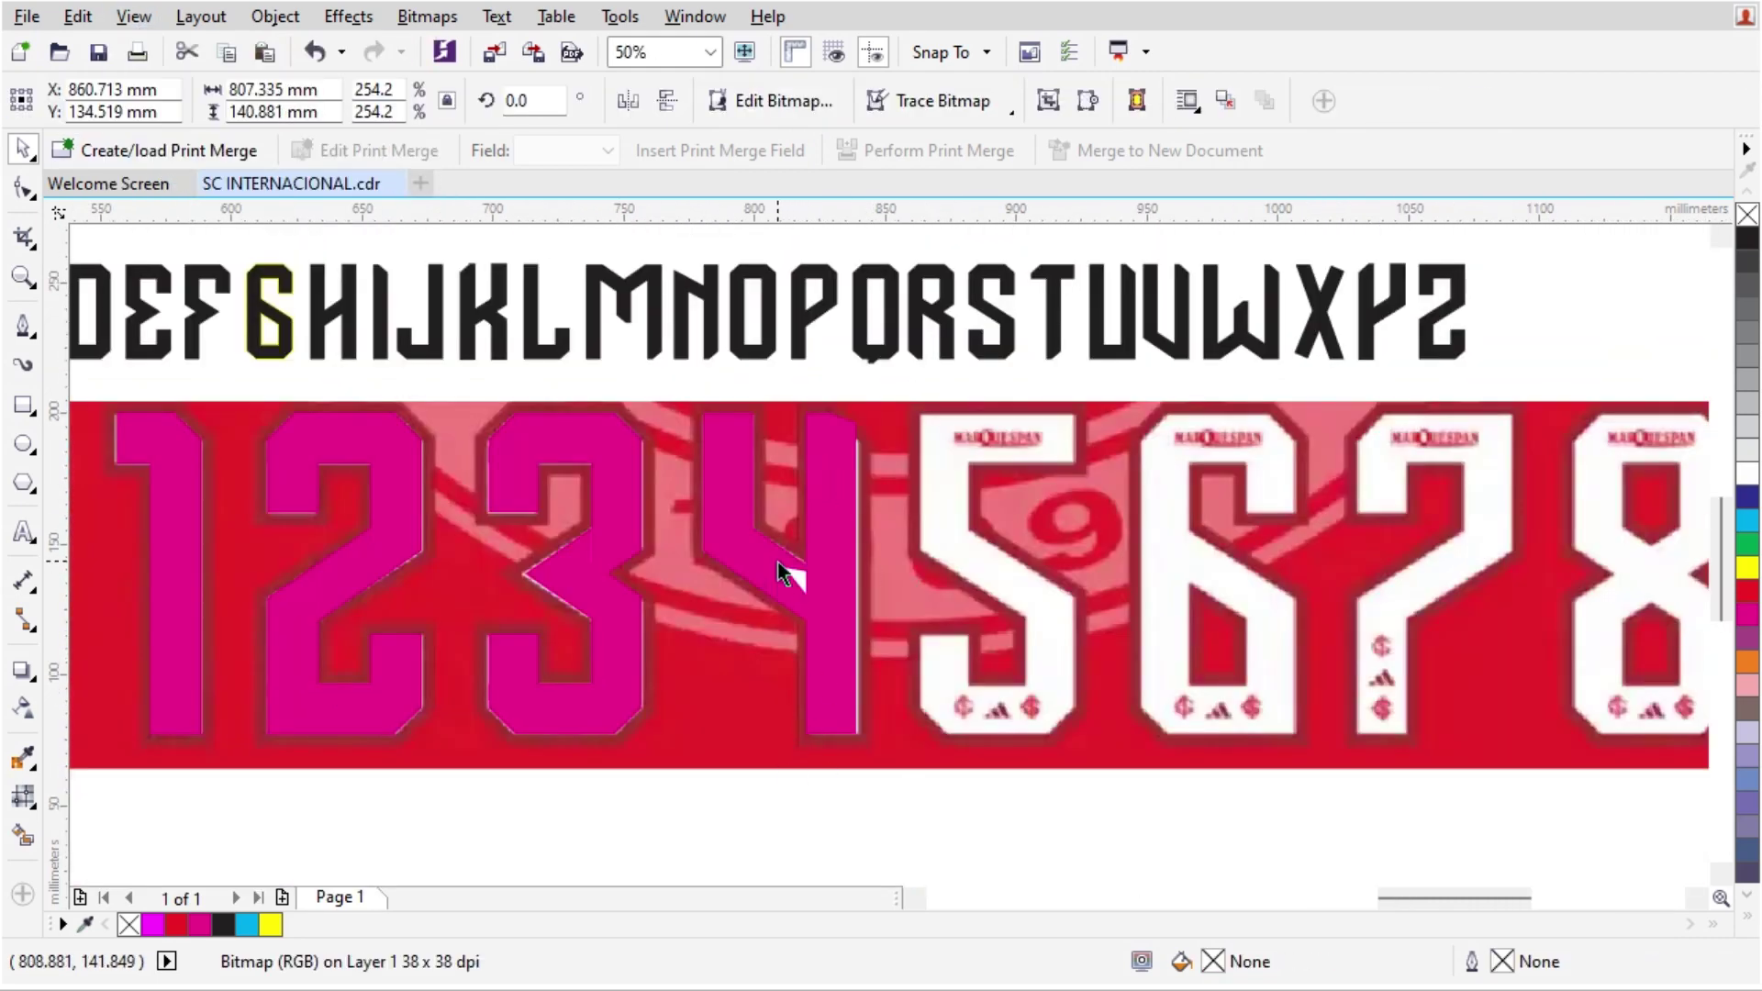
{"action": "scroll", "coordinate": [779, 561], "scroll_direction": "up", "scroll_amount": 1}
{"action": "left_click", "coordinate": [804, 611]}
{"action": "left_click_drag", "start_coordinate": [826, 617], "coordinate": [872, 617]}
{"action": "key", "text": "ctrl+z"}
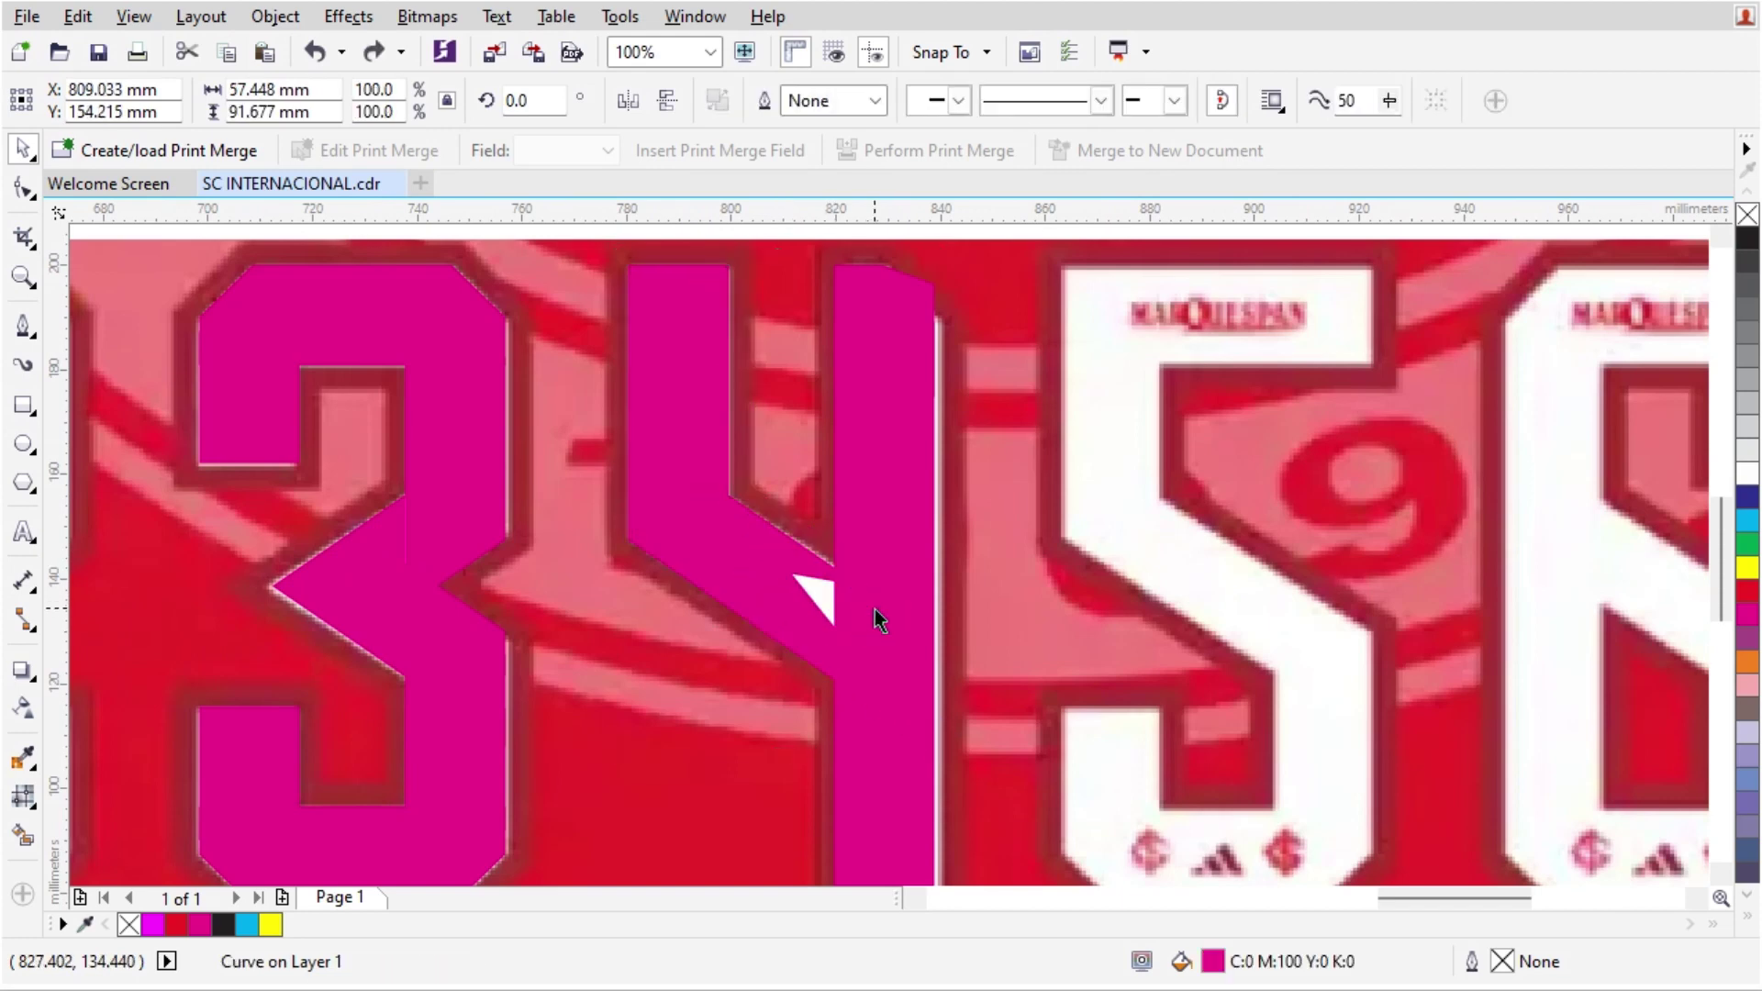
Step: Weld the 4's arm and stem into one curve and delete the nodes of the triangular hole at their junction
{"action": "left_click", "coordinate": [780, 101]}
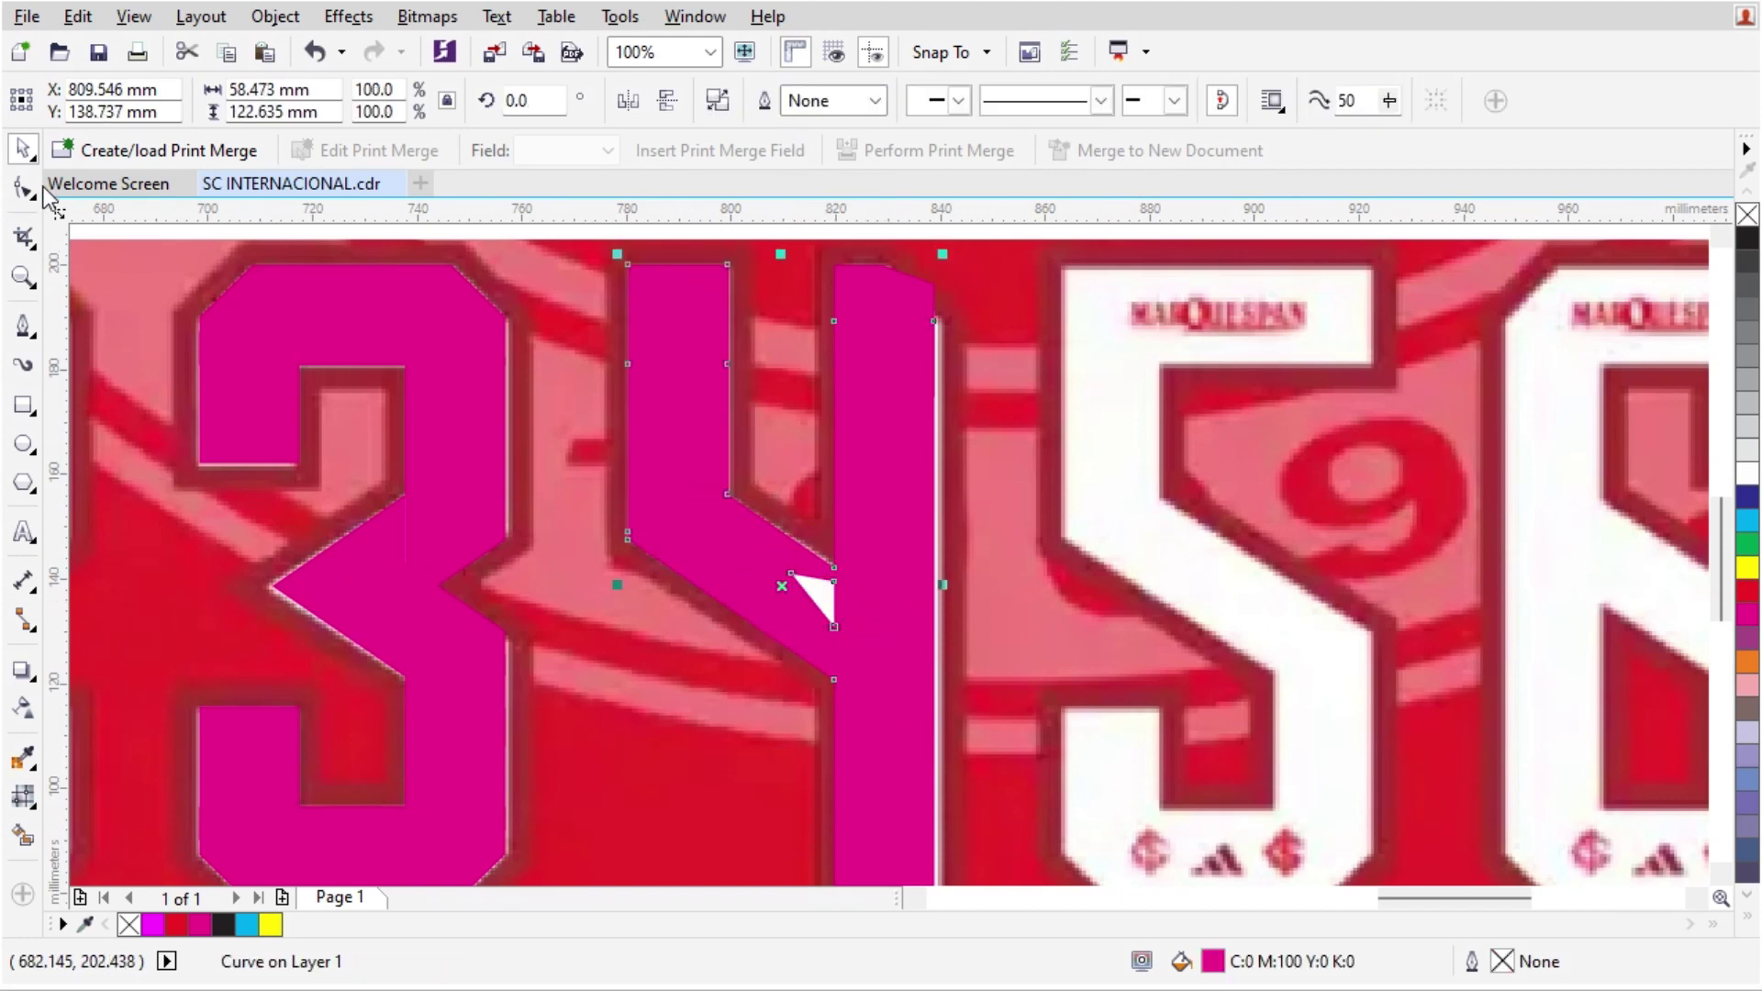
{"action": "left_click", "coordinate": [37, 190]}
{"action": "scroll", "coordinate": [808, 601], "scroll_direction": "up", "scroll_amount": 1}
{"action": "double_click", "coordinate": [731, 536]}
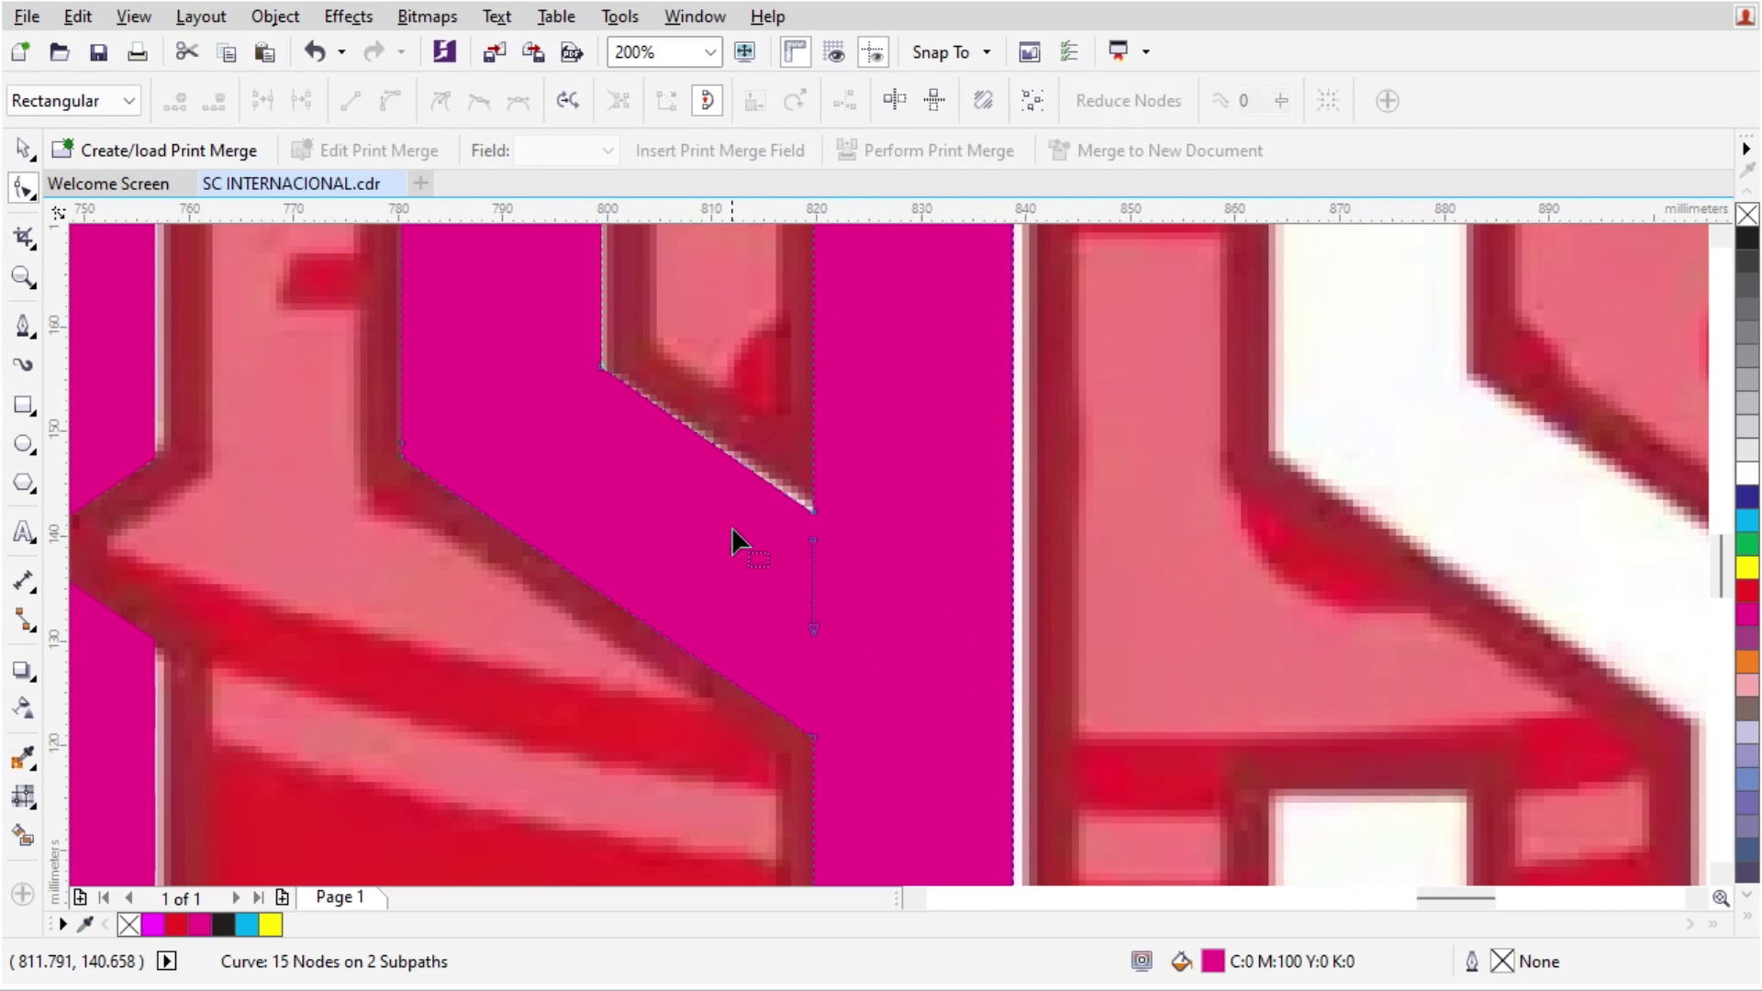
{"action": "double_click", "coordinate": [814, 628]}
{"action": "scroll", "coordinate": [840, 582], "scroll_direction": "down", "scroll_amount": 1}
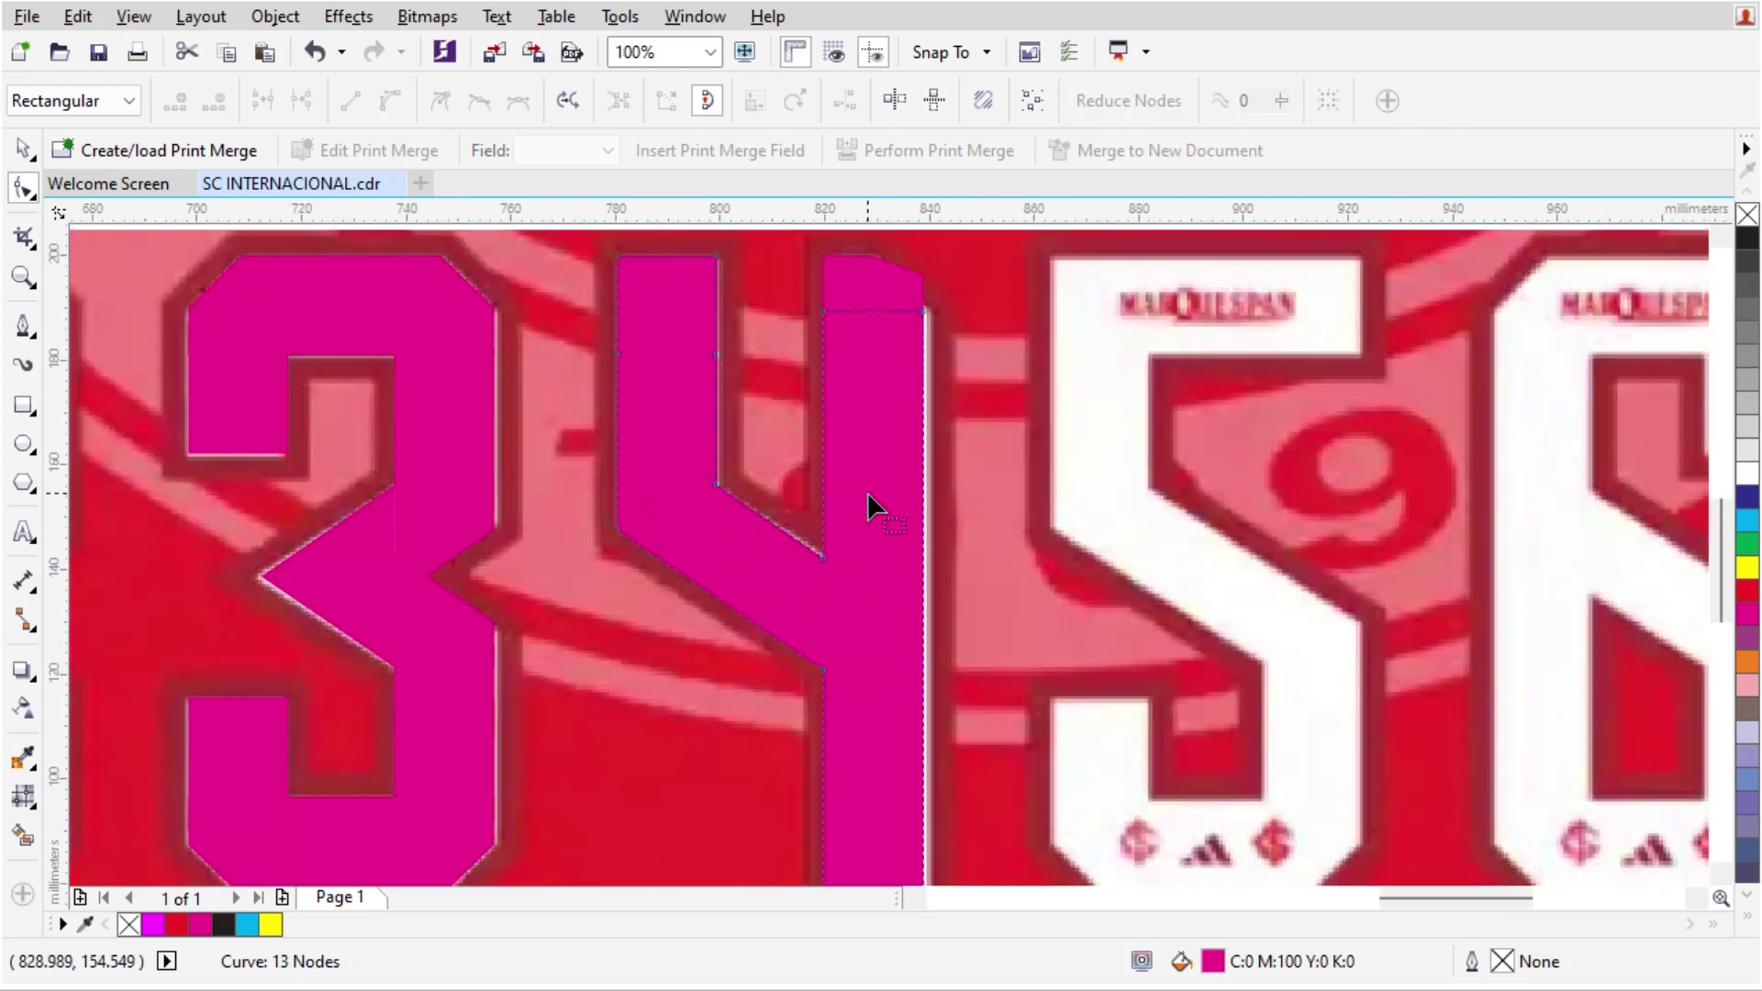
Step: Weld the top piece onto the 4's stem and delete the extra corner node to straighten its upper right chamfer
{"action": "key", "text": "space"}
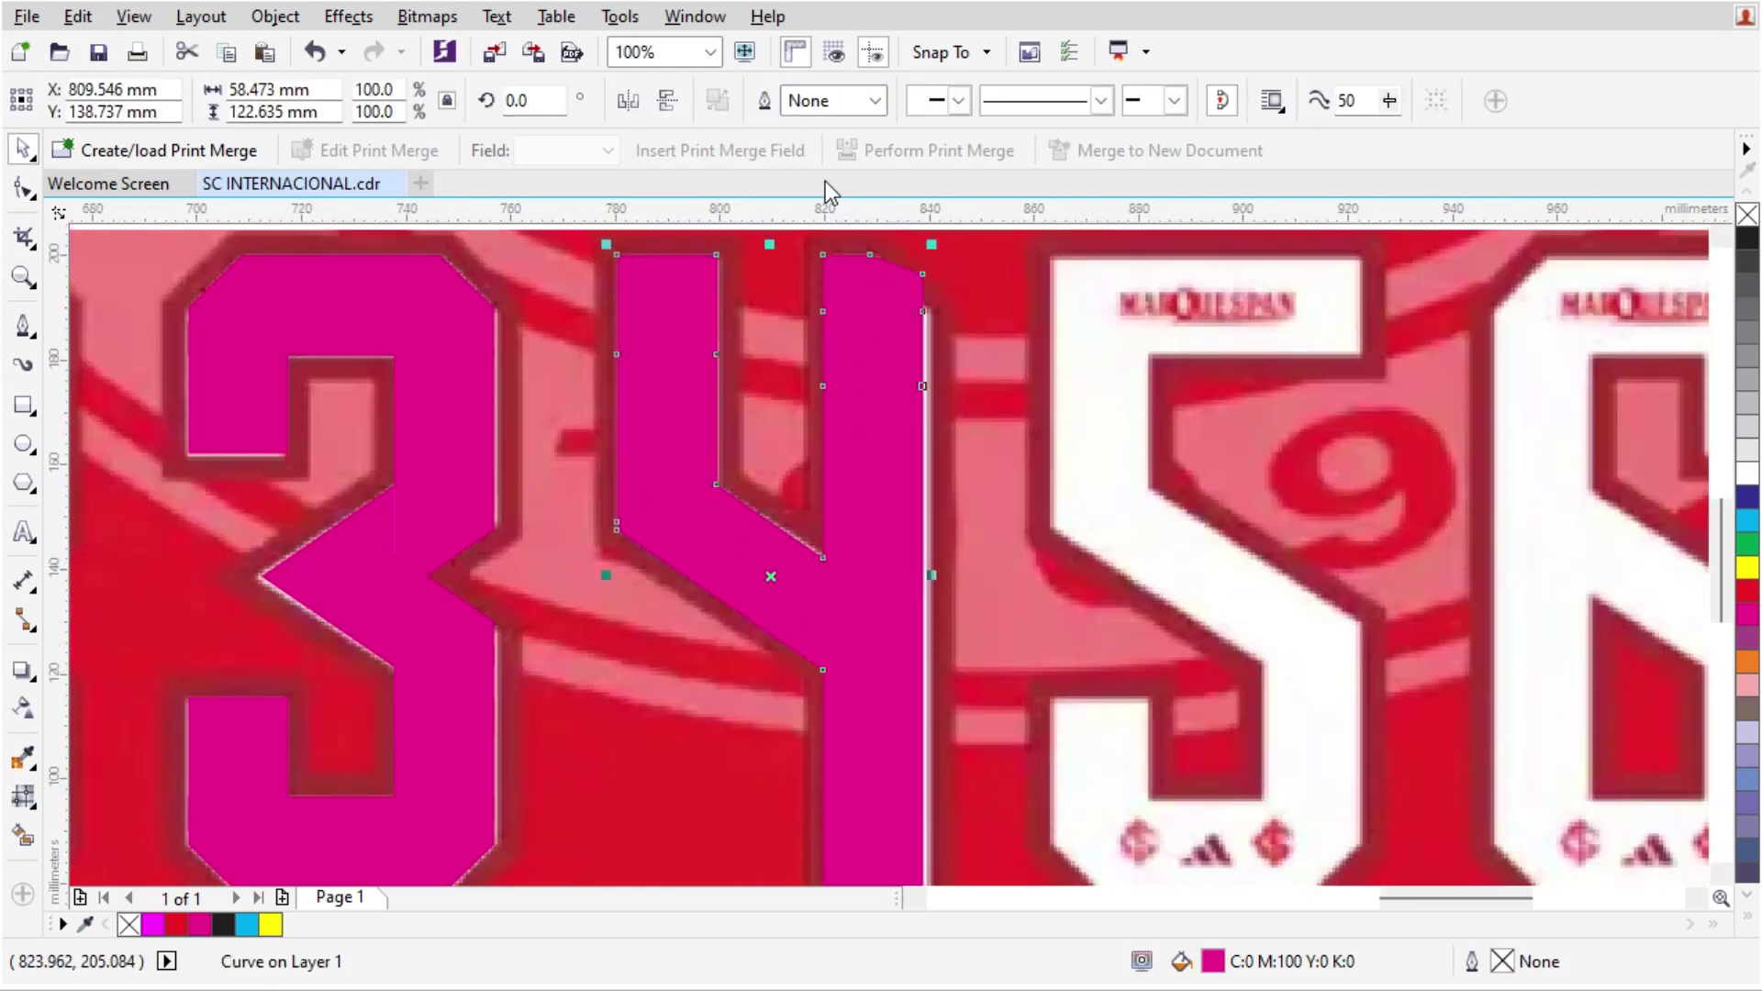
{"action": "key", "text": "space"}
{"action": "scroll", "coordinate": [917, 276], "scroll_direction": "up", "scroll_amount": 1}
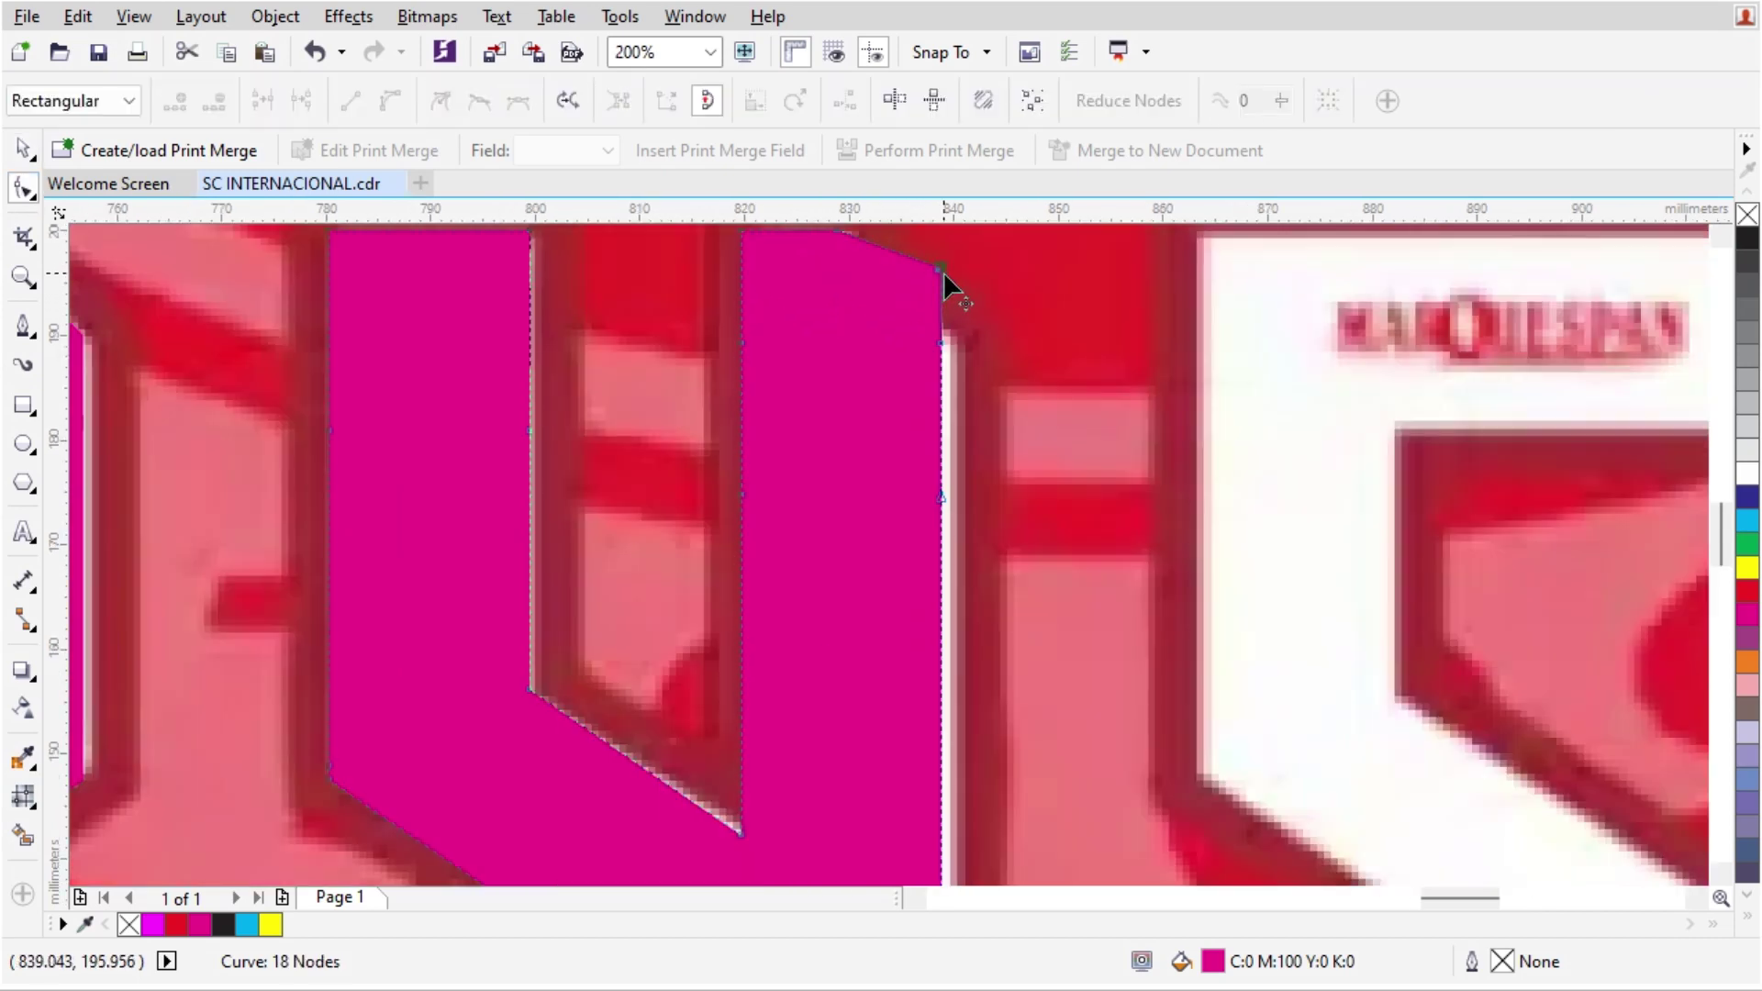
{"action": "left_click", "coordinate": [944, 271]}
{"action": "key", "text": "Delete"}
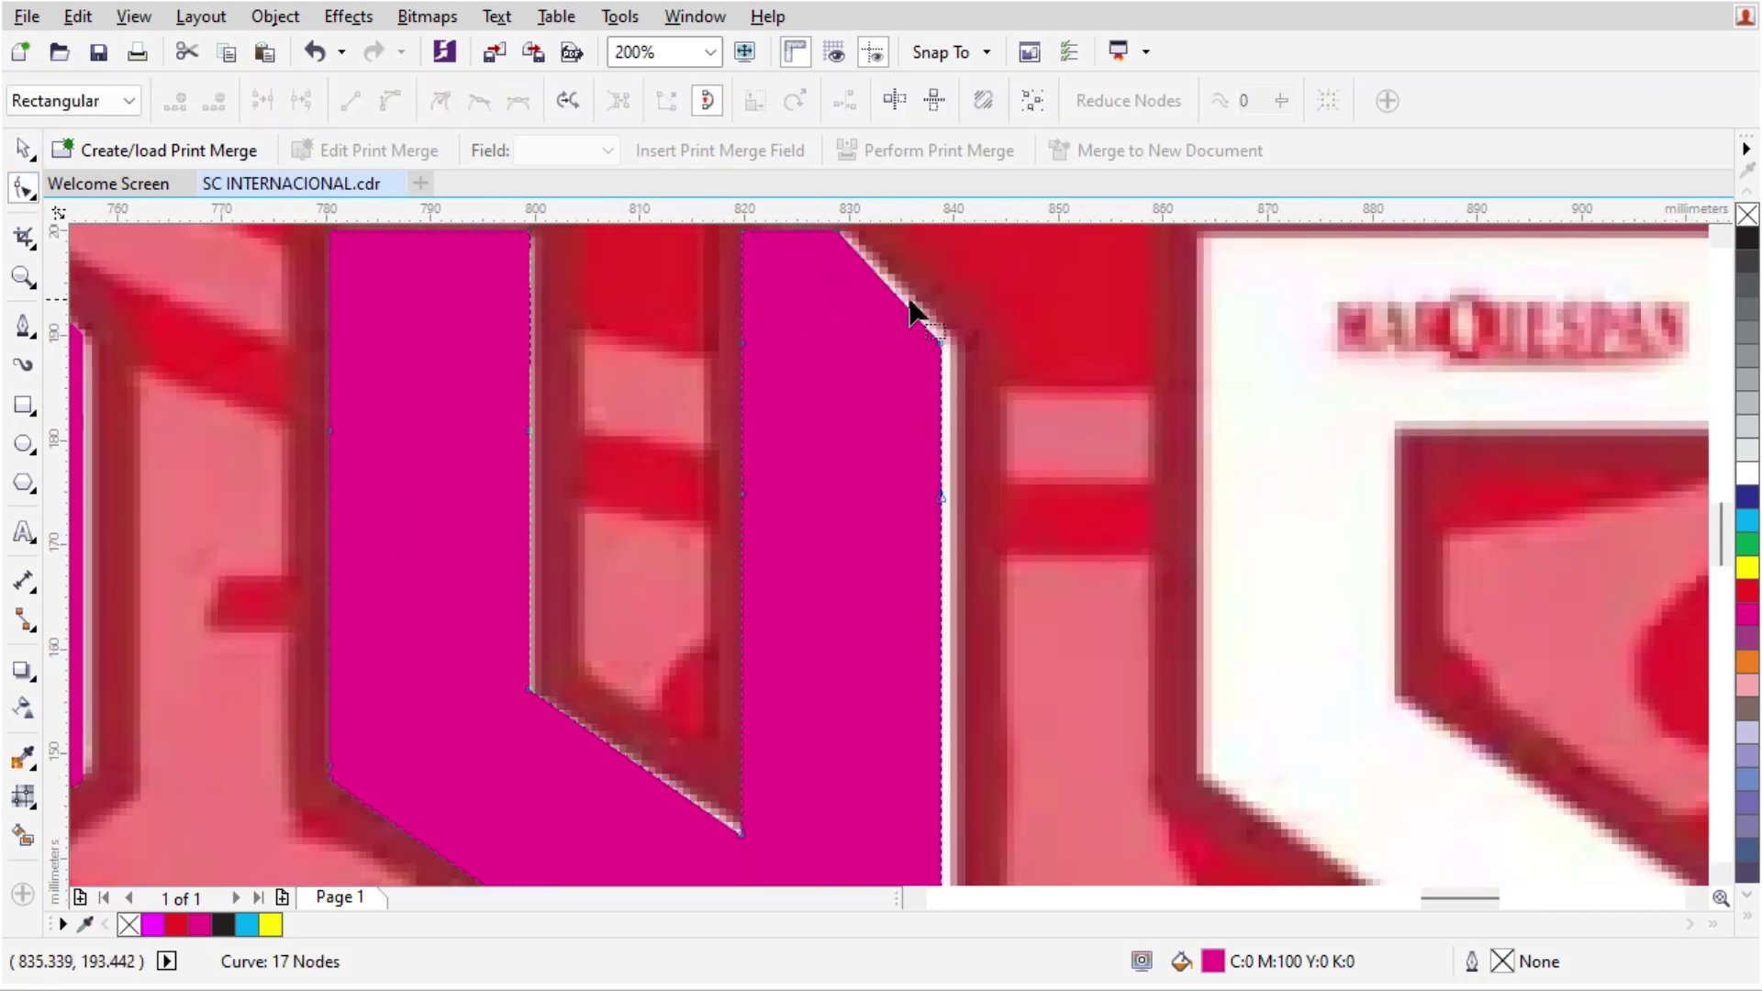
{"action": "scroll", "coordinate": [929, 348], "scroll_direction": "down", "scroll_amount": 1}
{"action": "scroll", "coordinate": [934, 390], "scroll_direction": "down", "scroll_amount": 1}
{"action": "key", "text": "space"}
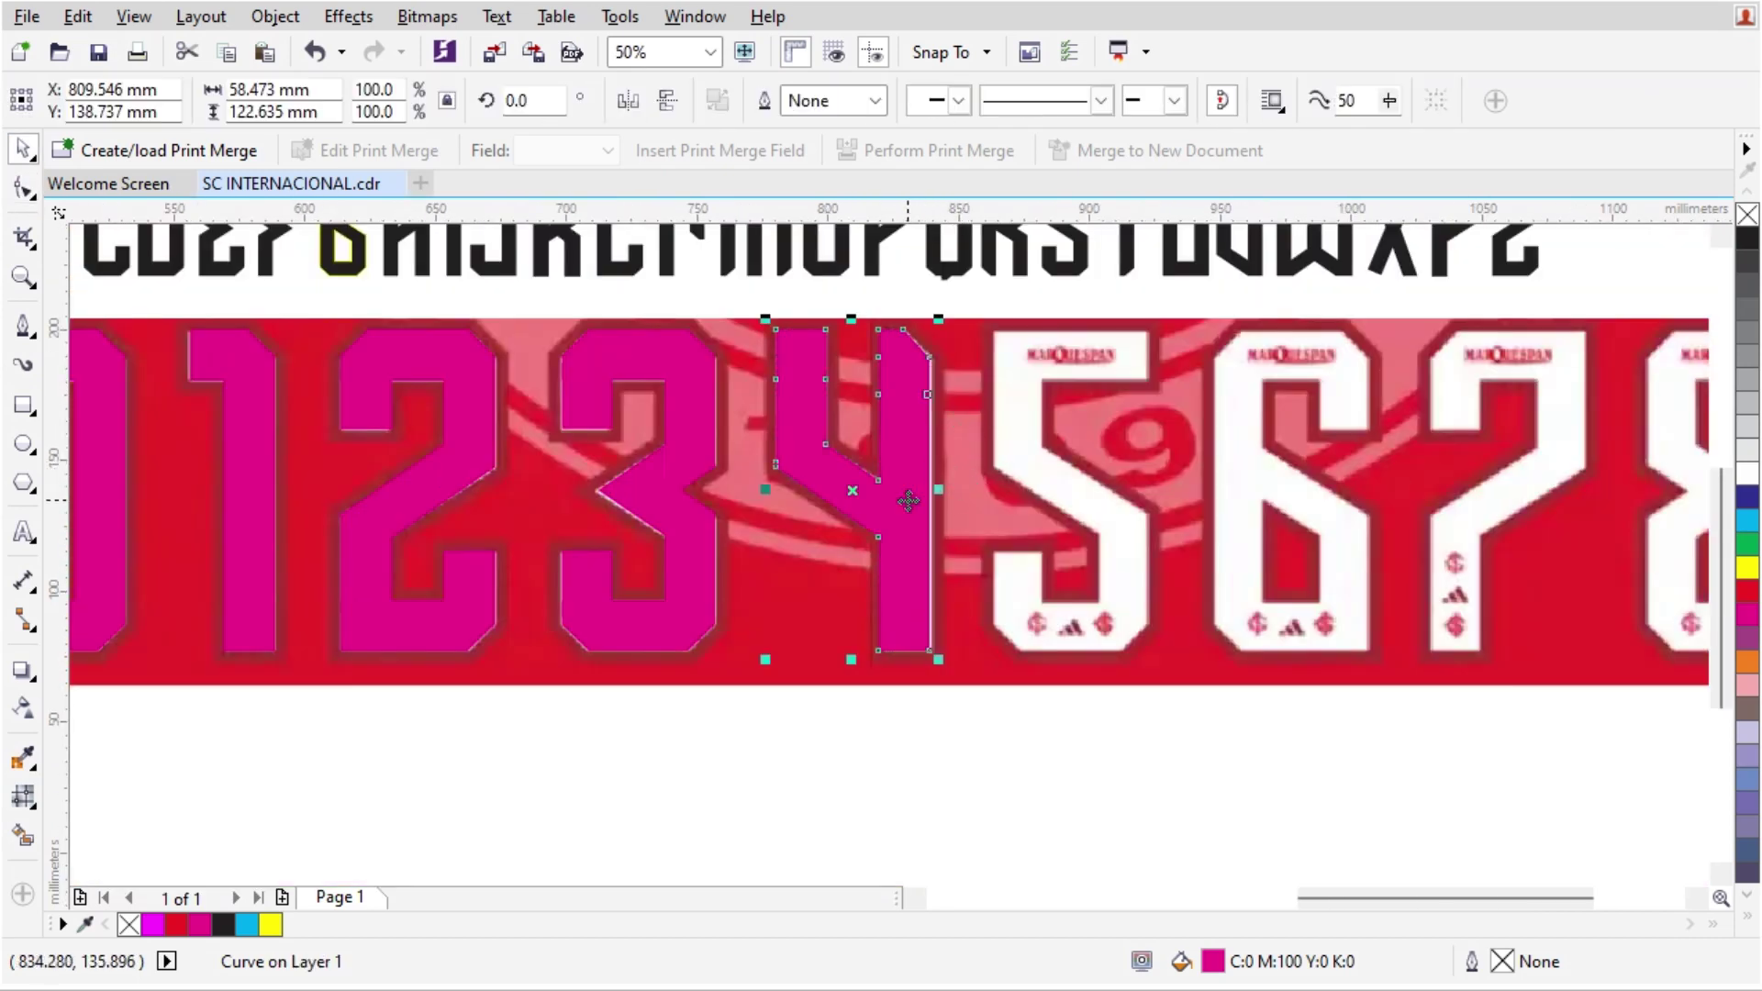
{"action": "scroll", "coordinate": [853, 489], "scroll_direction": "up", "scroll_amount": 1}
{"action": "scroll", "coordinate": [816, 467], "scroll_direction": "down", "scroll_amount": 1}
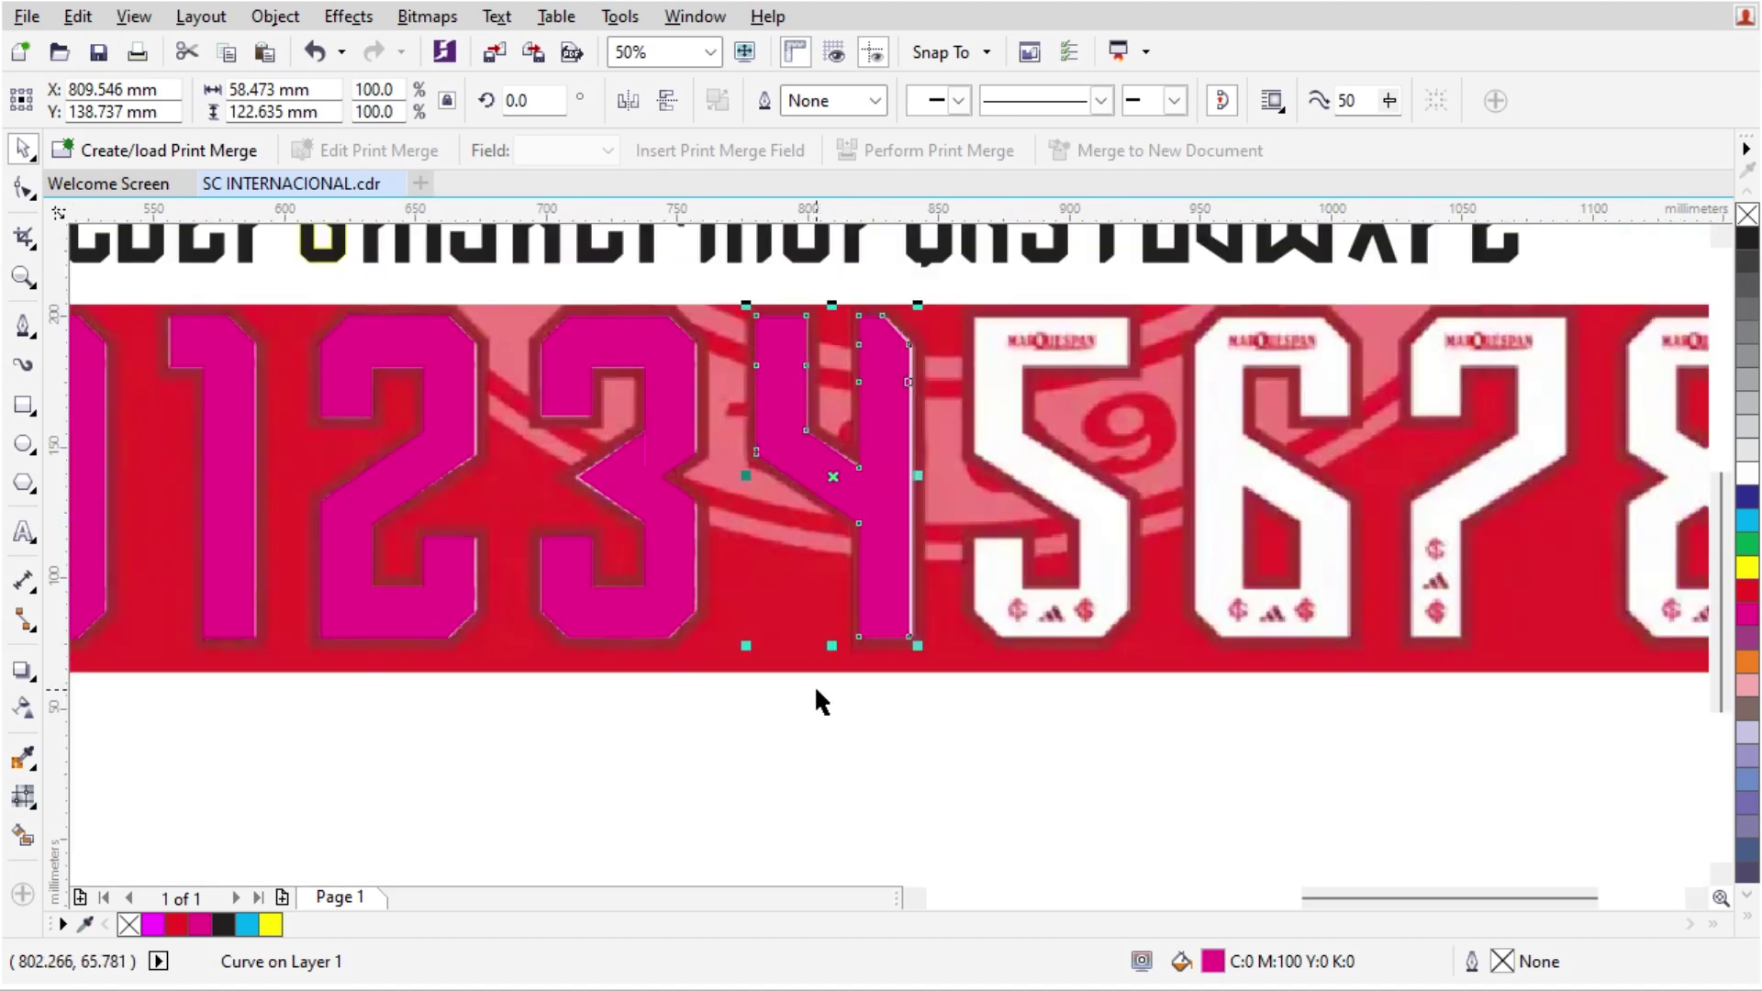
{"action": "left_click", "coordinate": [812, 727]}
Step: Place a horizontally mirrored copy of the 2's pieces over the reference 5 and switch the display to Wireframe view
{"action": "left_click", "coordinate": [899, 470]}
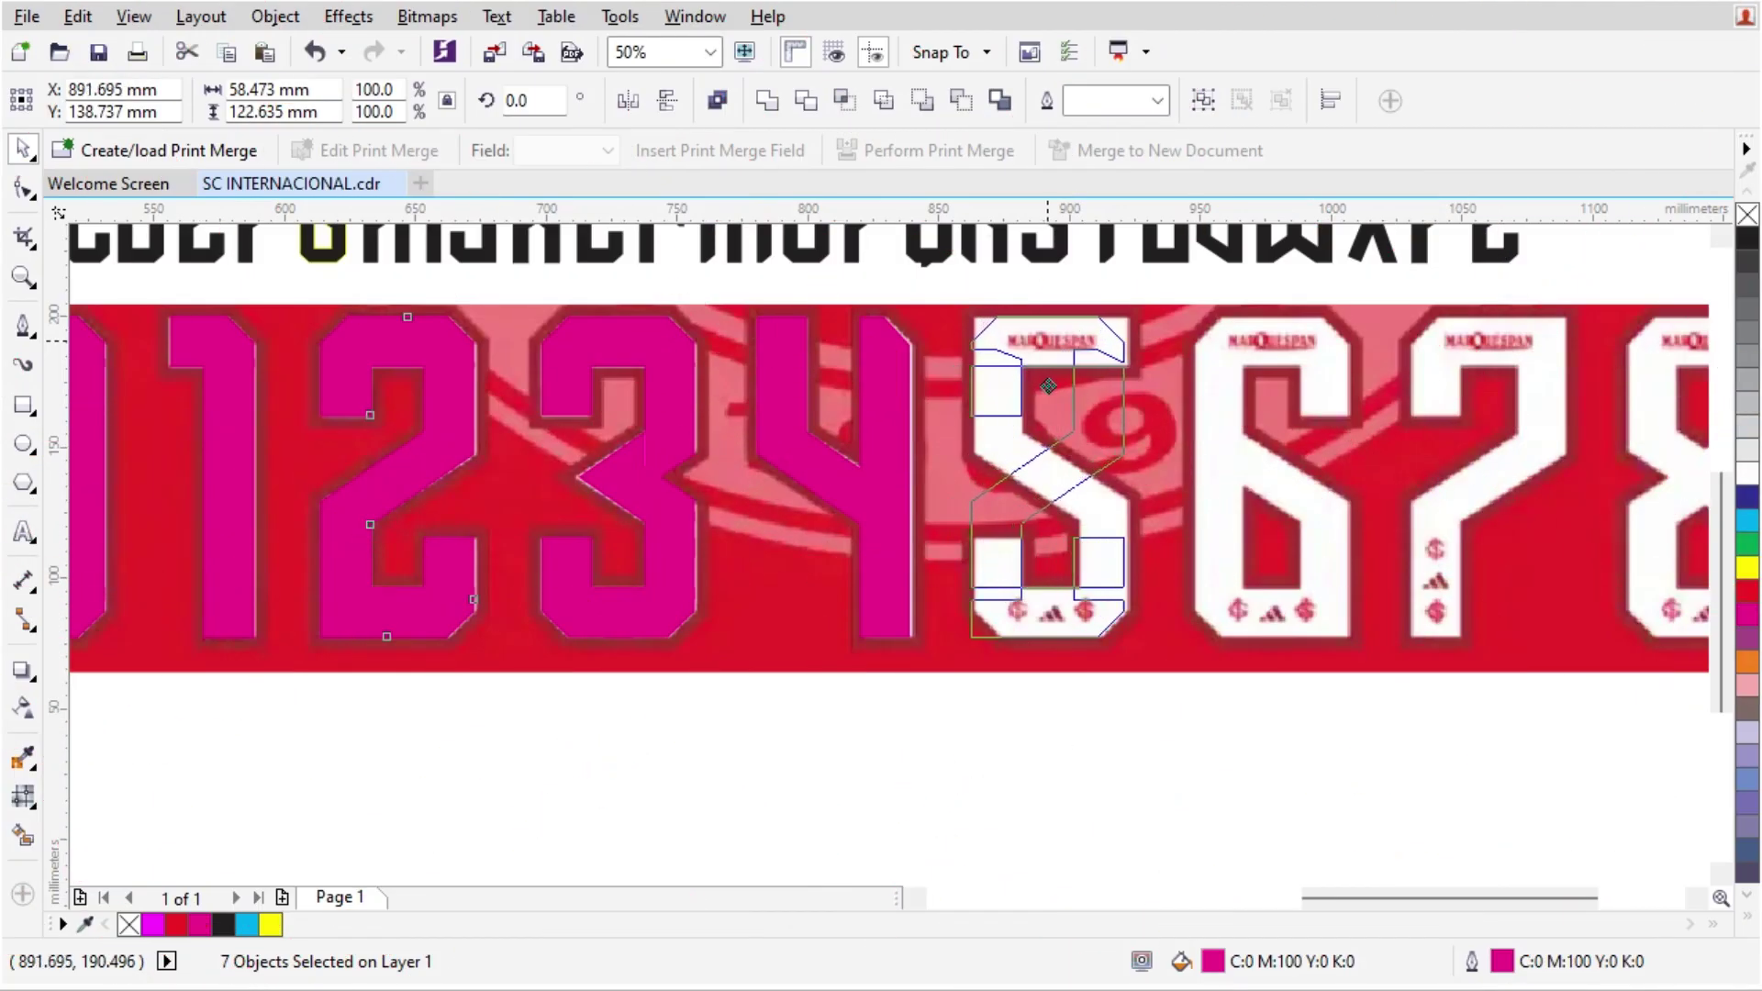
{"action": "left_click_drag", "start_coordinate": [1048, 385], "coordinate": [1049, 385]}
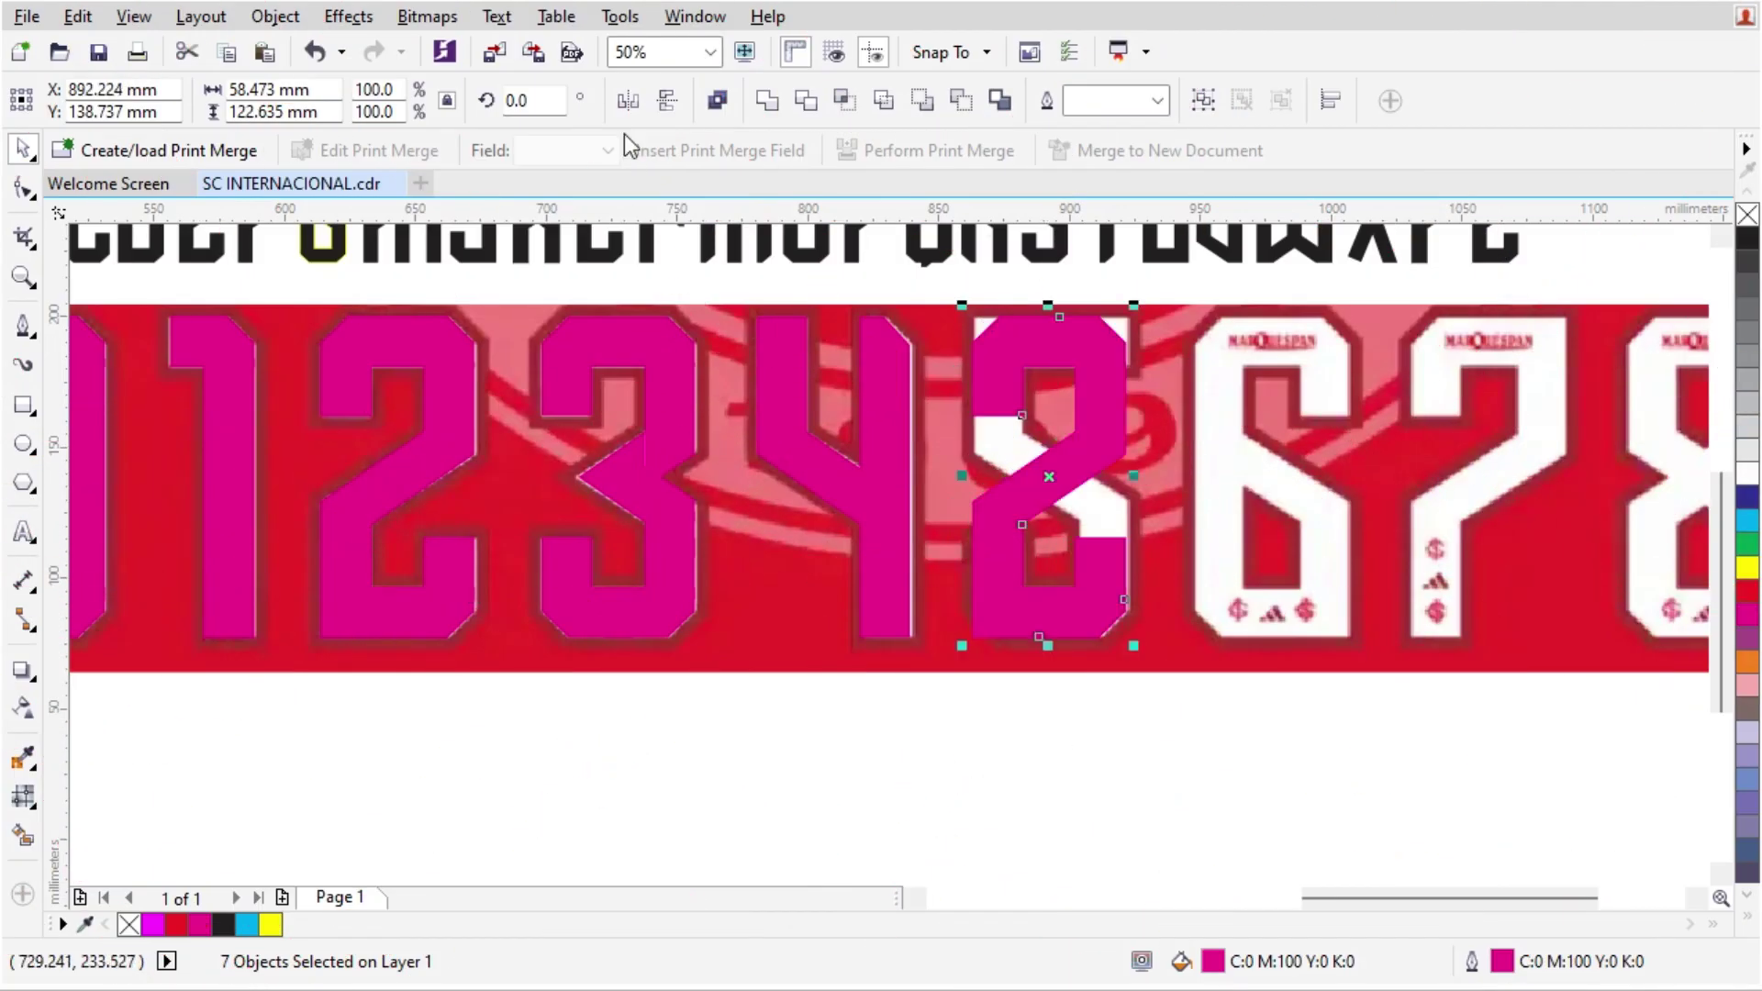
{"action": "left_click", "coordinate": [133, 16]}
{"action": "left_click", "coordinate": [165, 77]}
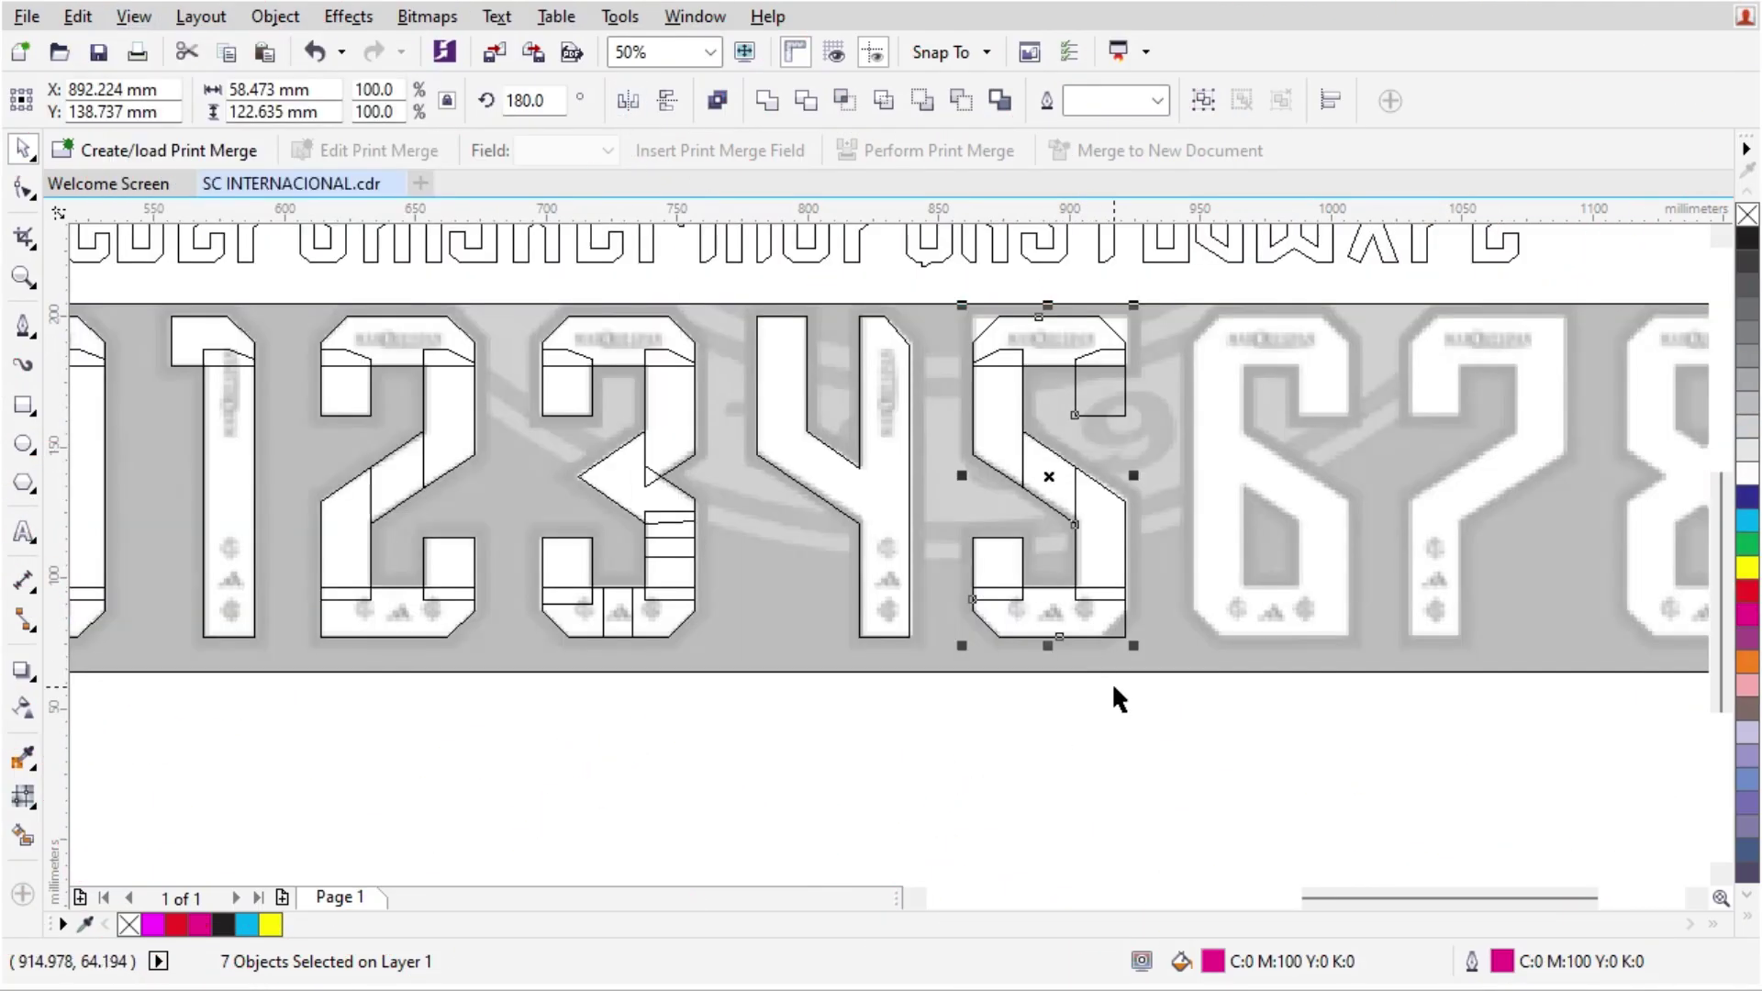
Step: Trim away the right part of the 5's base with a rectangle about 42.6 by 29.4 mm, and delete the rectangle
{"action": "scroll", "coordinate": [1119, 642], "scroll_direction": "up", "scroll_amount": 1}
{"action": "left_click", "coordinate": [1103, 772]}
{"action": "left_click", "coordinate": [23, 405]}
{"action": "left_click_drag", "start_coordinate": [983, 505], "coordinate": [1204, 658]}
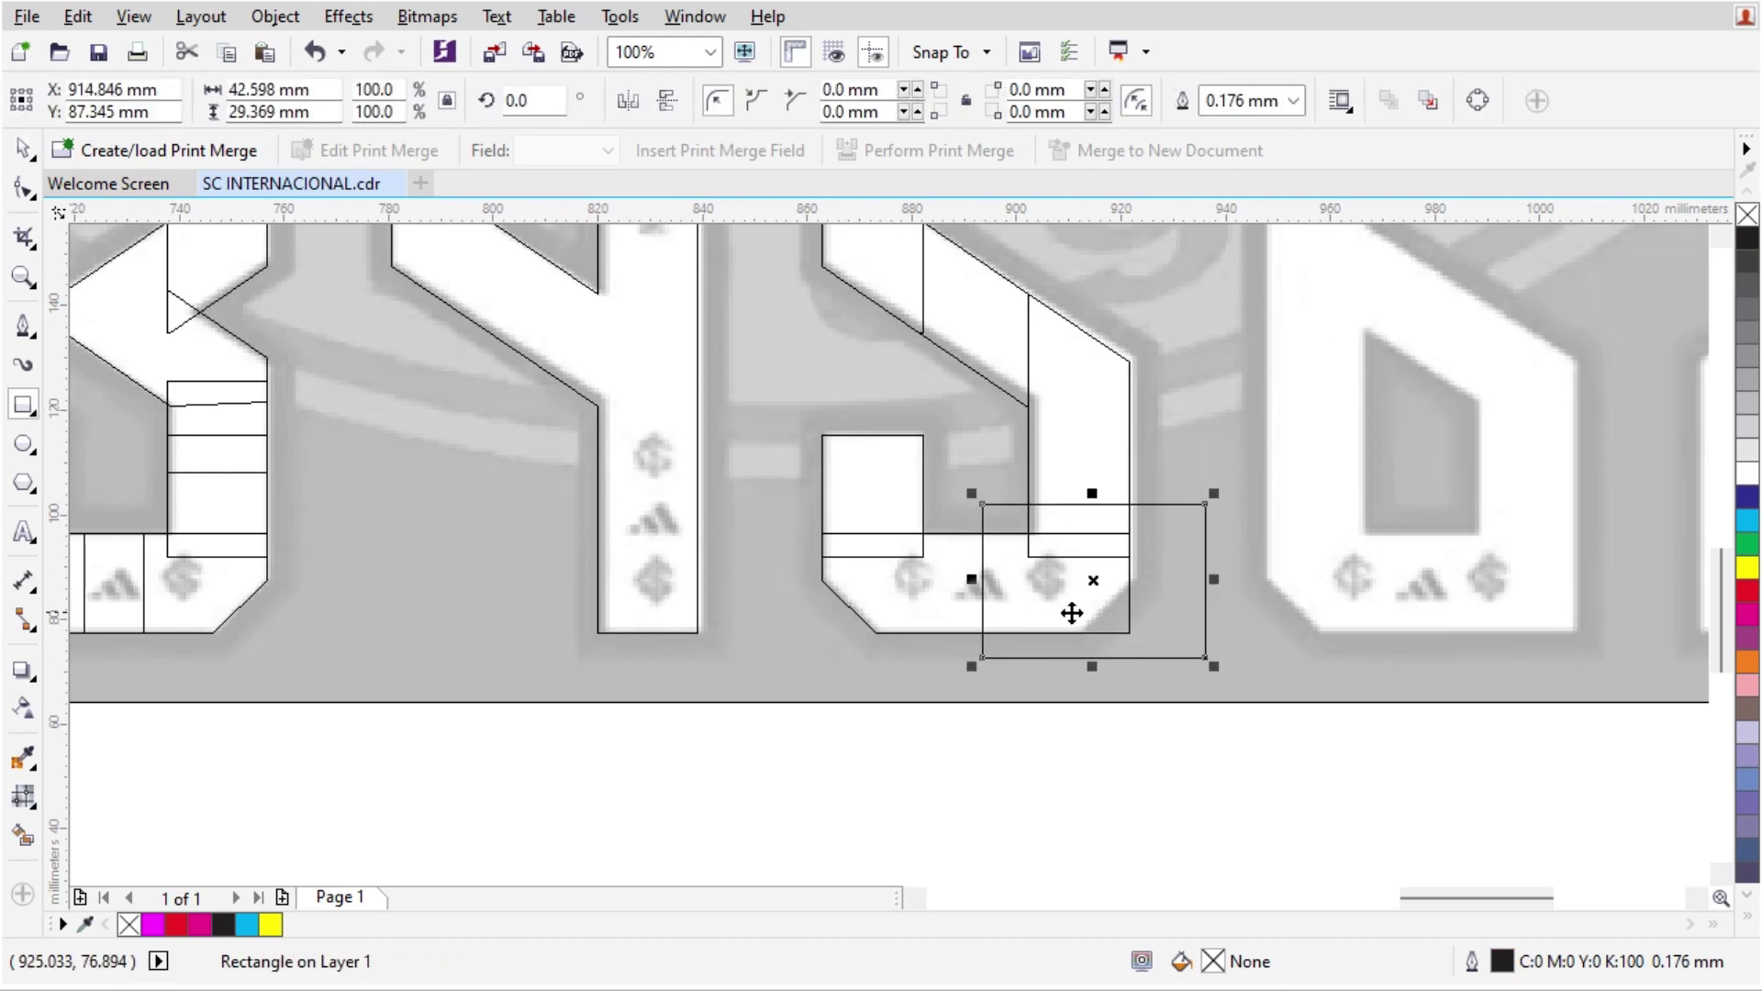
{"action": "key", "text": "space"}
{"action": "left_click", "coordinate": [964, 533], "text": "shift"}
{"action": "left_click", "coordinate": [796, 100]}
{"action": "left_click", "coordinate": [1013, 505]}
{"action": "key", "text": "Delete"}
Step: Duplicate the remaining left half of the 5's base, mirror it horizontally and align it with the lower stem's right edge
{"action": "left_click_drag", "start_coordinate": [983, 582], "coordinate": [1111, 581]}
{"action": "right_click", "coordinate": [1111, 582]}
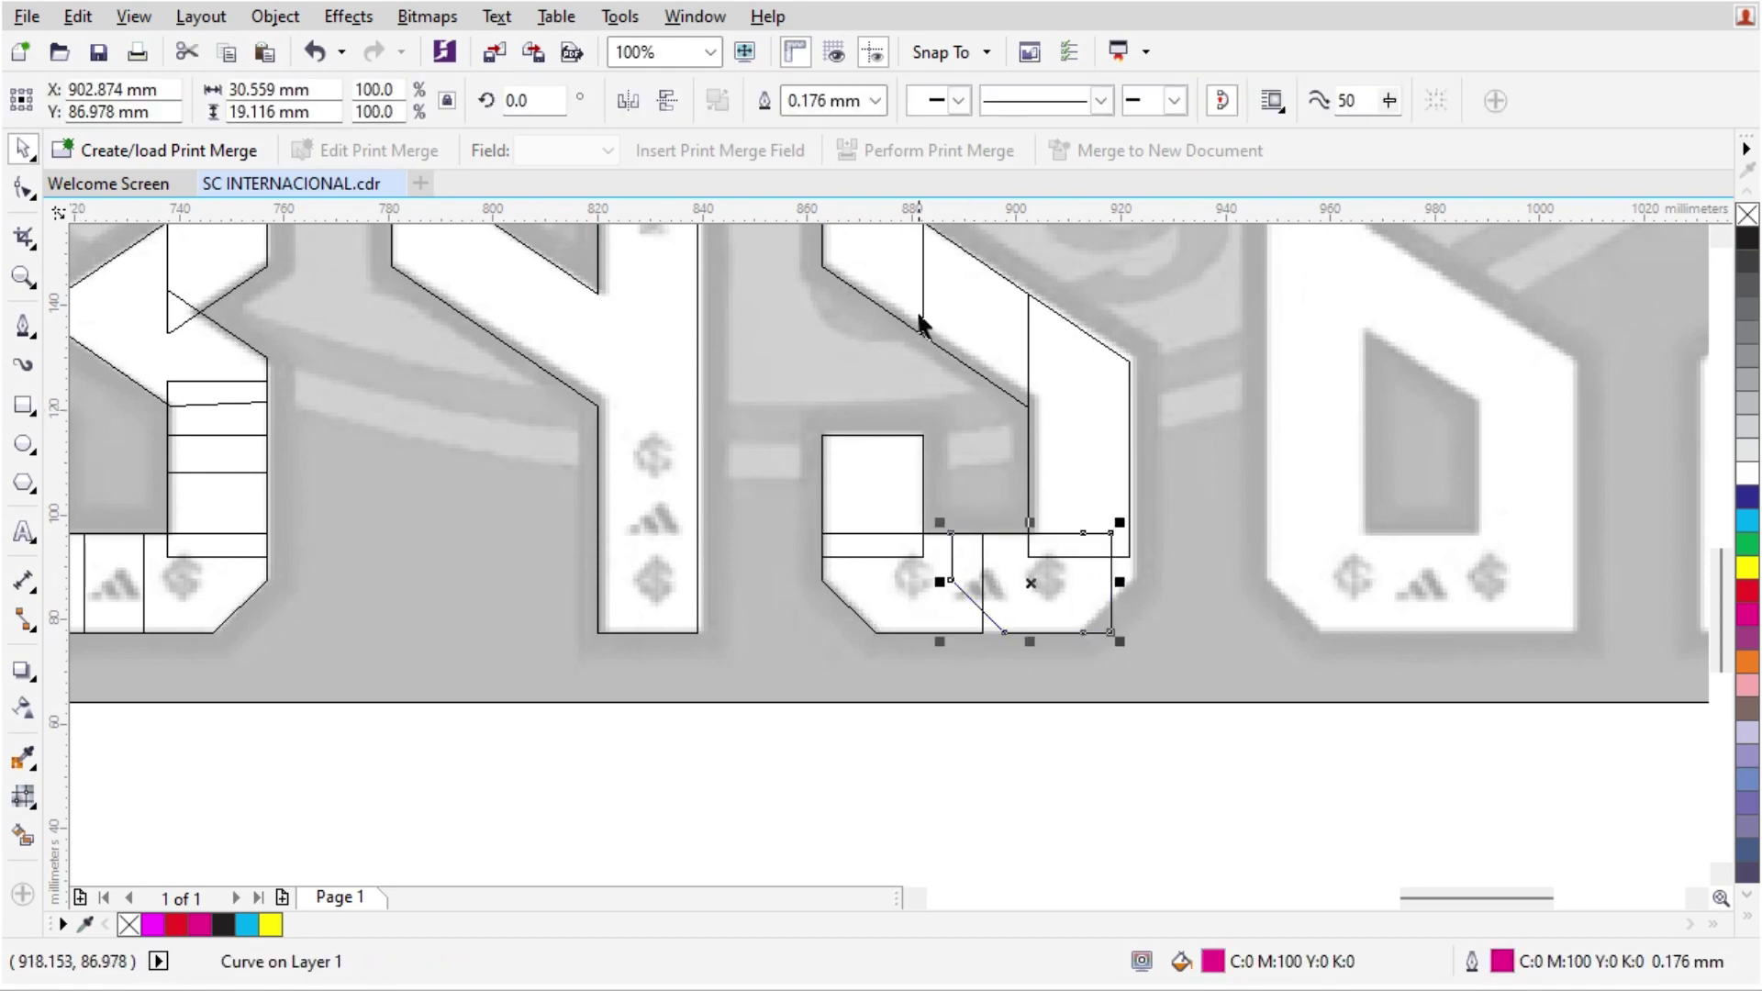
{"action": "left_click", "coordinate": [1060, 455], "text": "shift"}
{"action": "key", "text": "r"}
{"action": "scroll", "coordinate": [990, 833], "scroll_direction": "down", "scroll_amount": 1}
{"action": "left_click", "coordinate": [990, 833]}
Step: Delete the short vertical piece hanging from the upper right end of the 5
{"action": "scroll", "coordinate": [1020, 521], "scroll_direction": "up", "scroll_amount": 1}
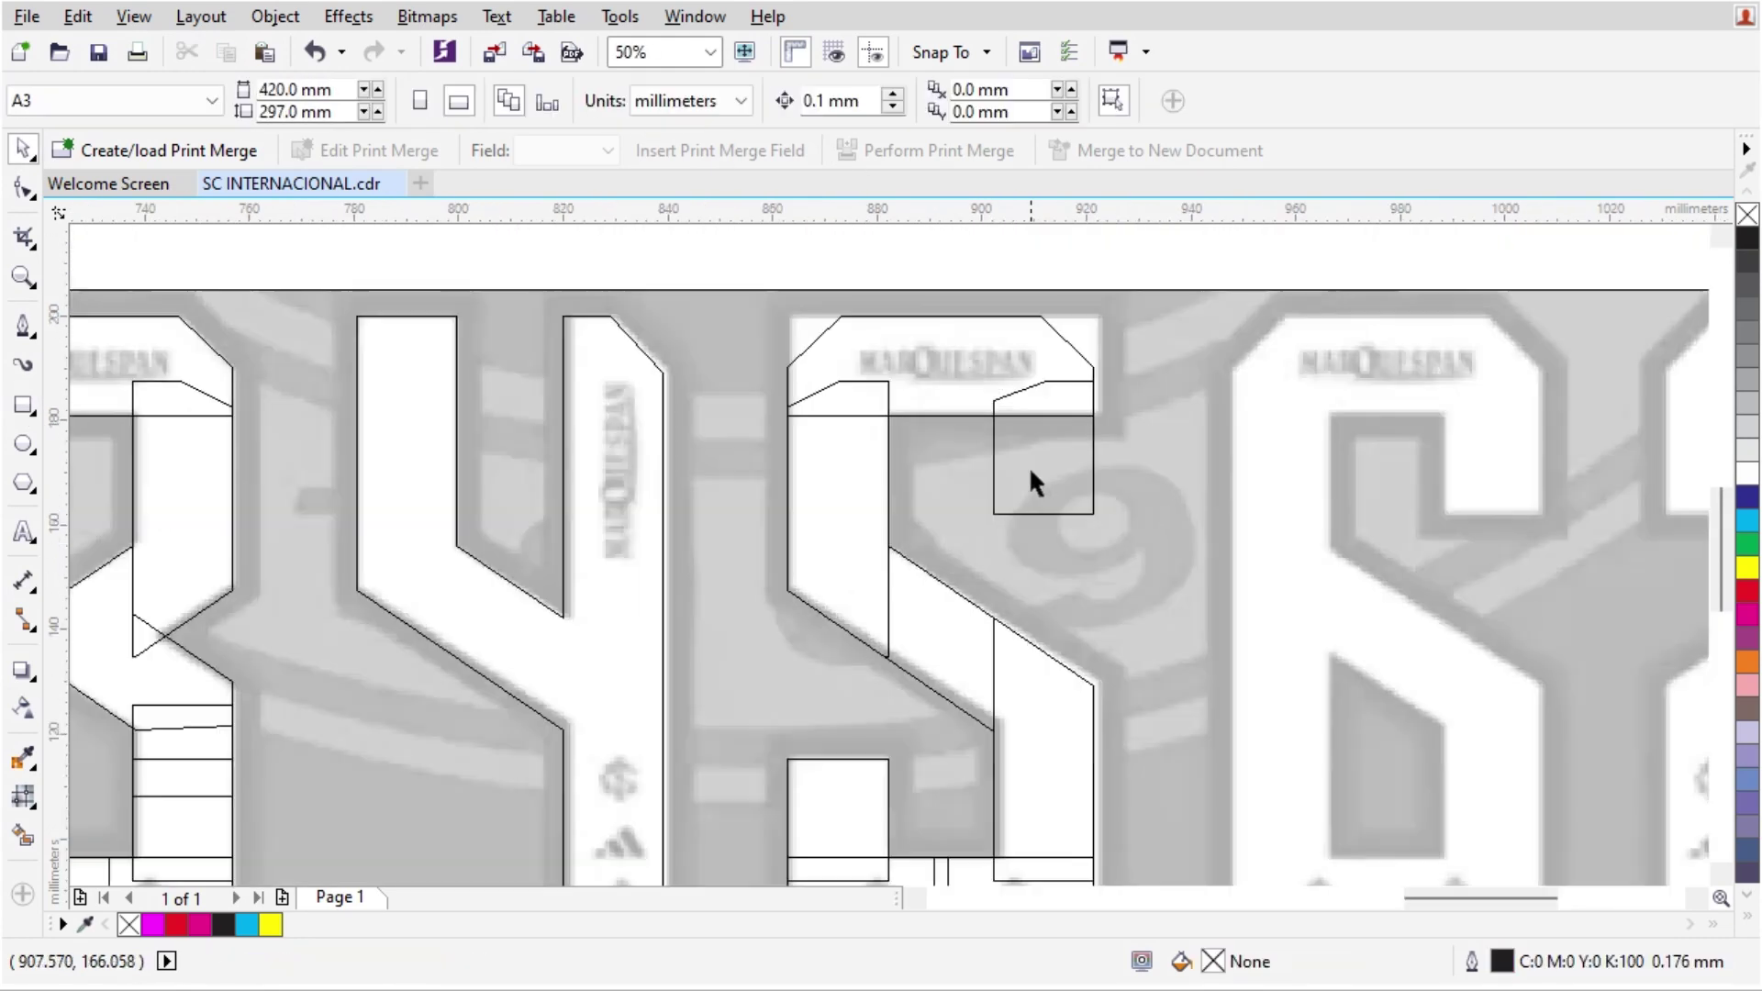
{"action": "scroll", "coordinate": [1026, 338], "scroll_direction": "up", "scroll_amount": 1}
{"action": "left_click", "coordinate": [989, 514]}
{"action": "key", "text": "Delete"}
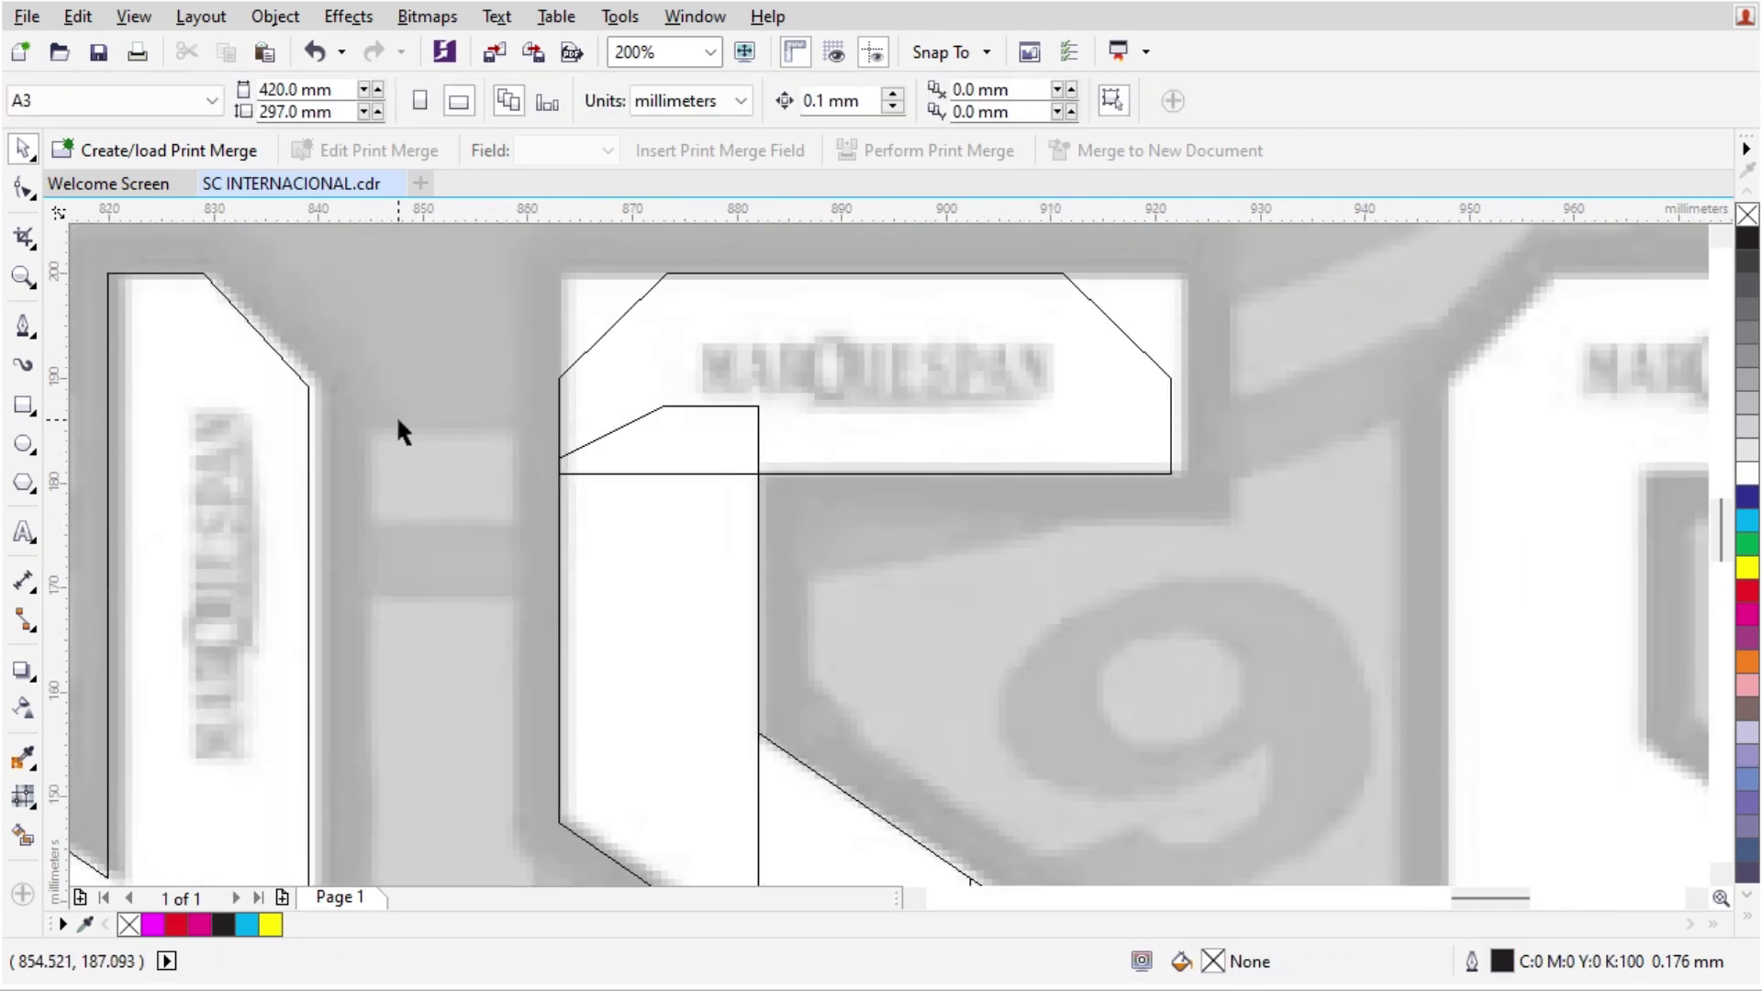
Step: Draw a rectangle about 6.2 by 19.1 mm across the 5's top bar and align it with the bar's left edge
{"action": "left_click", "coordinate": [24, 402]}
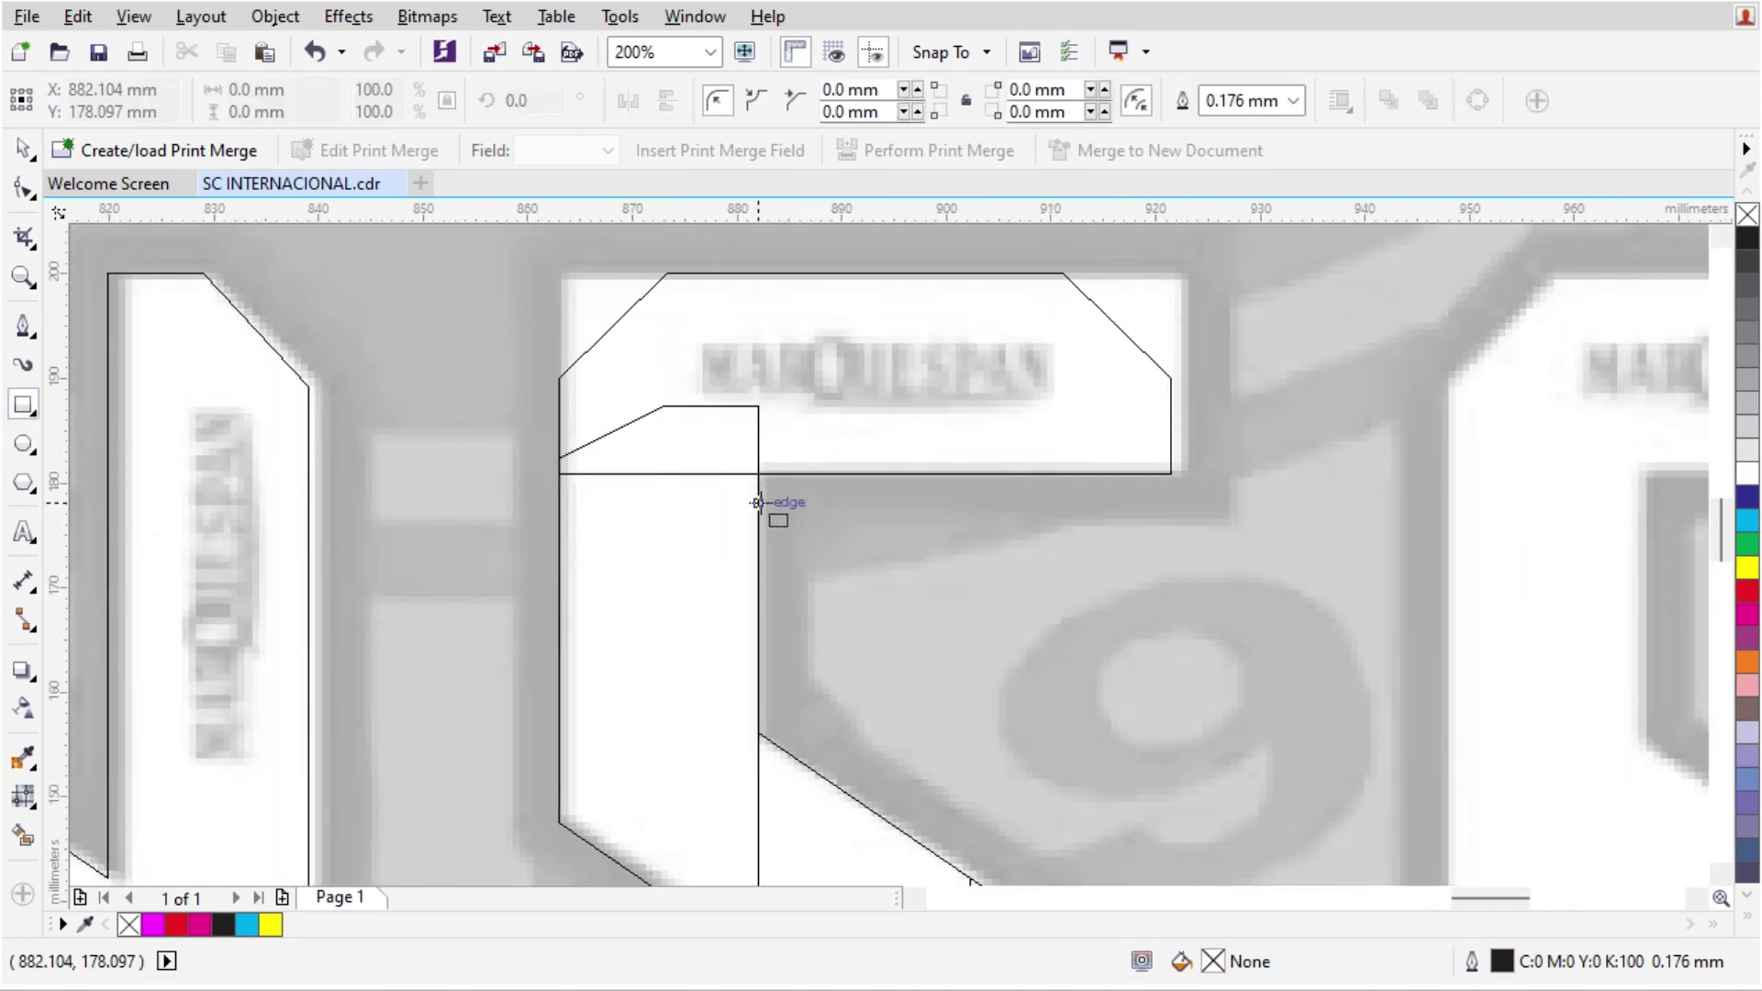
{"action": "left_click", "coordinate": [758, 502]}
{"action": "left_click_drag", "start_coordinate": [873, 473], "coordinate": [808, 273]}
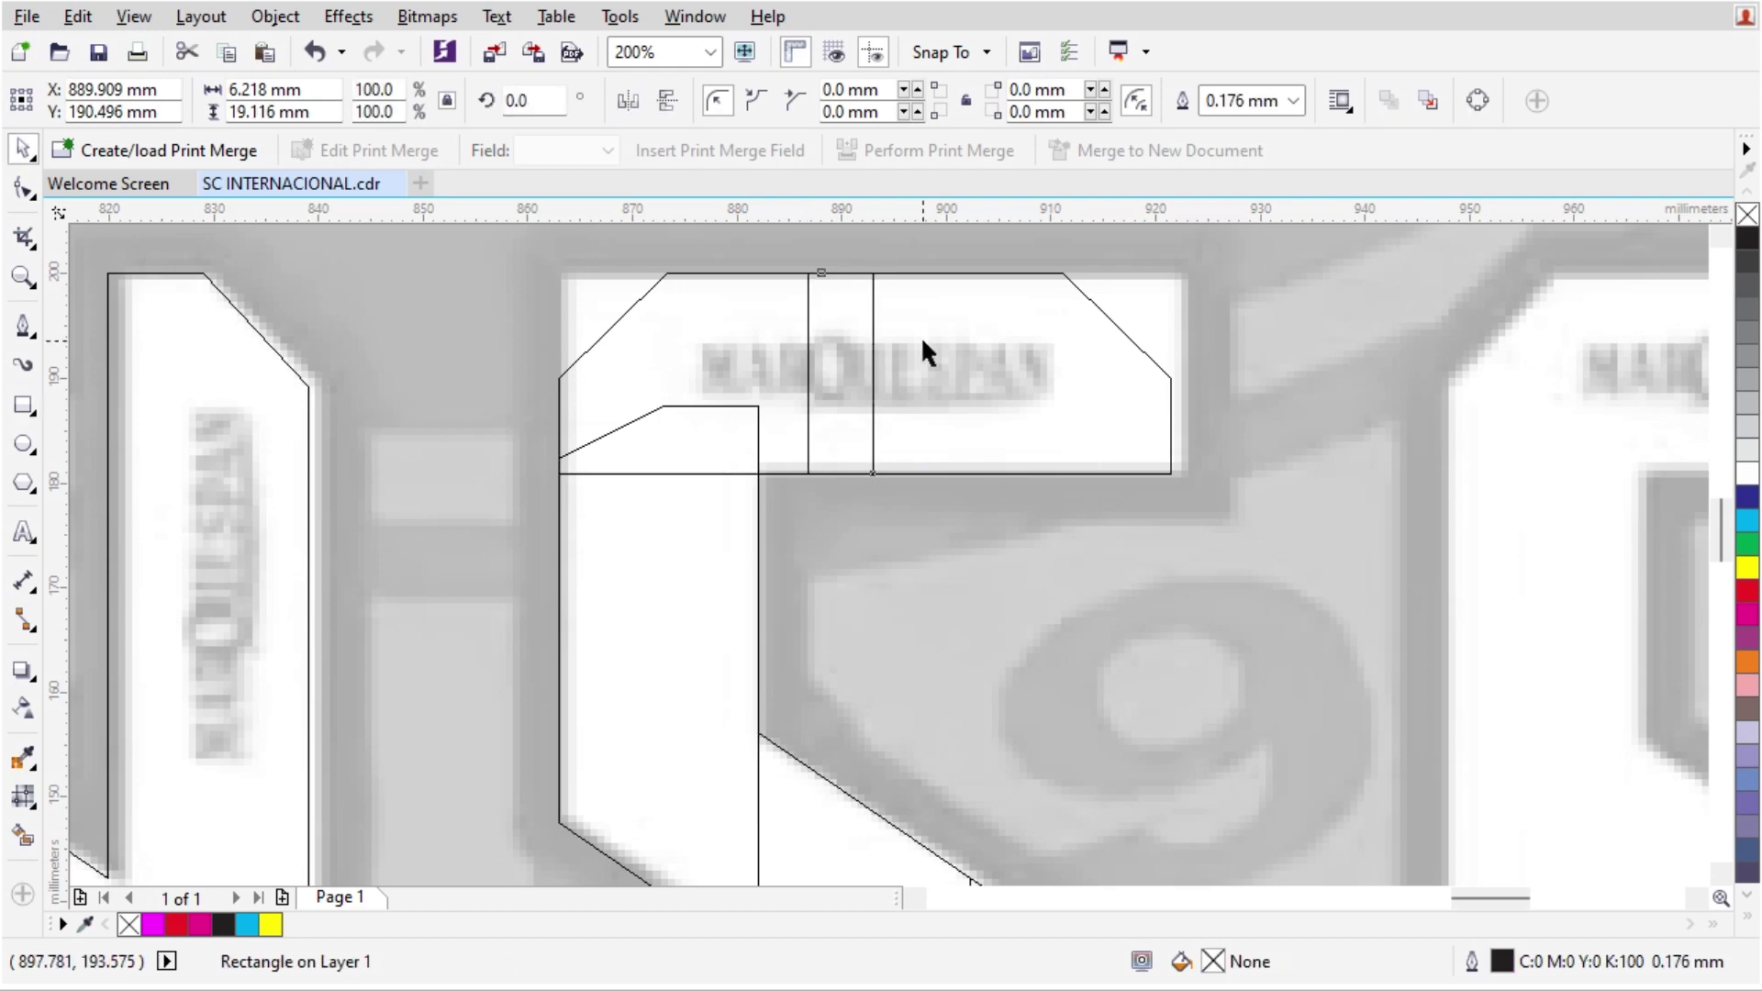
{"action": "left_click", "coordinate": [954, 474], "text": "shift"}
{"action": "key", "text": "l"}
Step: Widen the rectangle to 58.473 mm to span the 5's top, and remove the chamfered bar underneath it
{"action": "left_click", "coordinate": [991, 608]}
{"action": "left_click", "coordinate": [629, 378]}
{"action": "left_click_drag", "start_coordinate": [637, 373], "coordinate": [1171, 408]}
{"action": "left_click", "coordinate": [1081, 359]}
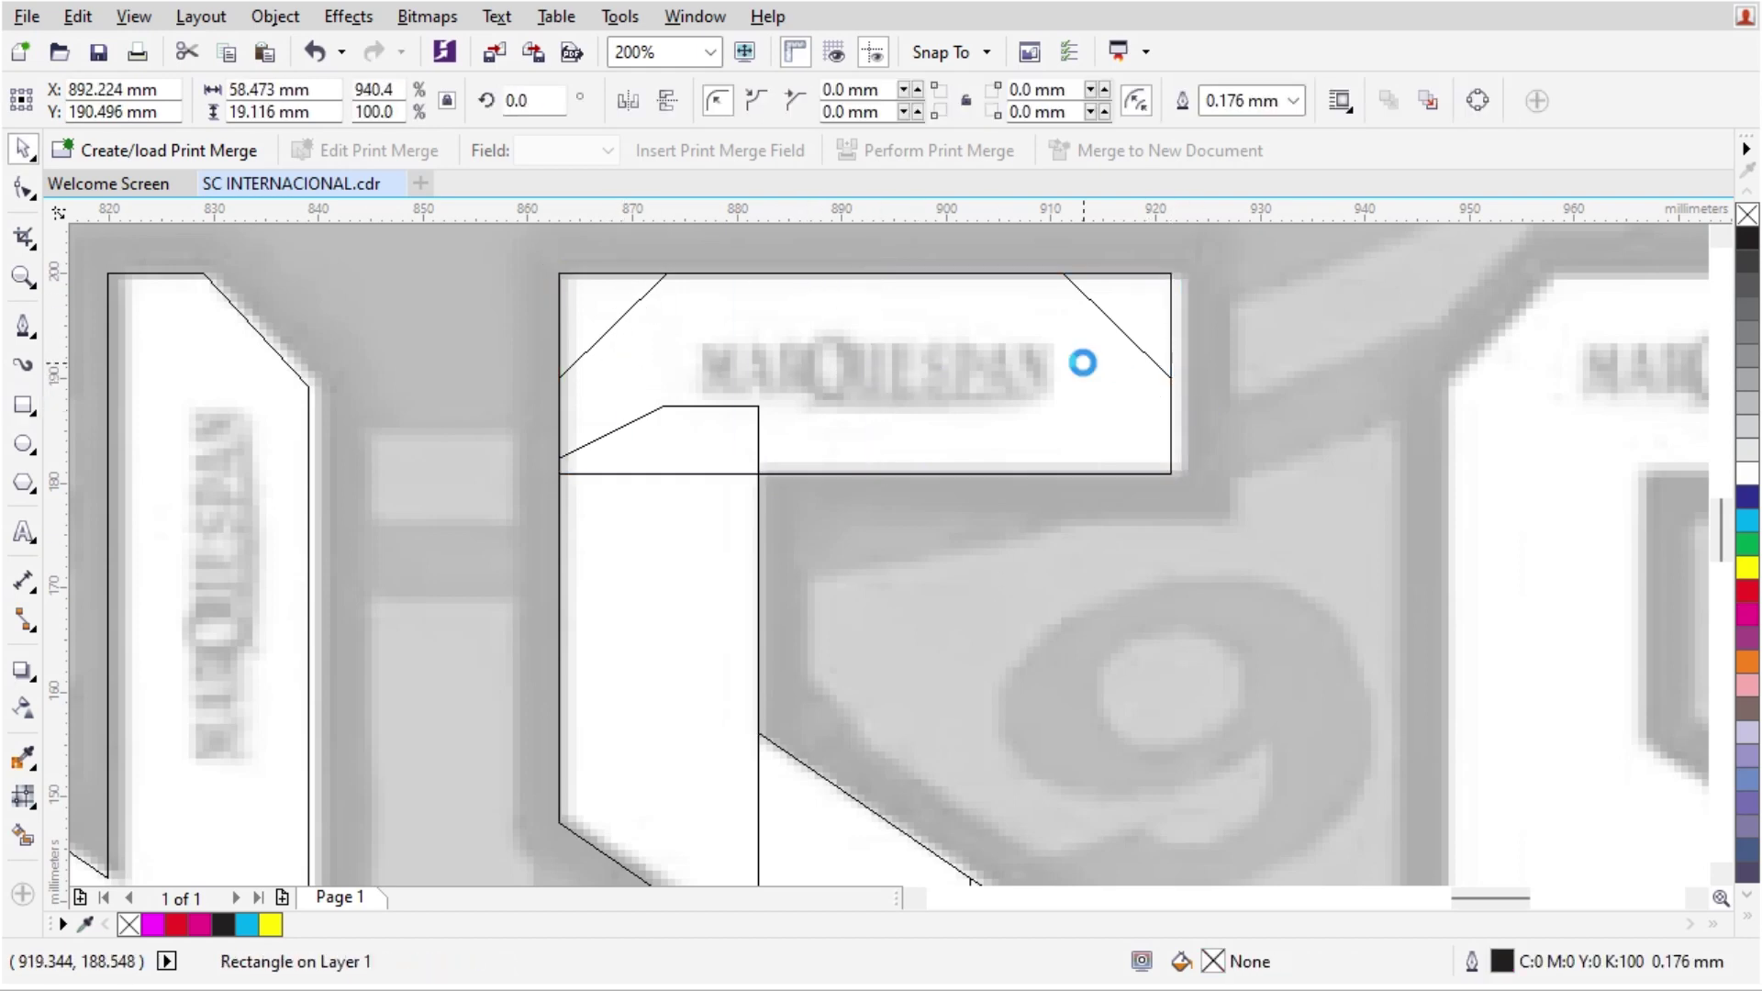
{"action": "left_click", "coordinate": [806, 397]}
{"action": "scroll", "coordinate": [806, 398], "scroll_direction": "down", "scroll_amount": 2}
Step: Switch from wireframe to the full-colour view and fill all pieces of the 5 with magenta
{"action": "left_click", "coordinate": [133, 17]}
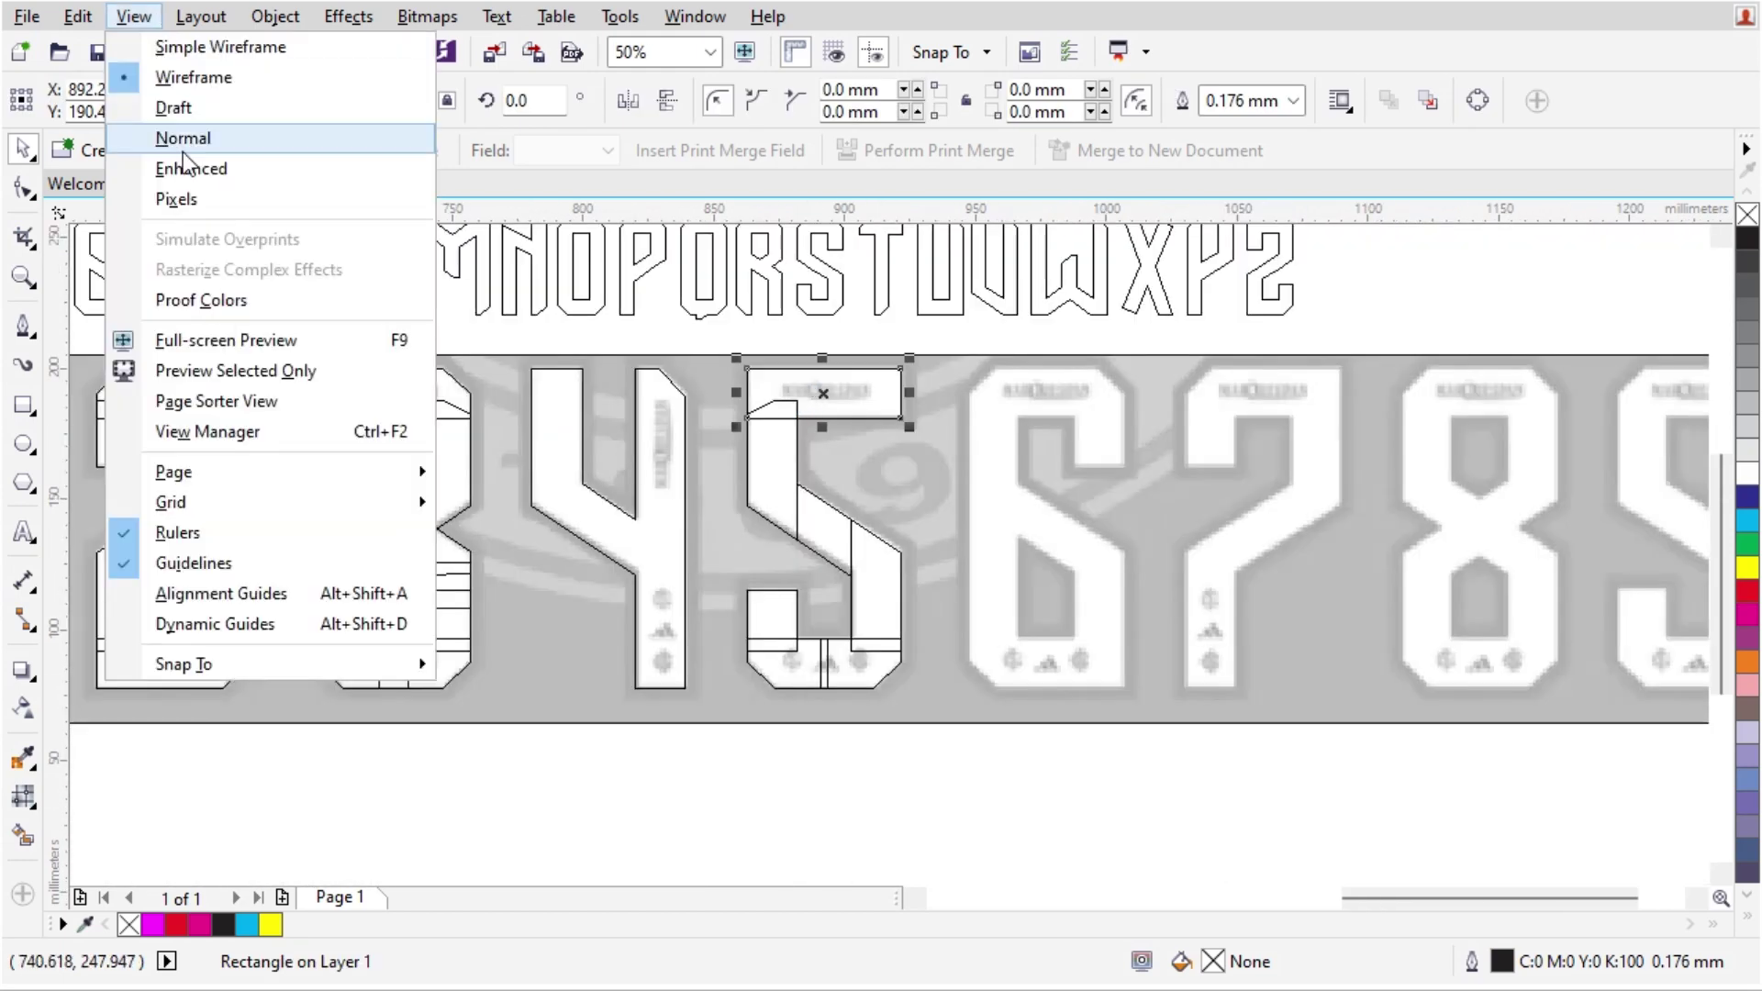
{"action": "left_click", "coordinate": [174, 134]}
{"action": "left_click_drag", "start_coordinate": [973, 800], "coordinate": [730, 350]}
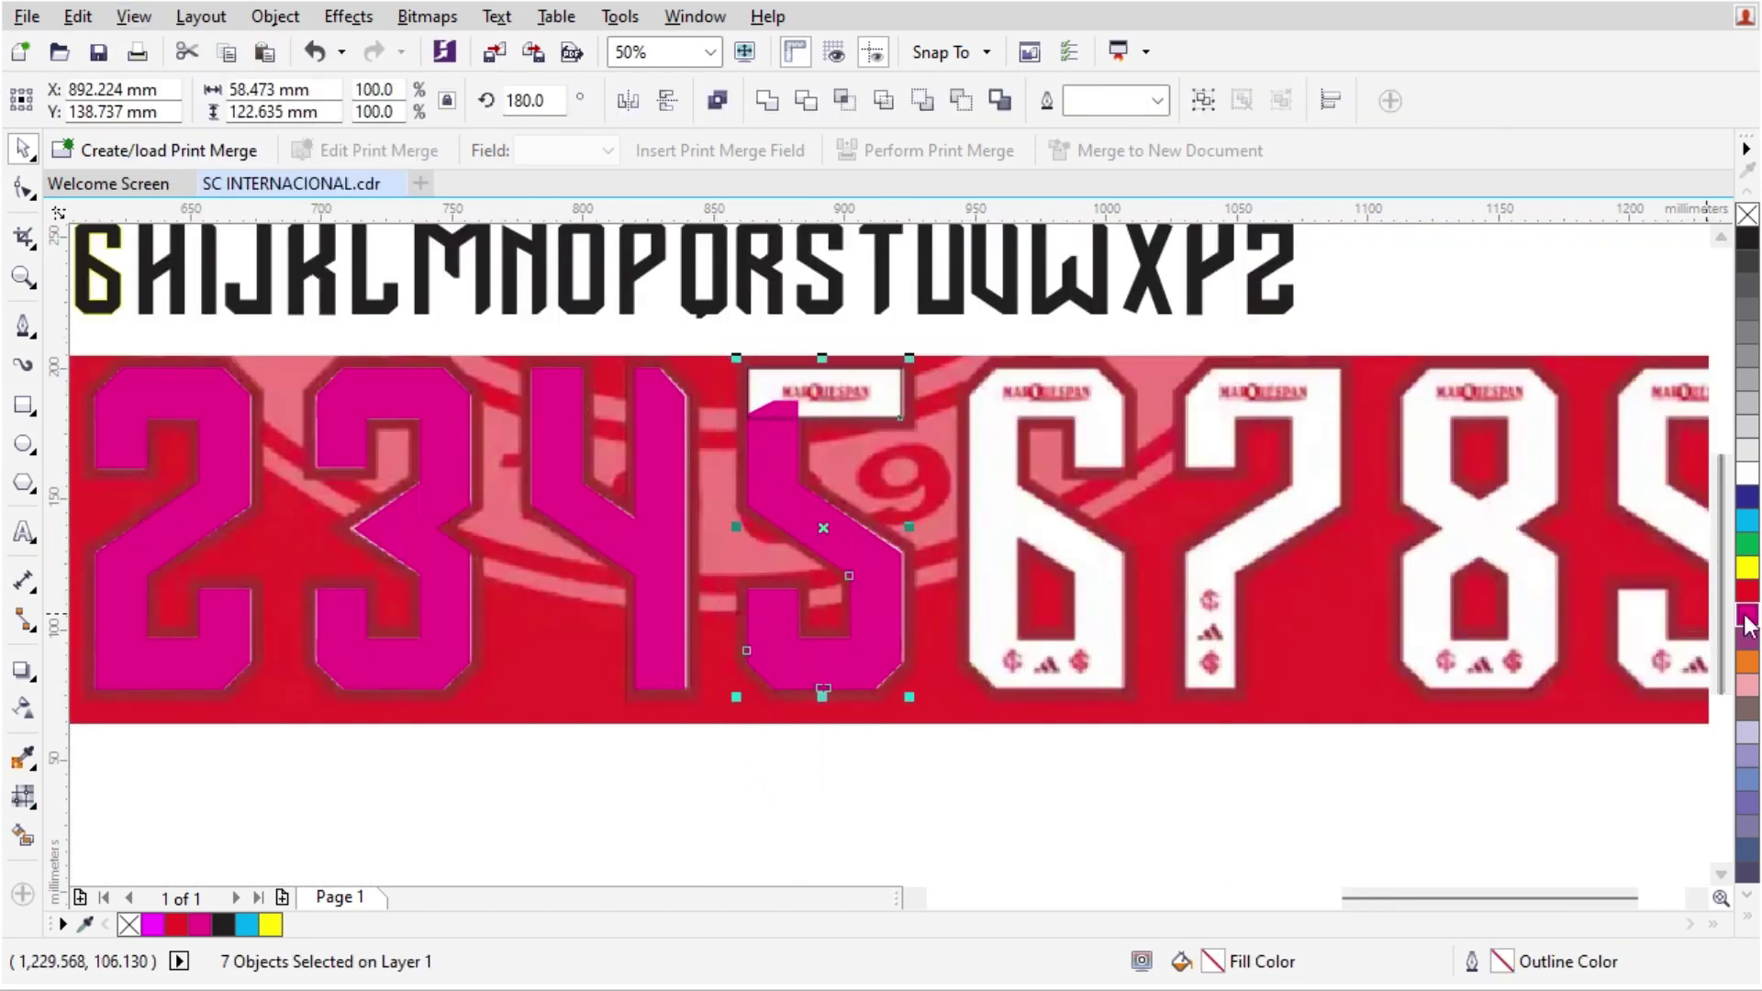
{"action": "left_click", "coordinate": [1745, 615]}
{"action": "left_click", "coordinate": [1240, 736]}
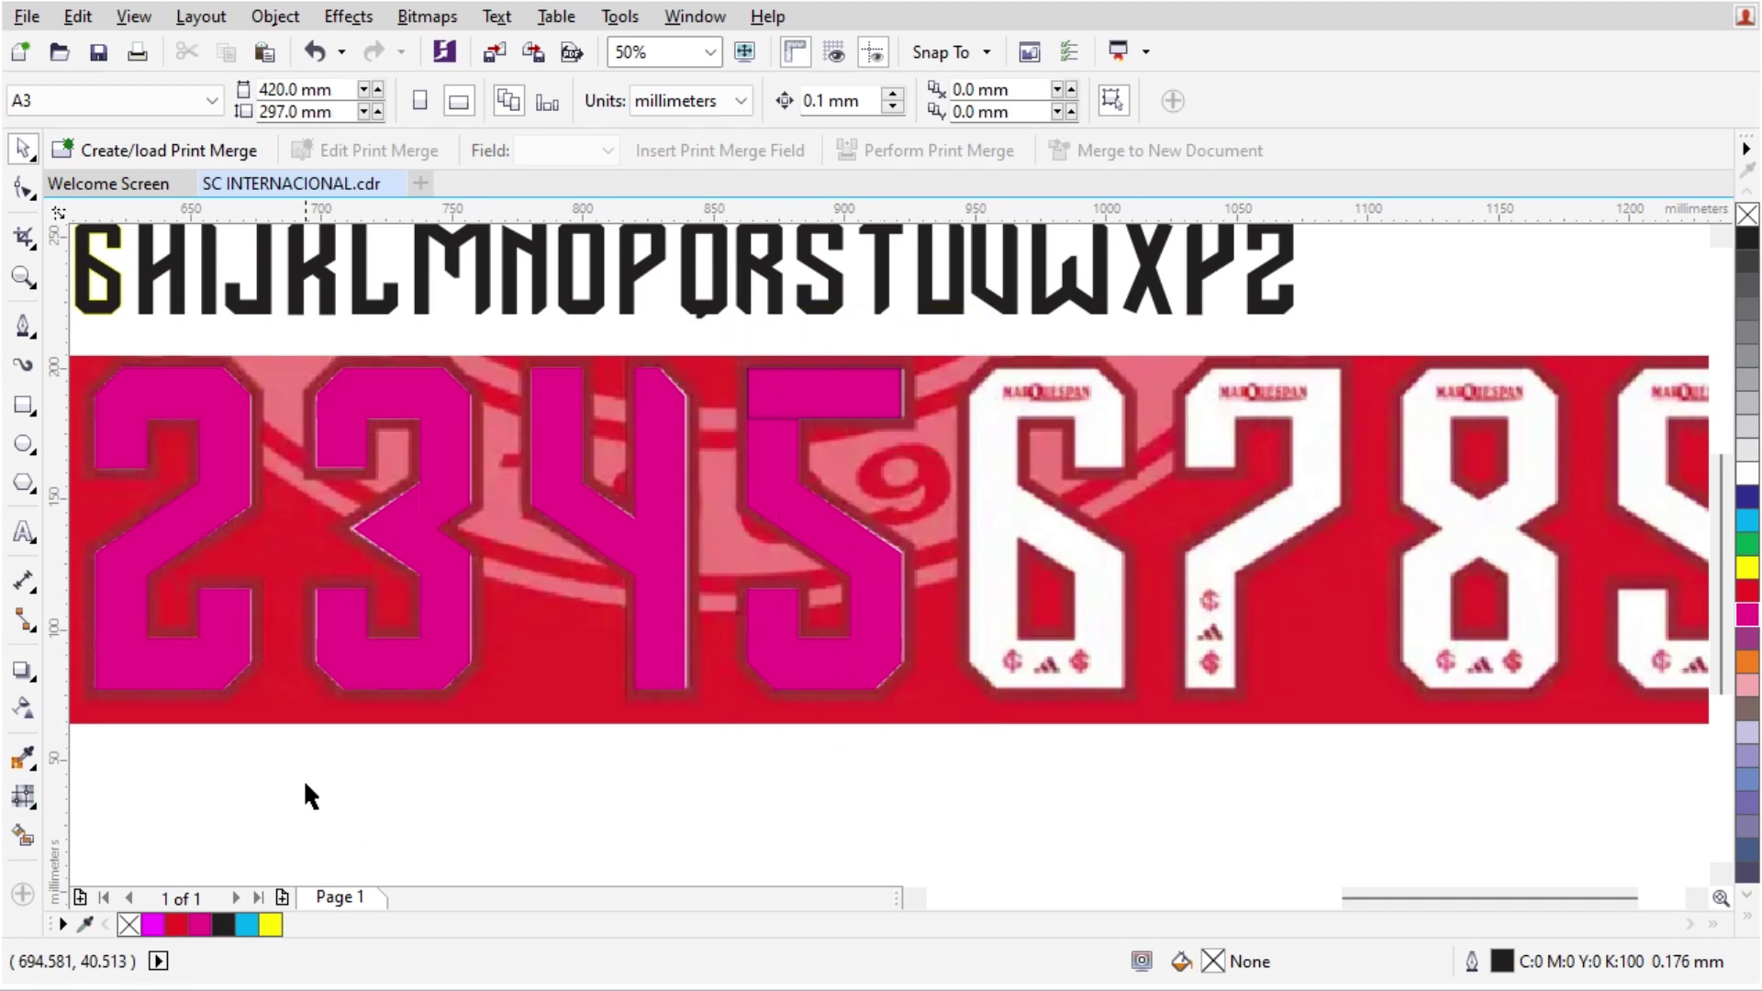
Step: Duplicate the finished 2 onto the reference 6, mirror the copy horizontally and switch to wireframe view
{"action": "left_click_drag", "start_coordinate": [287, 759], "coordinate": [147, 403]}
{"action": "left_click_drag", "start_coordinate": [336, 395], "coordinate": [1210, 393]}
{"action": "right_click", "coordinate": [1209, 393]}
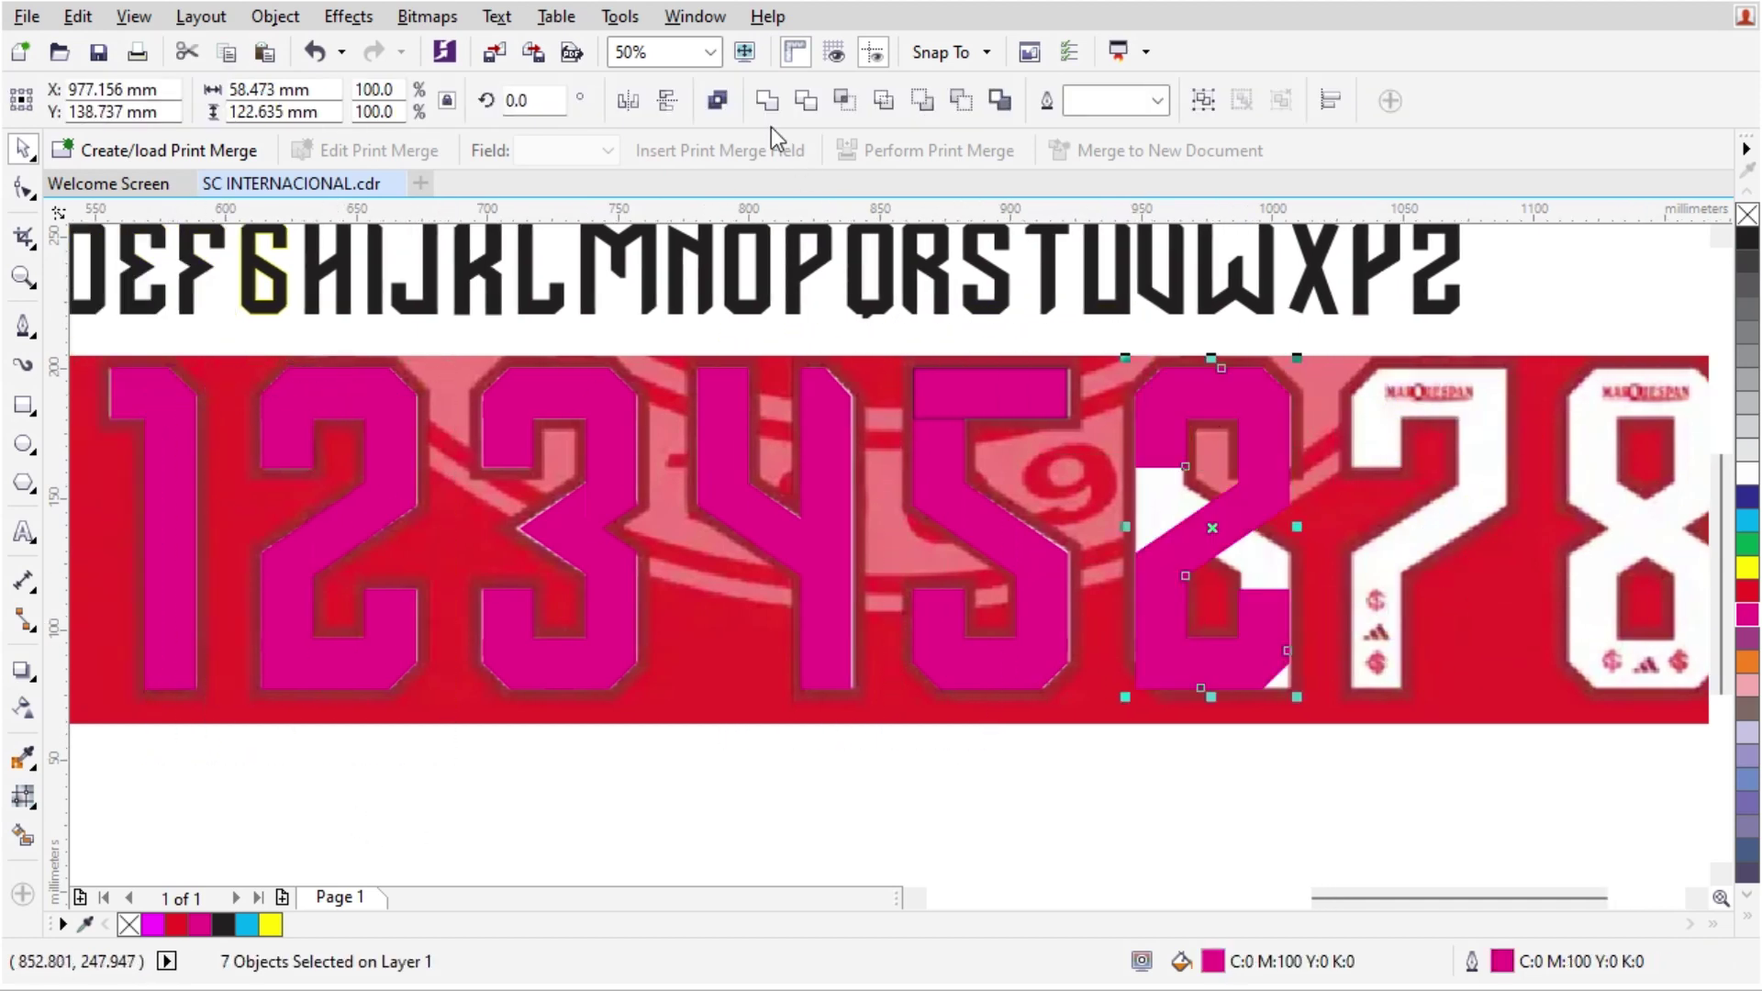
{"action": "left_click", "coordinate": [629, 101]}
{"action": "left_click", "coordinate": [133, 16]}
{"action": "left_click", "coordinate": [184, 74]}
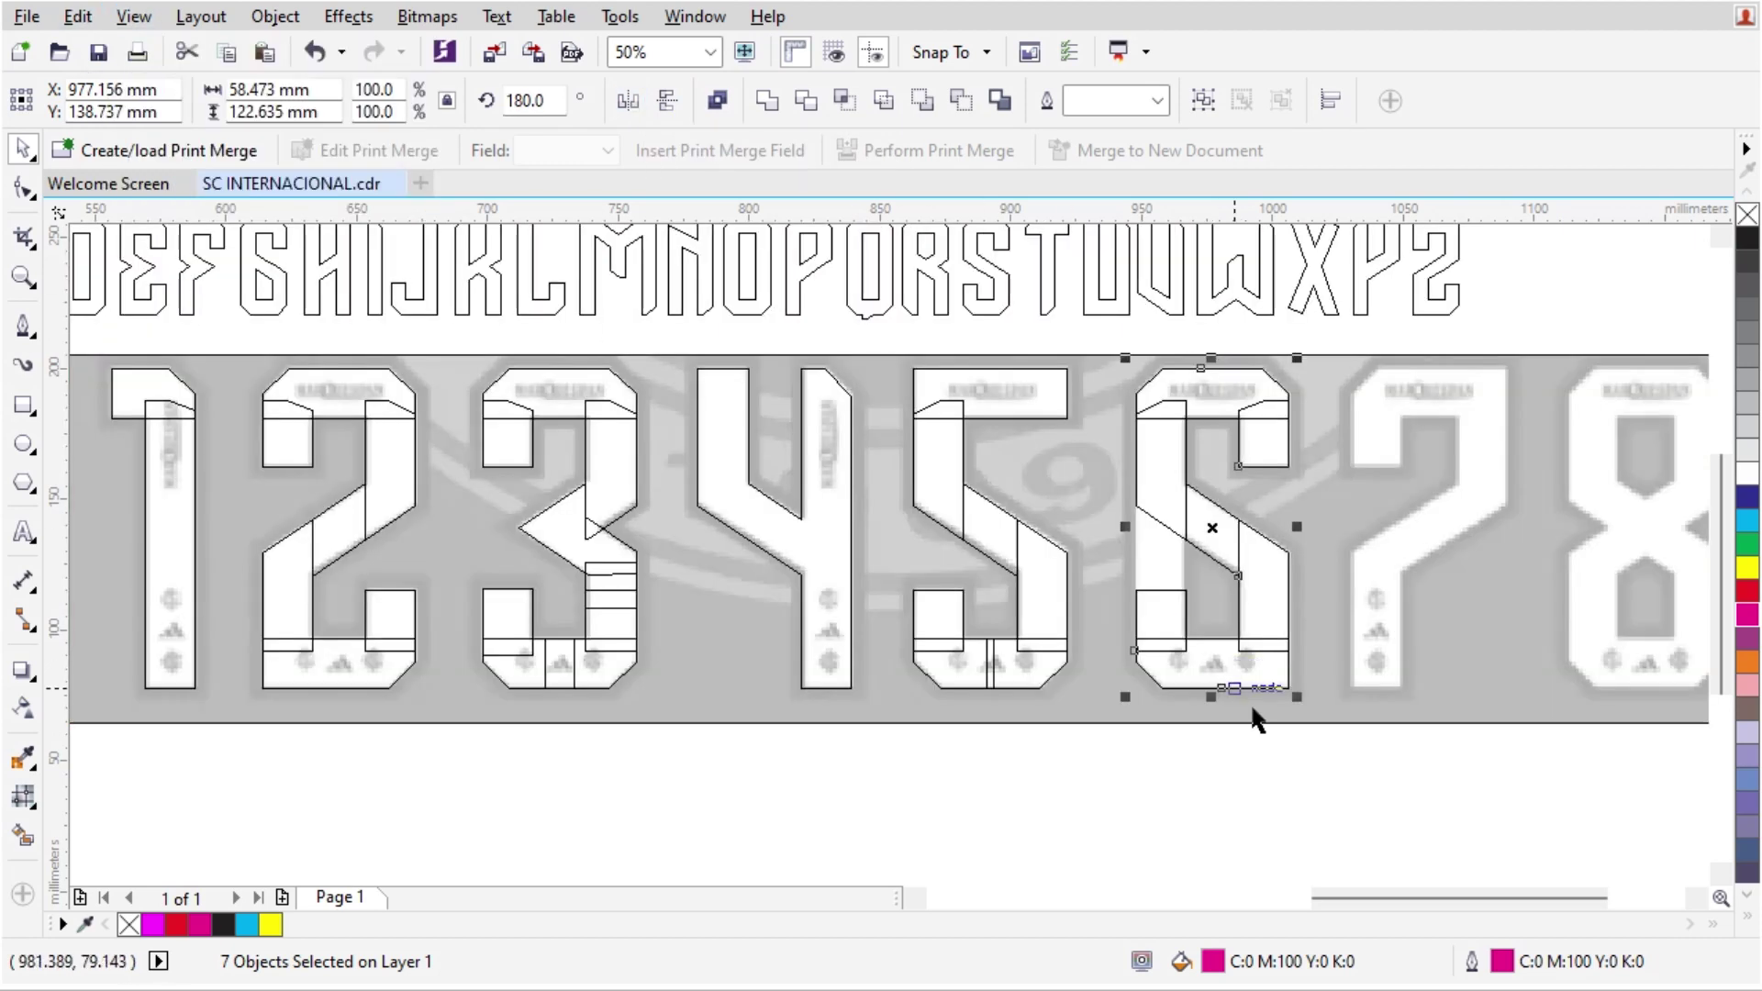
{"action": "left_click", "coordinate": [1325, 764]}
Step: Stretch the 6's lower-left block up to the top bar as a full left stem and delete the old slanted stem piece
{"action": "scroll", "coordinate": [1325, 763], "scroll_direction": "up", "scroll_amount": 2}
{"action": "left_click", "coordinate": [1070, 560]}
{"action": "left_click_drag", "start_coordinate": [1019, 539], "coordinate": [1038, 340]}
{"action": "scroll", "coordinate": [1038, 339], "scroll_direction": "down", "scroll_amount": 1}
{"action": "scroll", "coordinate": [1108, 395], "scroll_direction": "up", "scroll_amount": 1}
{"action": "left_click", "coordinate": [1029, 524]}
{"action": "key", "text": "Delete"}
{"action": "left_click", "coordinate": [982, 734]}
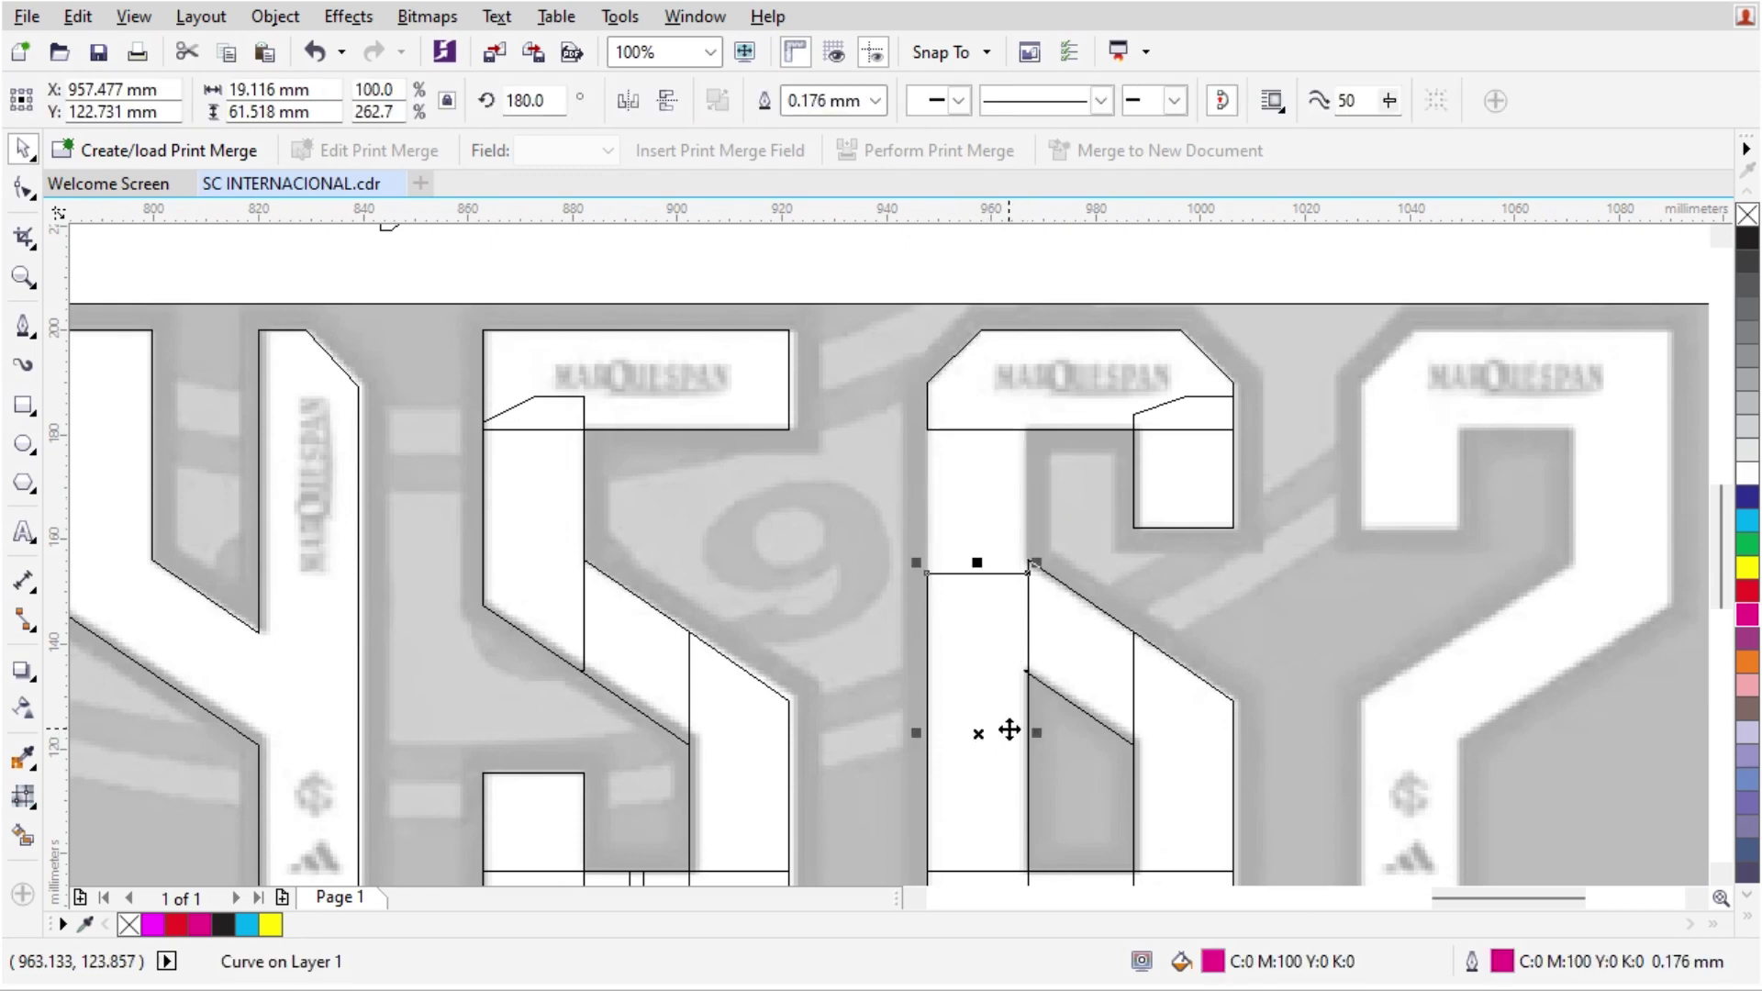
{"action": "left_click_drag", "start_coordinate": [979, 560], "coordinate": [1011, 395]}
{"action": "left_click", "coordinate": [1168, 496]}
{"action": "scroll", "coordinate": [1101, 500], "scroll_direction": "down", "scroll_amount": 2}
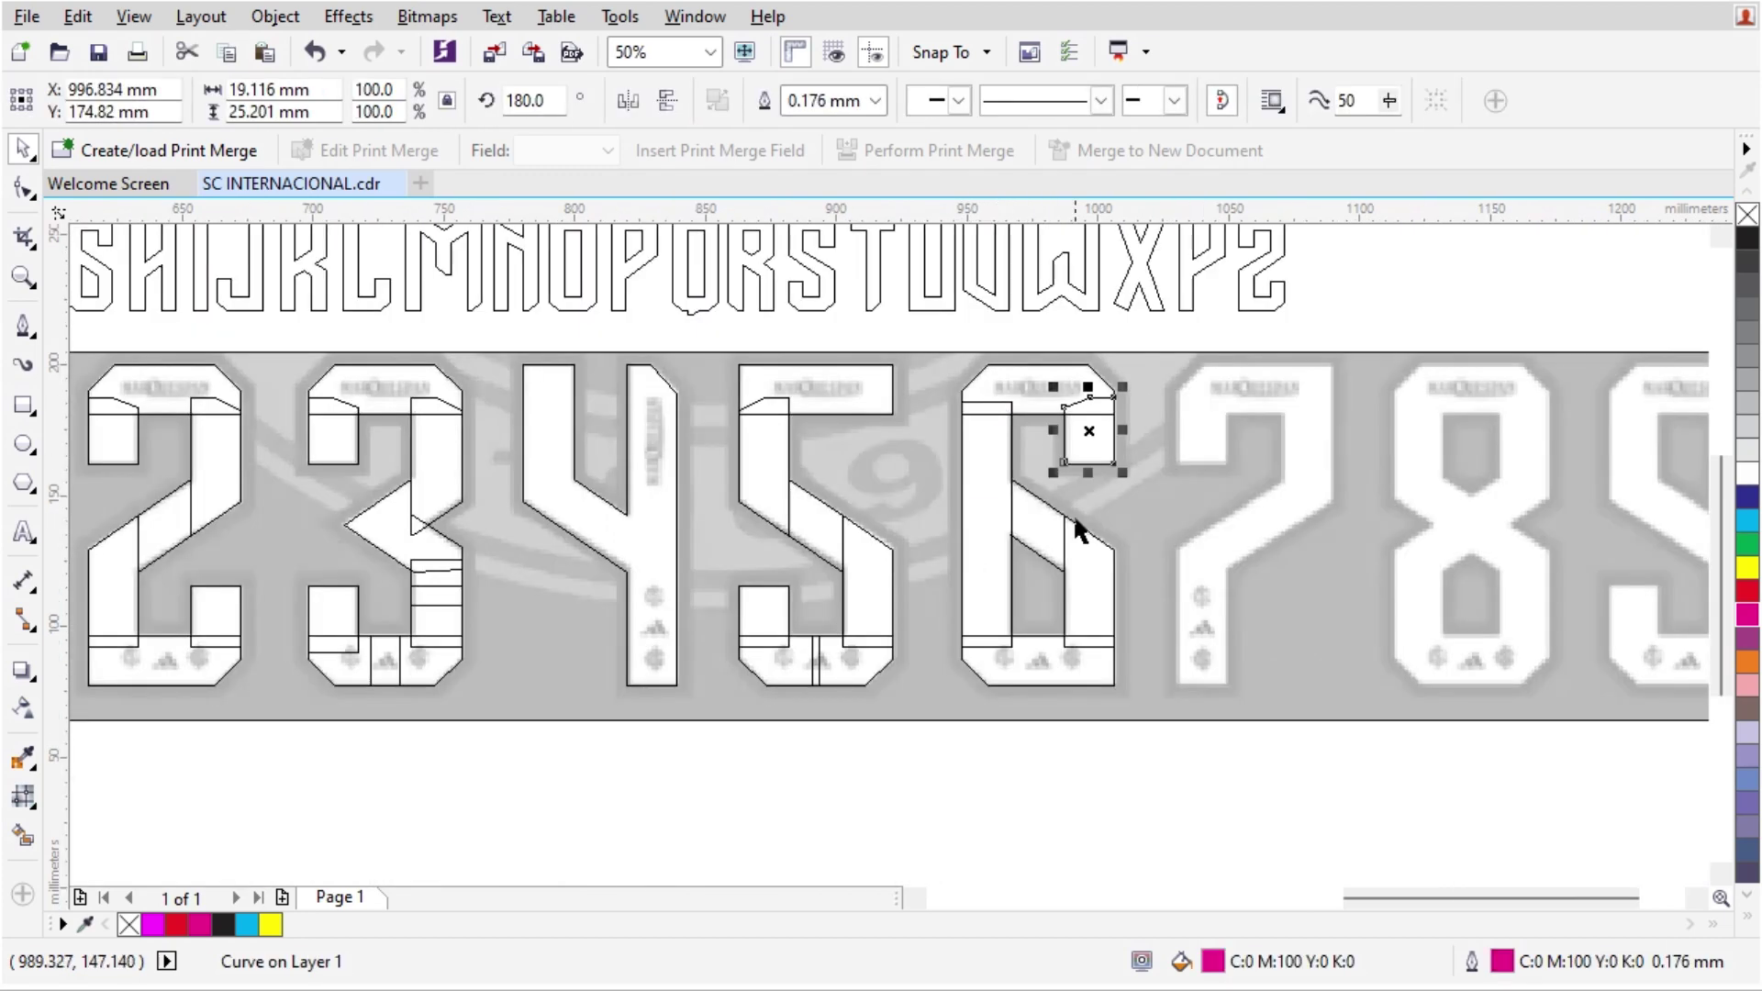
{"action": "scroll", "coordinate": [1105, 673], "scroll_direction": "up", "scroll_amount": 1}
Step: In the full-colour view, duplicate the 6 onto the reference 7 and mirror it horizontally, and return to wireframe
{"action": "left_click", "coordinate": [134, 15]}
{"action": "left_click", "coordinate": [211, 158]}
{"action": "scroll", "coordinate": [802, 545], "scroll_direction": "down", "scroll_amount": 1}
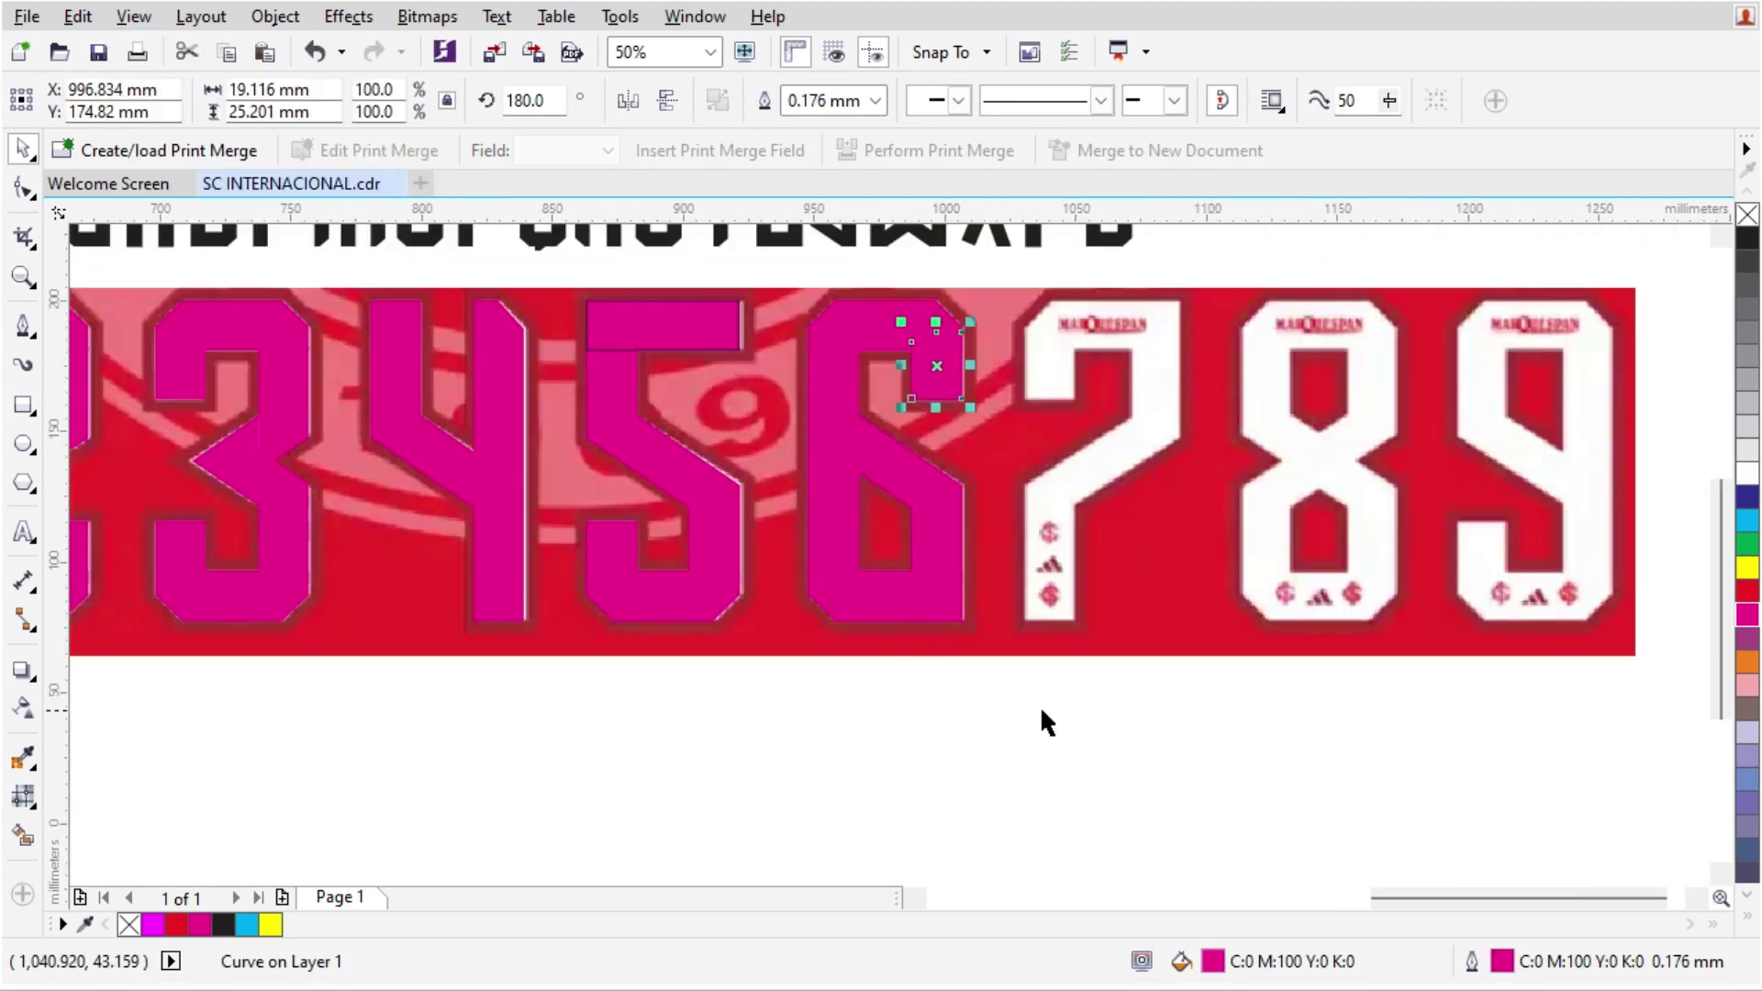
{"action": "left_click", "coordinate": [1039, 705]}
{"action": "left_click_drag", "start_coordinate": [868, 325], "coordinate": [1087, 325]}
{"action": "right_click", "coordinate": [1086, 325]}
{"action": "left_click", "coordinate": [628, 100]}
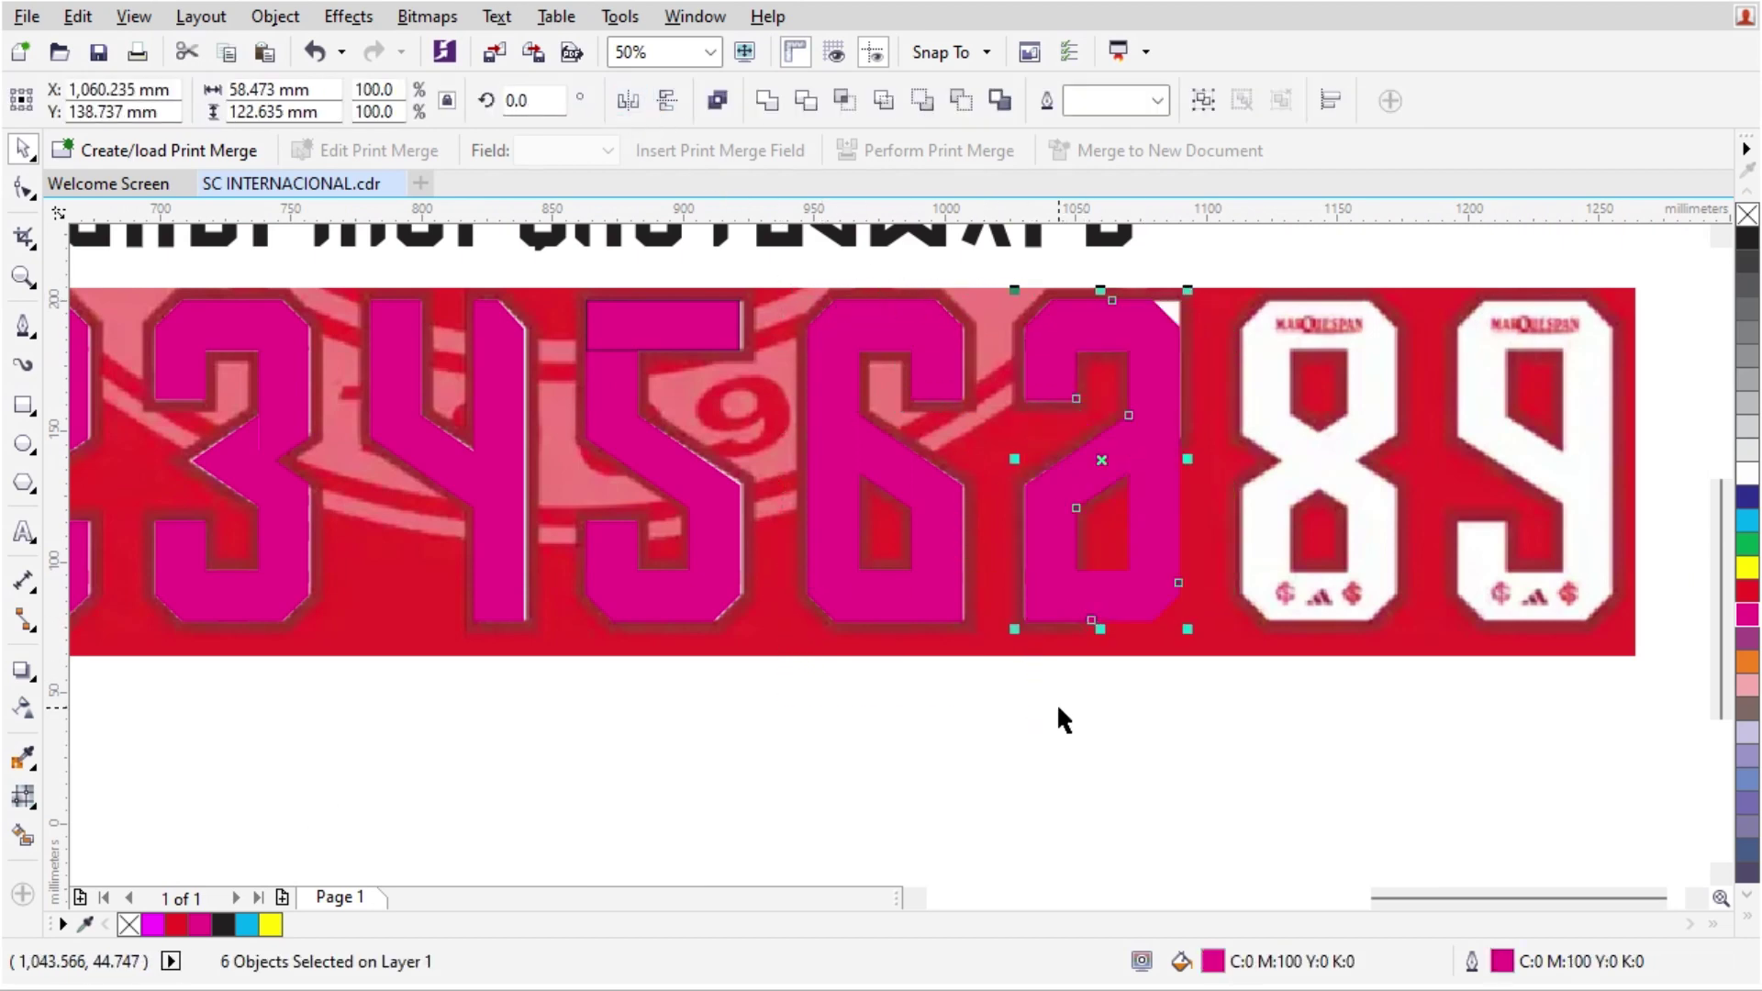
{"action": "left_click", "coordinate": [1055, 719]}
{"action": "left_click", "coordinate": [133, 16]}
{"action": "left_click", "coordinate": [183, 75]}
Step: Draw a rectangle over the part of the 7's base right of its stem and trim that part away
{"action": "scroll", "coordinate": [1155, 486], "scroll_direction": "up", "scroll_amount": 2}
{"action": "left_click", "coordinate": [1071, 721]}
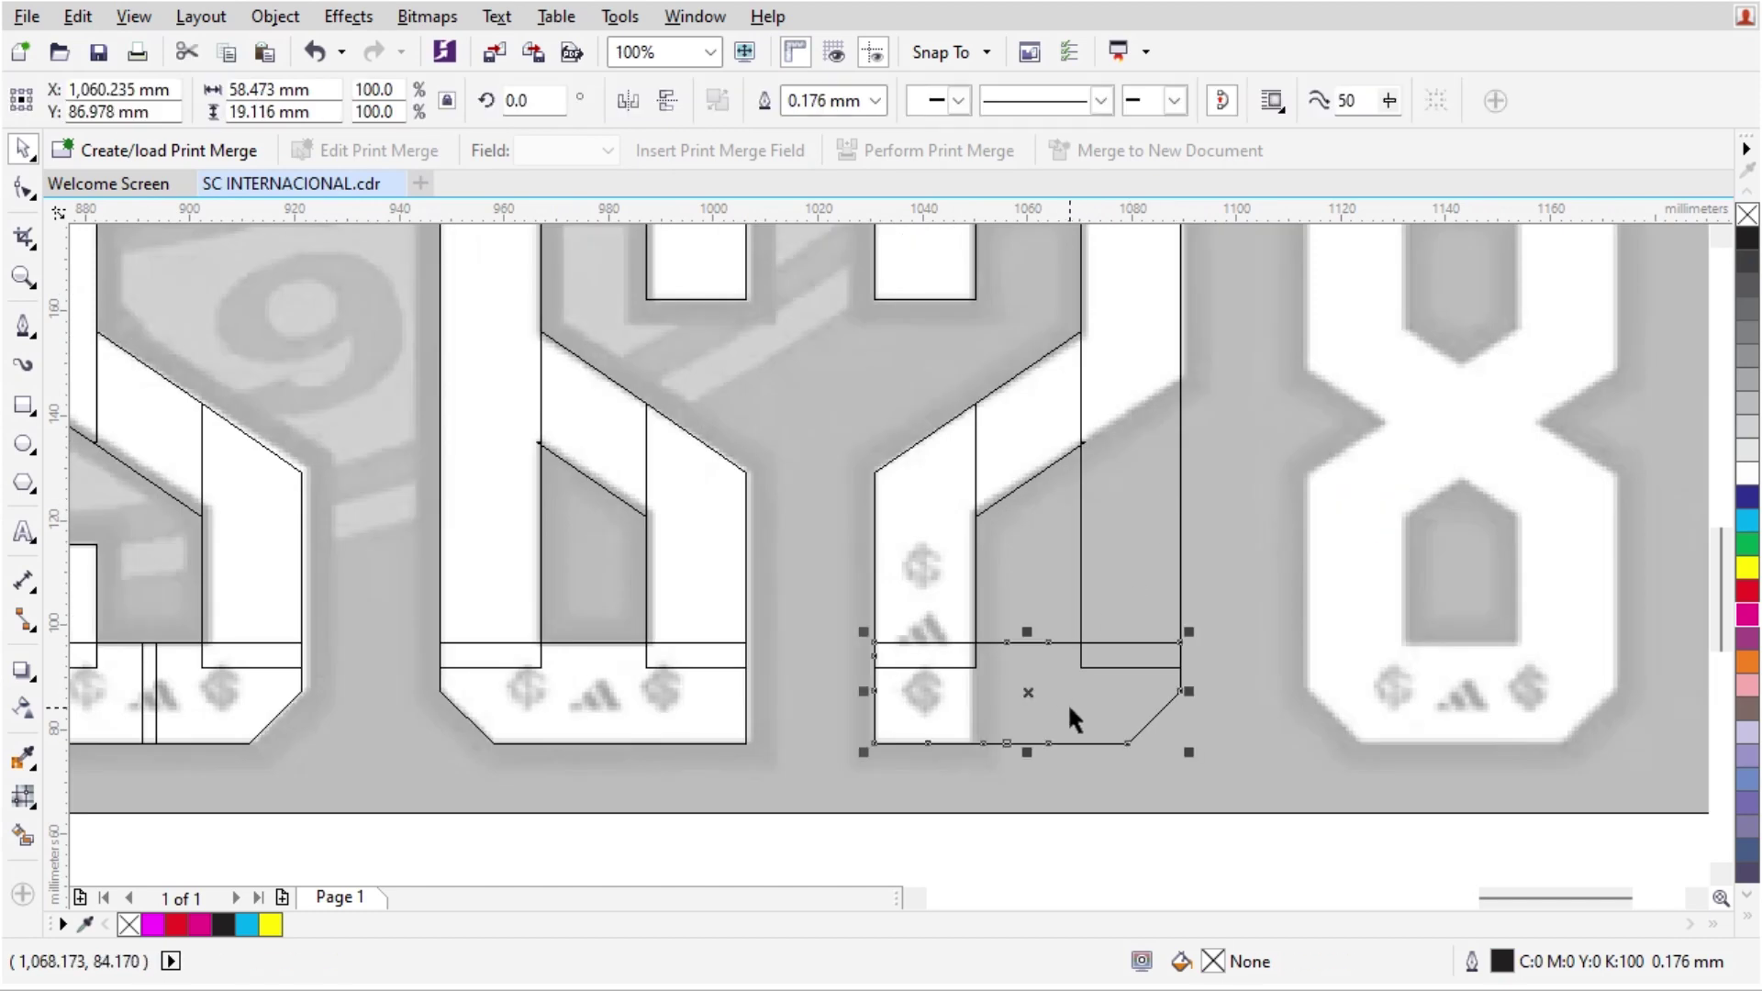
{"action": "left_click", "coordinate": [24, 405]}
{"action": "left_click_drag", "start_coordinate": [974, 566], "coordinate": [1240, 783]}
{"action": "left_click", "coordinate": [945, 743], "text": "shift"}
{"action": "left_click", "coordinate": [812, 101]}
{"action": "left_click", "coordinate": [1086, 630]}
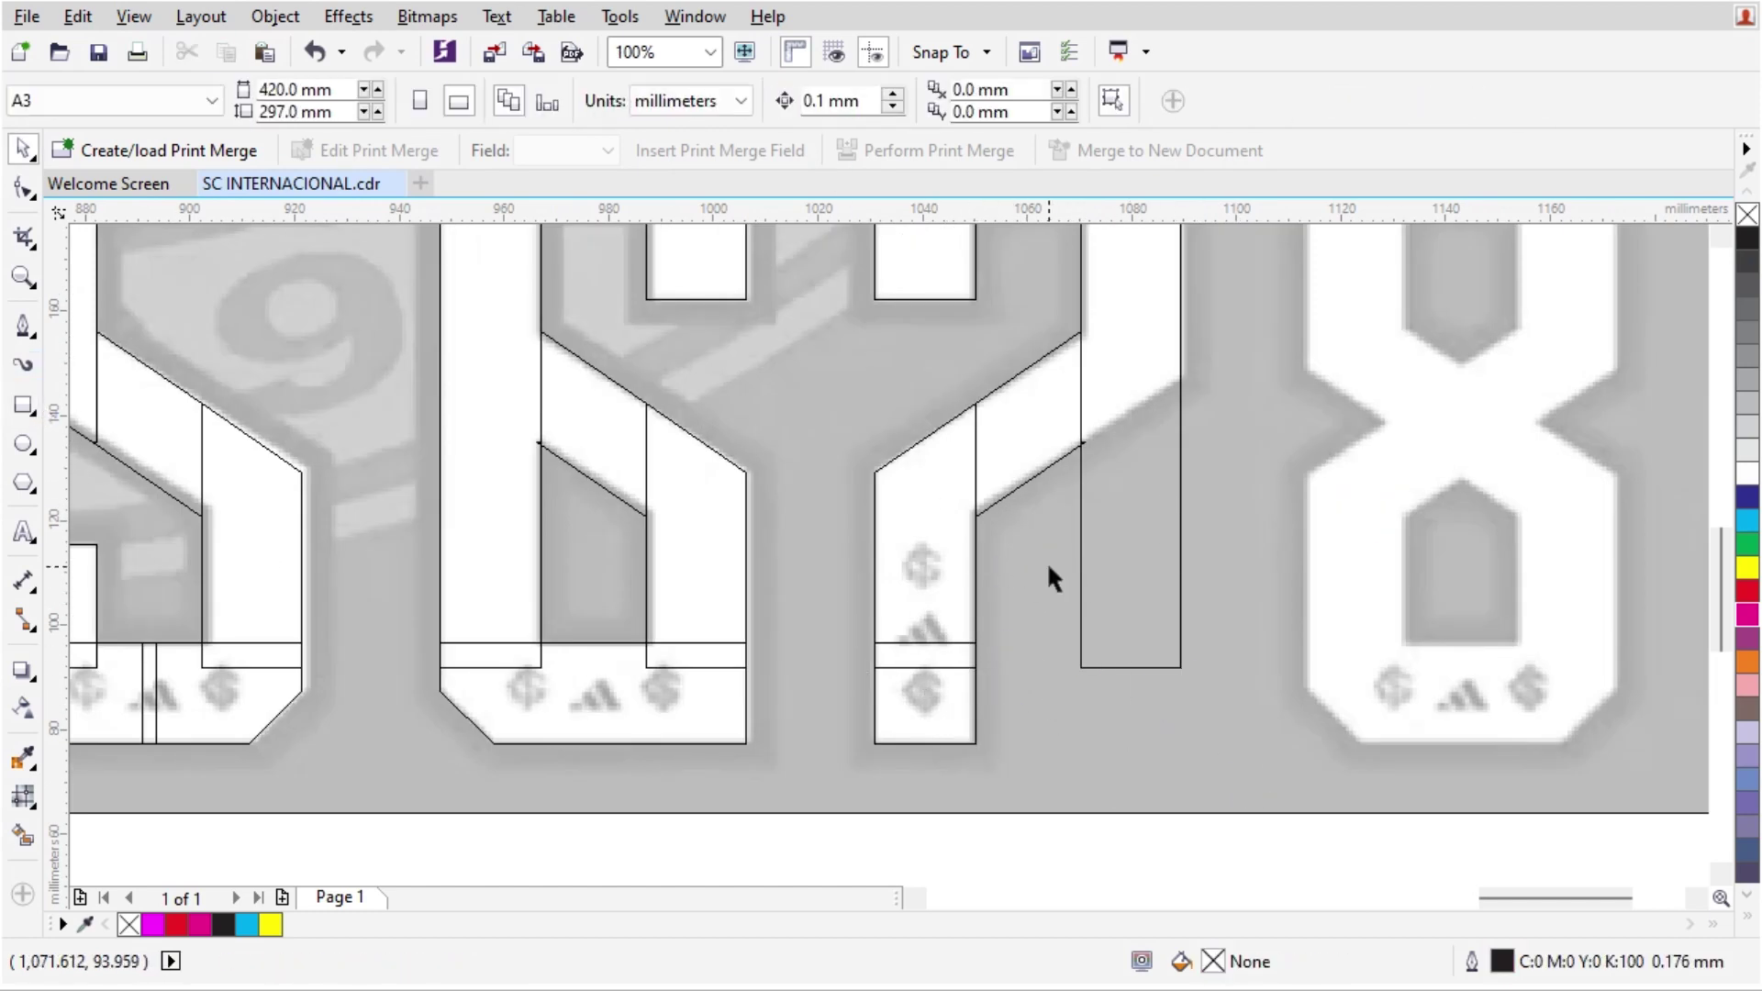
Step: Draw a guide line along the 7's lower diagonal edge and scale it to about 53.9 mm wide, past the right stem
{"action": "scroll", "coordinate": [1164, 361], "scroll_direction": "up", "scroll_amount": 2}
{"action": "left_click", "coordinate": [27, 325]}
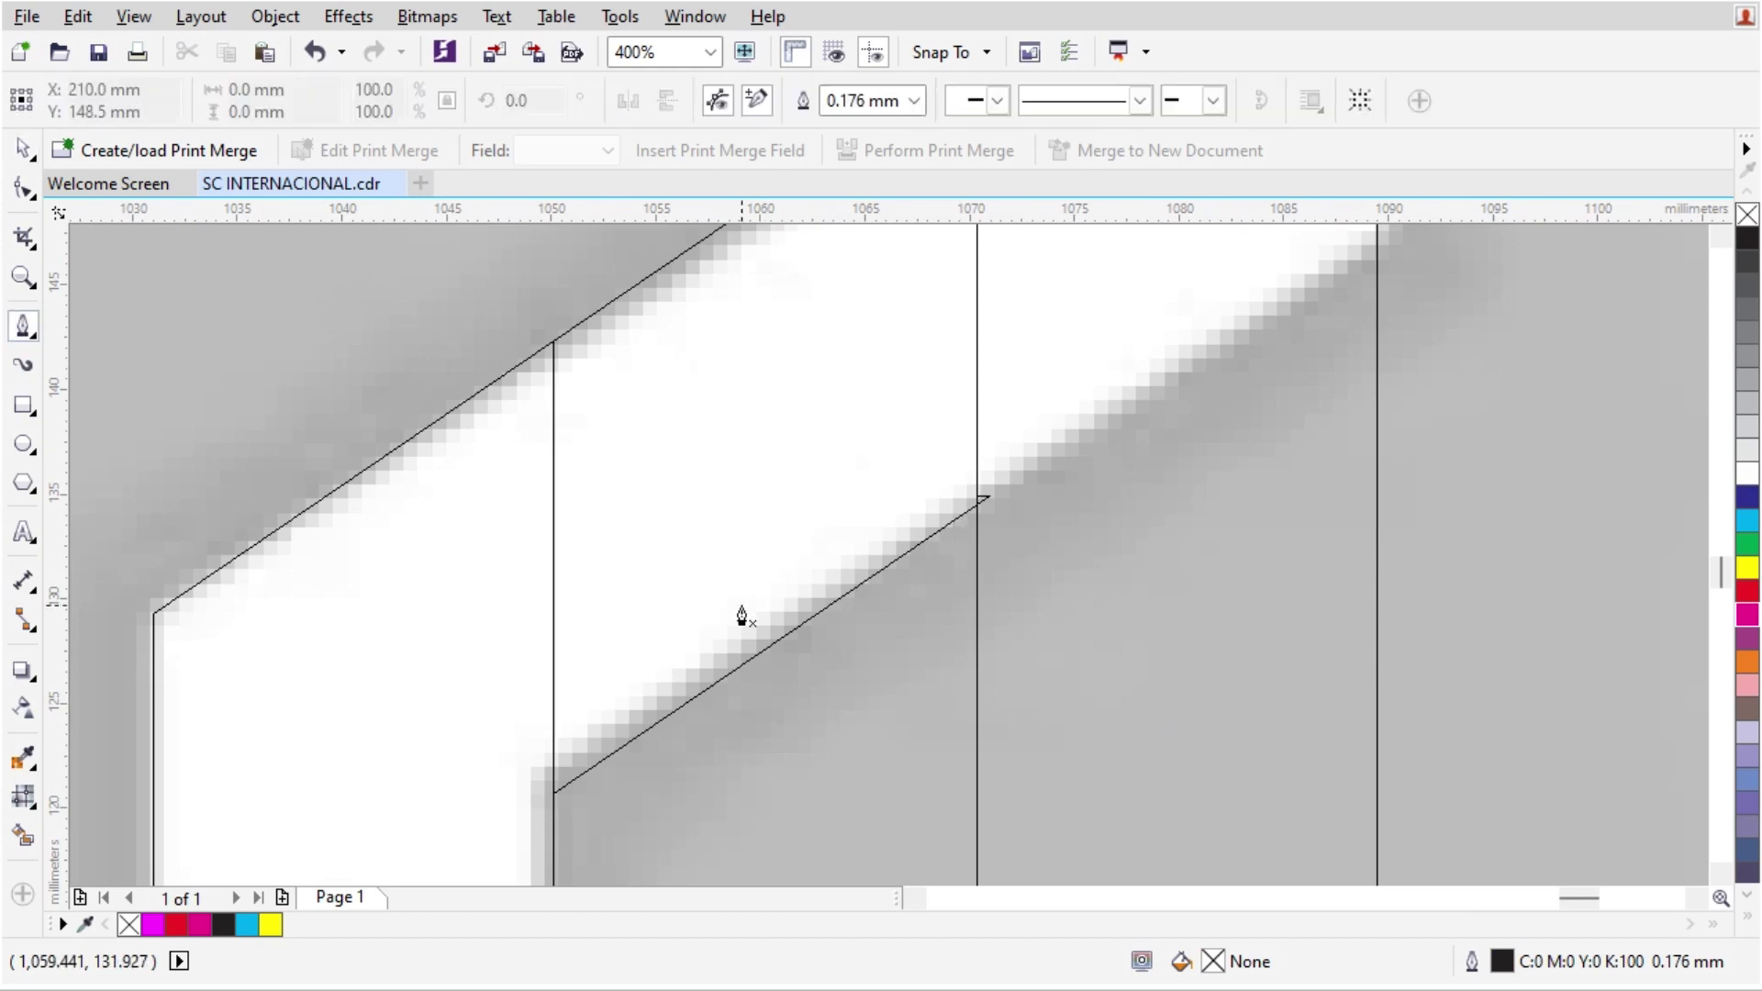
{"action": "left_click", "coordinate": [628, 745]}
{"action": "left_click", "coordinate": [936, 531]}
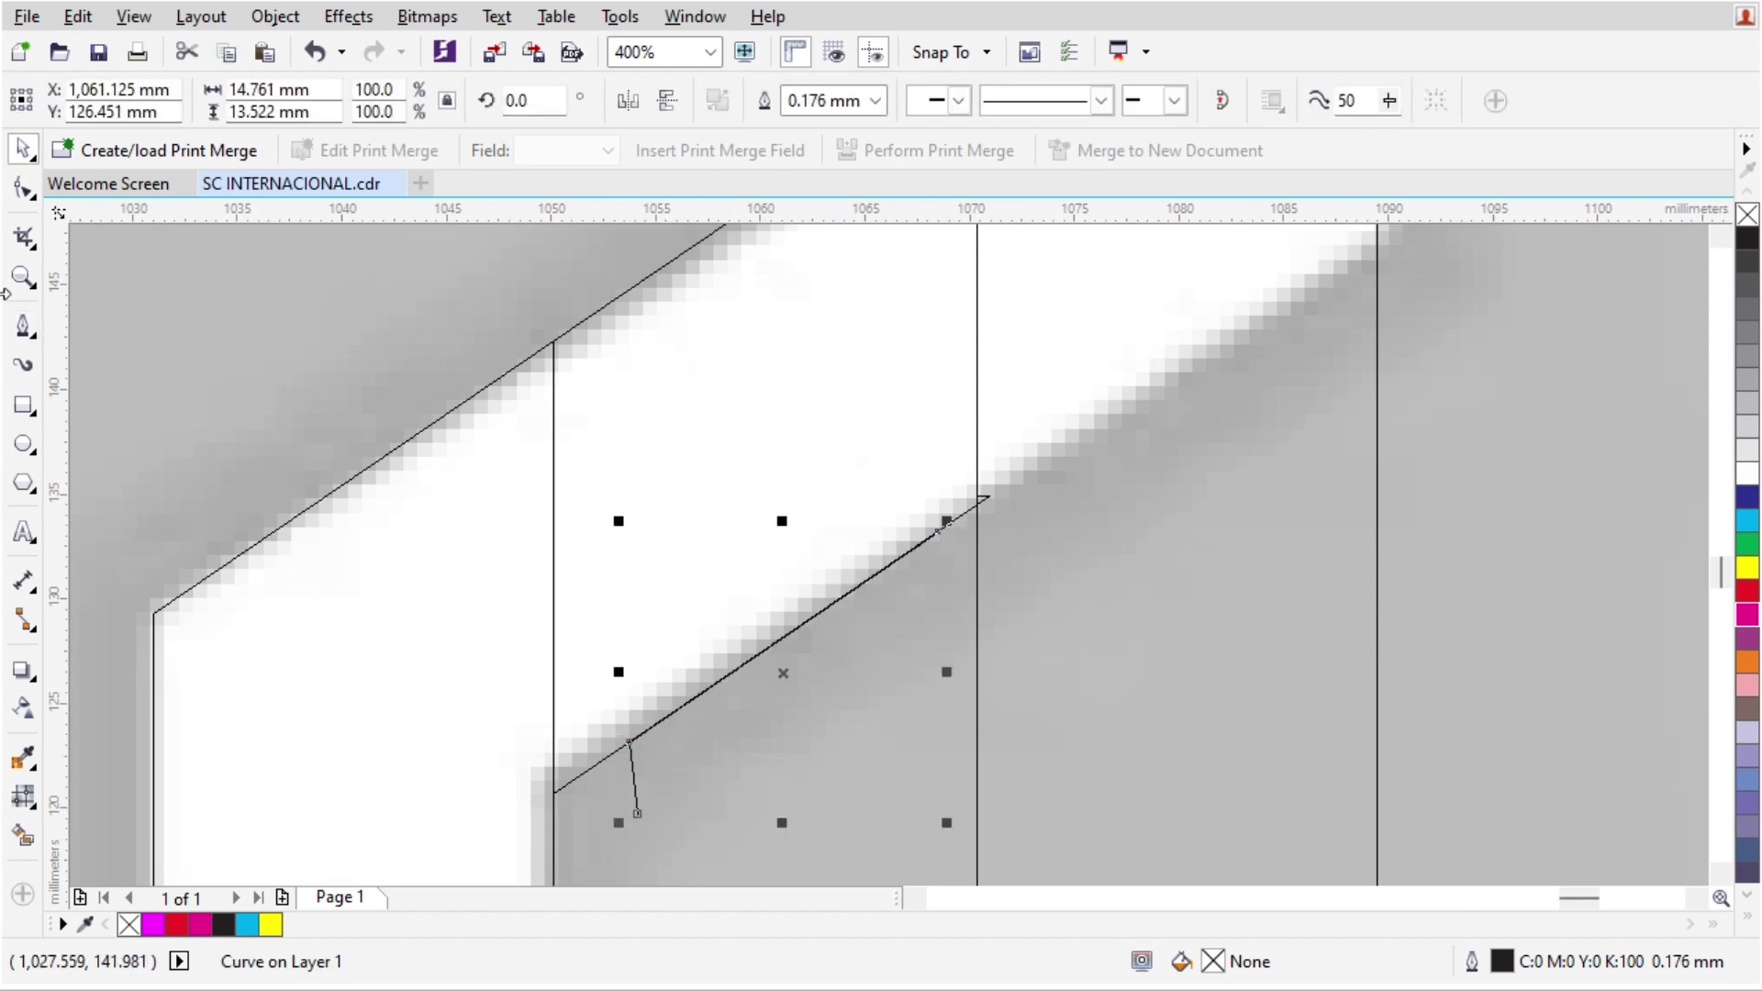
{"action": "key", "text": "F10"}
{"action": "key", "text": "space"}
{"action": "scroll", "coordinate": [844, 649], "scroll_direction": "down", "scroll_amount": 2}
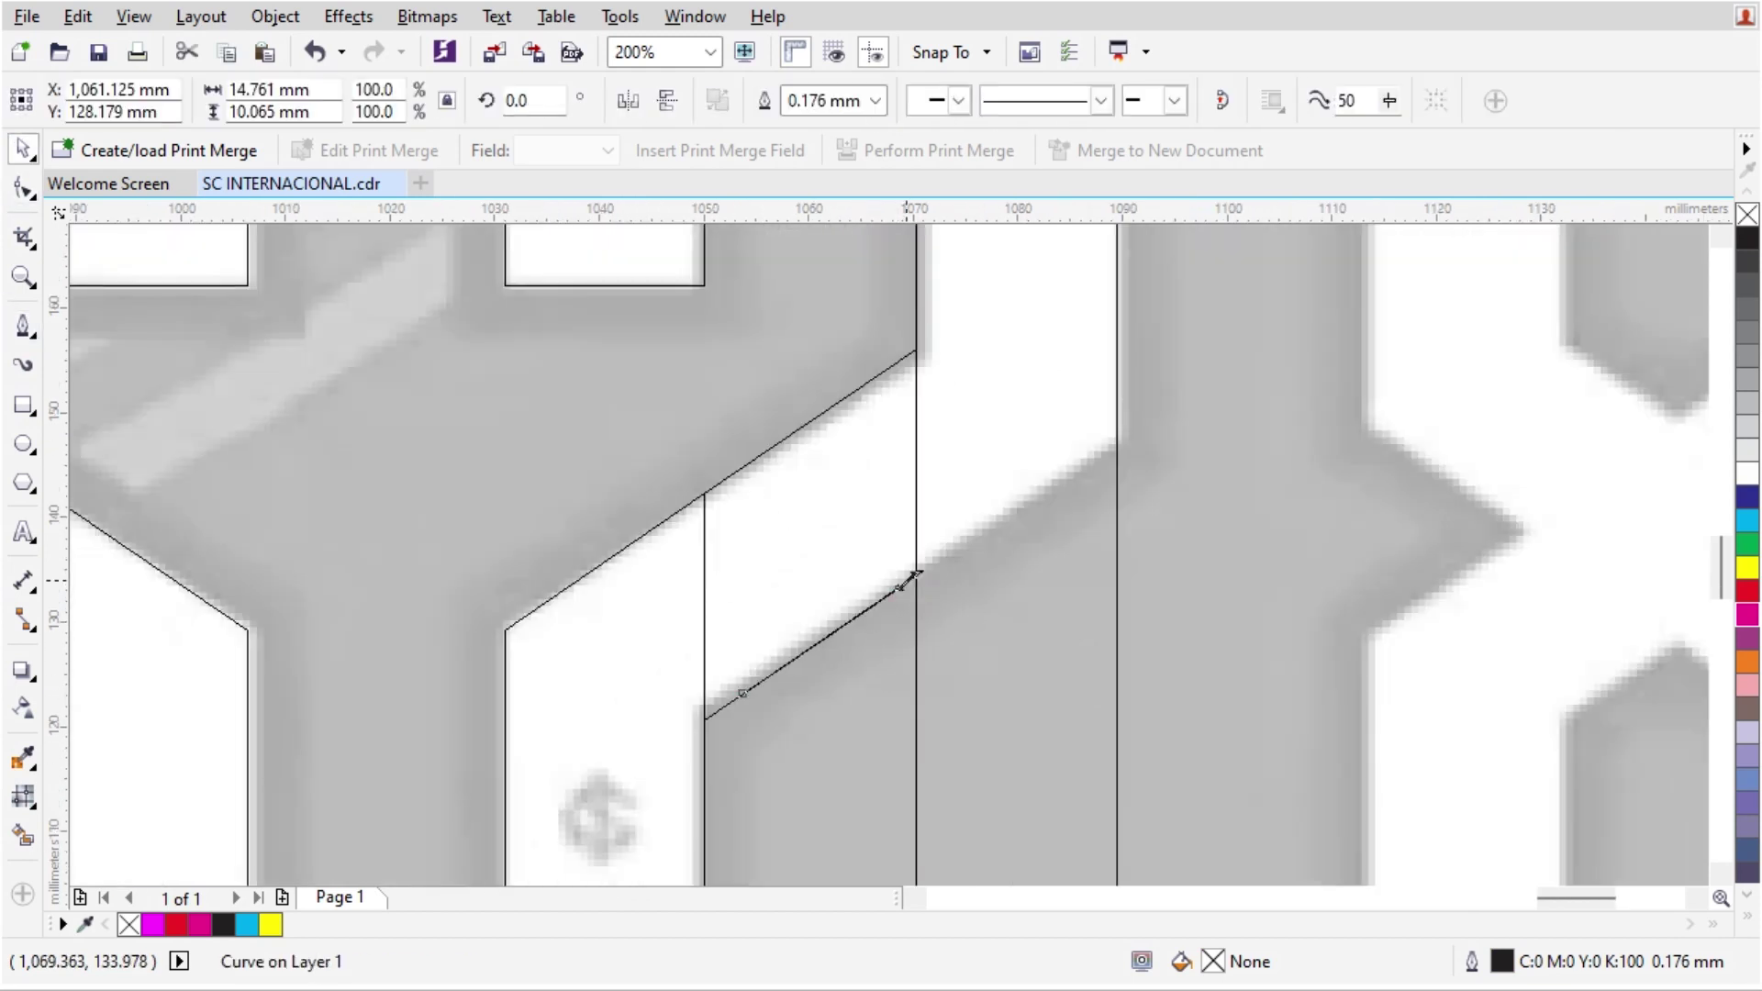
{"action": "left_click_drag", "start_coordinate": [907, 580], "coordinate": [1346, 300]}
{"action": "scroll", "coordinate": [971, 411], "scroll_direction": "down", "scroll_amount": 1}
{"action": "scroll", "coordinate": [1103, 429], "scroll_direction": "up", "scroll_amount": 1}
Step: Draw a closed cutting shape along the guide line around the 7's unwanted lower right stem, and remove the guide line
{"action": "left_click", "coordinate": [23, 327]}
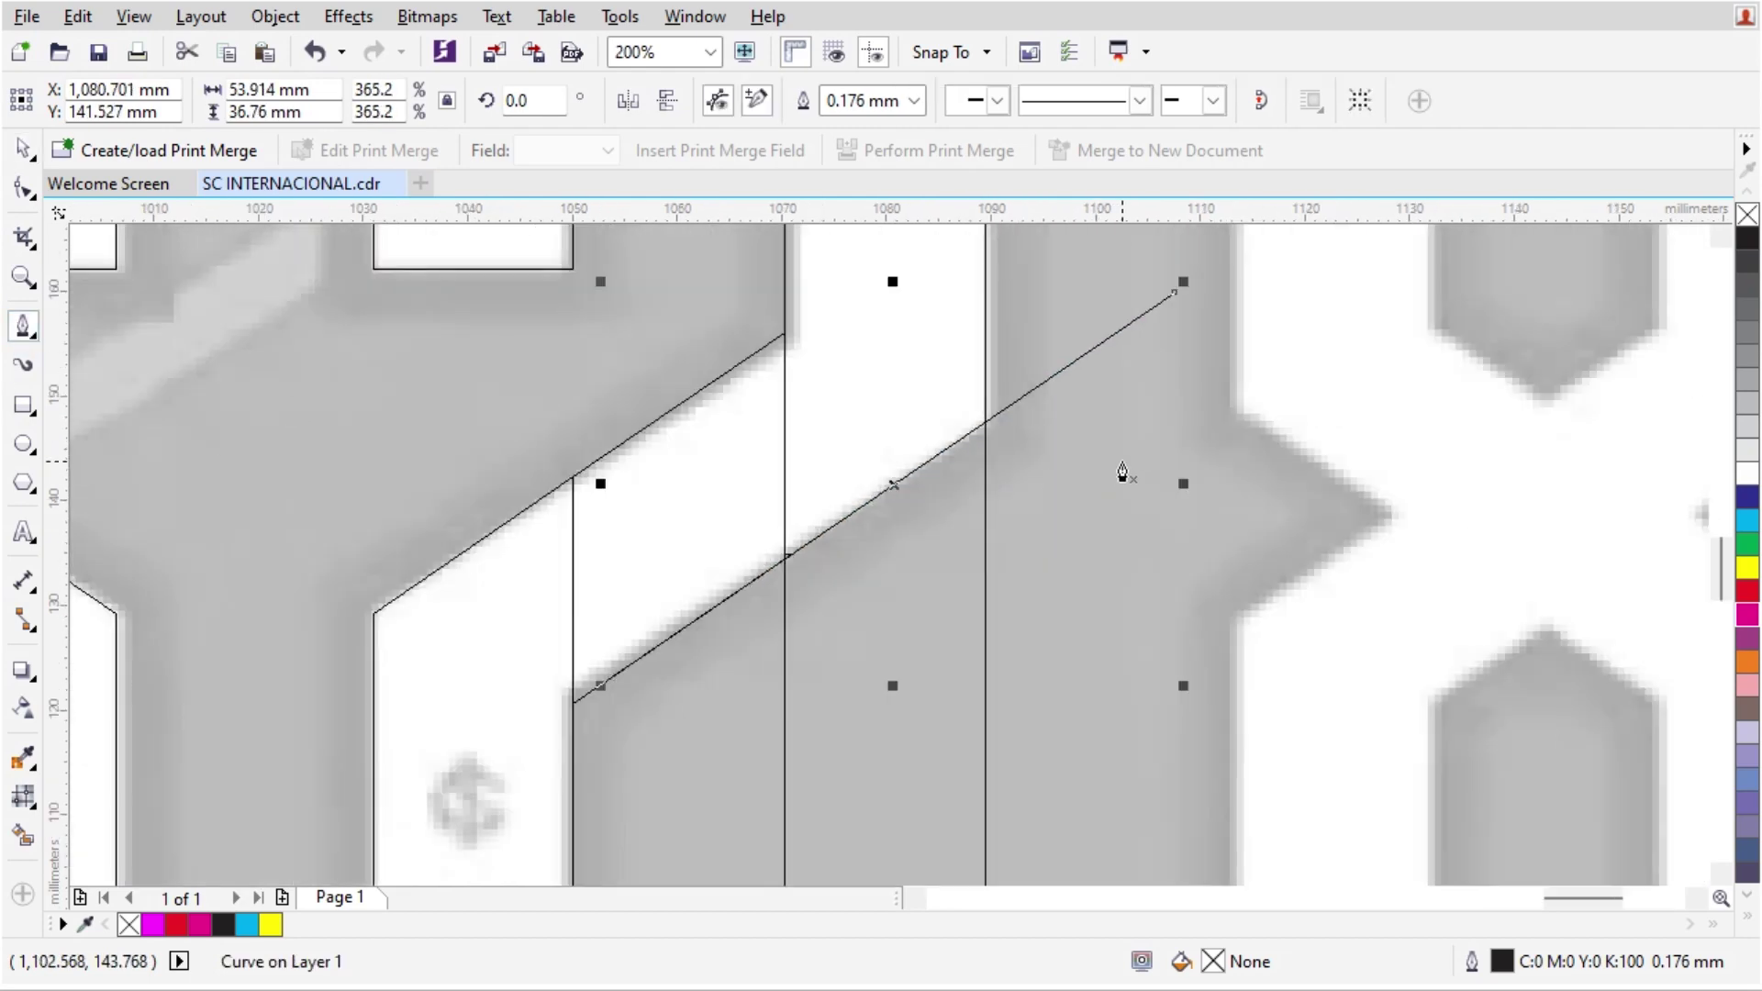
{"action": "left_click", "coordinate": [1121, 462]}
{"action": "left_click", "coordinate": [1106, 339]}
{"action": "left_click", "coordinate": [666, 641]}
{"action": "scroll", "coordinate": [874, 503], "scroll_direction": "down", "scroll_amount": 1}
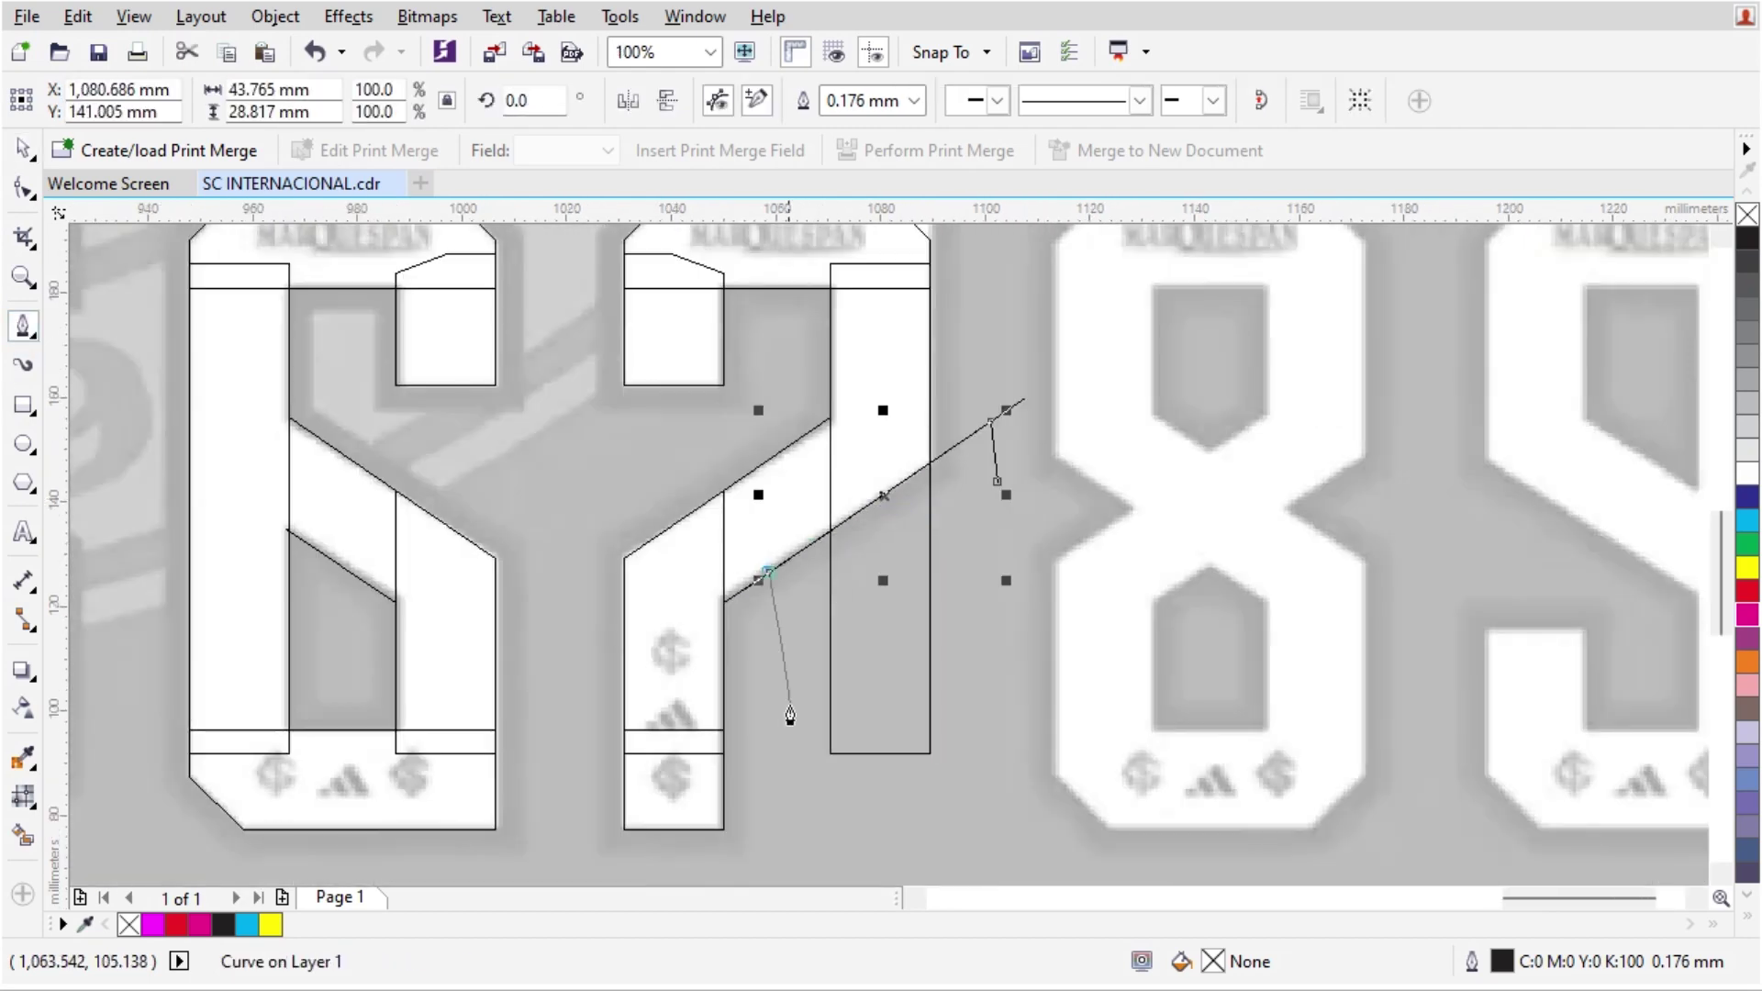
{"action": "left_click", "coordinate": [785, 814]}
{"action": "left_click", "coordinate": [936, 828]}
{"action": "left_click_drag", "start_coordinate": [1014, 780], "coordinate": [1006, 765]}
{"action": "left_click", "coordinate": [1005, 493]}
{"action": "key", "text": "space"}
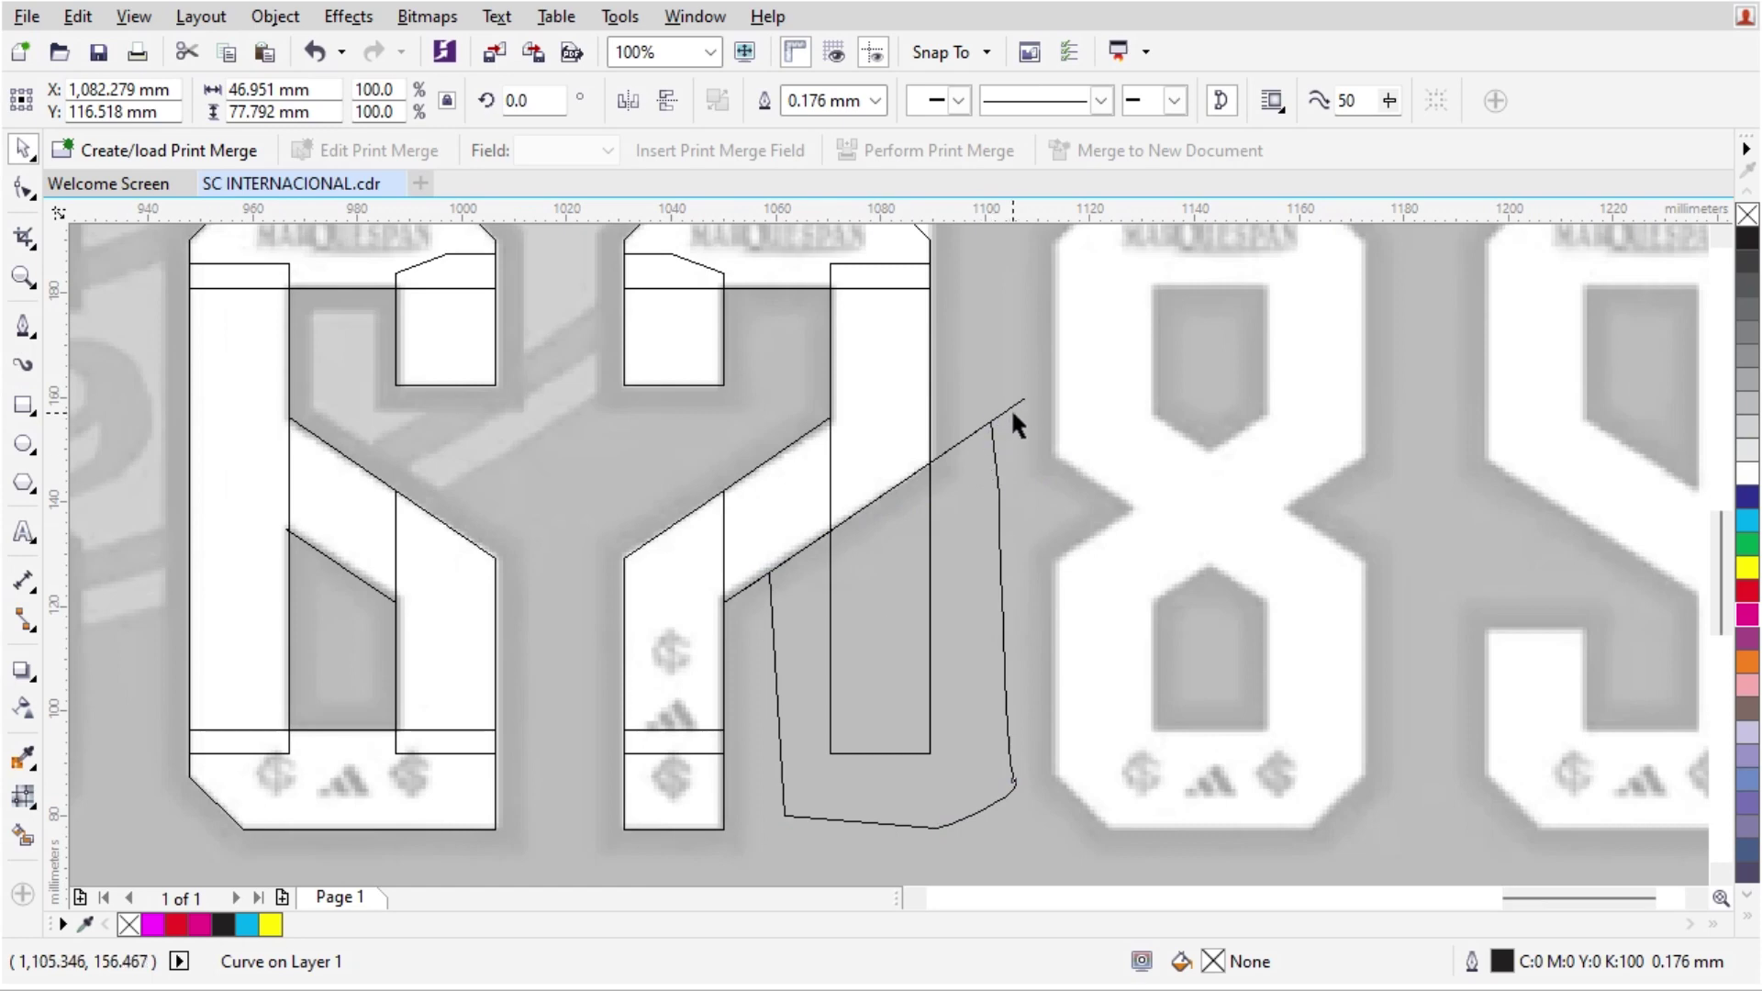
{"action": "left_click", "coordinate": [1018, 408]}
Step: Trim the 7's right stem with the cutting shape and delete the shape
{"action": "left_click", "coordinate": [994, 475]}
{"action": "left_click", "coordinate": [866, 263], "text": "shift"}
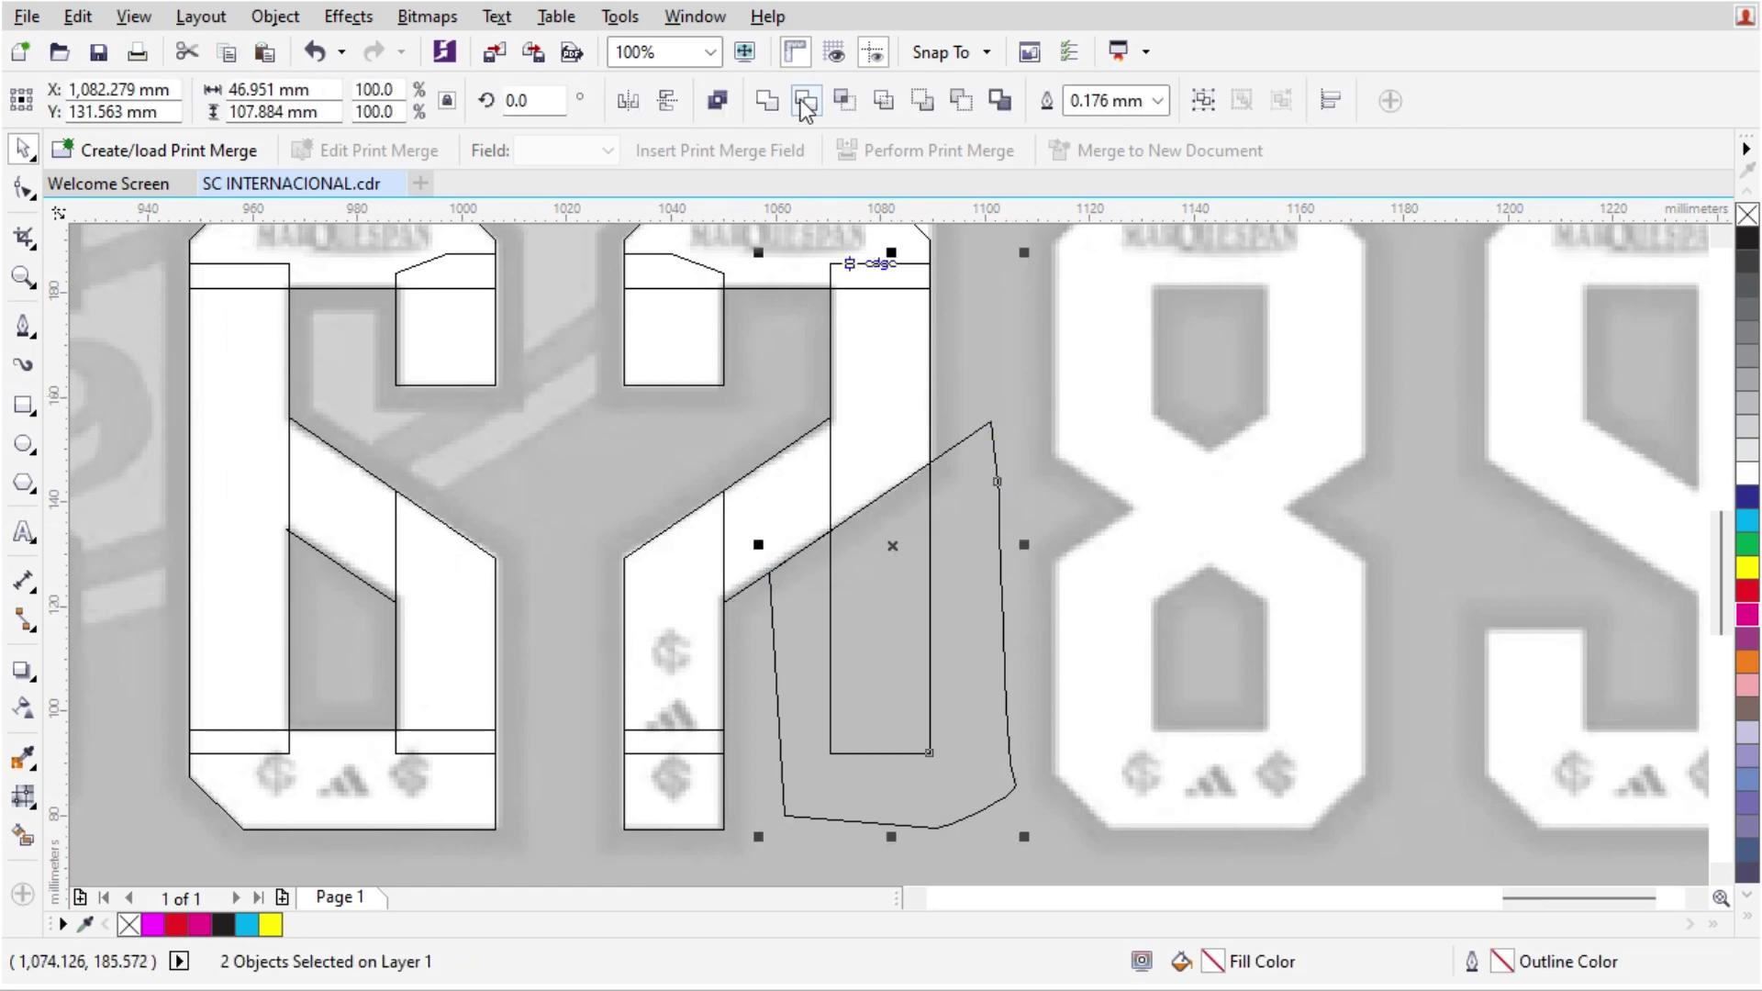
{"action": "left_click", "coordinate": [804, 100]}
{"action": "key", "text": "Delete"}
Step: In the full-colour view, draw a rectangle about 16.9 by 20.6 mm at the 7's upper right corner and weld it to the stem
{"action": "left_click", "coordinate": [134, 17]}
{"action": "left_click", "coordinate": [217, 202]}
{"action": "scroll", "coordinate": [677, 580], "scroll_direction": "down", "scroll_amount": 1}
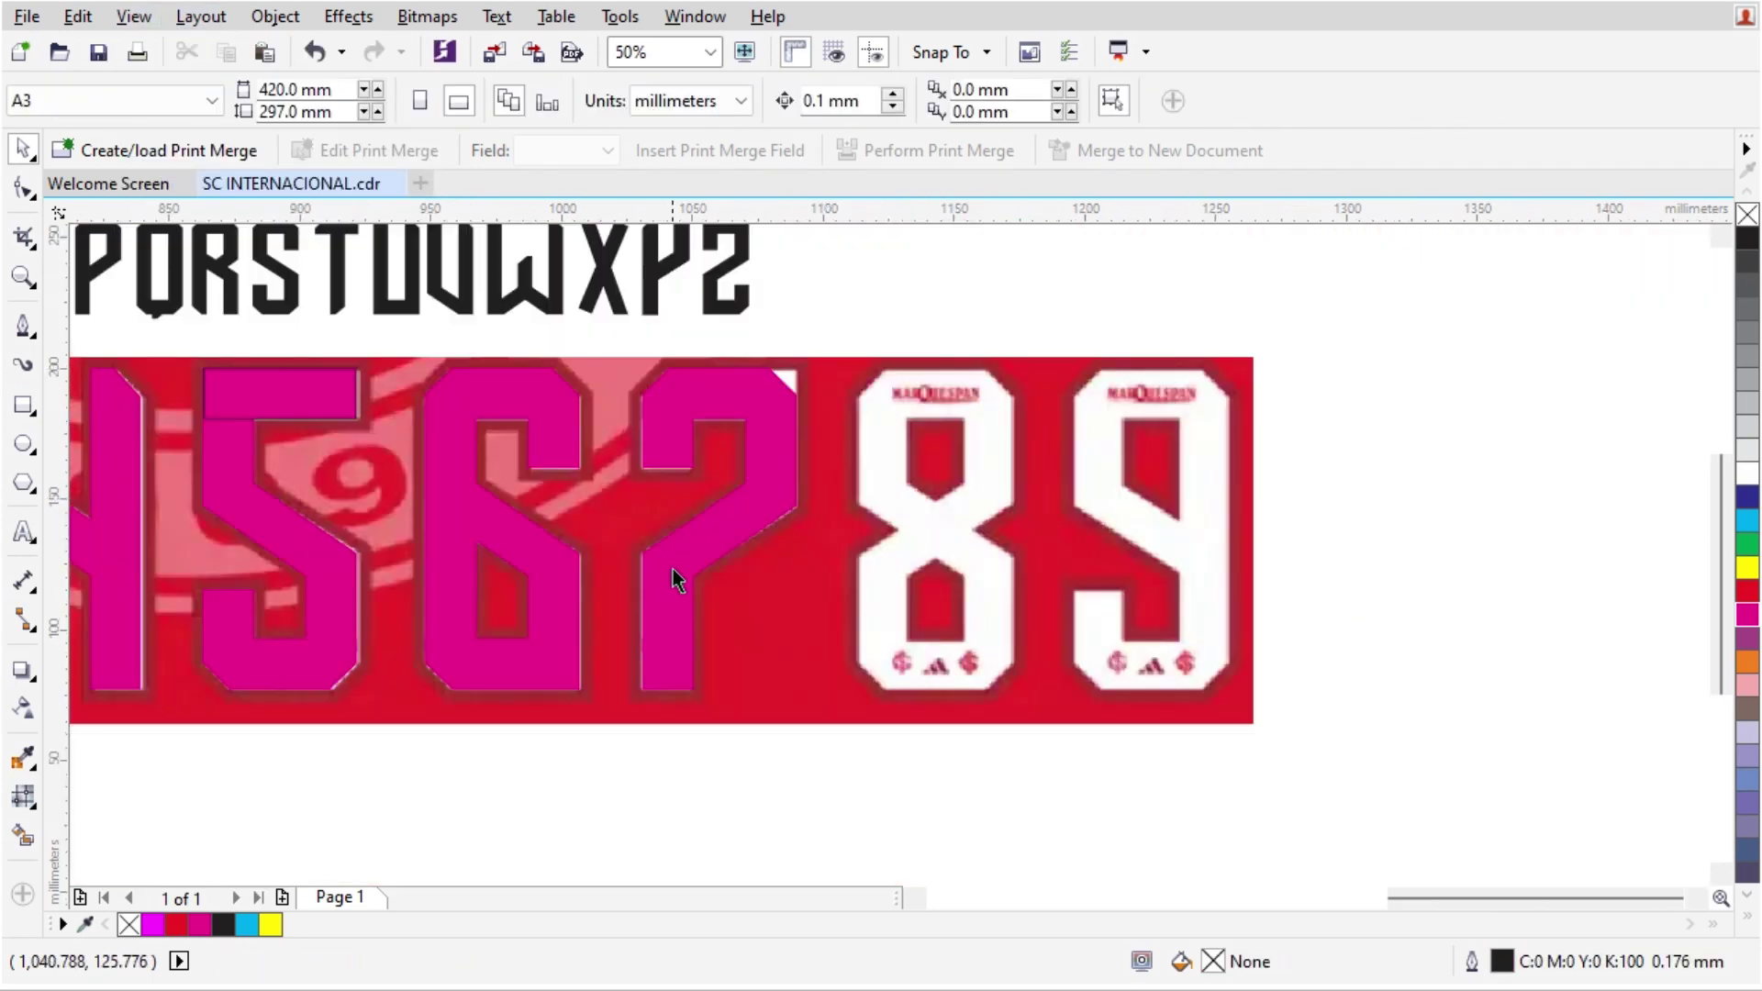
{"action": "scroll", "coordinate": [713, 379], "scroll_direction": "up", "scroll_amount": 2}
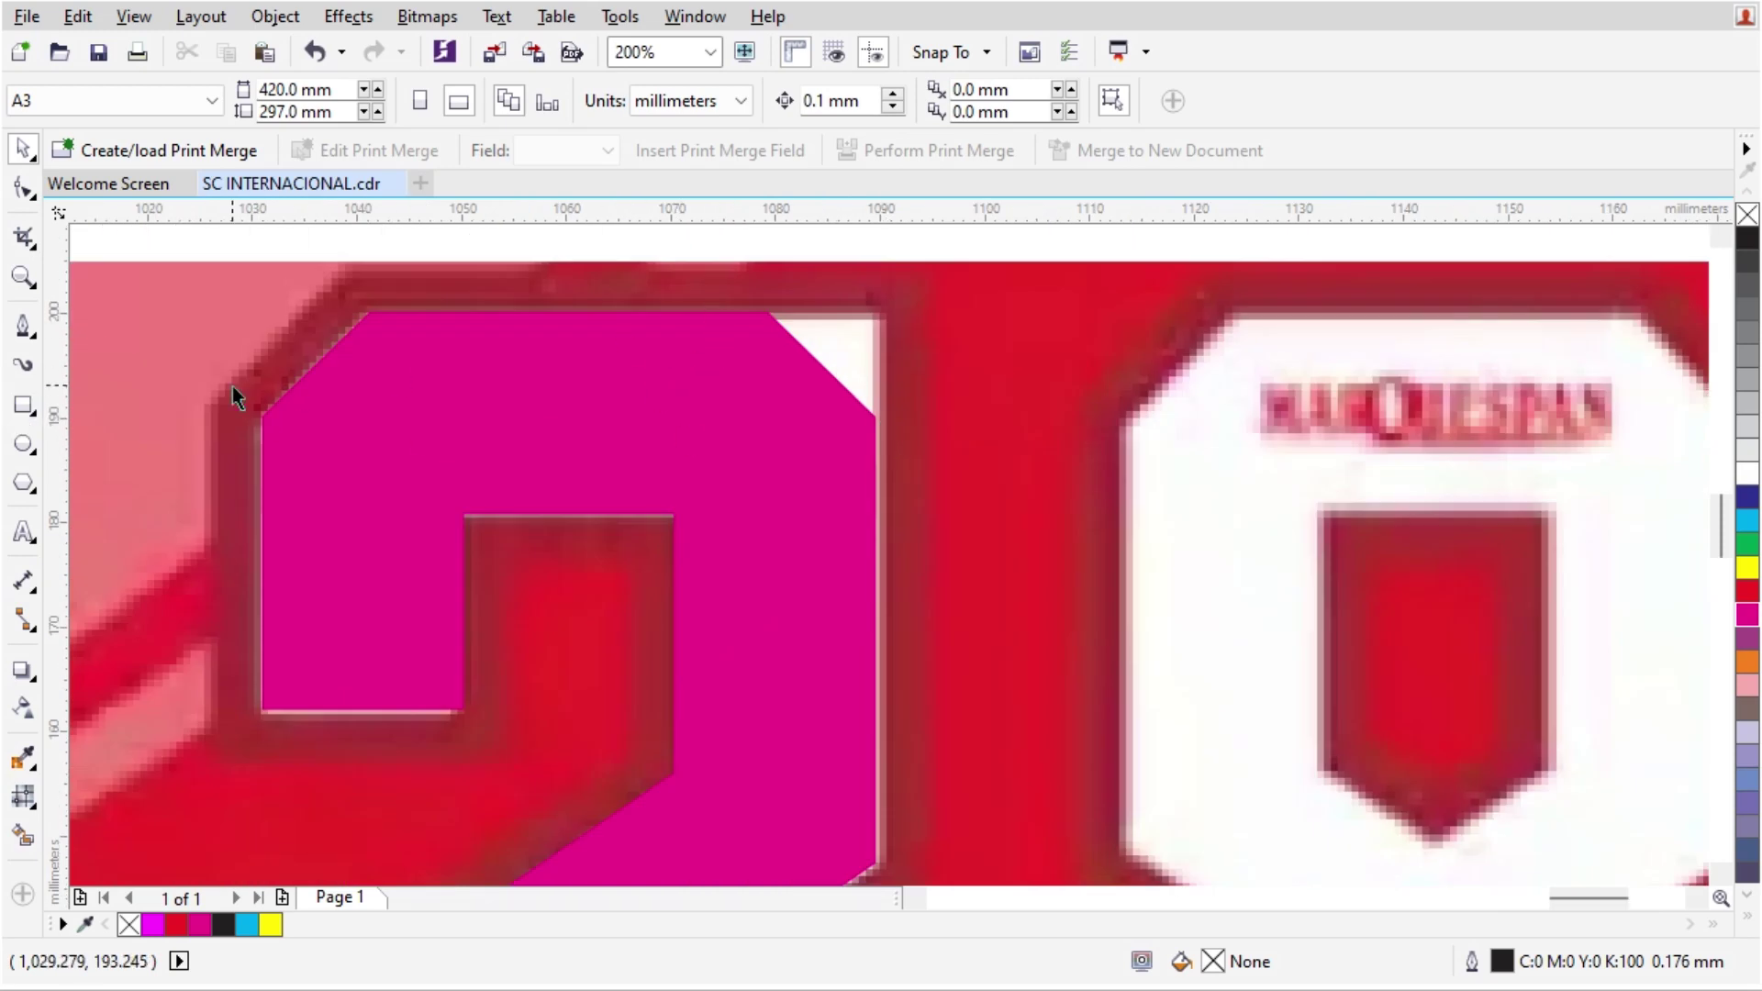
{"action": "left_click", "coordinate": [29, 406]}
{"action": "left_click_drag", "start_coordinate": [697, 313], "coordinate": [875, 528]}
{"action": "key", "text": "space"}
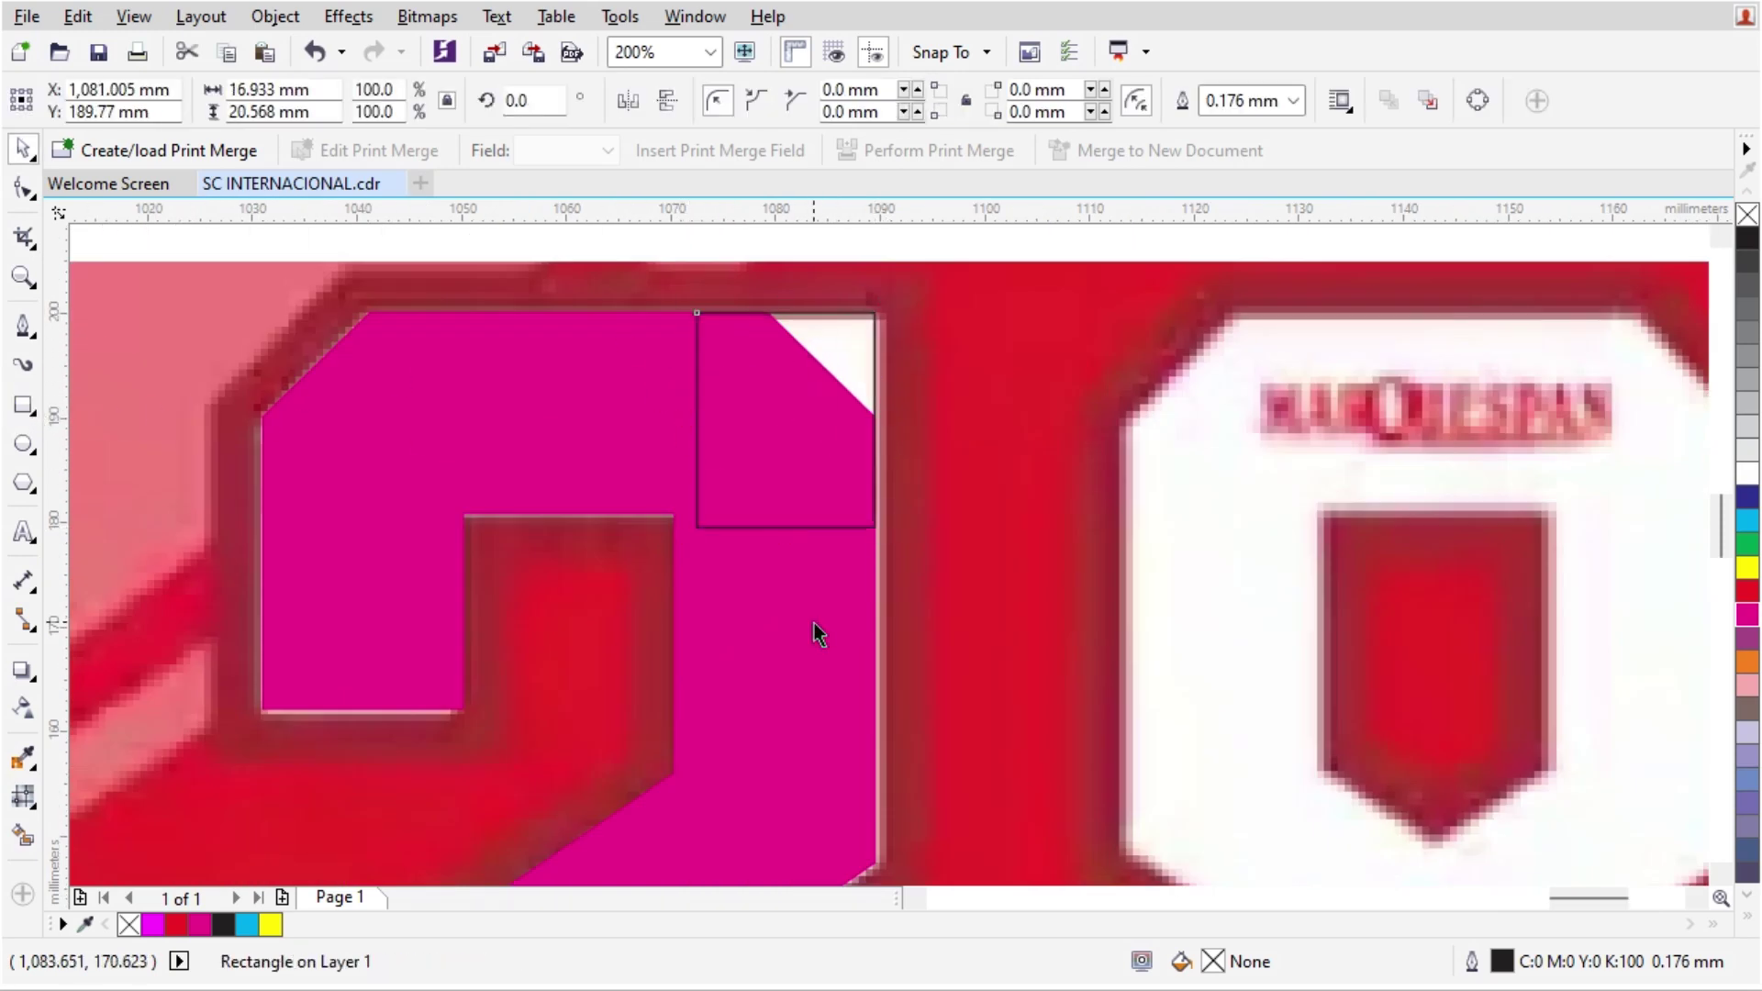
{"action": "left_click", "coordinate": [813, 624], "text": "shift"}
{"action": "left_click", "coordinate": [767, 100]}
{"action": "scroll", "coordinate": [823, 400], "scroll_direction": "down", "scroll_amount": 2}
{"action": "left_click", "coordinate": [823, 400]}
{"action": "scroll", "coordinate": [823, 401], "scroll_direction": "down", "scroll_amount": 1}
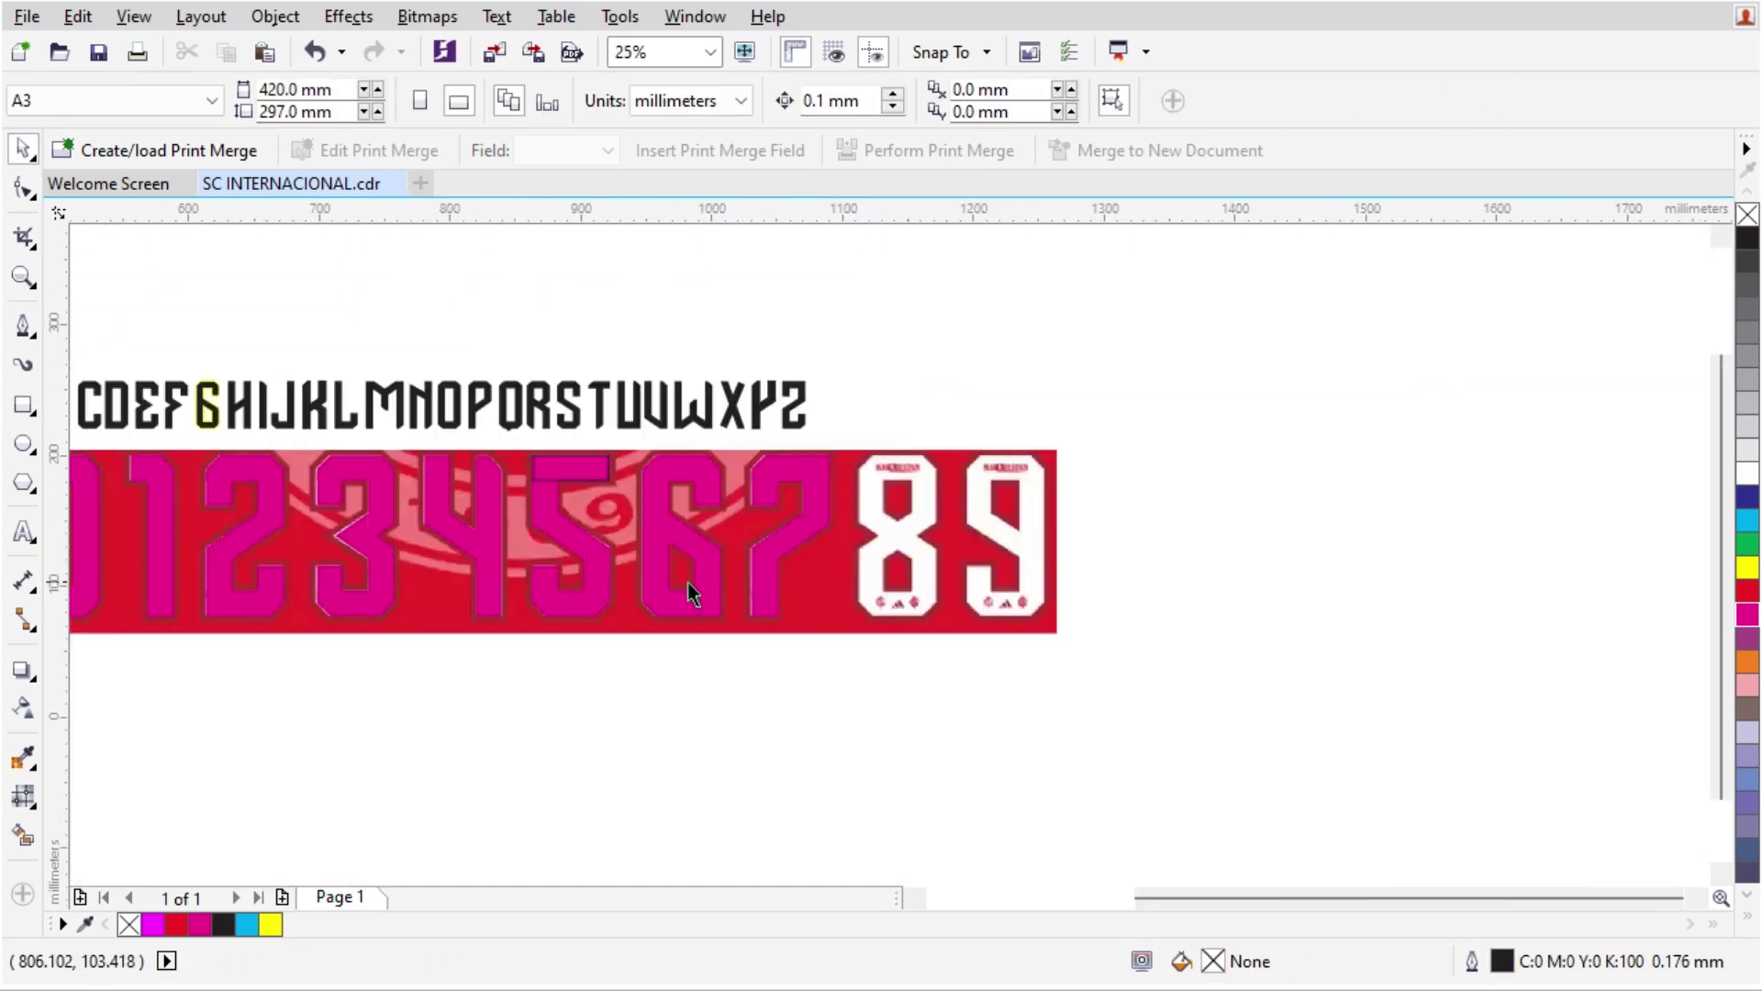
Step: Duplicate the finished 3 onto the reference 8 and switch to wireframe view
{"action": "left_click_drag", "start_coordinate": [299, 418], "coordinate": [602, 512]}
{"action": "right_click", "coordinate": [936, 467]}
{"action": "scroll", "coordinate": [915, 490], "scroll_direction": "up", "scroll_amount": 3}
{"action": "scroll", "coordinate": [885, 480], "scroll_direction": "down", "scroll_amount": 1}
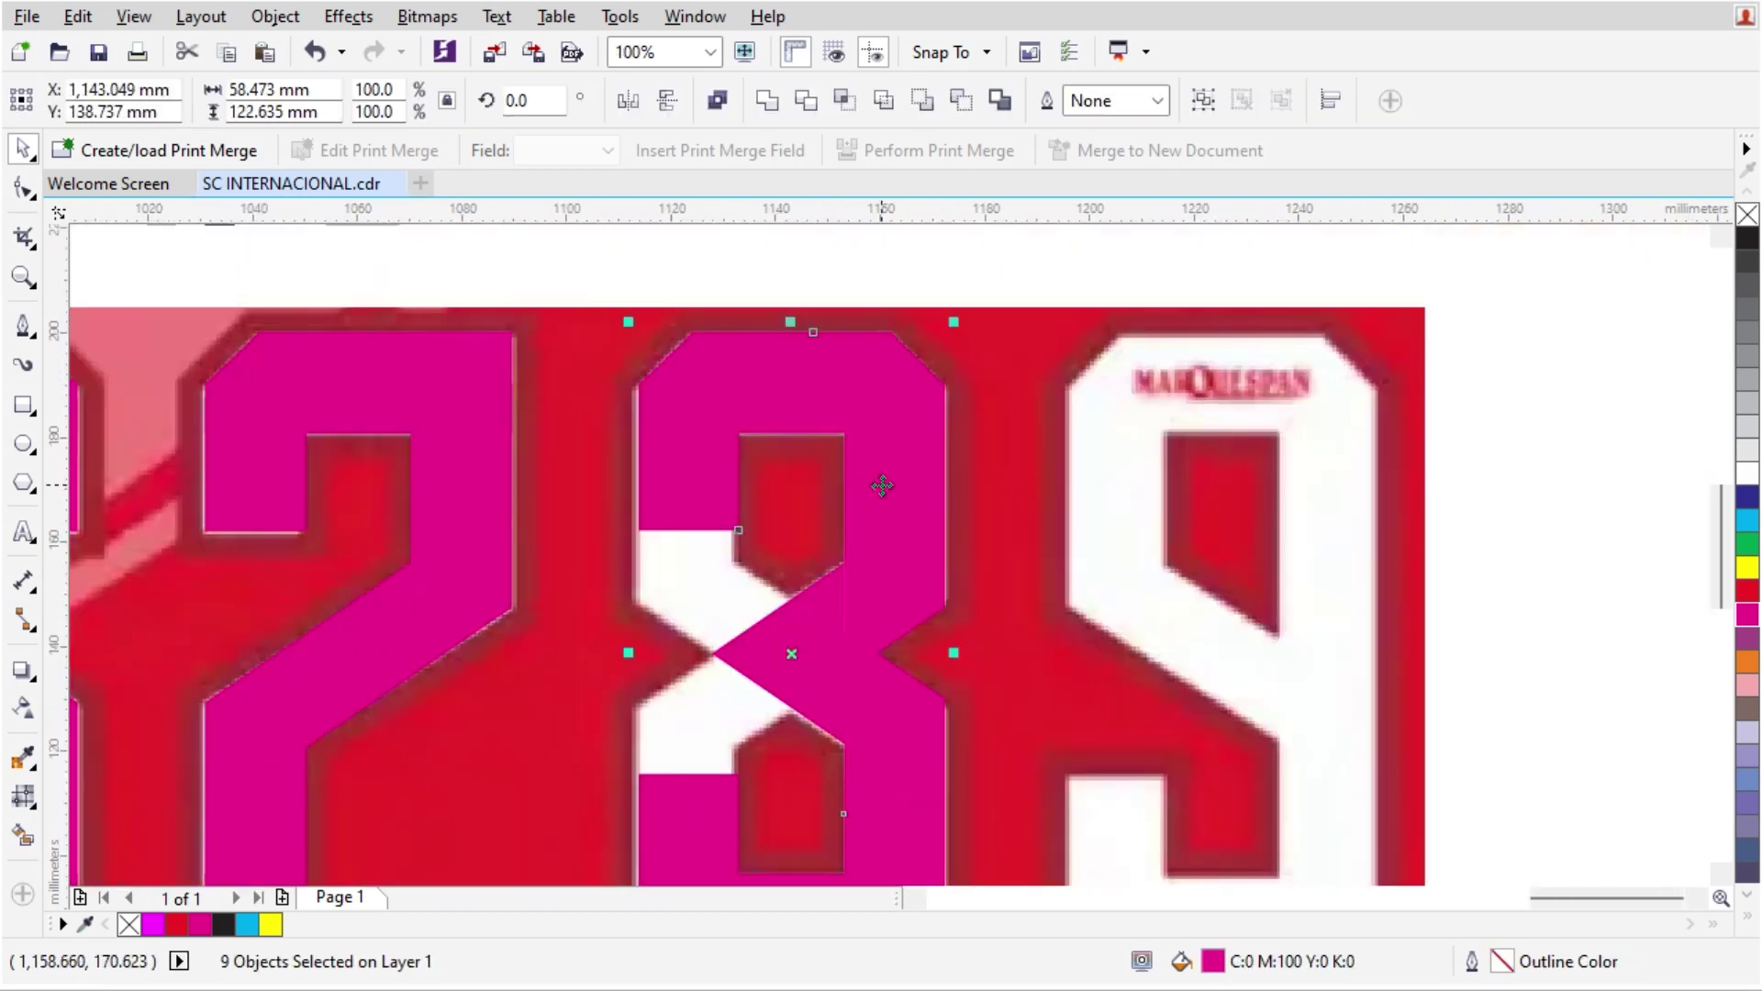
{"action": "left_click", "coordinate": [154, 20]}
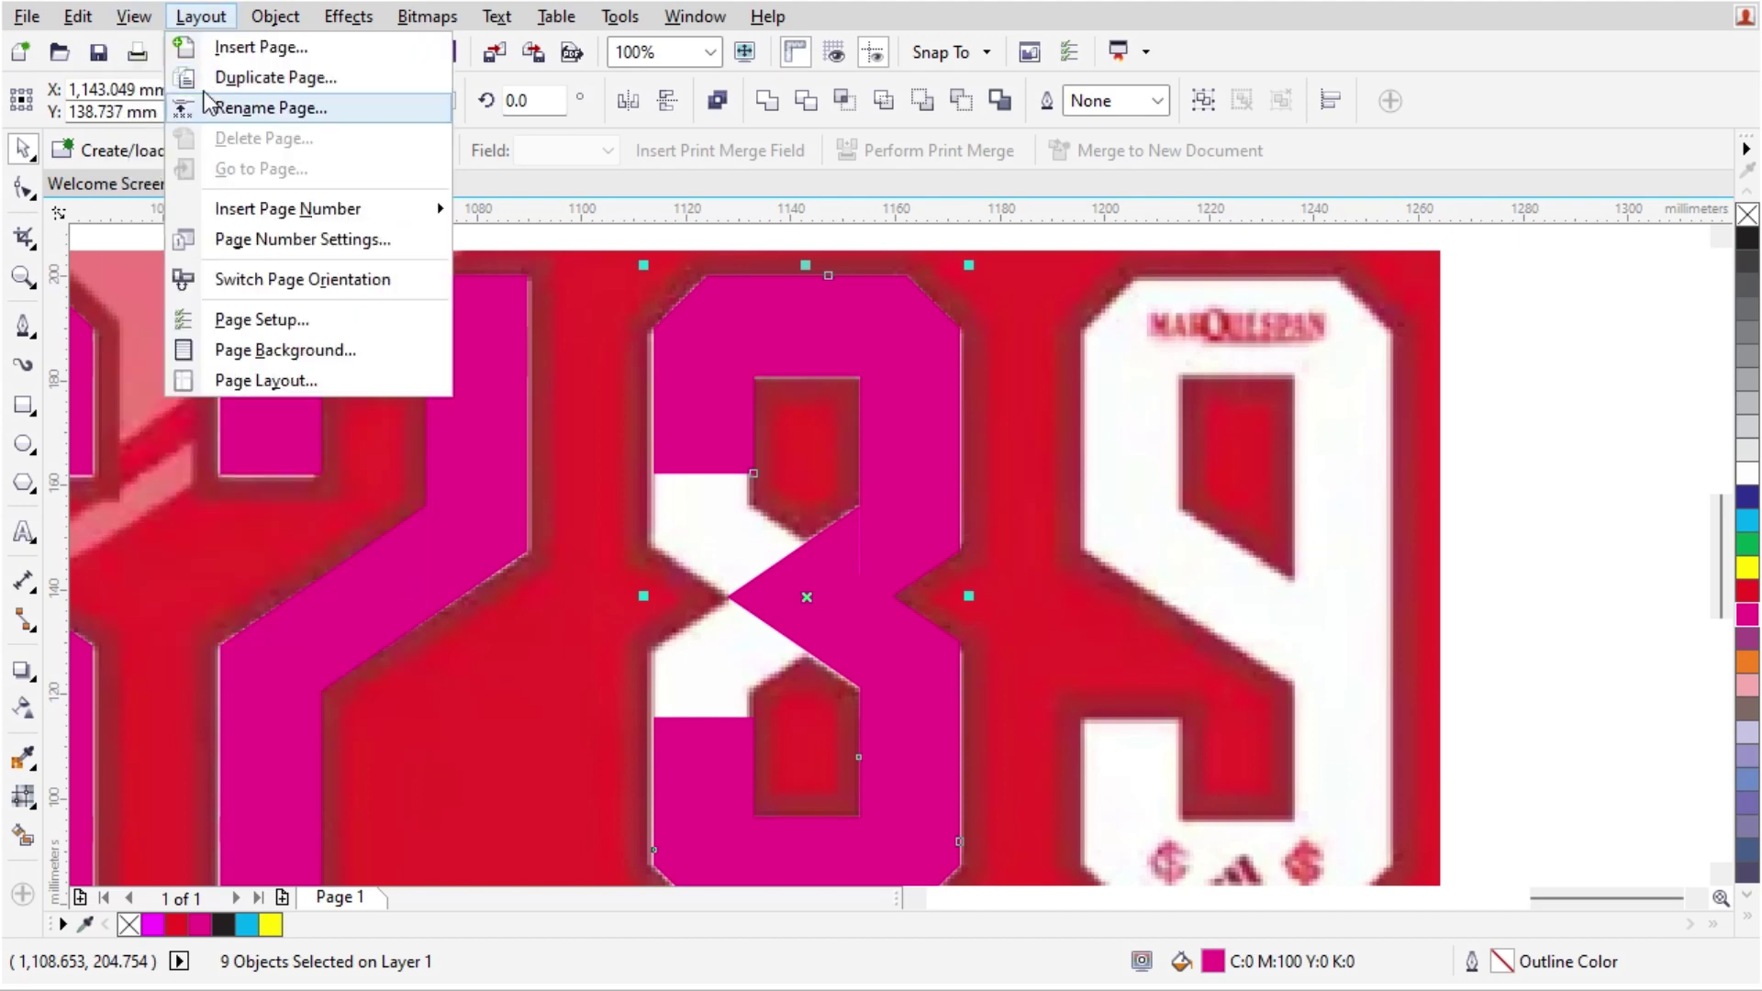
{"action": "left_click", "coordinate": [175, 75]}
Step: Duplicate the 8's arrow-shaped centre piece, mirror it horizontally and align it with the left edge of the upper-left block
{"action": "left_click", "coordinate": [839, 580]}
{"action": "scroll", "coordinate": [839, 580], "scroll_direction": "up", "scroll_amount": 1}
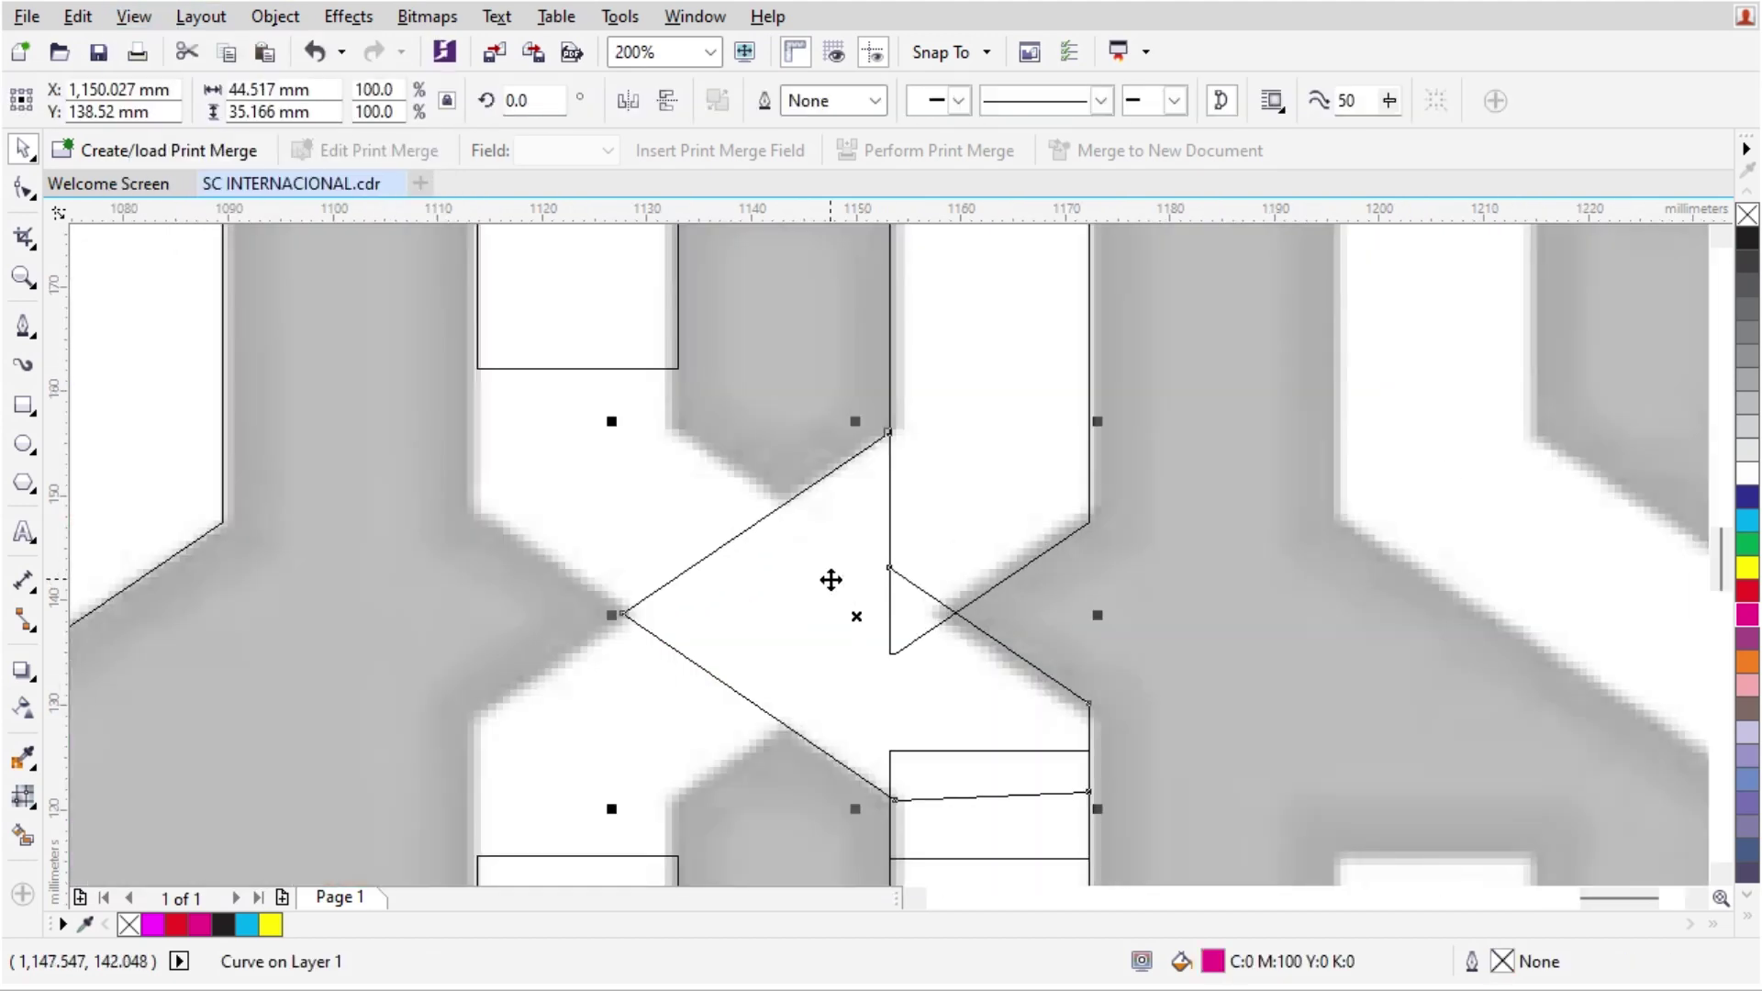
{"action": "left_click_drag", "start_coordinate": [834, 524], "coordinate": [721, 524]}
{"action": "left_click", "coordinate": [628, 100]}
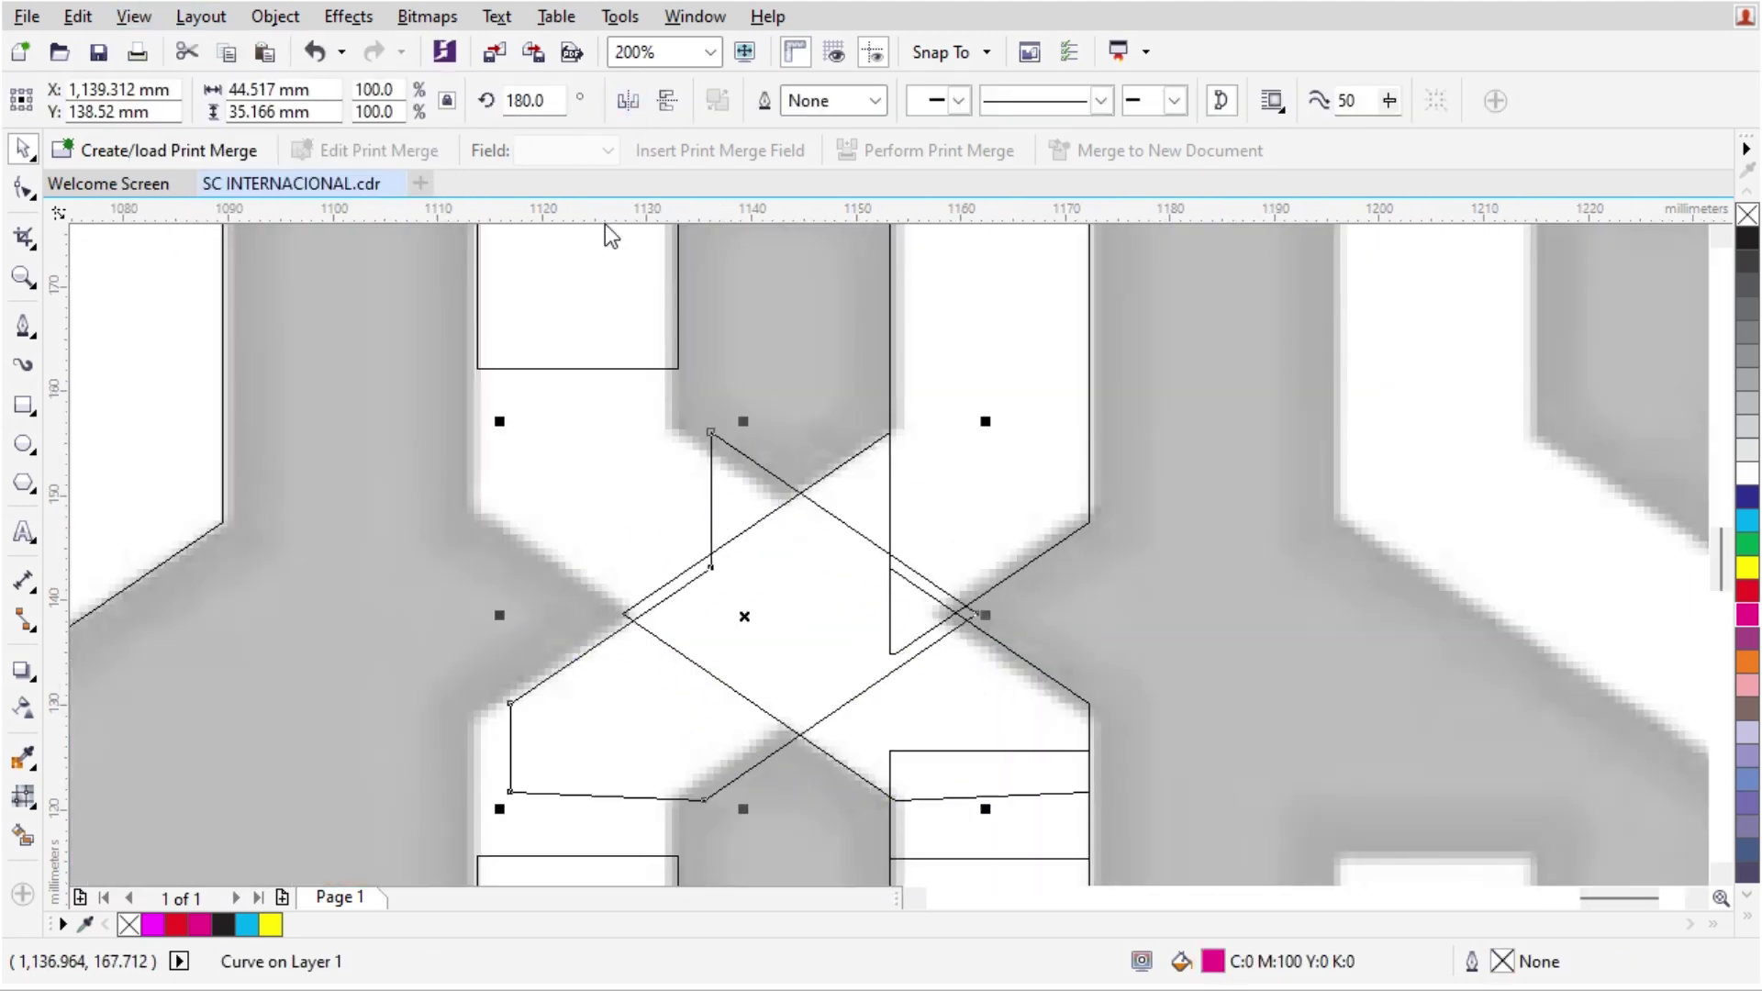
{"action": "left_click", "coordinate": [591, 278], "text": "shift"}
{"action": "key", "text": "l"}
{"action": "left_click", "coordinate": [996, 457]}
Step: Duplicate the 8's lower right stem piece and align the copy with the lower left side's outer edge
{"action": "scroll", "coordinate": [991, 454], "scroll_direction": "down", "scroll_amount": 1}
{"action": "left_click", "coordinate": [963, 649]}
{"action": "scroll", "coordinate": [984, 651], "scroll_direction": "up", "scroll_amount": 1}
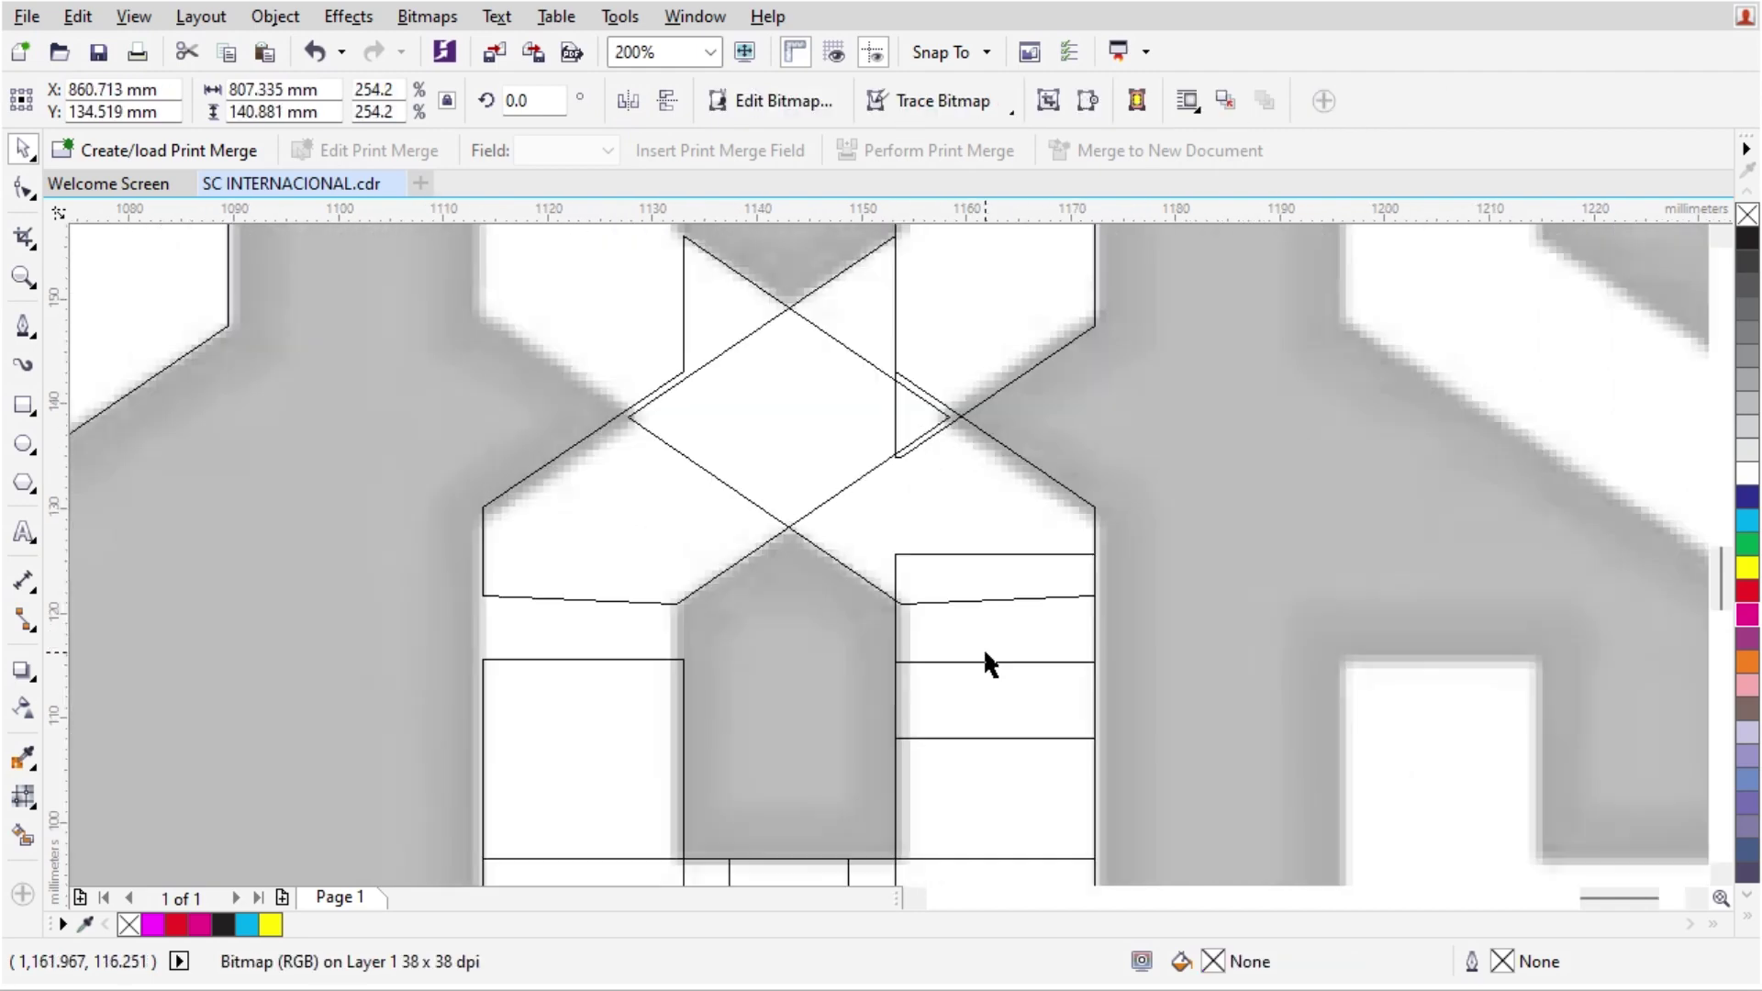
{"action": "left_click_drag", "start_coordinate": [1002, 635], "coordinate": [884, 632]}
{"action": "right_click", "coordinate": [883, 632]}
{"action": "left_click", "coordinate": [629, 547], "text": "shift"}
{"action": "key", "text": "l"}
{"action": "left_click", "coordinate": [1132, 451]}
{"action": "scroll", "coordinate": [725, 369], "scroll_direction": "down", "scroll_amount": 2}
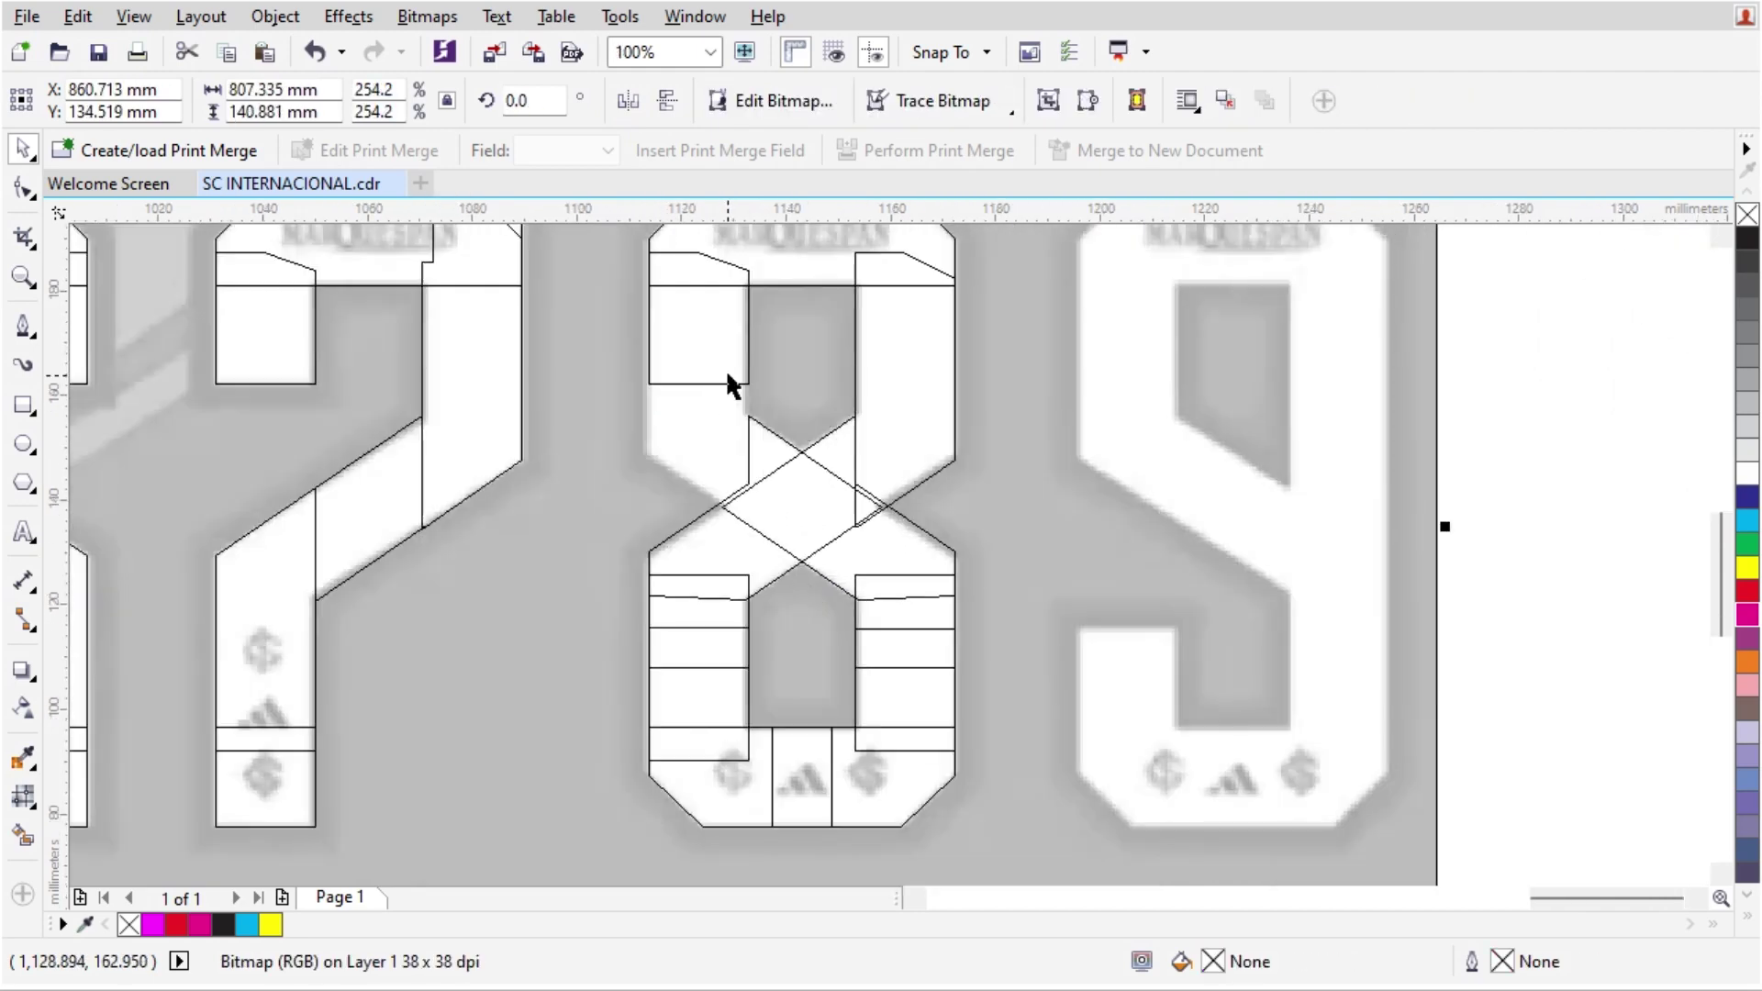
Step: Duplicate the 8's upper right stem, mirror it horizontally and align it with the left edge of the upper-left block
{"action": "scroll", "coordinate": [731, 397], "scroll_direction": "up", "scroll_amount": 2}
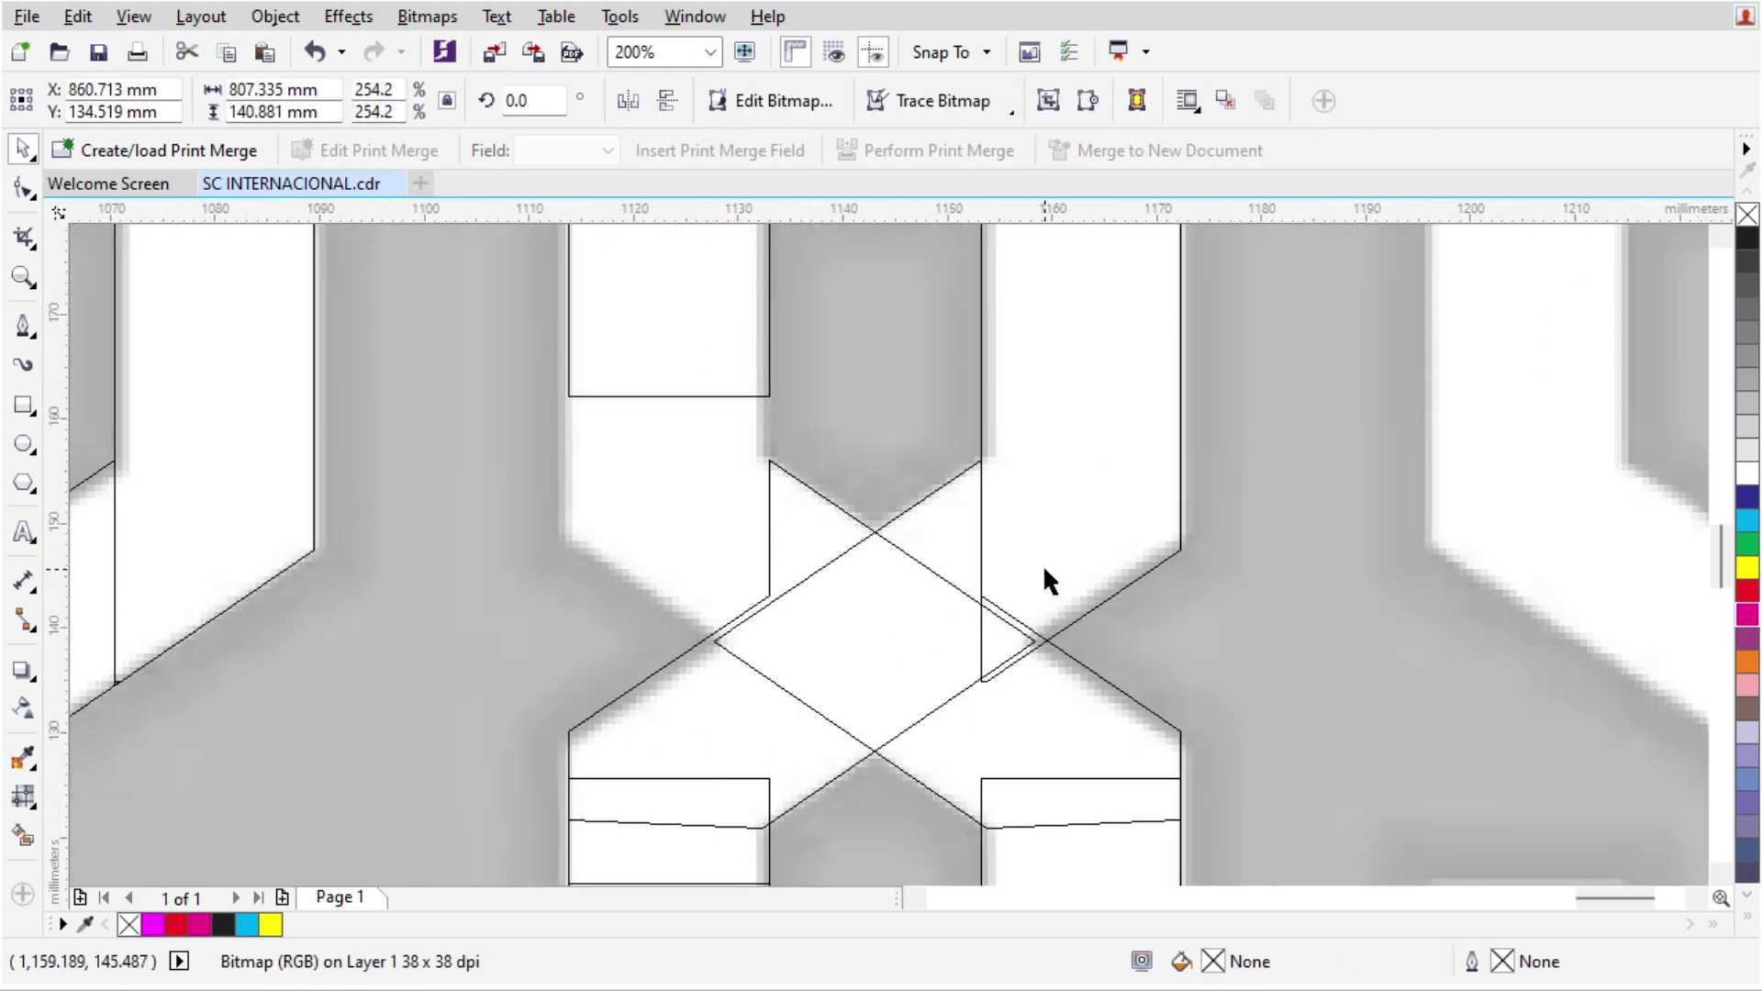
{"action": "left_click", "coordinate": [1089, 543]}
{"action": "left_click_drag", "start_coordinate": [1090, 543], "coordinate": [943, 541]}
{"action": "left_click", "coordinate": [650, 270], "text": "shift"}
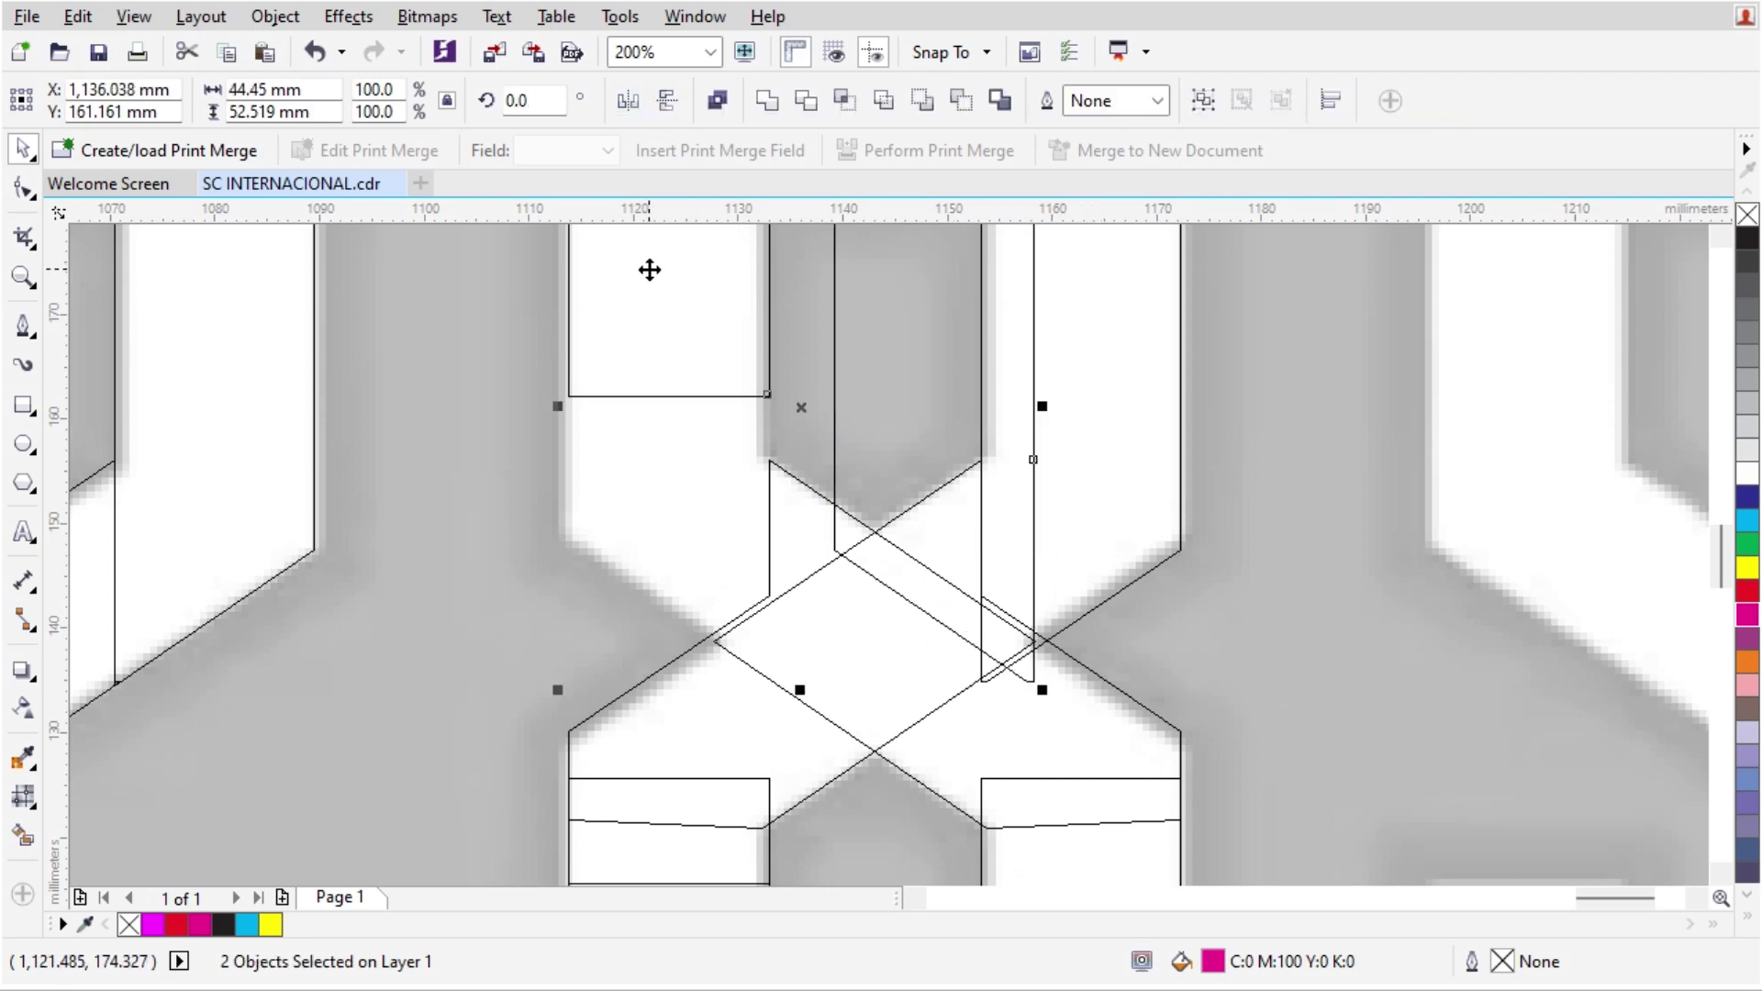
{"action": "key", "text": "l"}
{"action": "left_click", "coordinate": [1233, 423]}
Step: Move the 8's upper-left stem piece up slightly, to Y 161.855 mm, to line up with the inner point of the waist
{"action": "scroll", "coordinate": [822, 701], "scroll_direction": "up", "scroll_amount": 2}
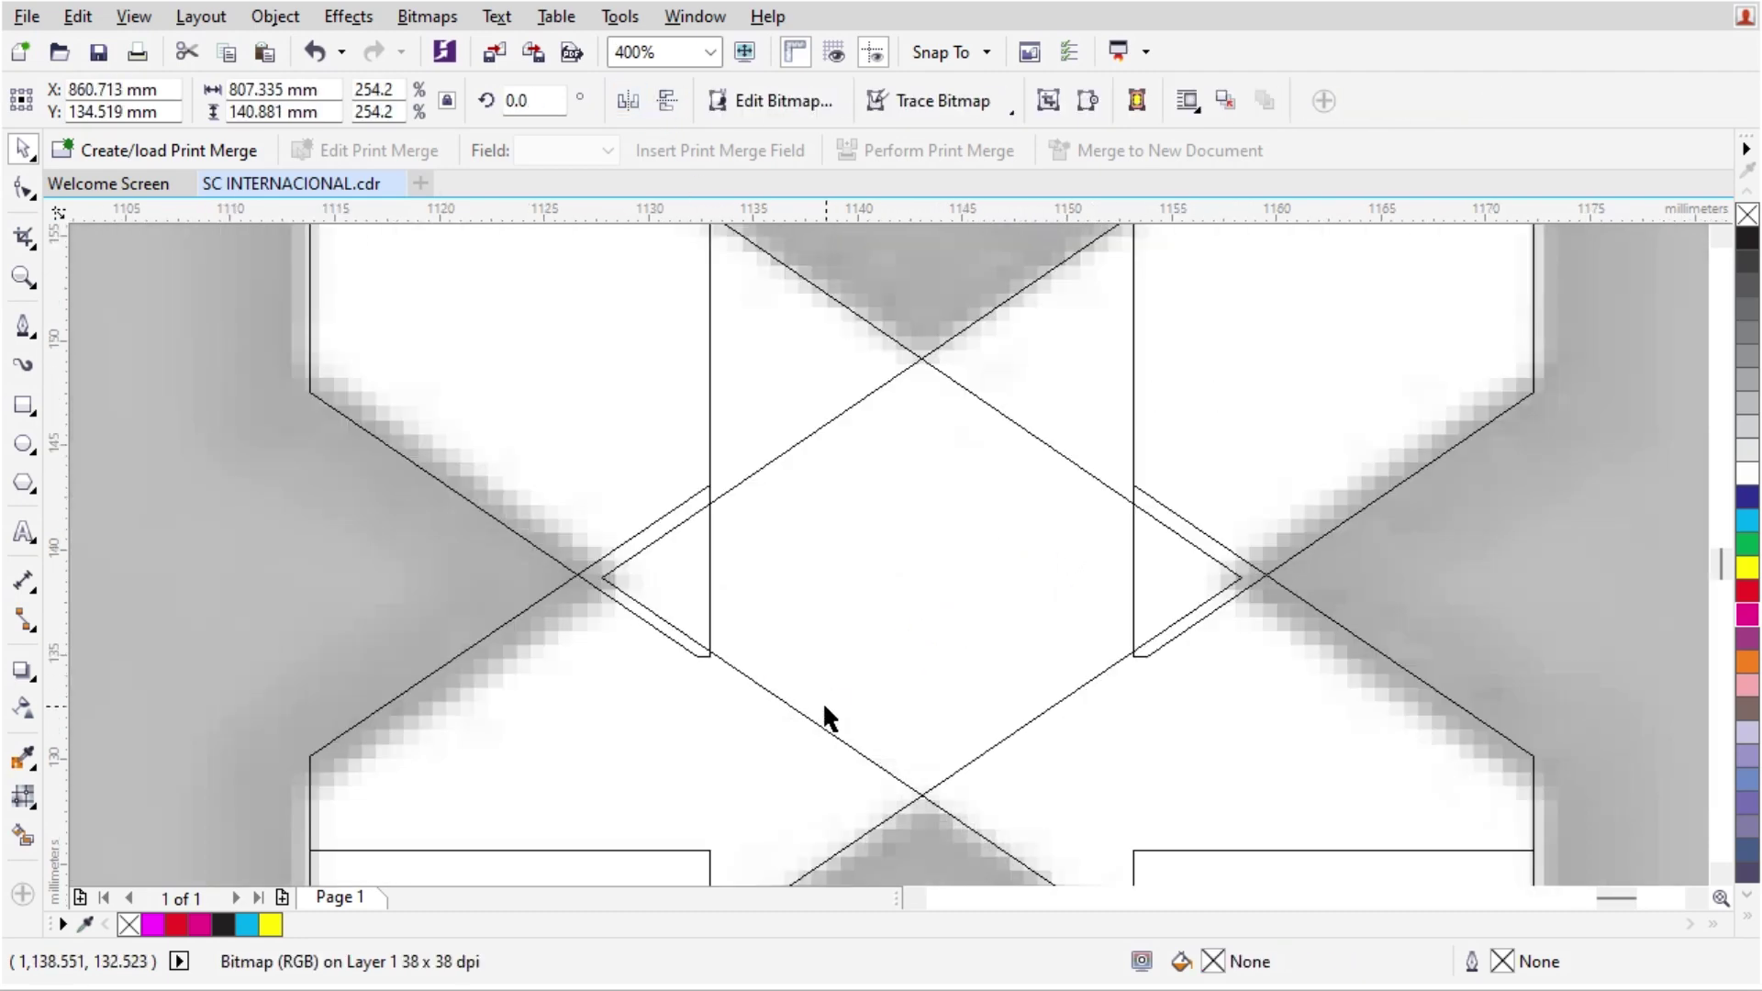
{"action": "scroll", "coordinate": [804, 550], "scroll_direction": "down", "scroll_amount": 2}
{"action": "left_click", "coordinate": [1045, 472]}
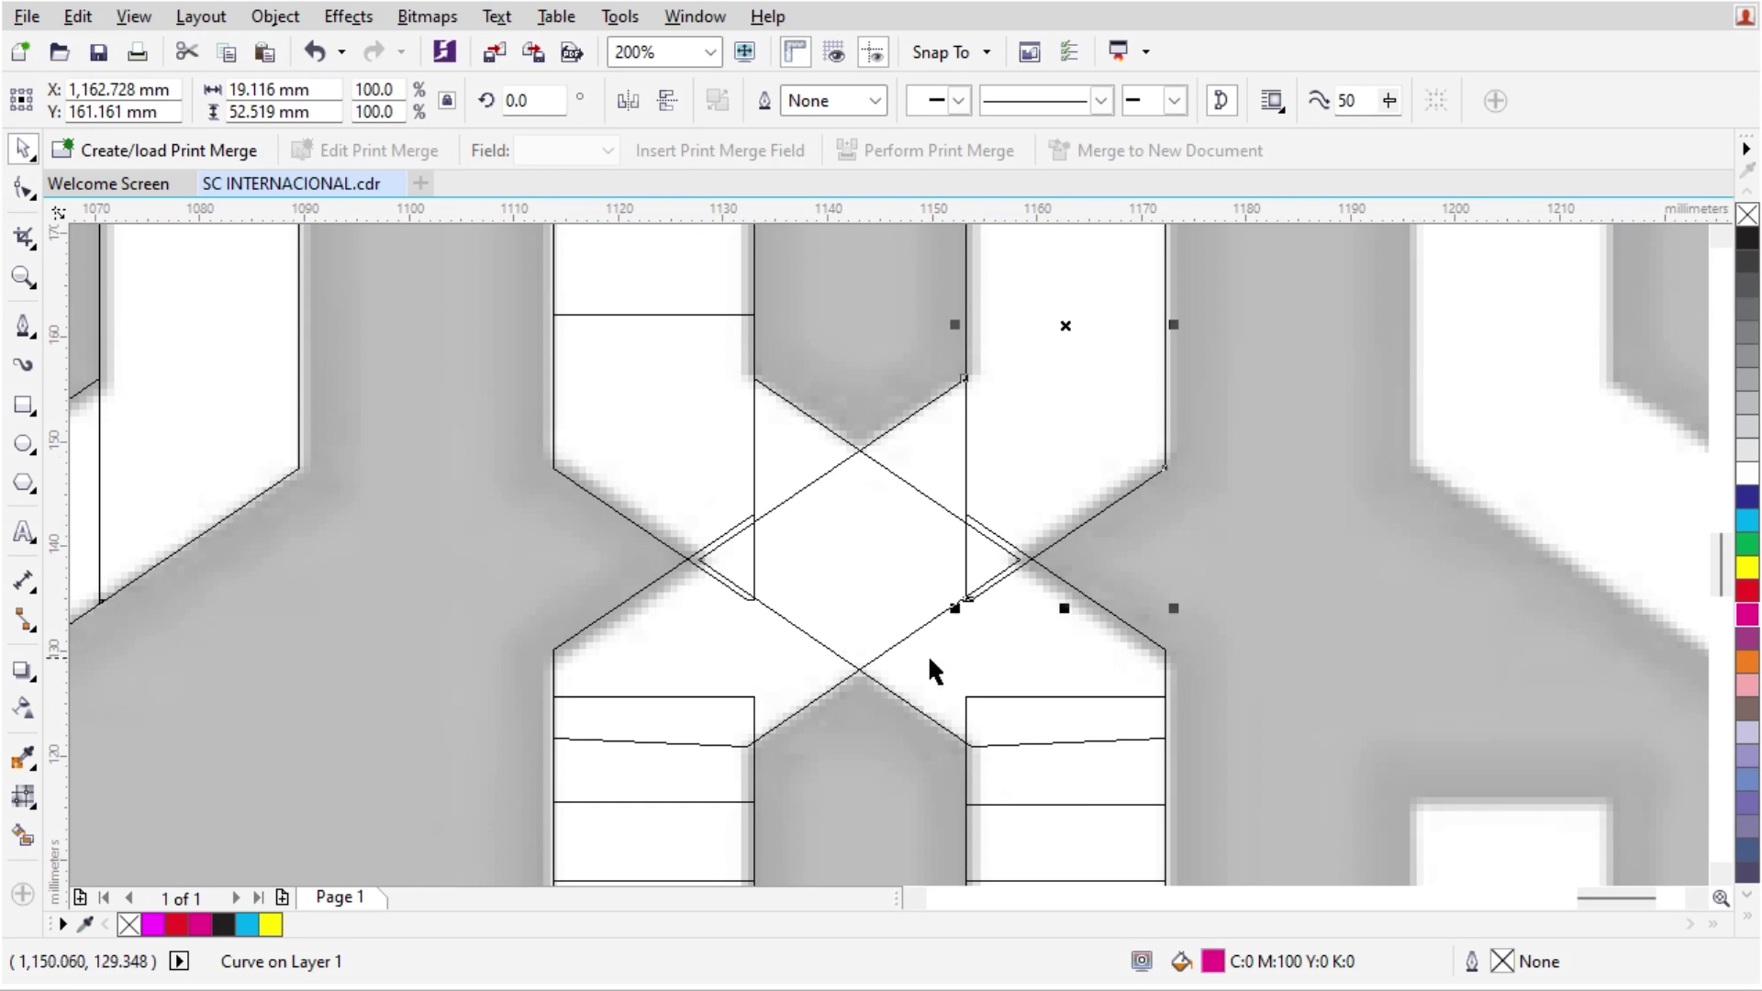
{"action": "left_click", "coordinate": [638, 541], "text": "shift"}
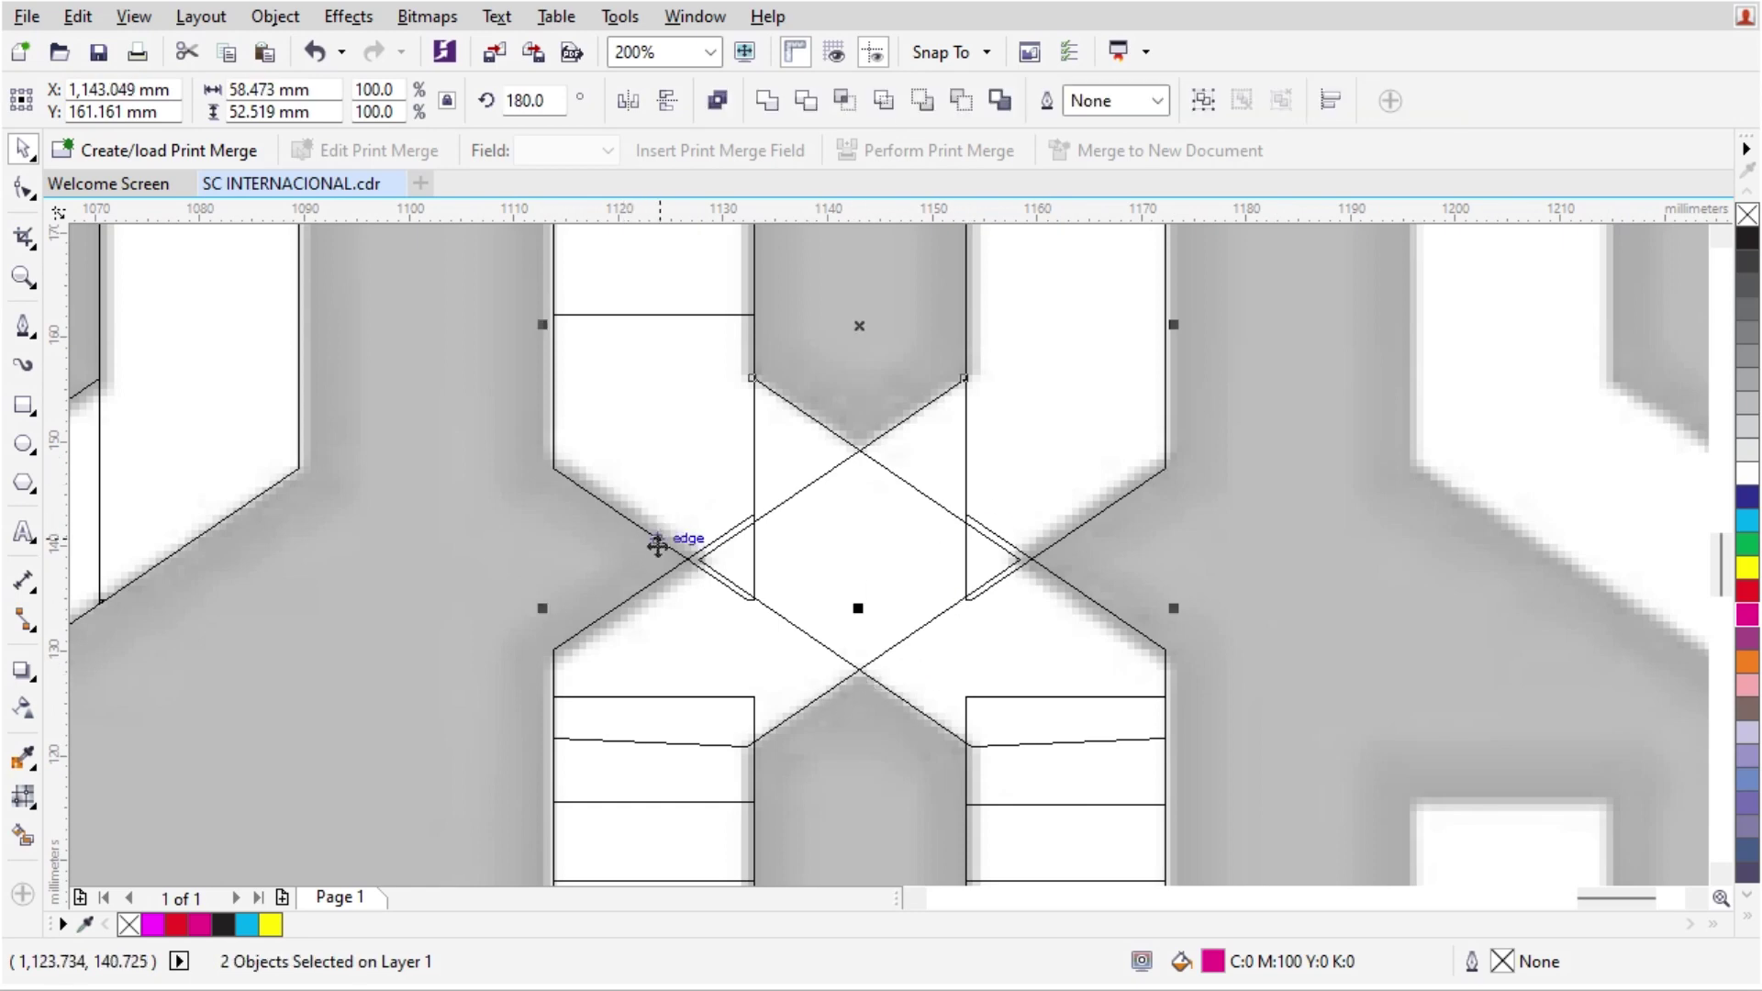
{"action": "scroll", "coordinate": [658, 544], "scroll_direction": "up", "scroll_amount": 4}
{"action": "left_click", "coordinate": [927, 634]}
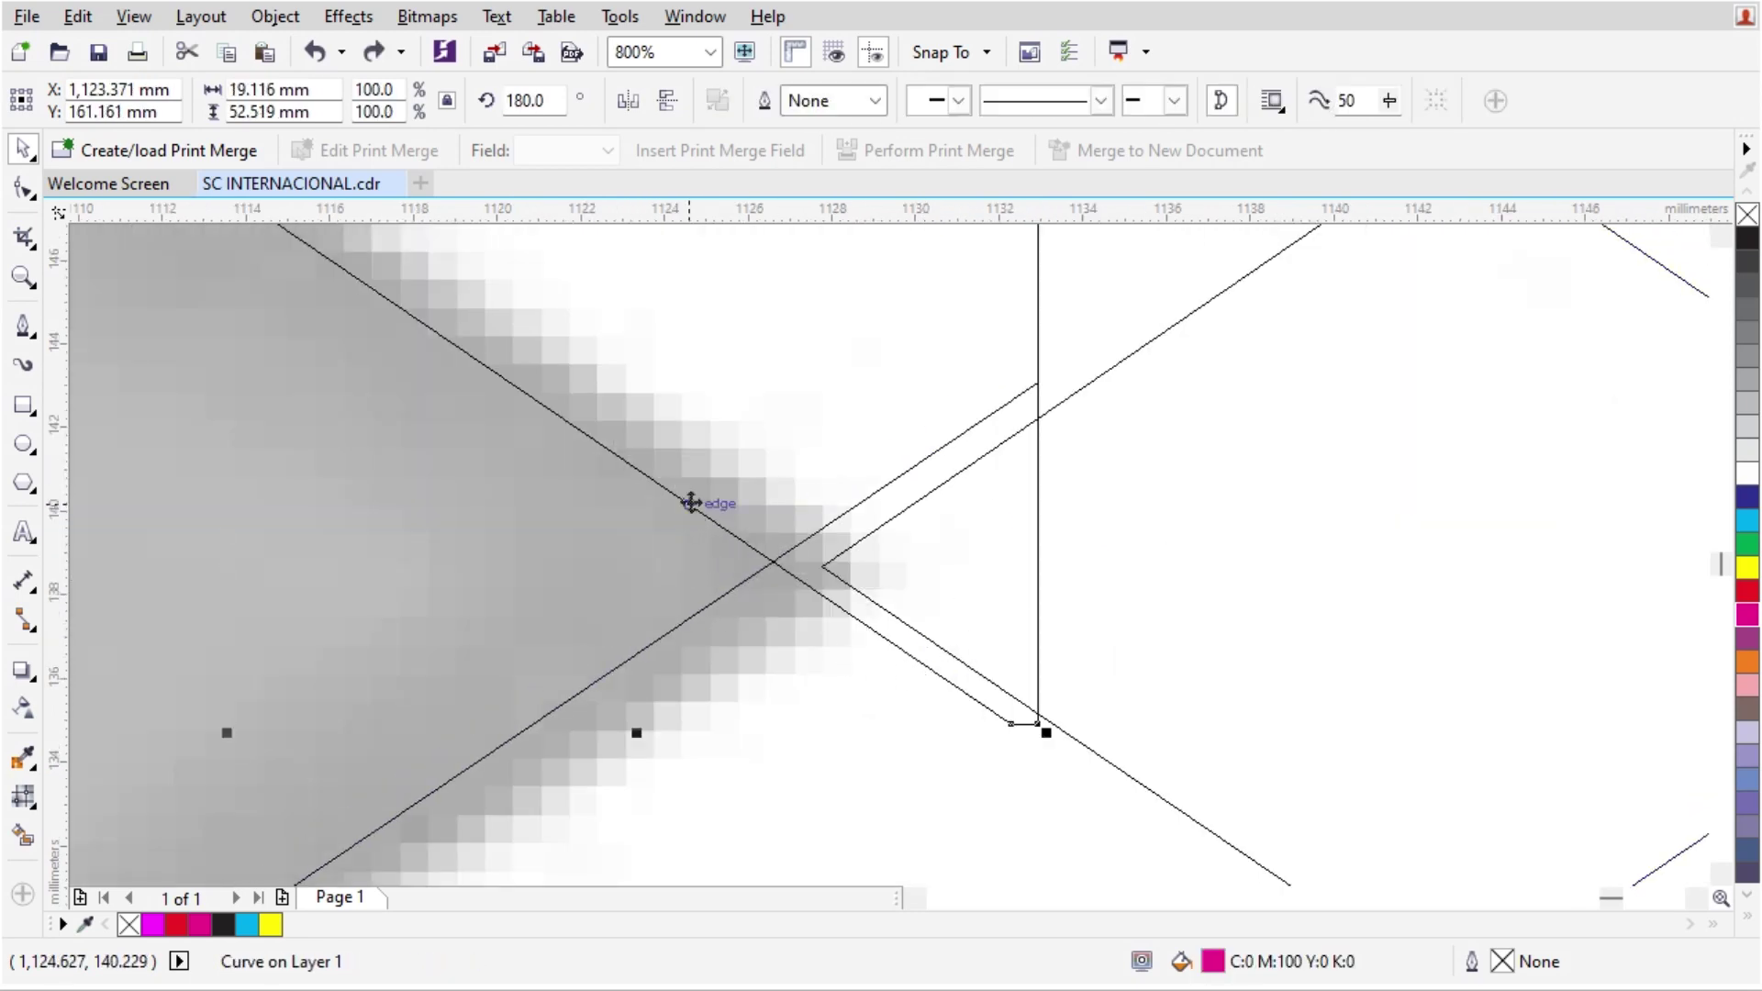
{"action": "mouse_move", "coordinate": [999, 719]}
{"action": "left_mouse_down"}
{"action": "mouse_move", "coordinate": [1004, 695]}
{"action": "mouse_move", "coordinate": [981, 707]}
{"action": "left_mouse_up"}
{"action": "scroll", "coordinate": [1005, 694], "scroll_direction": "up", "scroll_amount": 8}
{"action": "scroll", "coordinate": [981, 708], "scroll_direction": "down", "scroll_amount": 7}
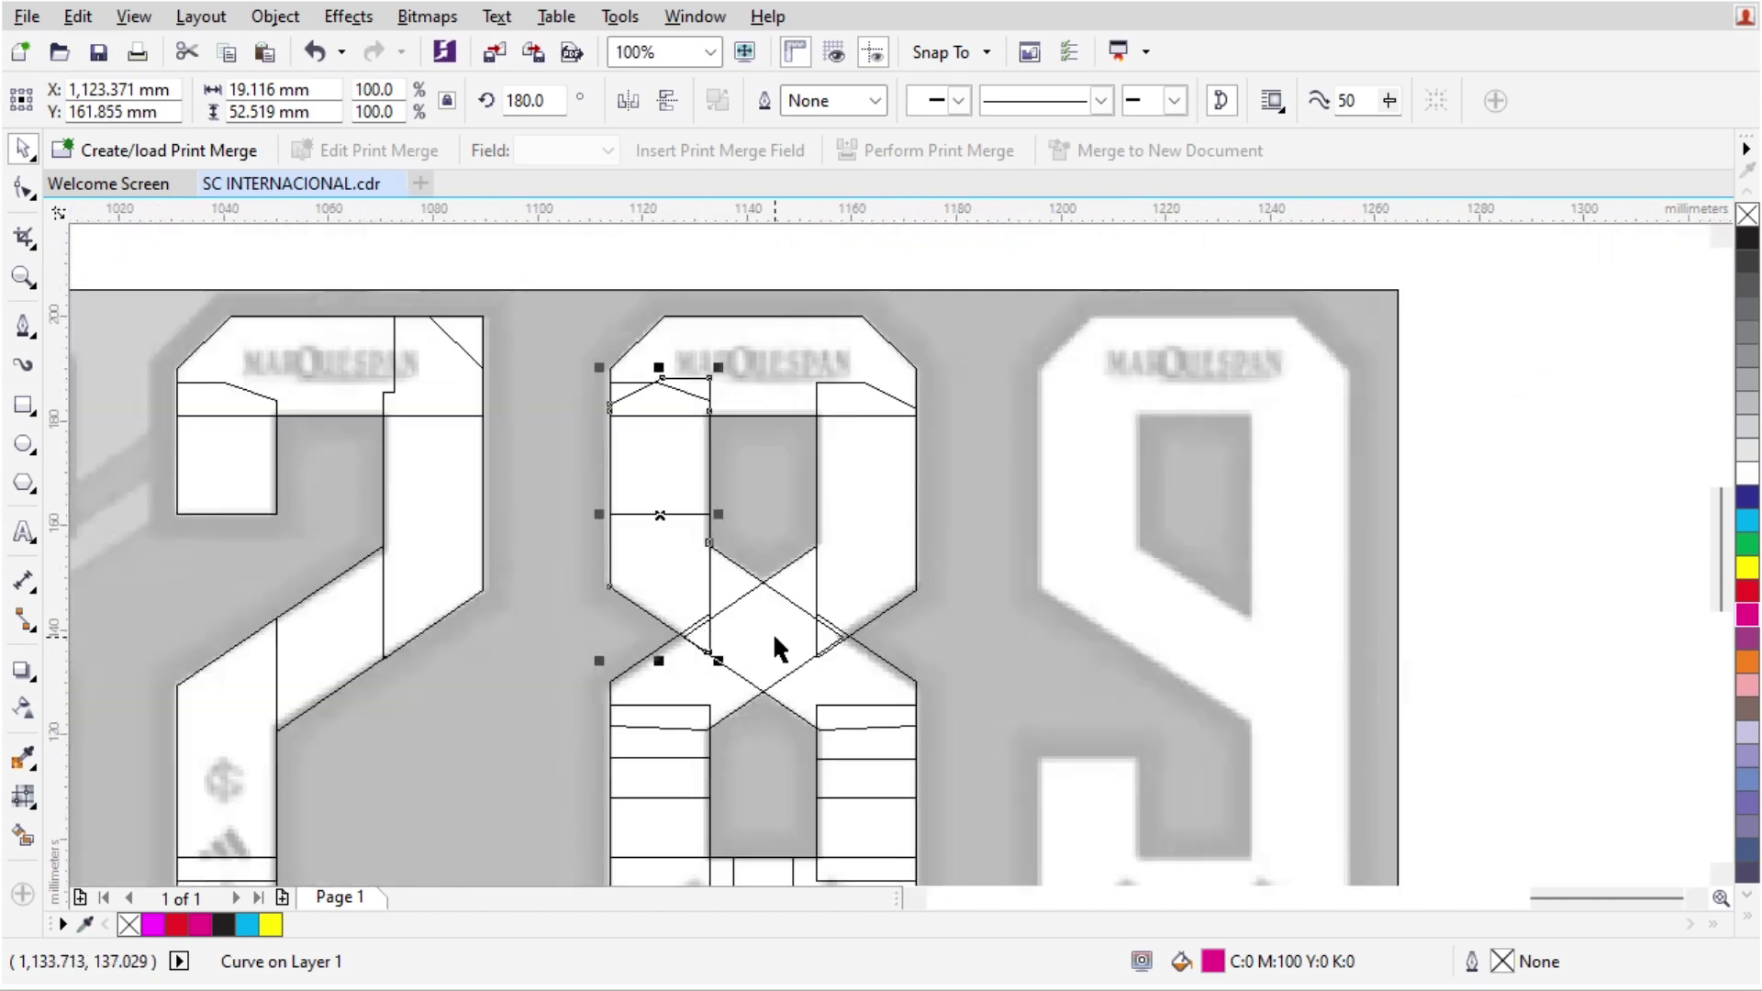
Step: Align the top of the 8's upper-right stem with the top of its upper-left stem
{"action": "left_click", "coordinate": [916, 528]}
{"action": "scroll", "coordinate": [714, 590], "scroll_direction": "up", "scroll_amount": 1}
{"action": "left_click", "coordinate": [632, 589], "text": "shift"}
{"action": "key", "text": "t"}
{"action": "left_click", "coordinate": [773, 574]}
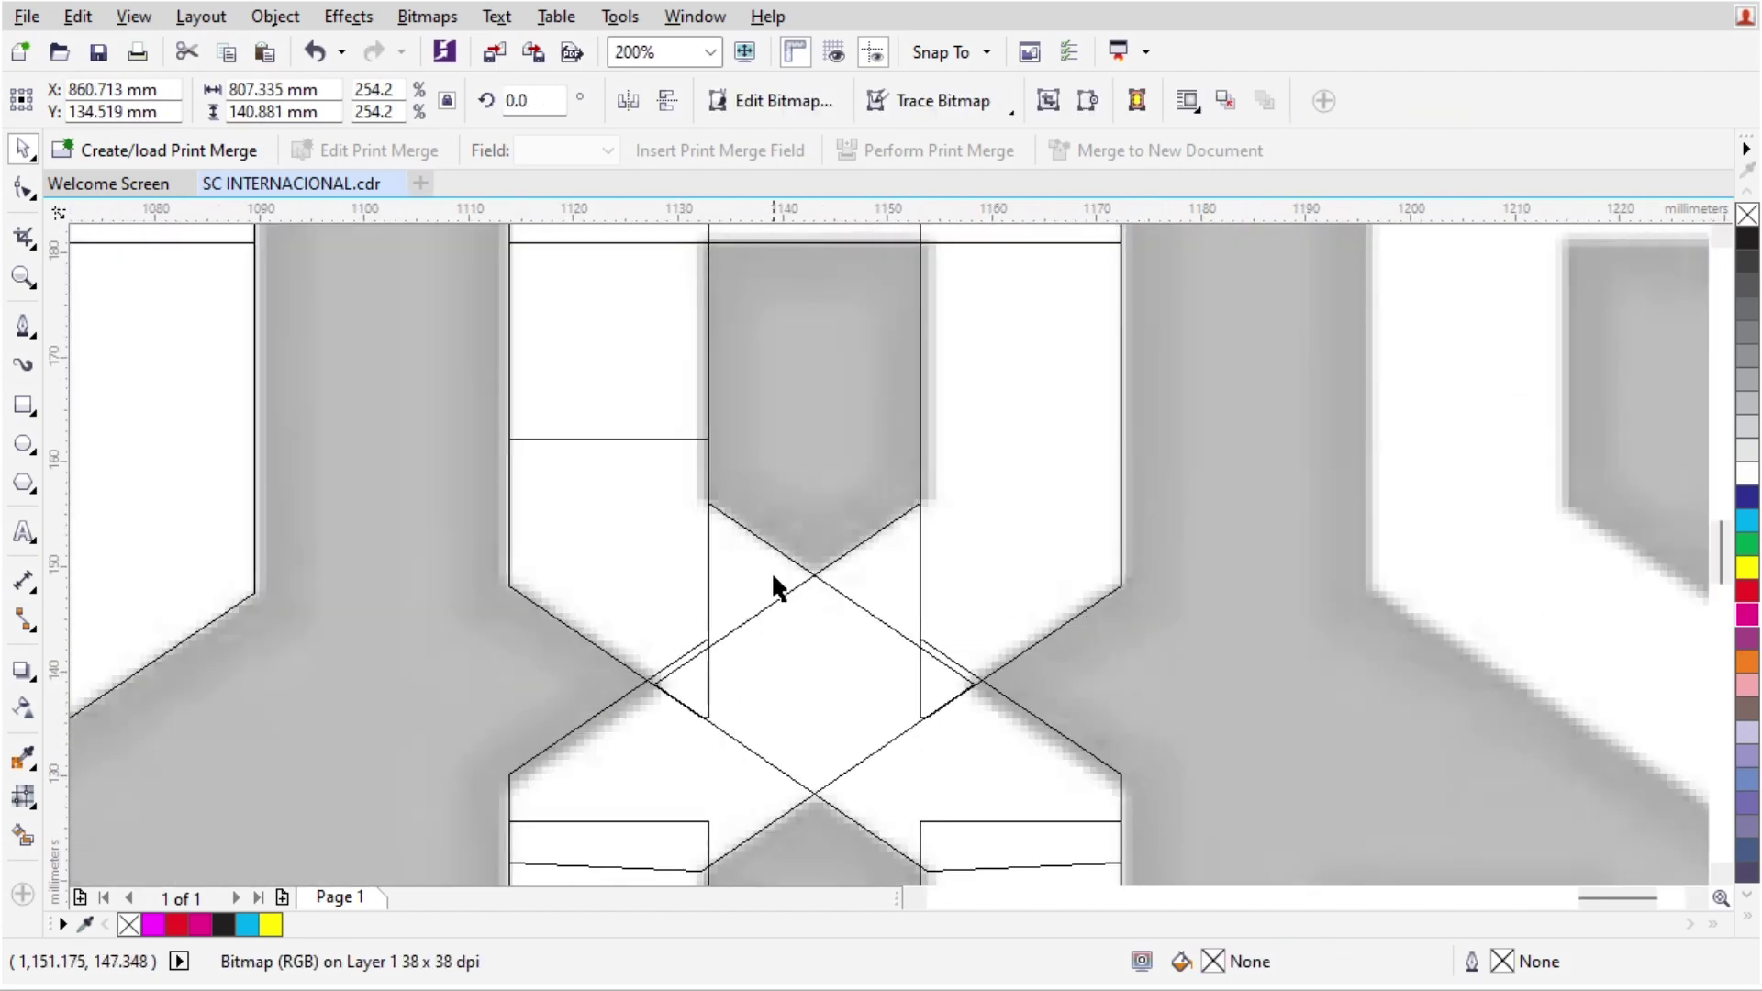
Step: Move the 8's diagonal piece node on the inner edge of the upper-right stem down onto the edge of the crossing diagonal
{"action": "scroll", "coordinate": [764, 582], "scroll_direction": "down", "scroll_amount": 2}
{"action": "scroll", "coordinate": [689, 615], "scroll_direction": "up", "scroll_amount": 1}
{"action": "scroll", "coordinate": [835, 640], "scroll_direction": "up", "scroll_amount": 1}
{"action": "left_click", "coordinate": [1030, 608]}
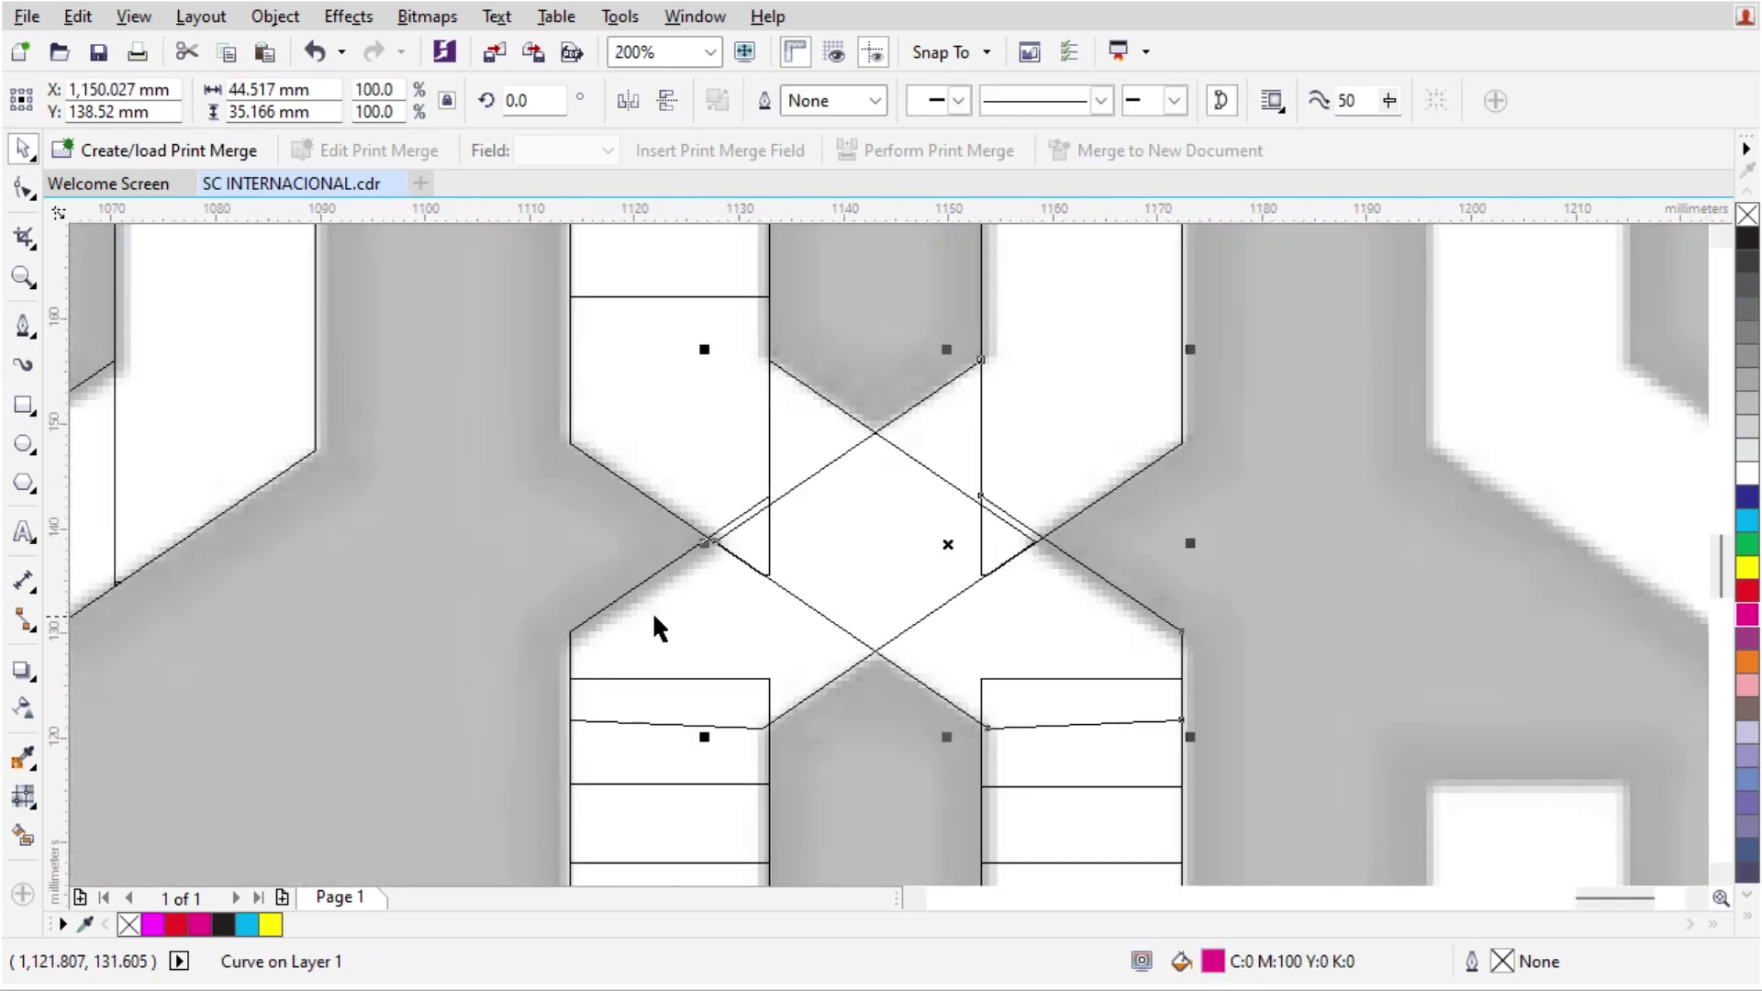
{"action": "key", "text": "ctrl+z"}
{"action": "key", "text": "ctrl+z"}
{"action": "scroll", "coordinate": [750, 542], "scroll_direction": "up", "scroll_amount": 1}
{"action": "left_click", "coordinate": [23, 187]}
{"action": "left_click_drag", "start_coordinate": [861, 397], "coordinate": [743, 578]}
{"action": "scroll", "coordinate": [807, 431], "scroll_direction": "up", "scroll_amount": 4}
{"action": "scroll", "coordinate": [709, 509], "scroll_direction": "down", "scroll_amount": 4}
{"action": "scroll", "coordinate": [1327, 654], "scroll_direction": "down", "scroll_amount": 2}
{"action": "scroll", "coordinate": [1032, 528], "scroll_direction": "up", "scroll_amount": 4}
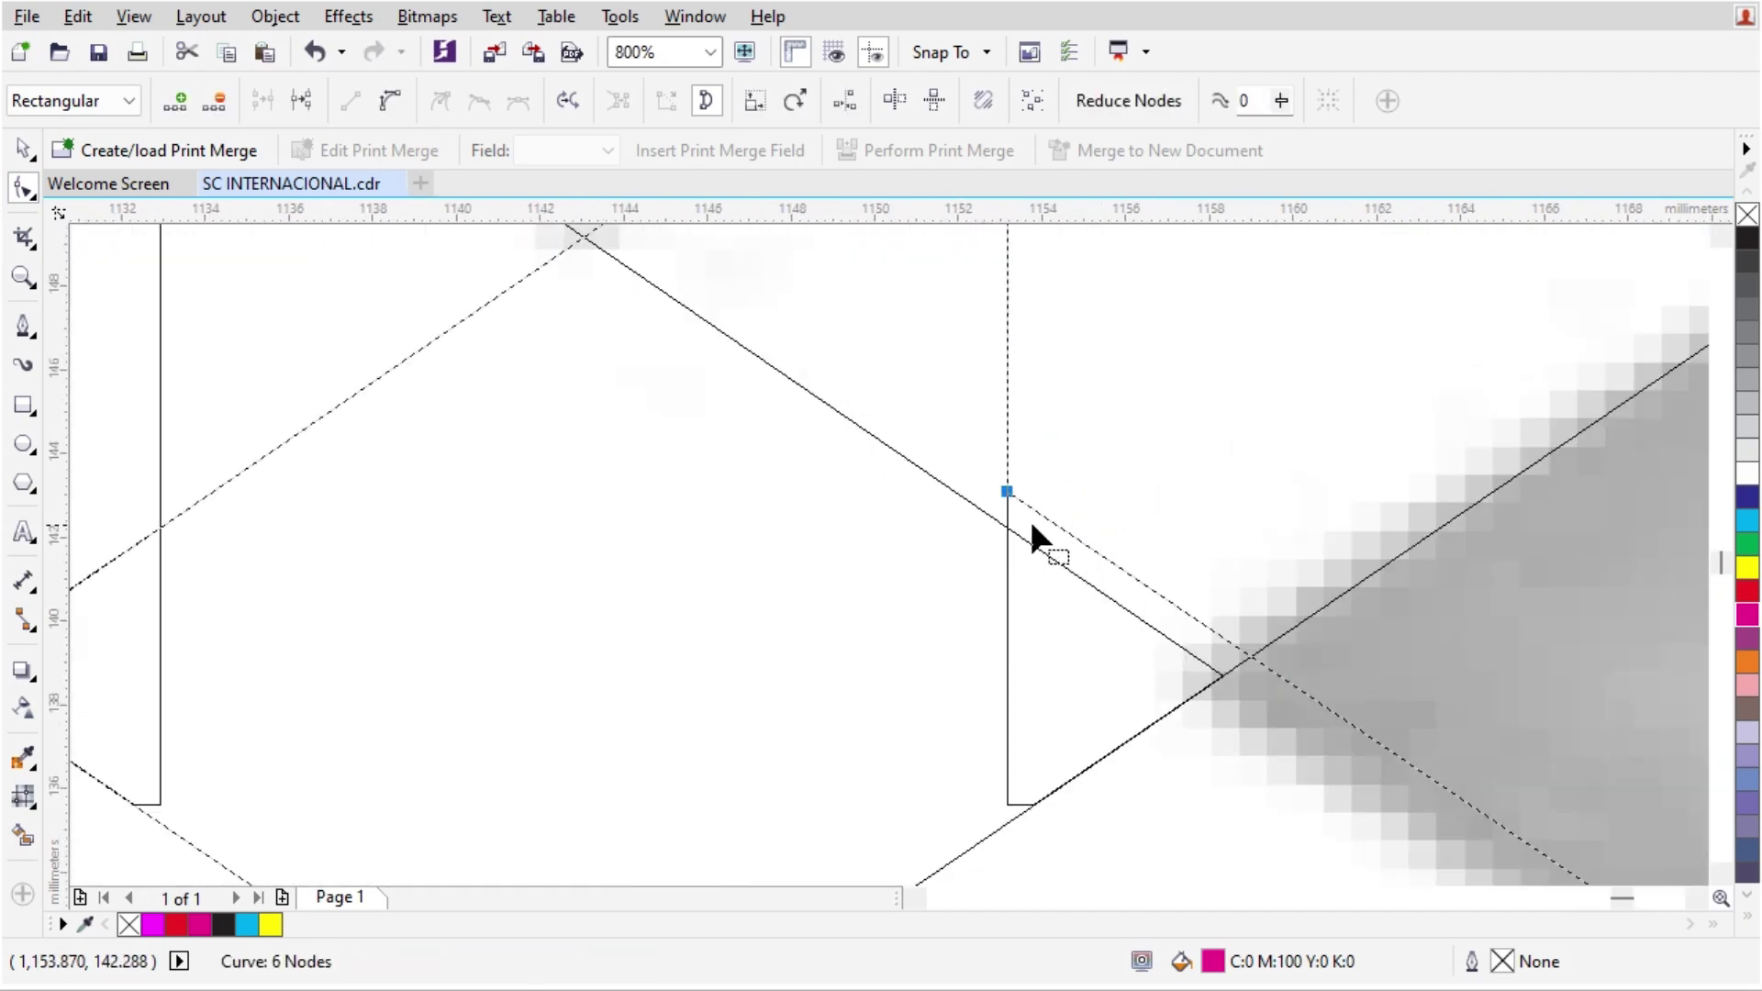
{"action": "left_click_drag", "start_coordinate": [1010, 490], "coordinate": [1010, 532]}
{"action": "key", "text": "space"}
{"action": "scroll", "coordinate": [1009, 533], "scroll_direction": "down", "scroll_amount": 4}
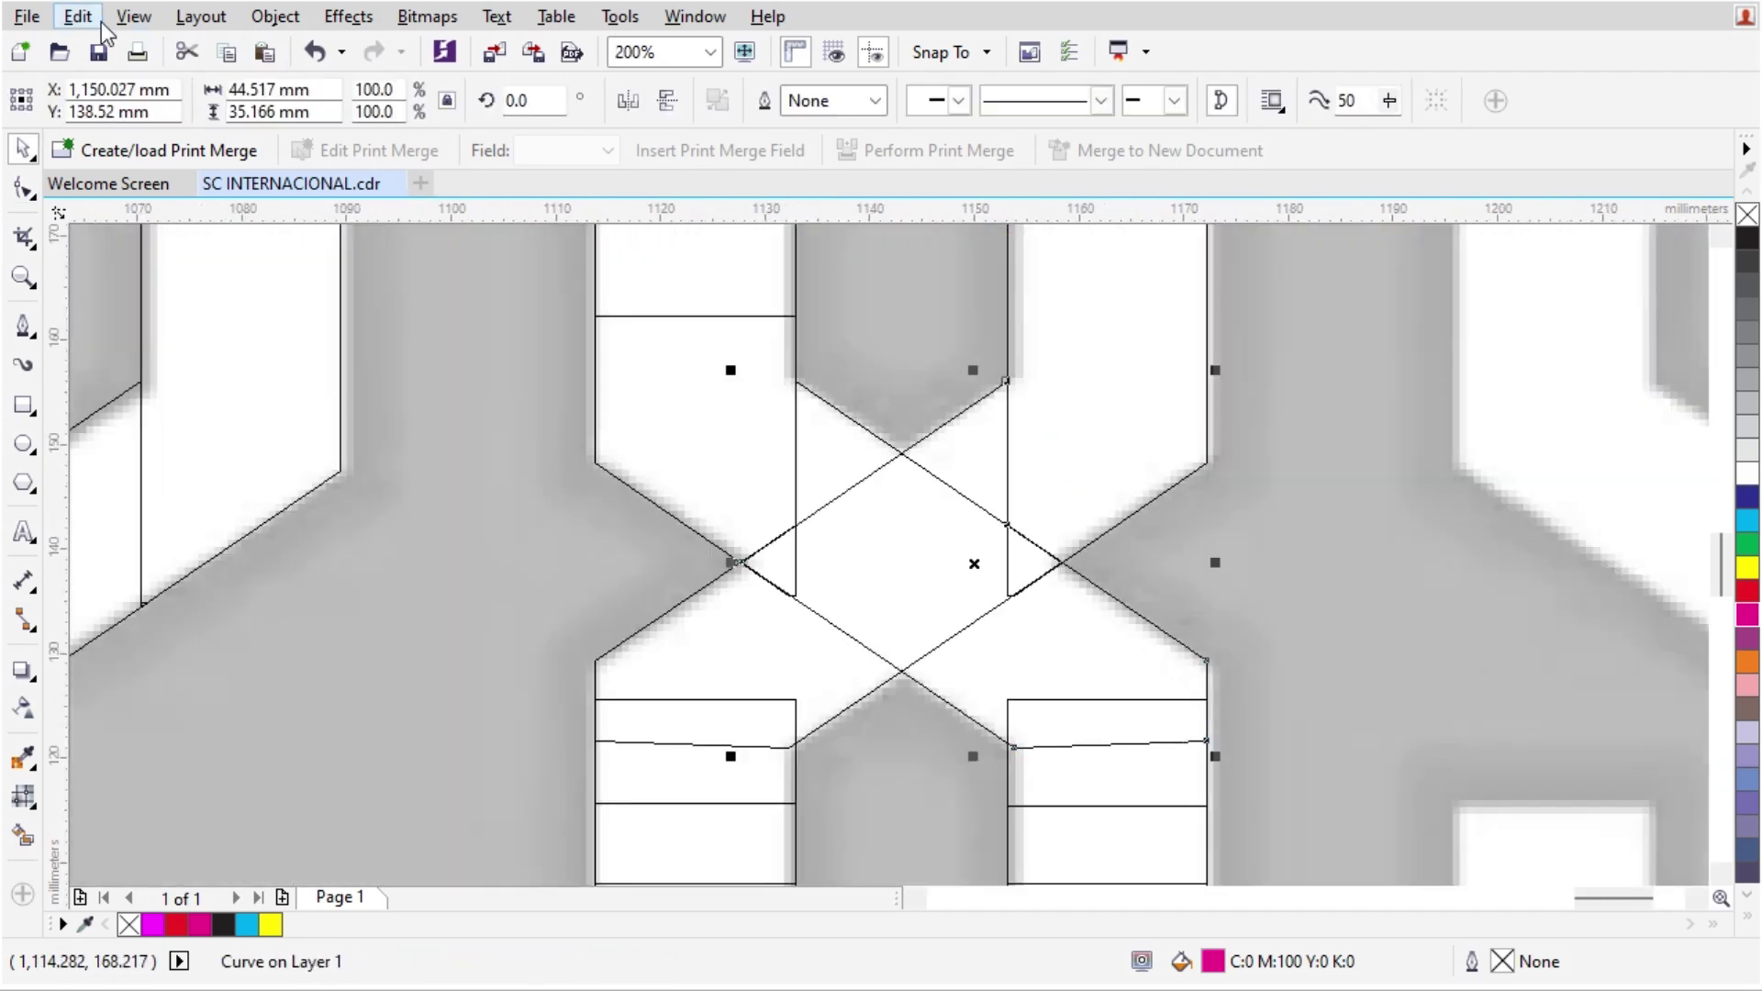
Step: Duplicate the pieces of the 6 onto the reference 9 and mirror the copy both horizontally and vertically
{"action": "left_click", "coordinate": [133, 16]}
{"action": "left_click", "coordinate": [228, 190]}
{"action": "scroll", "coordinate": [998, 428], "scroll_direction": "down", "scroll_amount": 3}
{"action": "scroll", "coordinate": [912, 400], "scroll_direction": "up", "scroll_amount": 1}
{"action": "key", "text": "Escape"}
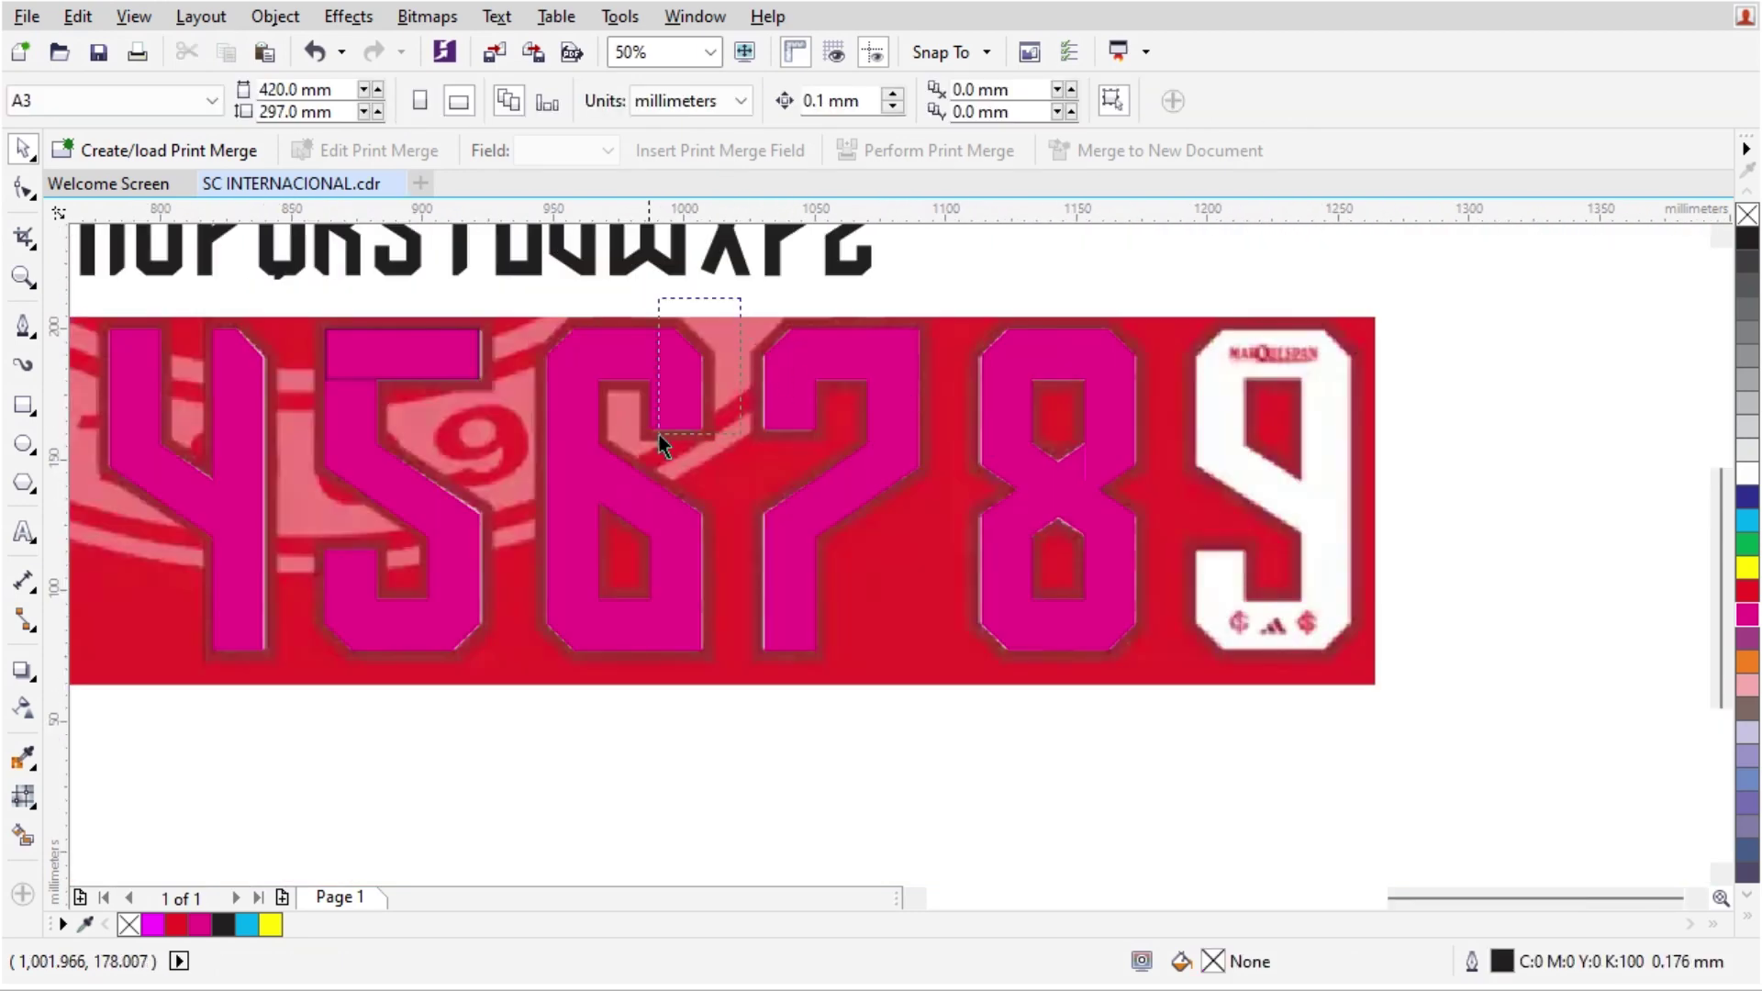
{"action": "left_click_drag", "start_coordinate": [513, 699], "coordinate": [513, 699]}
{"action": "left_click_drag", "start_coordinate": [559, 519], "coordinate": [1208, 520]}
{"action": "right_click", "coordinate": [1209, 520]}
{"action": "left_click", "coordinate": [637, 106]}
{"action": "left_click", "coordinate": [669, 105]}
{"action": "left_click", "coordinate": [1445, 399]}
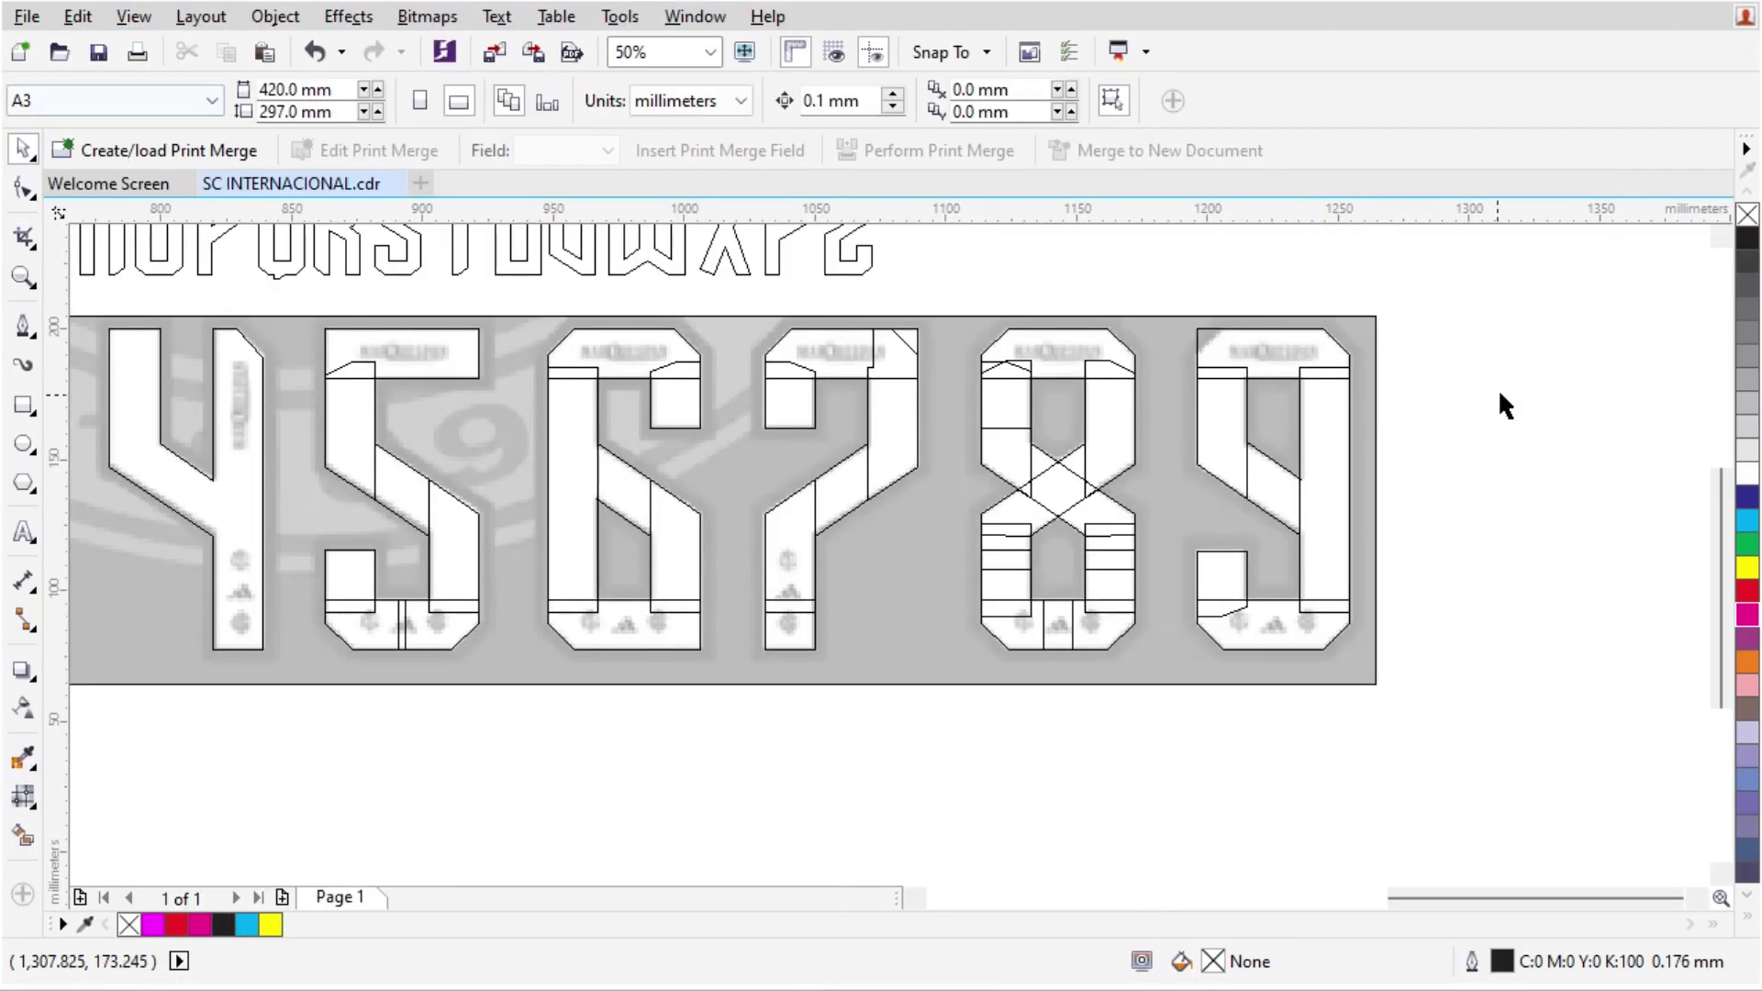
Step: Cut off the square-cornered left part of the 9's top block with a rectangle and delete the leftover
{"action": "scroll", "coordinate": [995, 275], "scroll_direction": "up", "scroll_amount": 4}
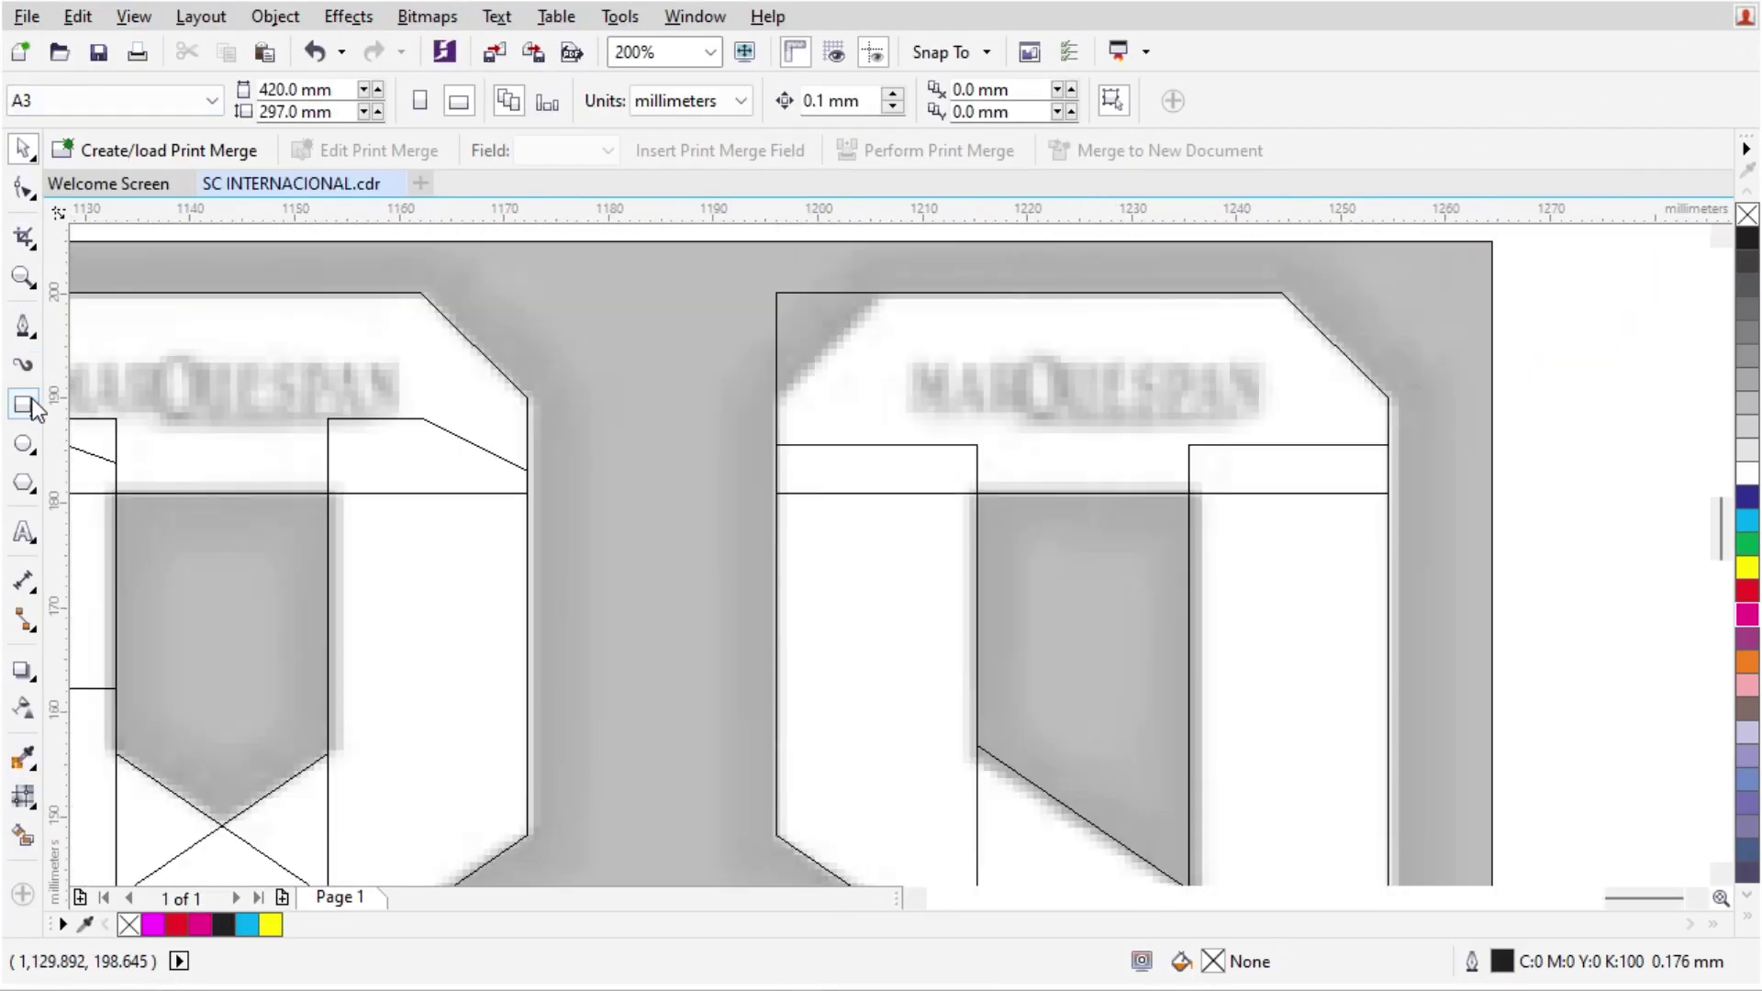
{"action": "left_click", "coordinate": [24, 404]}
{"action": "left_click_drag", "start_coordinate": [740, 260], "coordinate": [1057, 543]}
{"action": "key", "text": "space"}
{"action": "left_click", "coordinate": [963, 292], "text": "shift"}
{"action": "left_click", "coordinate": [895, 100]}
{"action": "key", "text": "Delete"}
Step: Duplicate the 9's remaining top block, mirror it horizontally and align it with the left edge of the 9's left stem
{"action": "left_click_drag", "start_coordinate": [1165, 337], "coordinate": [962, 347]}
{"action": "right_click", "coordinate": [962, 347]}
{"action": "left_click", "coordinate": [629, 103]}
{"action": "left_click", "coordinate": [884, 569], "text": "shift"}
{"action": "key", "text": "l"}
{"action": "left_click", "coordinate": [1094, 552]}
{"action": "scroll", "coordinate": [1112, 487], "scroll_direction": "down", "scroll_amount": 1}
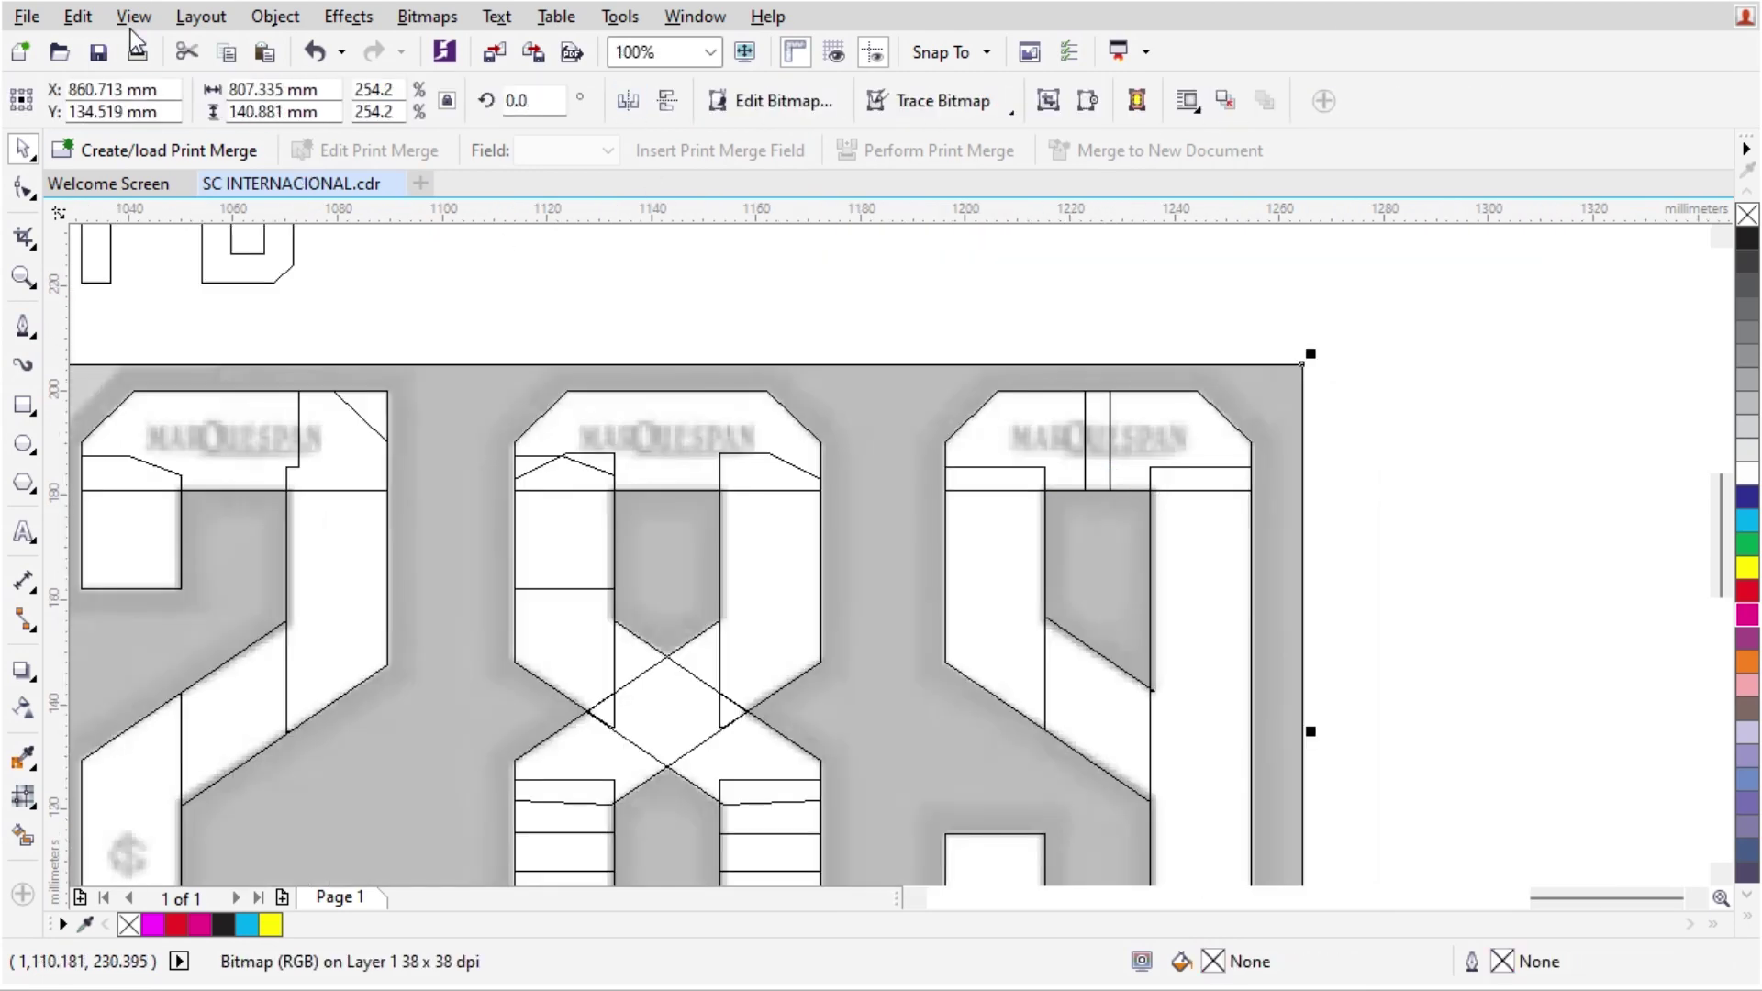
Step: Move all the traced digit shapes from 0 to 9 off the reference image into the empty area below it
{"action": "left_click", "coordinate": [133, 15]}
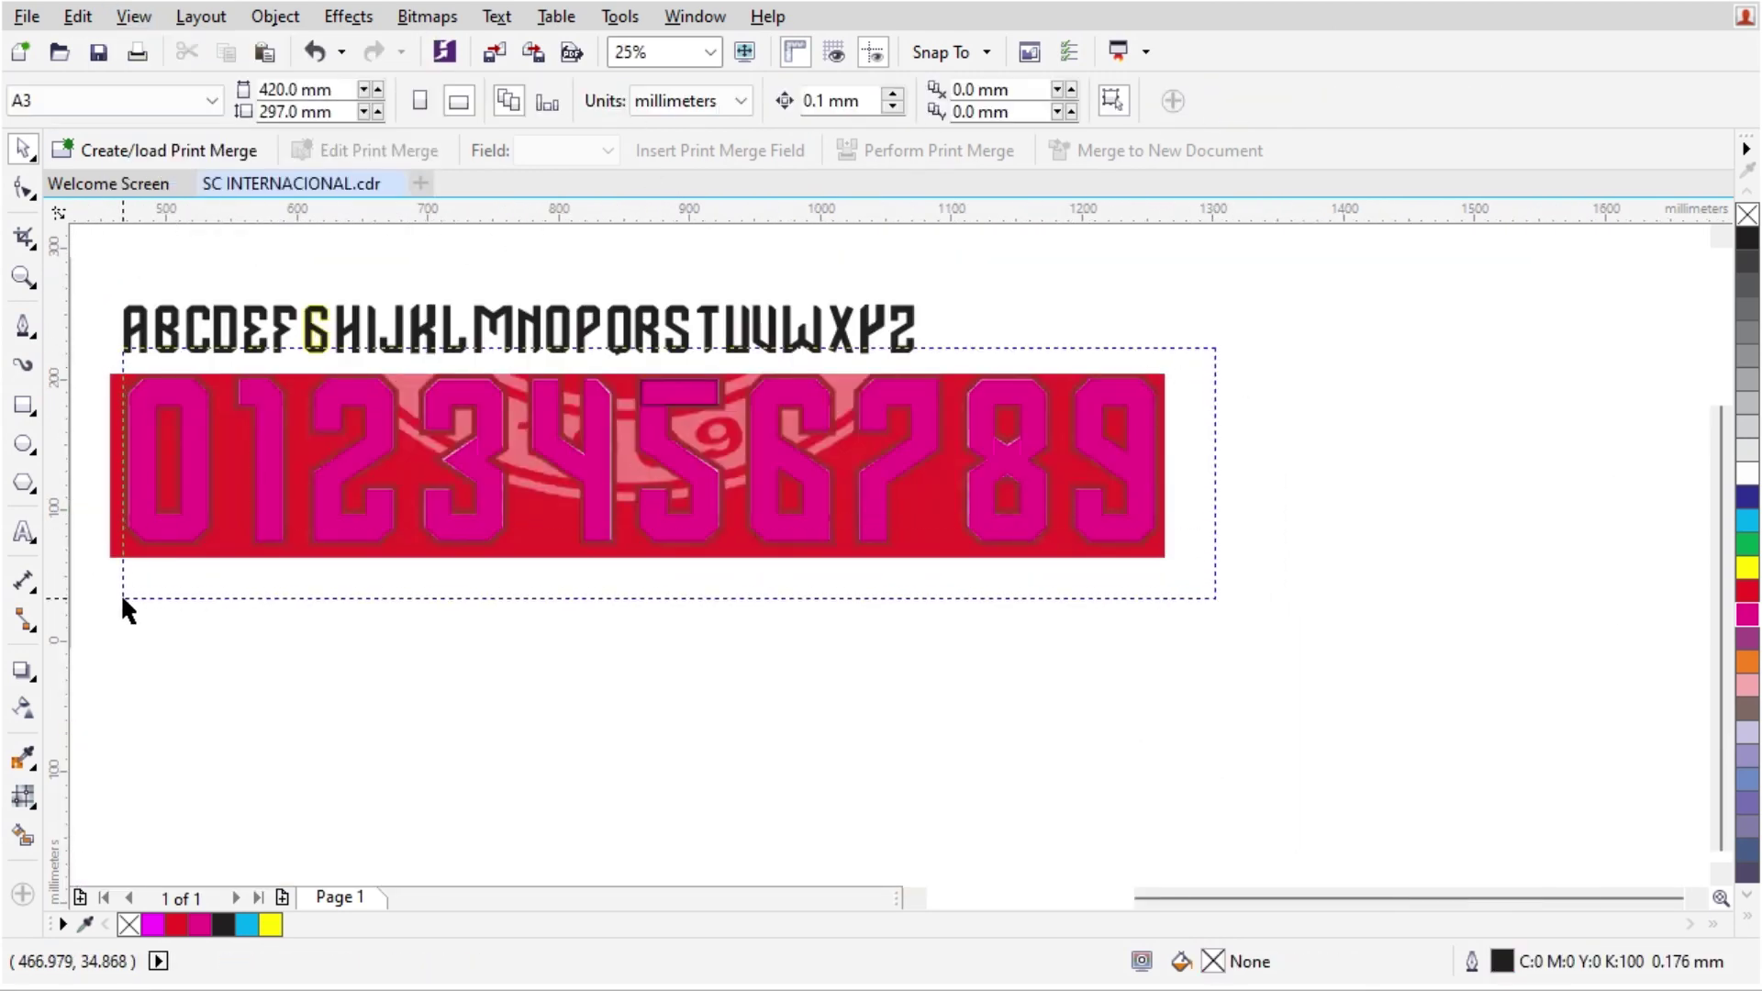
{"action": "left_click_drag", "start_coordinate": [123, 598], "coordinate": [123, 599]}
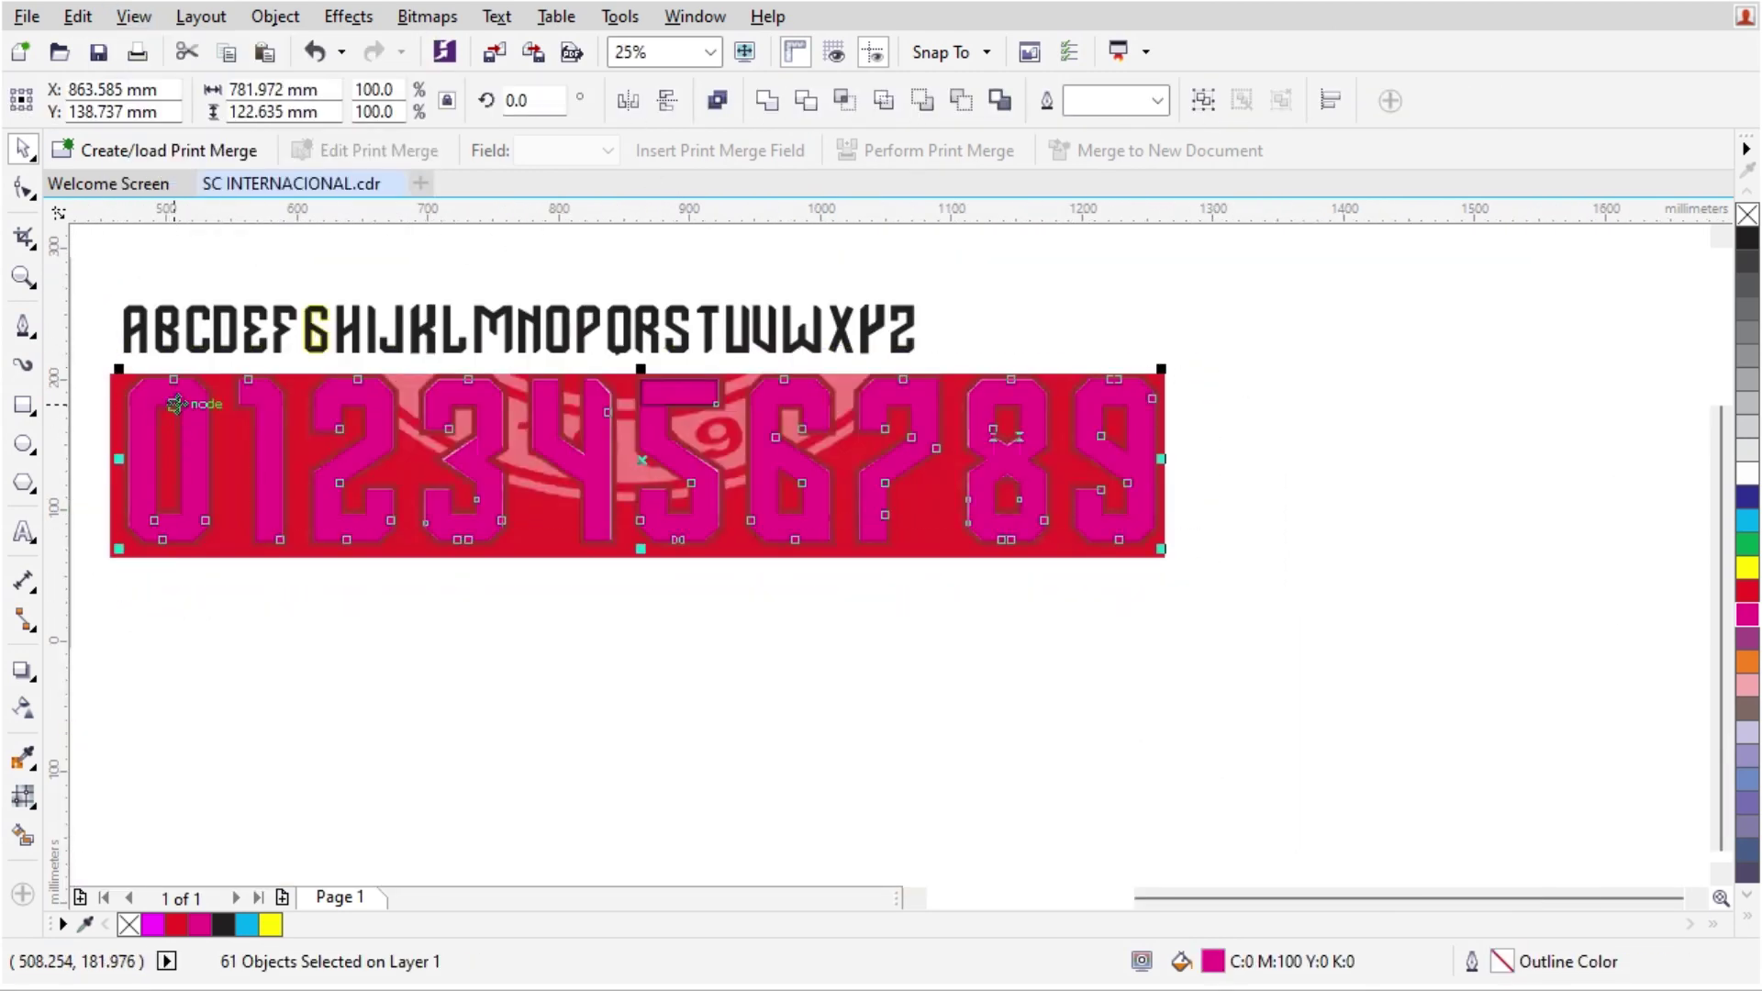
{"action": "left_click_drag", "start_coordinate": [176, 398], "coordinate": [181, 615]}
{"action": "left_click_drag", "start_coordinate": [411, 678], "coordinate": [692, 597]}
{"action": "left_click", "coordinate": [691, 594]}
{"action": "scroll", "coordinate": [477, 579], "scroll_direction": "up", "scroll_amount": 2}
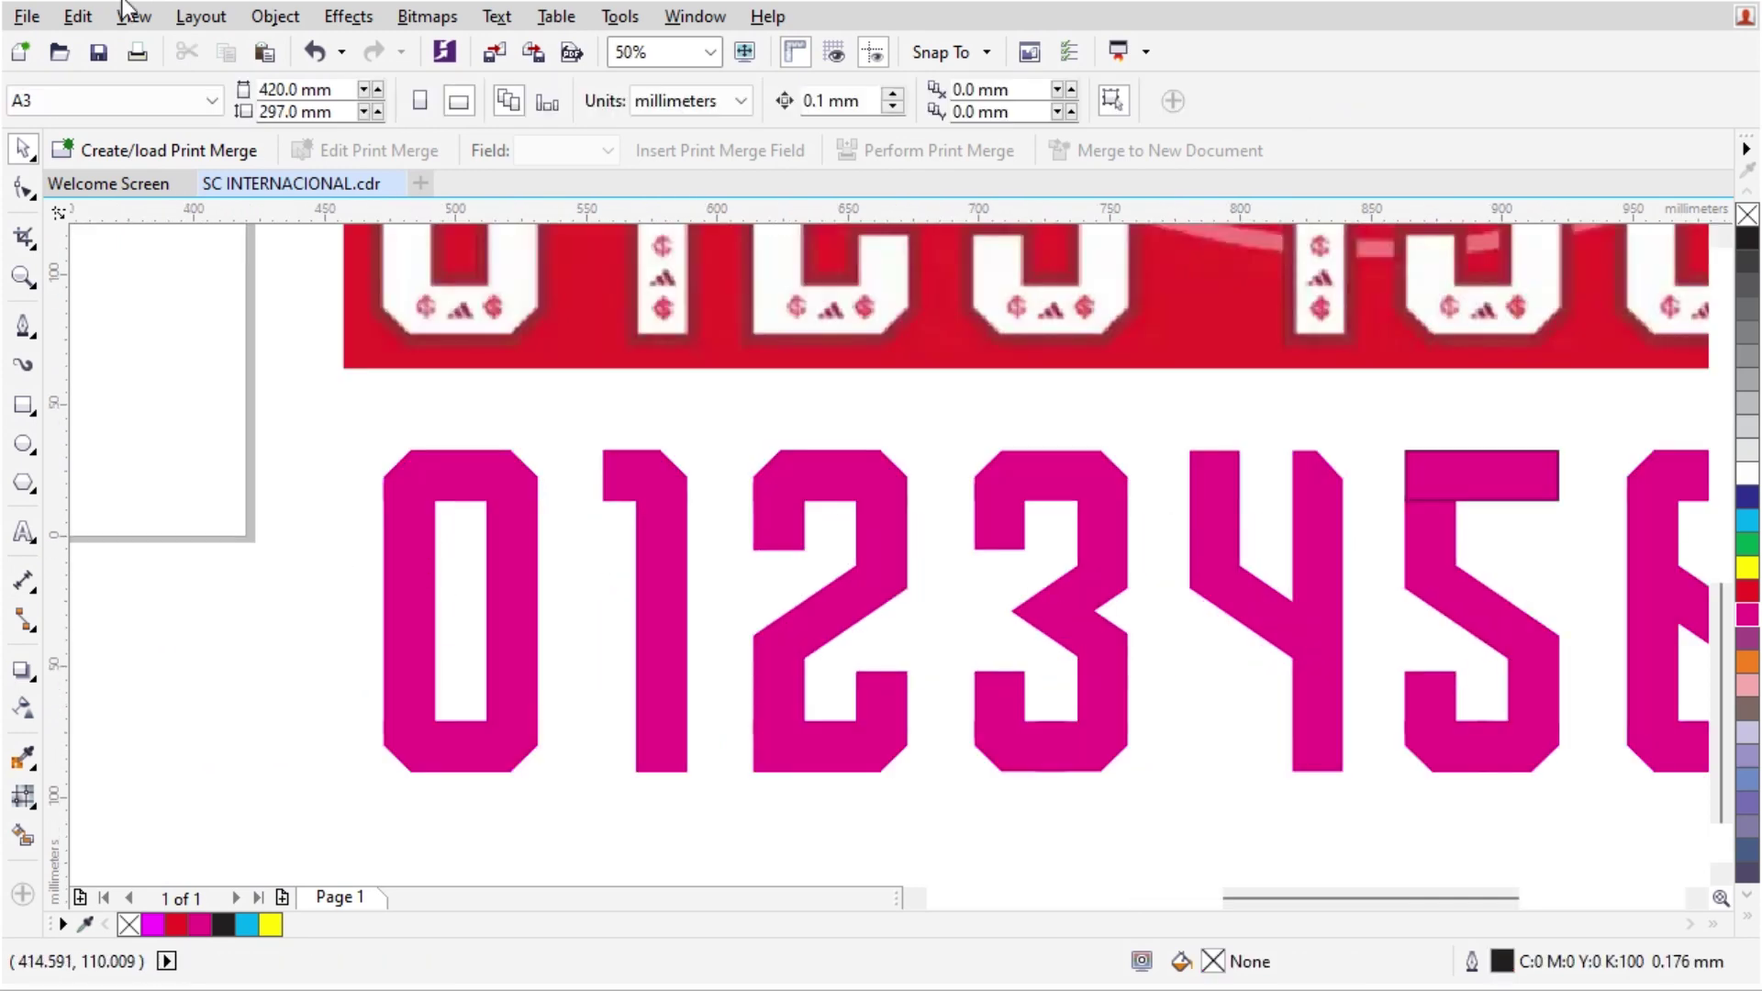
Step: Display the drawing as outlines only and weld the pieces of digits 0, 1 and 2 into one curve each
{"action": "left_click", "coordinate": [133, 16]}
{"action": "left_click", "coordinate": [220, 75]}
{"action": "left_click_drag", "start_coordinate": [565, 790], "coordinate": [367, 431]}
{"action": "left_click", "coordinate": [767, 100]}
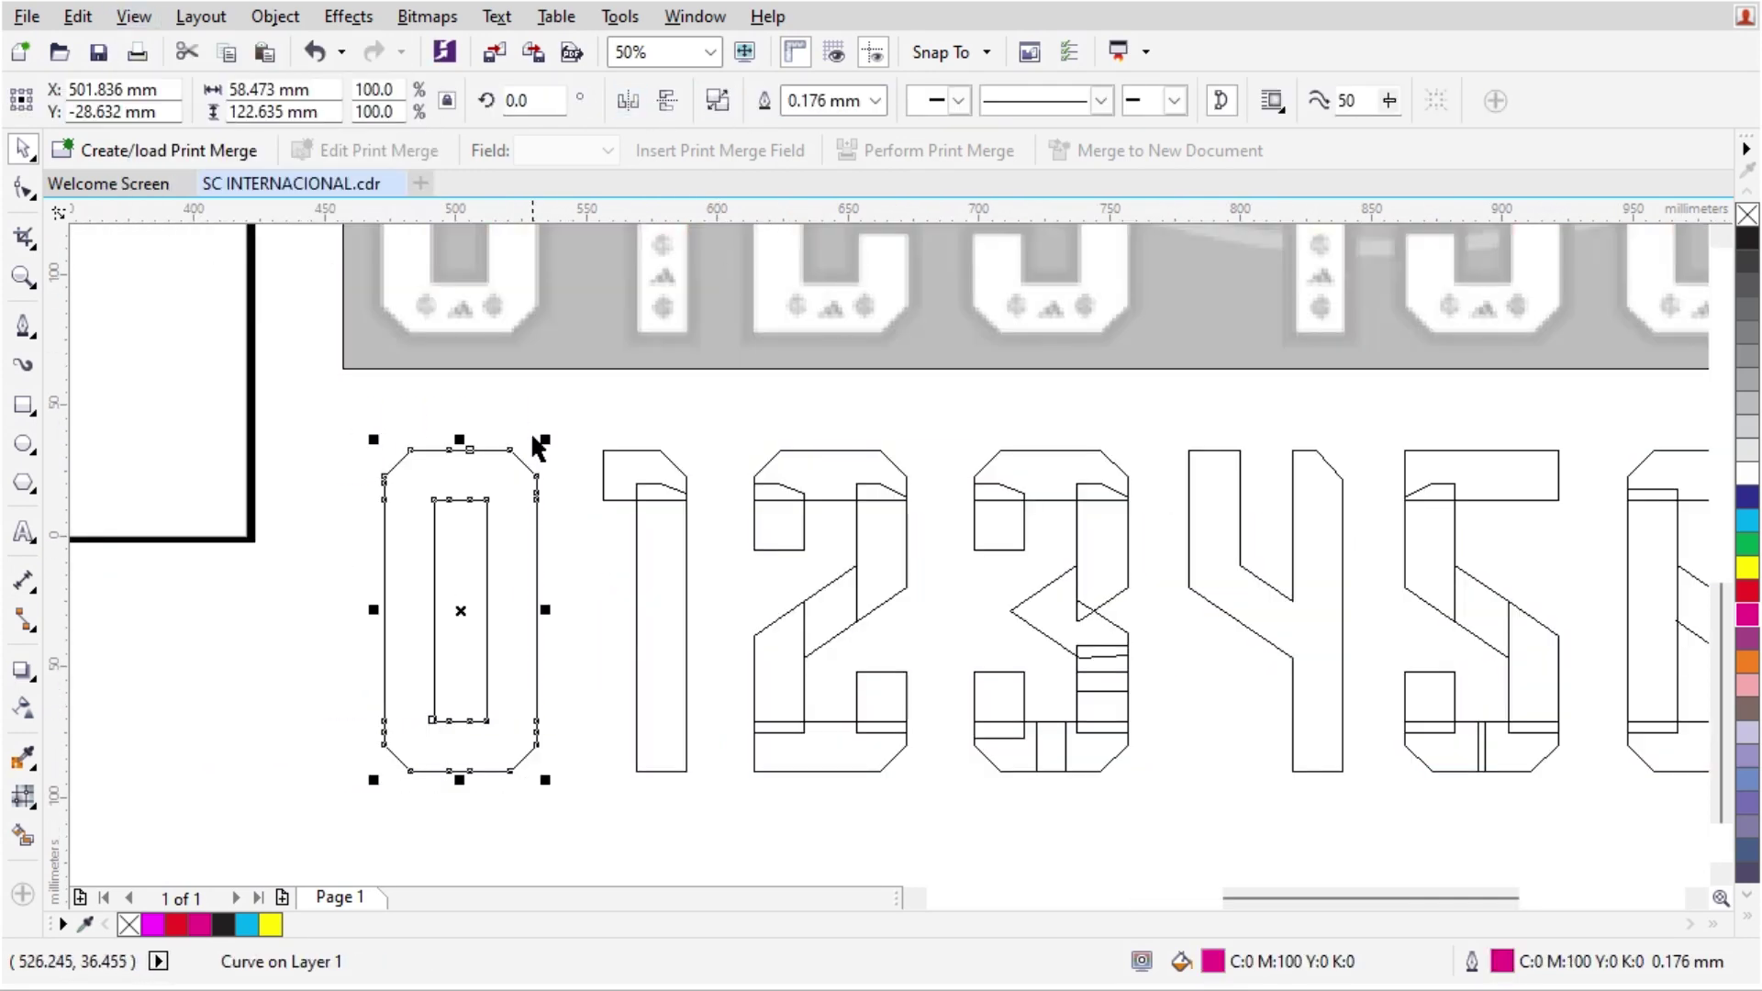
{"action": "left_click_drag", "start_coordinate": [564, 431], "coordinate": [707, 798]}
{"action": "left_click", "coordinate": [767, 100]}
{"action": "left_click_drag", "start_coordinate": [715, 405], "coordinate": [932, 798]}
{"action": "left_click", "coordinate": [767, 100]}
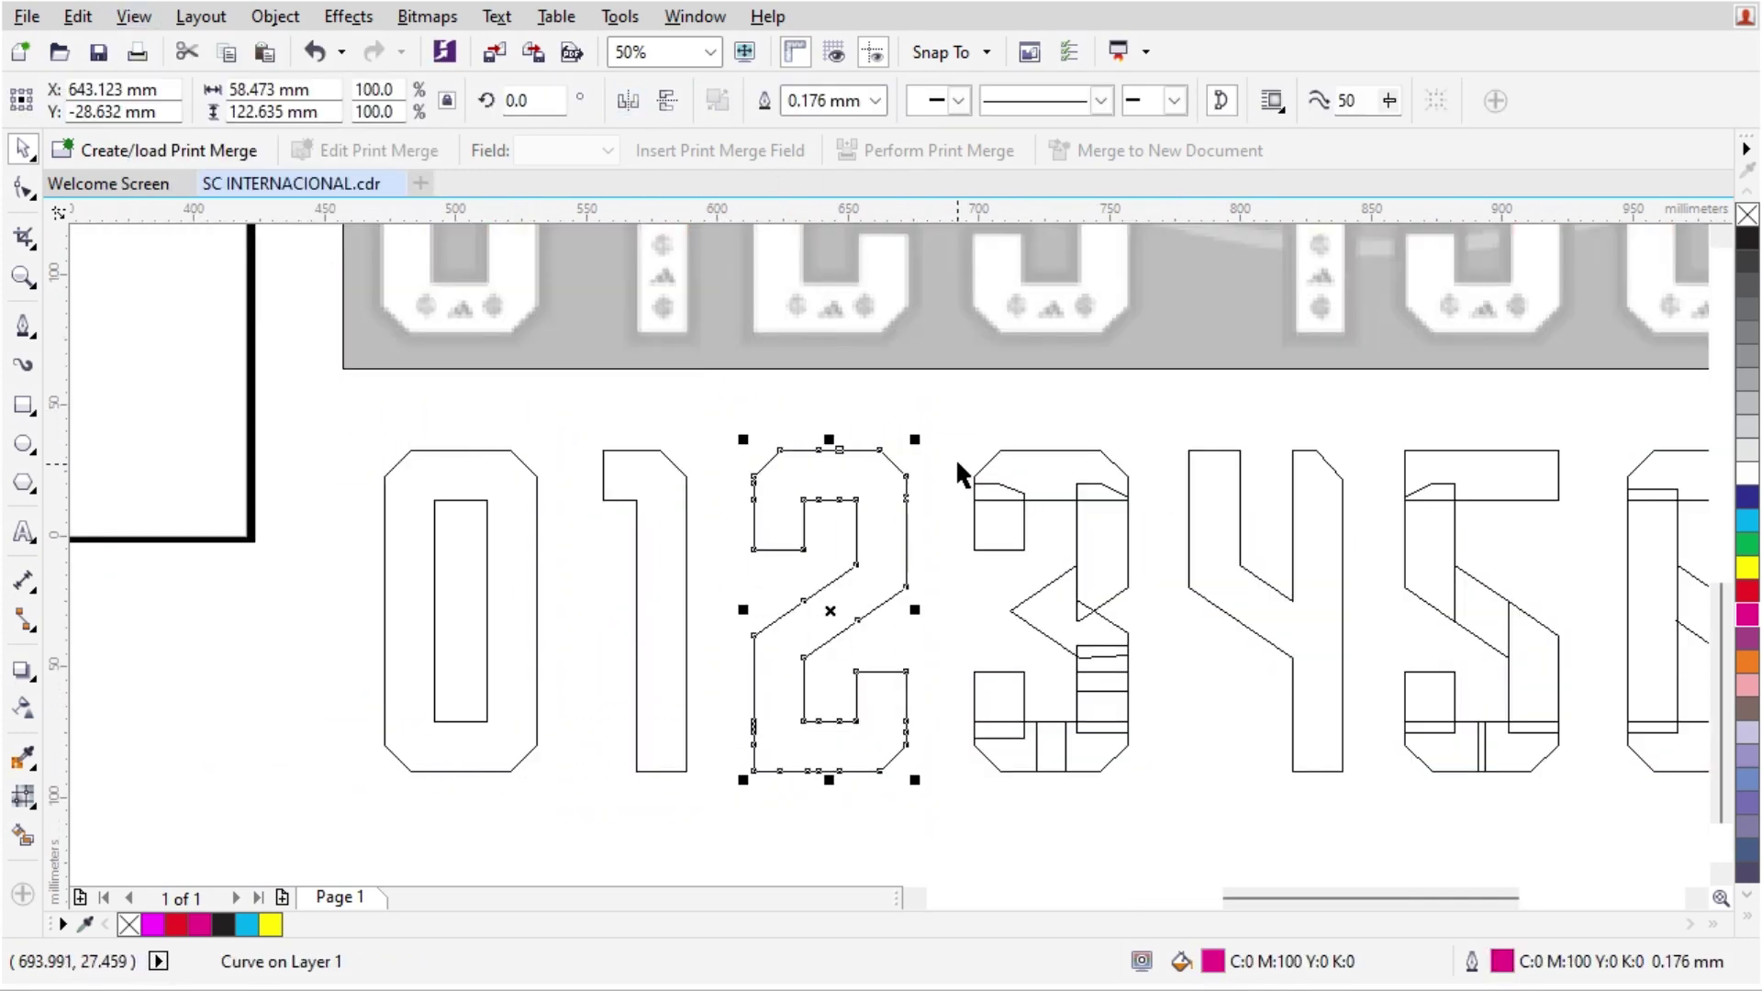
Step: Weld the pieces of digits 3, 5 and 6 into one curve each
{"action": "left_click_drag", "start_coordinate": [1147, 803], "coordinate": [914, 400]}
{"action": "left_click", "coordinate": [767, 100]}
{"action": "left_click_drag", "start_coordinate": [1167, 452], "coordinate": [1022, 415]}
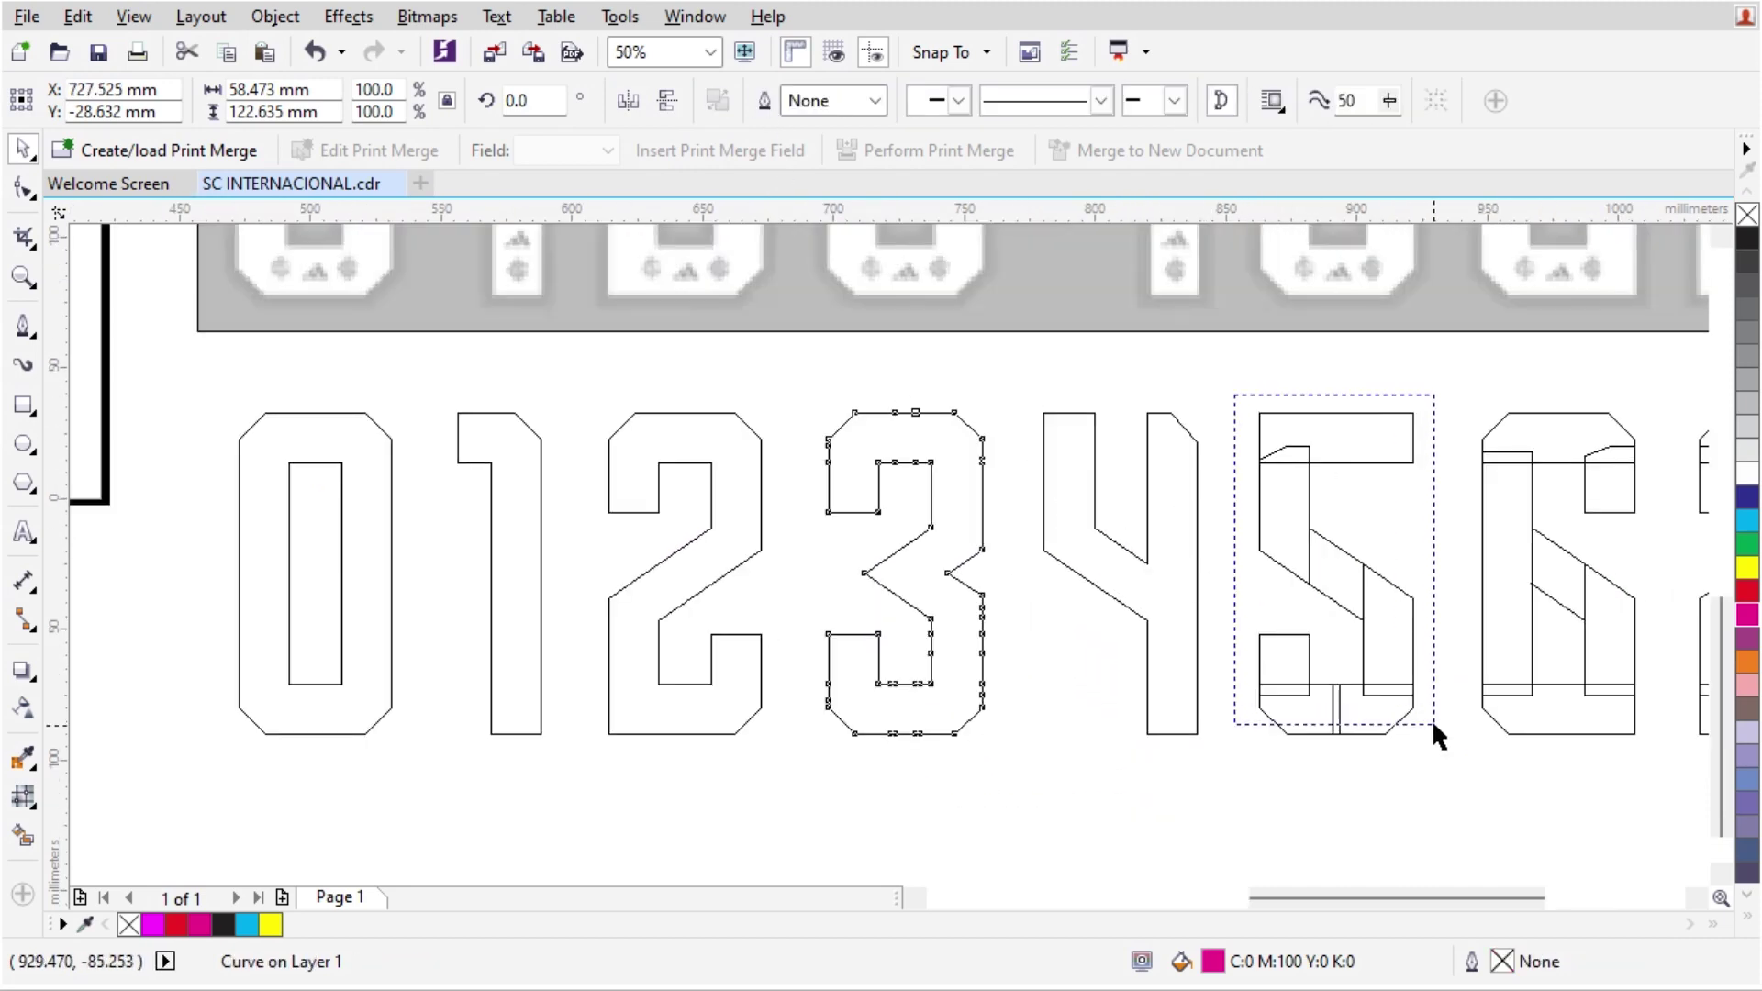
{"action": "left_click_drag", "start_coordinate": [1433, 727], "coordinate": [1436, 730]}
{"action": "left_click", "coordinate": [767, 100]}
{"action": "scroll", "coordinate": [1064, 403], "scroll_direction": "right", "scroll_amount": 3}
{"action": "left_click_drag", "start_coordinate": [1005, 624], "coordinate": [1006, 625]}
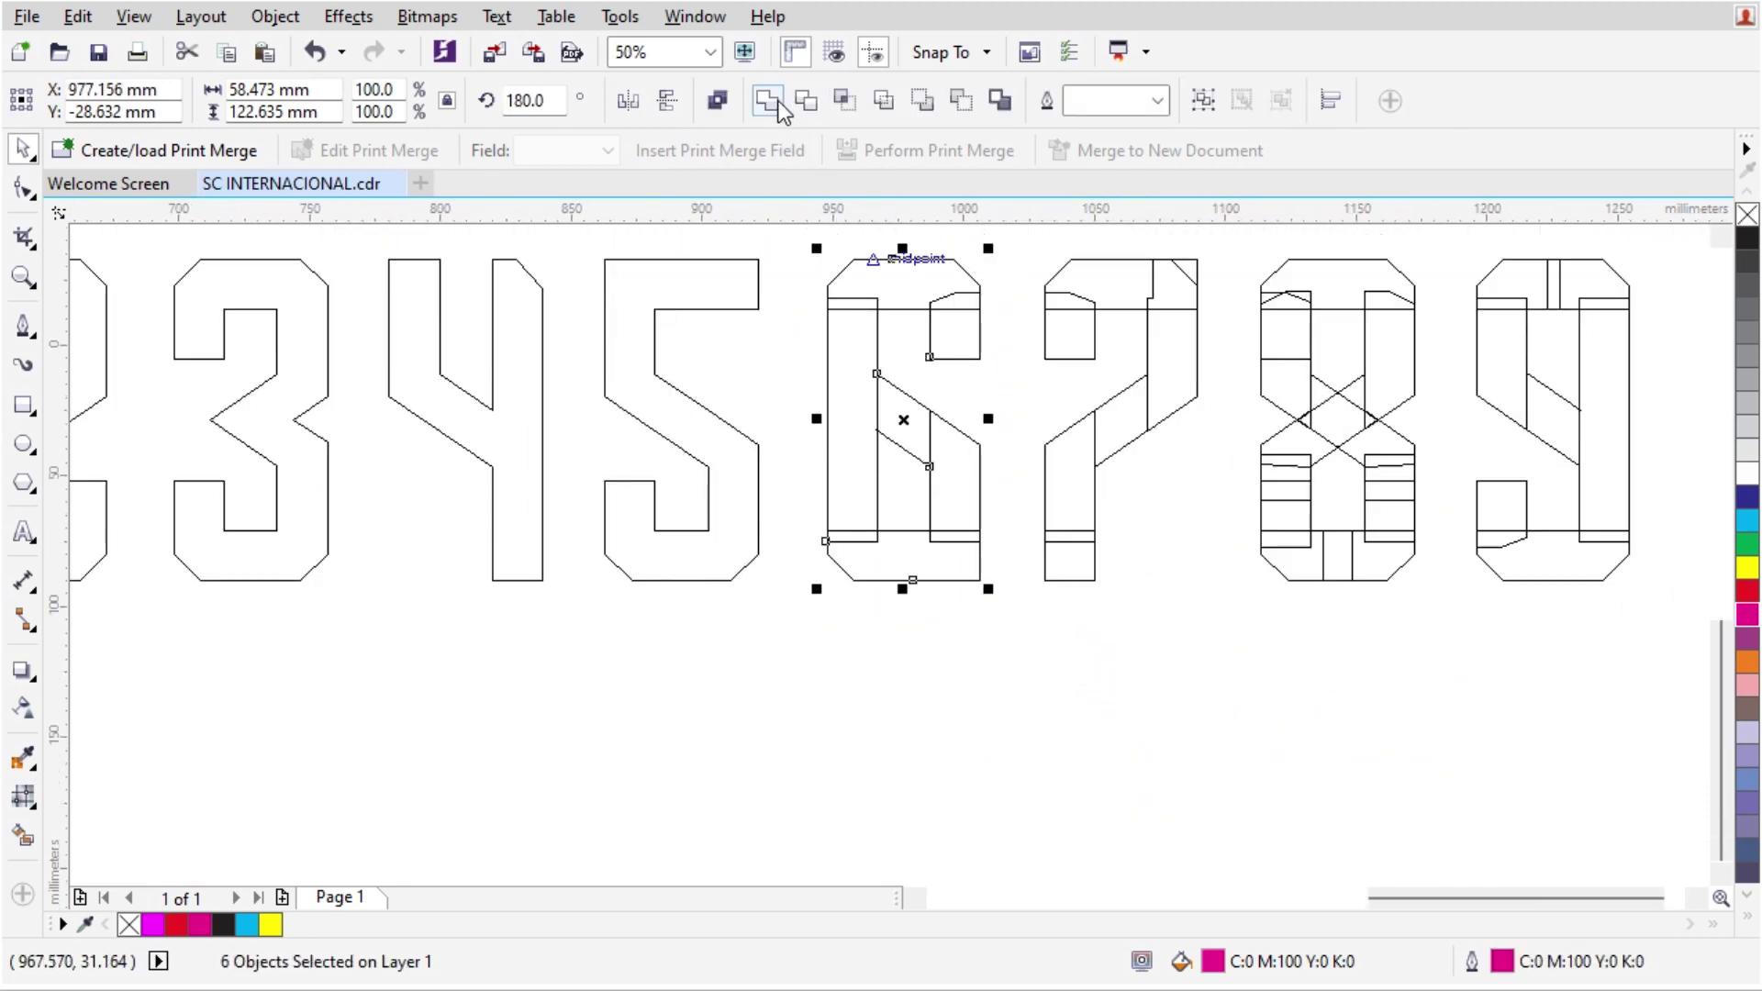
{"action": "left_click", "coordinate": [767, 100]}
Step: Weld the pieces of digits 7, 8 and 9 into one curve each
{"action": "left_click_drag", "start_coordinate": [945, 225], "coordinate": [1204, 580]}
{"action": "left_click", "coordinate": [767, 100]}
{"action": "left_click_drag", "start_coordinate": [1226, 216], "coordinate": [1242, 297]}
{"action": "left_click_drag", "start_coordinate": [1399, 567], "coordinate": [1400, 569]}
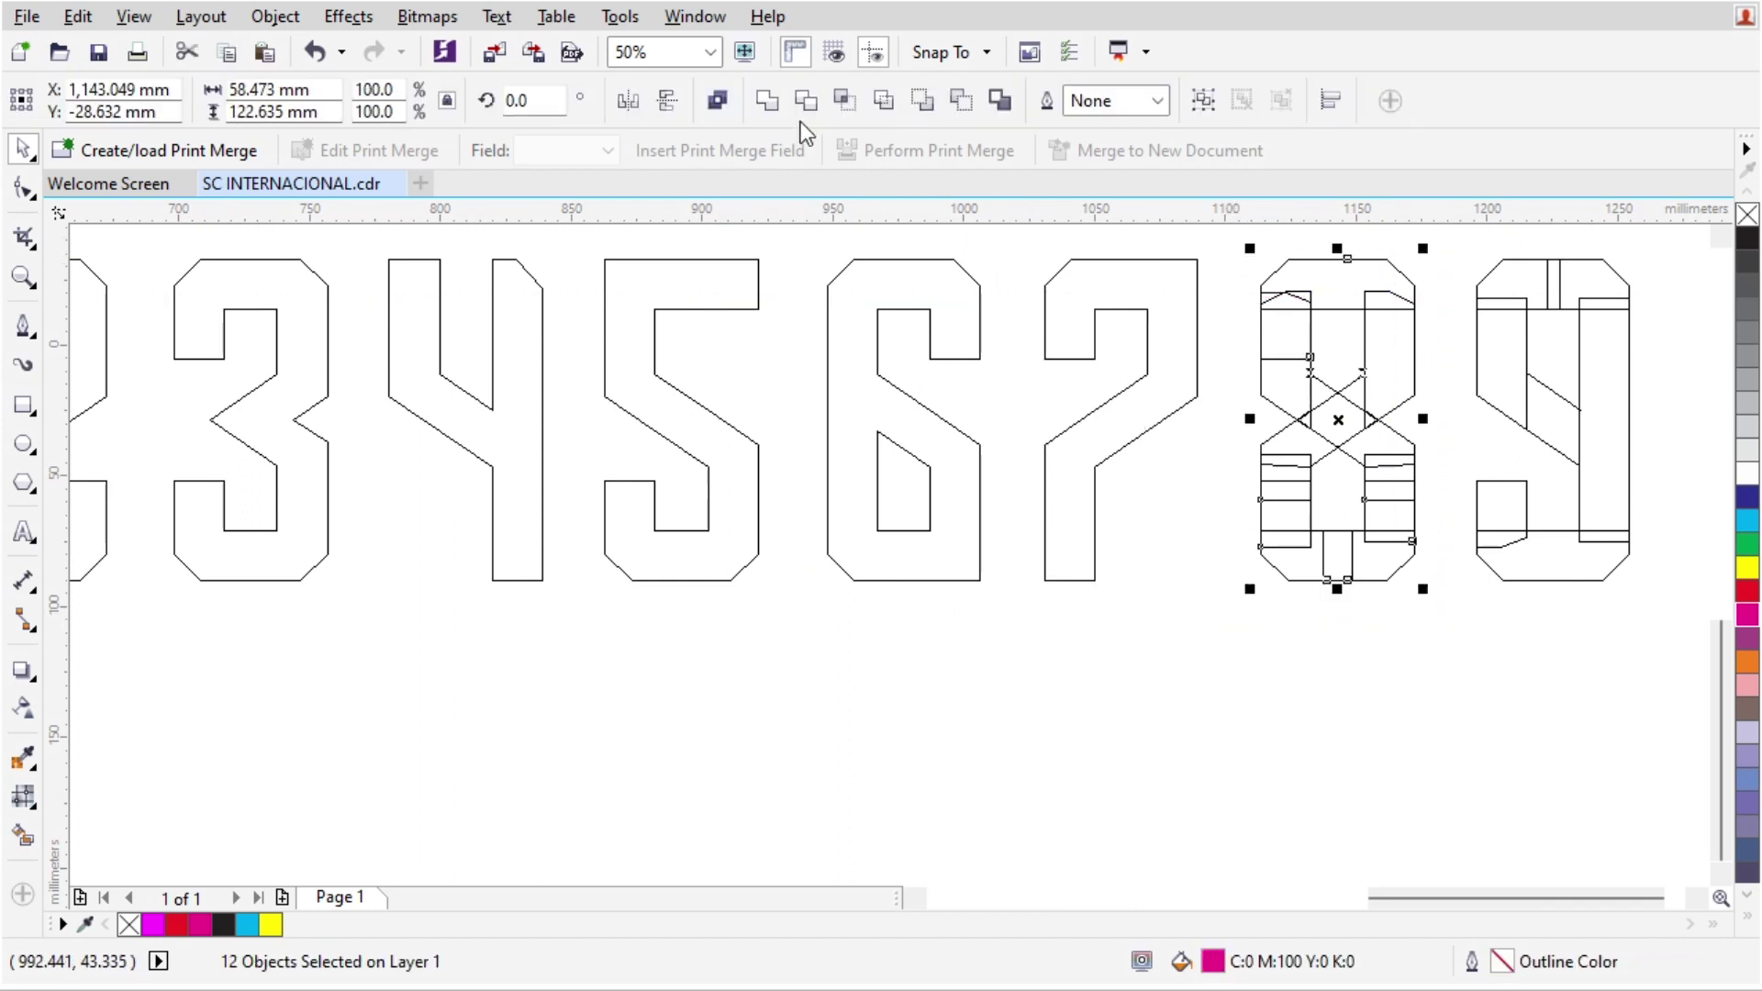
{"action": "left_click", "coordinate": [767, 100]}
{"action": "left_click_drag", "start_coordinate": [1429, 251], "coordinate": [1643, 597]}
{"action": "left_click", "coordinate": [769, 101]}
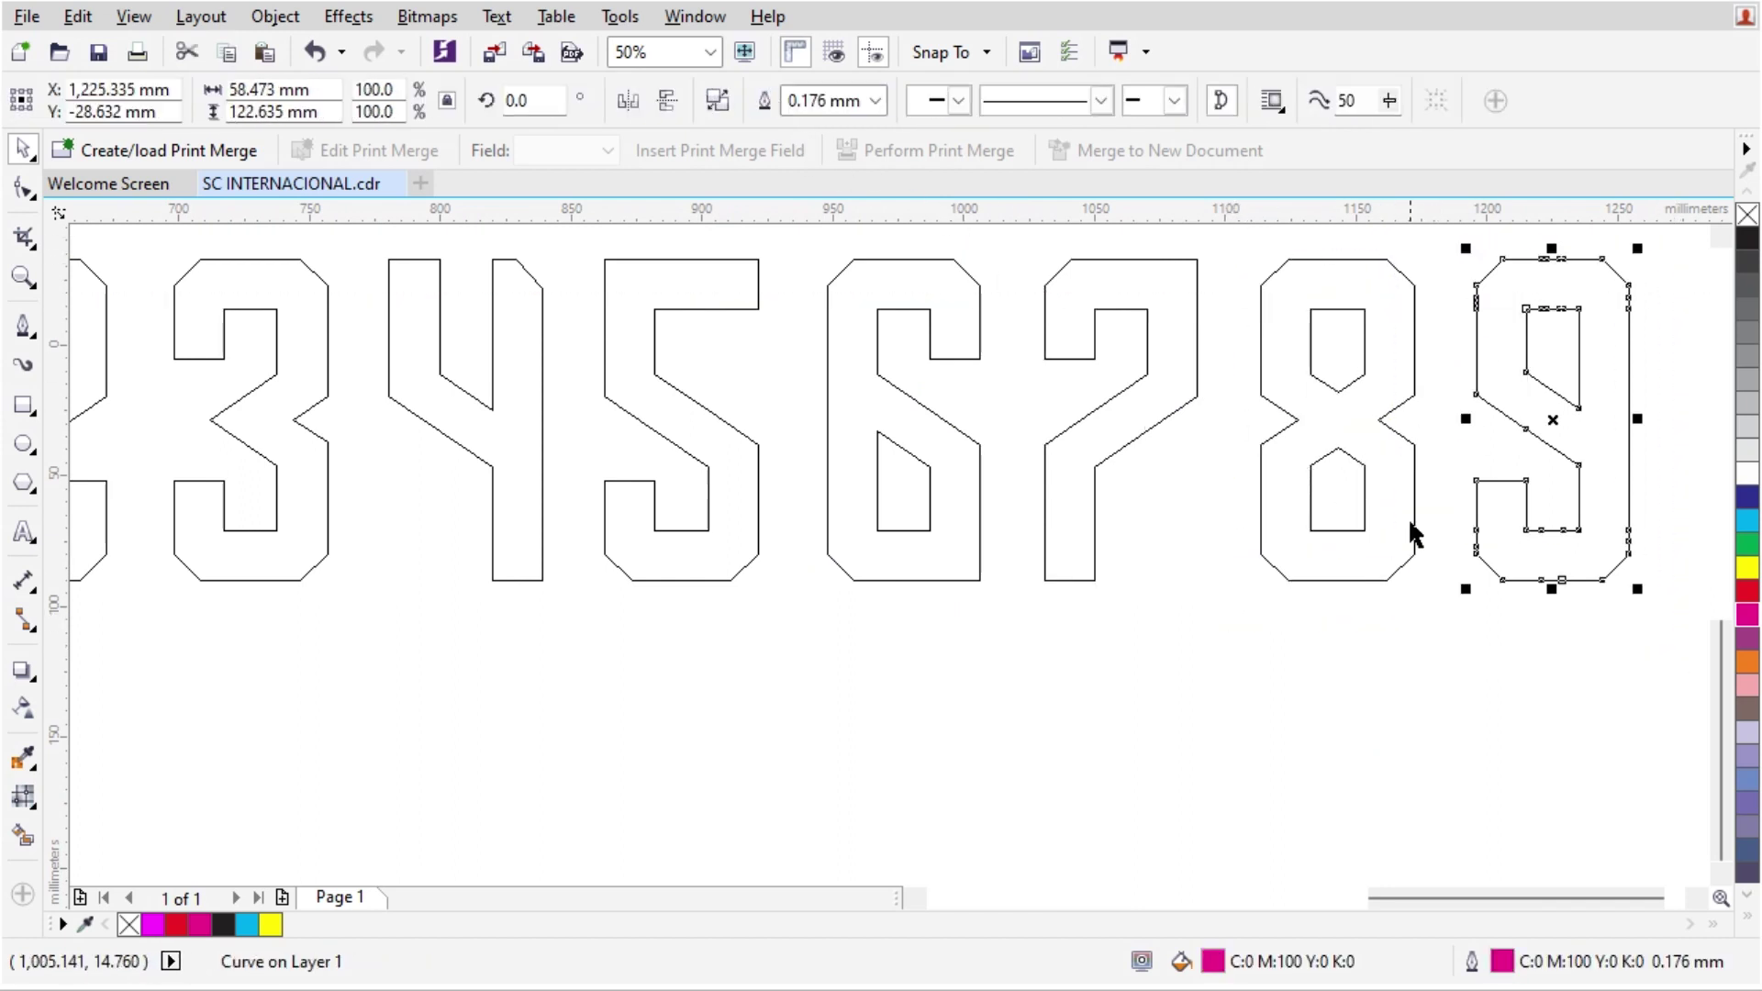
Step: Delete the surplus nodes in the upper part of the 0's outlines, keeping only the corners
{"action": "scroll", "coordinate": [1408, 519], "scroll_direction": "down", "scroll_amount": 1}
{"action": "scroll", "coordinate": [756, 433], "scroll_direction": "up", "scroll_amount": 1}
{"action": "left_click", "coordinate": [22, 189]}
{"action": "scroll", "coordinate": [194, 393], "scroll_direction": "up", "scroll_amount": 3}
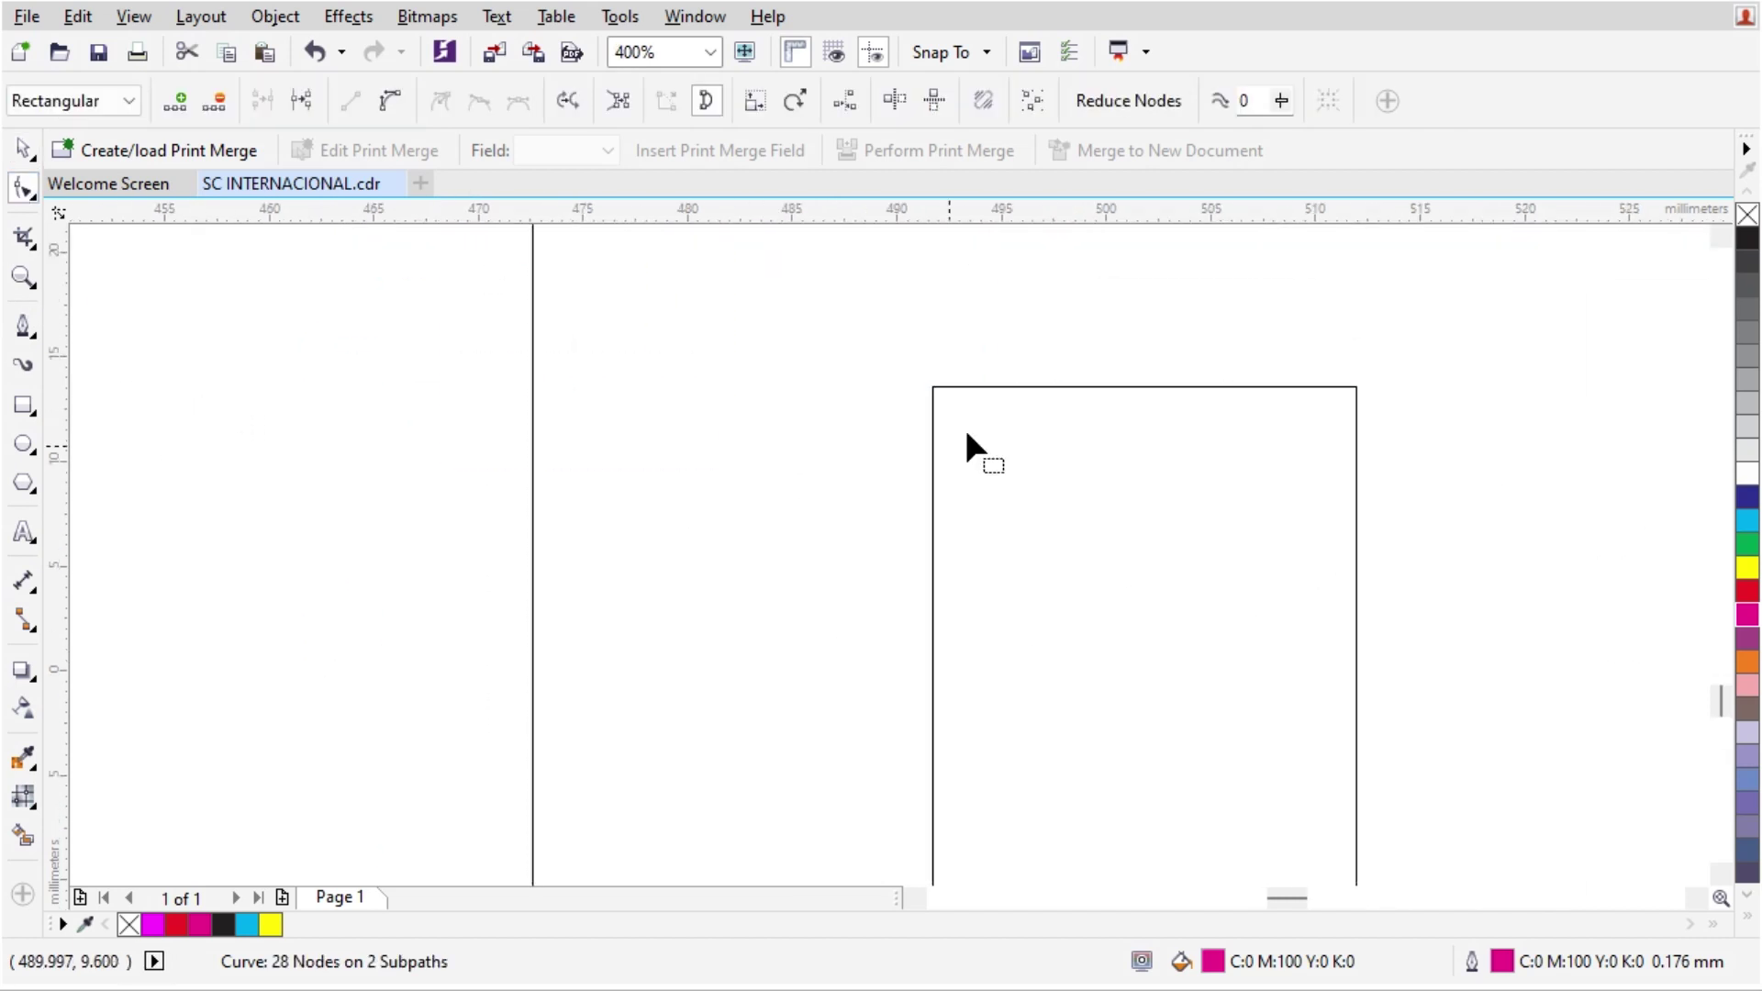
{"action": "scroll", "coordinate": [876, 563], "scroll_direction": "down", "scroll_amount": 1}
{"action": "key", "text": "Delete"}
Step: Delete the surplus nodes between the corners on the 0's lower inner edge, lower sides and bottom edge
{"action": "scroll", "coordinate": [1070, 376], "scroll_direction": "down", "scroll_amount": 2}
{"action": "scroll", "coordinate": [1064, 609], "scroll_direction": "up", "scroll_amount": 2}
{"action": "left_click_drag", "start_coordinate": [980, 594], "coordinate": [1082, 701]}
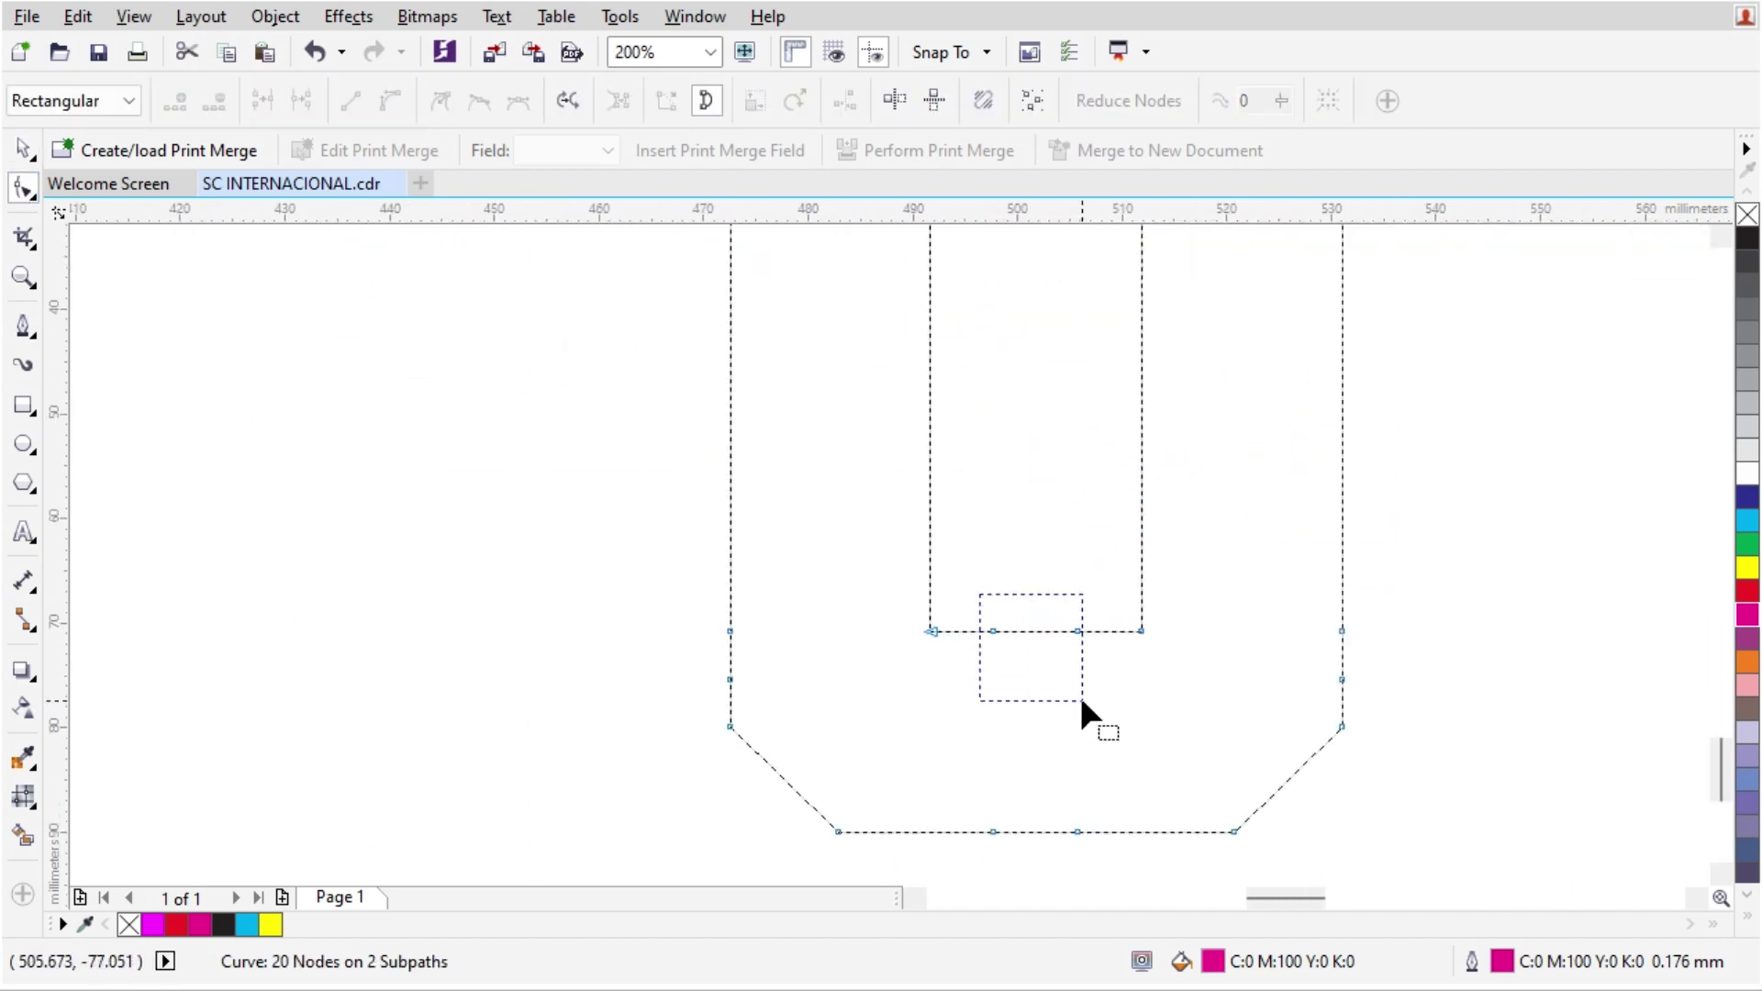
{"action": "key", "text": "Delete"}
{"action": "left_click_drag", "start_coordinate": [698, 601], "coordinate": [747, 699]}
{"action": "key", "text": "Delete"}
{"action": "left_click_drag", "start_coordinate": [1303, 602], "coordinate": [1372, 699]}
{"action": "left_click_drag", "start_coordinate": [942, 771], "coordinate": [1110, 865]}
{"action": "key", "text": "Delete"}
{"action": "scroll", "coordinate": [1265, 682], "scroll_direction": "down", "scroll_amount": 1}
Step: Delete the surplus nodes between the corners of the 1's outline
{"action": "left_click", "coordinate": [1292, 668]}
{"action": "scroll", "coordinate": [1292, 642], "scroll_direction": "down", "scroll_amount": 1}
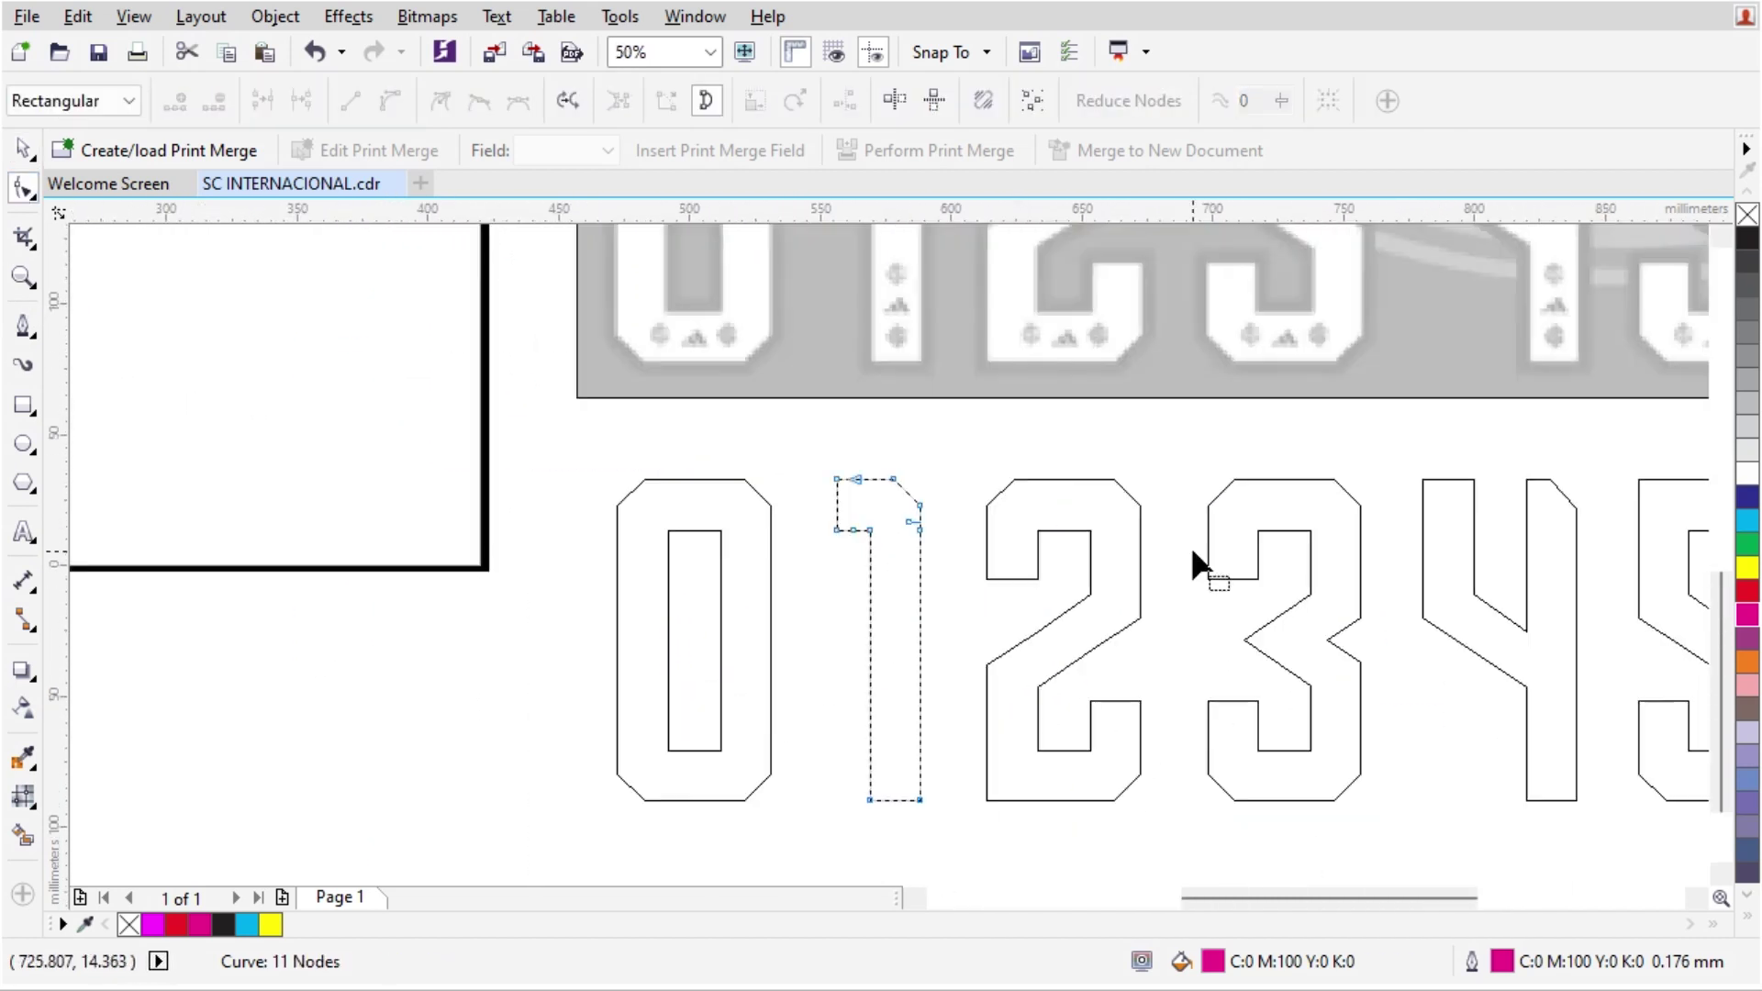
{"action": "scroll", "coordinate": [894, 516], "scroll_direction": "up", "scroll_amount": 2}
{"action": "left_click_drag", "start_coordinate": [743, 552], "coordinate": [702, 610]}
{"action": "key", "text": "Delete"}
{"action": "key", "text": "Delete"}
{"action": "left_click_drag", "start_coordinate": [958, 523], "coordinate": [1026, 592]}
{"action": "key", "text": "Delete"}
Step: Delete the surplus nodes from the 2's top bar, upper sides and diagonal
{"action": "scroll", "coordinate": [1009, 560], "scroll_direction": "down", "scroll_amount": 1}
{"action": "left_click", "coordinate": [888, 404]}
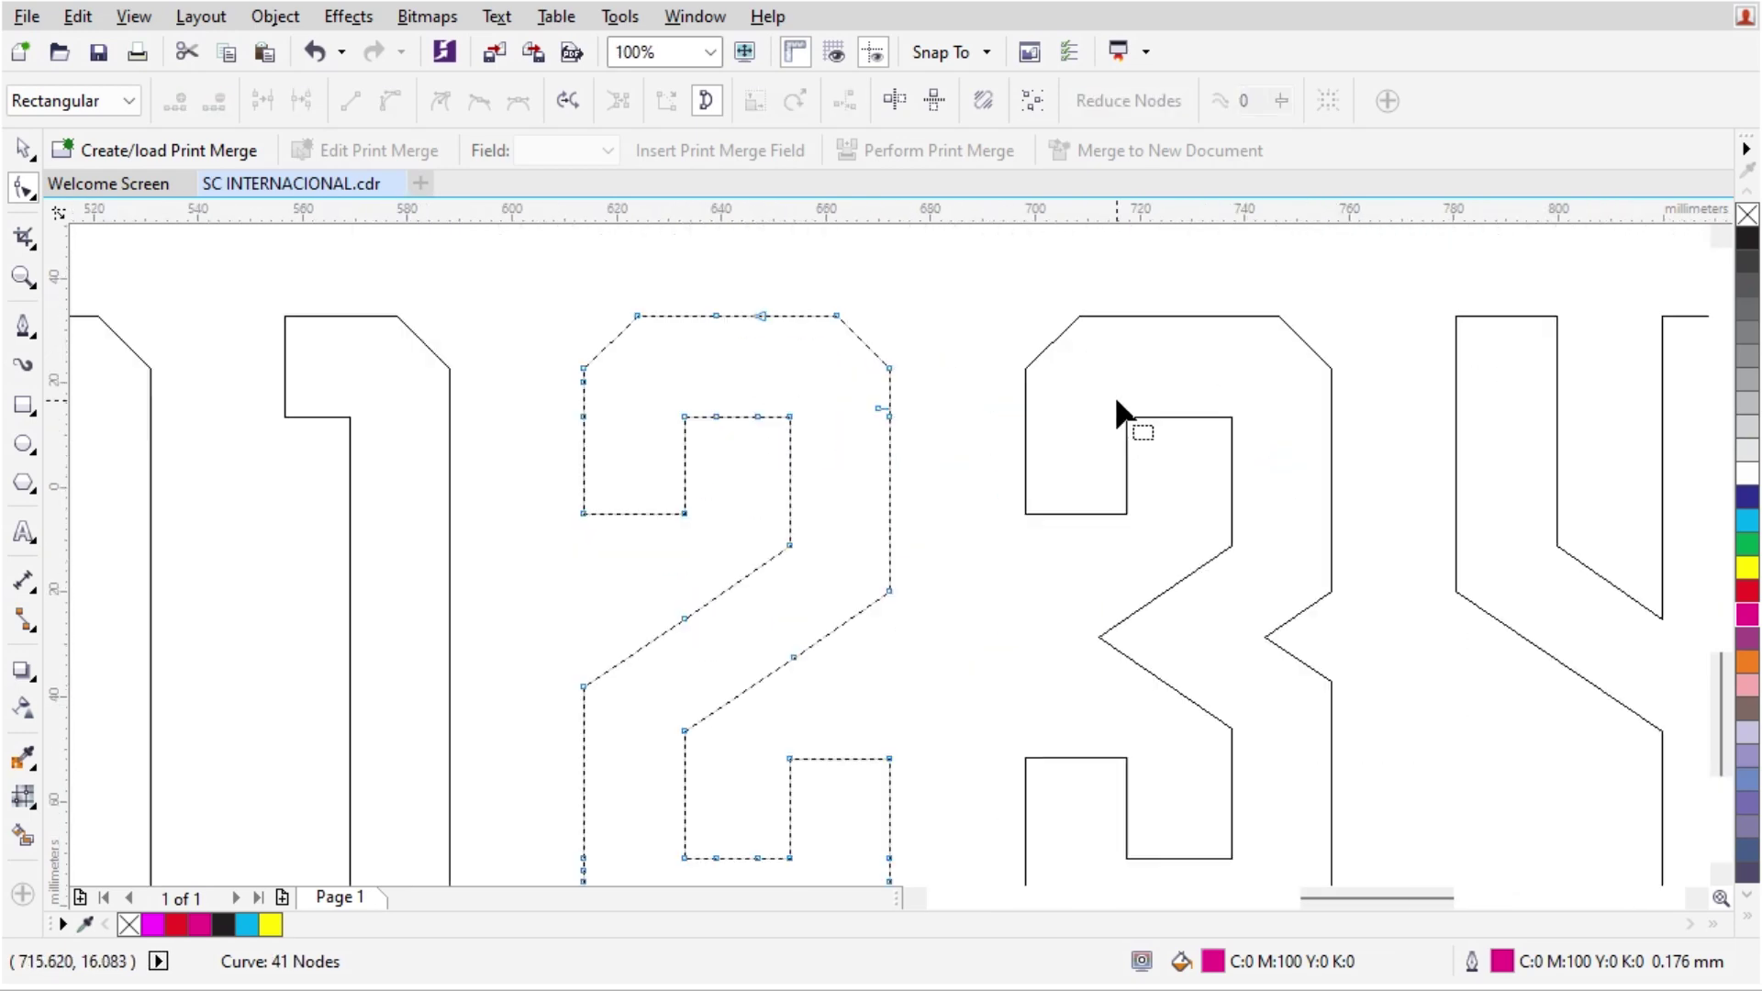
{"action": "scroll", "coordinate": [646, 281], "scroll_direction": "up", "scroll_amount": 2}
{"action": "left_click_drag", "start_coordinate": [719, 300], "coordinate": [1066, 531]}
{"action": "key", "text": "Delete"}
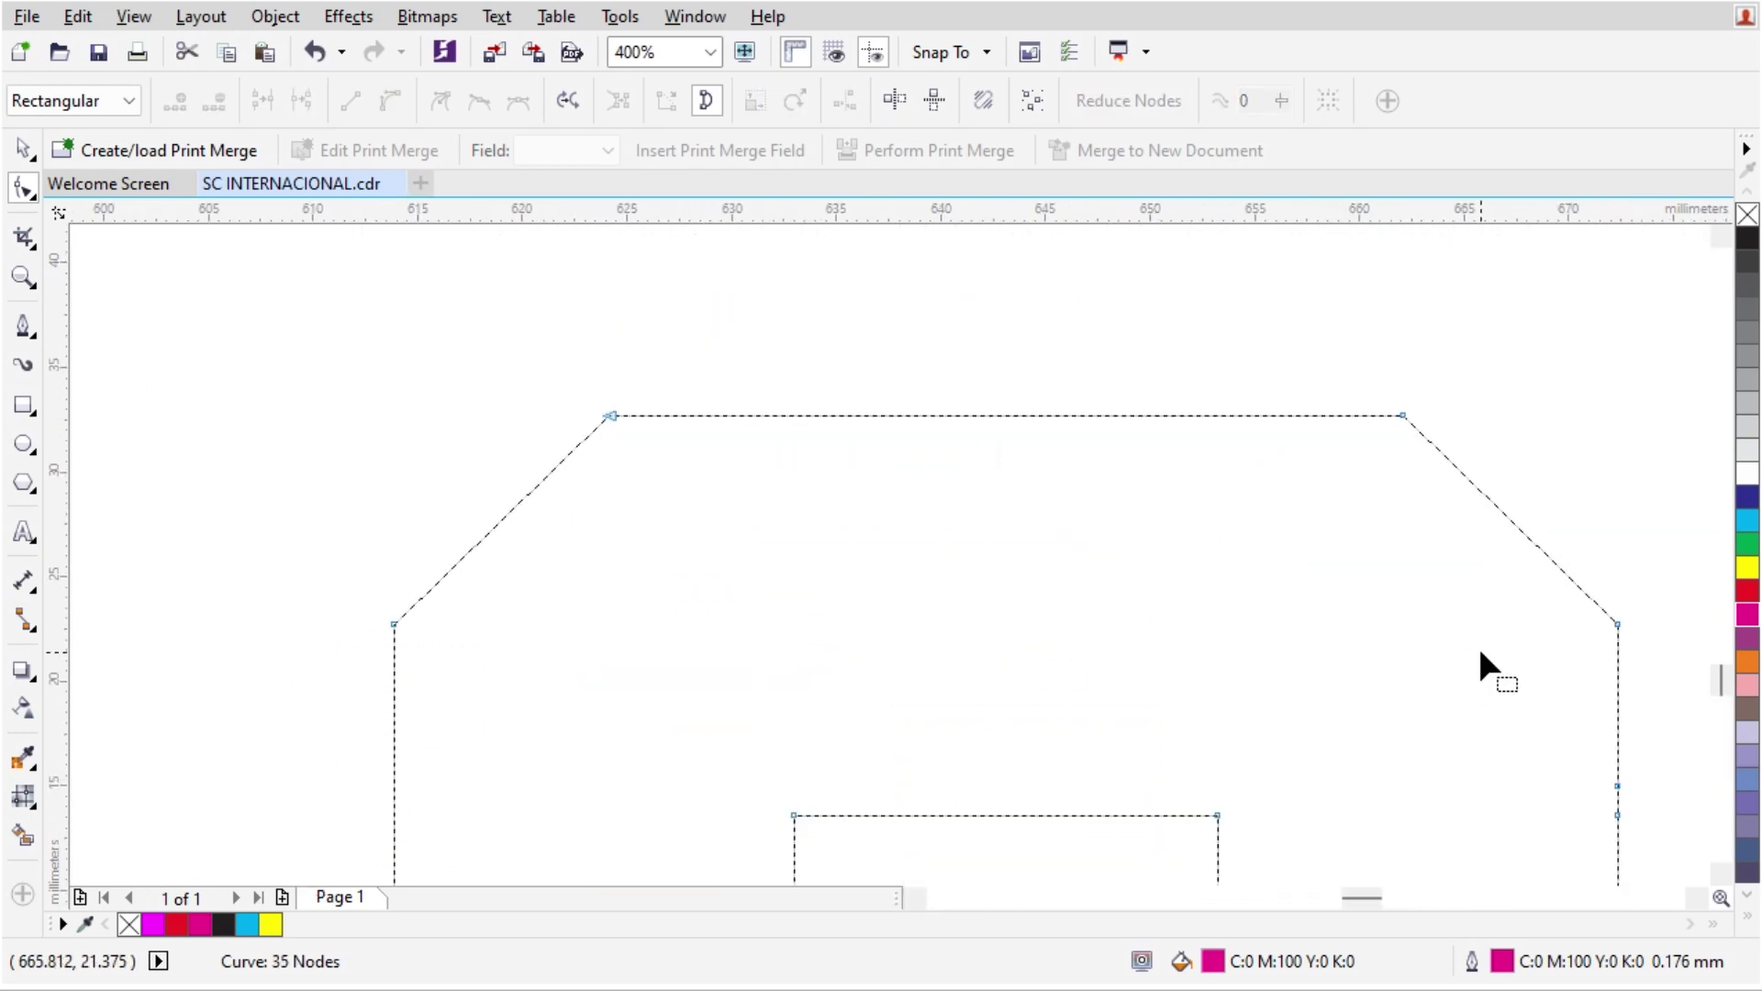
{"action": "scroll", "coordinate": [1014, 385], "scroll_direction": "down", "scroll_amount": 2}
{"action": "scroll", "coordinate": [944, 683], "scroll_direction": "up", "scroll_amount": 1}
{"action": "key", "text": "Delete"}
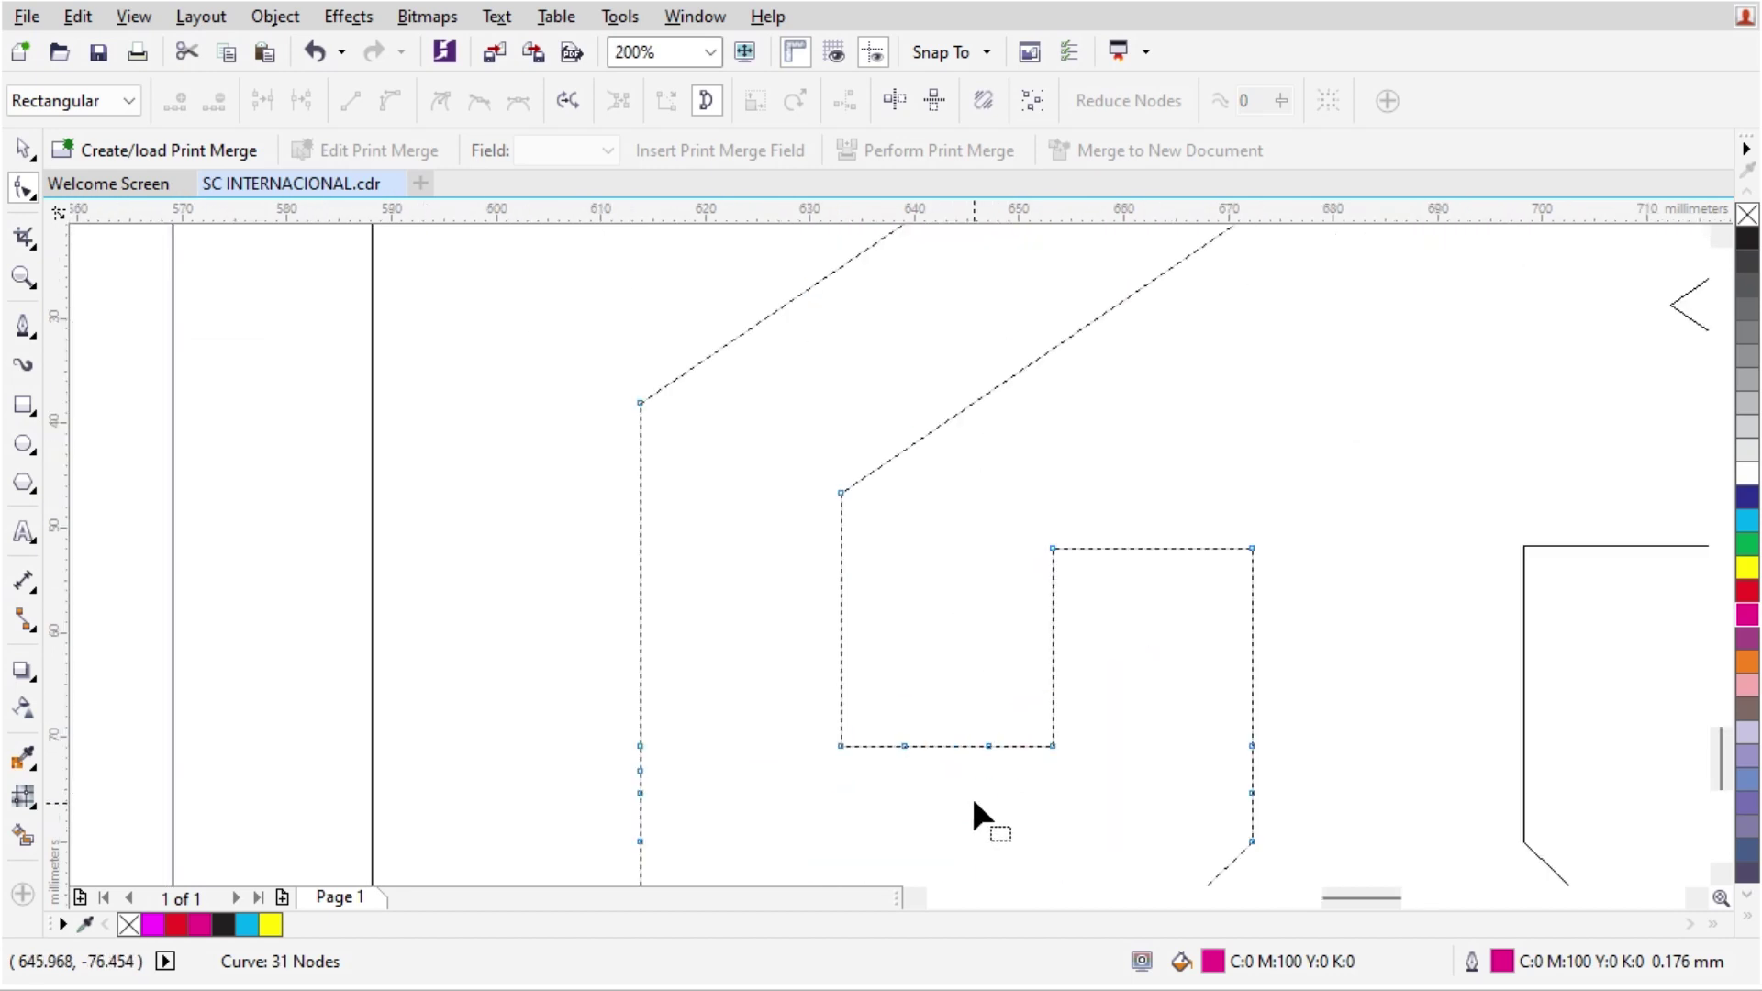
Step: Delete the surplus nodes from the inner and outer edges of the 2's bottom bar and from its lower sides
{"action": "left_click_drag", "start_coordinate": [1019, 798], "coordinate": [872, 716]}
{"action": "key", "text": "Delete"}
{"action": "left_click_drag", "start_coordinate": [697, 721], "coordinate": [597, 863]}
{"action": "key", "text": "Delete"}
{"action": "scroll", "coordinate": [839, 486], "scroll_direction": "down", "scroll_amount": 1}
{"action": "scroll", "coordinate": [860, 741], "scroll_direction": "up", "scroll_amount": 1}
{"action": "left_click_drag", "start_coordinate": [707, 634], "coordinate": [990, 786]}
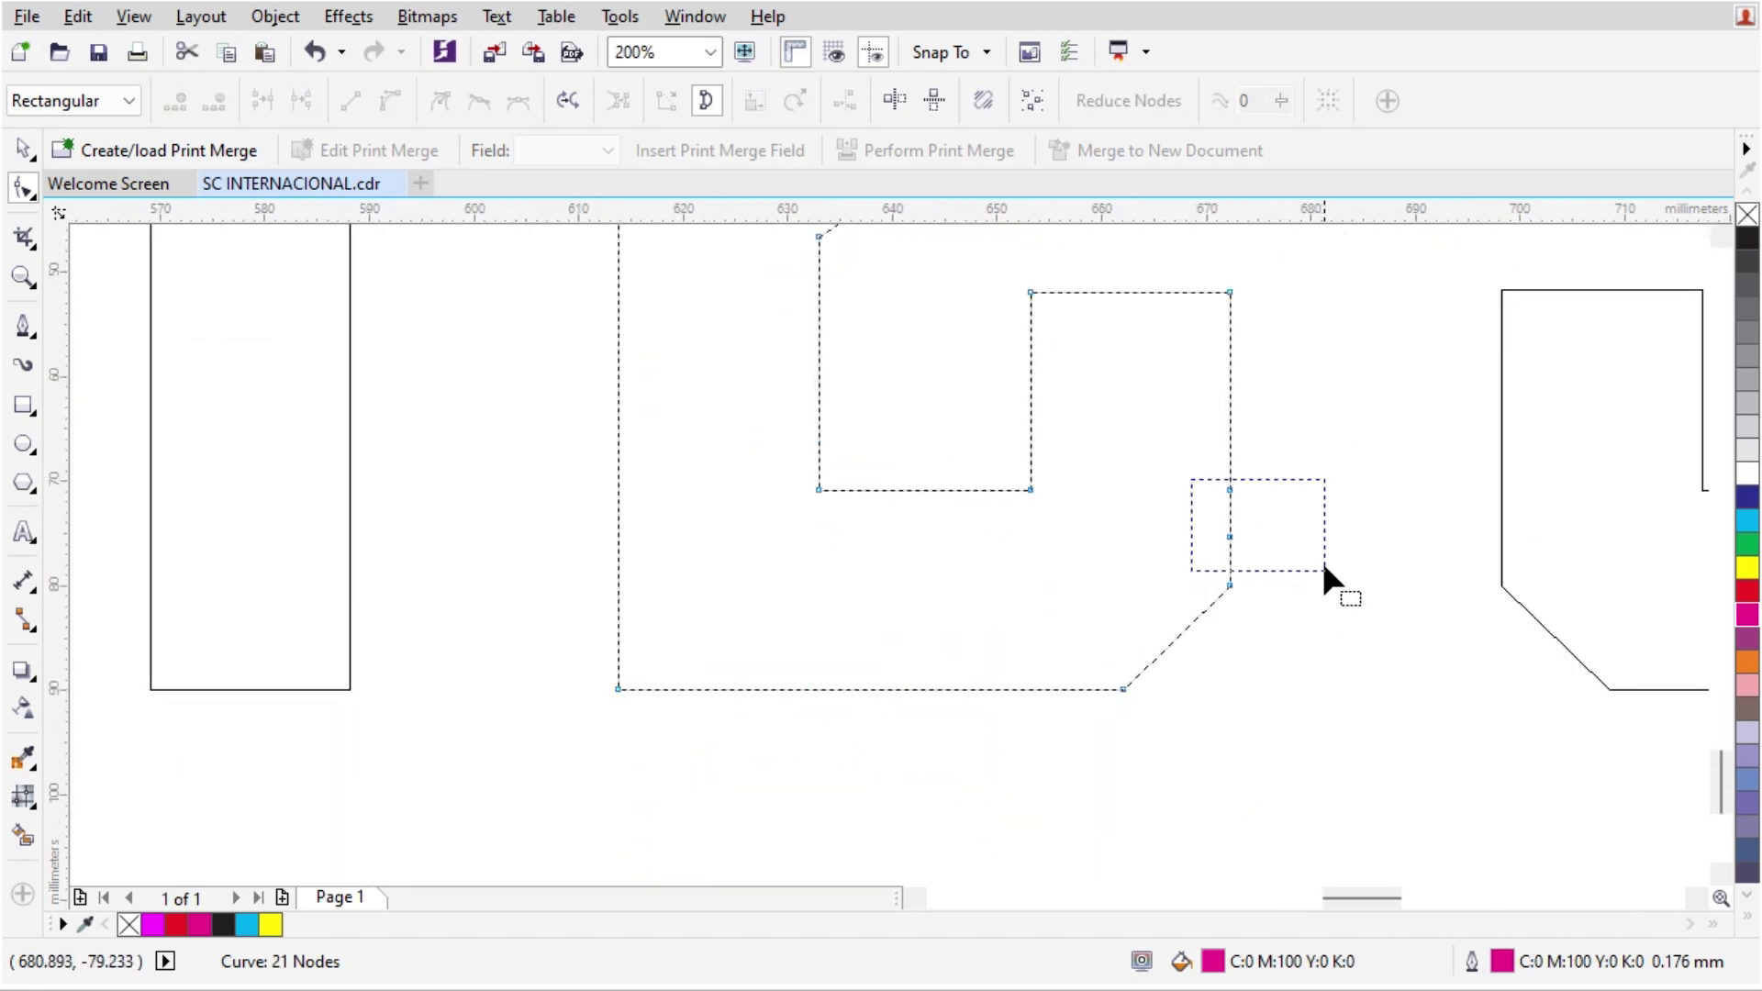
{"action": "left_click_drag", "start_coordinate": [1324, 569], "coordinate": [1324, 569]}
{"action": "key", "text": "Delete"}
Step: Delete the surplus nodes from the 3's bottom bar and lower sides
{"action": "scroll", "coordinate": [1075, 522], "scroll_direction": "down", "scroll_amount": 1}
{"action": "left_click", "coordinate": [1318, 511]}
{"action": "scroll", "coordinate": [1553, 511], "scroll_direction": "up", "scroll_amount": 1}
{"action": "left_click_drag", "start_coordinate": [1250, 468], "coordinate": [1423, 528]}
{"action": "key", "text": "Delete"}
{"action": "left_click_drag", "start_coordinate": [1541, 657], "coordinate": [1346, 710]}
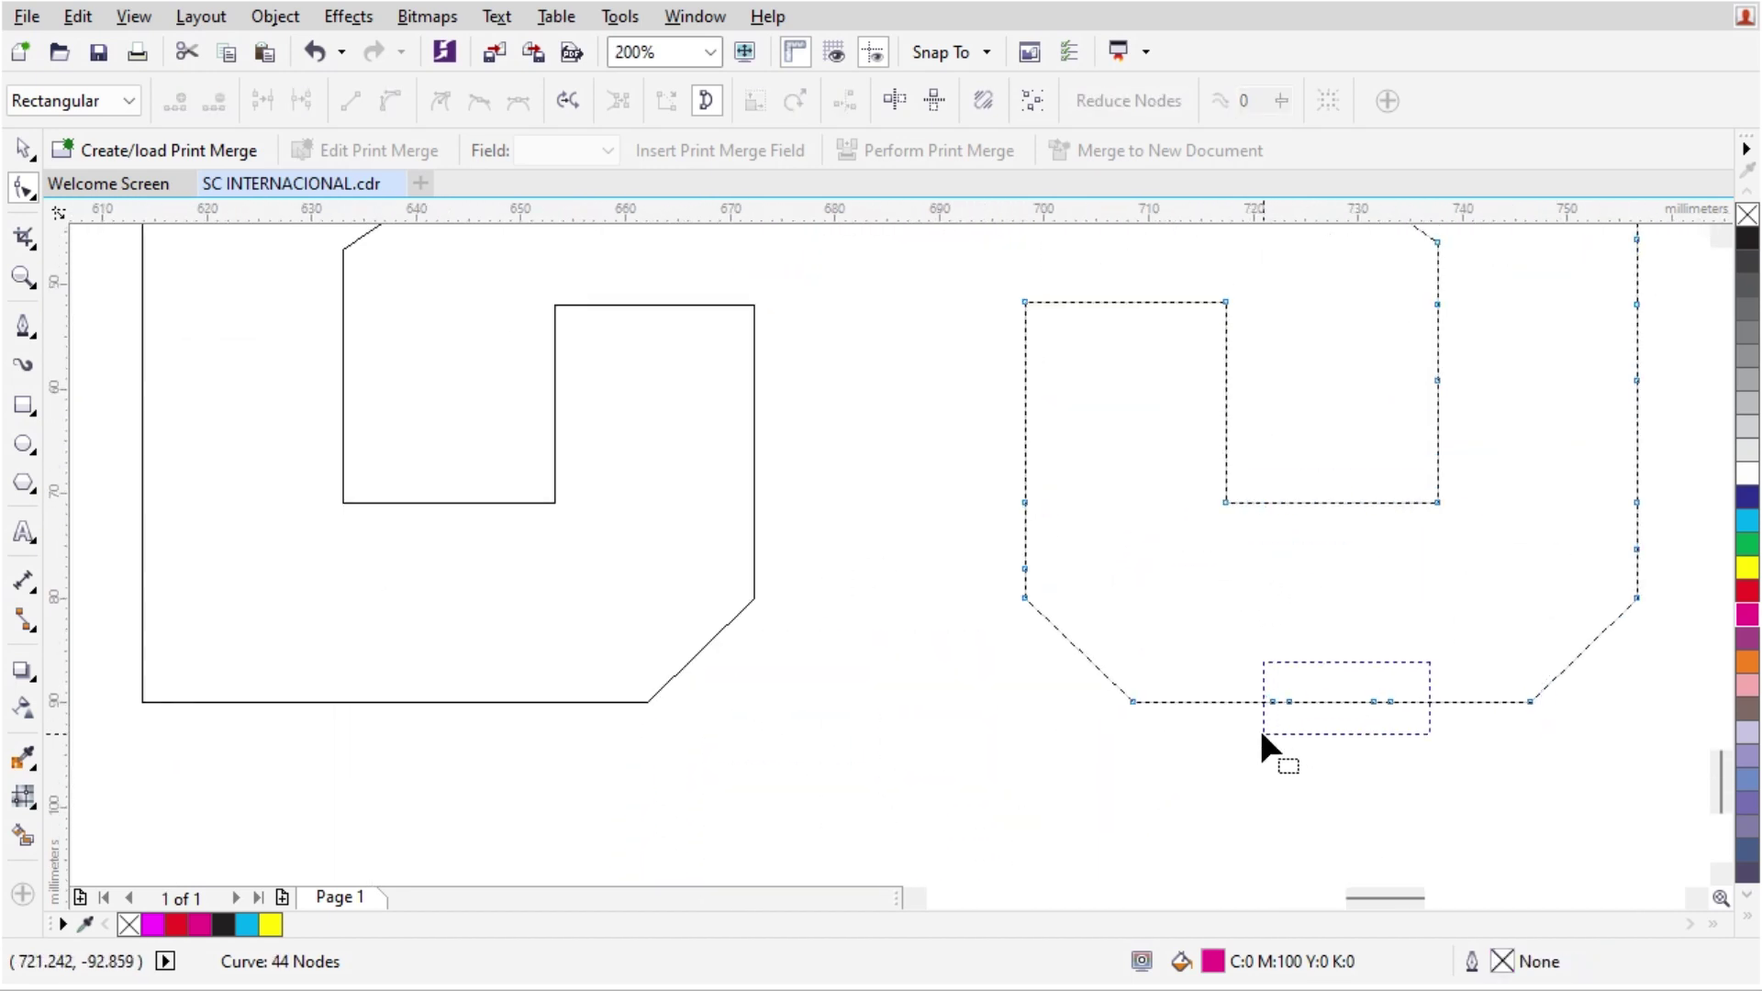
{"action": "left_click_drag", "start_coordinate": [1681, 562], "coordinate": [1682, 562]}
{"action": "key", "text": "Delete"}
Step: Delete the surplus nodes on the 3's outer right edge just below the waist notch
{"action": "scroll", "coordinate": [1479, 437], "scroll_direction": "down", "scroll_amount": 1}
{"action": "scroll", "coordinate": [1589, 358], "scroll_direction": "up", "scroll_amount": 1}
{"action": "left_click_drag", "start_coordinate": [1589, 358], "coordinate": [1530, 394]}
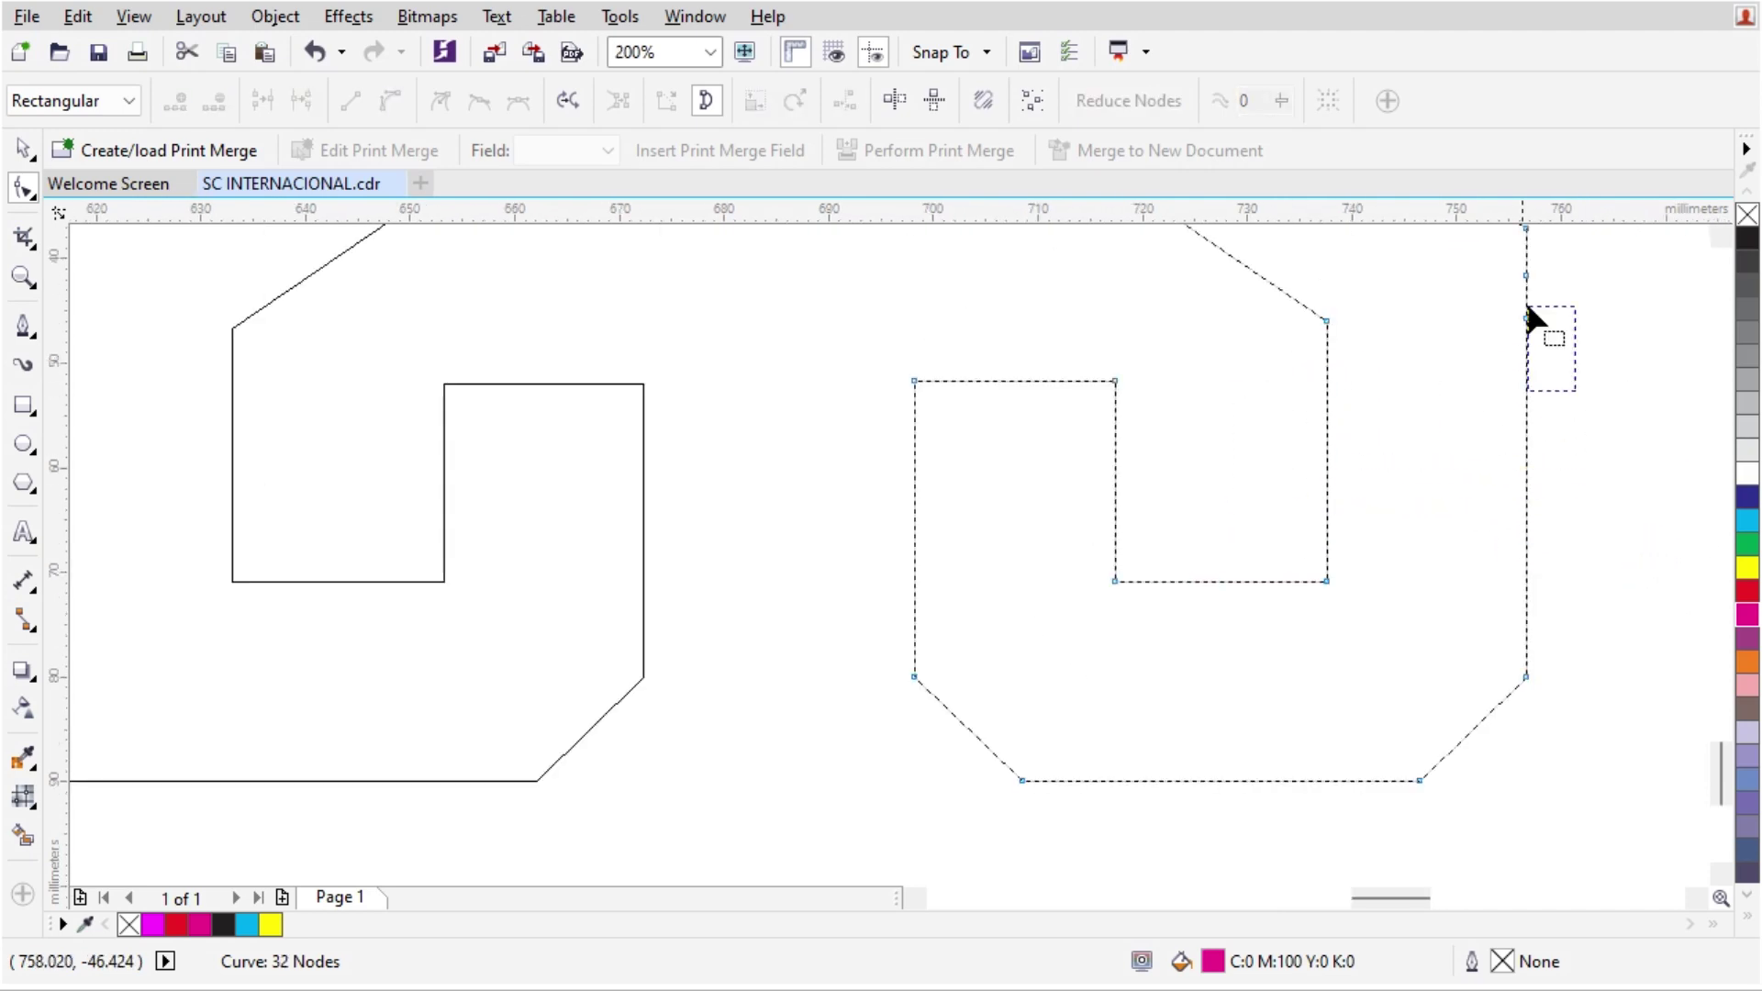
{"action": "left_click_drag", "start_coordinate": [1527, 308], "coordinate": [1528, 309]}
{"action": "key", "text": "Delete"}
Step: Delete the surplus nodes from the 3's top bar and both upper outer sides
{"action": "scroll", "coordinate": [1404, 312], "scroll_direction": "down", "scroll_amount": 1}
{"action": "scroll", "coordinate": [1049, 417], "scroll_direction": "up", "scroll_amount": 1}
{"action": "left_click_drag", "start_coordinate": [1059, 569], "coordinate": [1059, 569]}
{"action": "key", "text": "Delete"}
{"action": "left_click_drag", "start_coordinate": [1322, 477], "coordinate": [1221, 537]}
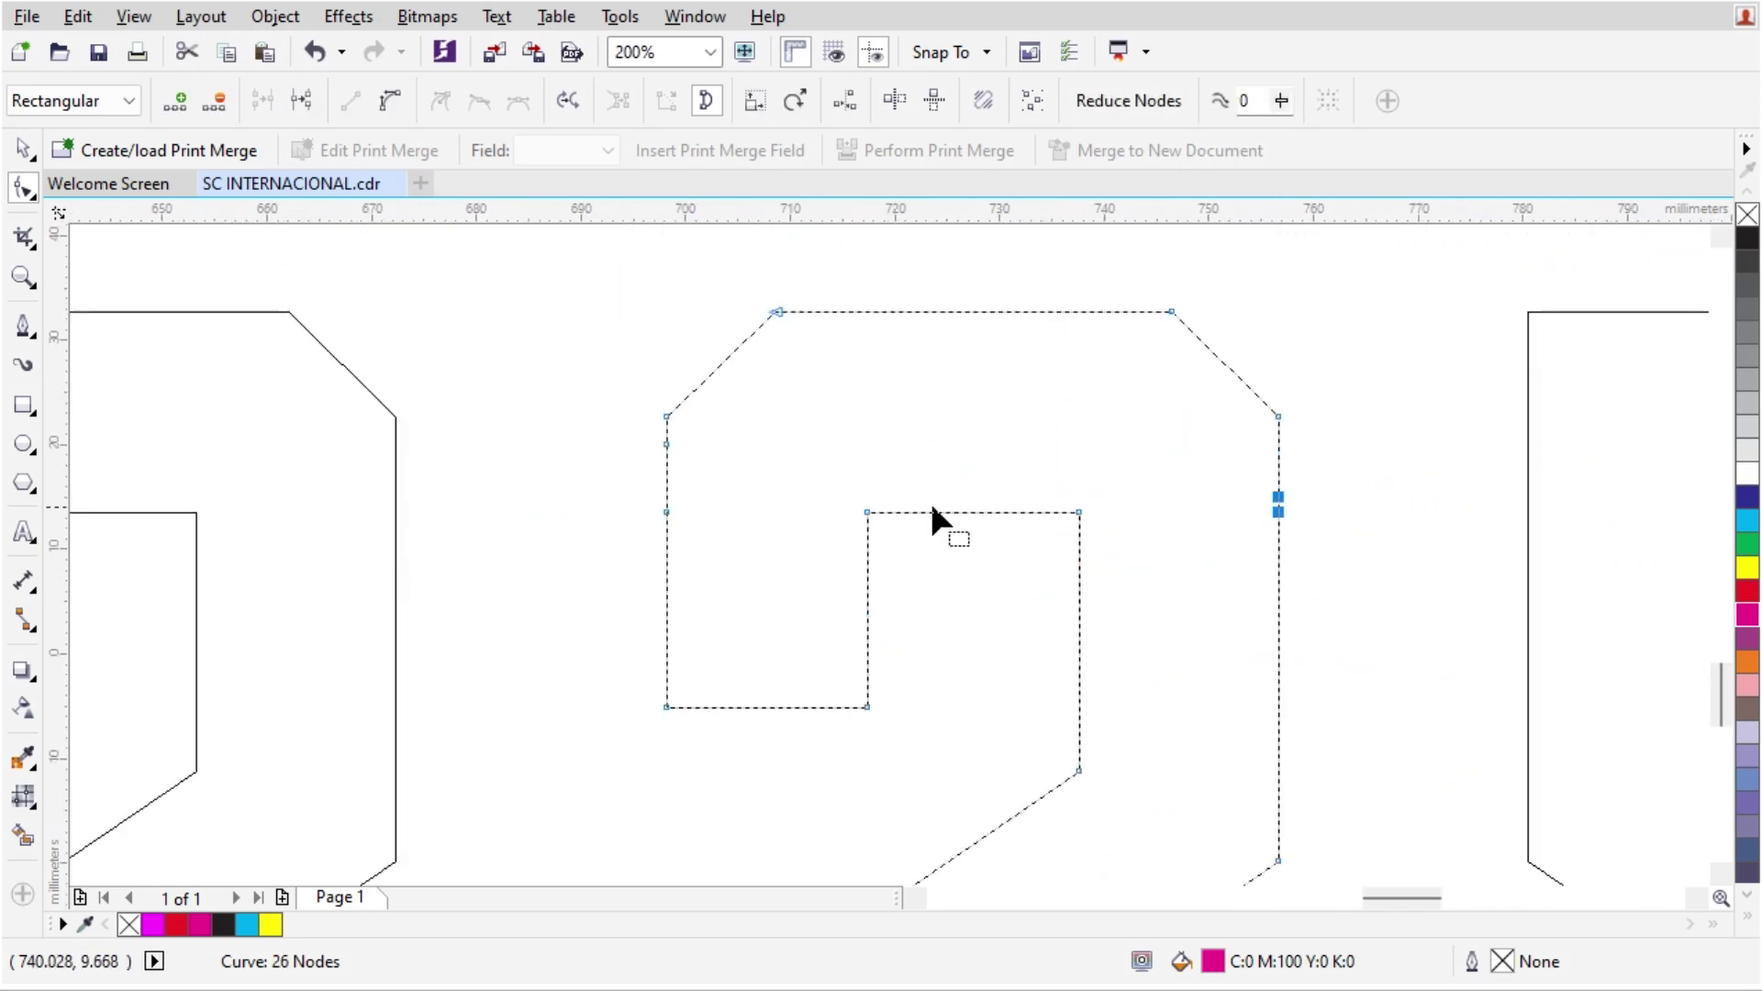
{"action": "key", "text": "Delete"}
{"action": "left_click_drag", "start_coordinate": [716, 426], "coordinate": [633, 531]}
{"action": "key", "text": "Delete"}
Step: Clean up the 4's outline by deleting a surplus node next to a corner
{"action": "scroll", "coordinate": [631, 530], "scroll_direction": "down", "scroll_amount": 1}
{"action": "left_click", "coordinate": [1081, 487]}
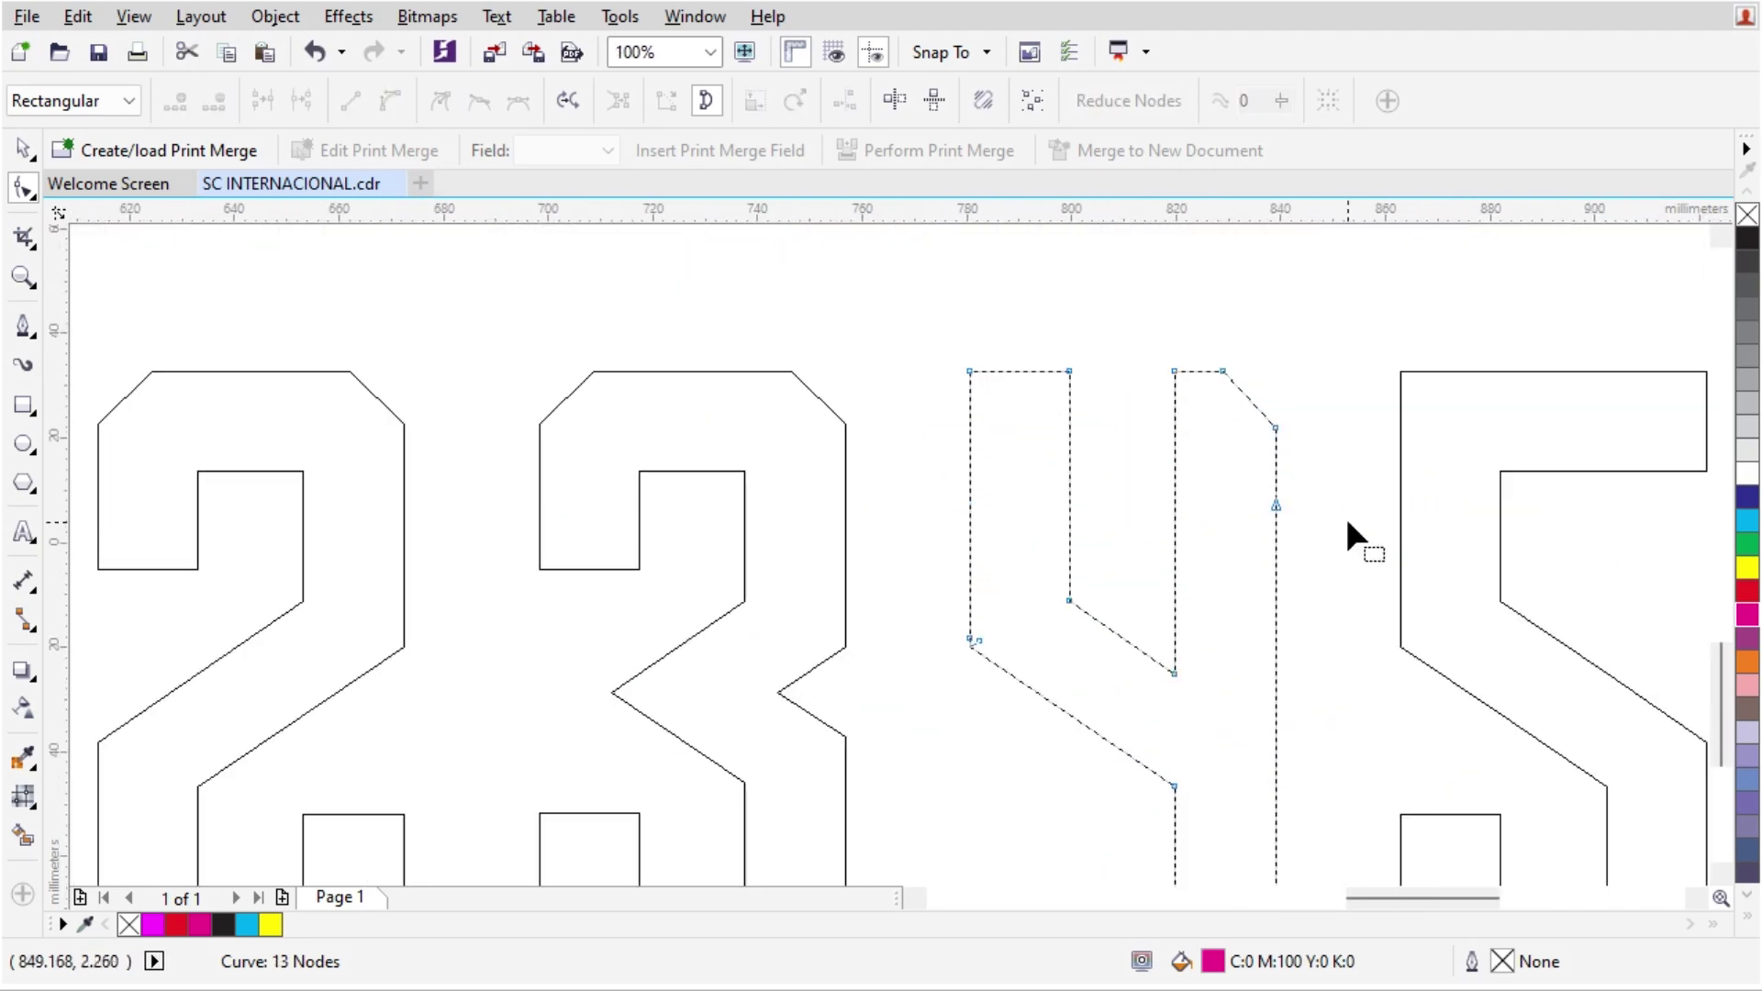
{"action": "scroll", "coordinate": [977, 631], "scroll_direction": "up", "scroll_amount": 3}
{"action": "left_click_drag", "start_coordinate": [815, 650], "coordinate": [901, 704]}
{"action": "key", "text": "Delete"}
Step: Delete the surplus nodes from the 5's bottom bar and both lower outer sides
{"action": "scroll", "coordinate": [951, 486], "scroll_direction": "down", "scroll_amount": 4}
{"action": "left_click", "coordinate": [1301, 415]}
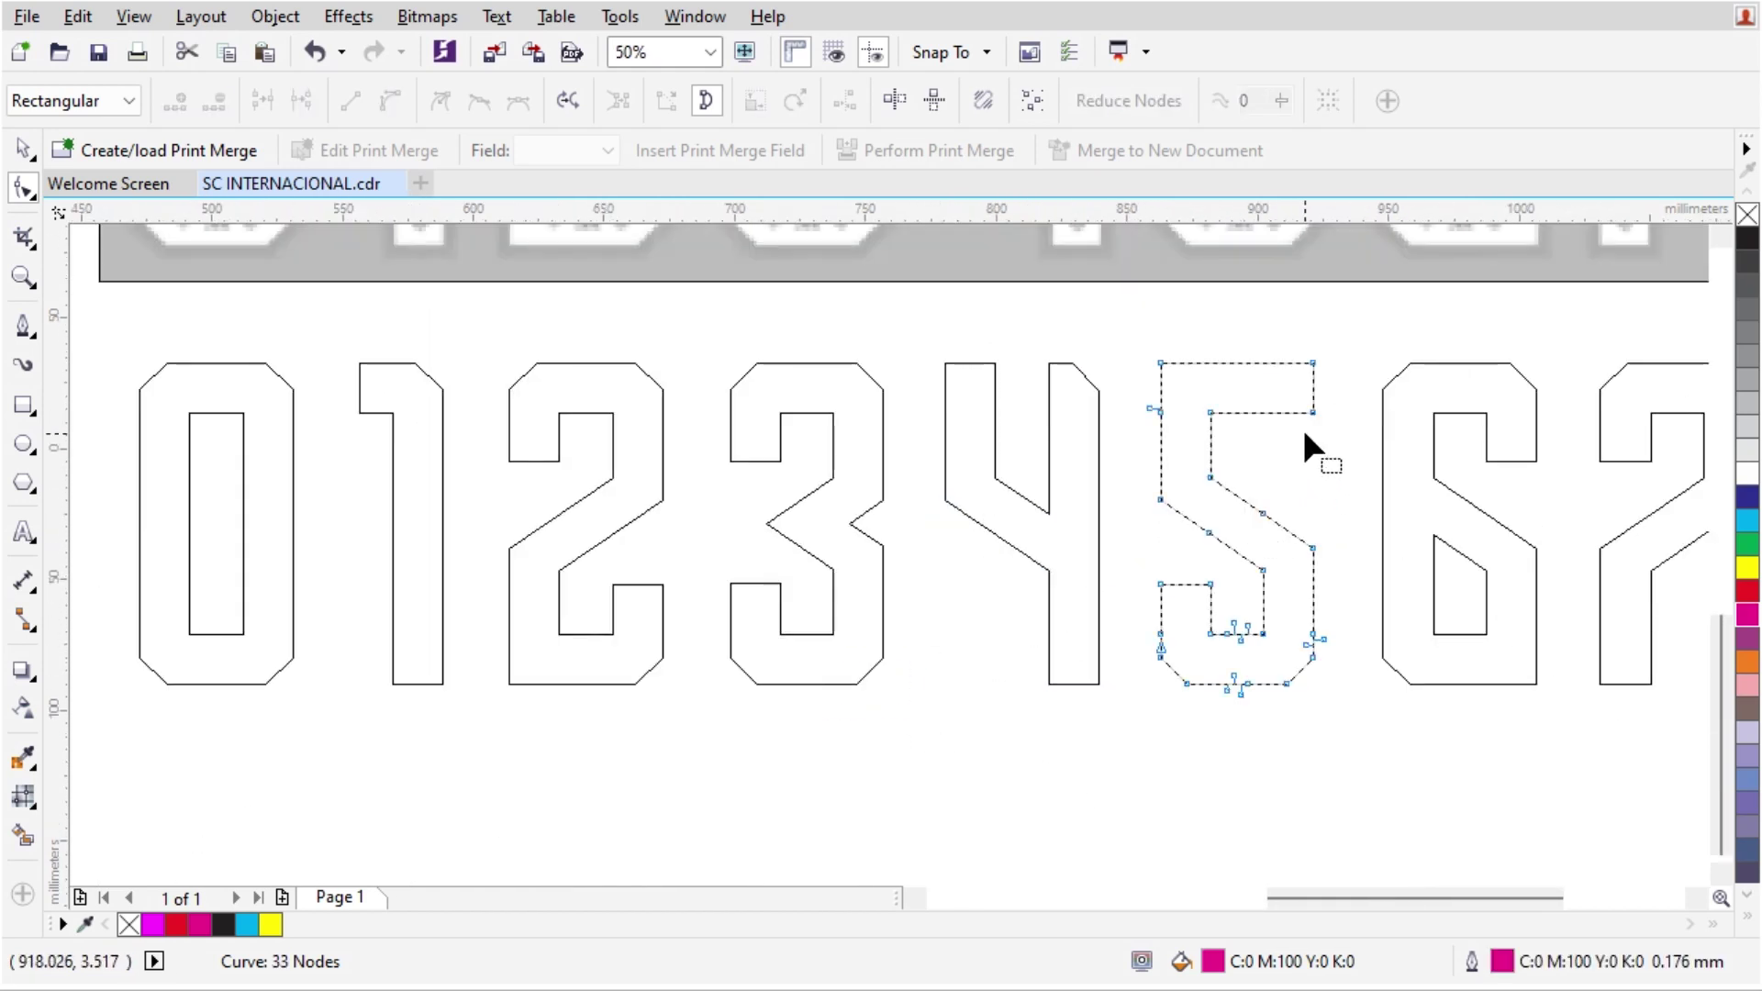
{"action": "scroll", "coordinate": [1236, 703], "scroll_direction": "up", "scroll_amount": 2}
{"action": "left_click_drag", "start_coordinate": [1167, 393], "coordinate": [1294, 630]}
{"action": "key", "text": "Delete"}
{"action": "left_click_drag", "start_coordinate": [895, 395], "coordinate": [977, 491]}
{"action": "key", "text": "Delete"}
{"action": "left_click_drag", "start_coordinate": [1510, 399], "coordinate": [1578, 491]}
{"action": "key", "text": "Delete"}
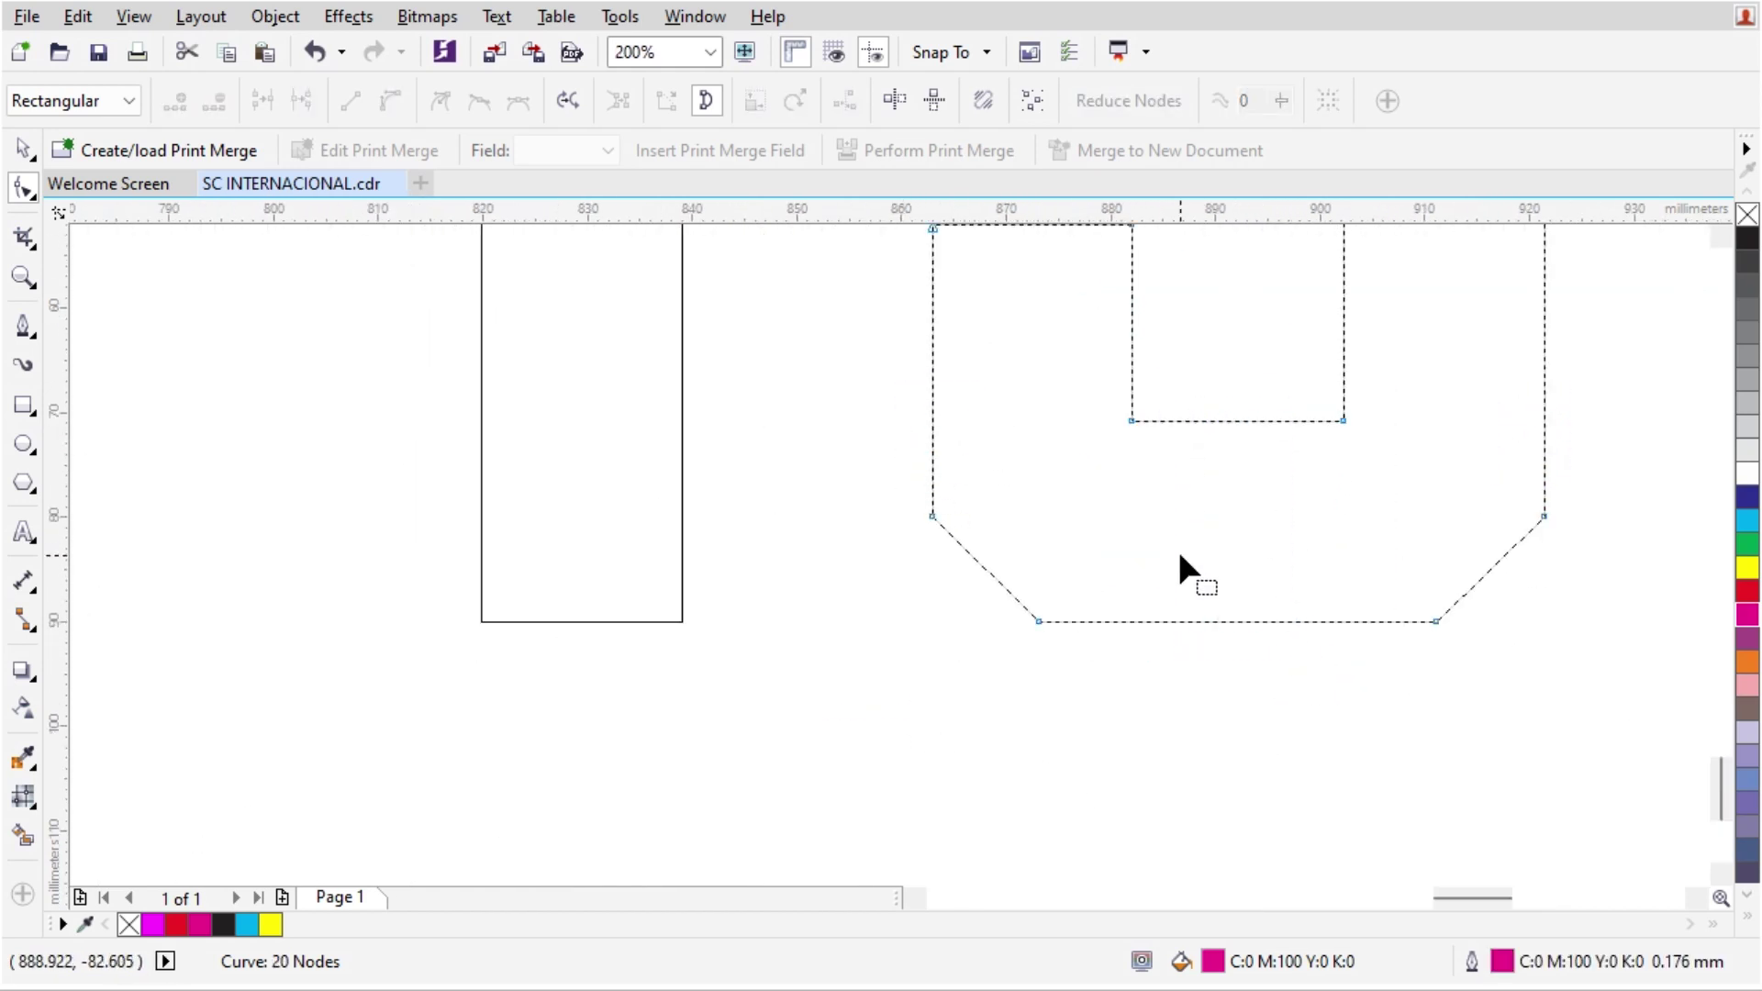
Step: Delete the surplus node on the 5's upper-left outer edge
{"action": "scroll", "coordinate": [1158, 549], "scroll_direction": "down", "scroll_amount": 2}
{"action": "scroll", "coordinate": [1116, 287], "scroll_direction": "up", "scroll_amount": 1}
{"action": "left_click_drag", "start_coordinate": [1114, 273], "coordinate": [1015, 333]}
{"action": "key", "text": "Delete"}
Step: Delete the surplus nodes from the outer and inner edges of the 6's top bar
{"action": "scroll", "coordinate": [1007, 458], "scroll_direction": "down", "scroll_amount": 1}
{"action": "left_click", "coordinate": [1422, 550]}
{"action": "scroll", "coordinate": [1505, 484], "scroll_direction": "up", "scroll_amount": 1}
{"action": "scroll", "coordinate": [1333, 298], "scroll_direction": "up", "scroll_amount": 1}
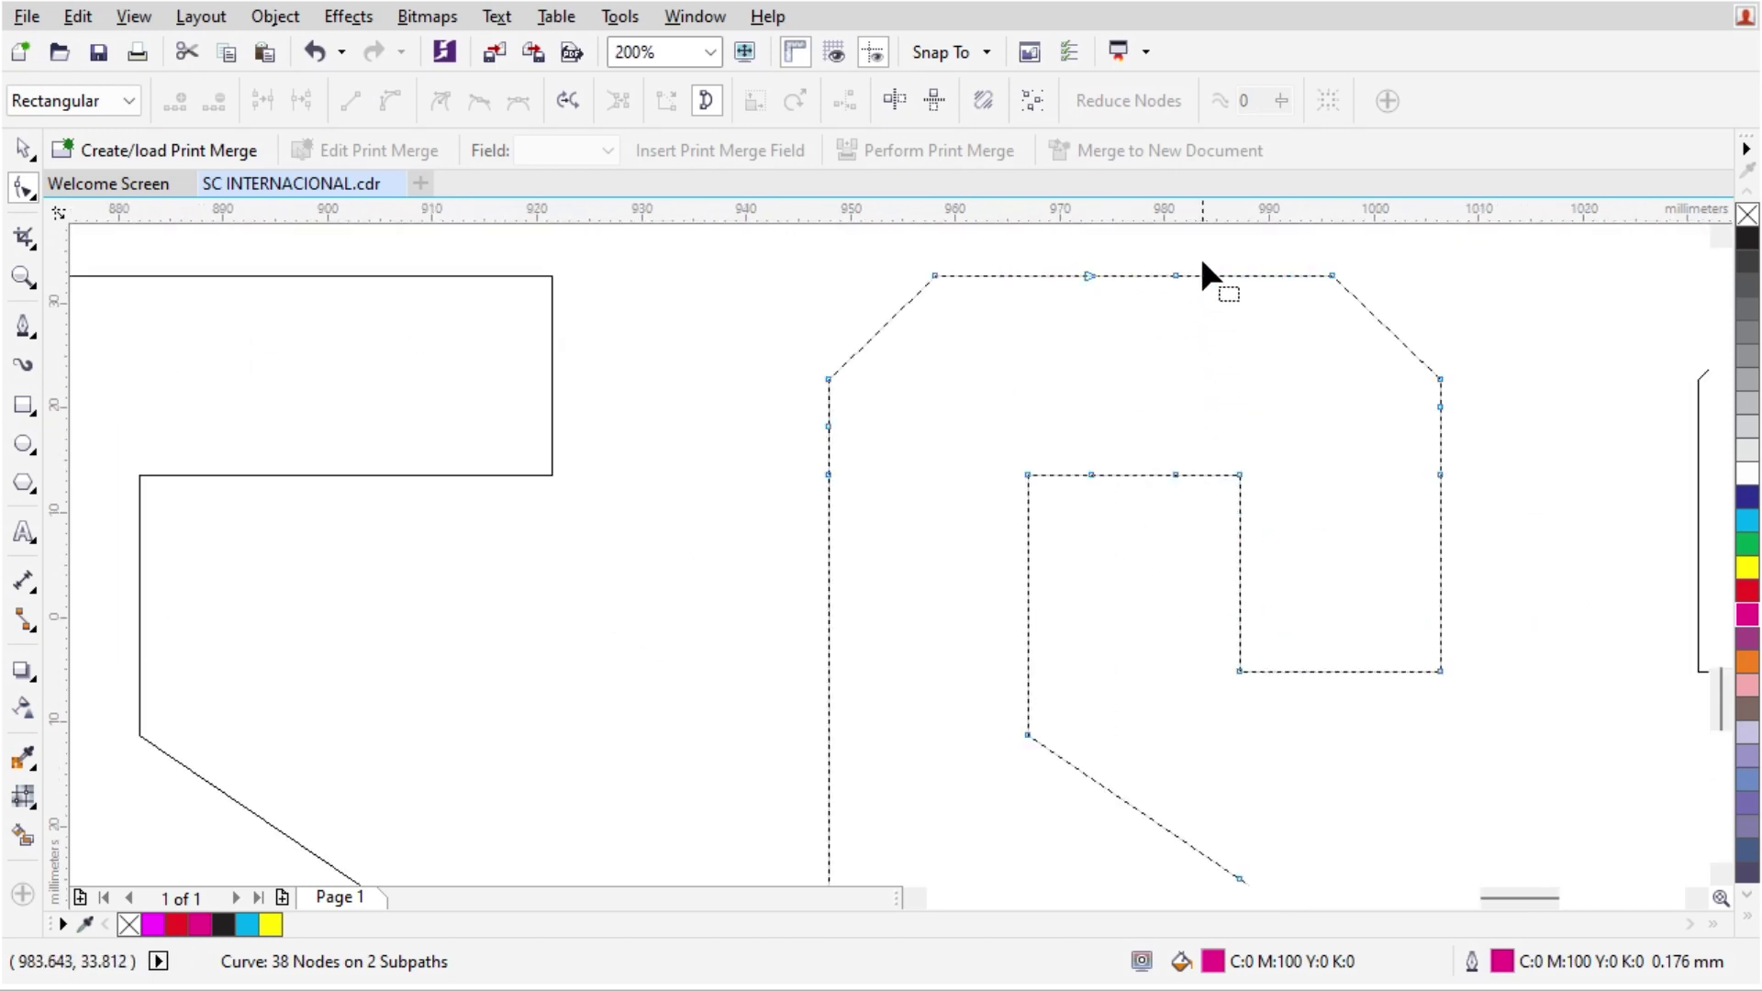
{"action": "left_click_drag", "start_coordinate": [1200, 259], "coordinate": [1065, 488]}
{"action": "key", "text": "Delete"}
Step: Delete the surplus nodes from both upper outer sides of the 6
{"action": "left_click_drag", "start_coordinate": [914, 413], "coordinate": [798, 495]}
{"action": "key", "text": "Delete"}
{"action": "left_click_drag", "start_coordinate": [1345, 409], "coordinate": [1468, 495]}
{"action": "key", "text": "Delete"}
{"action": "left_click_drag", "start_coordinate": [1395, 449], "coordinate": [1468, 390]}
{"action": "key", "text": "Delete"}
{"action": "scroll", "coordinate": [975, 410], "scroll_direction": "down", "scroll_amount": 2}
{"action": "scroll", "coordinate": [998, 684], "scroll_direction": "up", "scroll_amount": 2}
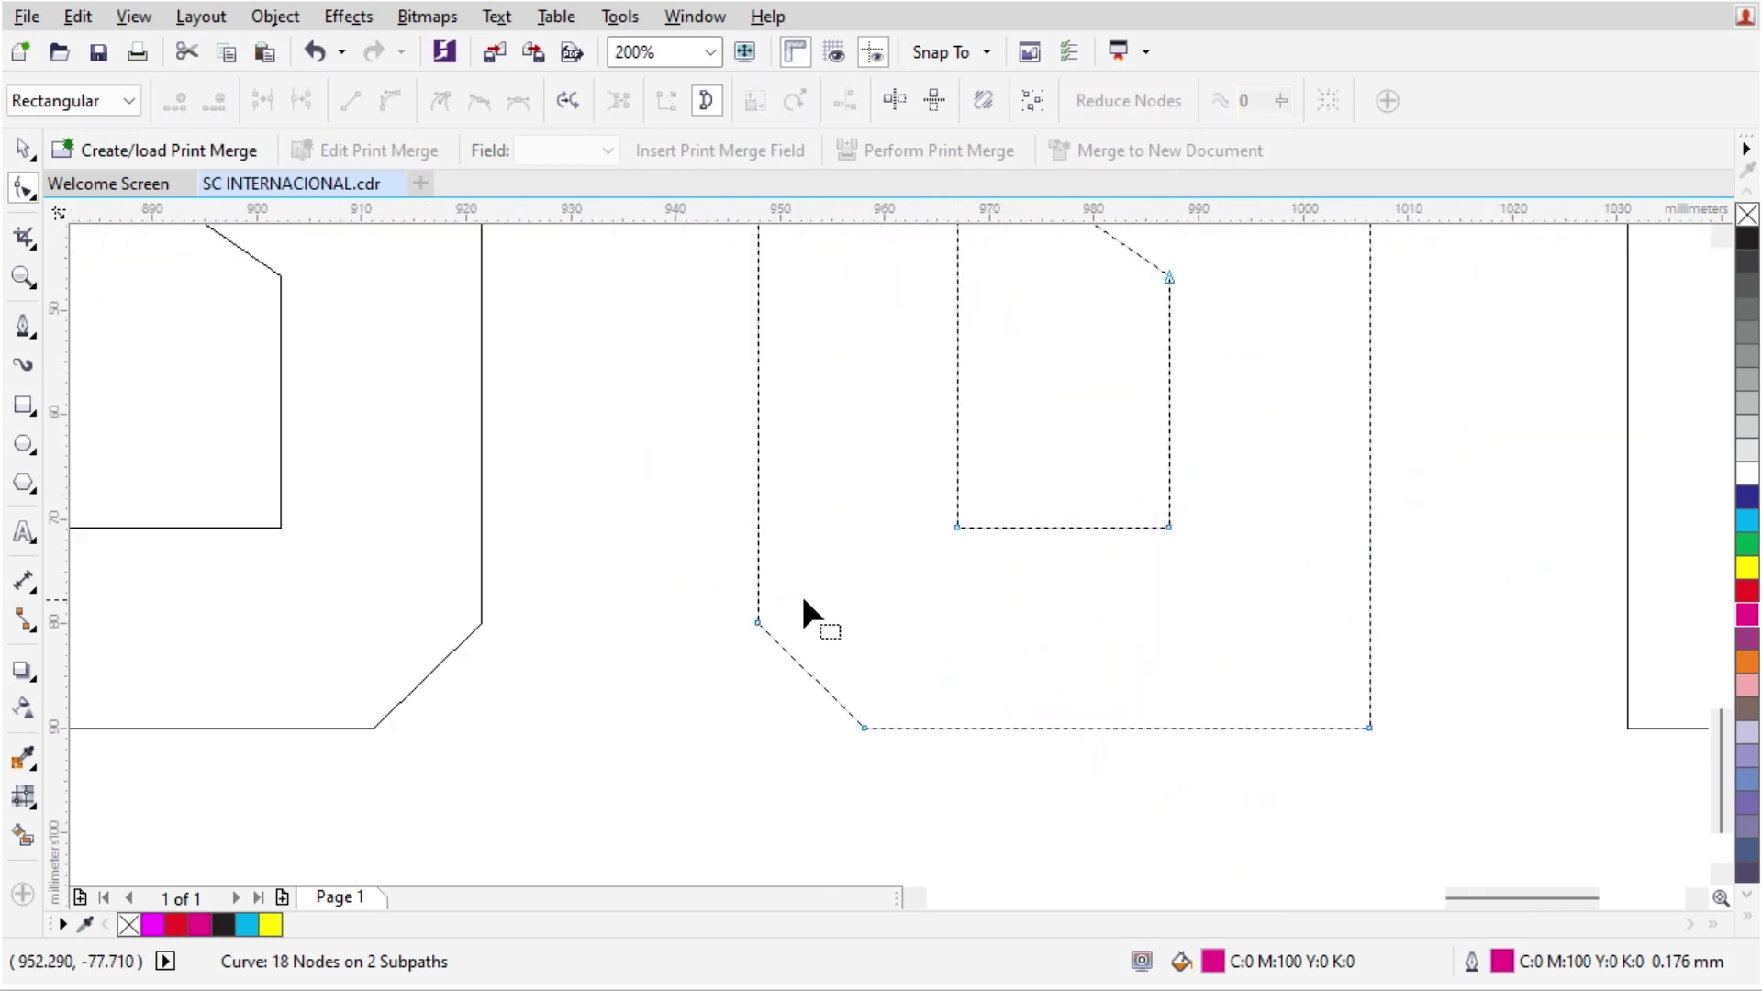
Step: Delete the surplus nodes from the 7's top bar
{"action": "scroll", "coordinate": [803, 601], "scroll_direction": "down", "scroll_amount": 1}
{"action": "left_click", "coordinate": [975, 465]}
{"action": "scroll", "coordinate": [1086, 315], "scroll_direction": "up", "scroll_amount": 1}
{"action": "left_click_drag", "start_coordinate": [1086, 314], "coordinate": [873, 472]}
{"action": "key", "text": "Delete"}
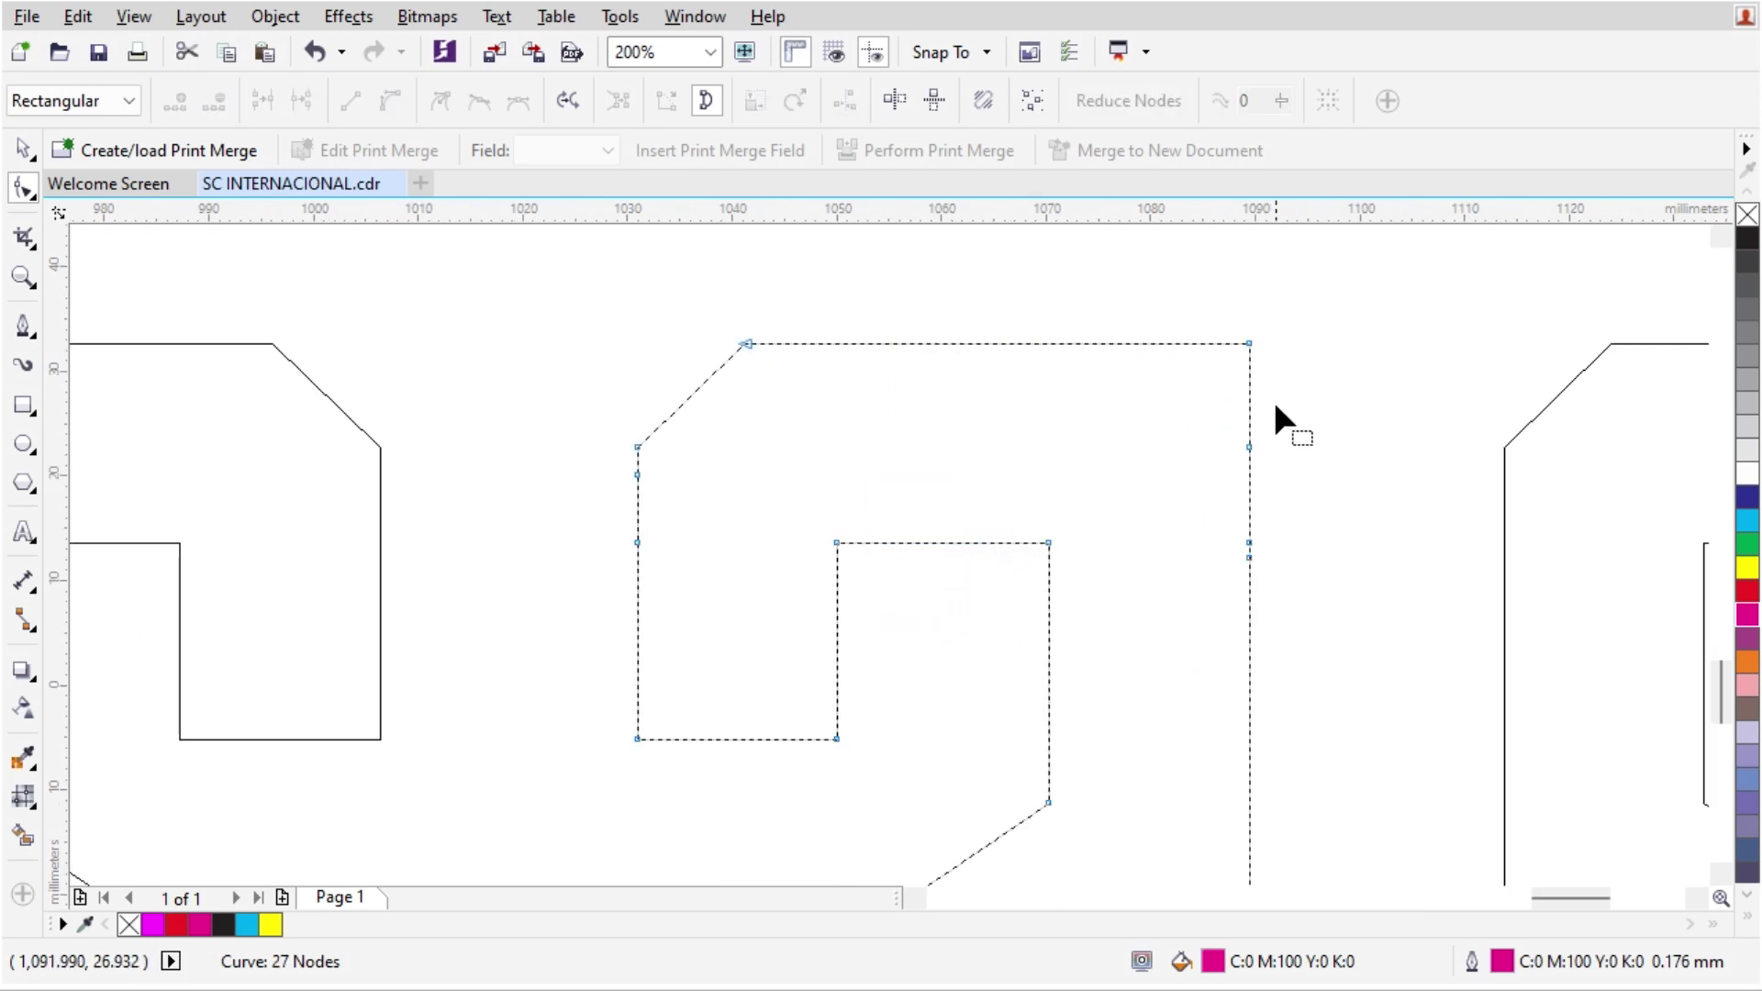
Step: Delete the surplus nodes from both upper outer sides of the 7
{"action": "left_click_drag", "start_coordinate": [1275, 406], "coordinate": [1193, 587]}
{"action": "key", "text": "Delete"}
{"action": "left_click_drag", "start_coordinate": [576, 460], "coordinate": [689, 587]}
{"action": "key", "text": "Delete"}
{"action": "scroll", "coordinate": [831, 374], "scroll_direction": "down", "scroll_amount": 2}
{"action": "scroll", "coordinate": [803, 628], "scroll_direction": "up", "scroll_amount": 1}
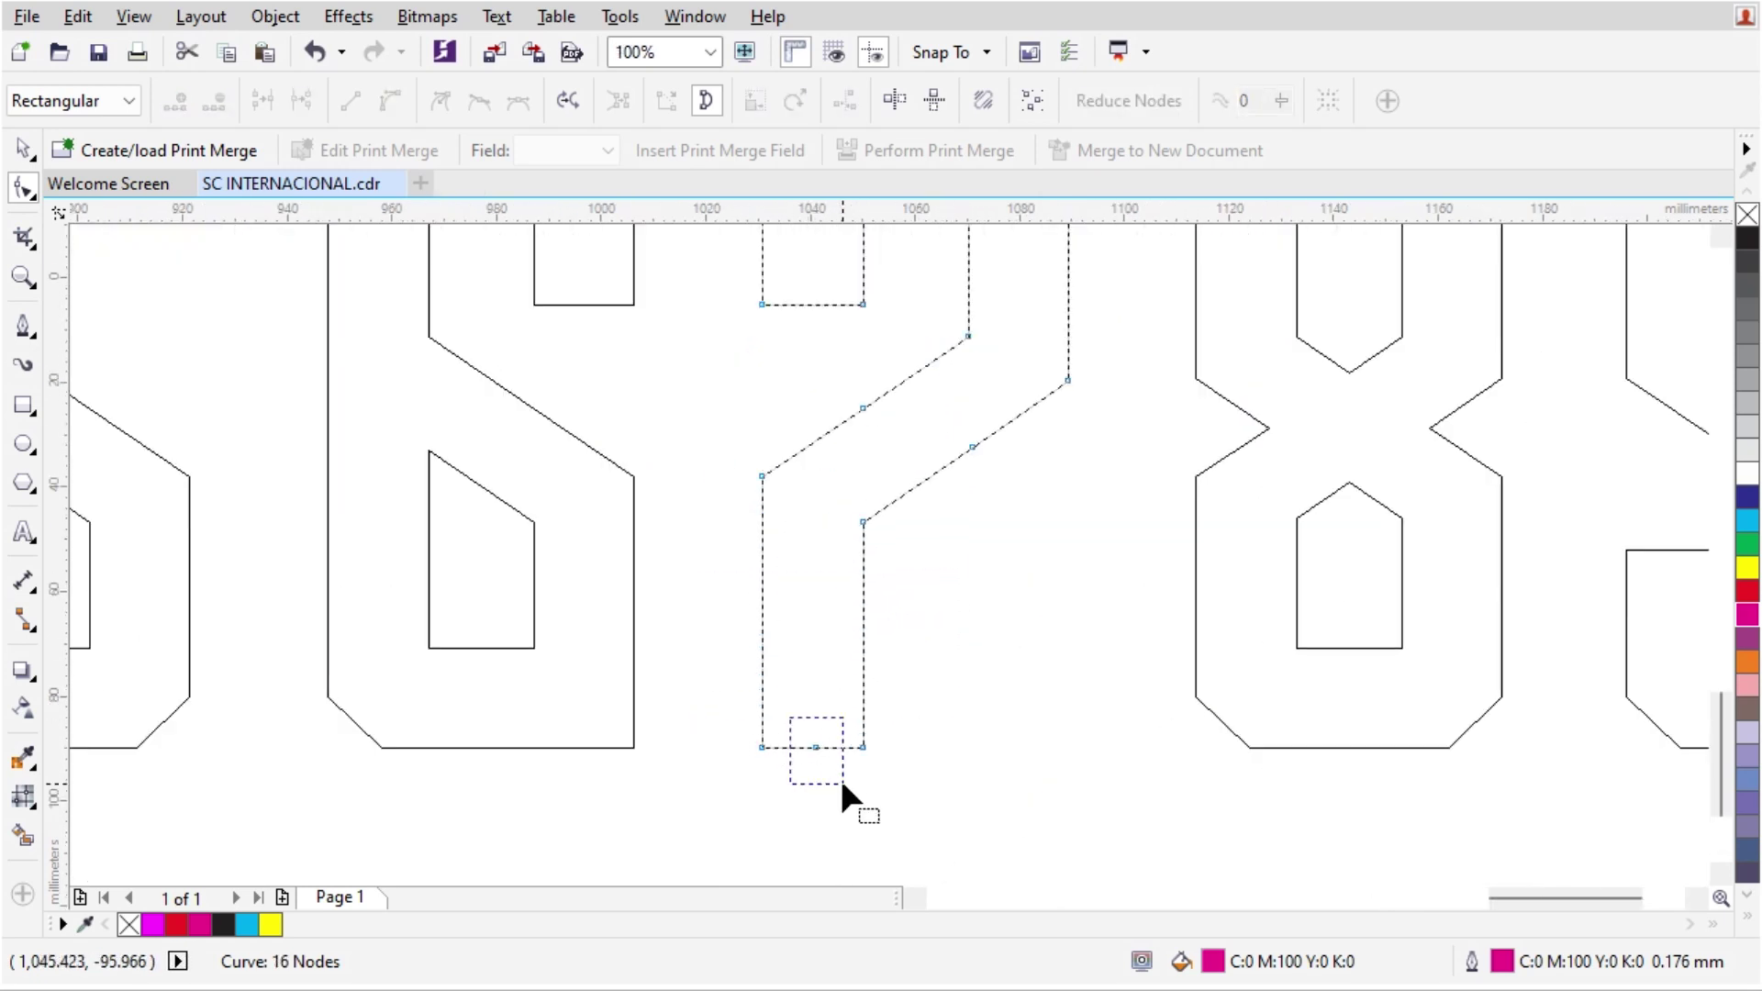
Step: Clean up the lower corners of the 8's upper counter by deleting the extra nodes beside them
{"action": "scroll", "coordinate": [922, 428], "scroll_direction": "down", "scroll_amount": 1}
{"action": "left_click", "coordinate": [1015, 511]}
{"action": "scroll", "coordinate": [1055, 354], "scroll_direction": "up", "scroll_amount": 1}
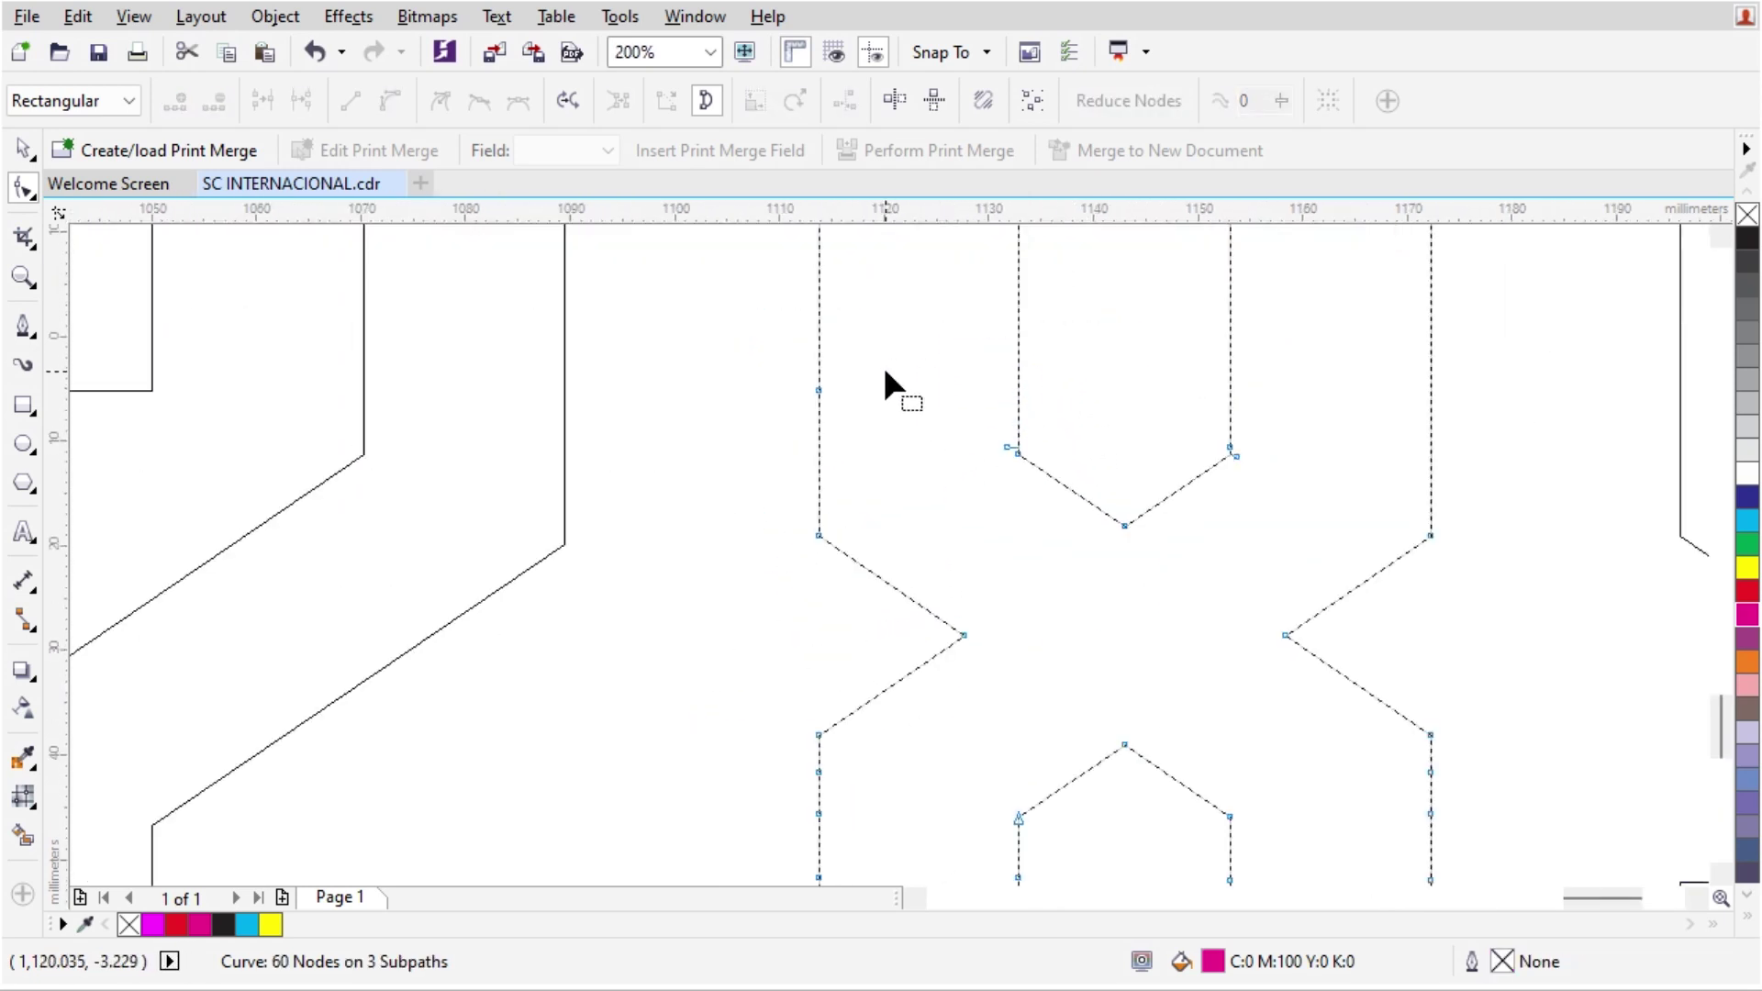
{"action": "scroll", "coordinate": [1223, 443], "scroll_direction": "up", "scroll_amount": 2}
{"action": "left_click_drag", "start_coordinate": [493, 473], "coordinate": [385, 473]}
{"action": "key", "text": "Delete"}
Step: Delete the surplus nodes from the 8's lower-left outer side and from both sides of its lower counter
{"action": "scroll", "coordinate": [622, 425], "scroll_direction": "down", "scroll_amount": 3}
{"action": "scroll", "coordinate": [578, 642], "scroll_direction": "up", "scroll_amount": 2}
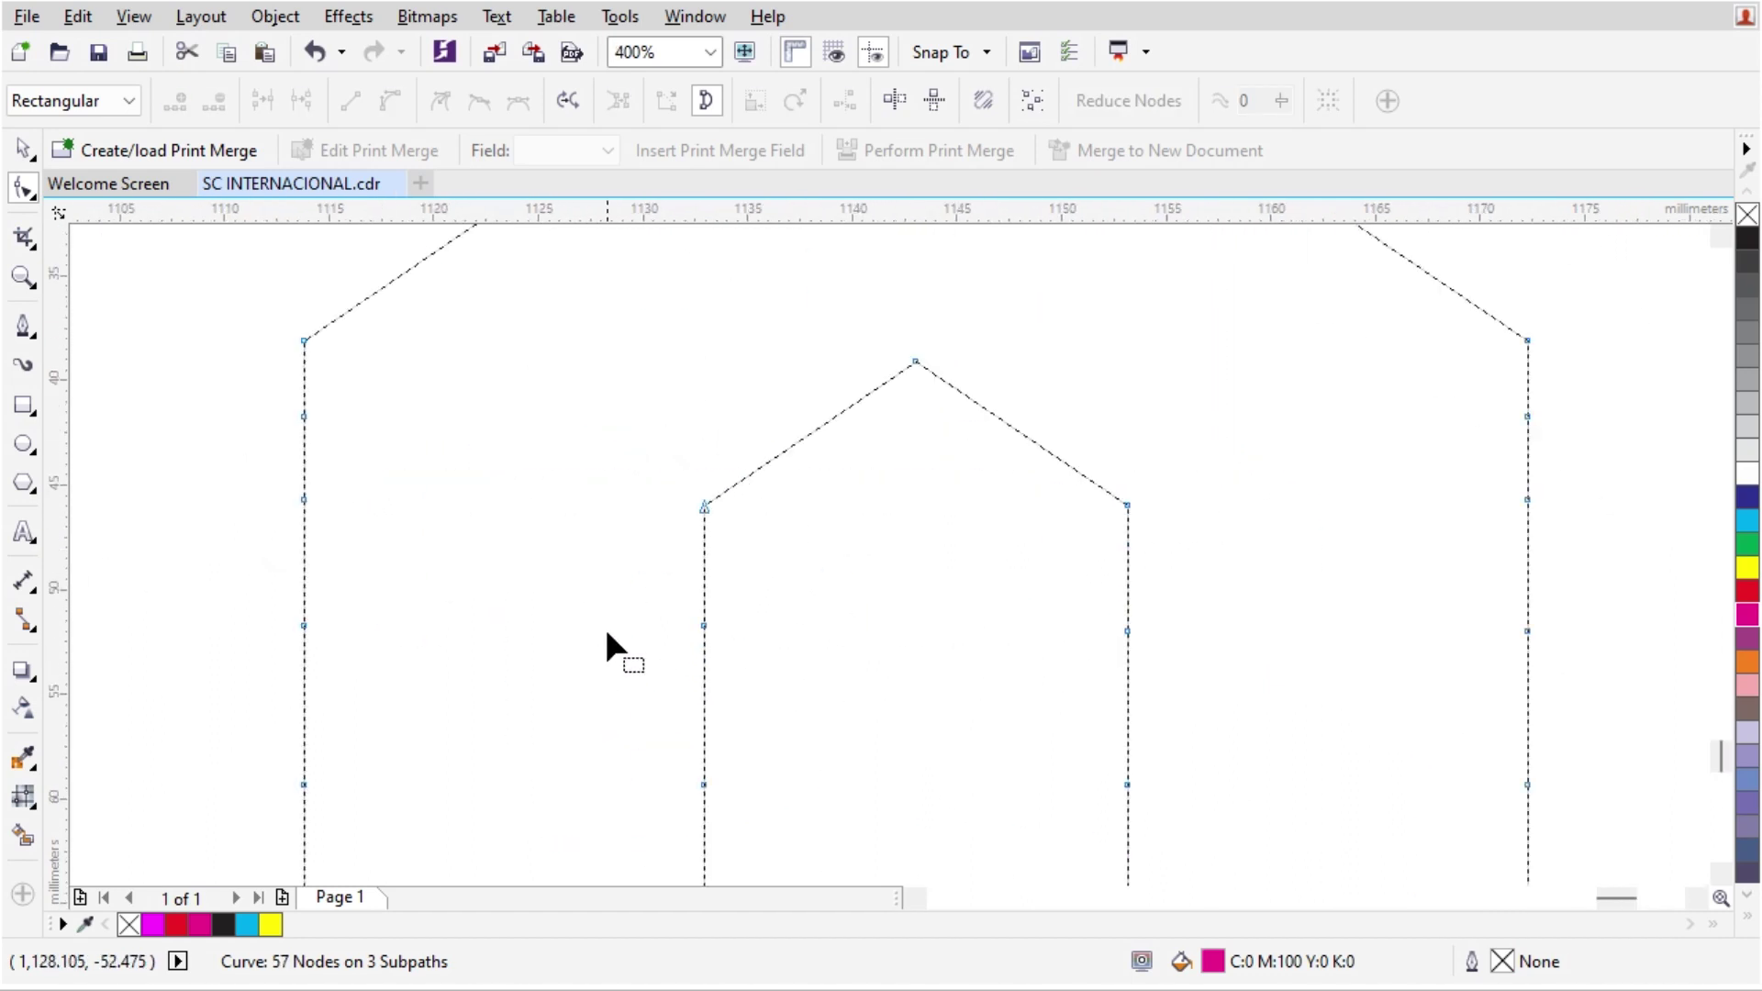
{"action": "scroll", "coordinate": [290, 412], "scroll_direction": "down", "scroll_amount": 1}
{"action": "left_click_drag", "start_coordinate": [232, 410], "coordinate": [374, 779]}
{"action": "key", "text": "Delete"}
{"action": "left_click_drag", "start_coordinate": [382, 485], "coordinate": [1009, 681]}
{"action": "key", "text": "Delete"}
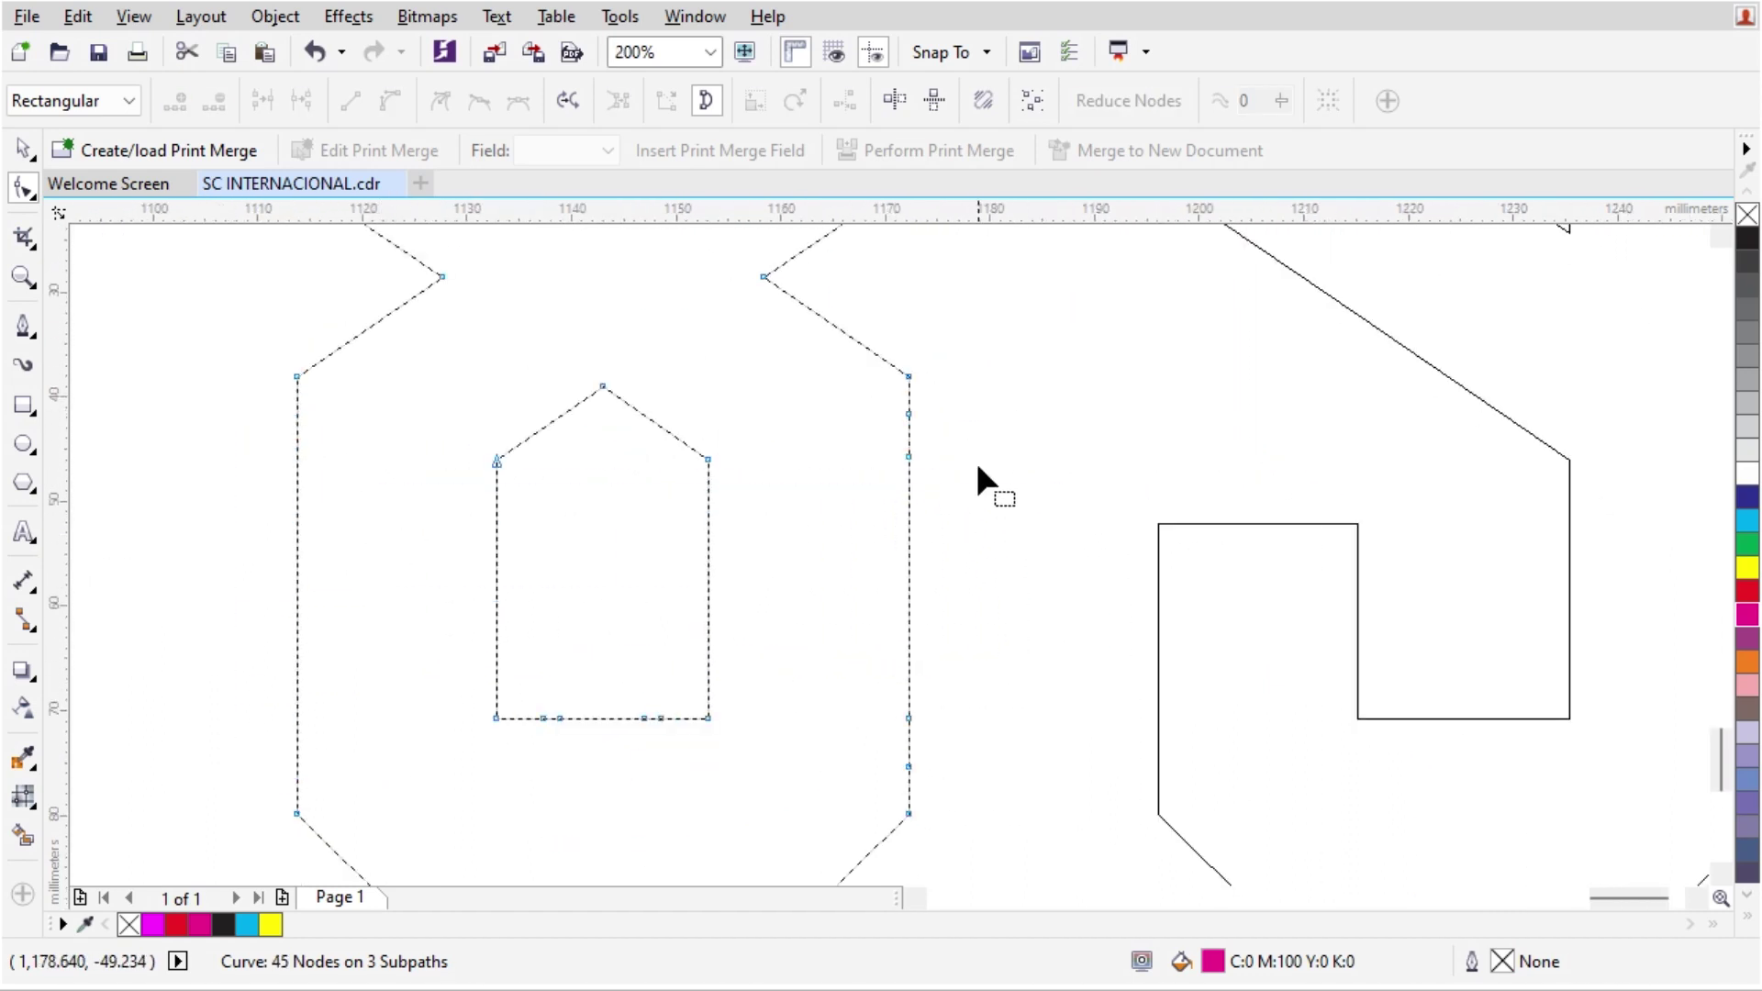
Step: Delete the surplus nodes along the 8's bottom outer edge
{"action": "scroll", "coordinate": [784, 597], "scroll_direction": "down", "scroll_amount": 1}
{"action": "scroll", "coordinate": [688, 785], "scroll_direction": "up", "scroll_amount": 1}
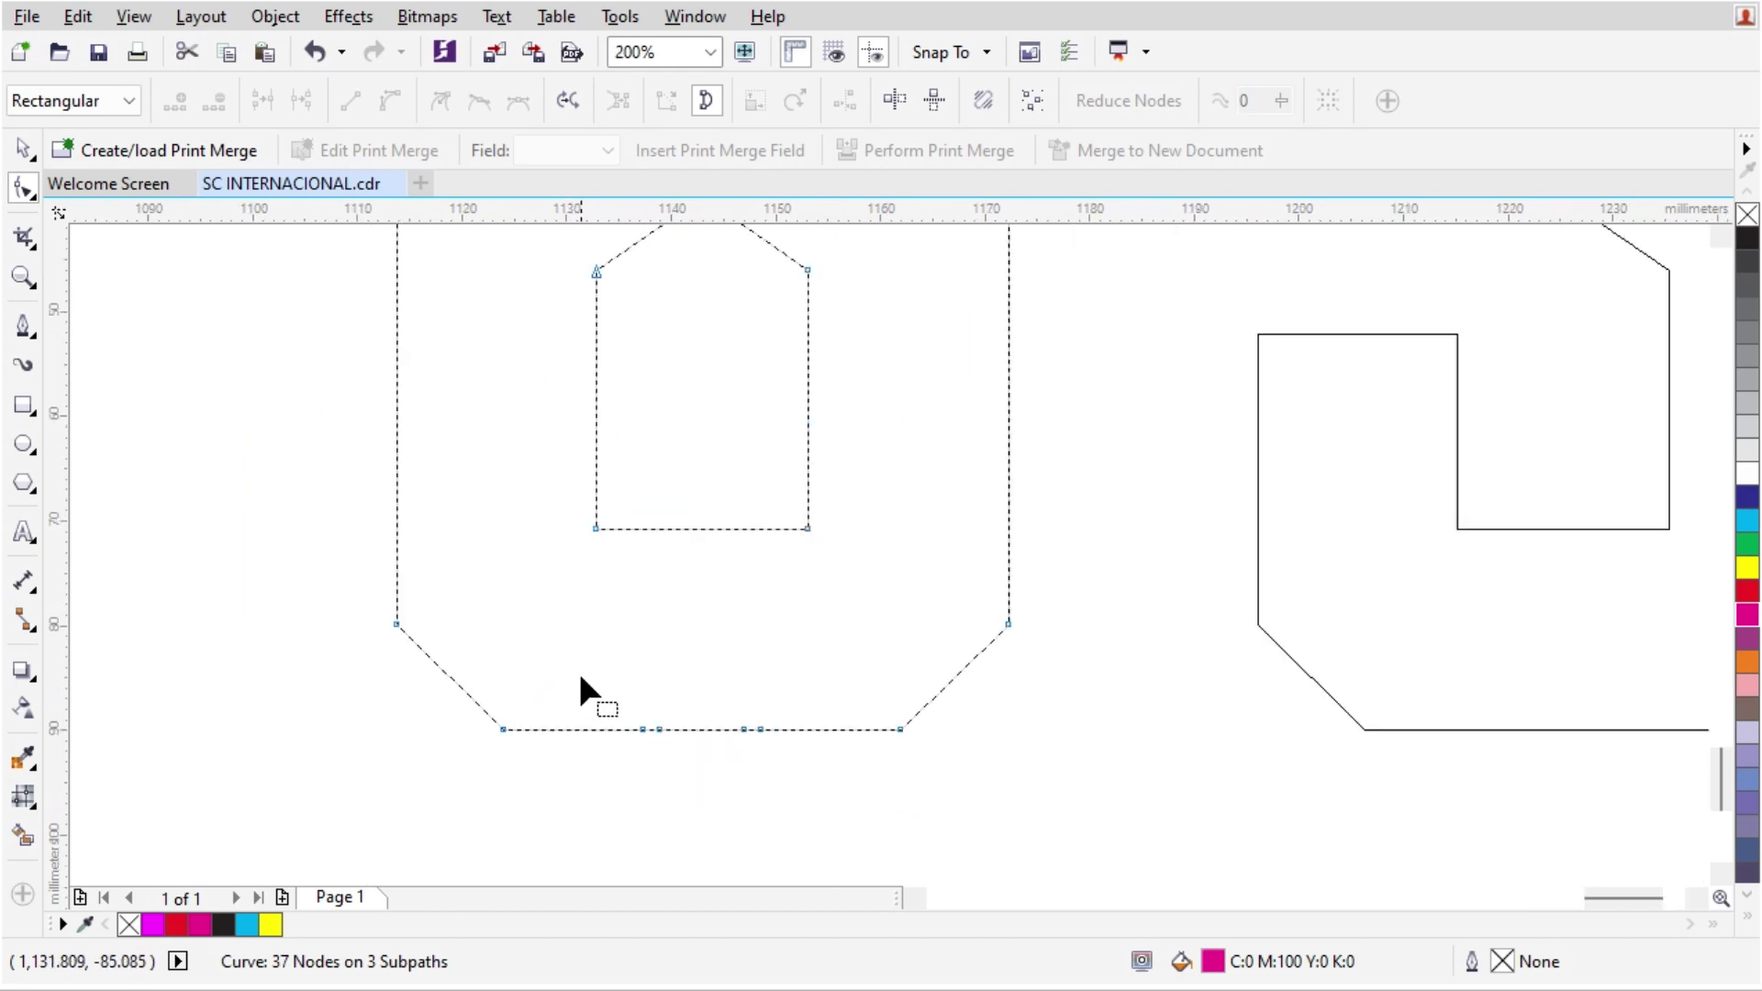
{"action": "left_click_drag", "start_coordinate": [579, 676], "coordinate": [796, 807]}
{"action": "key", "text": "Delete"}
Step: Delete the surplus nodes from the 8's top bar and both upper outer sides
{"action": "scroll", "coordinate": [795, 806], "scroll_direction": "down", "scroll_amount": 2}
{"action": "scroll", "coordinate": [798, 540], "scroll_direction": "up", "scroll_amount": 1}
{"action": "scroll", "coordinate": [748, 282], "scroll_direction": "up", "scroll_amount": 1}
{"action": "left_click_drag", "start_coordinate": [733, 367], "coordinate": [908, 694]}
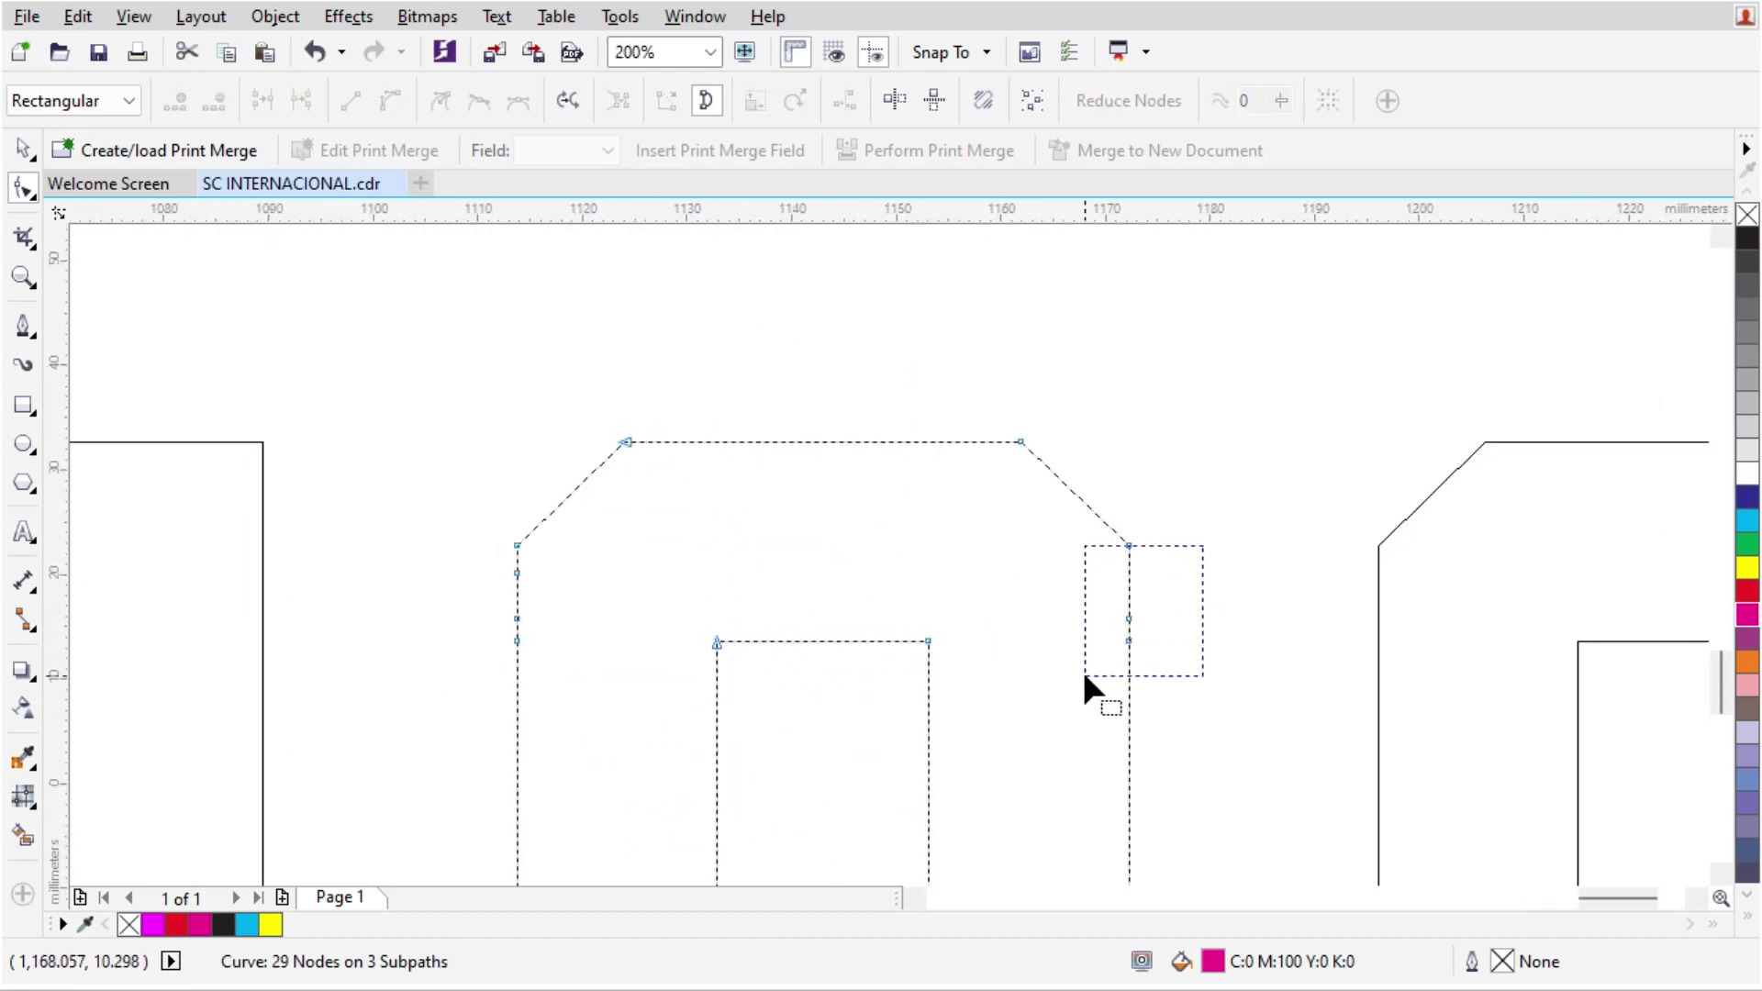
{"action": "left_click_drag", "start_coordinate": [1084, 677], "coordinate": [1081, 677]}
{"action": "key", "text": "Delete"}
{"action": "left_click_drag", "start_coordinate": [449, 554], "coordinate": [587, 689]}
{"action": "key", "text": "Delete"}
Step: Delete the surplus nodes from the 9's top bar
{"action": "scroll", "coordinate": [537, 480], "scroll_direction": "down", "scroll_amount": 1}
{"action": "left_click", "coordinate": [1052, 532]}
{"action": "scroll", "coordinate": [1178, 492], "scroll_direction": "up", "scroll_amount": 2}
{"action": "left_click_drag", "start_coordinate": [1086, 277], "coordinate": [807, 791]}
{"action": "key", "text": "Delete"}
Step: Delete the surplus nodes from both upper outer sides of the 9
{"action": "scroll", "coordinate": [796, 520], "scroll_direction": "down", "scroll_amount": 1}
{"action": "left_click_drag", "start_coordinate": [1187, 661], "coordinate": [1055, 583]}
{"action": "key", "text": "Delete"}
{"action": "left_click_drag", "start_coordinate": [636, 580], "coordinate": [541, 637]}
{"action": "key", "text": "Delete"}
{"action": "scroll", "coordinate": [840, 435], "scroll_direction": "down", "scroll_amount": 1}
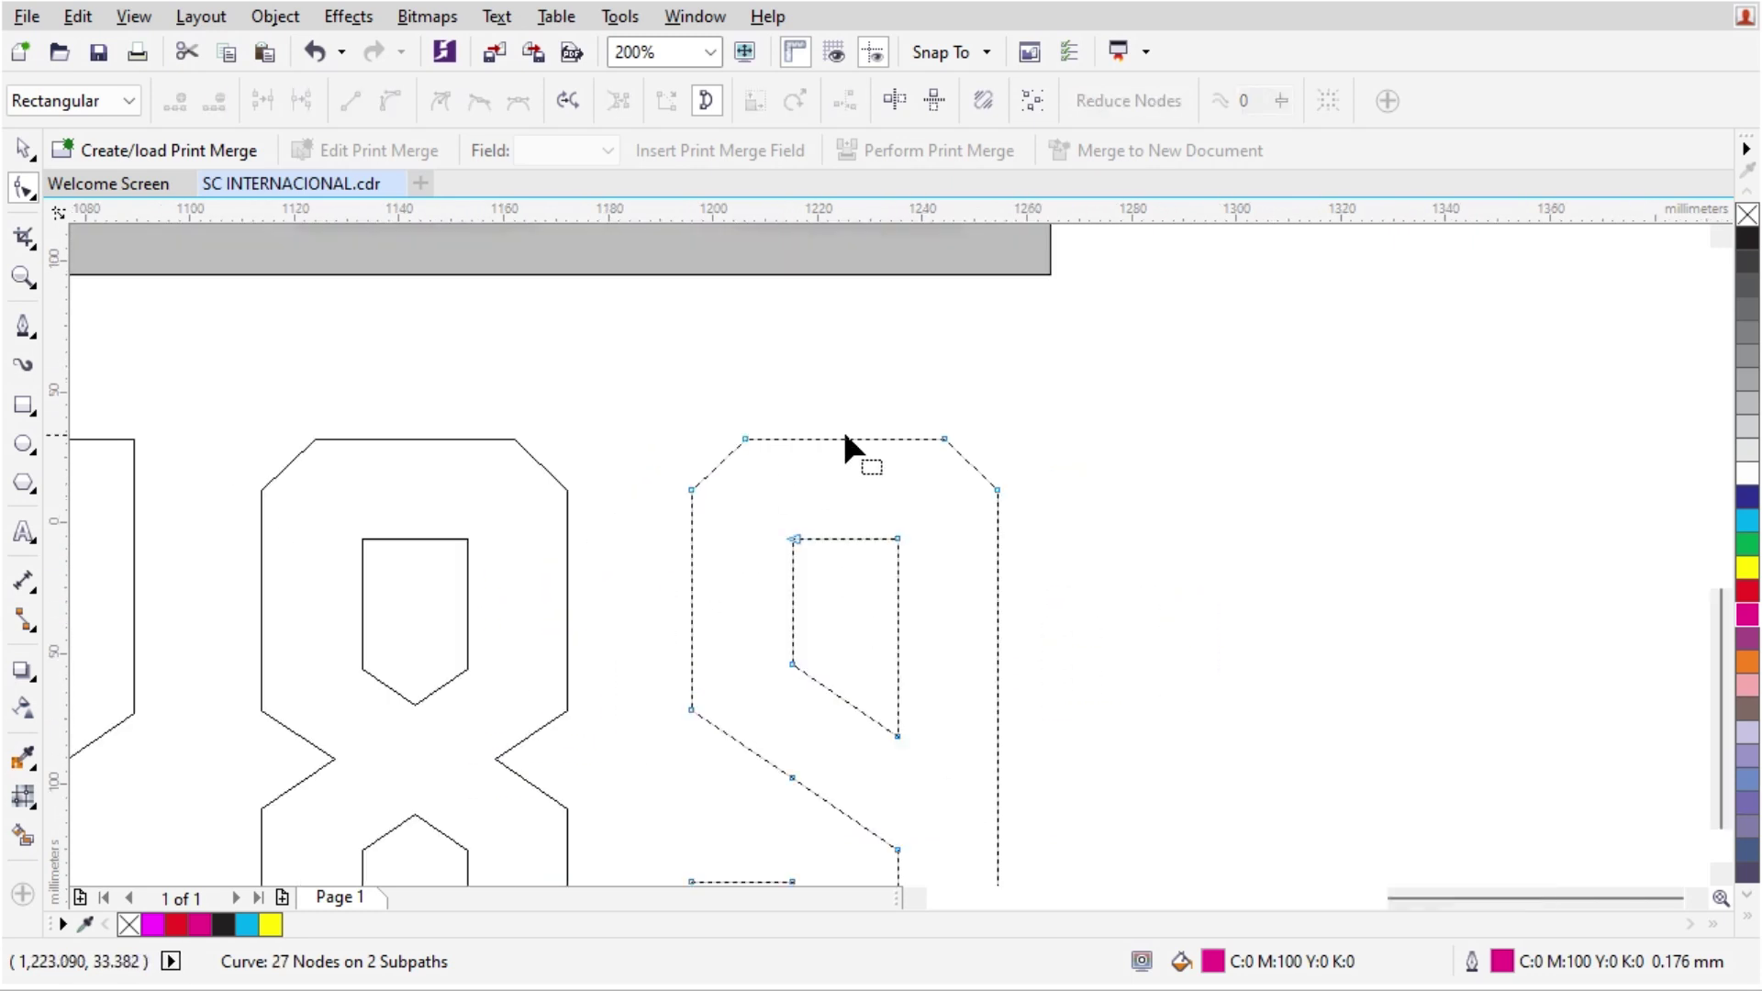
{"action": "scroll", "coordinate": [845, 435], "scroll_direction": "down", "scroll_amount": 1}
{"action": "scroll", "coordinate": [745, 705], "scroll_direction": "up", "scroll_amount": 1}
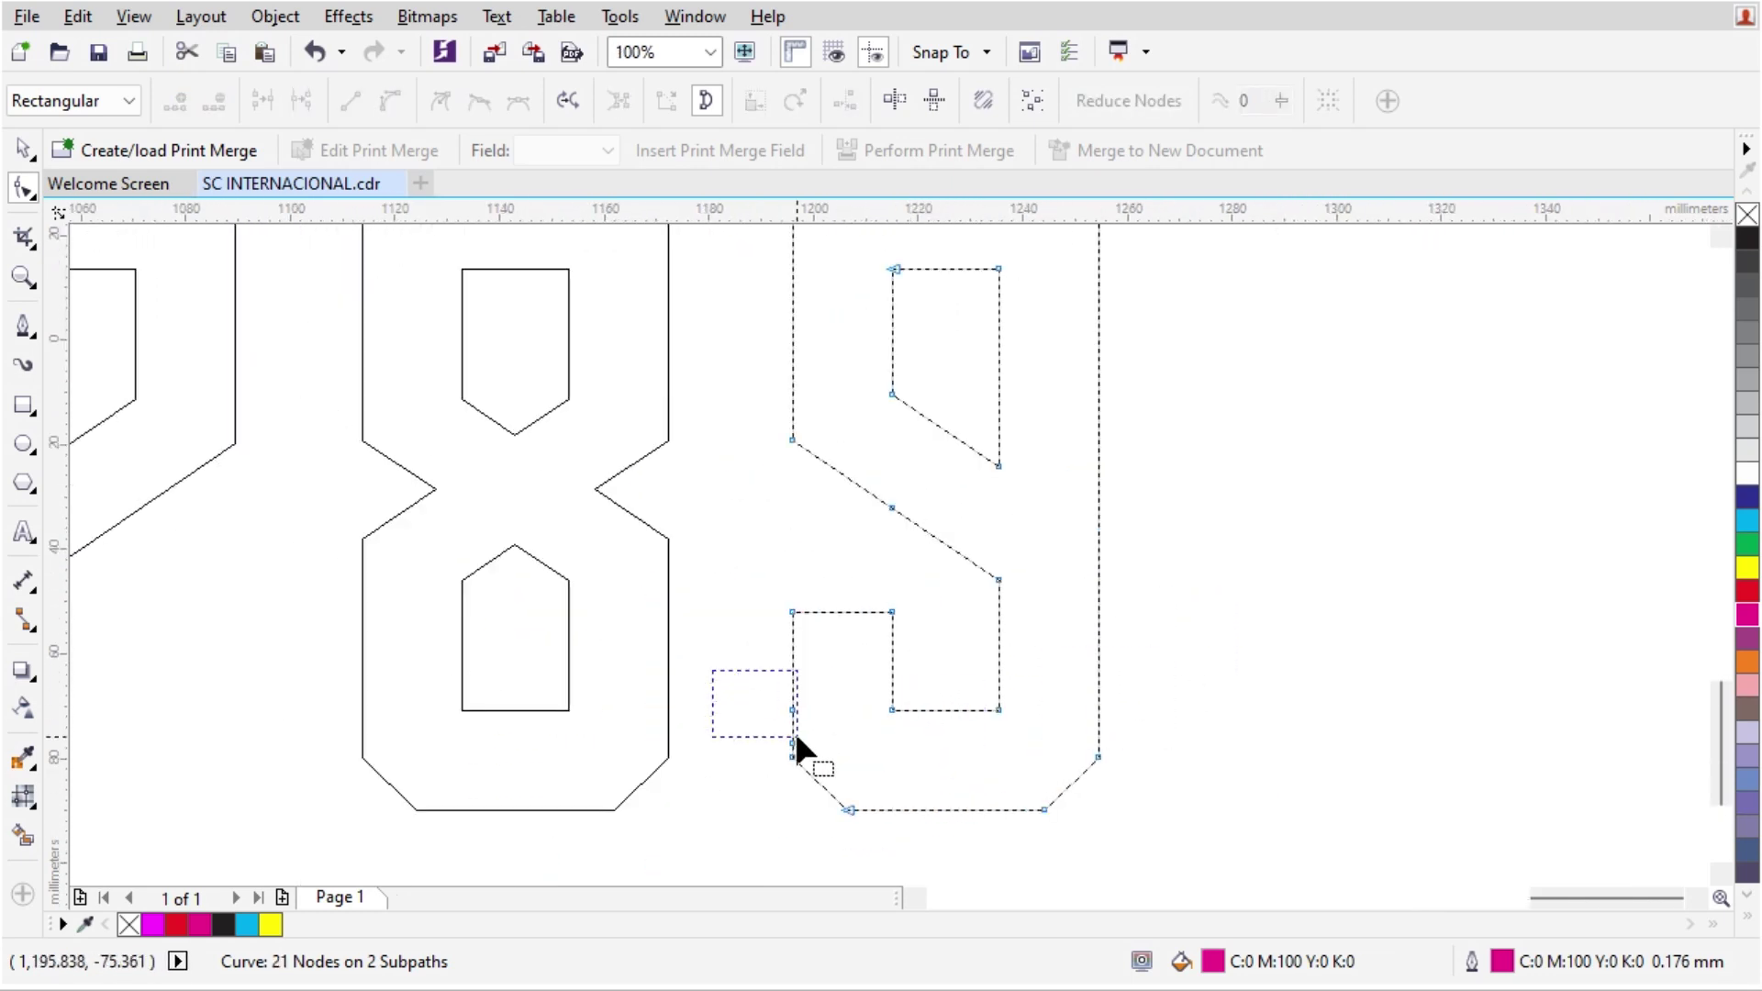
Step: Deselect the 9, switch the view mode to Enhanced and bring the whole row of digits into view
{"action": "scroll", "coordinate": [1209, 495], "scroll_direction": "down", "scroll_amount": 1}
{"action": "key", "text": "space"}
{"action": "key", "text": "Escape"}
{"action": "left_click", "coordinate": [133, 15]}
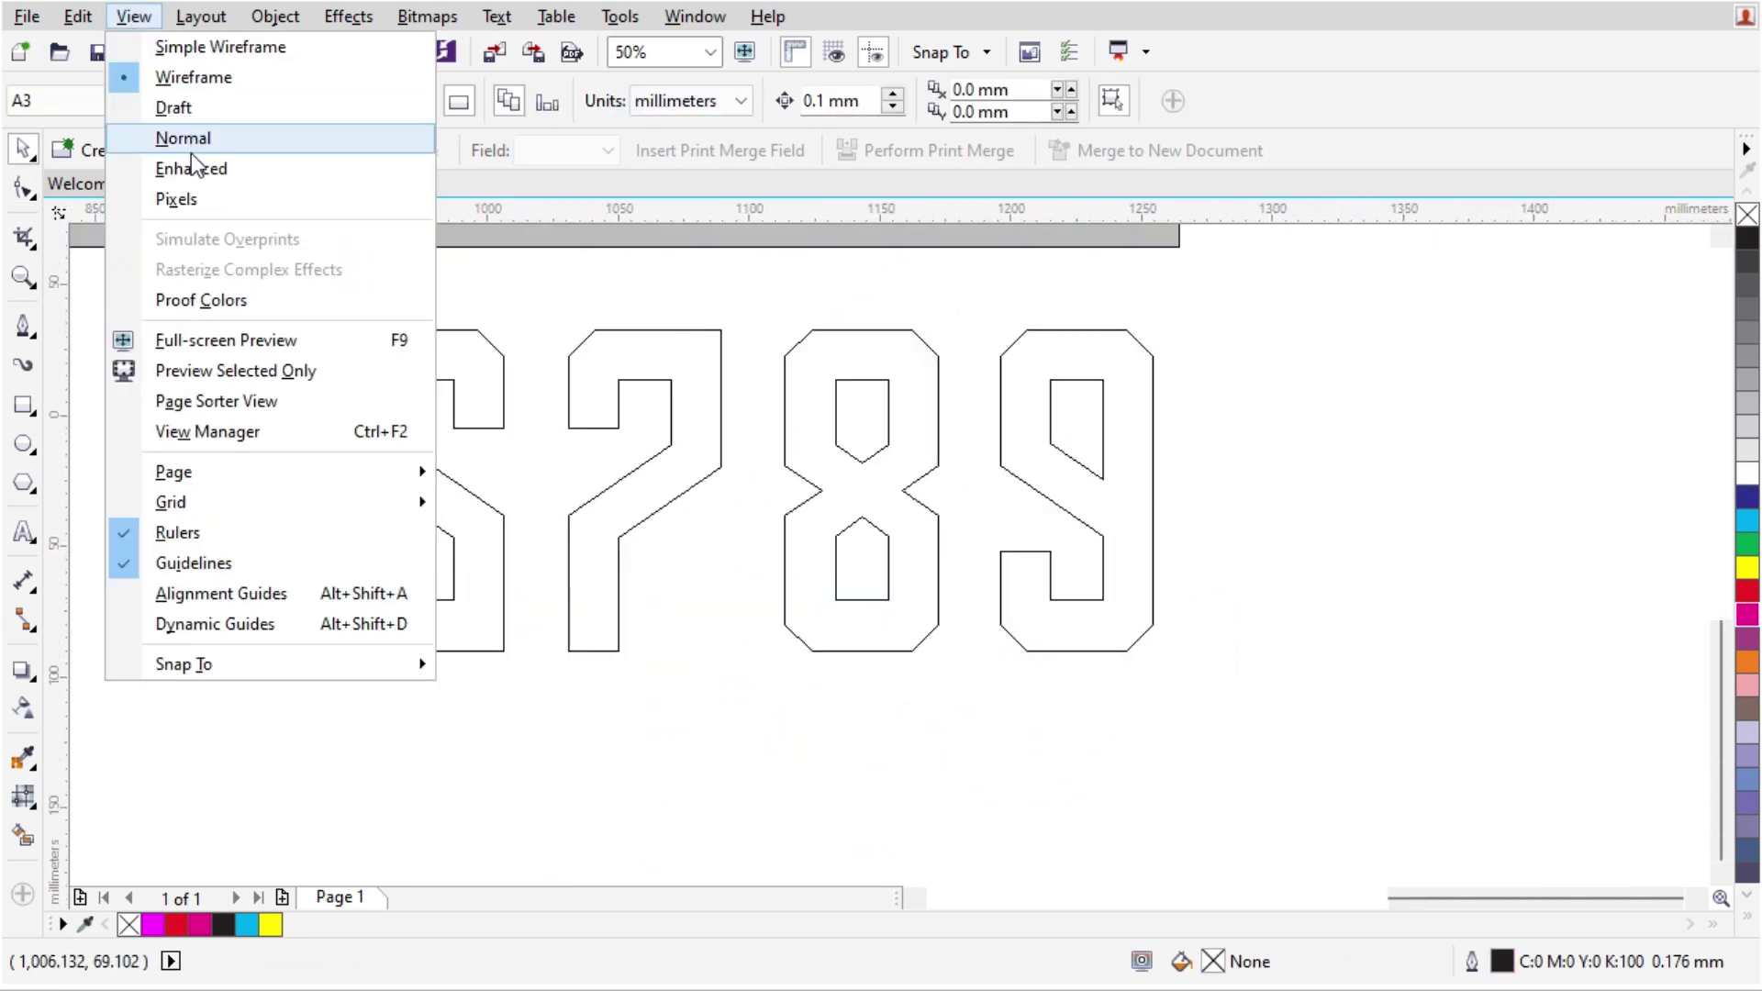
{"action": "left_click", "coordinate": [191, 168]}
{"action": "scroll", "coordinate": [1388, 503], "scroll_direction": "down", "scroll_amount": 1}
{"action": "key", "text": "h"}
{"action": "left_click_drag", "start_coordinate": [772, 470], "coordinate": [796, 575]}
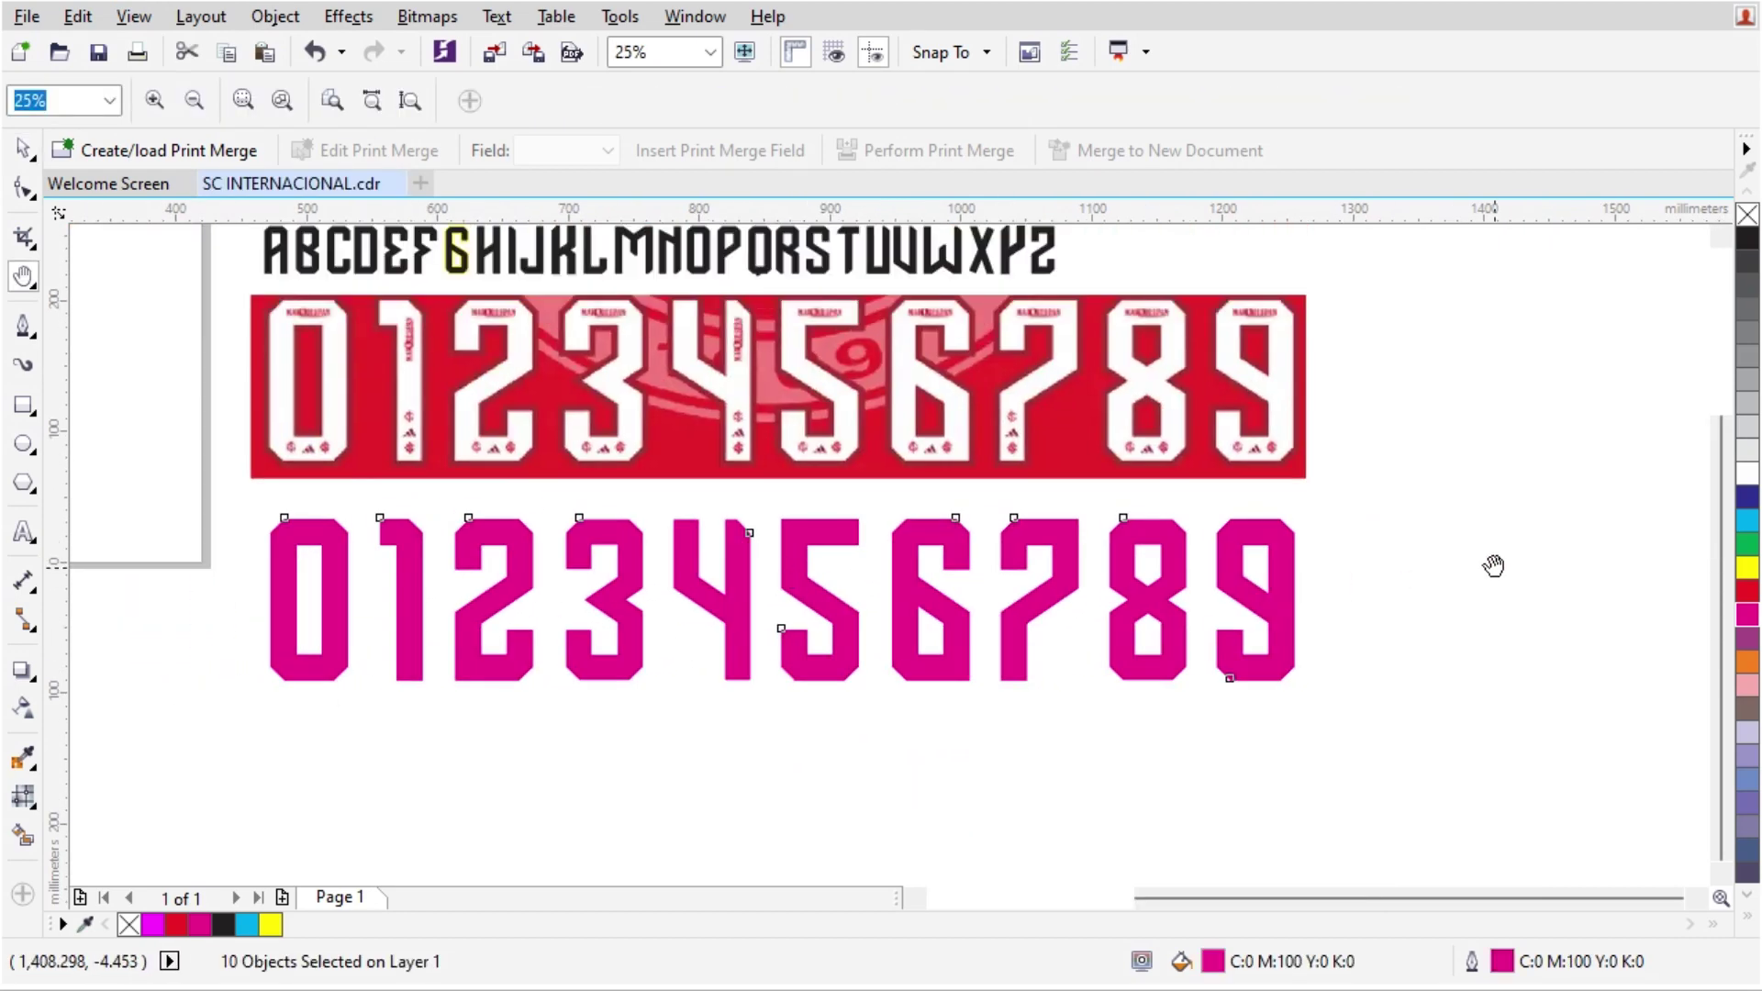